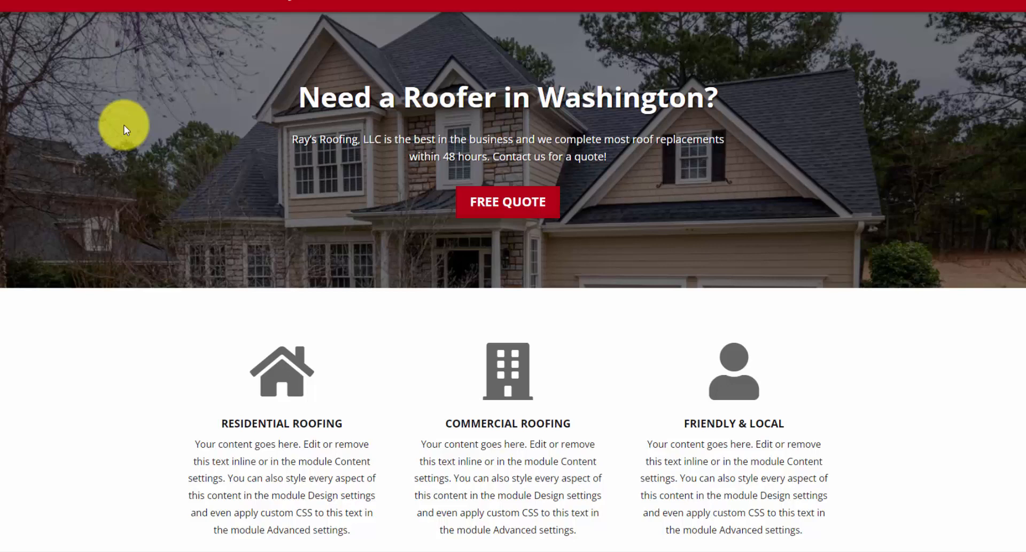
# - Scroll through the SiteGround My Websites list to locate d2demos.com
pyautogui.scroll(-3, 126, 129)
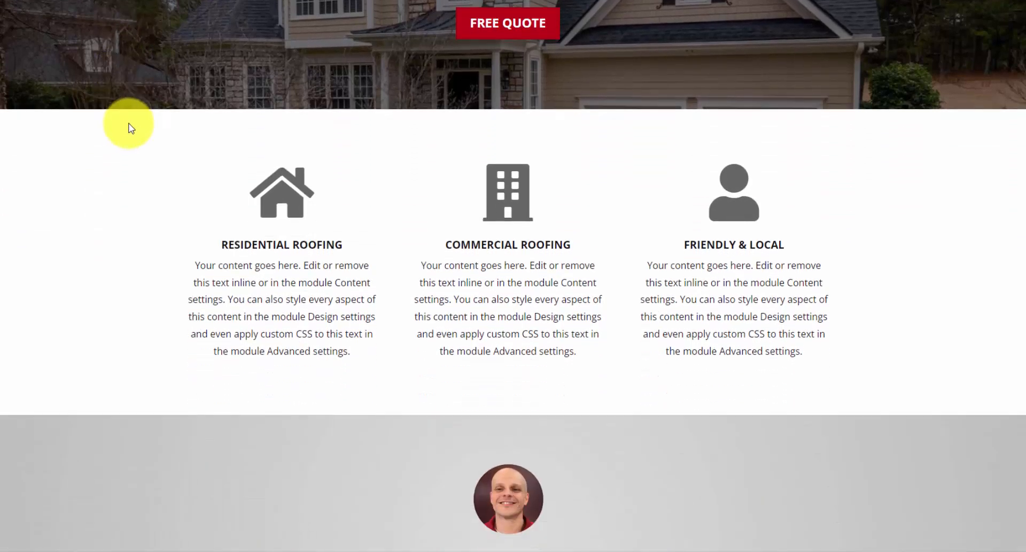
pyautogui.scroll(-2, 131, 128)
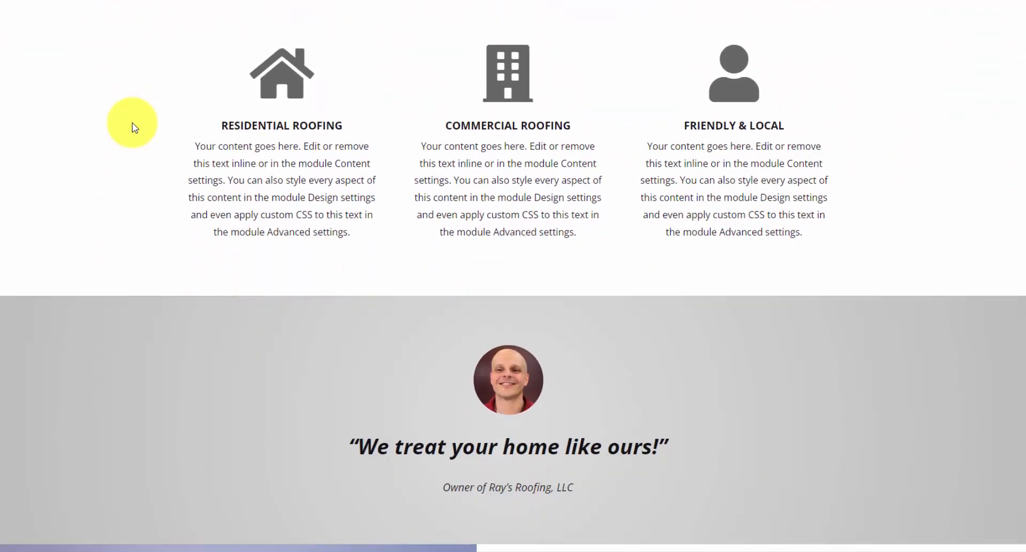
pyautogui.scroll(-4, 133, 127)
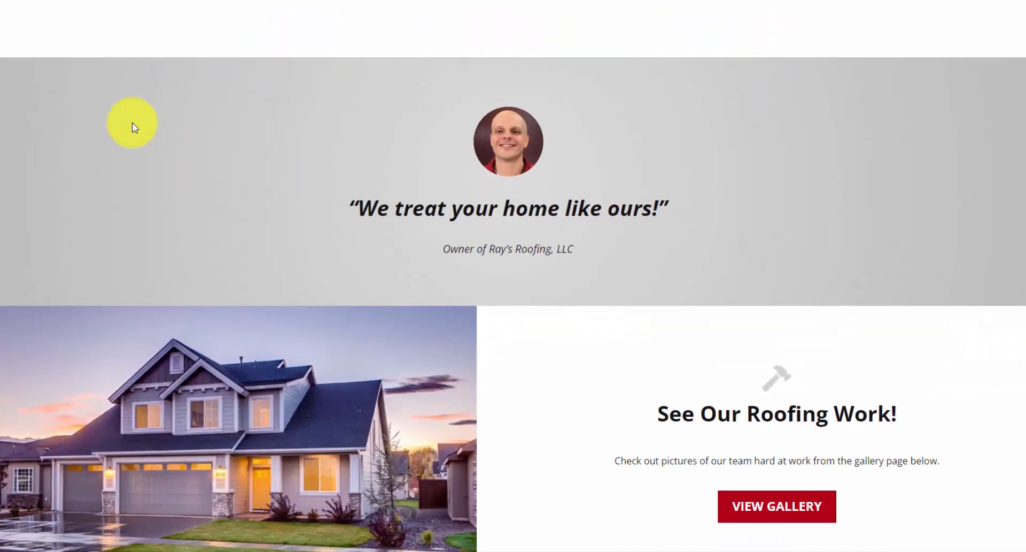
pyautogui.scroll(-11, 133, 123)
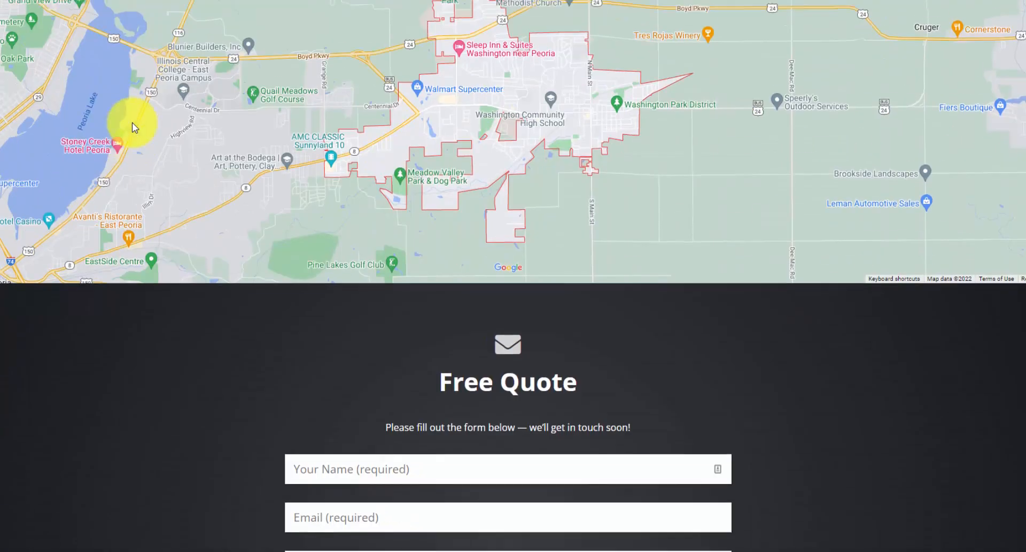
pyautogui.scroll(-4, 231, 258)
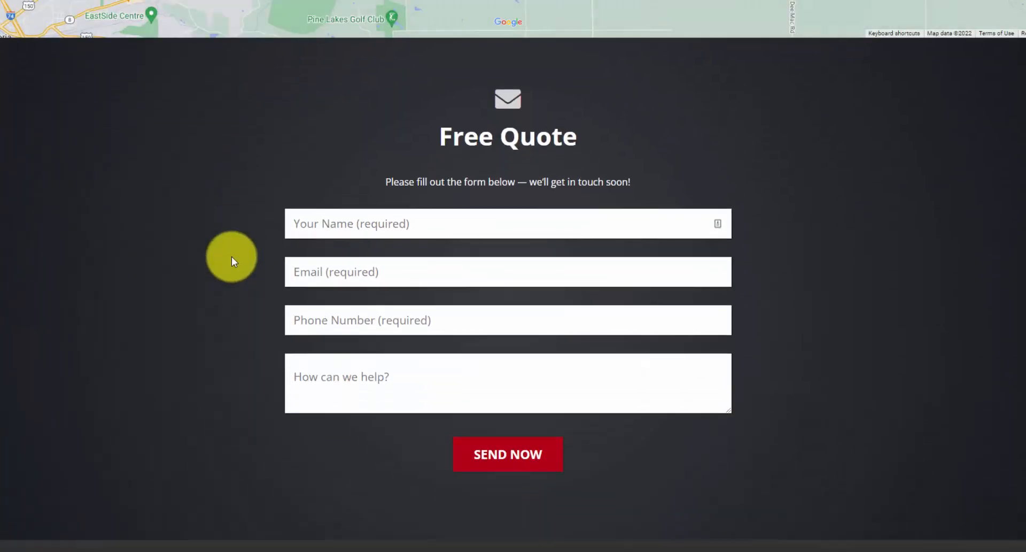
pyautogui.scroll(14, 232, 257)
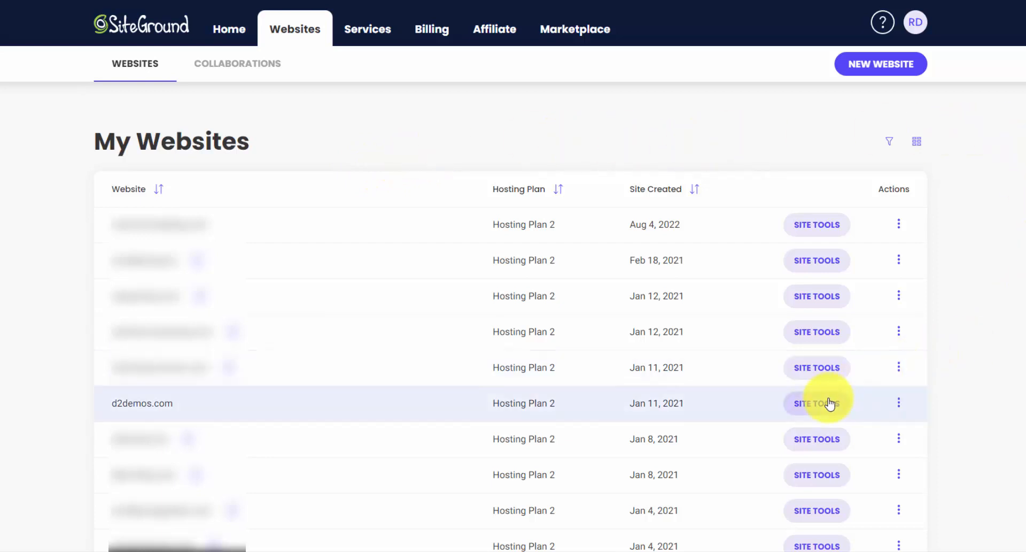
# - Open Site Tools for d2demos.com and go to WordPress > Install & Manage
pyautogui.click(829, 403)
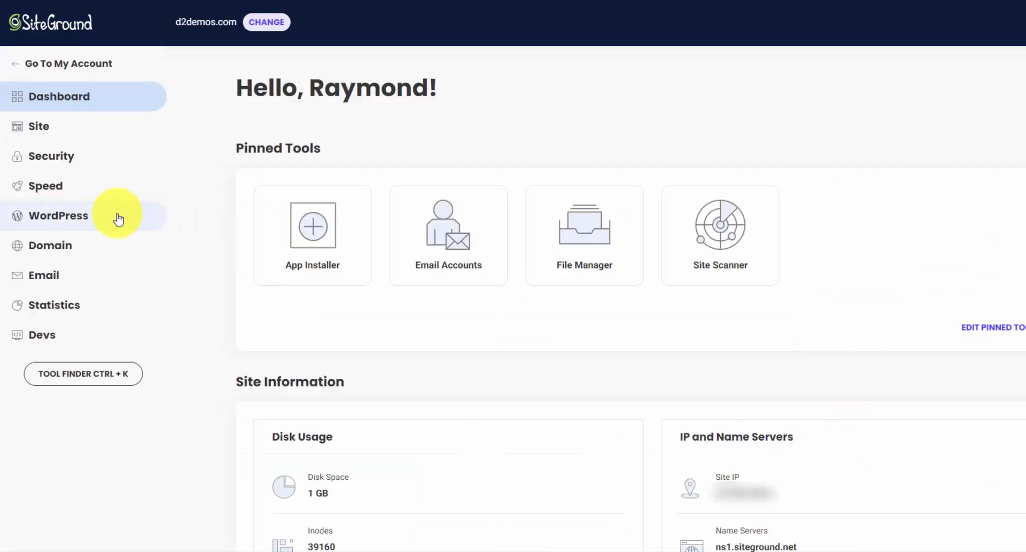
pyautogui.click(111, 215)
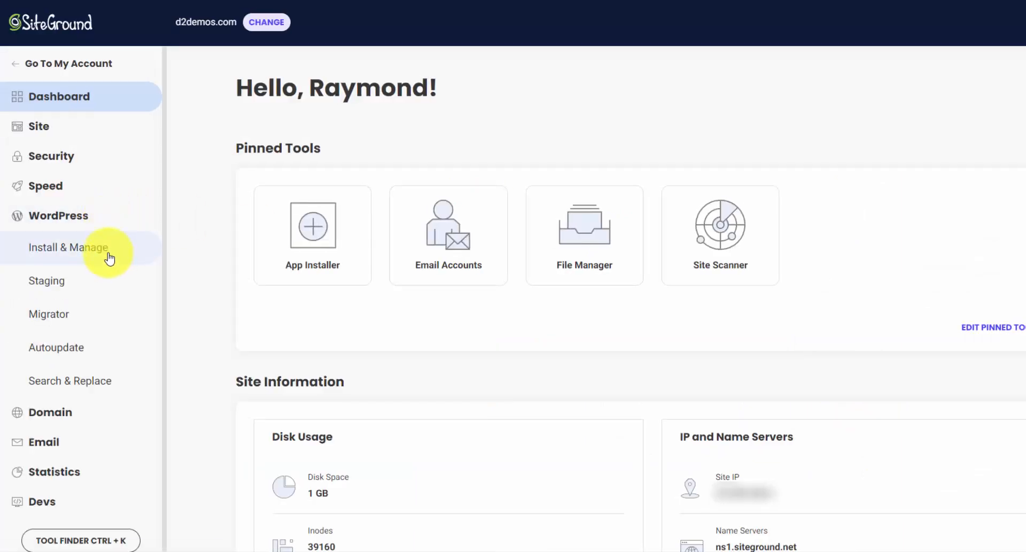
pyautogui.click(106, 249)
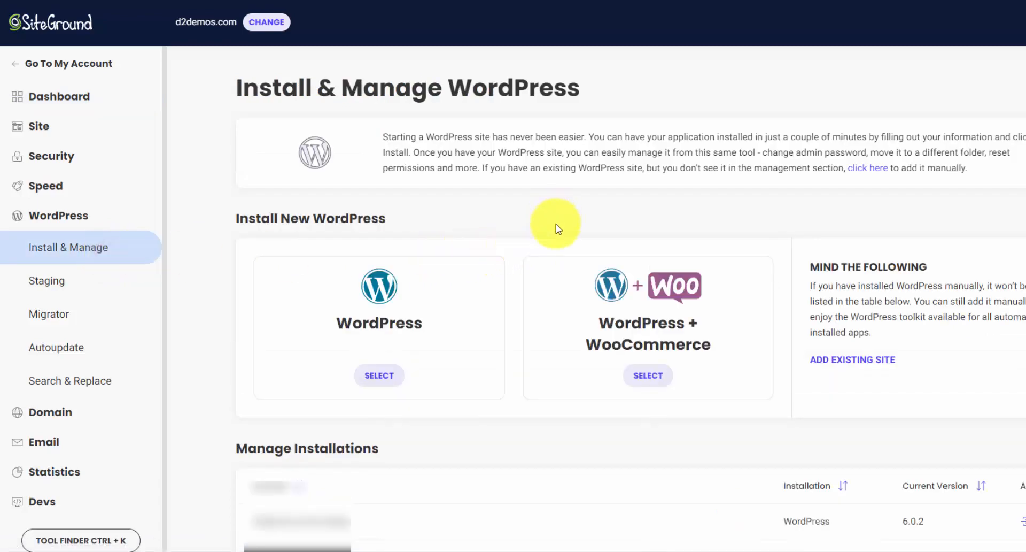
# - Choose a plain WordPress install into the 'divi' subfolder of d2demos.com
pyautogui.click(383, 374)
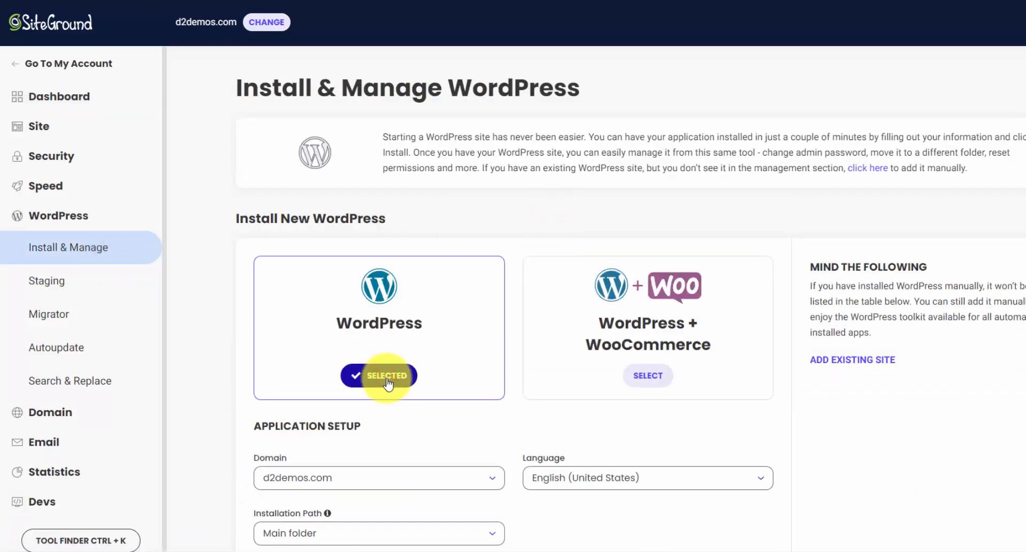
pyautogui.scroll(-3, 388, 383)
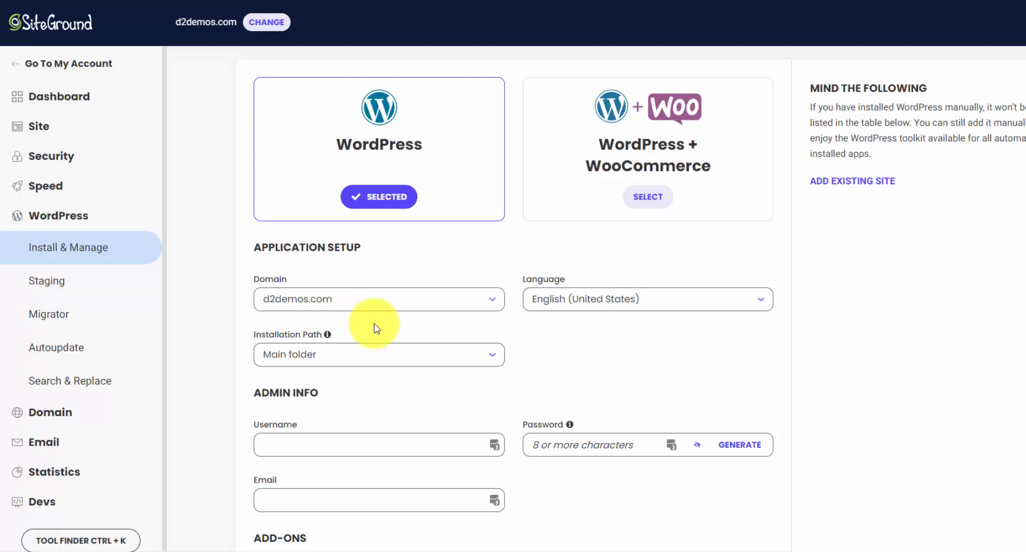
pyautogui.click(475, 364)
pyautogui.click(405, 397)
pyautogui.click(662, 356)
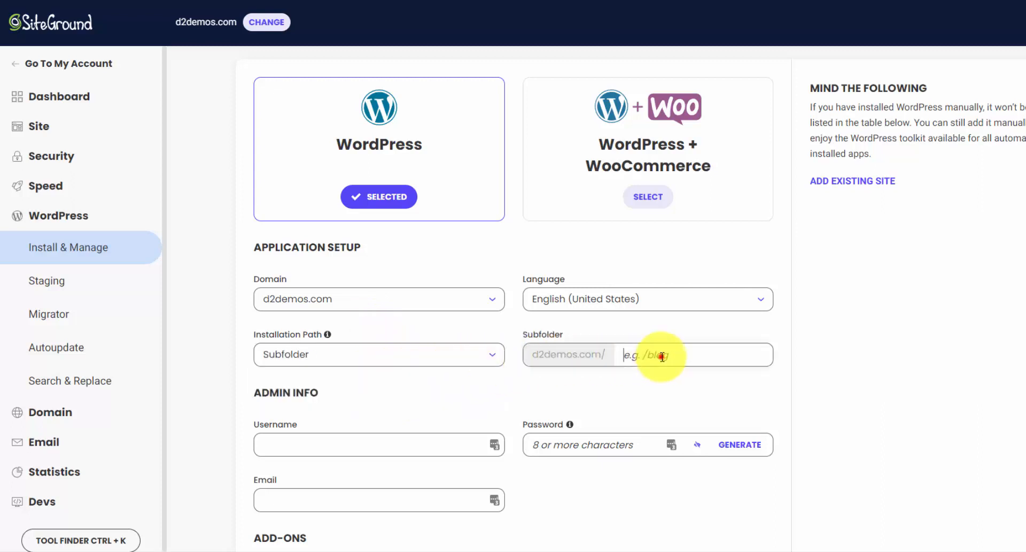
pyautogui.write('divi')
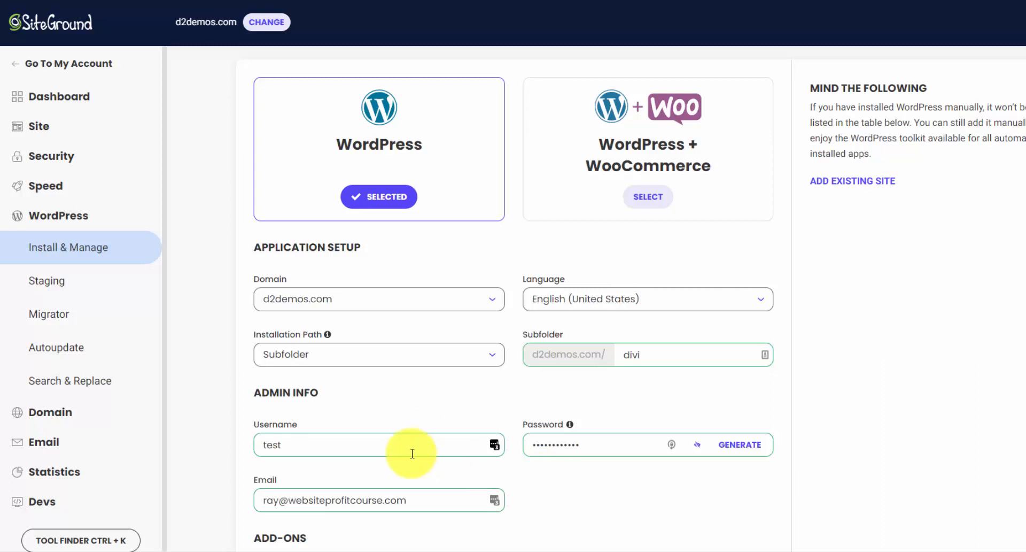
# - Leave the WordPress Starter add-on unchecked and start the installation
pyautogui.scroll(-1, 644, 413)
pyautogui.scroll(-1, 643, 401)
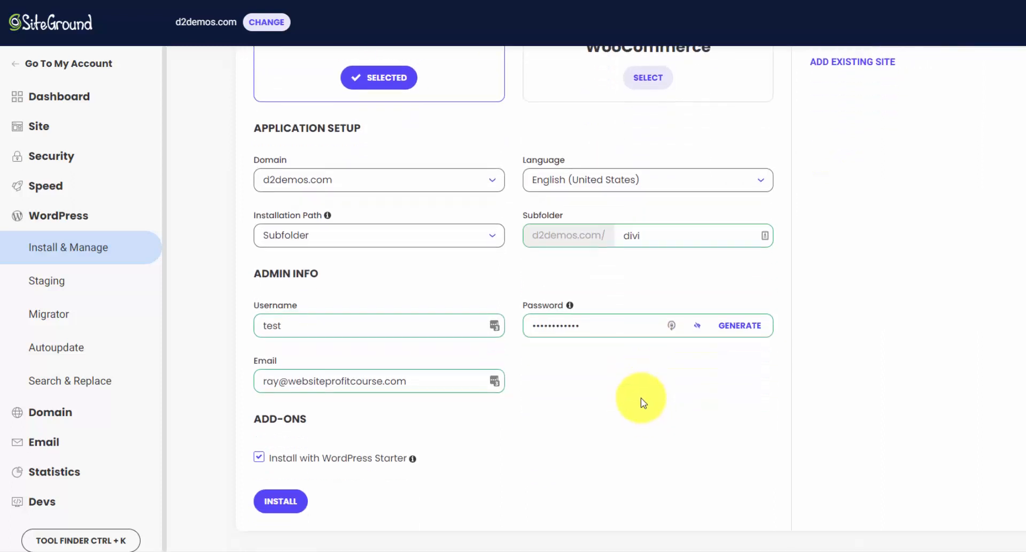
pyautogui.click(342, 460)
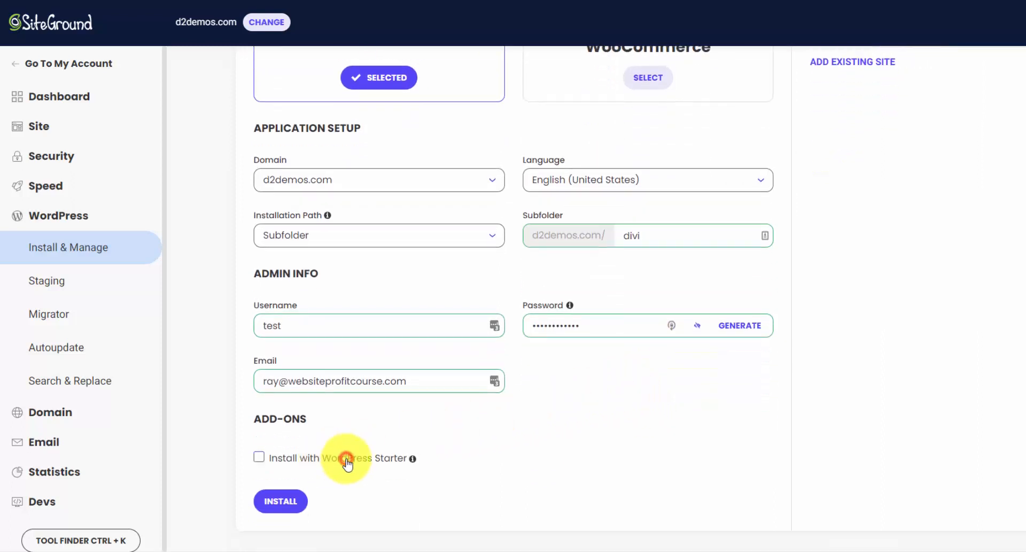
pyautogui.click(289, 501)
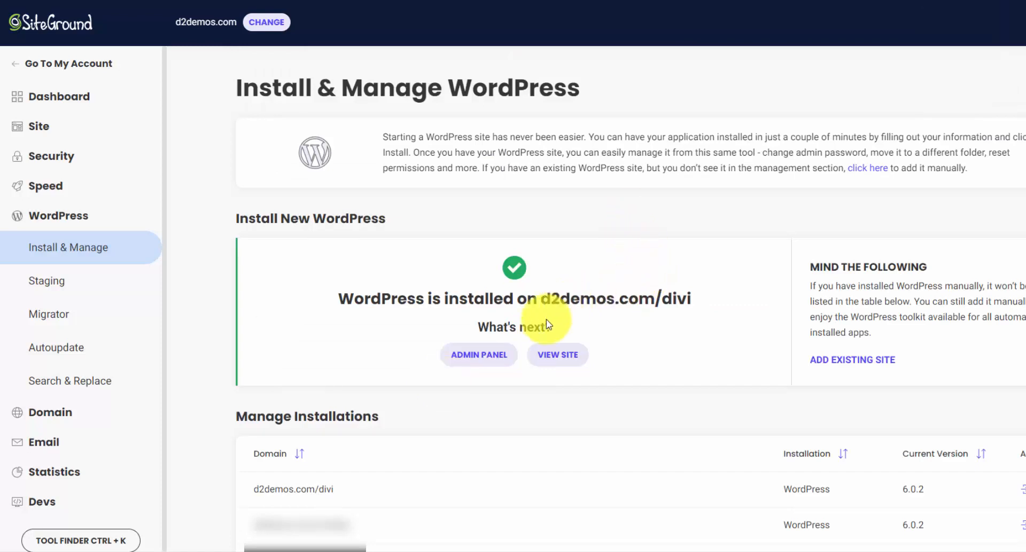
# - Open the new site's admin panel, preview its 'Hello world!' front page, then return to the dashboard
pyautogui.click(503, 358)
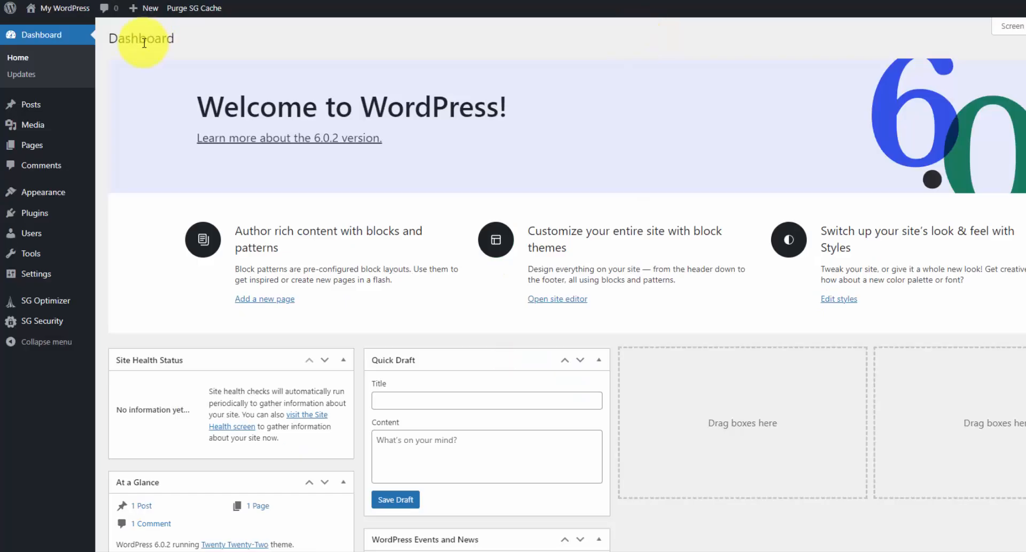
pyautogui.moveTo(66, 8)
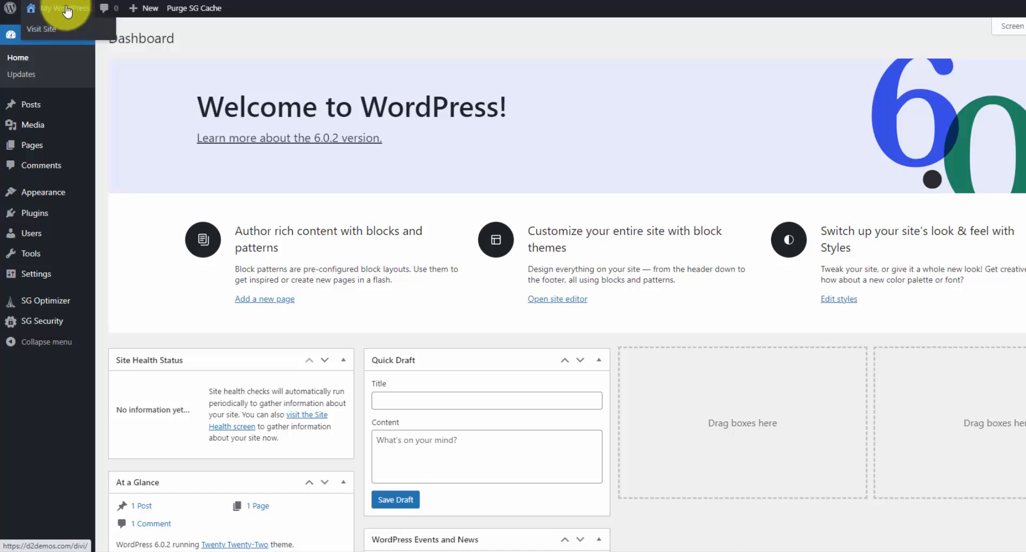
pyautogui.click(82, 31)
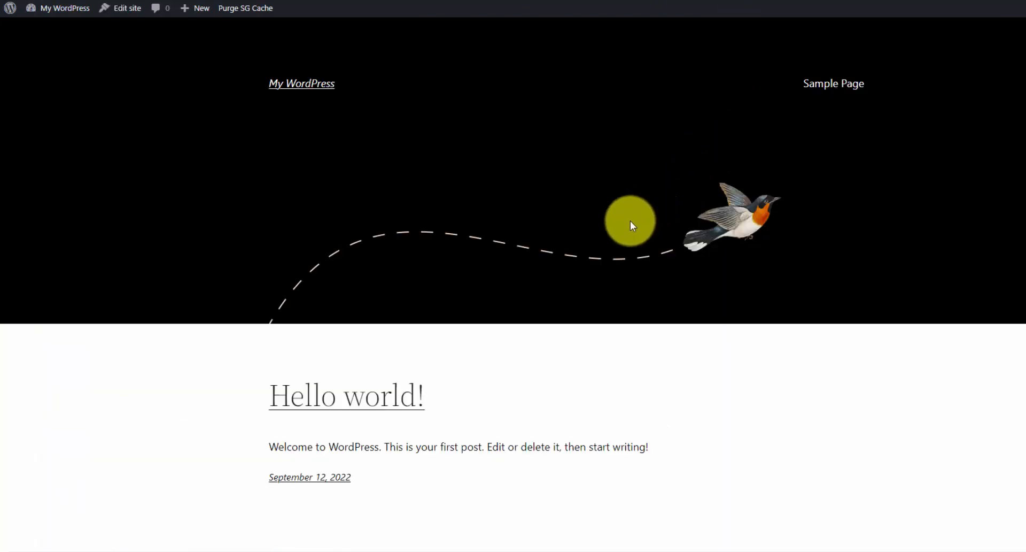
pyautogui.scroll(-2, 631, 222)
pyautogui.scroll(2, 629, 222)
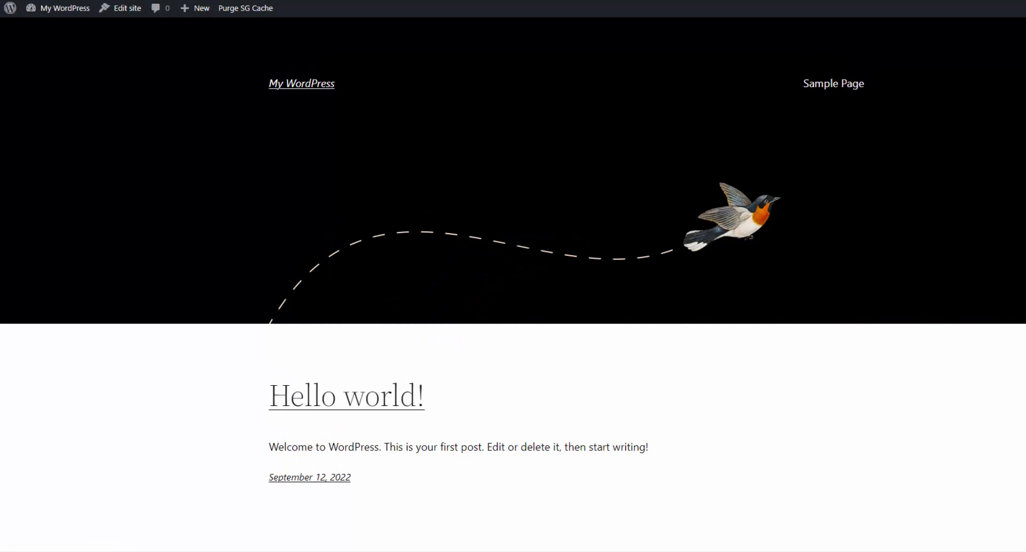
pyautogui.click(656, 0)
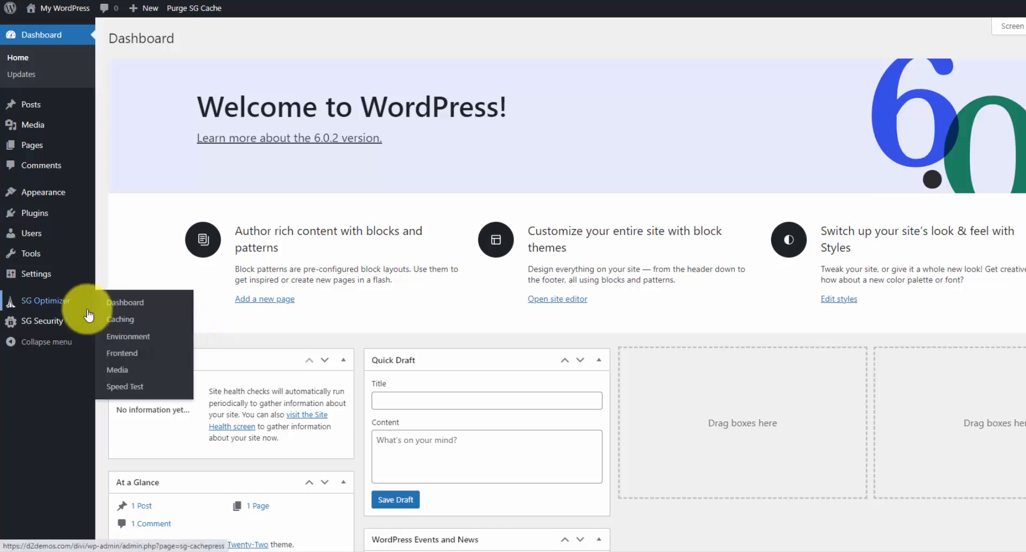
# - Open the SG Security dashboard and confirm its data-collection prompt without opting in
pyautogui.moveTo(80, 331)
pyautogui.moveTo(80, 303)
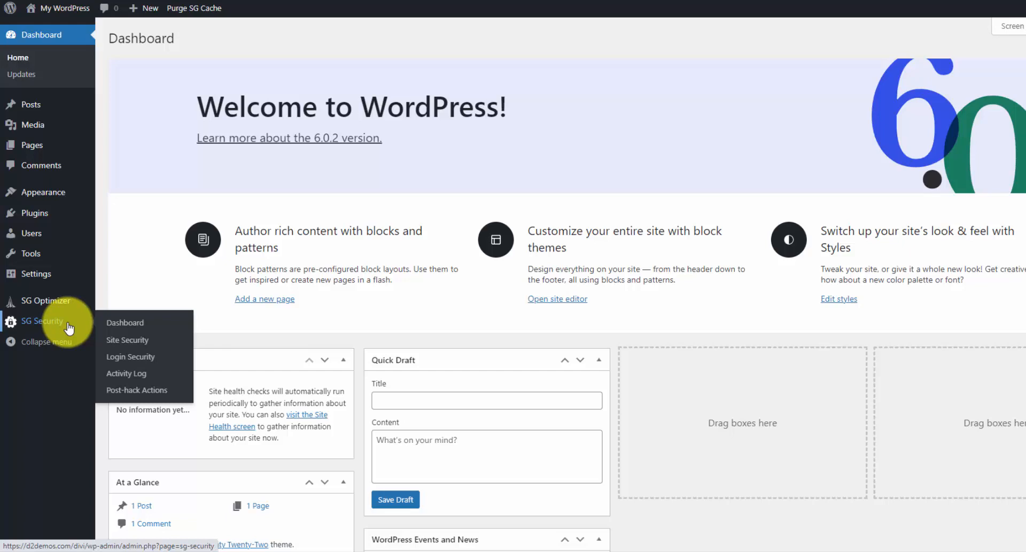
pyautogui.click(128, 323)
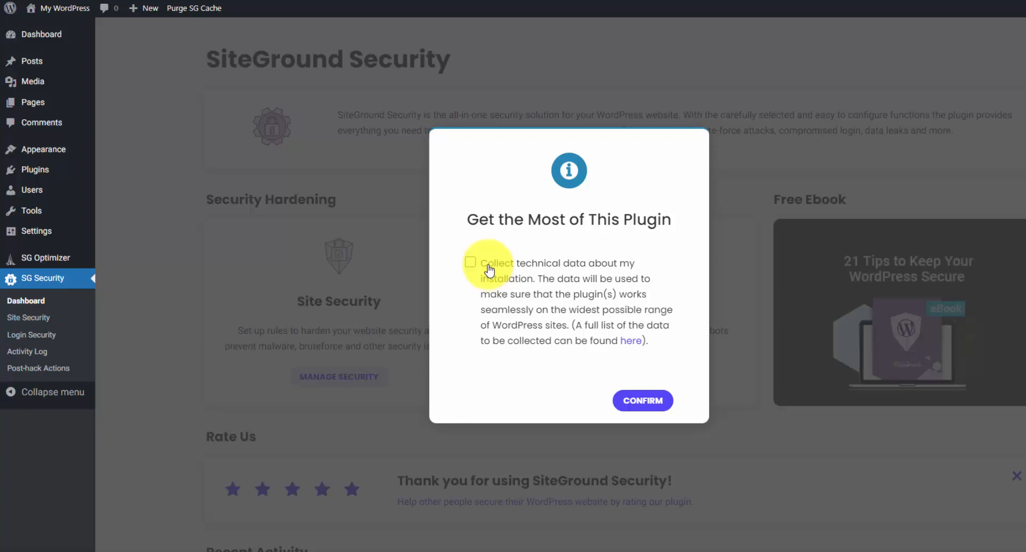
pyautogui.click(641, 401)
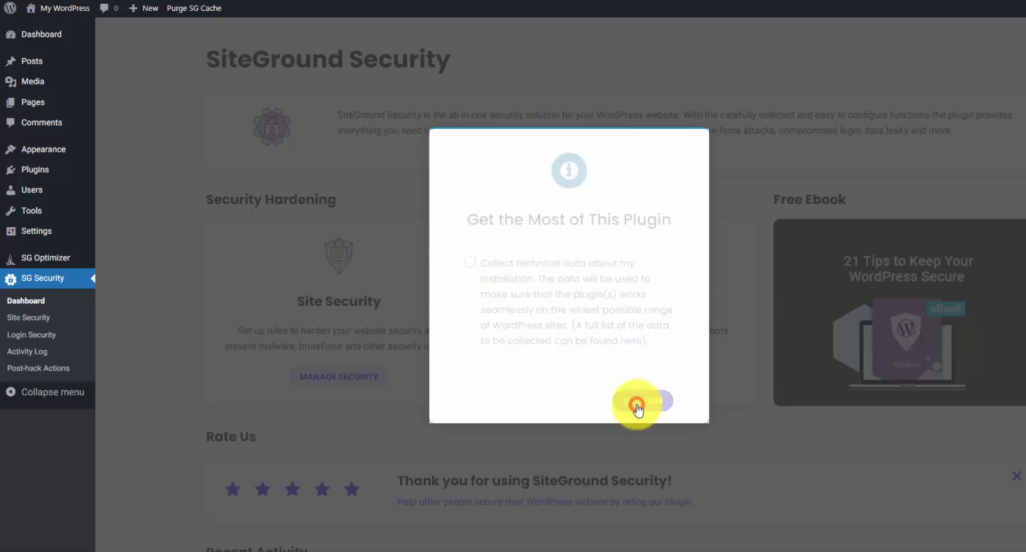
pyautogui.scroll(-3, 488, 384)
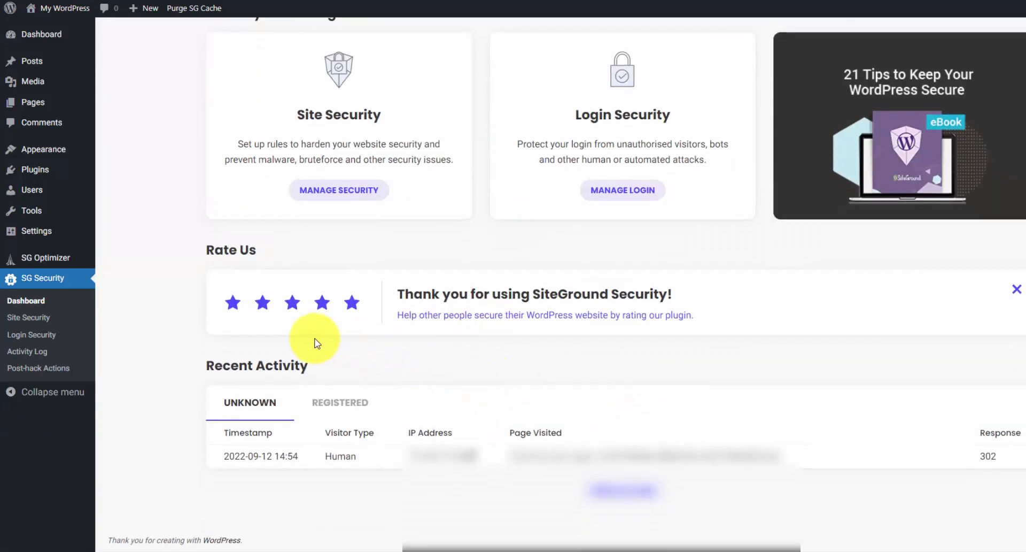
pyautogui.scroll(2, 137, 351)
pyautogui.moveTo(70, 257)
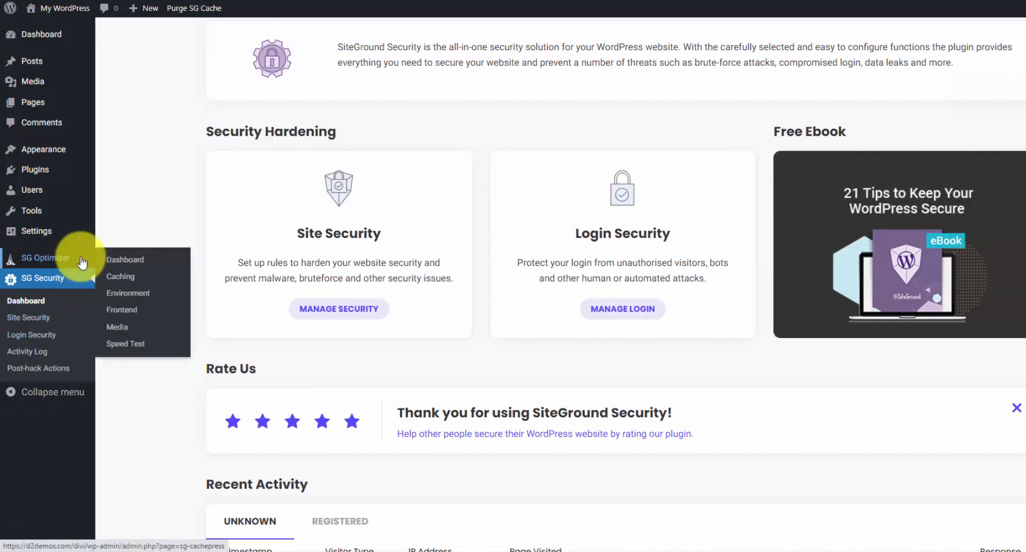
# - Enable HTTPS Enforce and Fix Insecure Content in SG Optimizer's Environment settings, then view the installed plugins
pyautogui.click(155, 296)
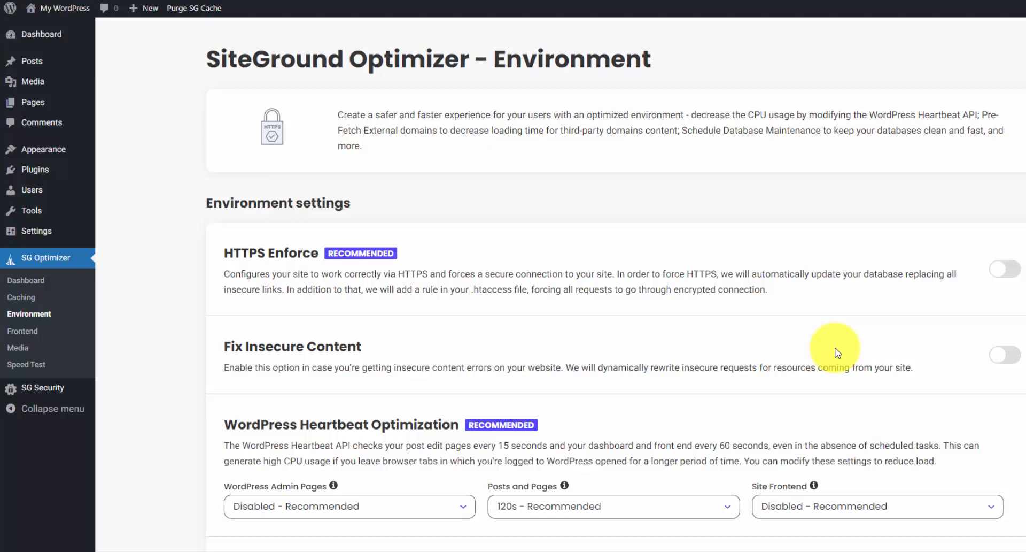
pyautogui.click(1007, 275)
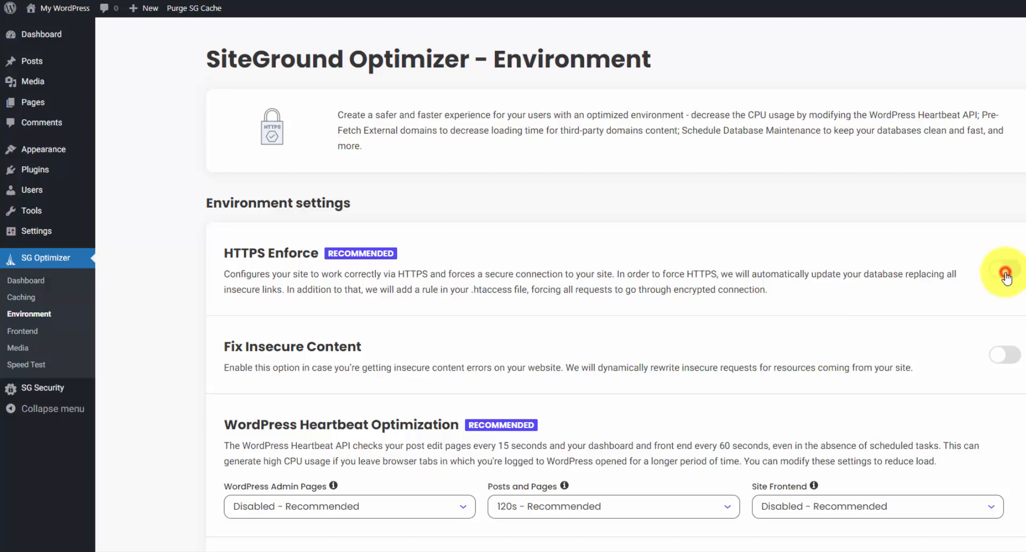
pyautogui.click(652, 385)
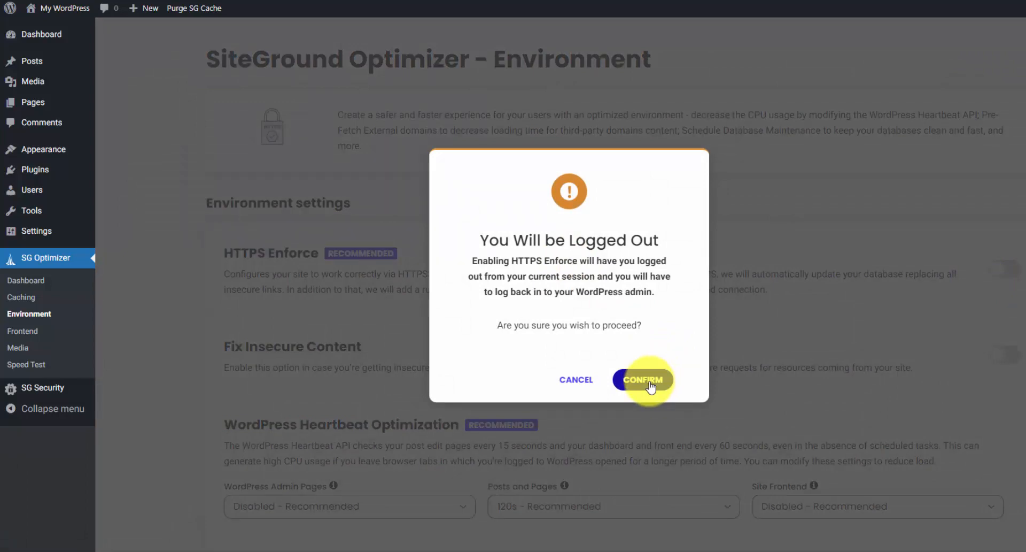
pyautogui.click(650, 382)
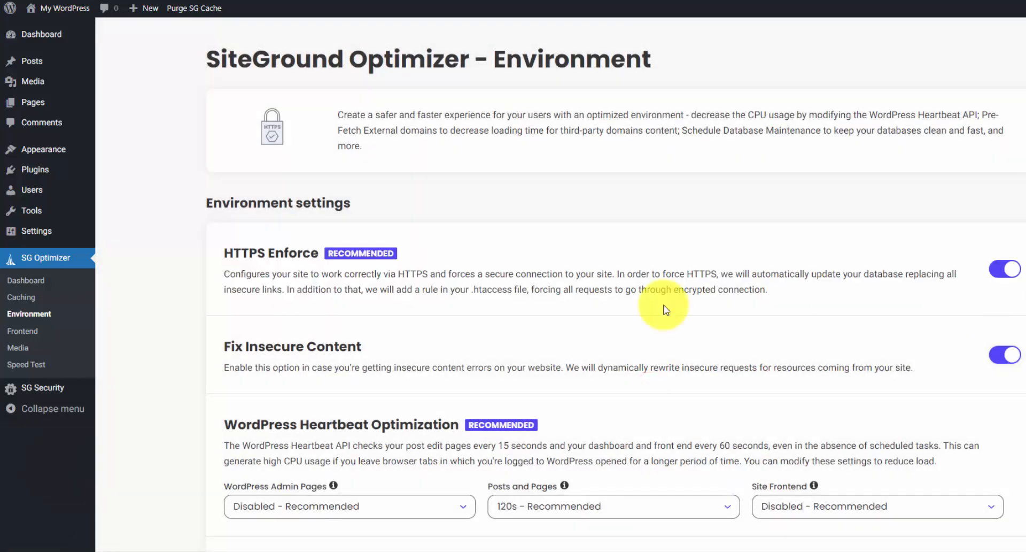
pyautogui.click(68, 172)
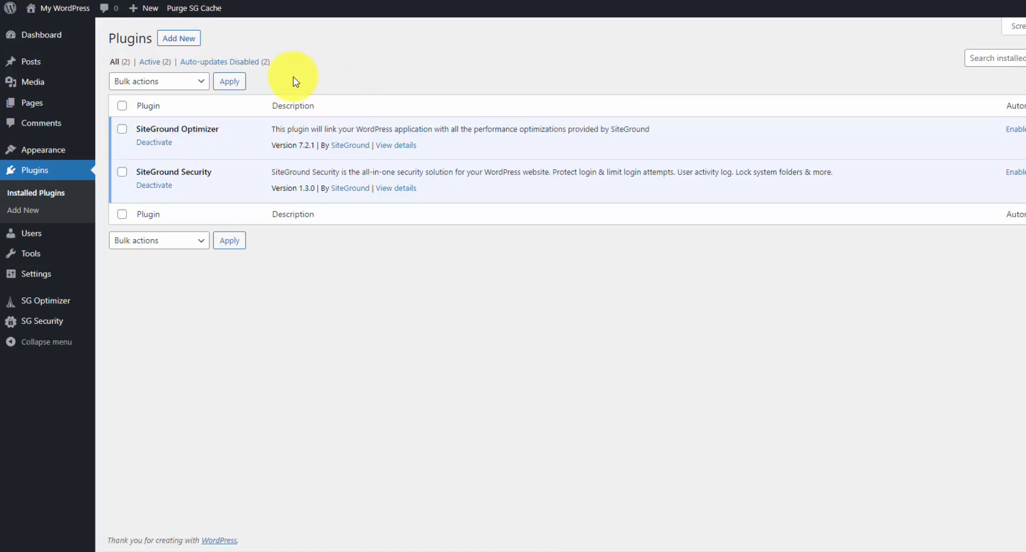
# - Upload Divi.zip through Themes > Add New, install it, and activate the Divi theme
pyautogui.moveTo(64, 147)
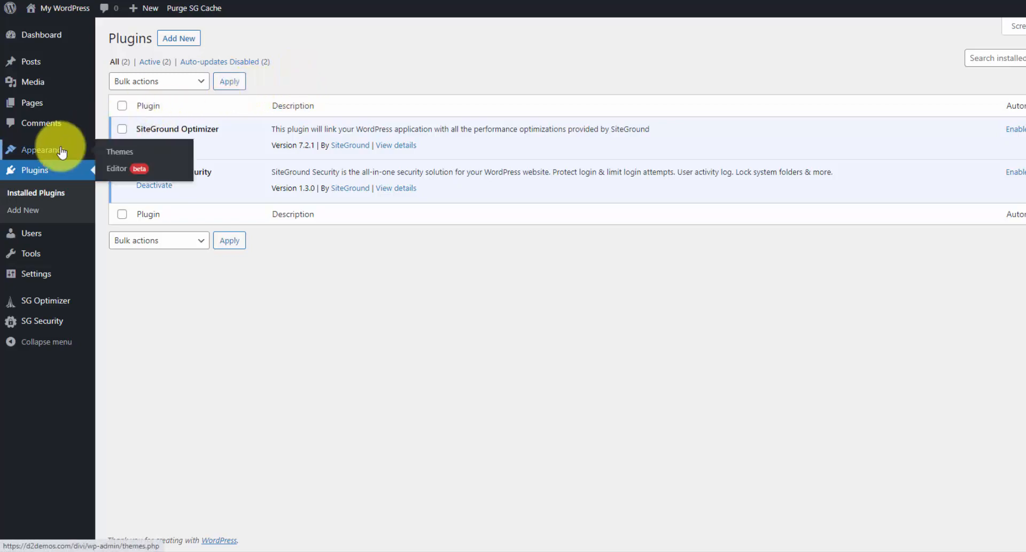
pyautogui.click(138, 151)
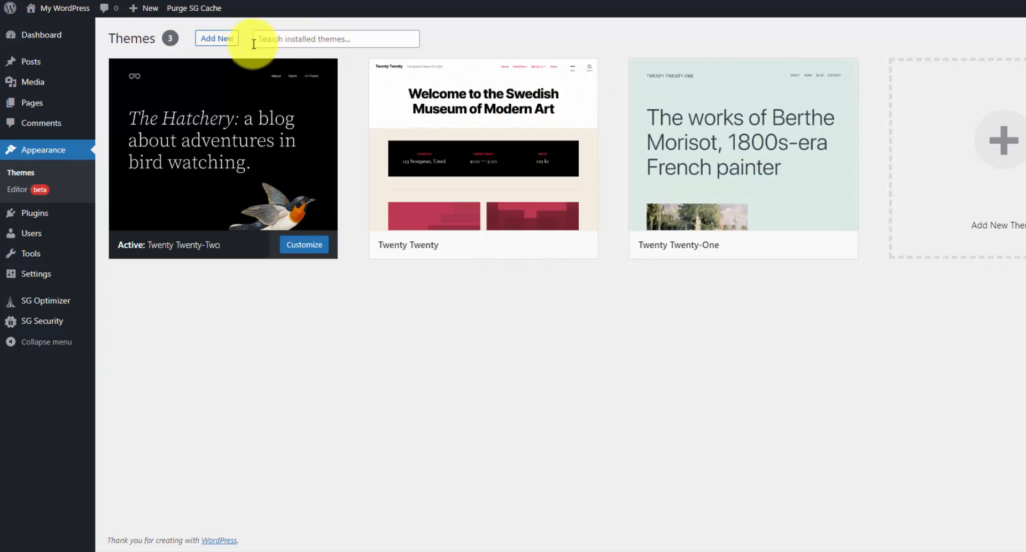
pyautogui.click(232, 42)
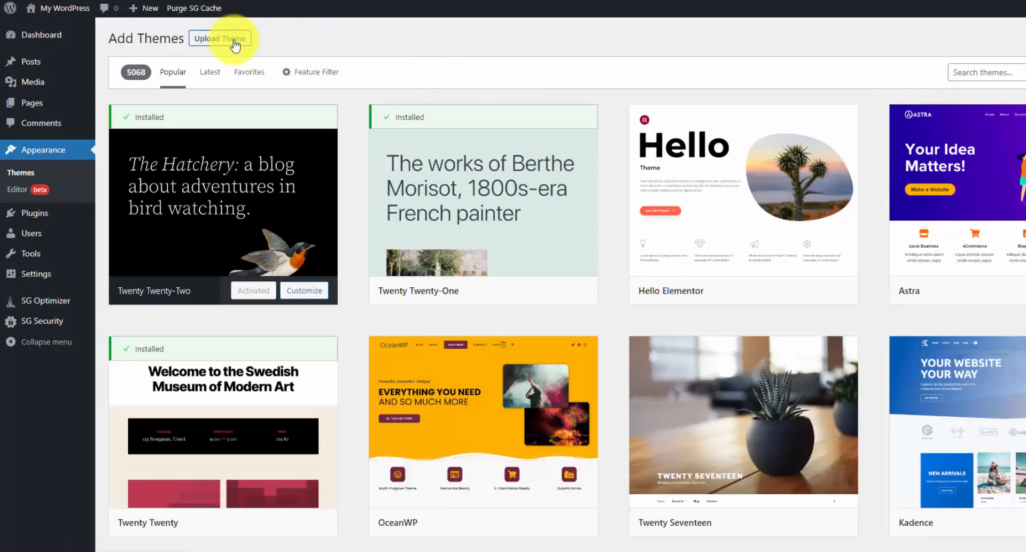
pyautogui.click(234, 43)
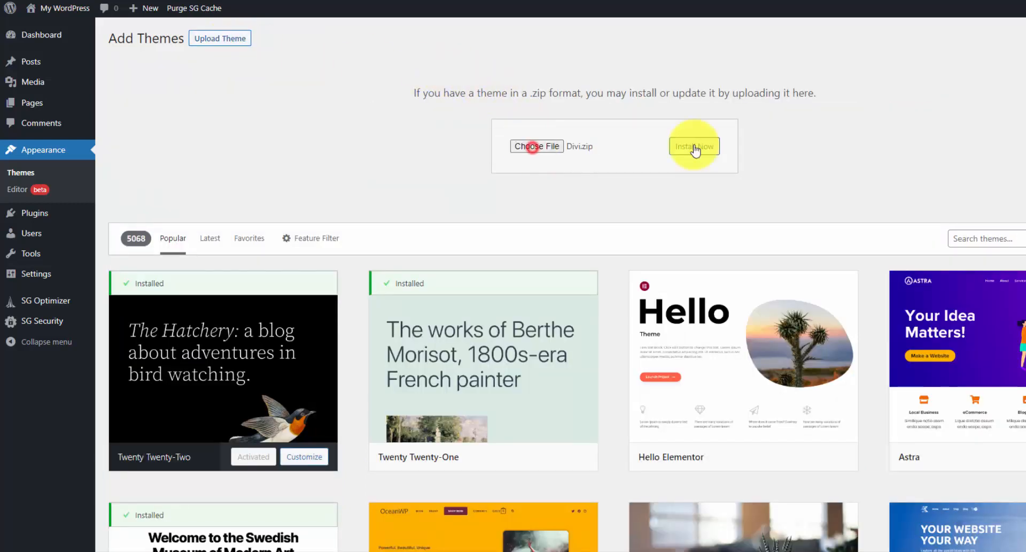
pyautogui.click(695, 147)
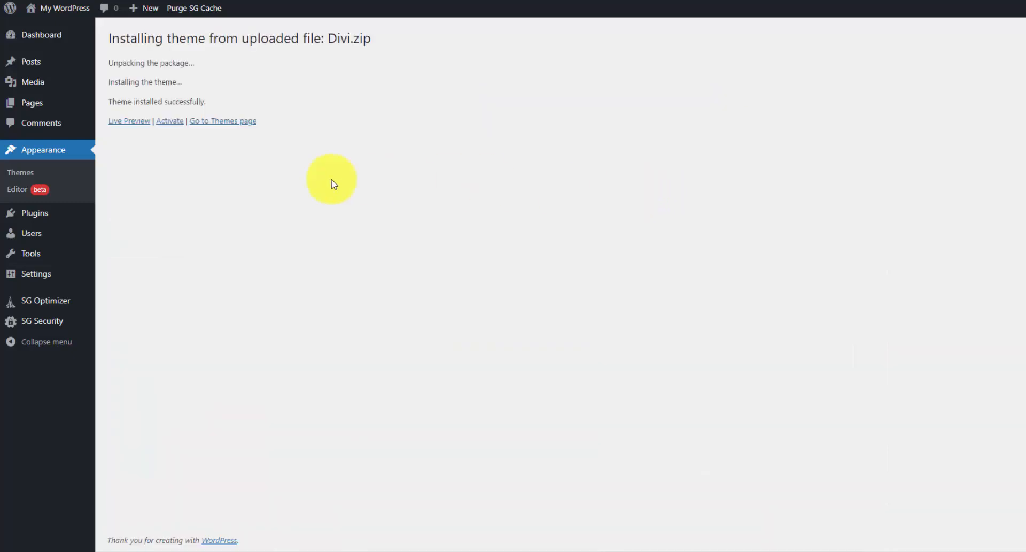
pyautogui.click(171, 122)
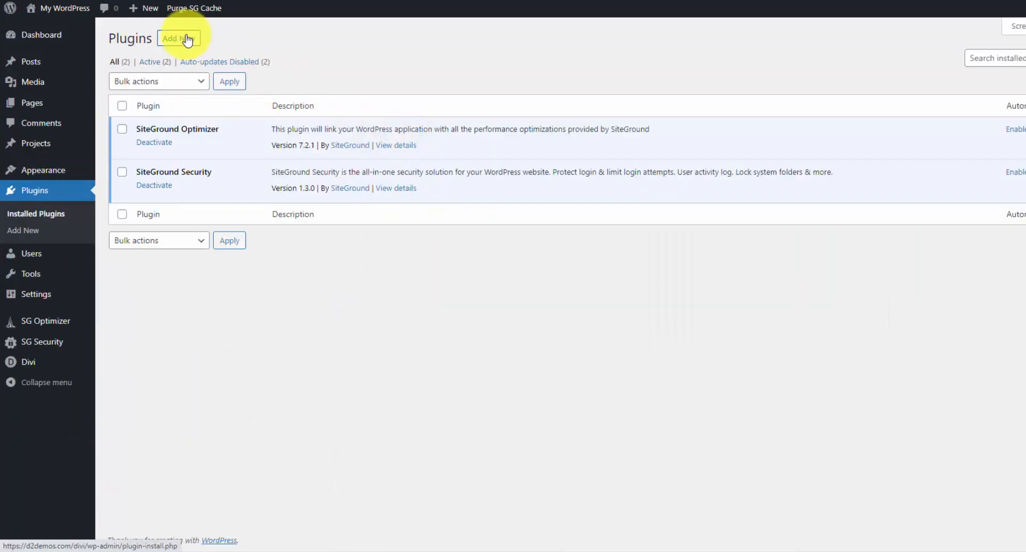
# - Search plugins for 'contact', then install and activate Contact Form 7
pyautogui.click(186, 39)
pyautogui.click(1004, 73)
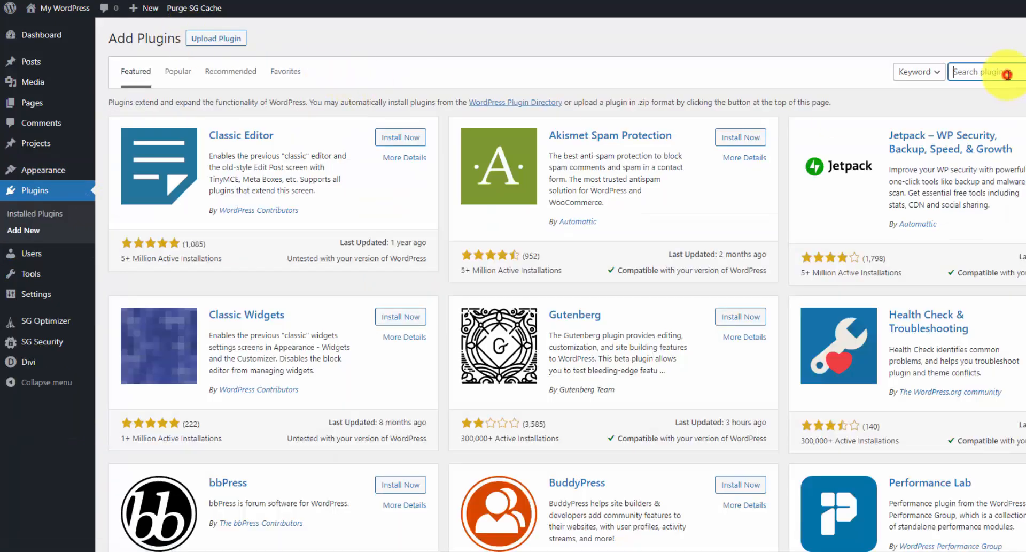
pyautogui.write('contact')
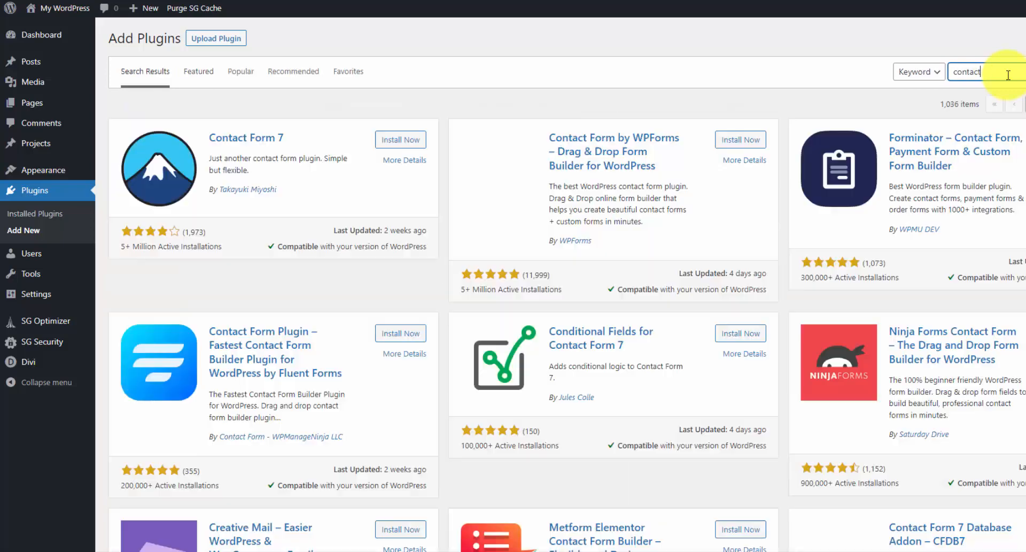
pyautogui.click(398, 139)
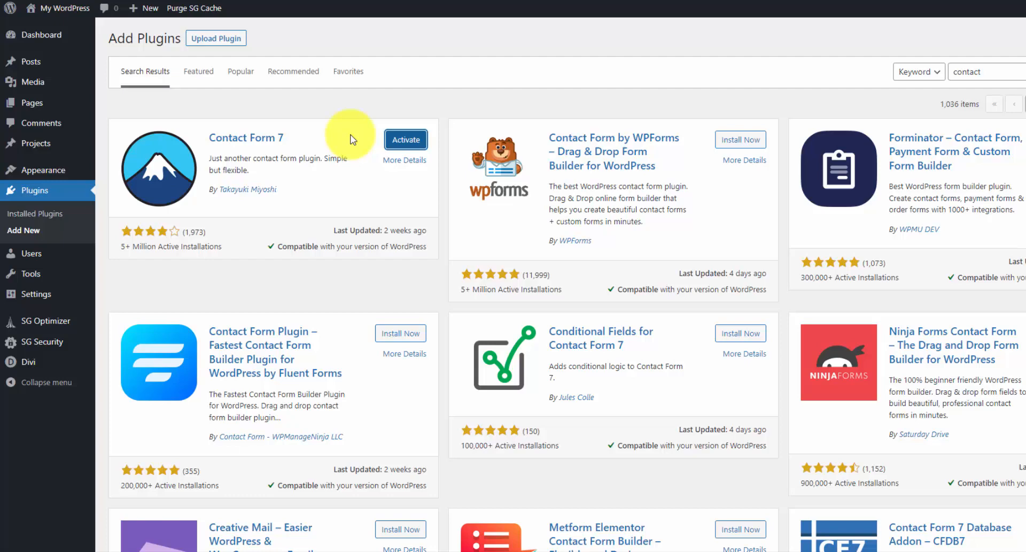
pyautogui.click(405, 139)
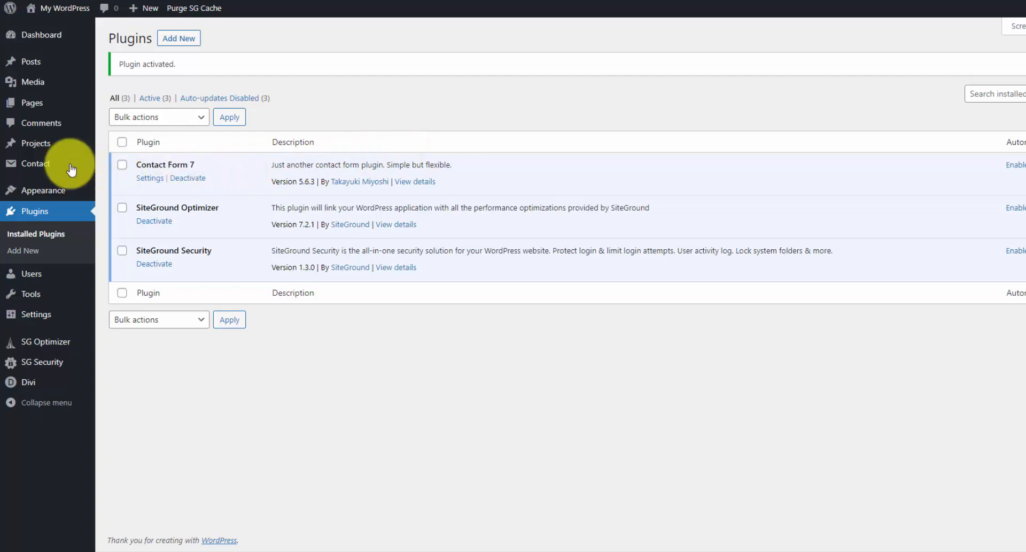
pyautogui.moveTo(62, 169)
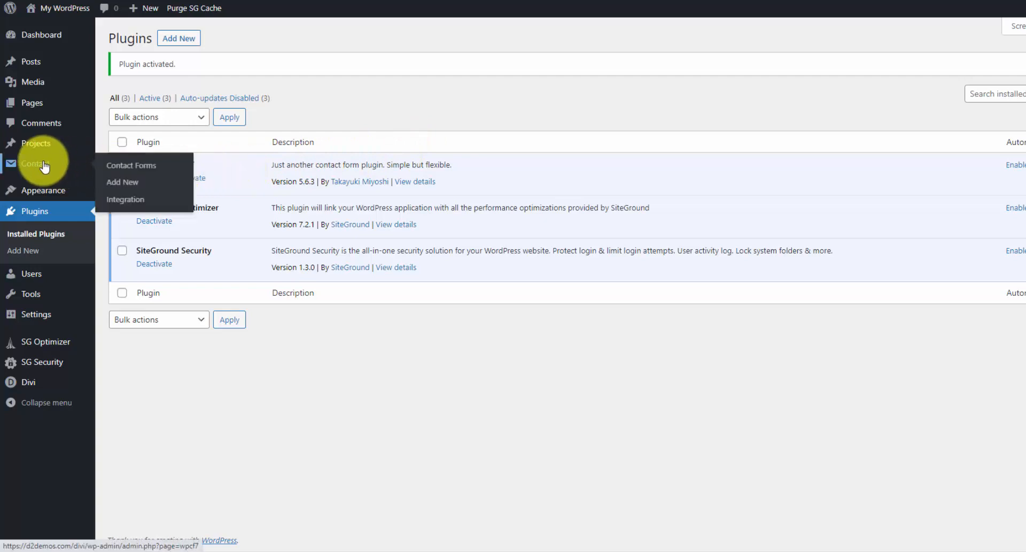
# - Open Contact form 1, review its name field and label template, then return to the Contact Forms list
pyautogui.click(107, 168)
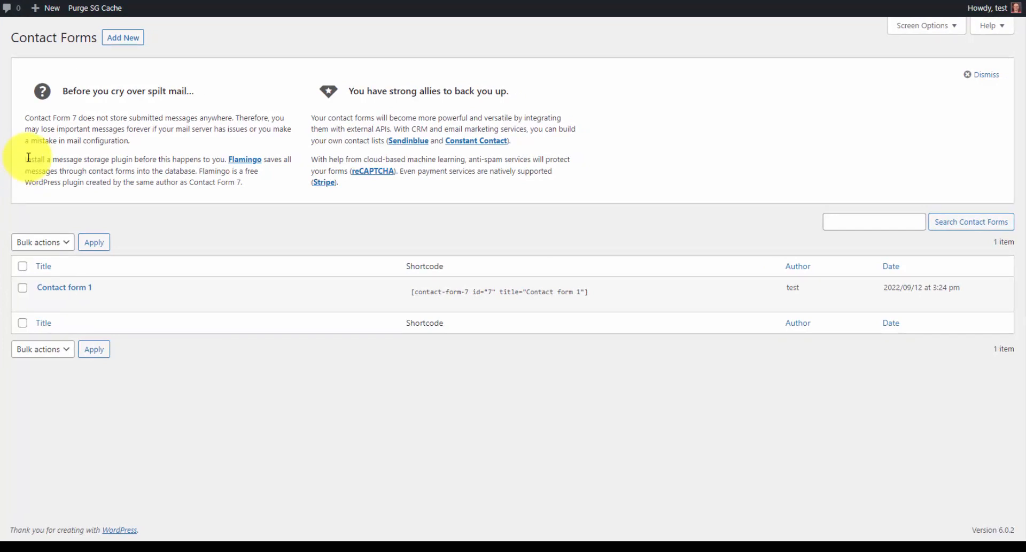
pyautogui.moveTo(85, 287)
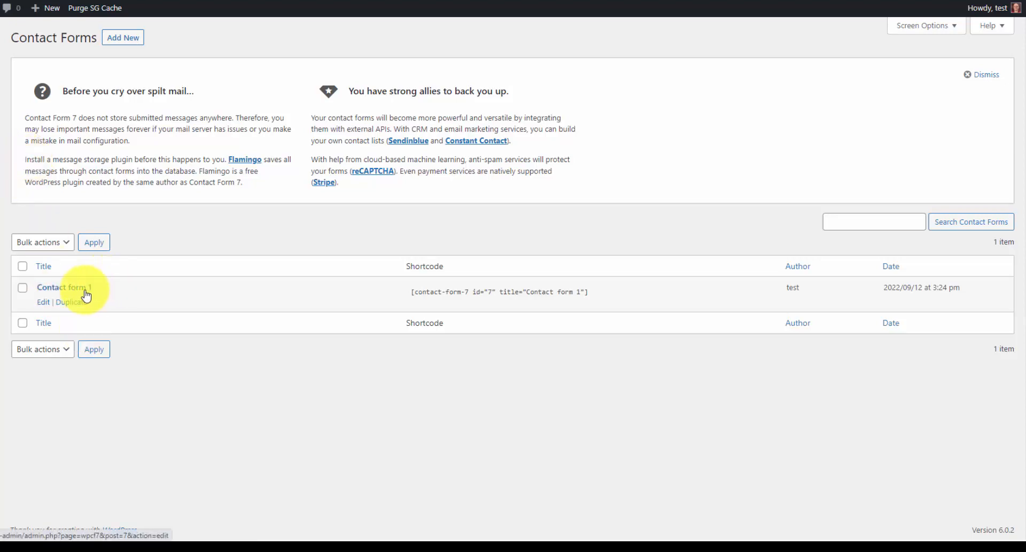
pyautogui.click(85, 291)
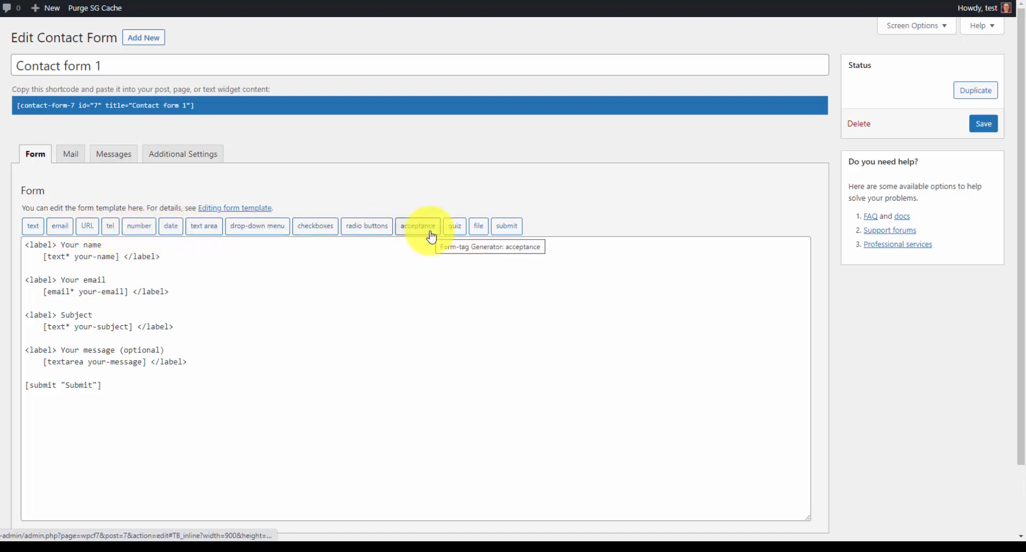
pyautogui.moveTo(46, 259); pyautogui.dragTo(122, 258)
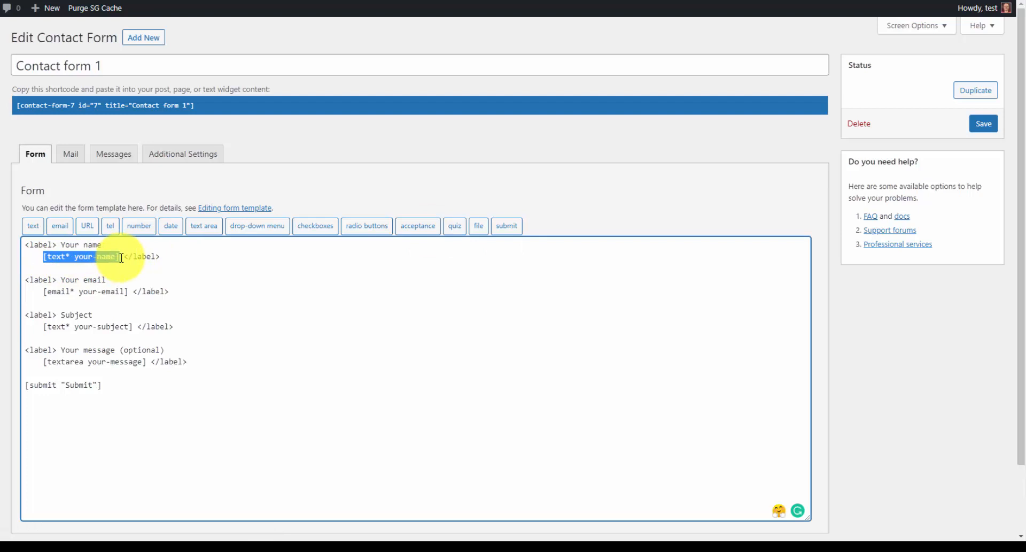
pyautogui.click(120, 257)
pyautogui.click(32, 246)
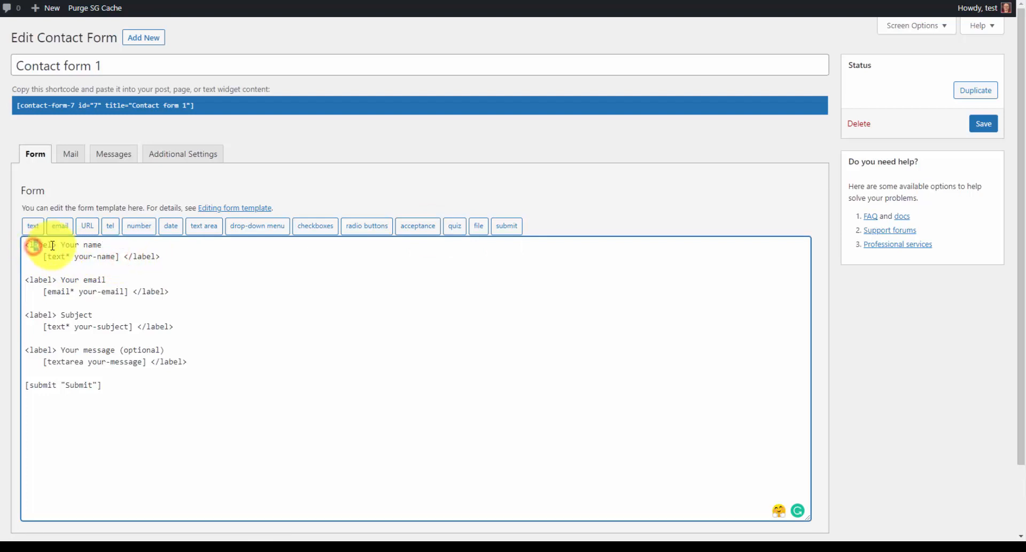
pyautogui.moveTo(59, 245); pyautogui.dragTo(105, 246)
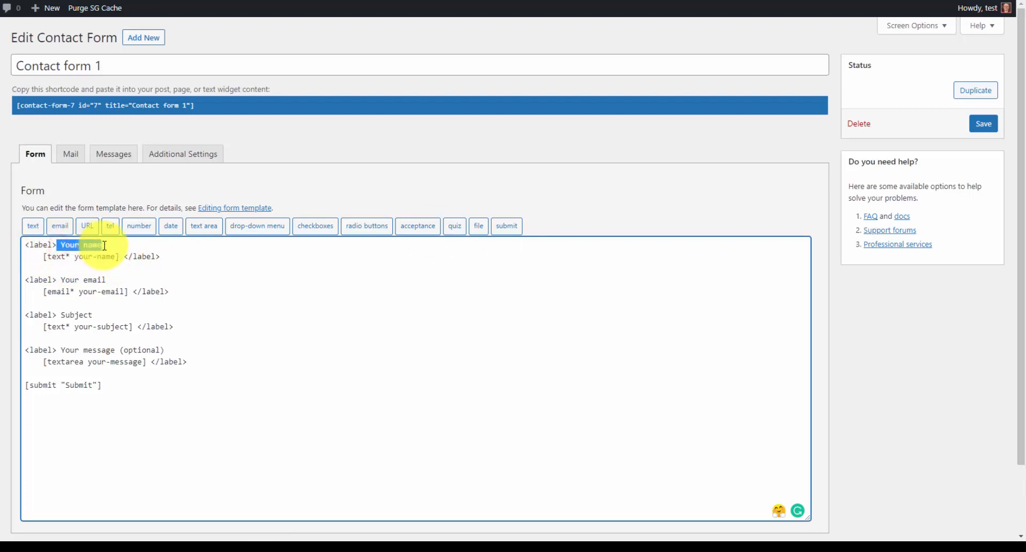
pyautogui.click(104, 246)
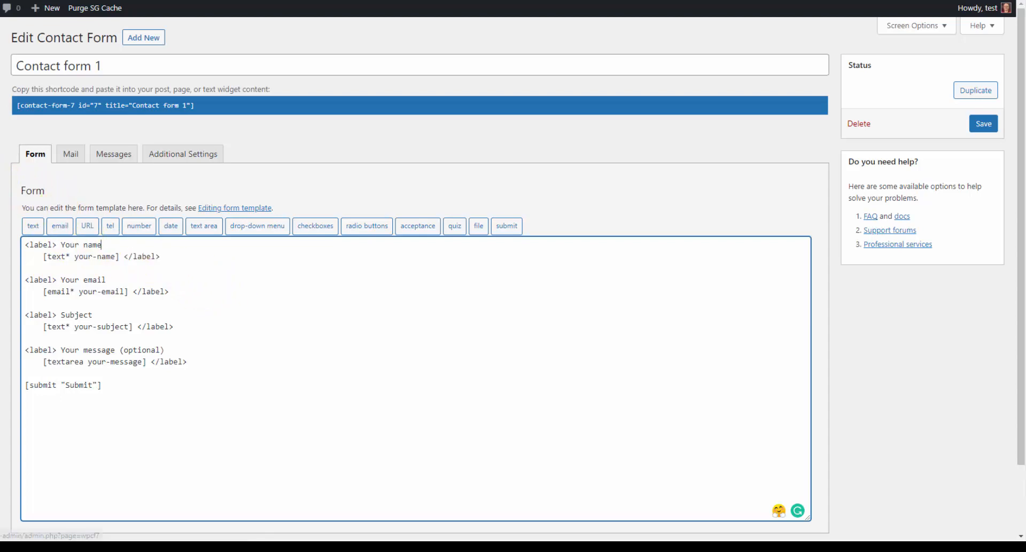
pyautogui.click(1, 155)
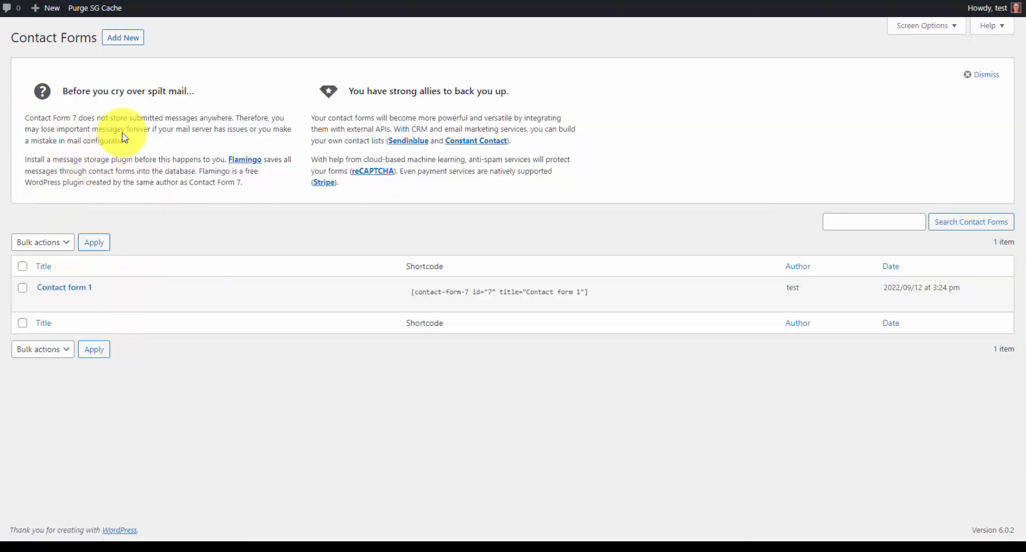
# - Replace the Free Quote form's default template with the pasted five-line quote form
pyautogui.click(132, 41)
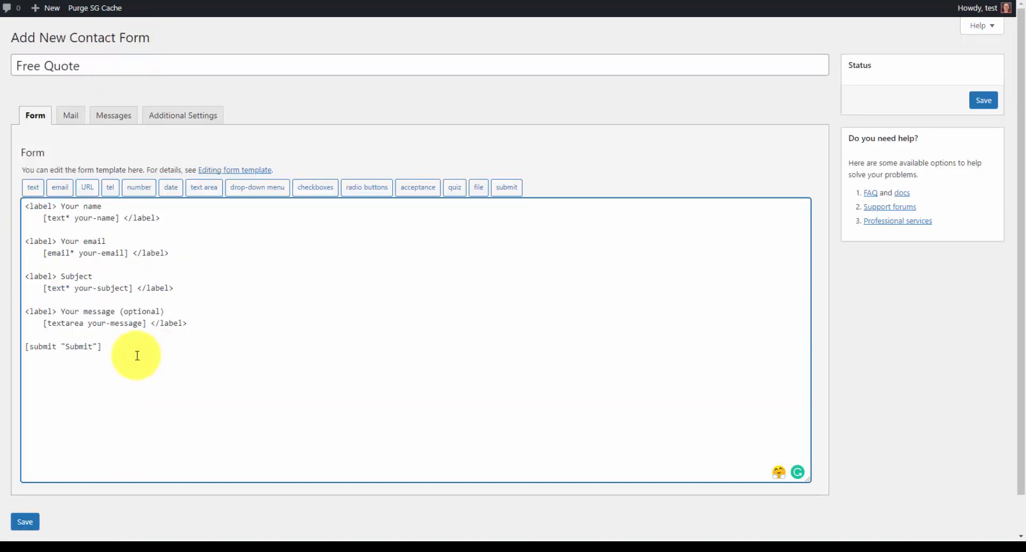
pyautogui.moveTo(132, 356); pyautogui.dragTo(11, 190)
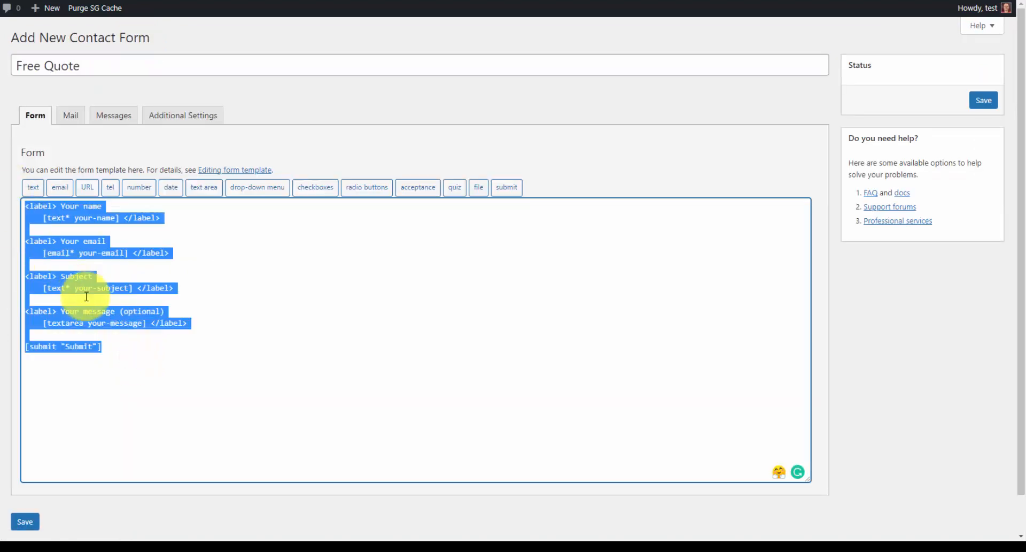
pyautogui.write('<p>[text* lead-name placeholder "Your Name (required)"]</p> <p>[email* lead-email placeholder "Email (required)"]</p> <p>[tel* lead-phone placeholder "Phone Number (required)"]</p> <p>[textarea lead-comments placeholder "How can we help?"]</p> <p>[submit "Send Now"]</p>')
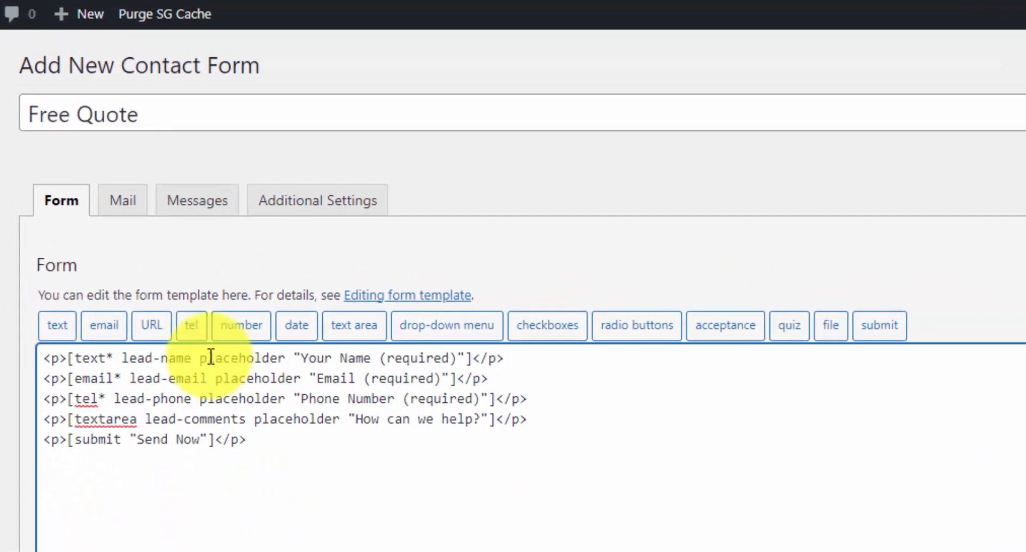
# - Check the name, phone and comments field tags, keeping the name field required, then save the form
pyautogui.moveTo(199, 359); pyautogui.dragTo(280, 359)
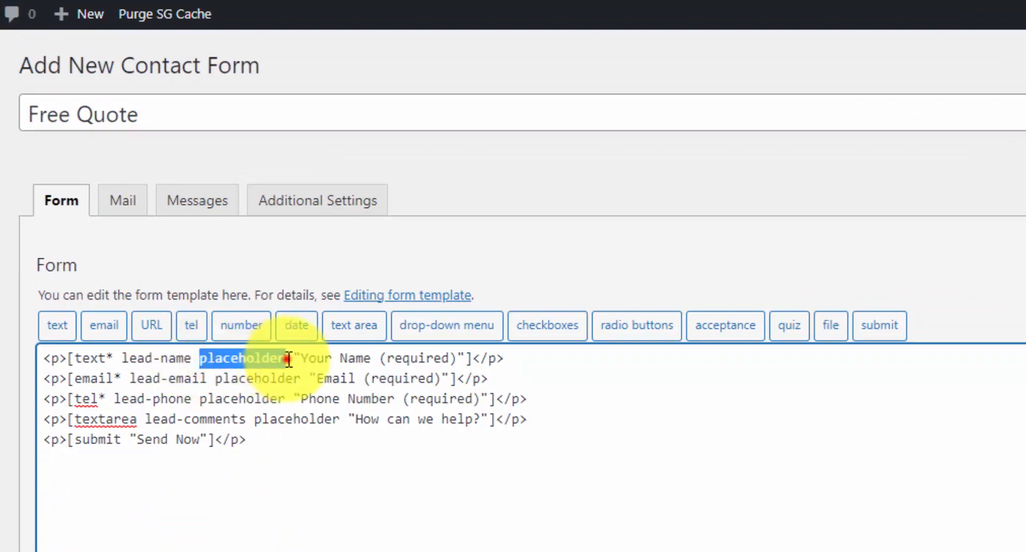
pyautogui.click(289, 359)
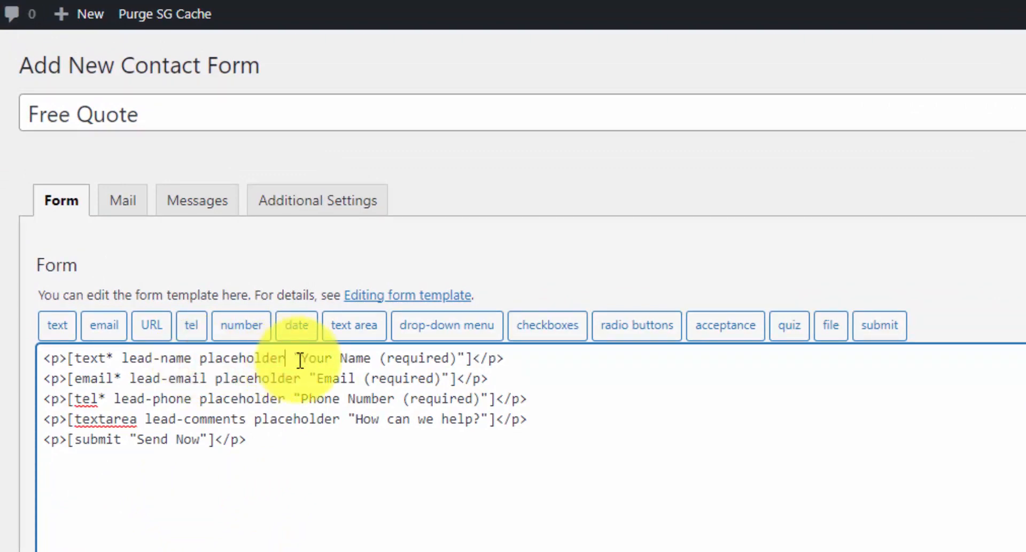
pyautogui.click(113, 360)
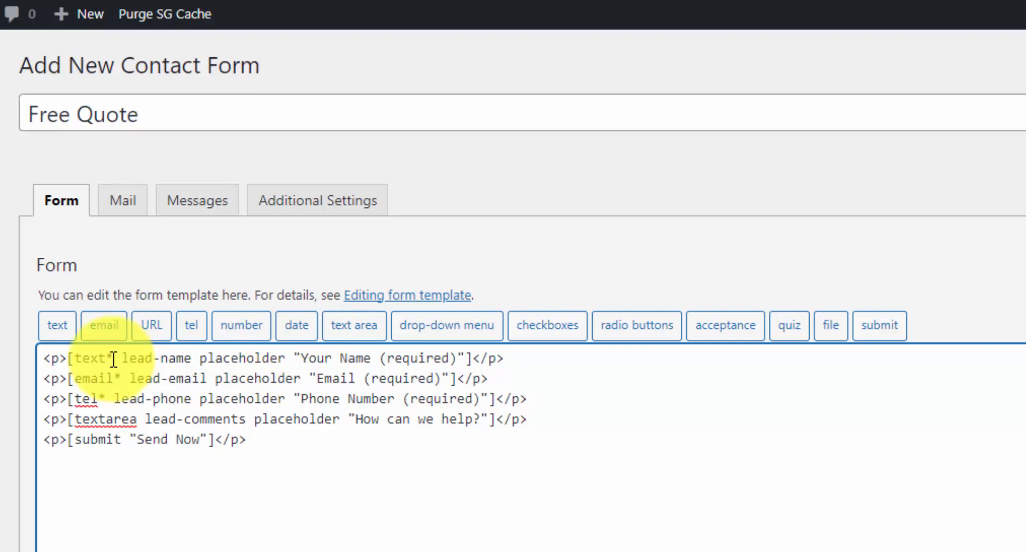
pyautogui.click(112, 359)
pyautogui.press('BackSpace')
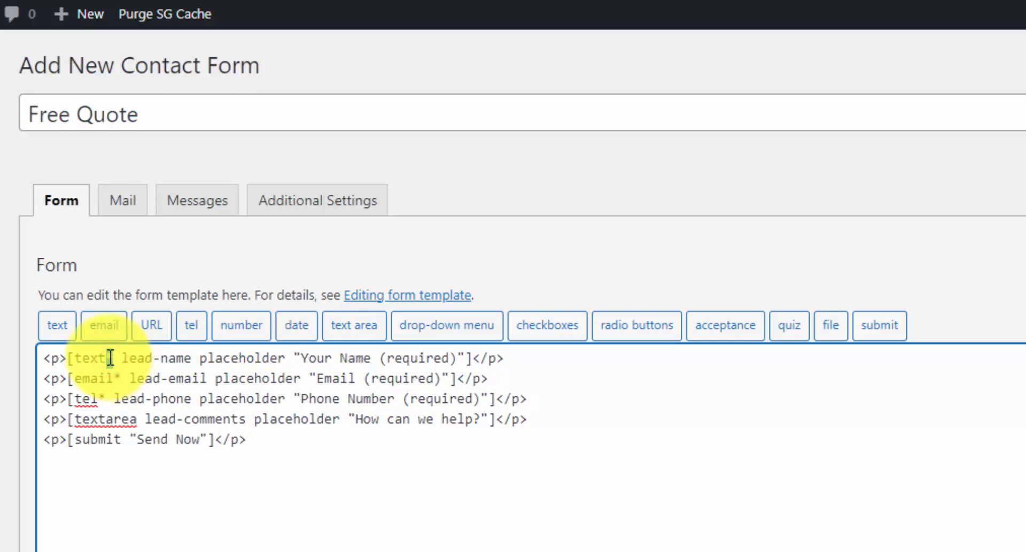
pyautogui.hotkey('ctrl', 'z')
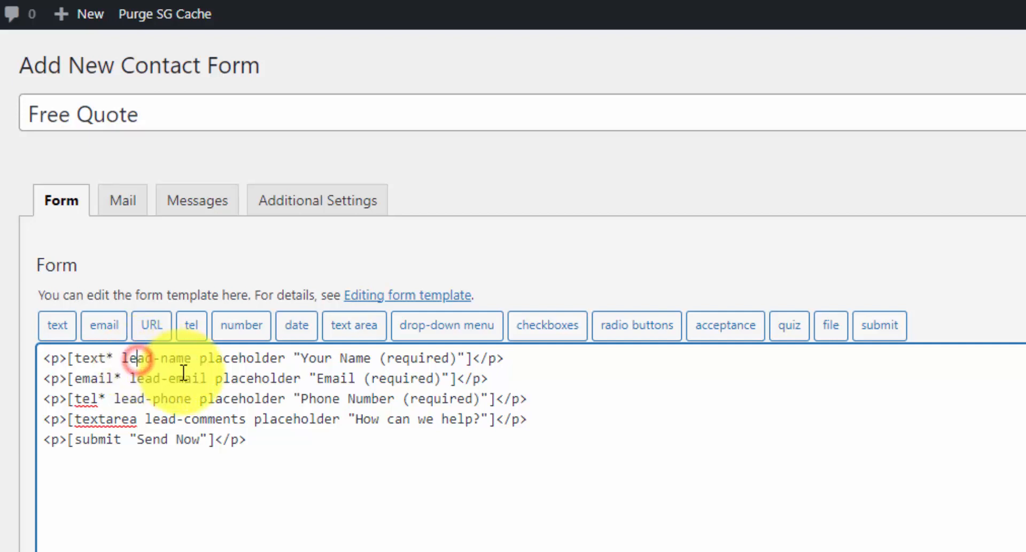
pyautogui.click(199, 400)
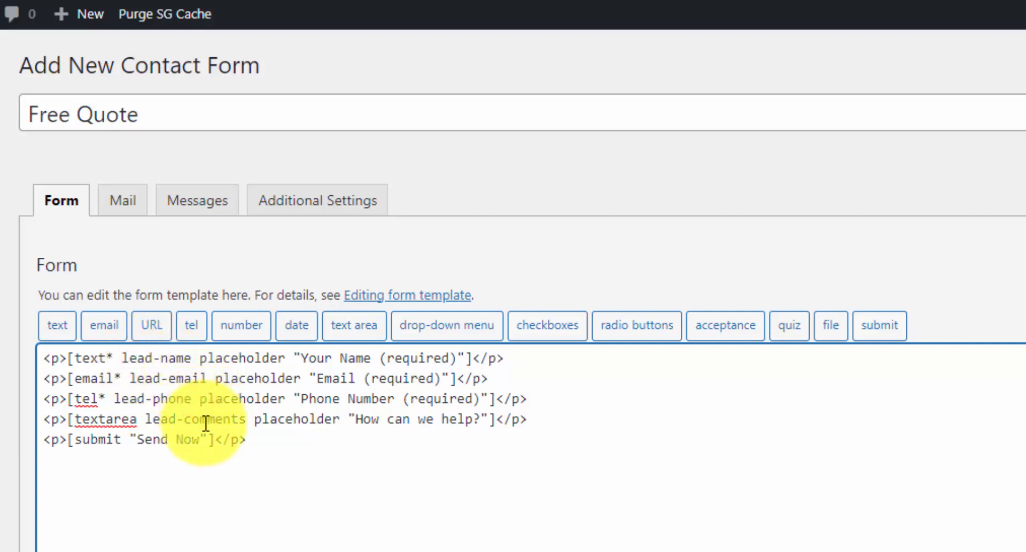
pyautogui.click(206, 422)
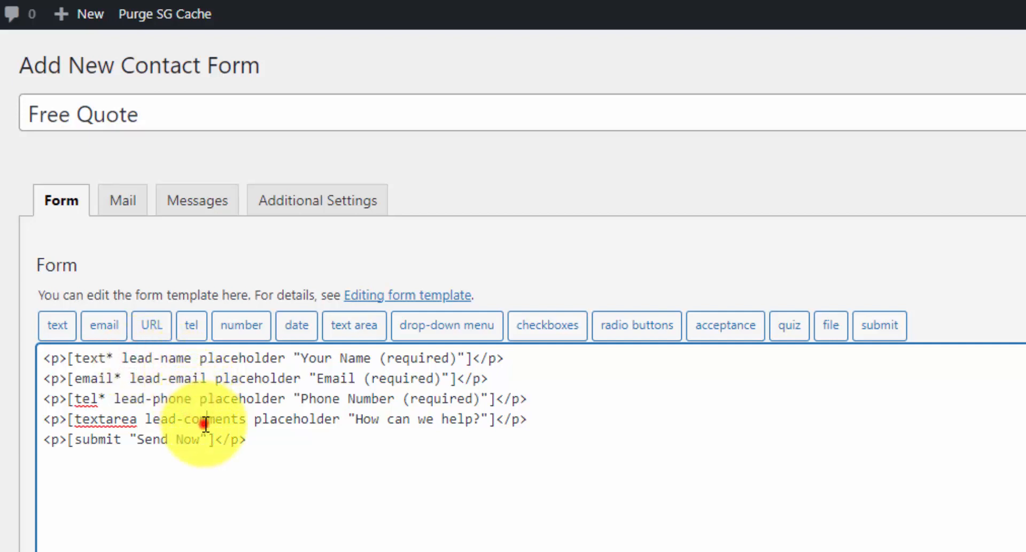
pyautogui.click(104, 438)
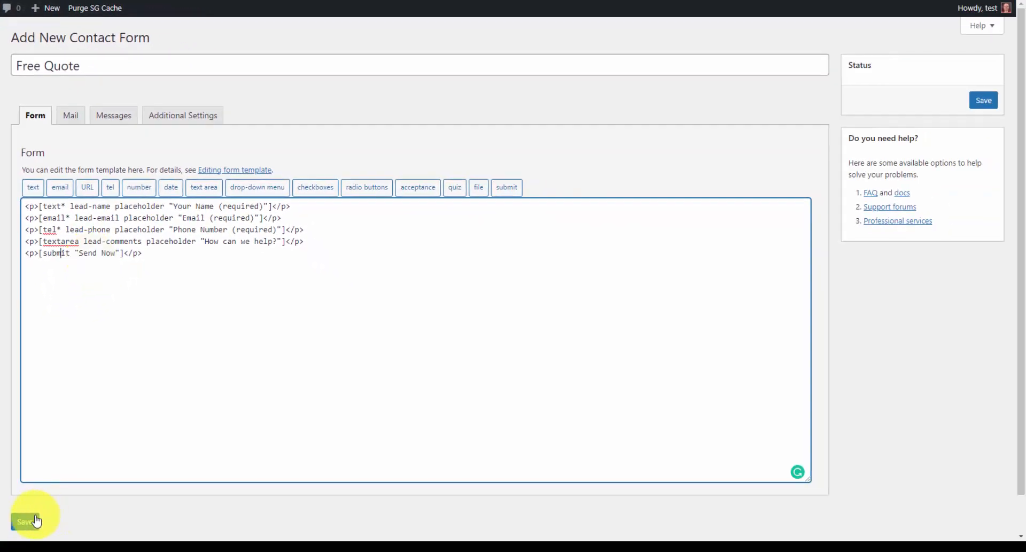
pyautogui.click(25, 522)
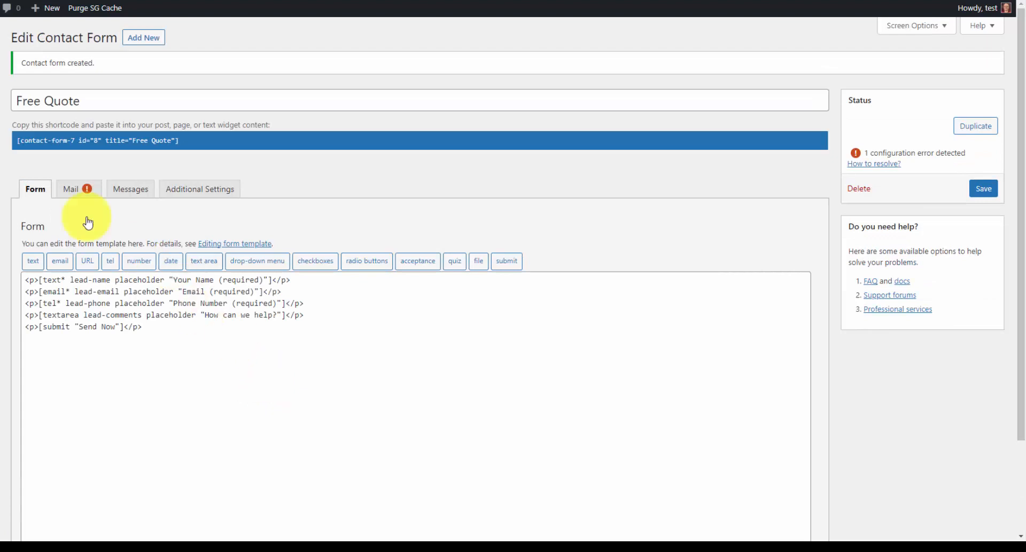
# - Open the Free Quote form's Mail tab and inspect its recipient and reply-to fields
pyautogui.click(80, 193)
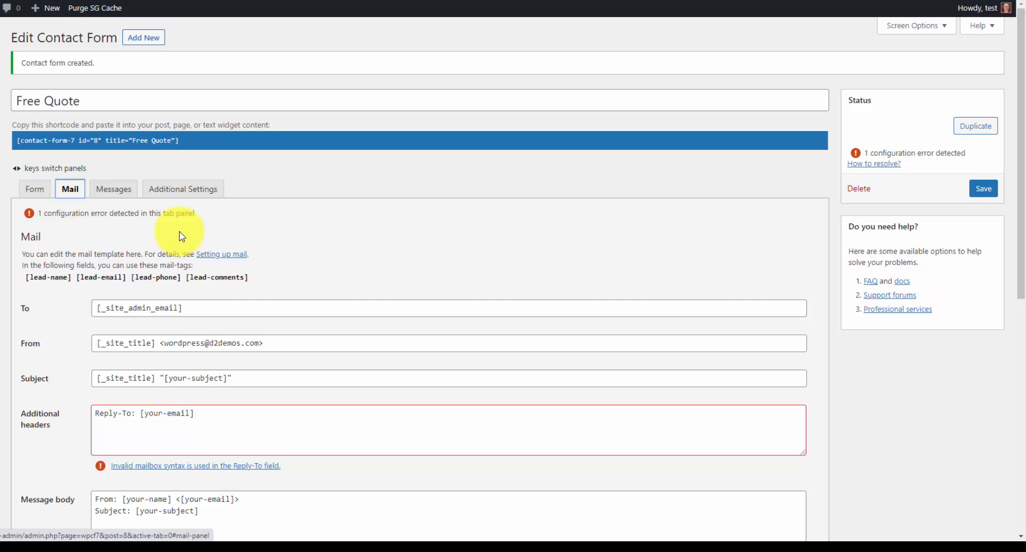
pyautogui.scroll(-2, 182, 237)
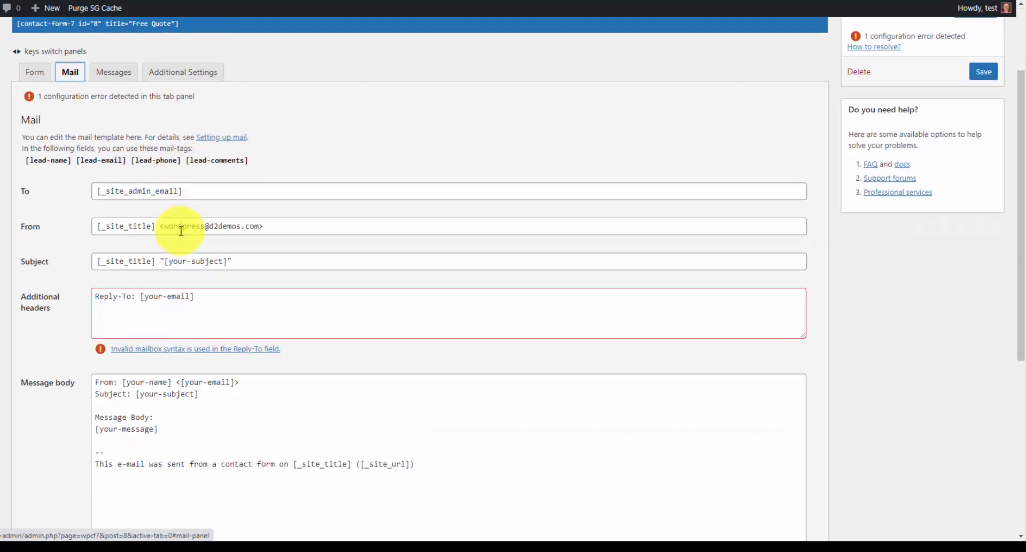
pyautogui.scroll(-3, 182, 231)
pyautogui.scroll(-3, 202, 294)
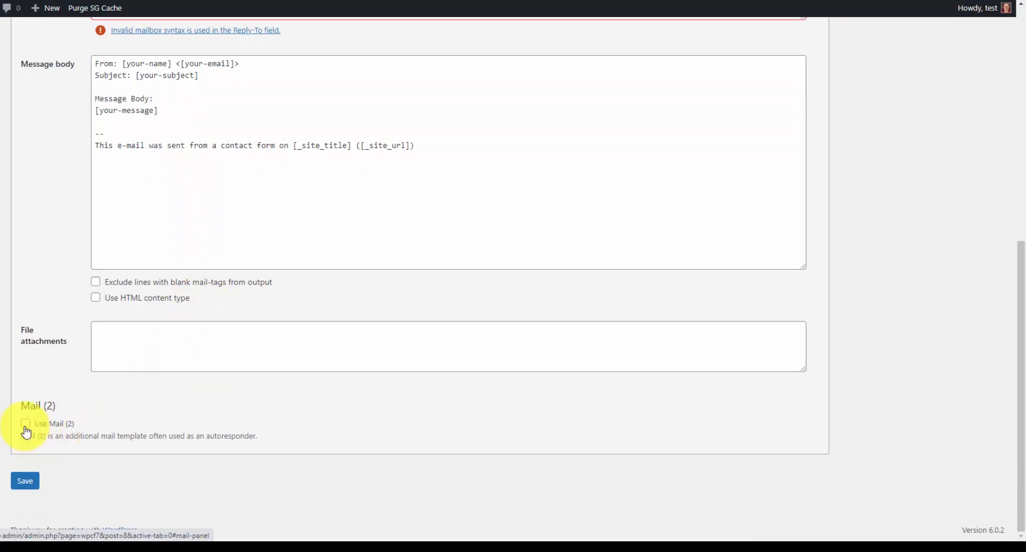
pyautogui.scroll(3, 339, 282)
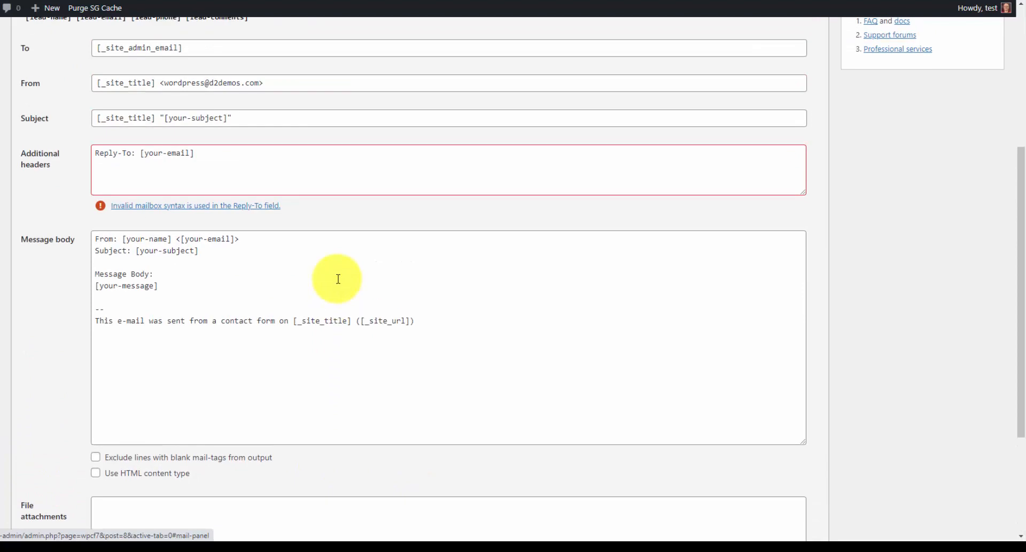
pyautogui.scroll(3, 338, 279)
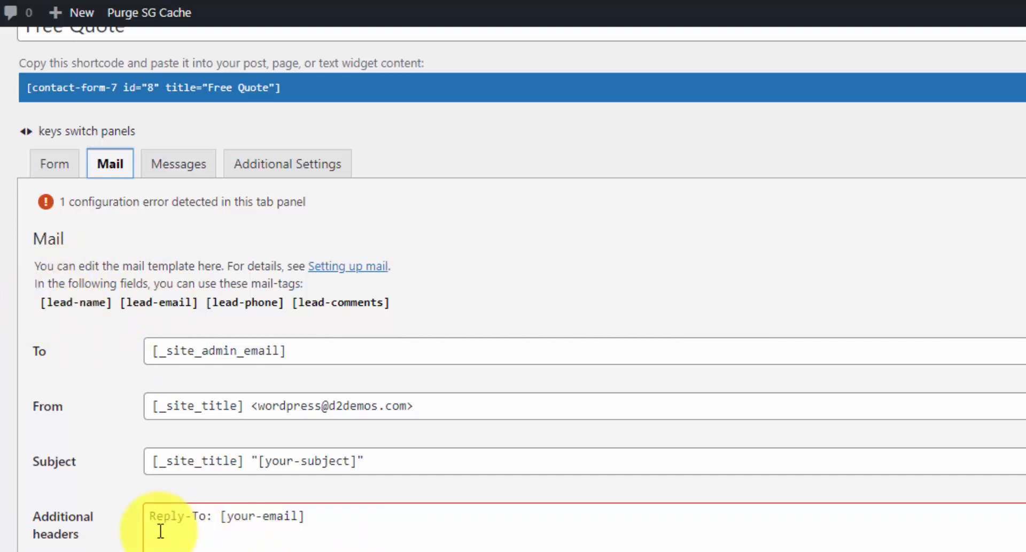
pyautogui.moveTo(219, 517); pyautogui.dragTo(348, 518)
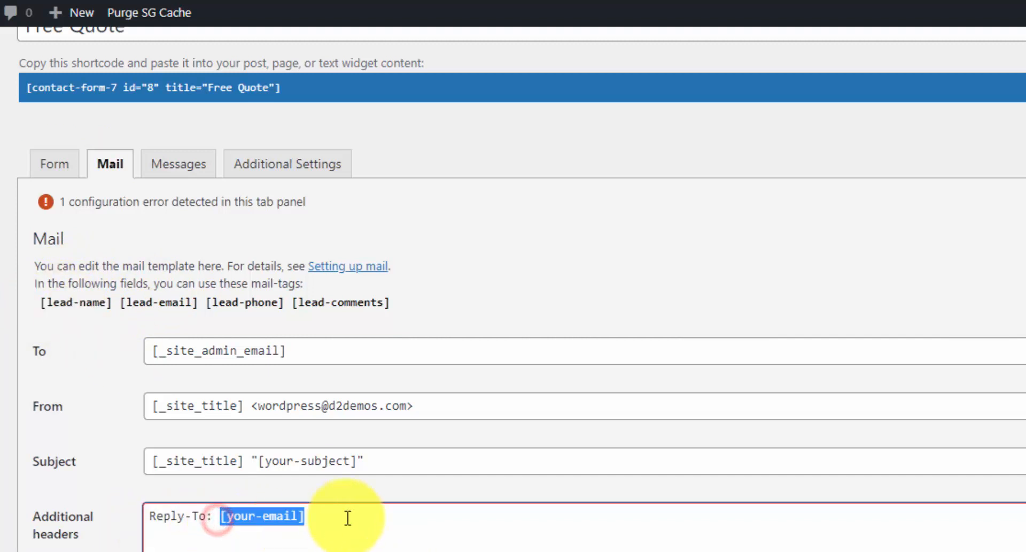
pyautogui.click(345, 514)
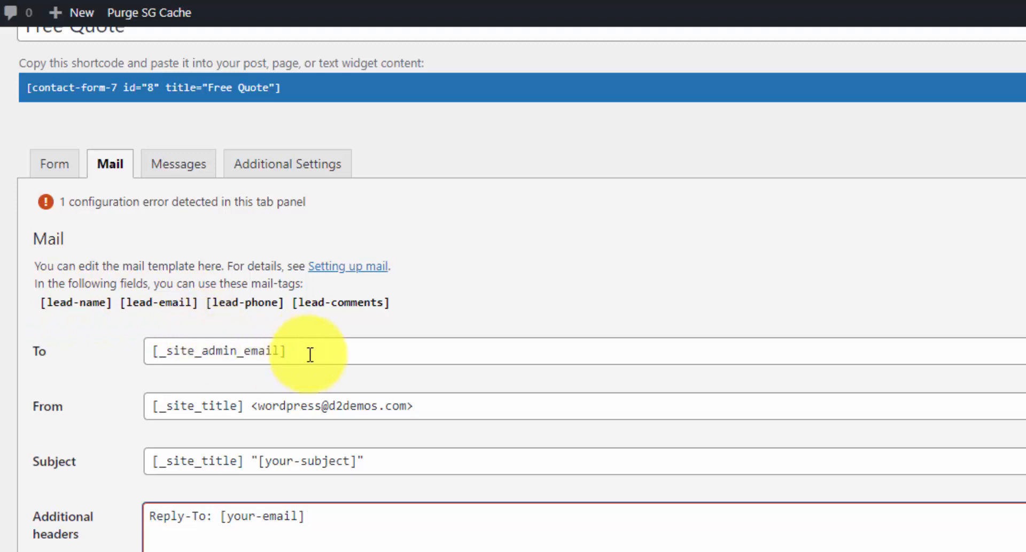
pyautogui.moveTo(310, 354); pyautogui.dragTo(160, 350)
pyautogui.click(212, 355)
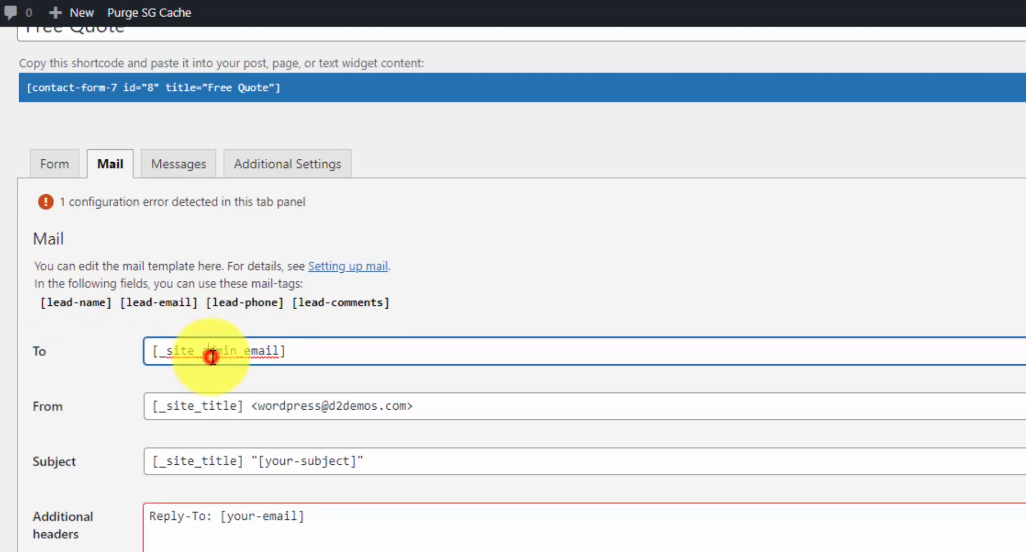
pyautogui.click(214, 352)
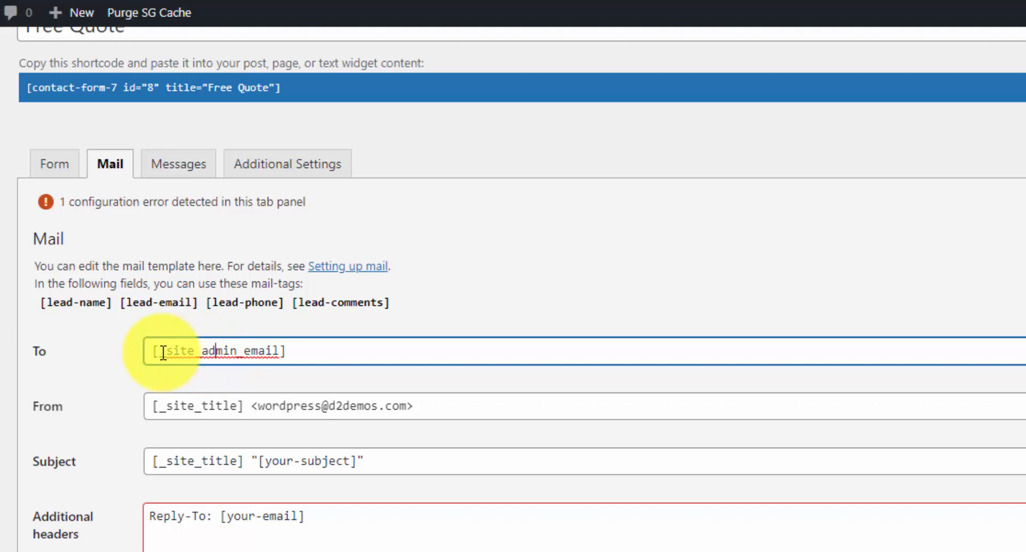
pyautogui.moveTo(319, 352); pyautogui.dragTo(98, 355)
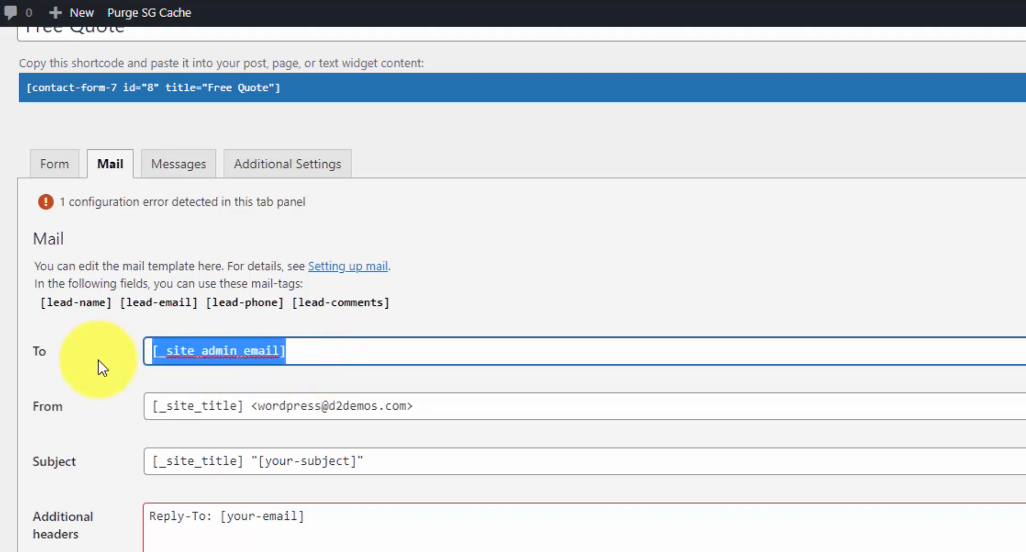
# - Replace the mail subject with 'Roofing Quote Request'
pyautogui.click(275, 405)
pyautogui.moveTo(257, 406); pyautogui.dragTo(410, 395)
pyautogui.click(256, 406)
pyautogui.moveTo(250, 406); pyautogui.dragTo(150, 405)
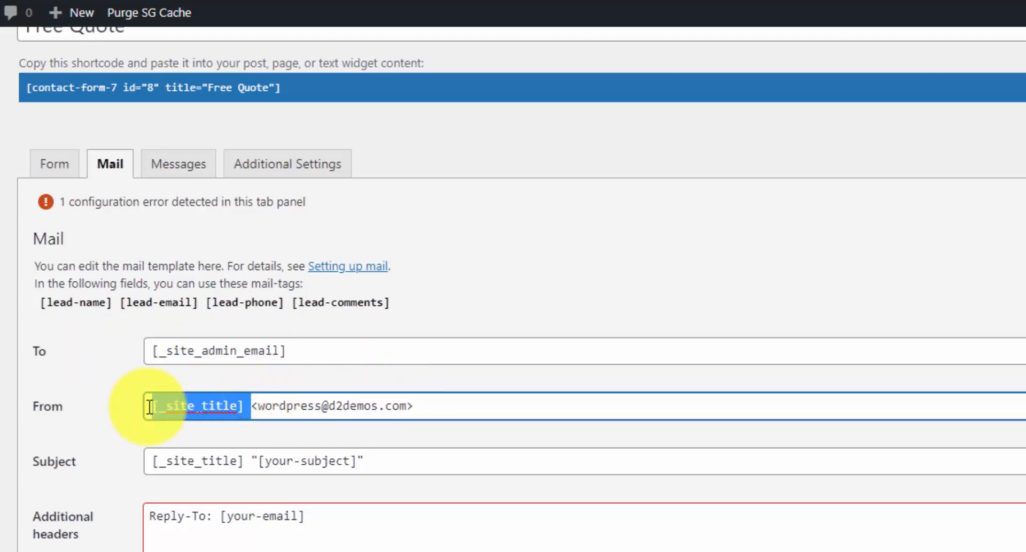
pyautogui.click(183, 405)
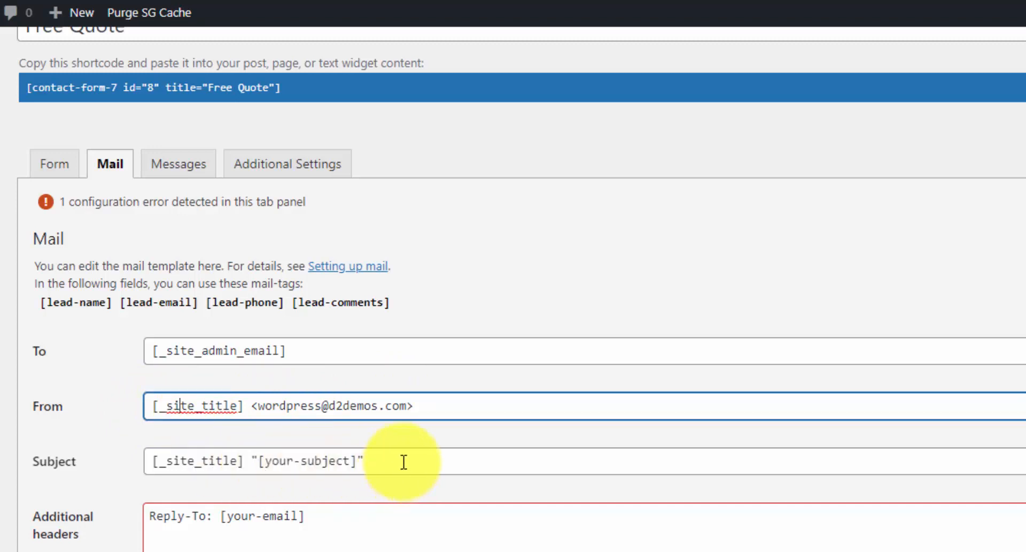
pyautogui.moveTo(404, 461); pyautogui.dragTo(129, 455)
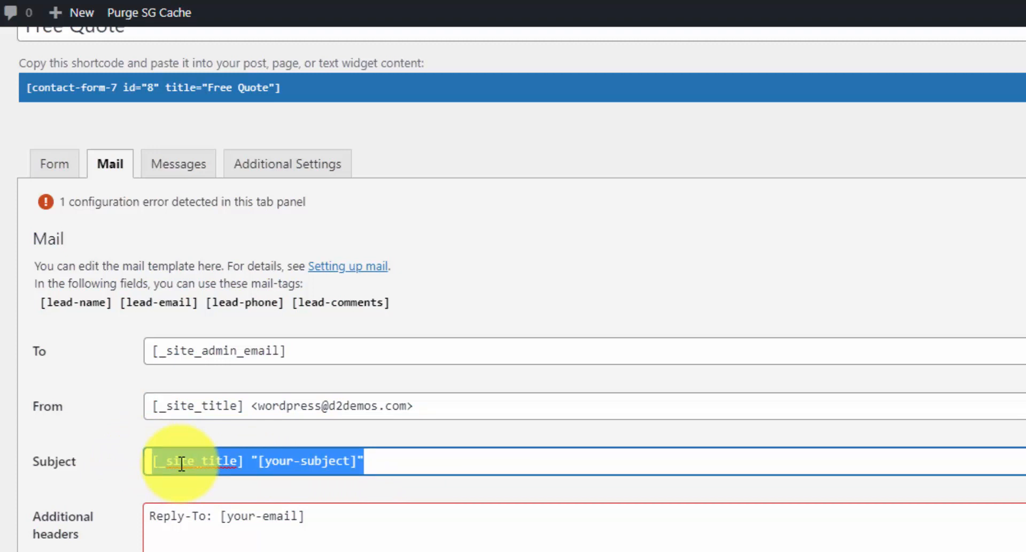
pyautogui.write('Roofing')
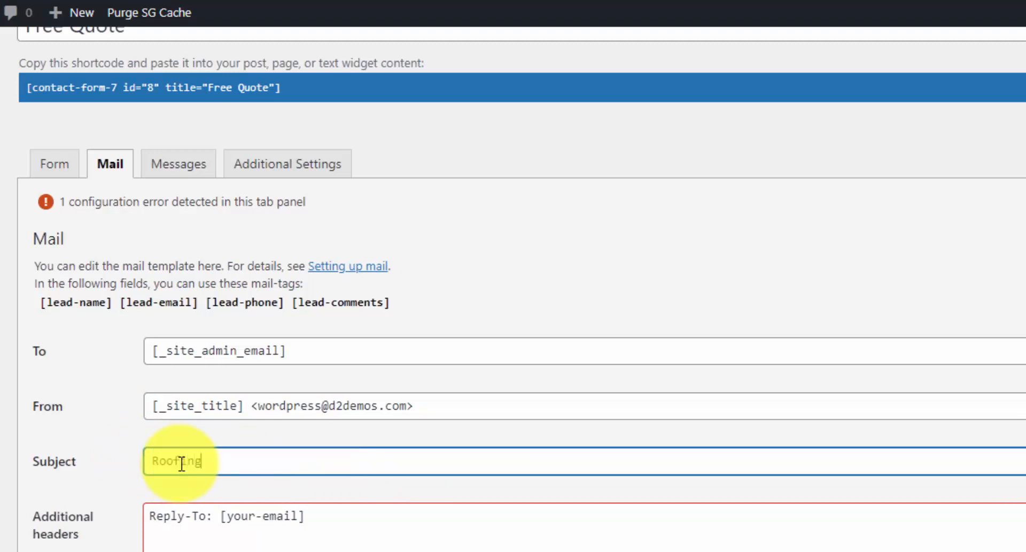
pyautogui.write(' Quote Request')
pyautogui.click(201, 518)
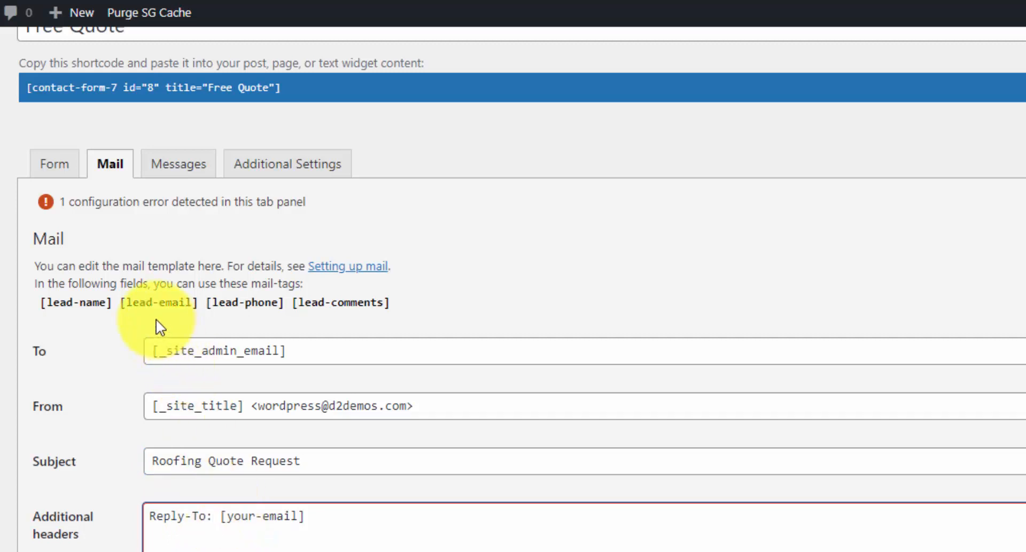
# - Change the Reply-To header from [your-email] to the [lead-email] tag
pyautogui.moveTo(122, 313); pyautogui.dragTo(199, 313)
pyautogui.hotkey('ctrl', 'c')
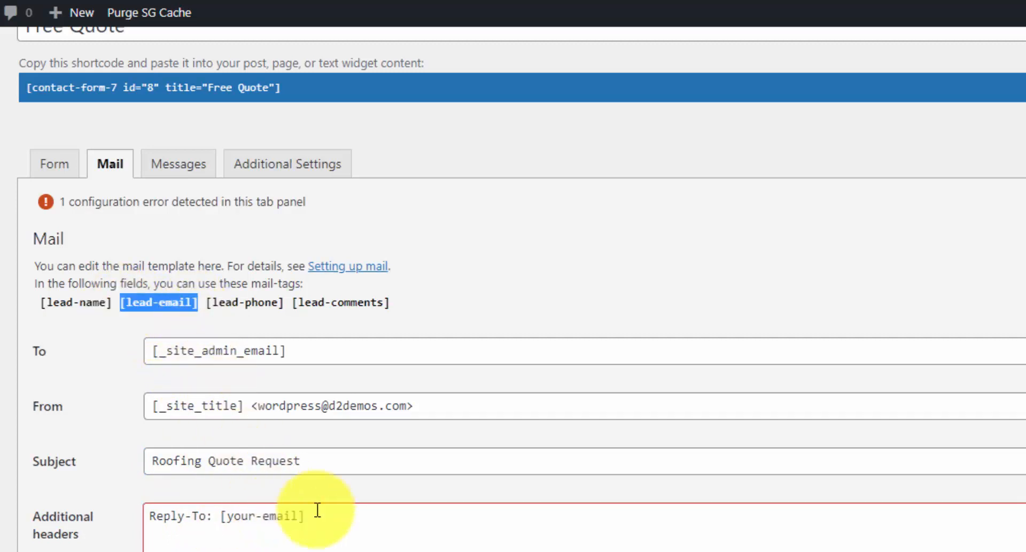
pyautogui.moveTo(304, 516); pyautogui.dragTo(224, 516)
pyautogui.hotkey('ctrl', 'v')
pyautogui.click(279, 544)
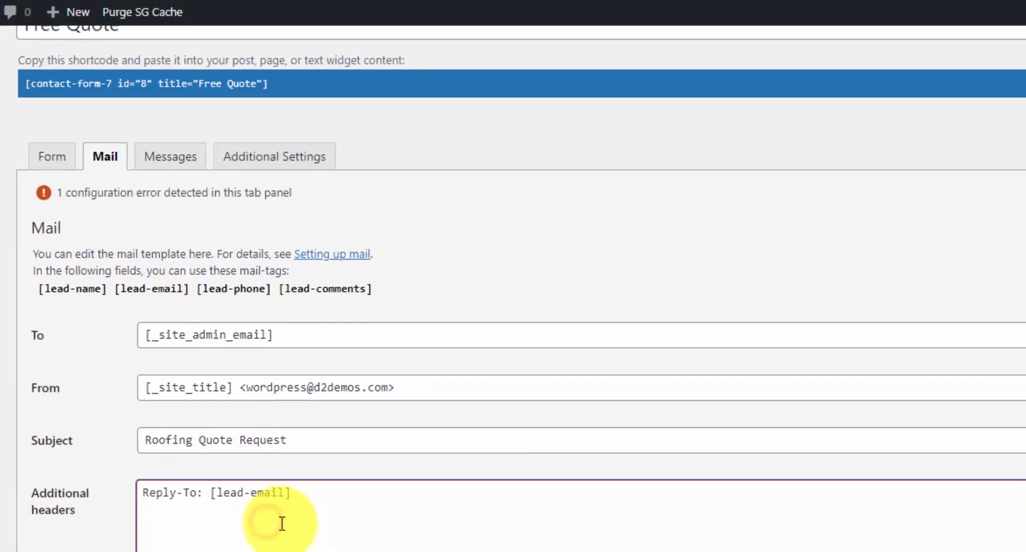
pyautogui.scroll(-2, 282, 522)
pyautogui.click(250, 492)
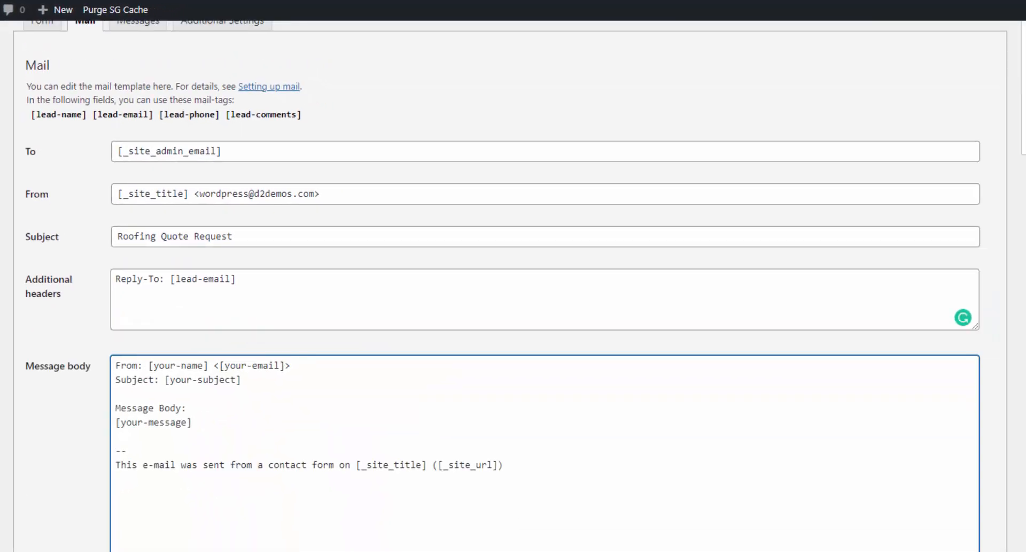
pyautogui.scroll(-1, 563, 392)
pyautogui.moveTo(561, 392); pyautogui.dragTo(96, 290)
pyautogui.write('<strong>From:</strong> [lead-name]  <strong>Email:</strong> [lead-email]  <strong>Phone #:</strong> [lead-phone]  <strong>Quote Request:</strong> [lead-comments]   -- <em>This mail is sent via CF7</em>')
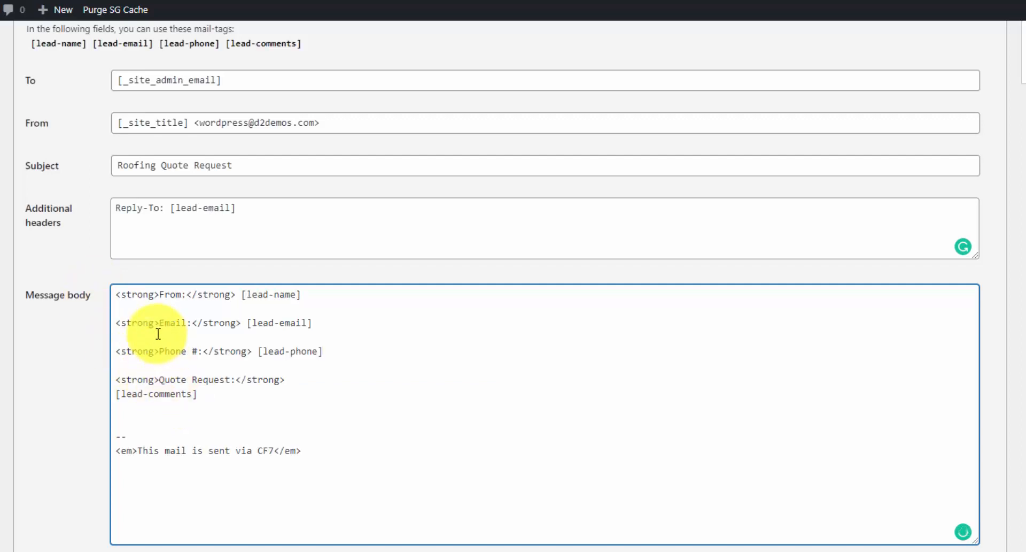
pyautogui.scroll(-1, 257, 356)
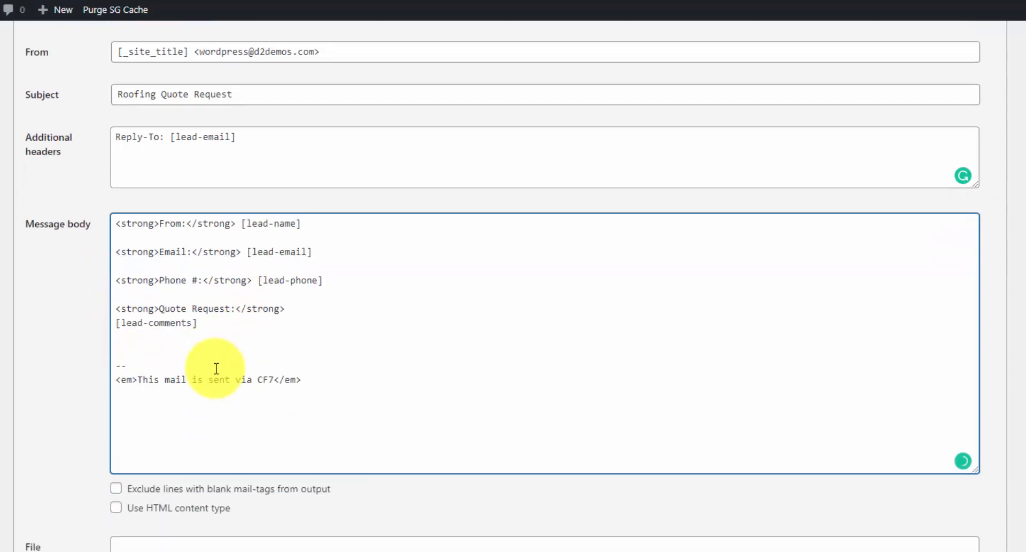
pyautogui.doubleClick(138, 280)
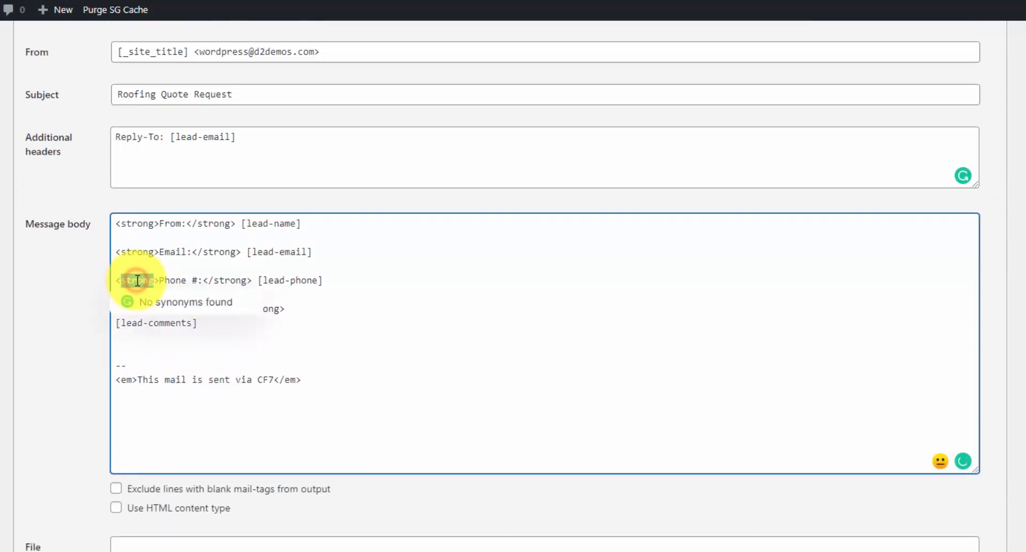
pyautogui.click(140, 253)
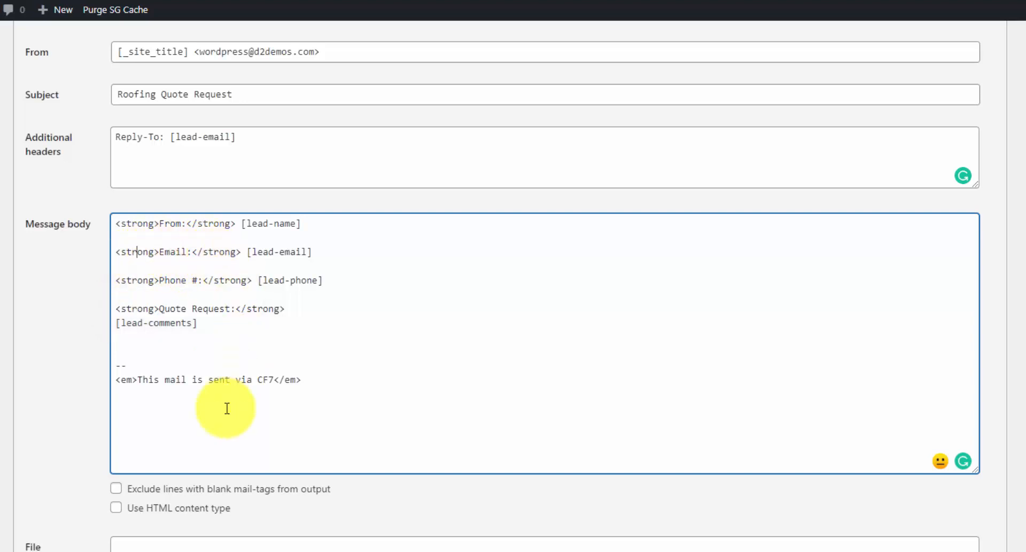
pyautogui.click(117, 508)
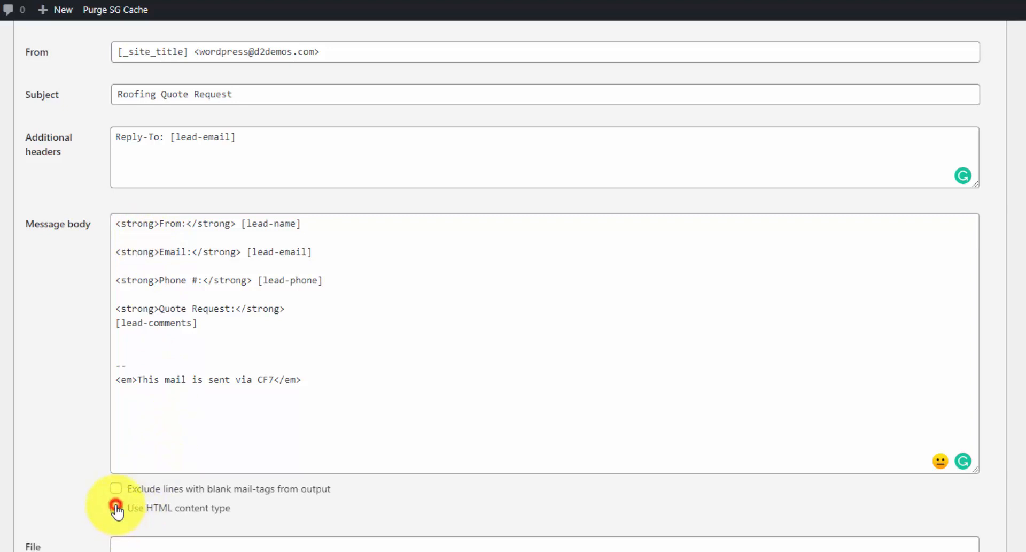
pyautogui.scroll(3, 199, 302)
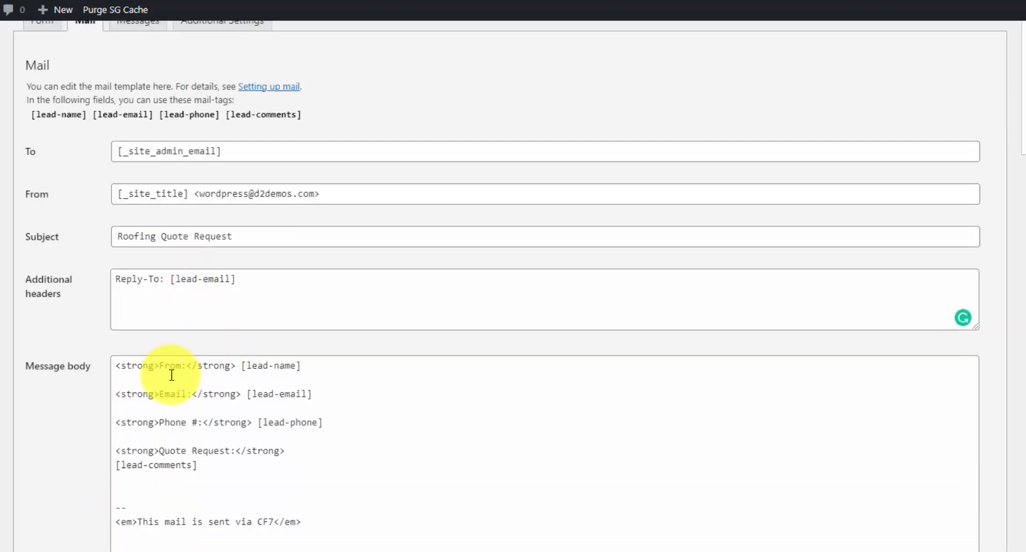
pyautogui.click(293, 369)
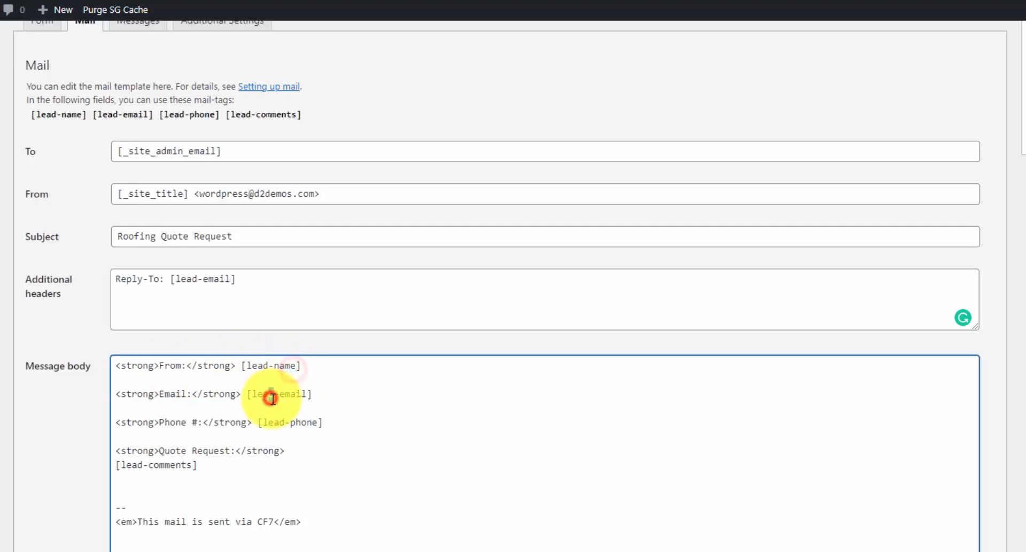
pyautogui.click(308, 432)
pyautogui.click(195, 465)
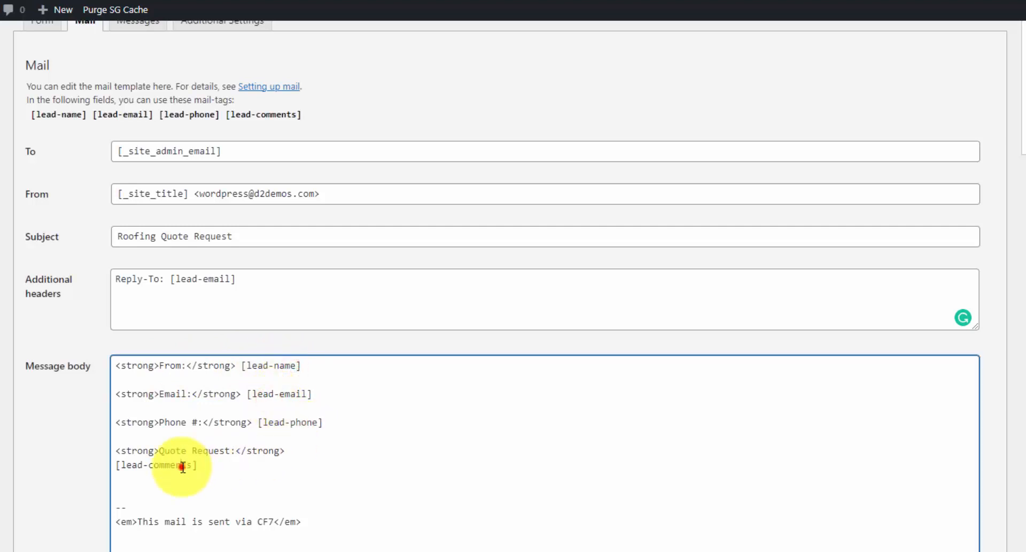
pyautogui.moveTo(316, 114); pyautogui.dragTo(30, 115)
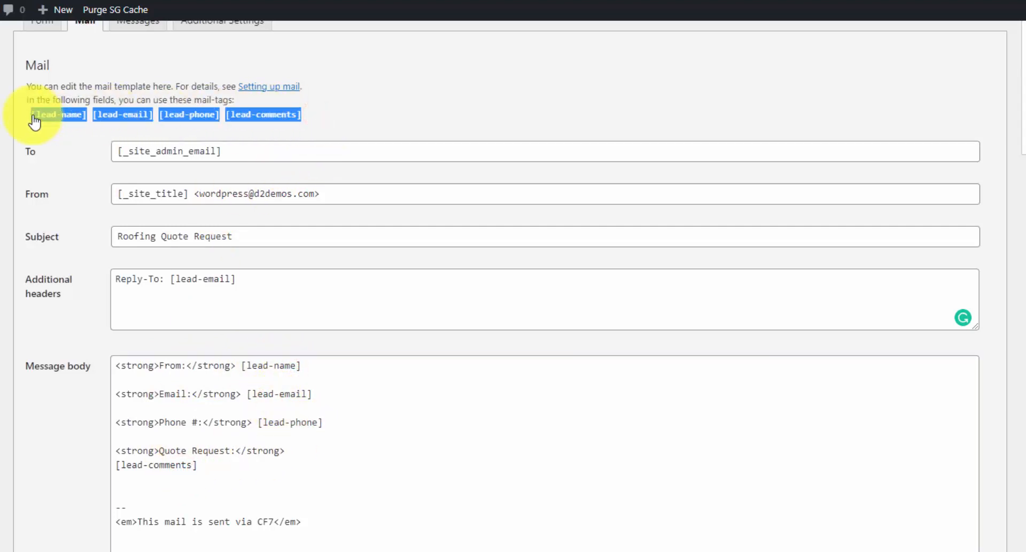
pyautogui.click(379, 483)
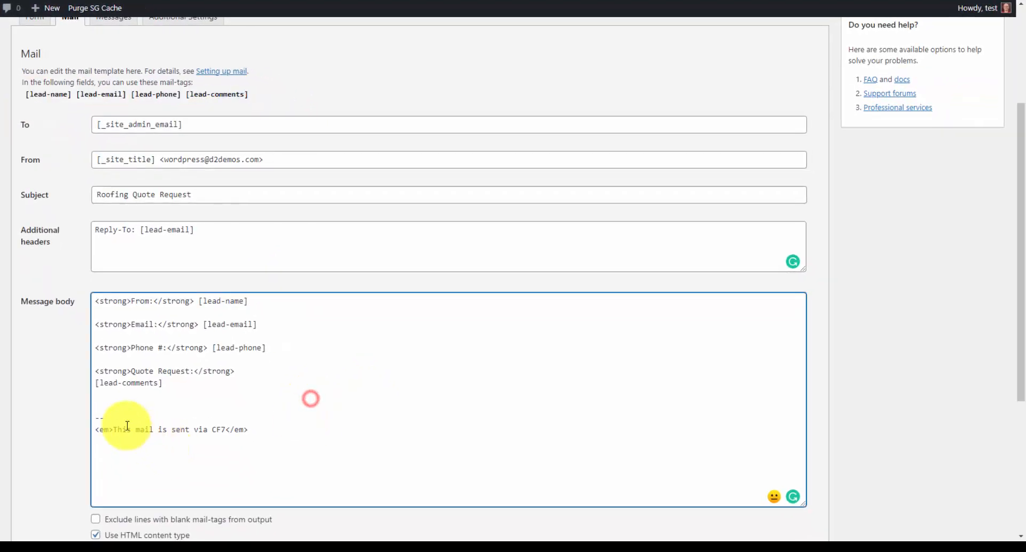
pyautogui.moveTo(113, 430); pyautogui.dragTo(225, 432)
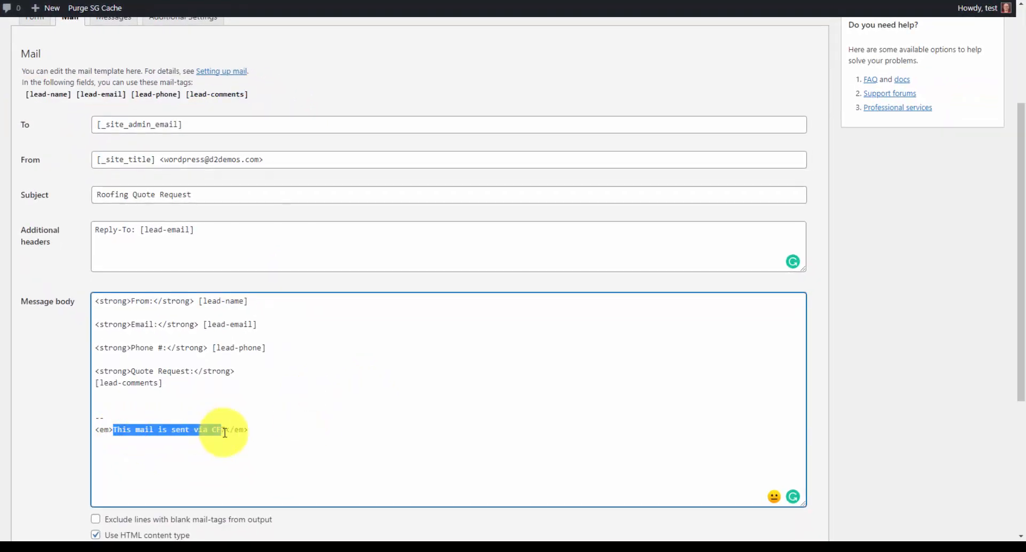
pyautogui.click(226, 432)
pyautogui.click(280, 428)
pyautogui.scroll(-4, 295, 325)
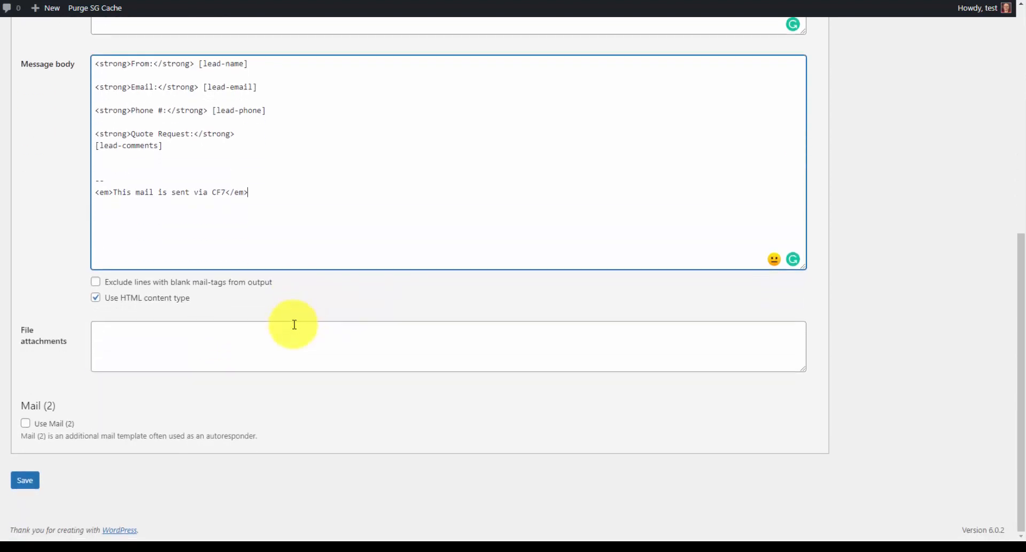
# - Save the Free Quote form and select its shortcode [contact-form-7 id="8" title="Free Quote"]
pyautogui.click(31, 480)
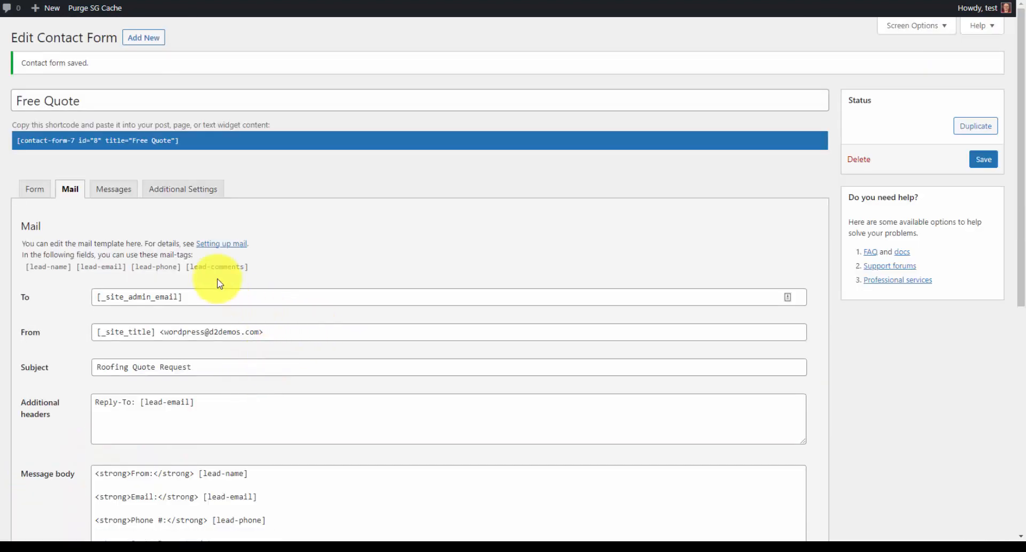
pyautogui.click(123, 141)
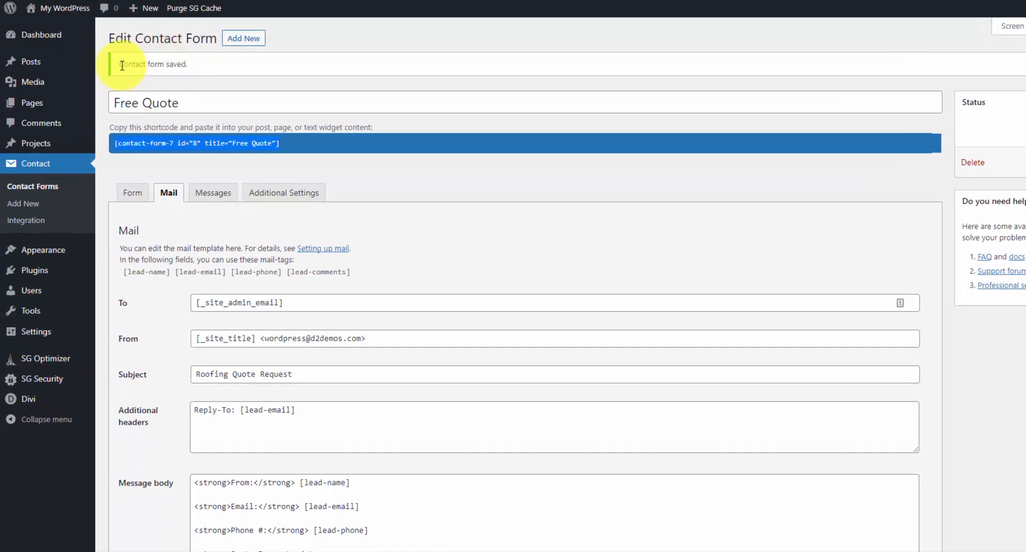
# - Browse the Media Library and Add New page, and view the roofing-logo image's details
pyautogui.moveTo(60, 86)
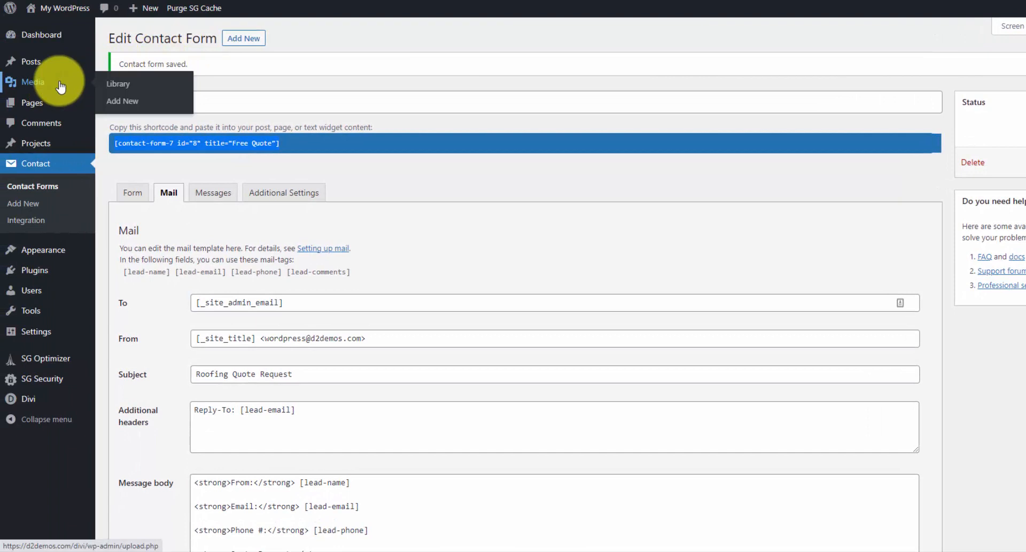
pyautogui.click(61, 85)
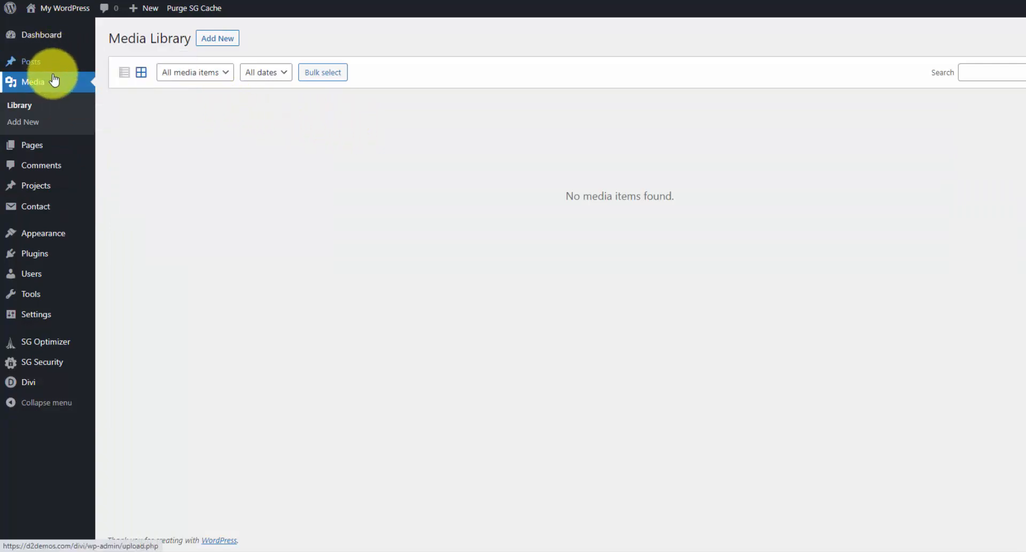
pyautogui.moveTo(58, 147)
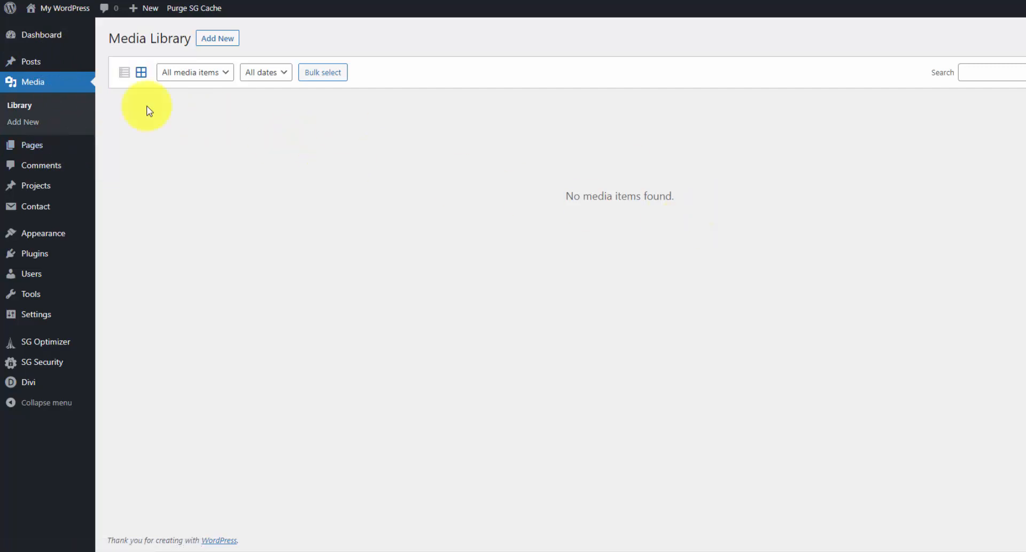
pyautogui.click(230, 39)
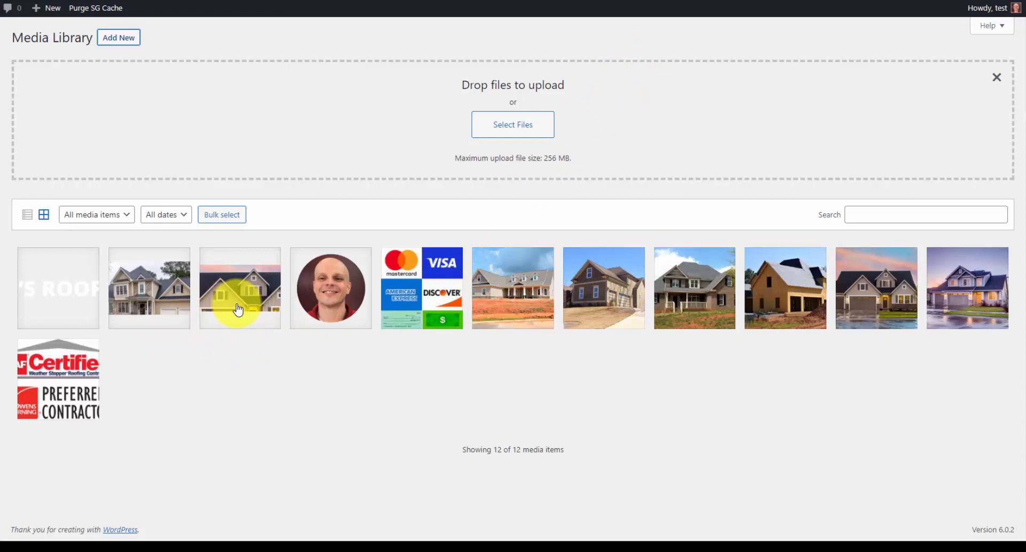
pyautogui.click(66, 307)
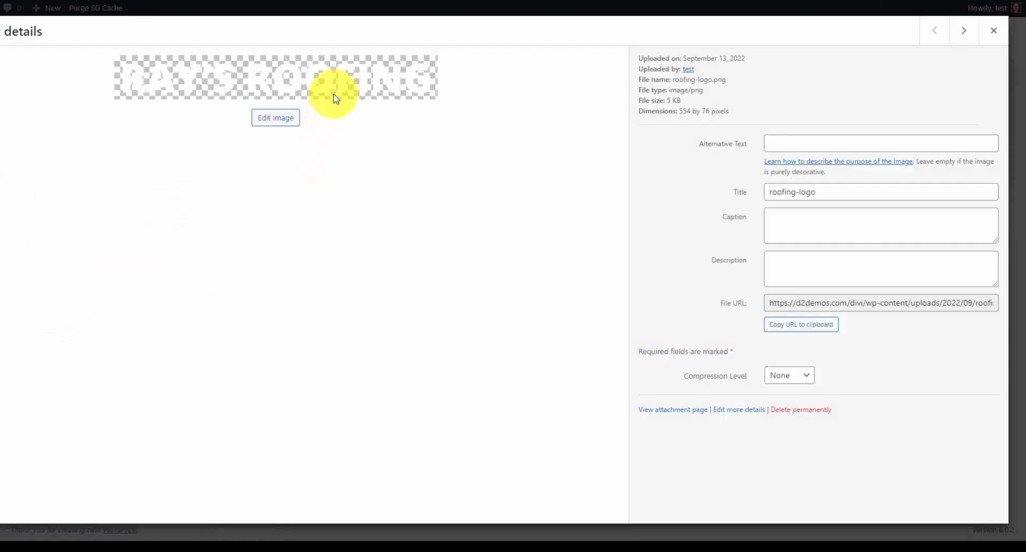
pyautogui.click(994, 30)
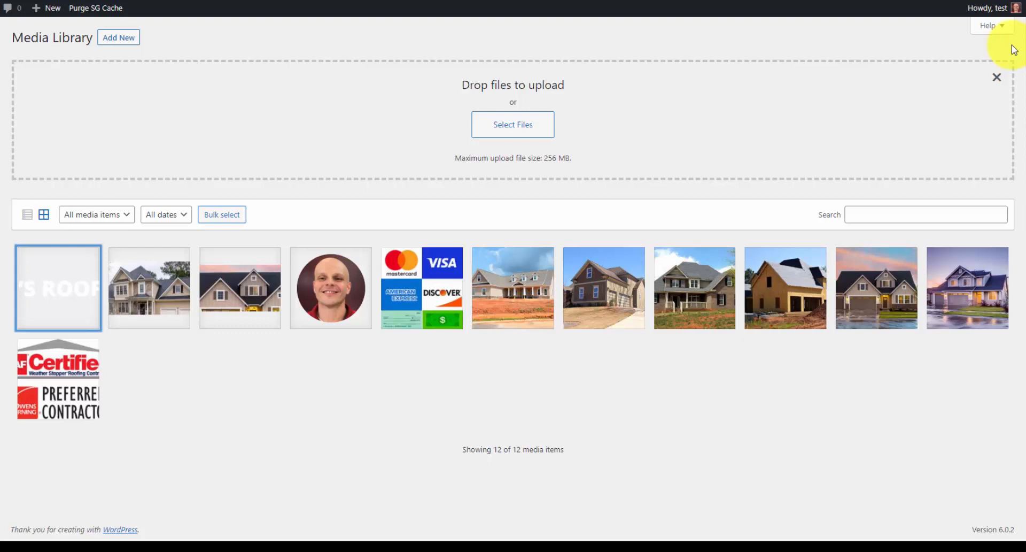
pyautogui.click(1015, 50)
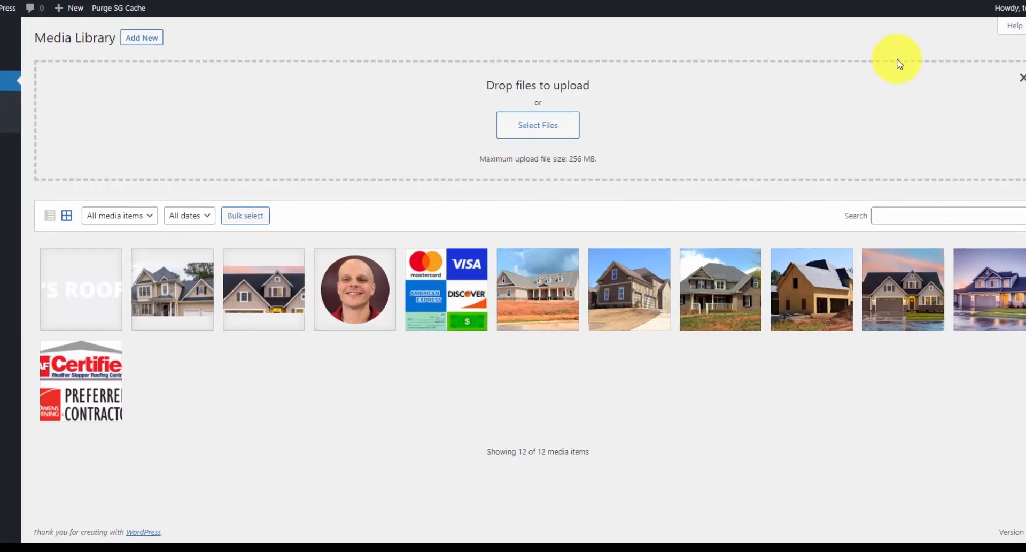
# - In General Settings, set the roofing company's name as title and 'The best local roofer' as tagline, then save
pyautogui.moveTo(63, 326)
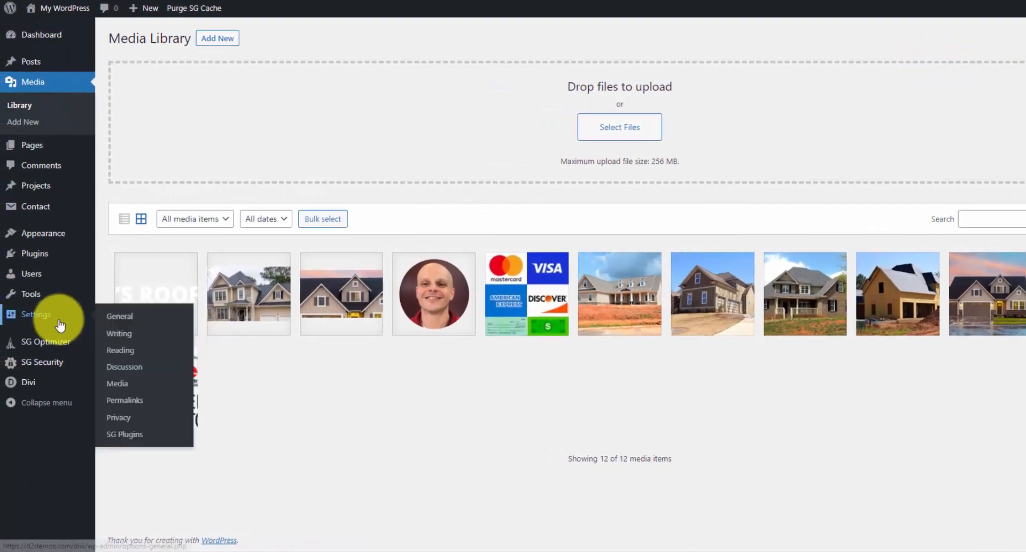
pyautogui.click(59, 324)
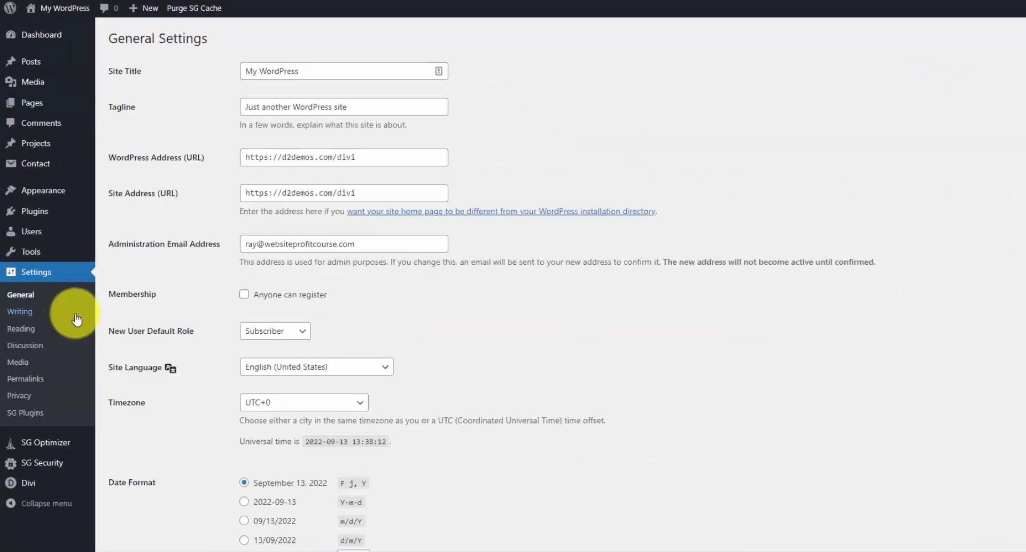
pyautogui.click(319, 67)
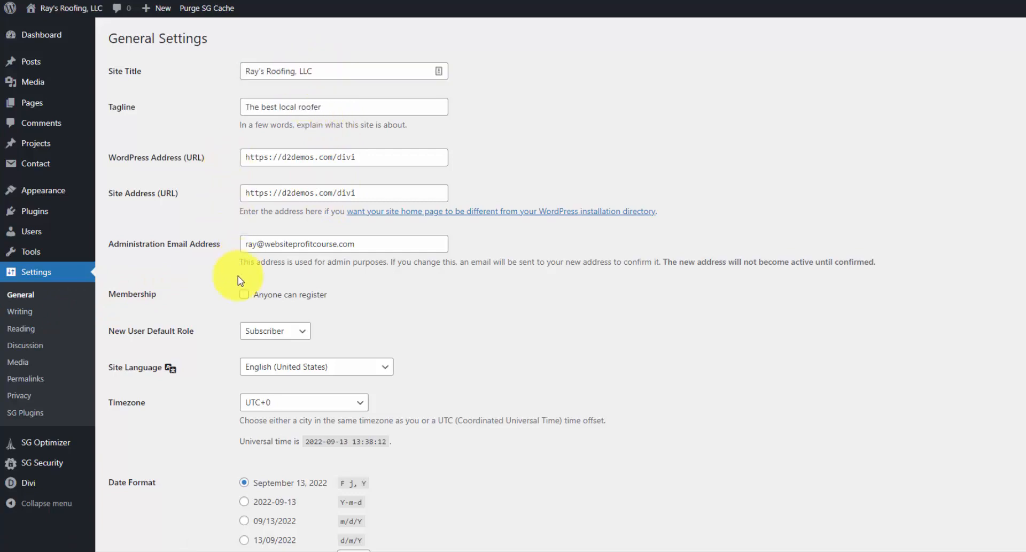
pyautogui.scroll(-3, 238, 281)
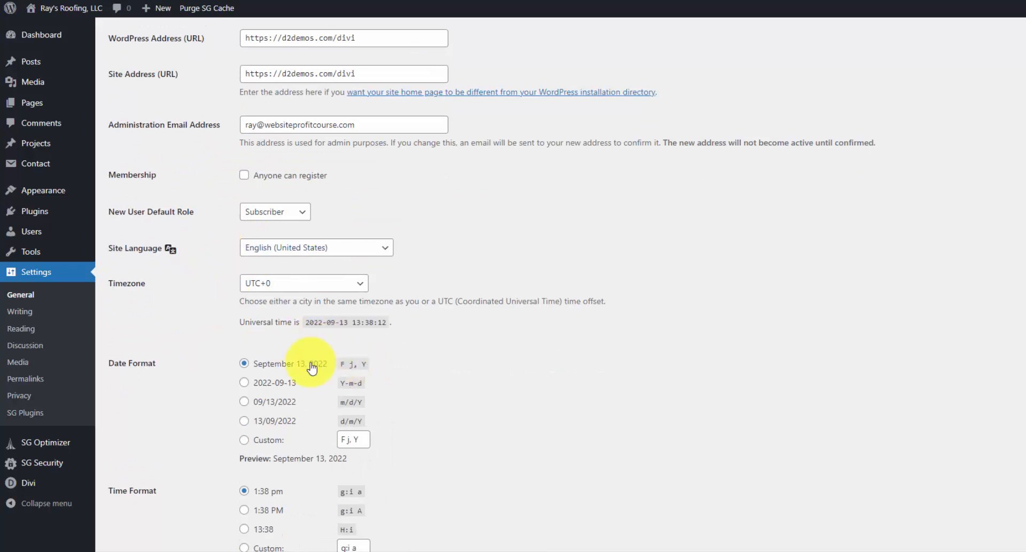
pyautogui.scroll(-2, 305, 369)
pyautogui.scroll(-1, 308, 380)
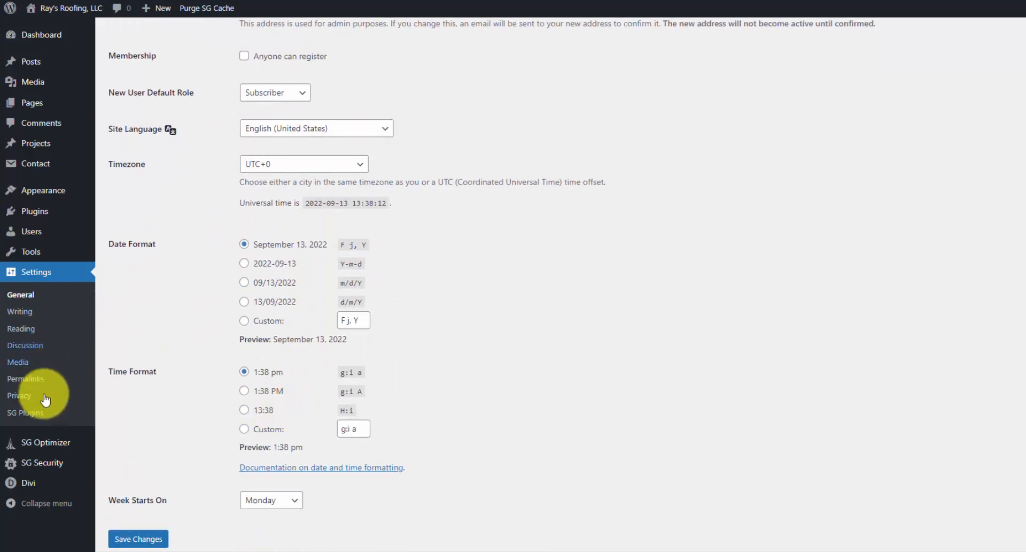
pyautogui.scroll(-1, 206, 503)
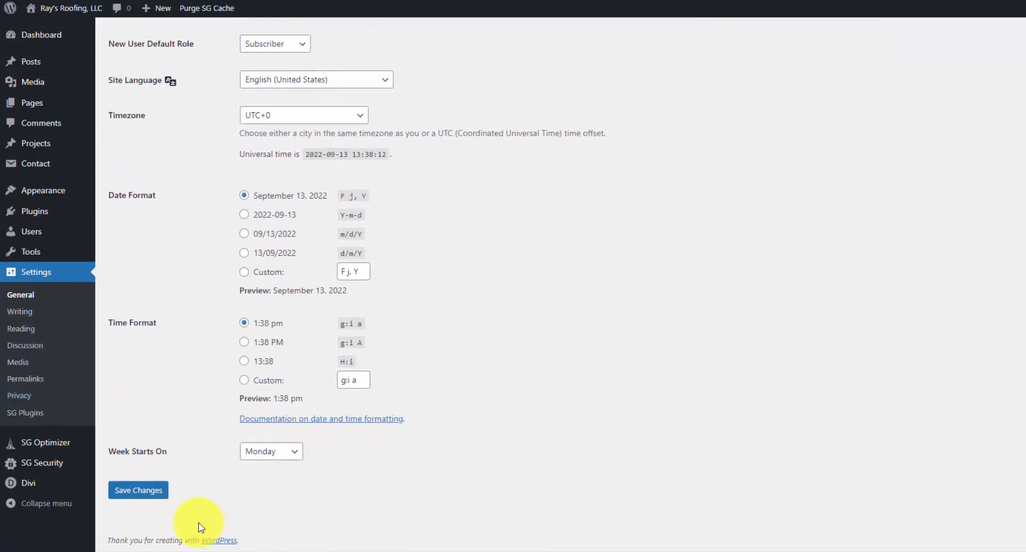
pyautogui.click(160, 494)
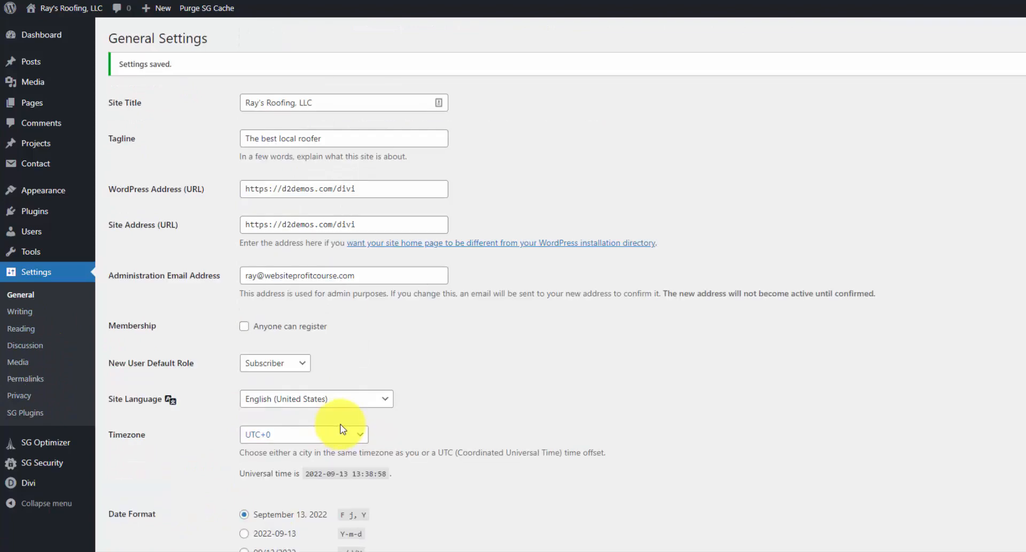
pyautogui.click(67, 353)
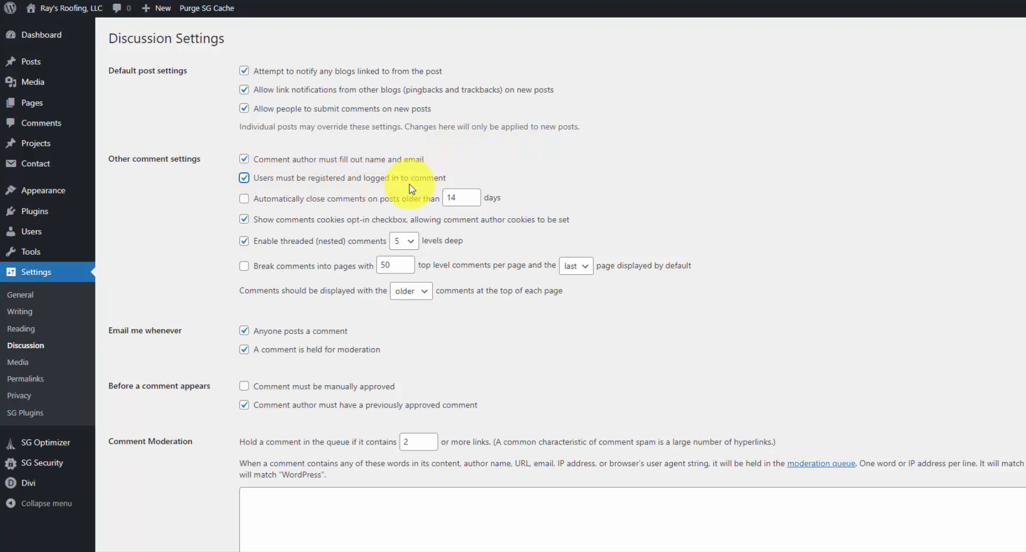
# - Require commenters to be registered and logged in, keep avatar rating G, and save
pyautogui.scroll(-9, 409, 198)
pyautogui.click(257, 362)
pyautogui.scroll(-3, 328, 342)
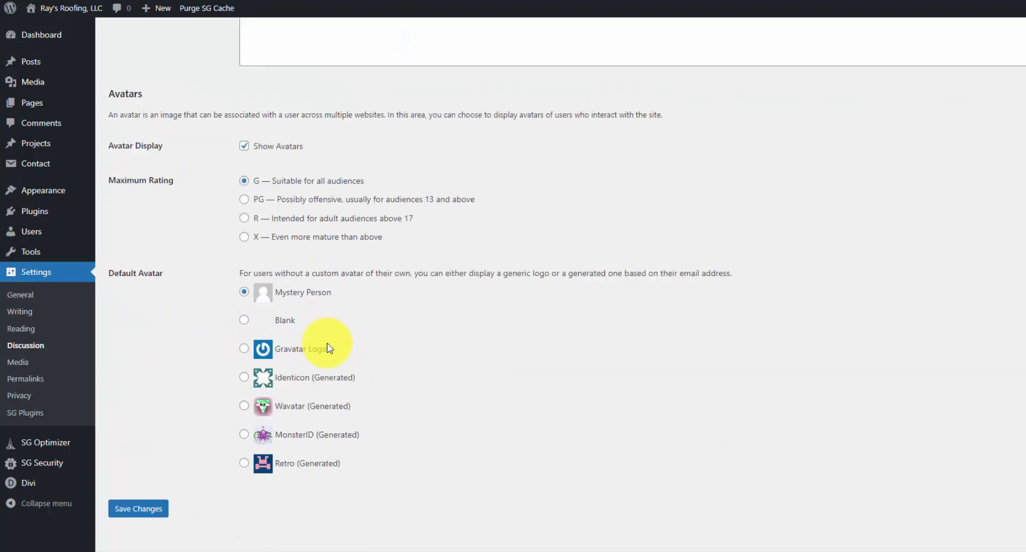
pyautogui.click(157, 490)
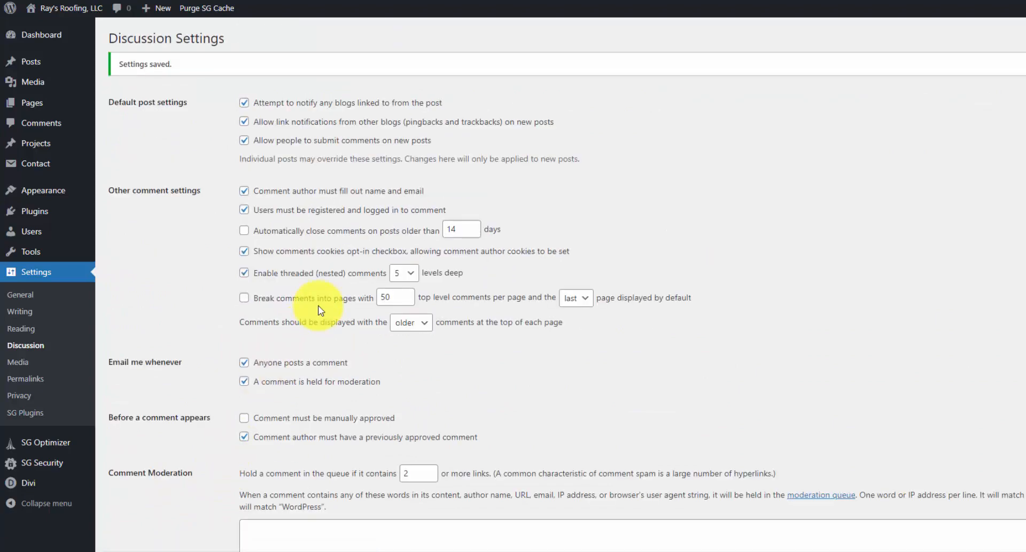
pyautogui.click(38, 380)
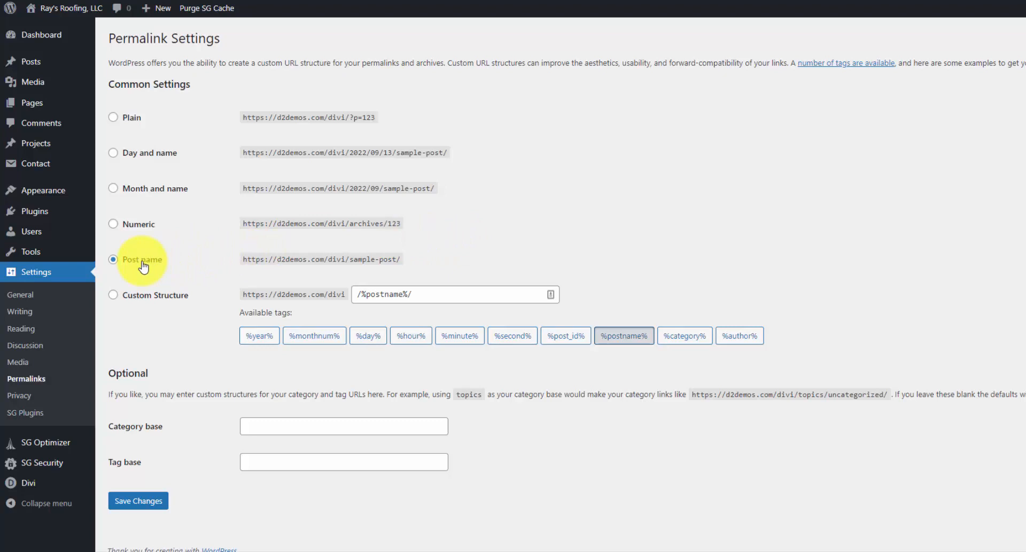
# - Leave permalinks on Post name and go to the Reading settings
pyautogui.click(24, 331)
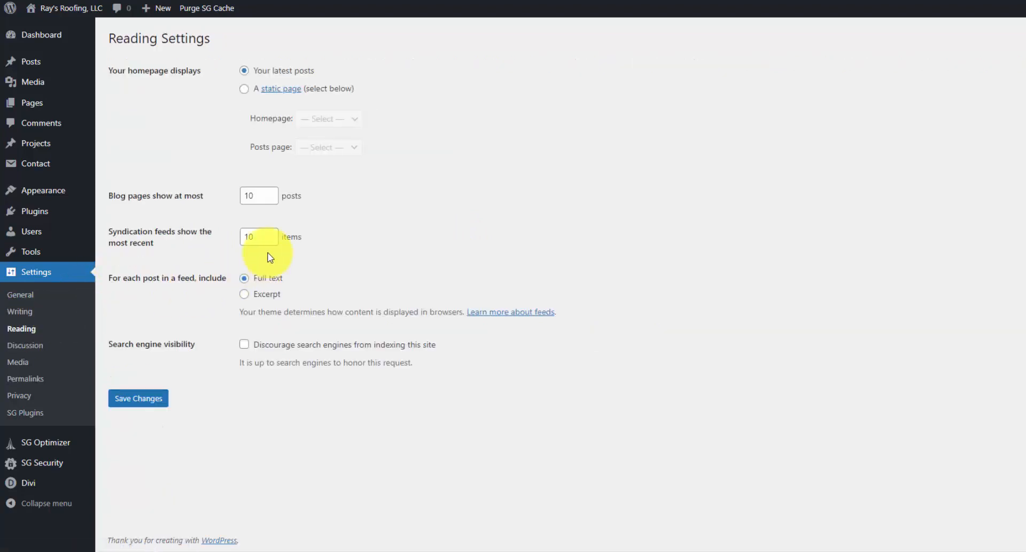
# - Switch the homepage display to a static page and check the Homepage and Posts page lists
pyautogui.click(244, 90)
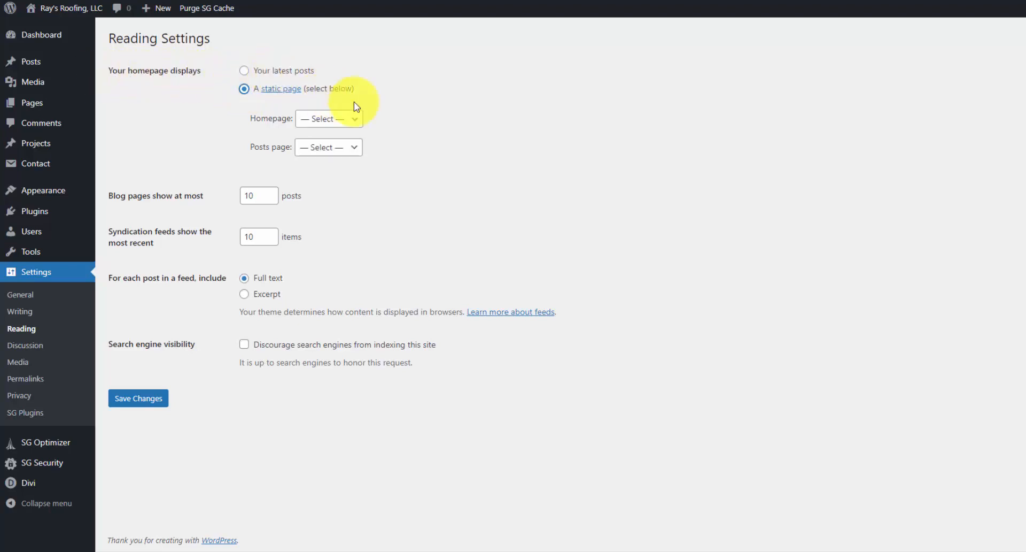
pyautogui.click(345, 120)
pyautogui.click(413, 145)
pyautogui.click(360, 148)
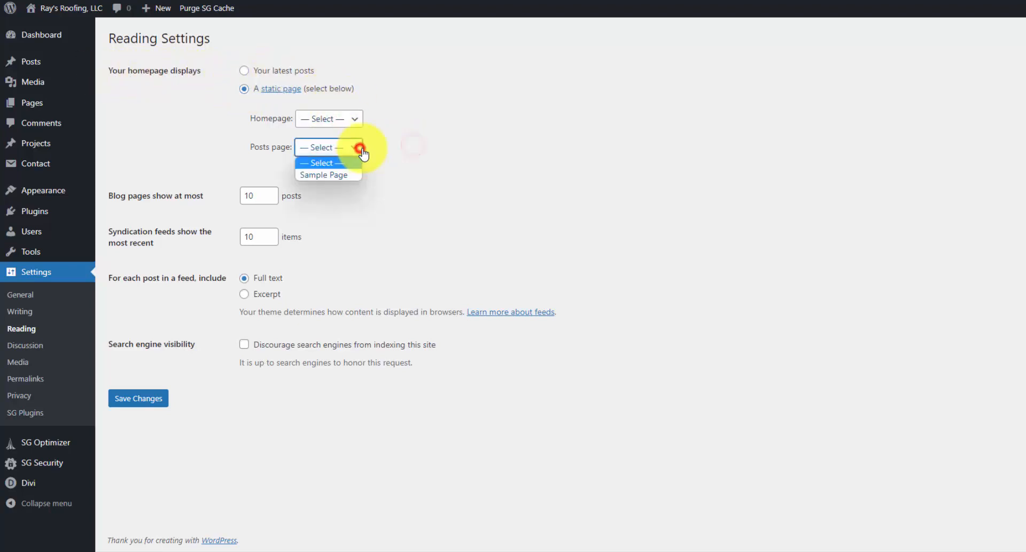
pyautogui.click(433, 160)
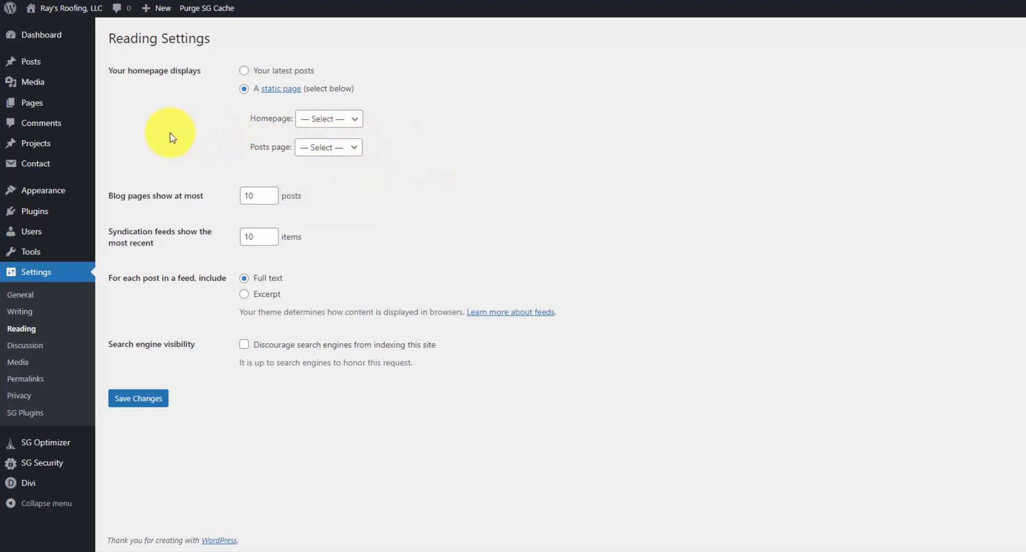
pyautogui.moveTo(64, 104)
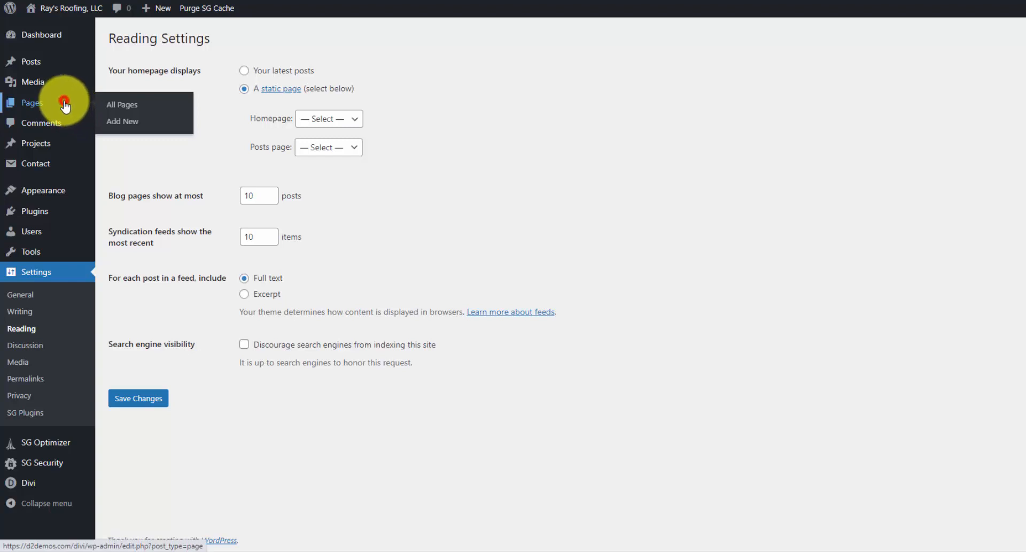
# - Create a new page titled 'Home' in the default block editor and publish it
pyautogui.click(64, 104)
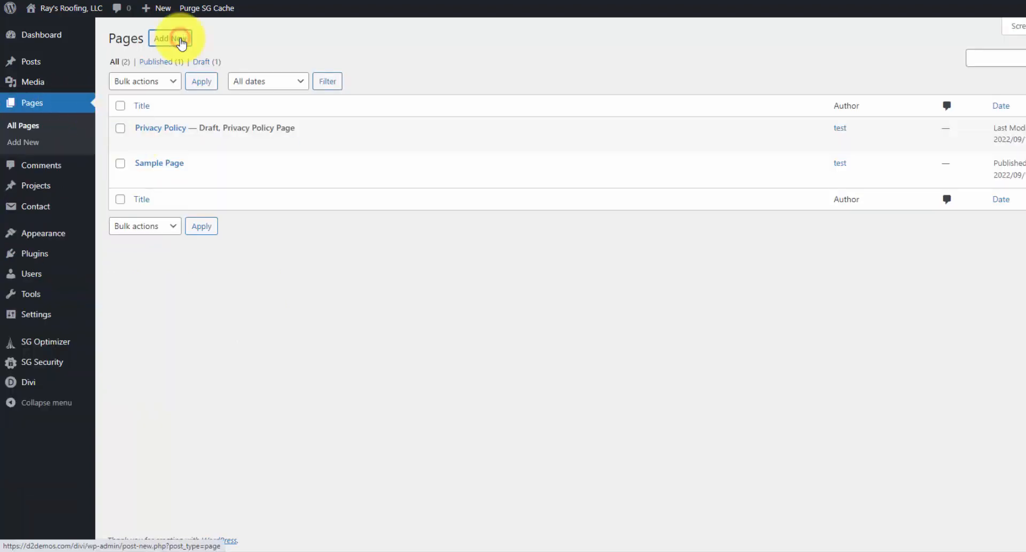
pyautogui.click(181, 40)
pyautogui.write('Home')
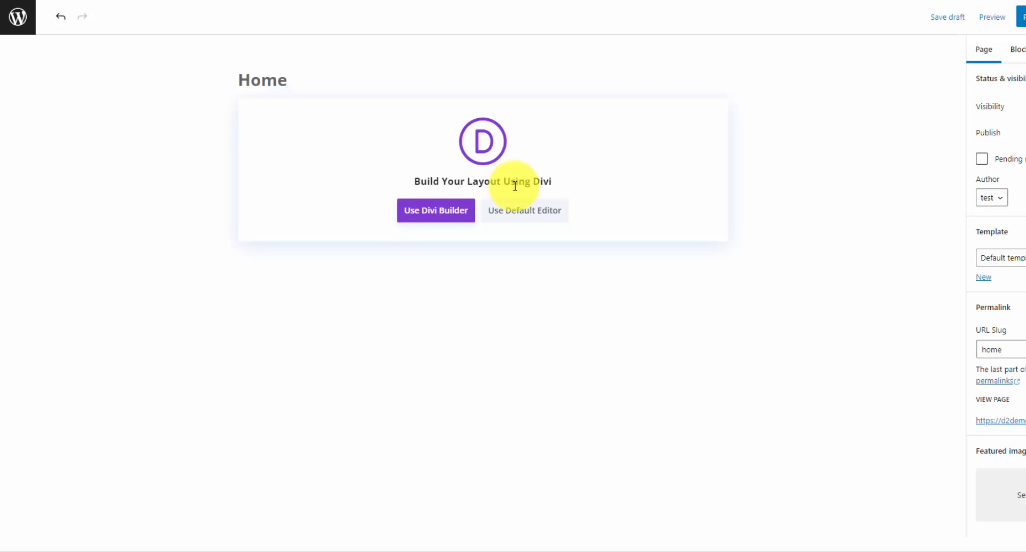
pyautogui.click(546, 222)
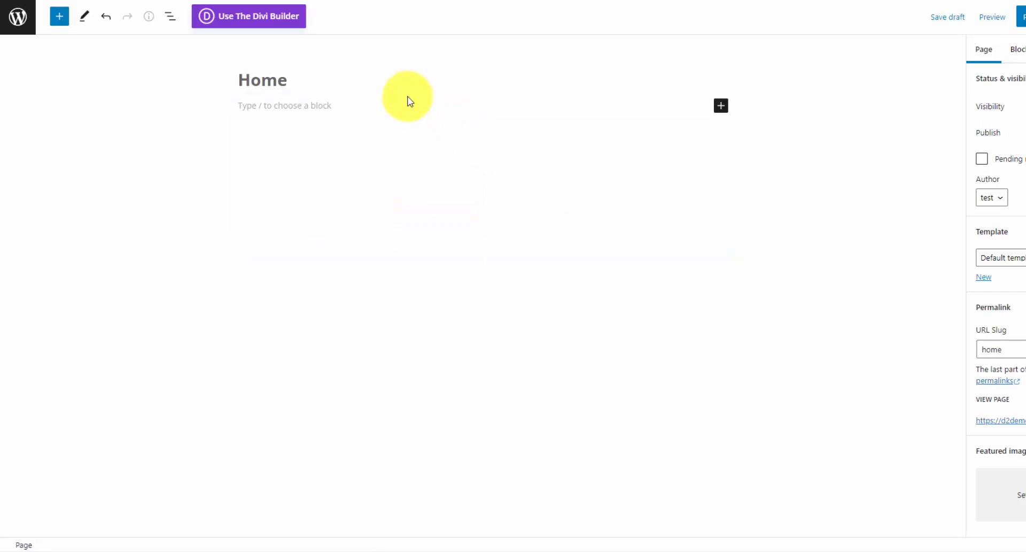
pyautogui.click(364, 105)
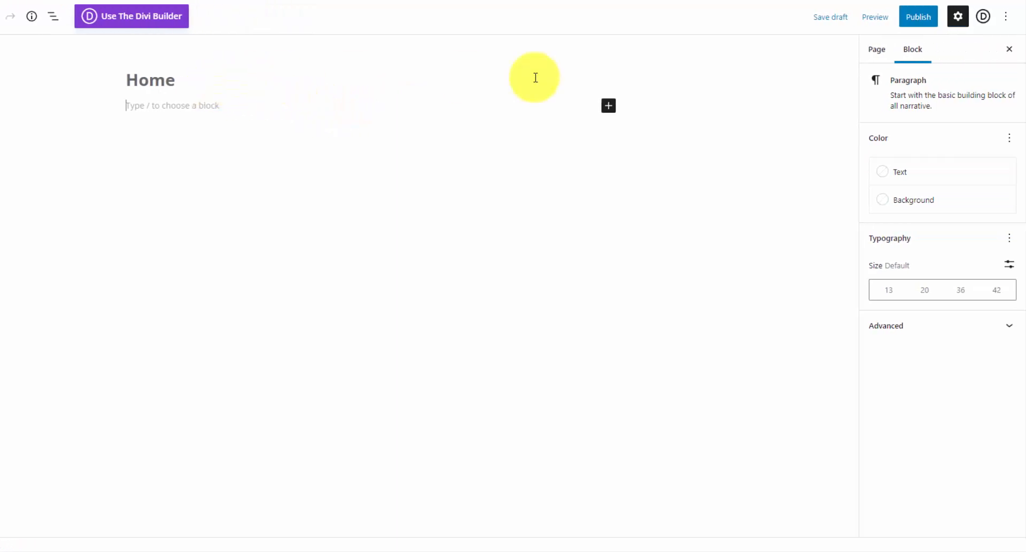
pyautogui.click(915, 18)
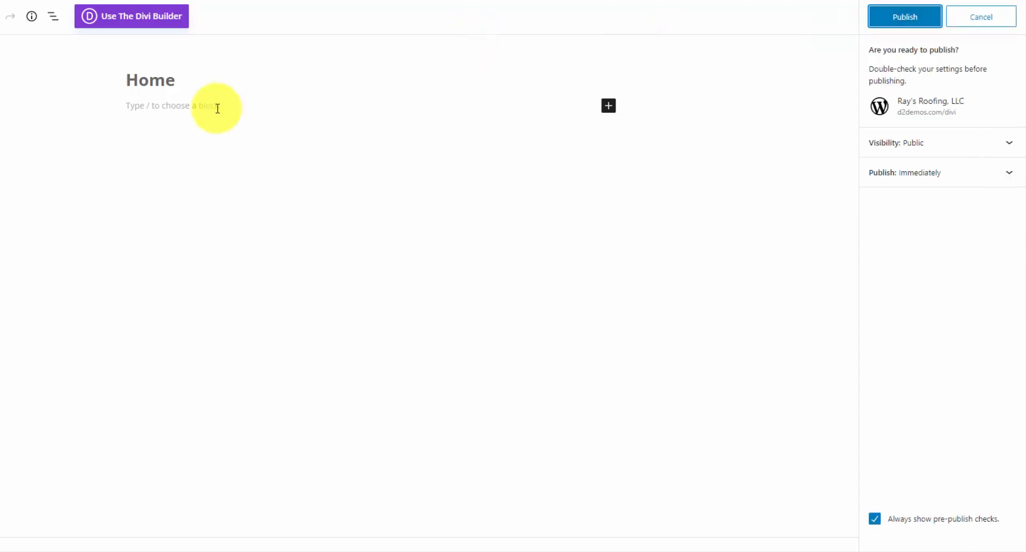
pyautogui.click(901, 17)
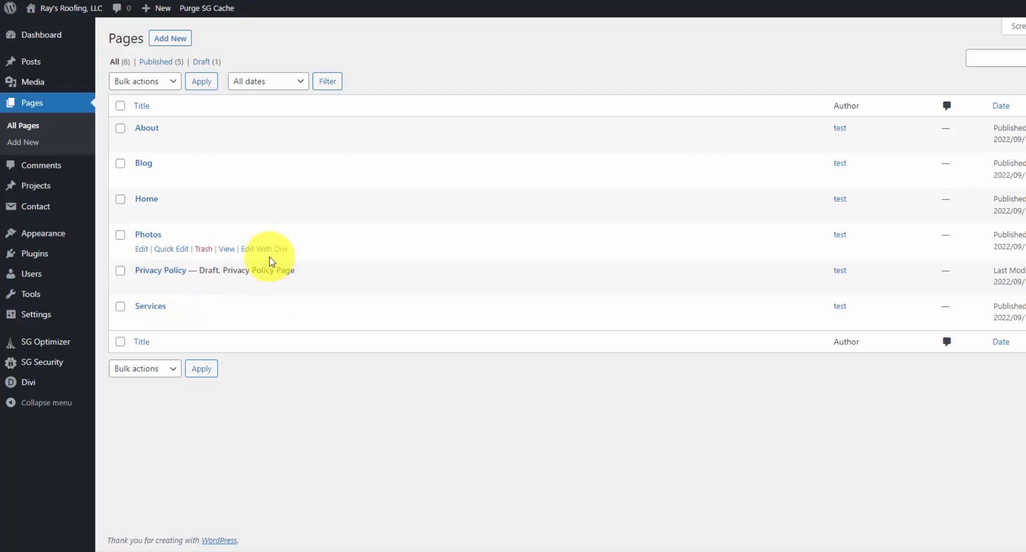
# - In Reading Settings choose a static page, Homepage 'Home', Posts page 'Blog', and save
pyautogui.moveTo(77, 316)
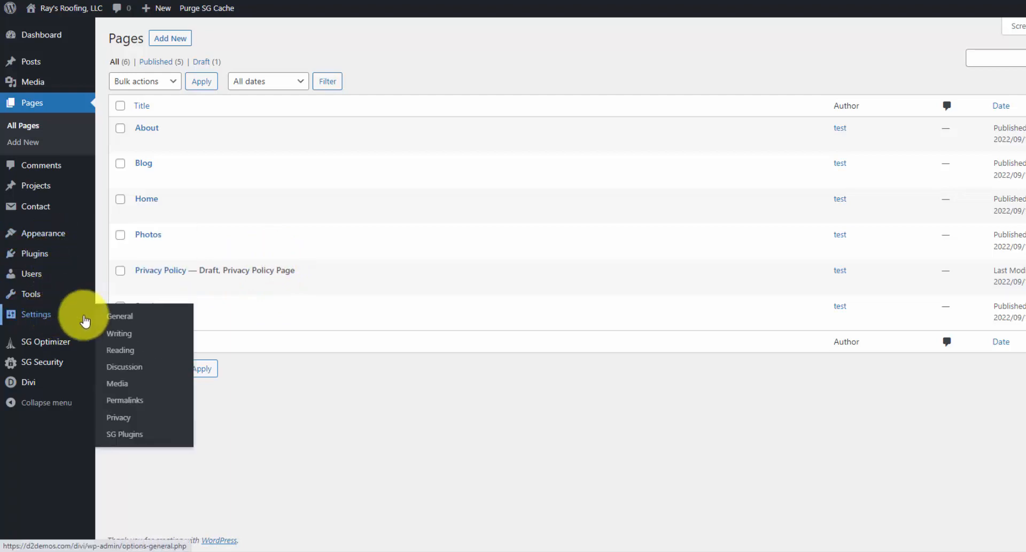
pyautogui.click(141, 355)
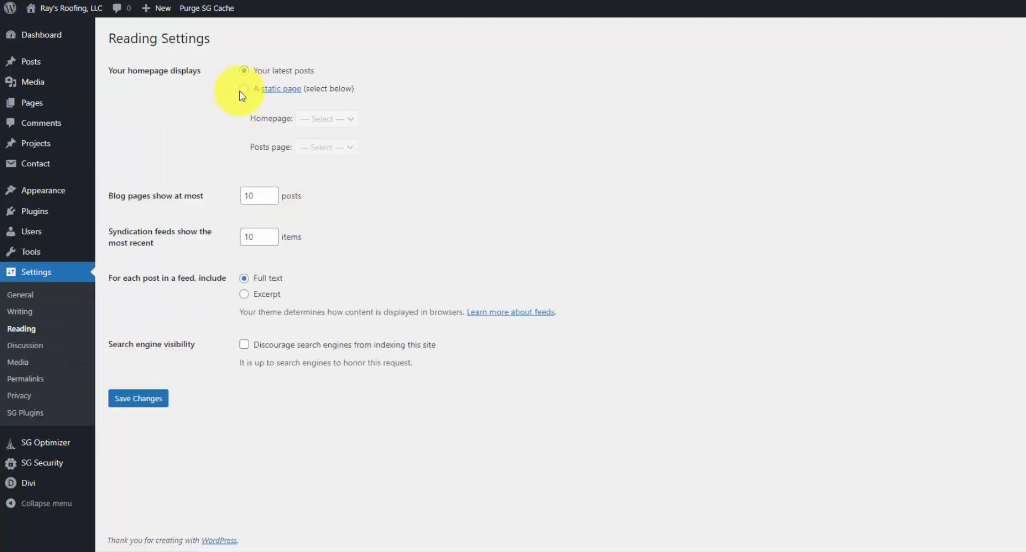
pyautogui.click(244, 88)
pyautogui.click(336, 118)
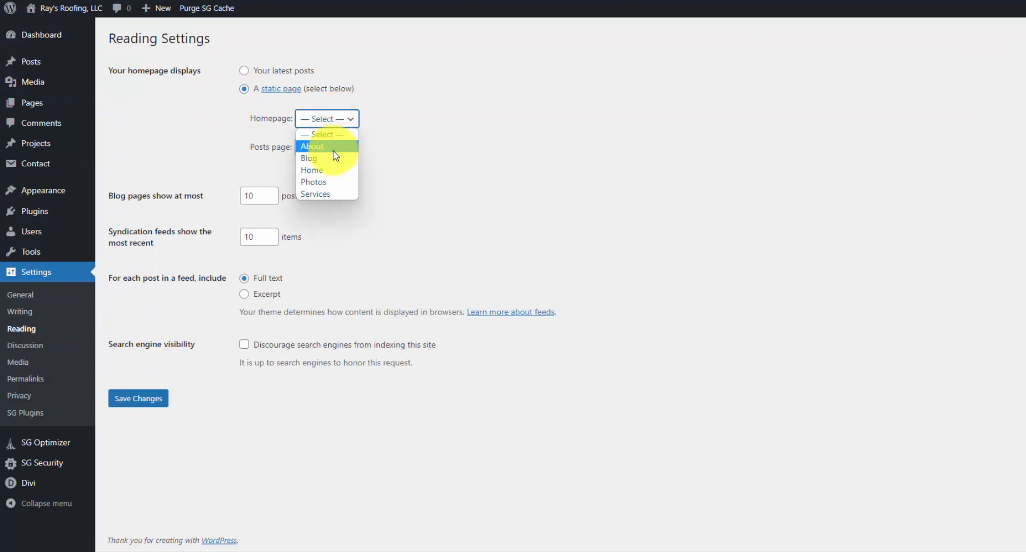
pyautogui.click(326, 170)
pyautogui.click(327, 148)
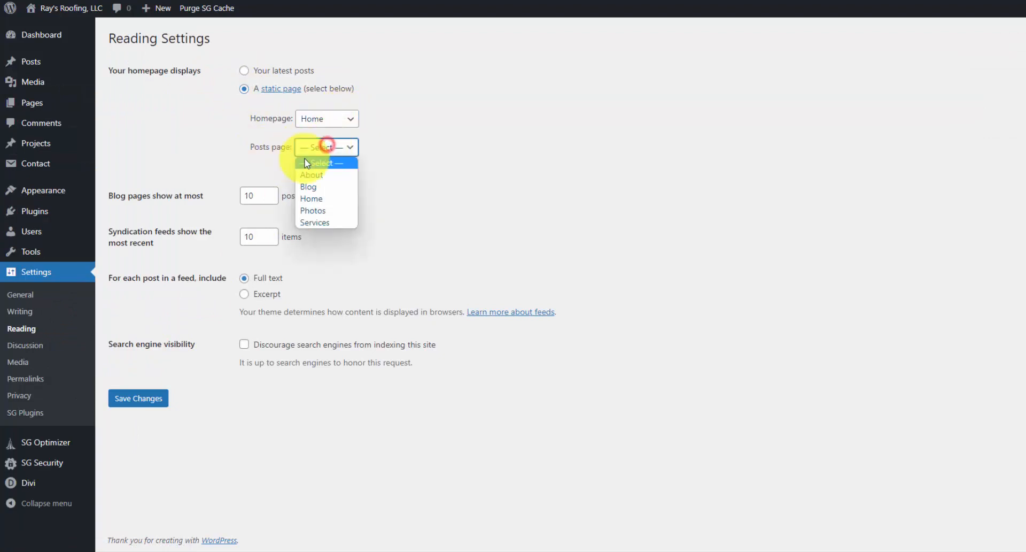
pyautogui.click(335, 190)
pyautogui.click(155, 404)
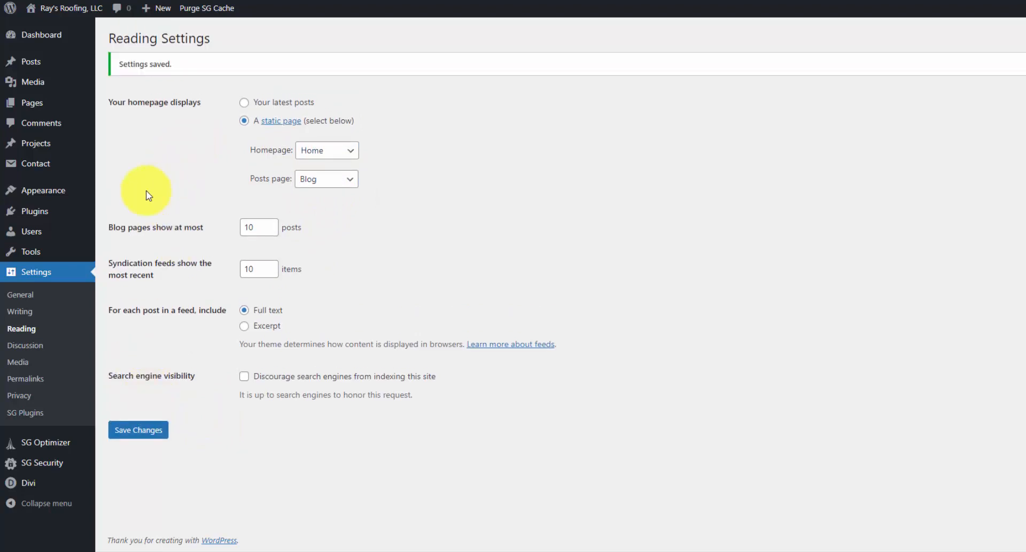
pyautogui.moveTo(82, 196)
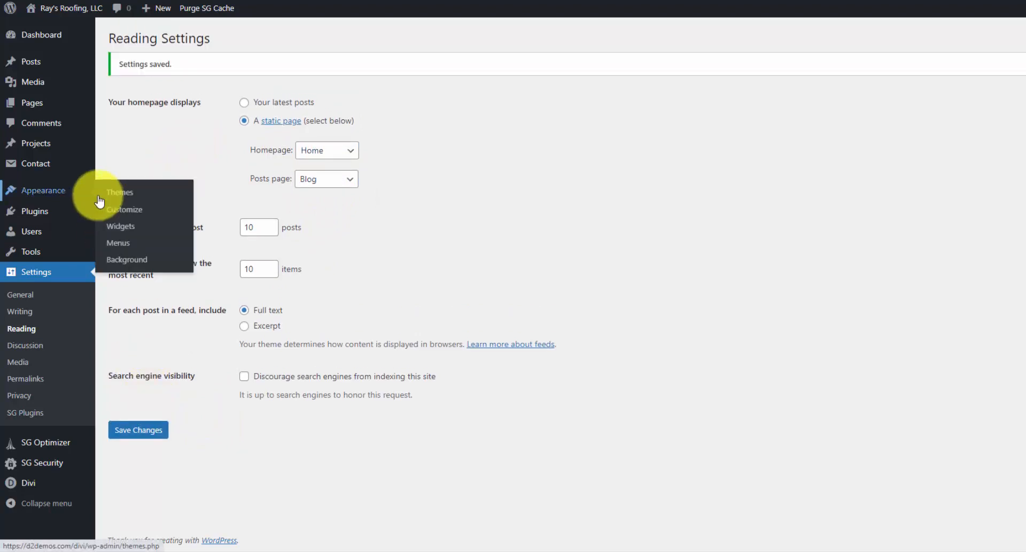
# - Create a menu named Main Nav and add all site pages to it
pyautogui.click(133, 249)
pyautogui.click(380, 170)
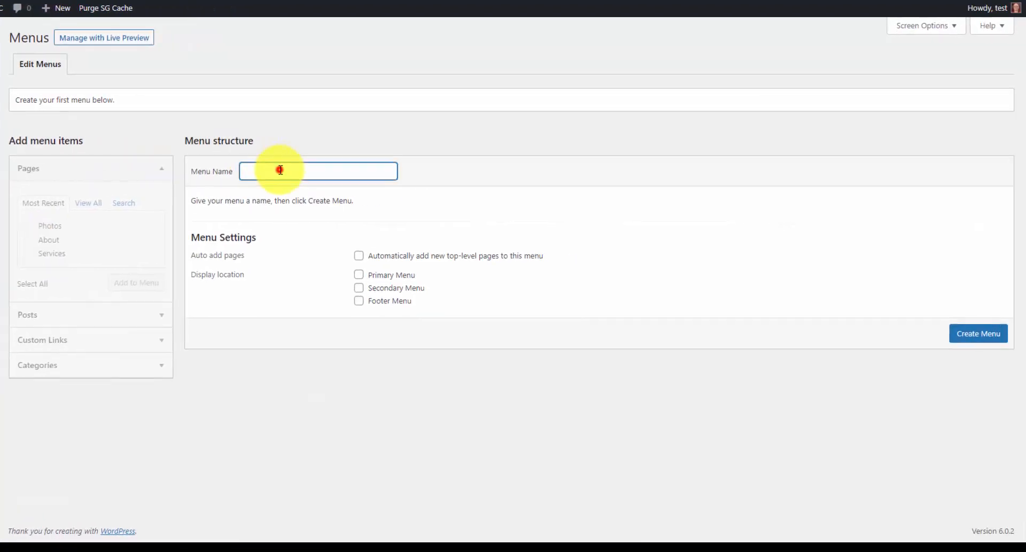
pyautogui.write('Main Nav')
pyautogui.click(978, 333)
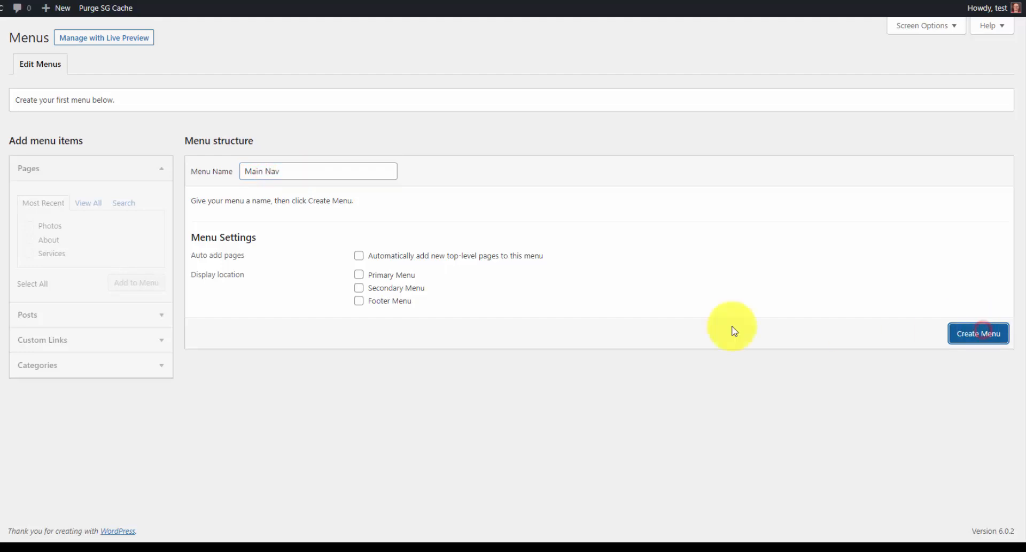
pyautogui.click(88, 203)
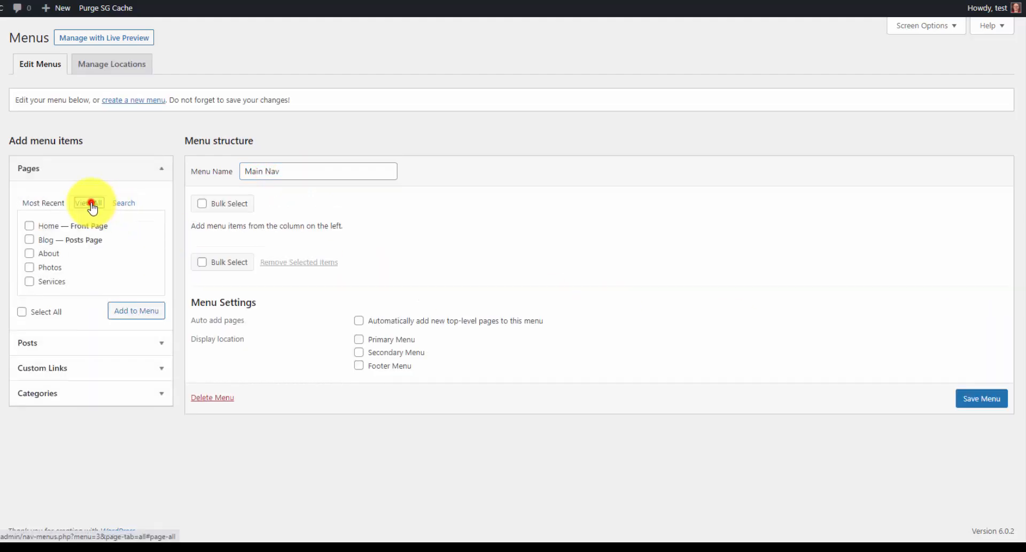
pyautogui.click(22, 312)
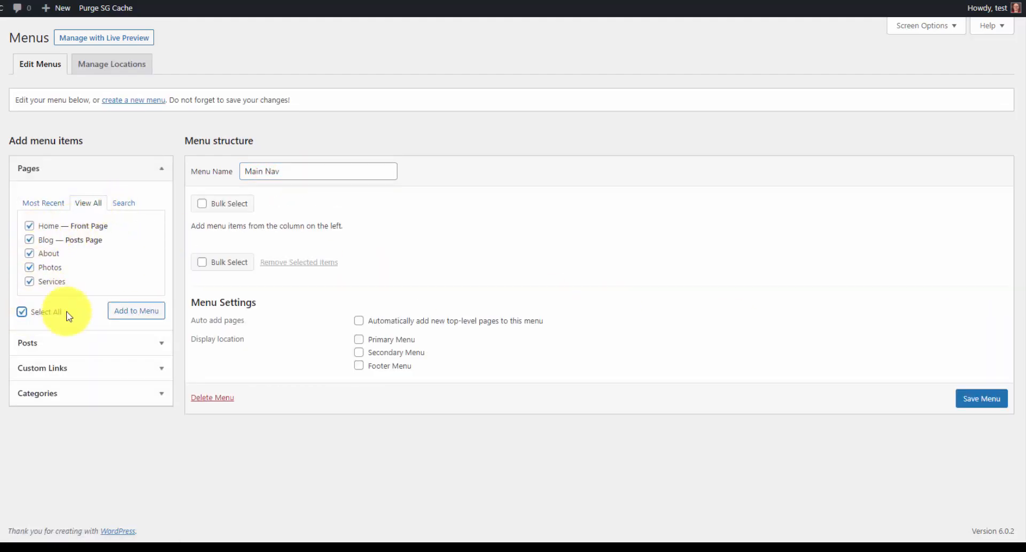
pyautogui.click(124, 310)
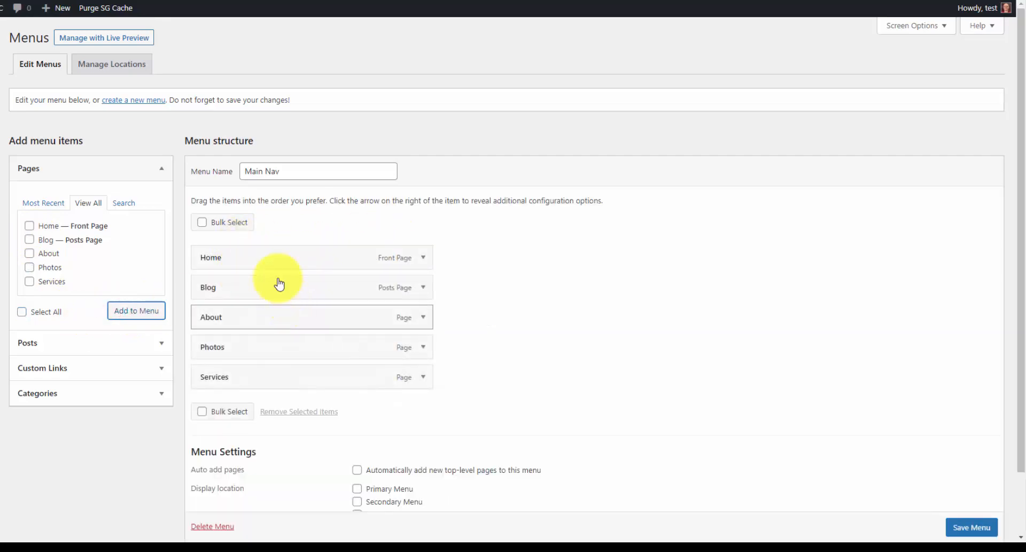
# - Reorder the menu items to Home, About, Services, Photos, Blog
pyautogui.moveTo(273, 285)
pyautogui.mouseDown()
pyautogui.moveTo(296, 289)
pyautogui.moveTo(257, 291)
pyautogui.mouseUp()
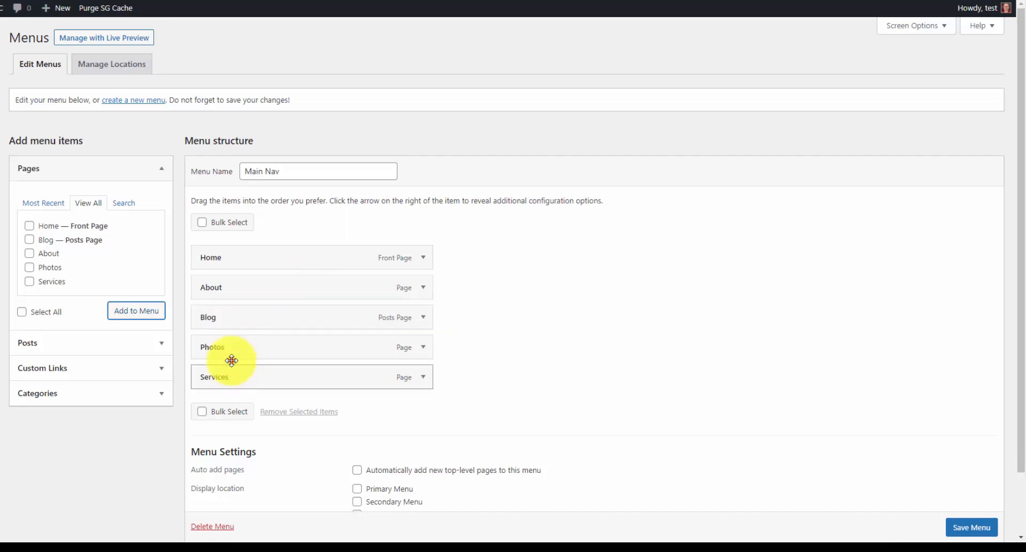
pyautogui.moveTo(232, 360); pyautogui.dragTo(230, 317)
pyautogui.moveTo(230, 385)
pyautogui.mouseDown()
pyautogui.moveTo(232, 350)
pyautogui.moveTo(235, 372)
pyautogui.mouseUp()
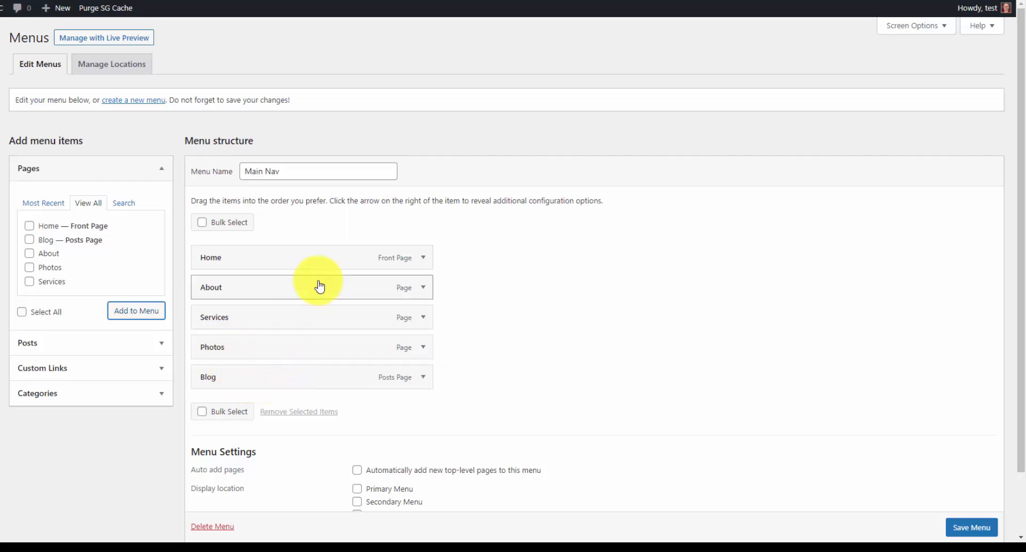
# - Add a 'Get Quote' custom link pointing to #cta and save the menu
pyautogui.scroll(-2, 358, 295)
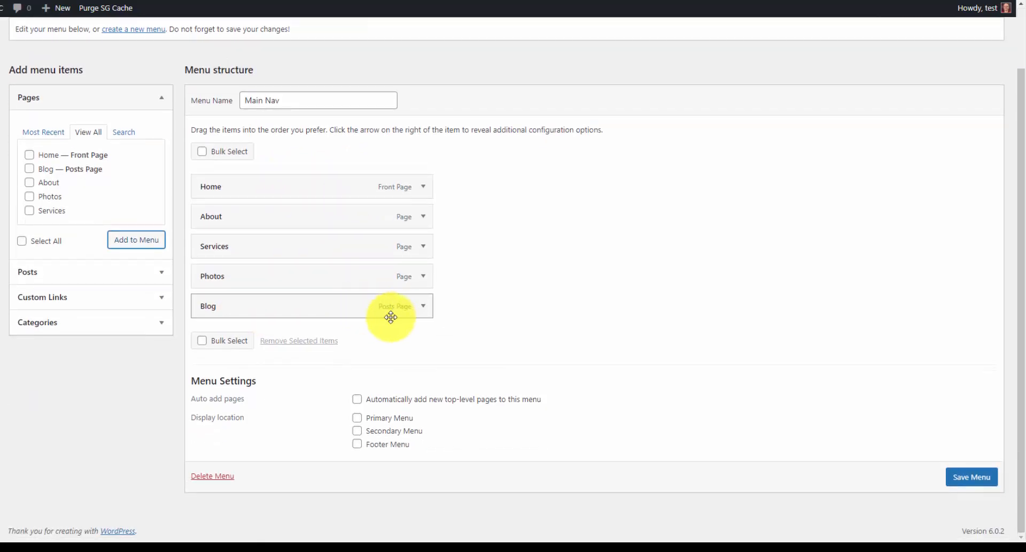
pyautogui.click(72, 301)
pyautogui.click(88, 186)
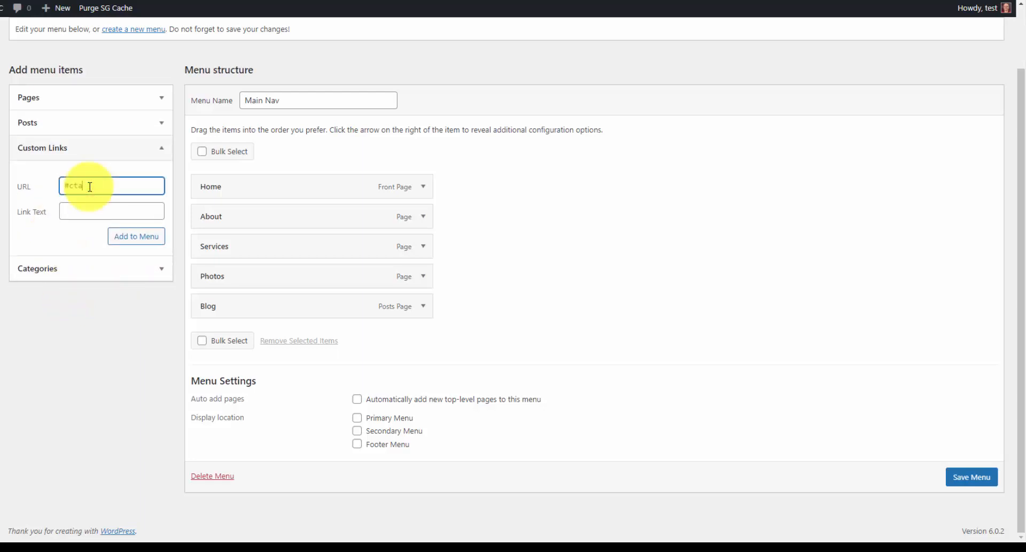
pyautogui.moveTo(89, 187); pyautogui.dragTo(66, 187)
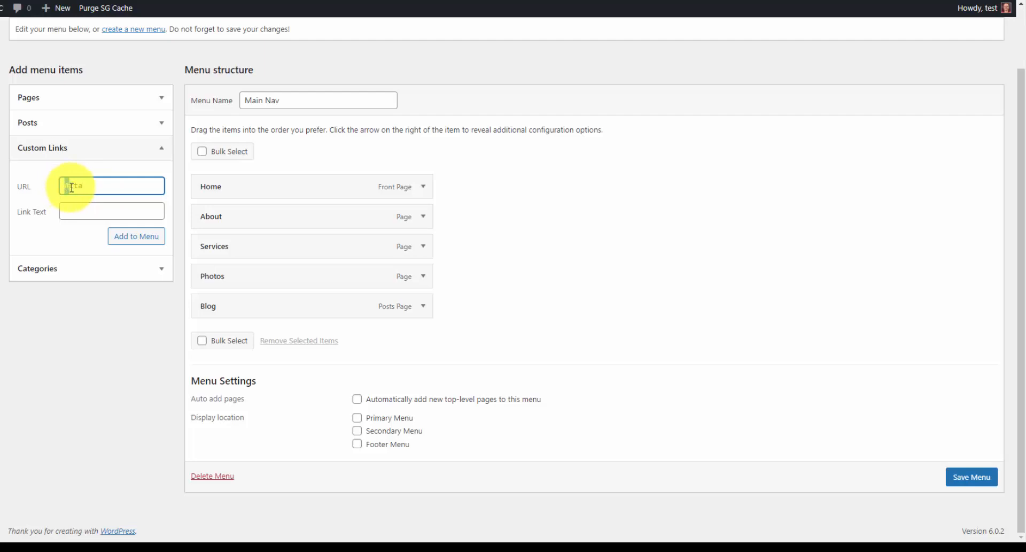
pyautogui.click(115, 186)
pyautogui.moveTo(84, 186); pyautogui.dragTo(70, 186)
pyautogui.click(67, 186)
pyautogui.click(69, 186)
pyautogui.click(112, 206)
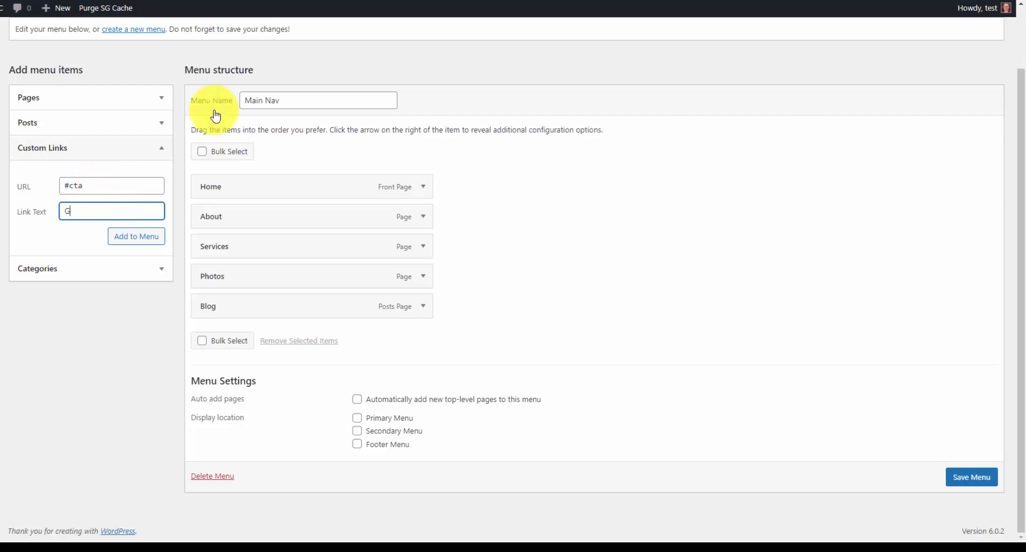
pyautogui.write('Get Quote')
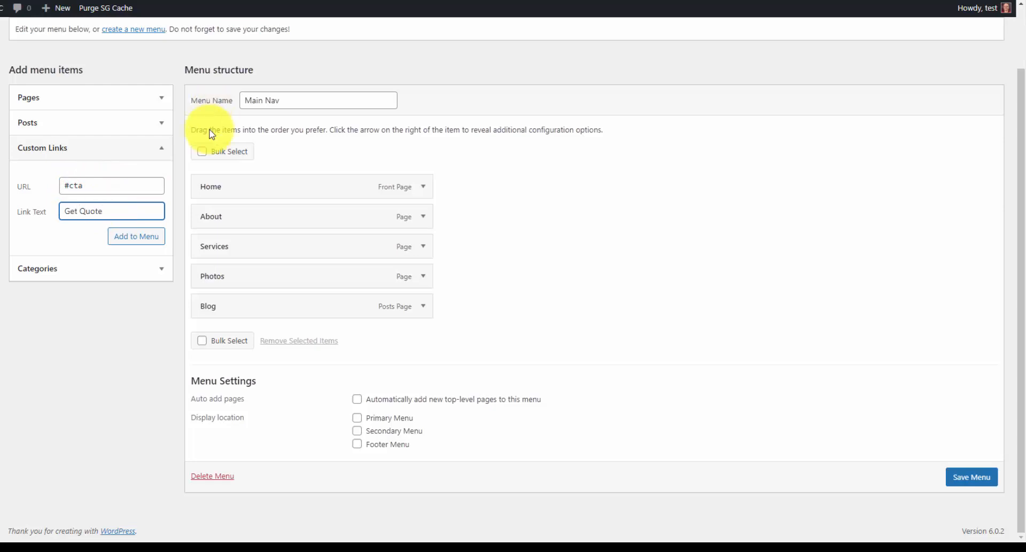
pyautogui.click(151, 237)
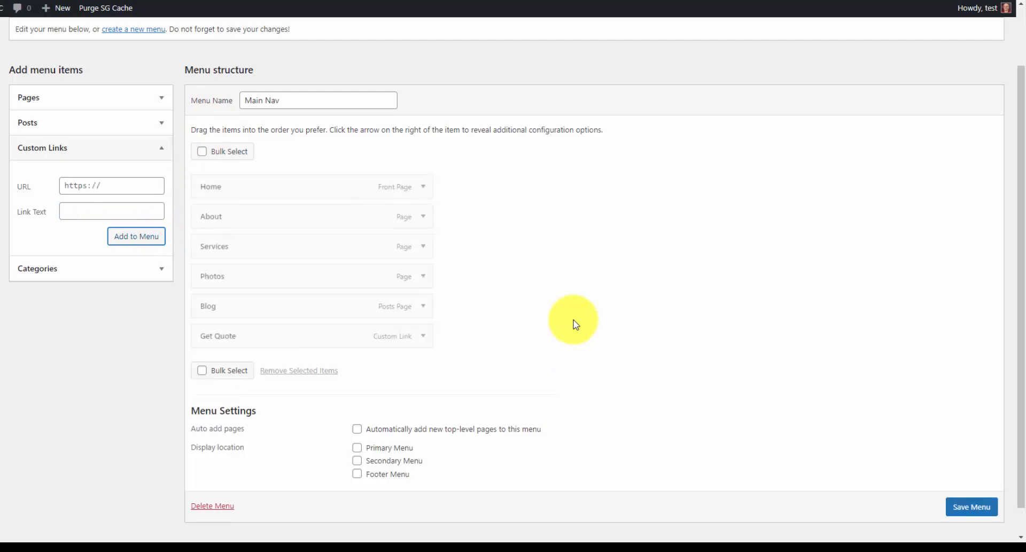
pyautogui.click(969, 503)
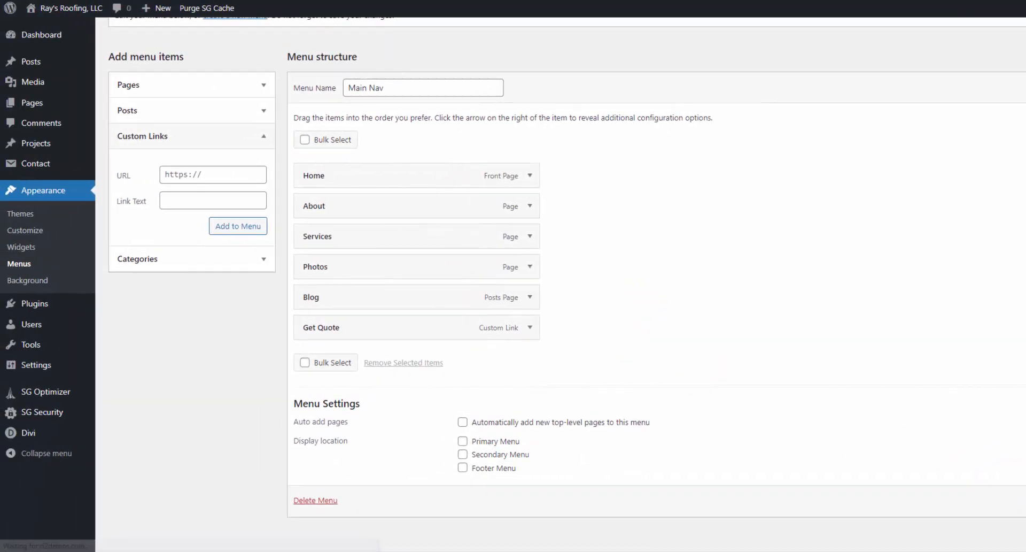
# - Open Divi Theme Options and dock the palette PDF (B30017, 111111, 666666, DDDDDD, FFFFFF) on the right
pyautogui.moveTo(50, 434)
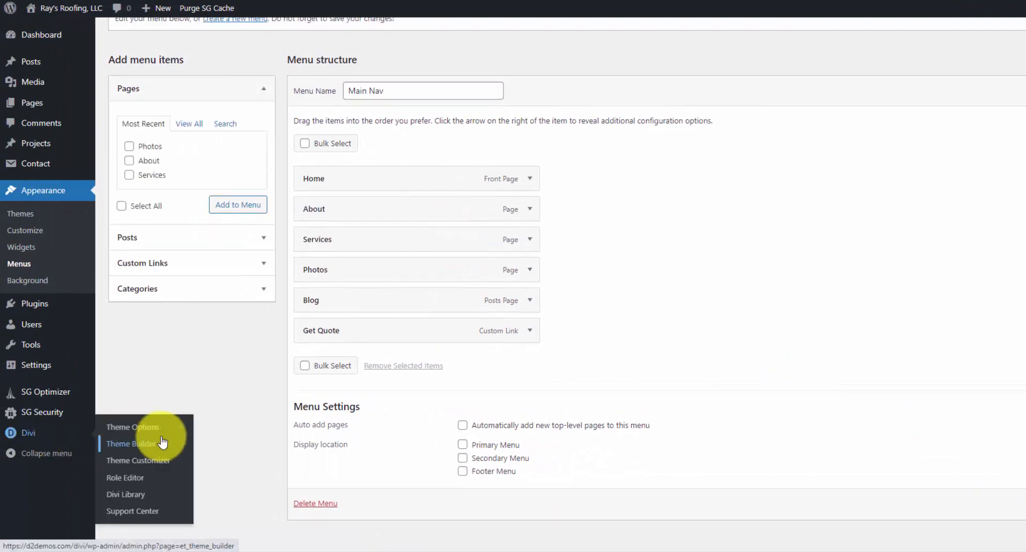
pyautogui.click(155, 431)
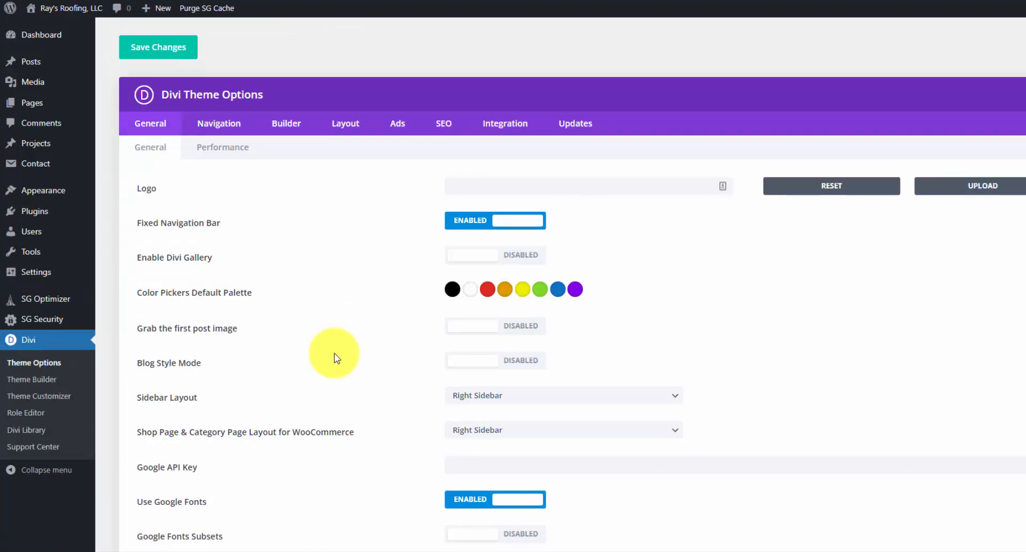
pyautogui.click(578, 134)
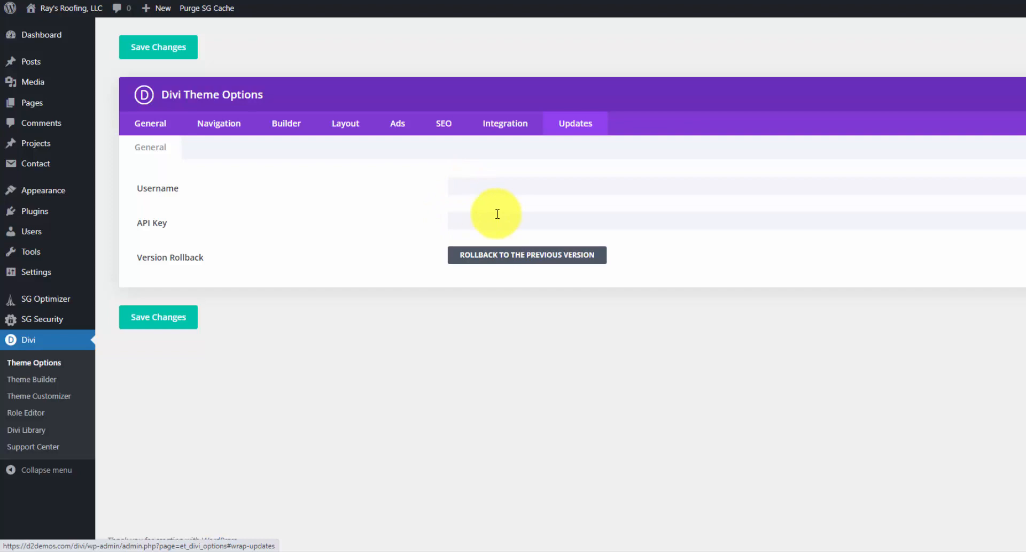
pyautogui.click(150, 123)
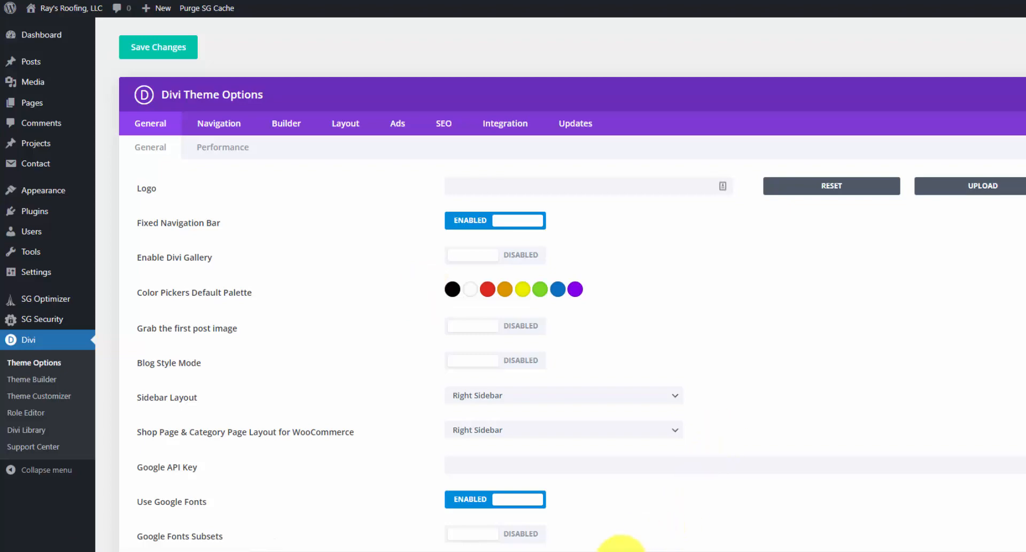
pyautogui.click(621, 551)
pyautogui.moveTo(765, 0); pyautogui.dragTo(1021, 0)
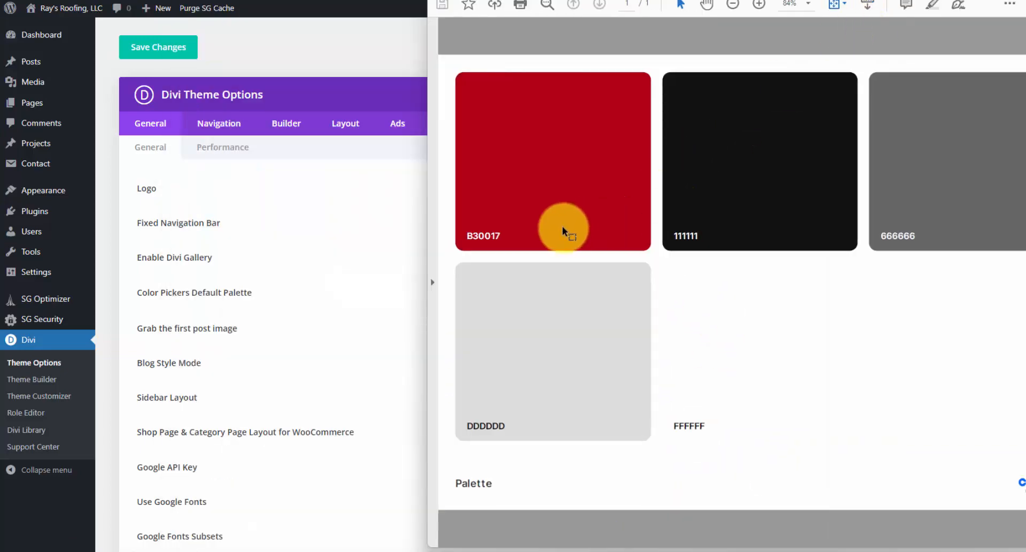
# - Copy B30017, disable the Google Maps script and the Facebook, Twitter and Instagram icons, then save
pyautogui.doubleClick(486, 238)
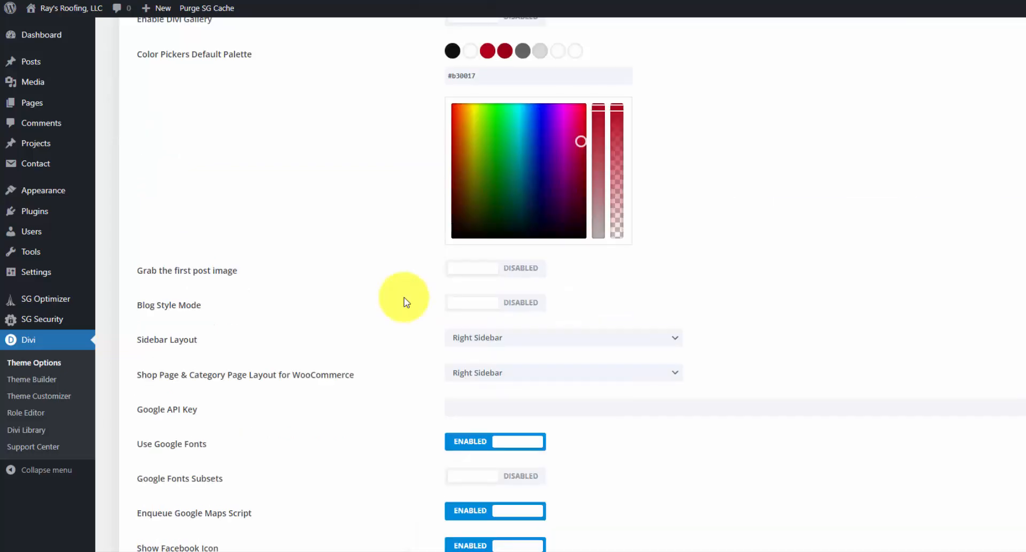
pyautogui.scroll(-3, 406, 300)
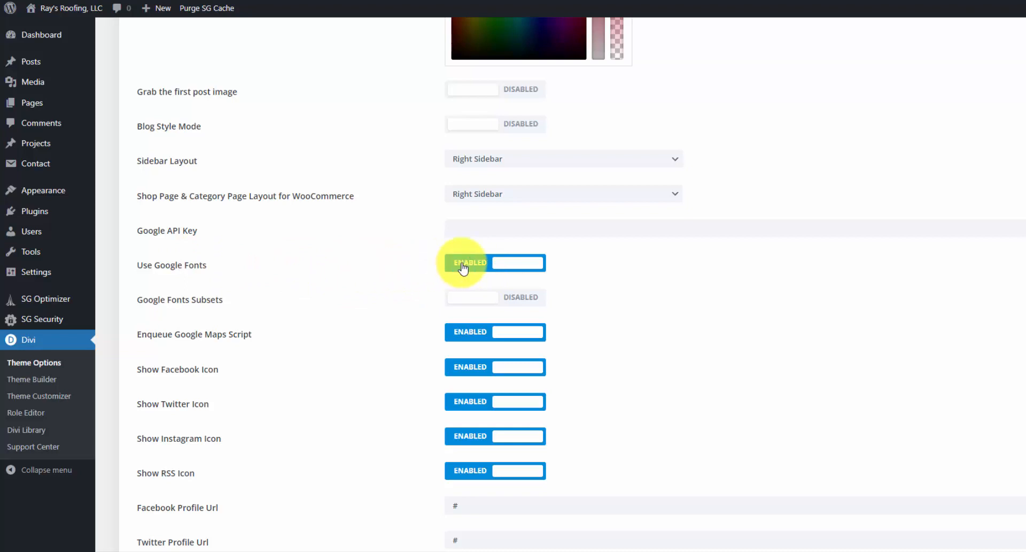
pyautogui.click(514, 334)
pyautogui.click(514, 366)
pyautogui.click(504, 401)
pyautogui.click(505, 440)
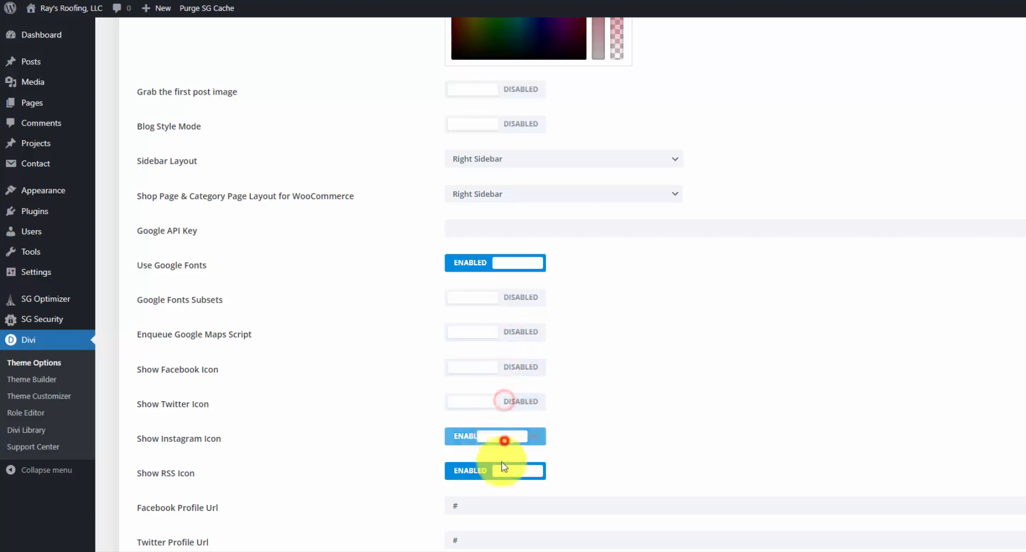
pyautogui.scroll(-10, 374, 321)
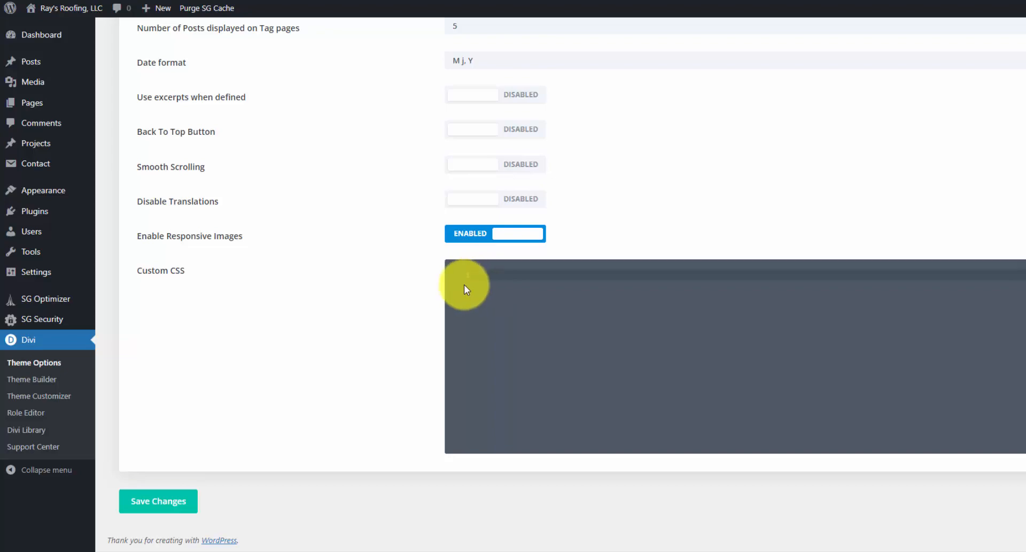
pyautogui.click(166, 497)
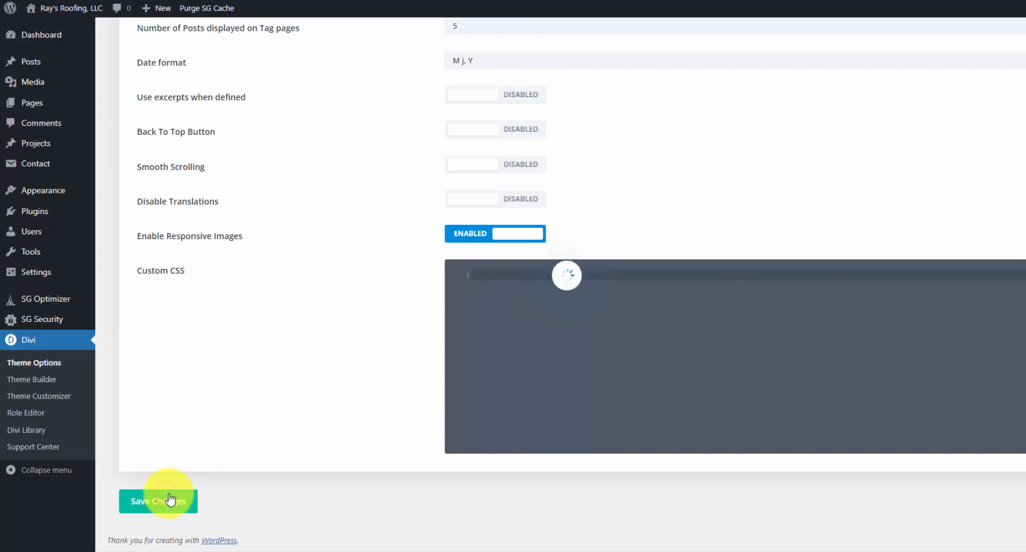
pyautogui.scroll(15, 262, 219)
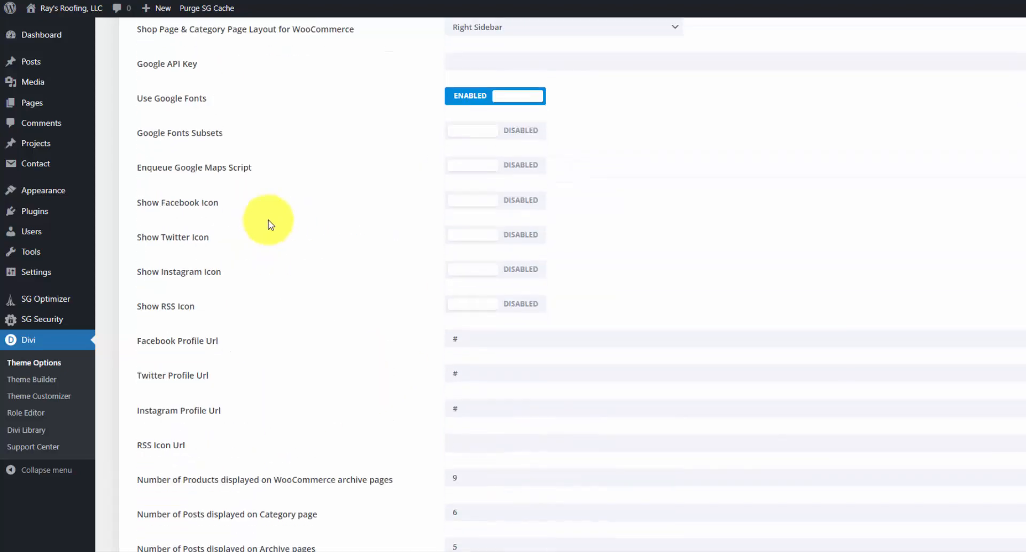
# - Switch Divi Theme Options to the Integration tab to view the head and body code settings
pyautogui.scroll(5, 283, 228)
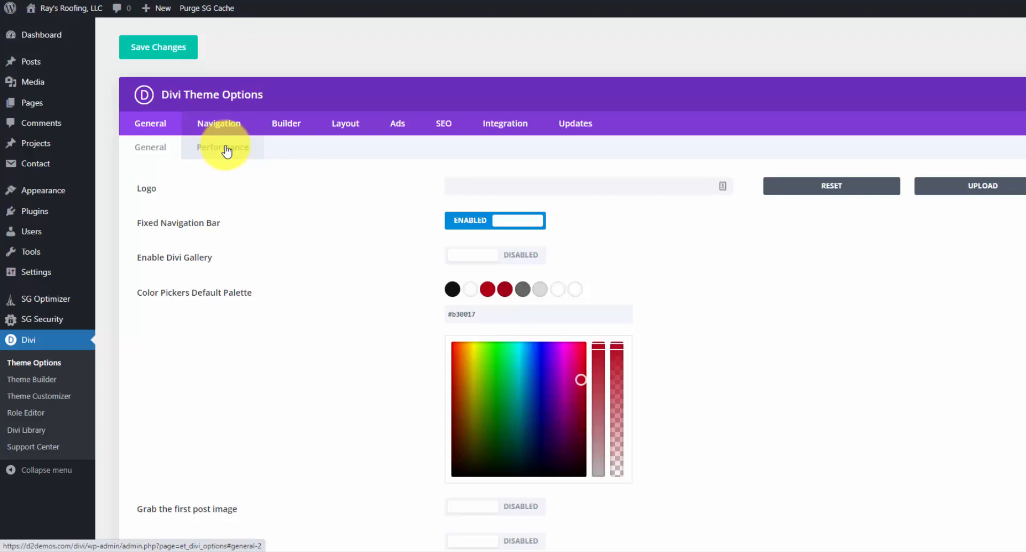
pyautogui.click(519, 125)
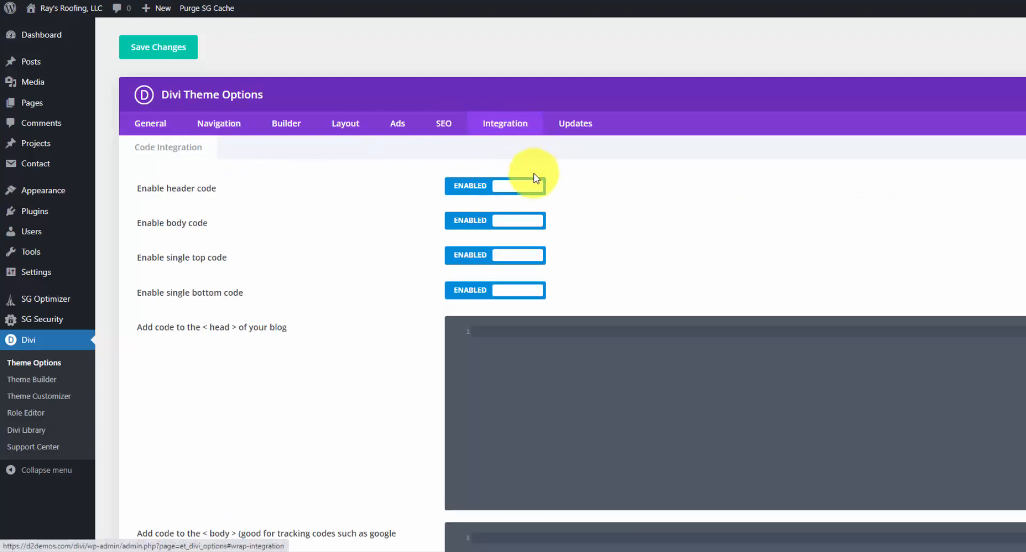
pyautogui.scroll(-3, 667, 322)
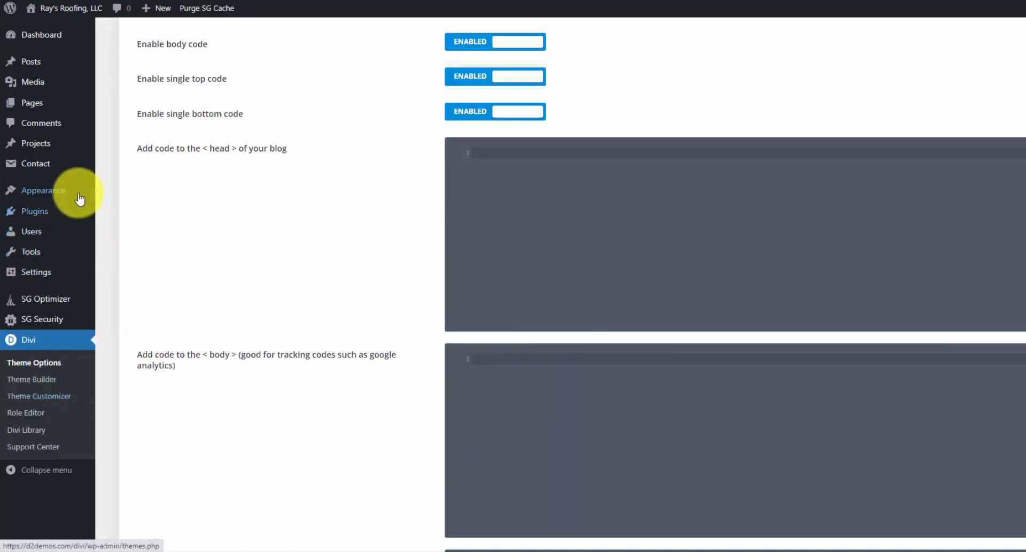
pyautogui.moveTo(86, 190)
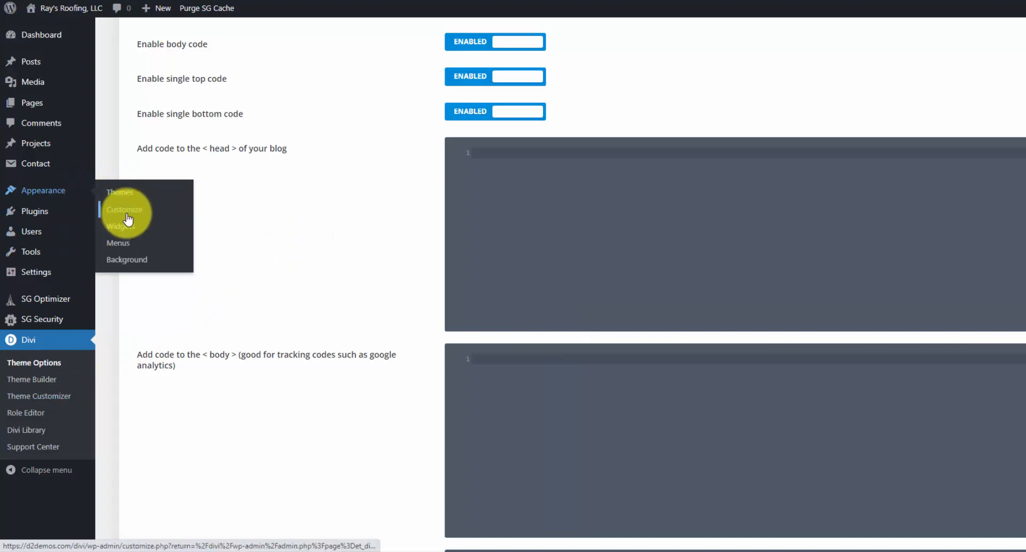
# - In the Divi Theme Customizer's Layout Settings, change the theme accent colour to the grey swatch
pyautogui.click(52, 396)
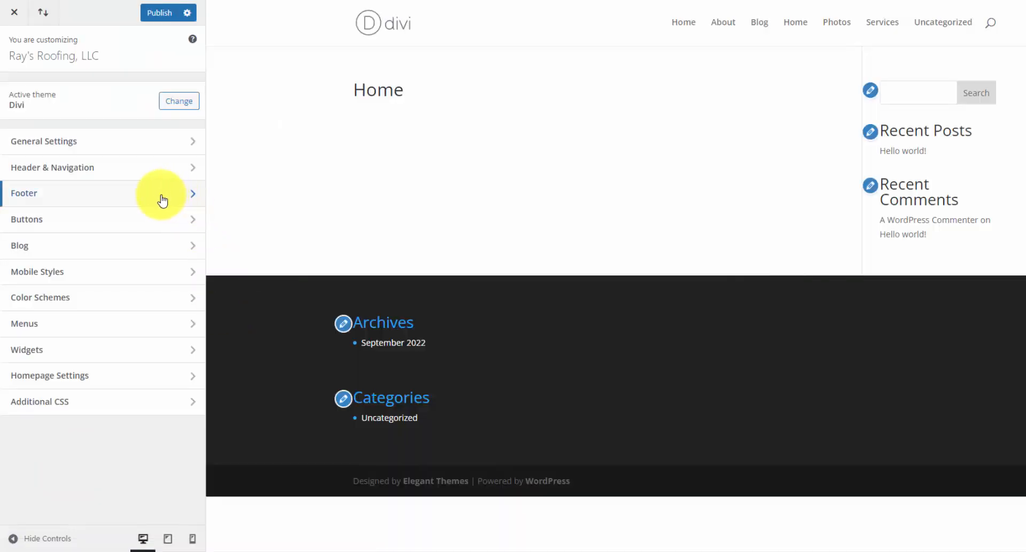
pyautogui.click(115, 144)
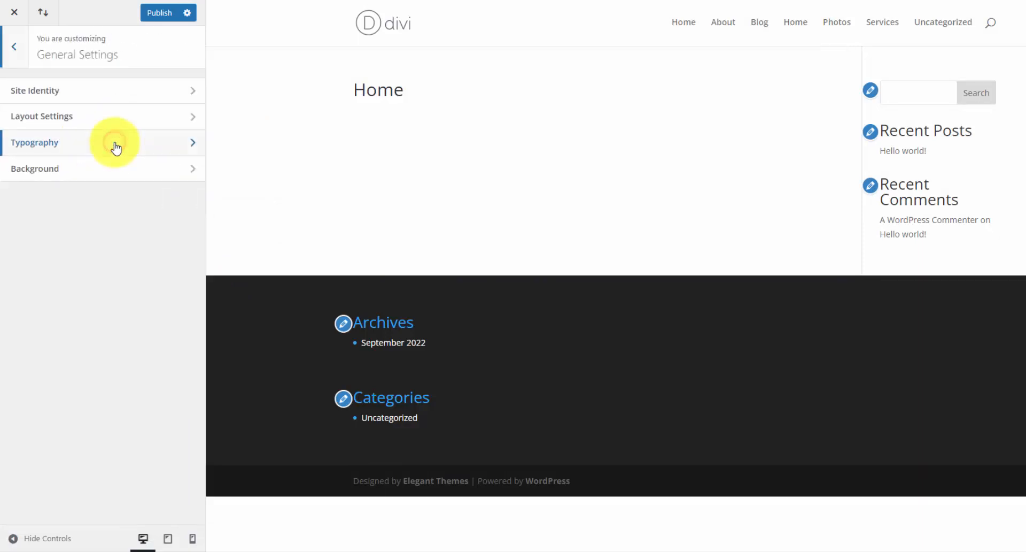
pyautogui.click(133, 95)
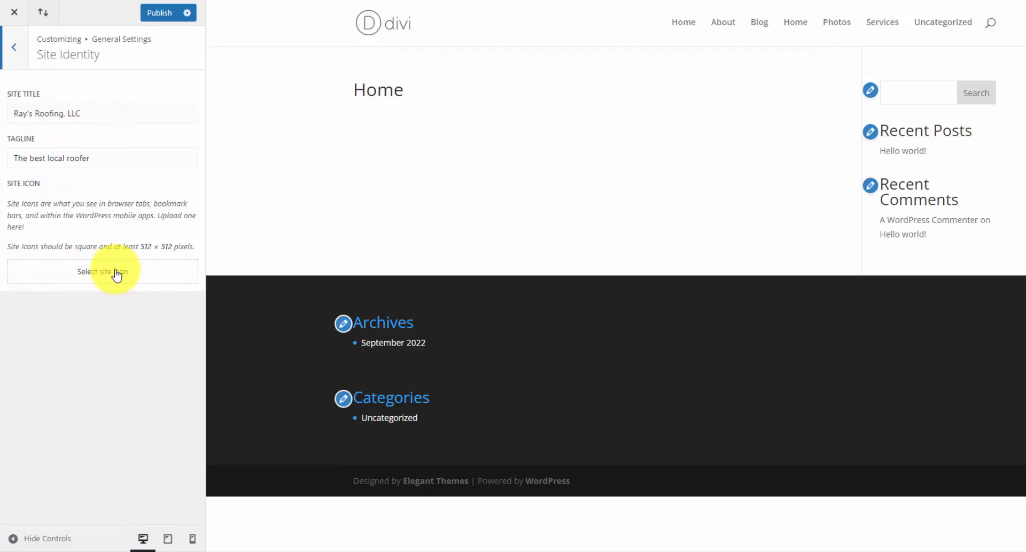
pyautogui.press('Escape')
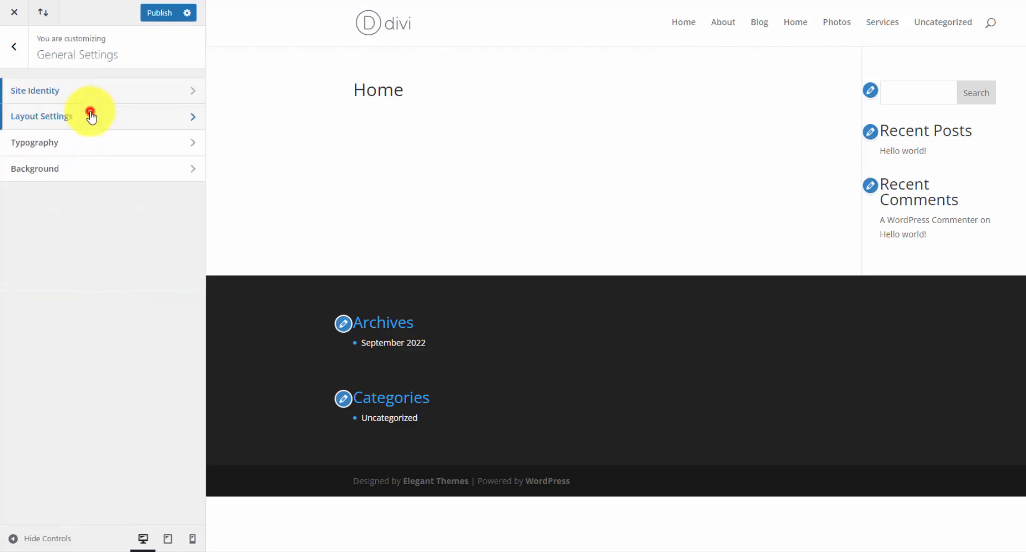
pyautogui.click(91, 116)
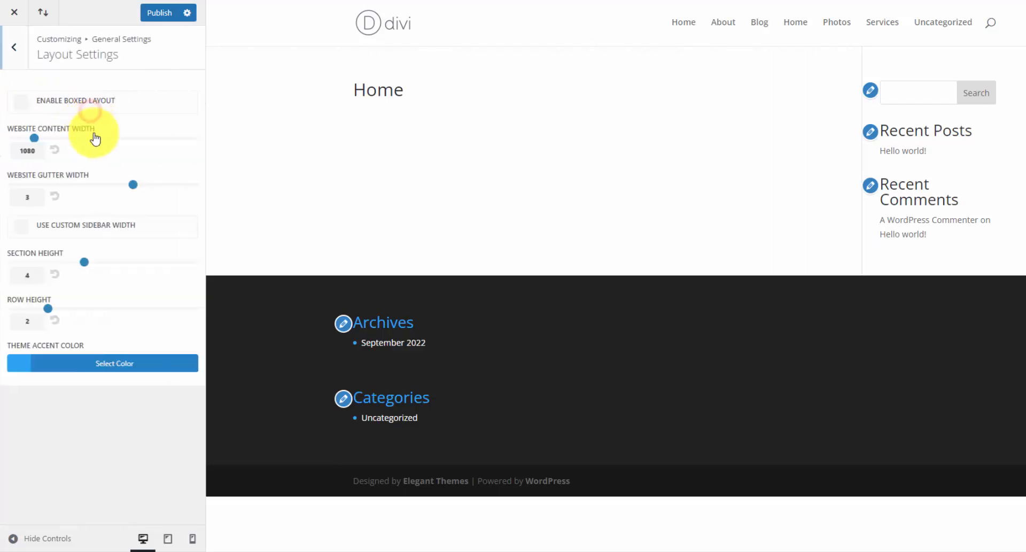
pyautogui.click(96, 366)
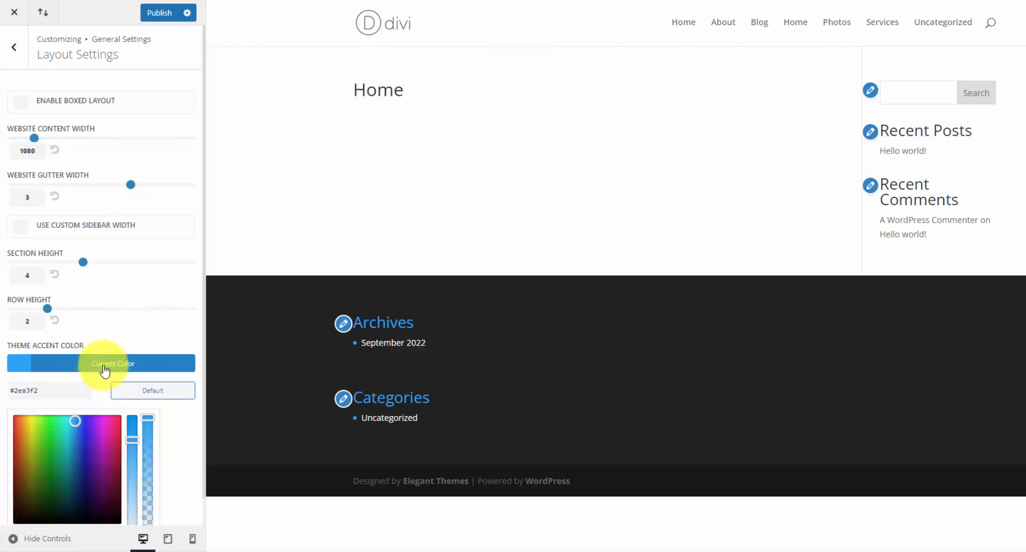
pyautogui.scroll(-1, 143, 390)
pyautogui.click(77, 501)
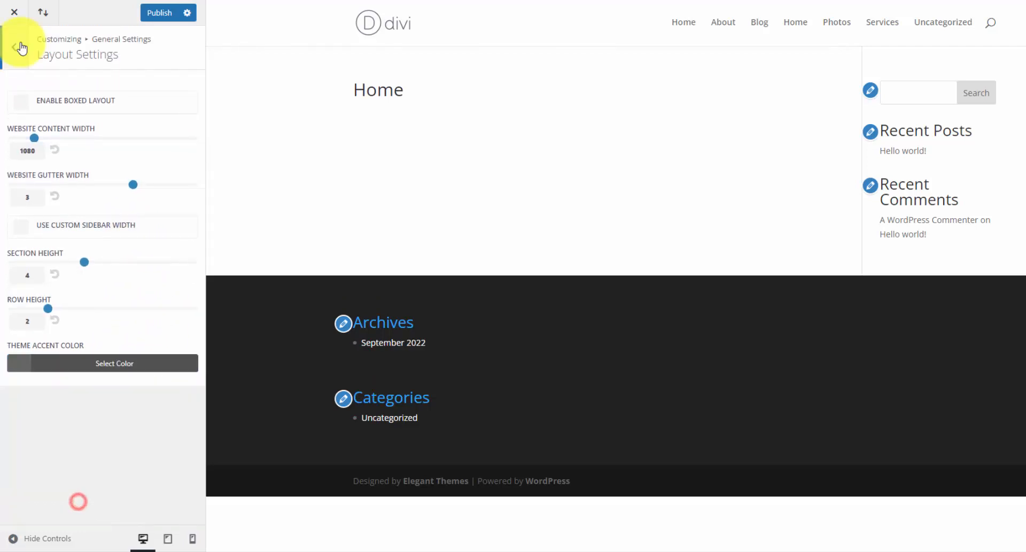
pyautogui.click(21, 47)
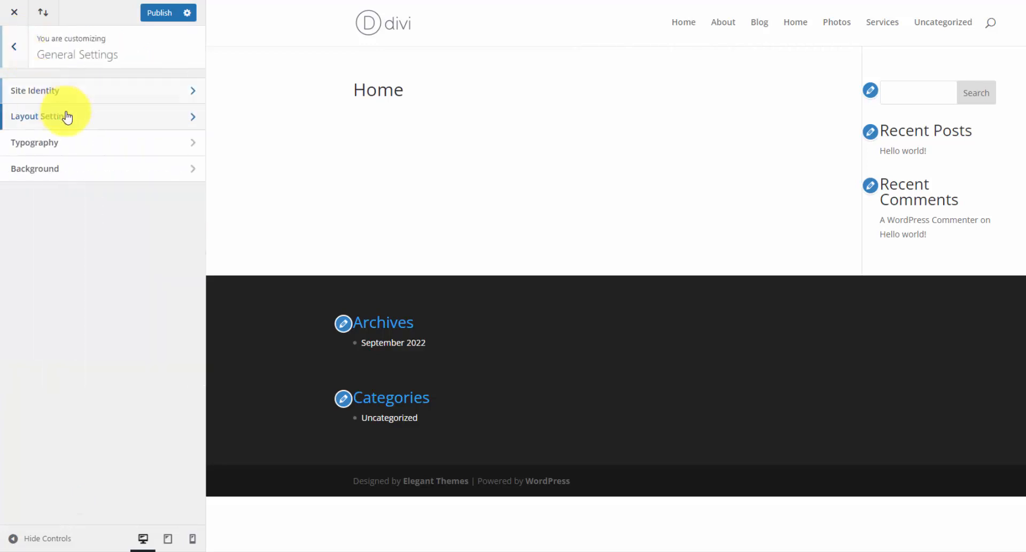
# - Set body text to 16 with 1.8 line height, and bold headings to 42 with 1.1 line height
pyautogui.click(83, 145)
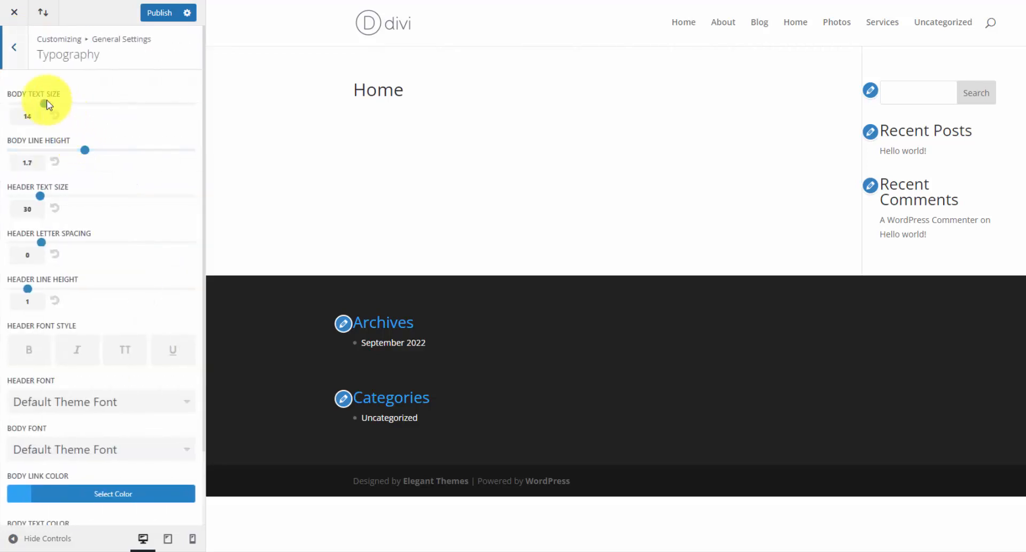
pyautogui.moveTo(47, 107); pyautogui.dragTo(61, 105)
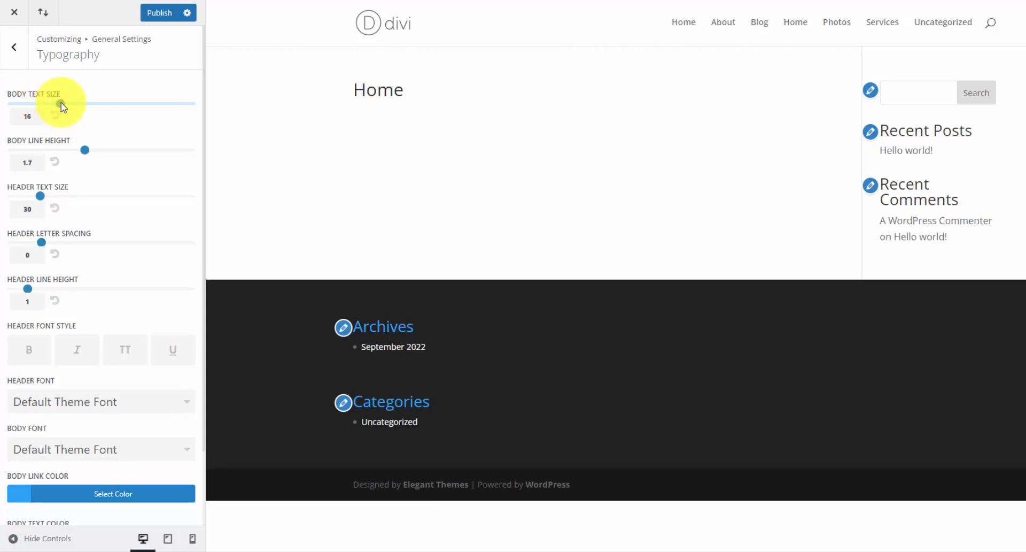
pyautogui.moveTo(86, 149); pyautogui.dragTo(95, 150)
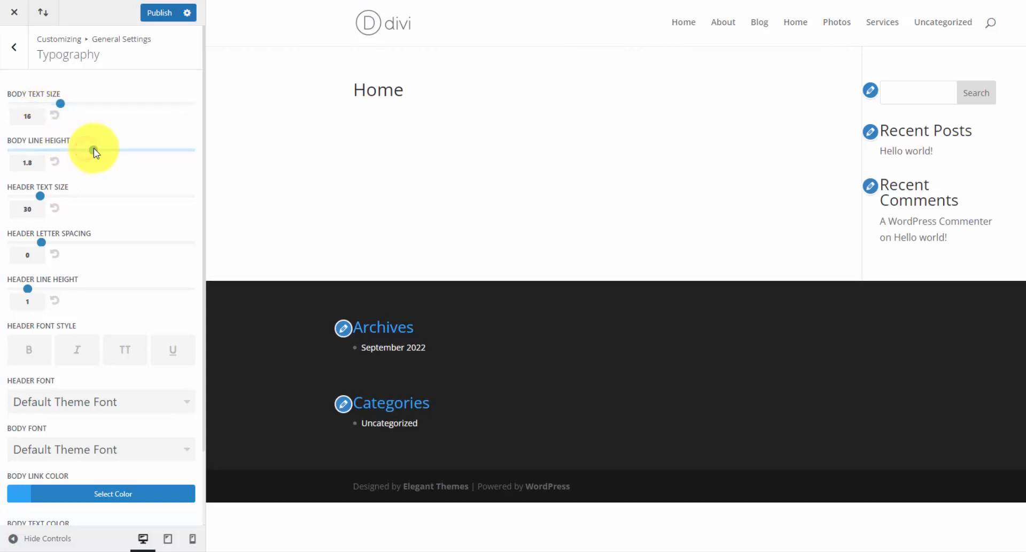
pyautogui.moveTo(40, 196); pyautogui.dragTo(84, 198)
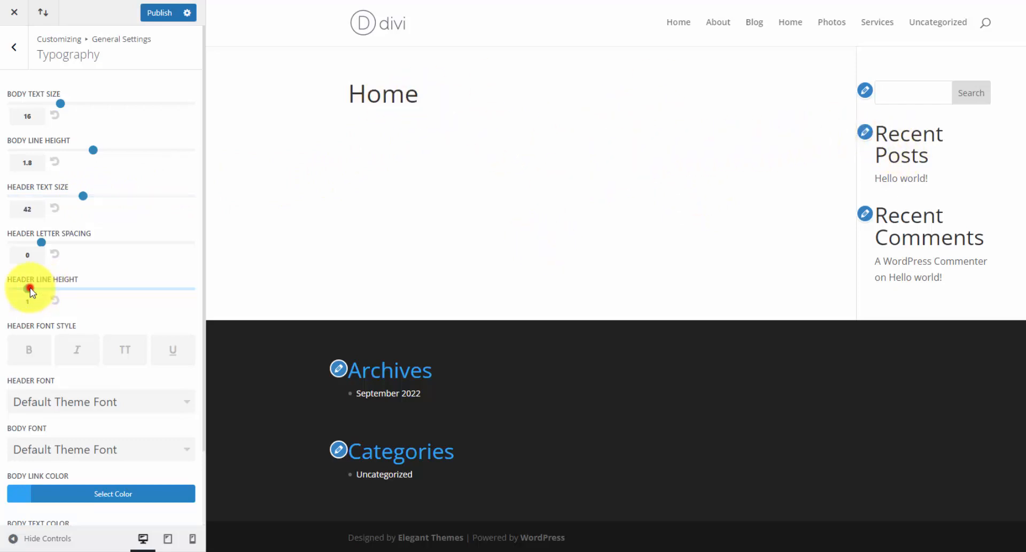
pyautogui.moveTo(30, 287); pyautogui.dragTo(36, 288)
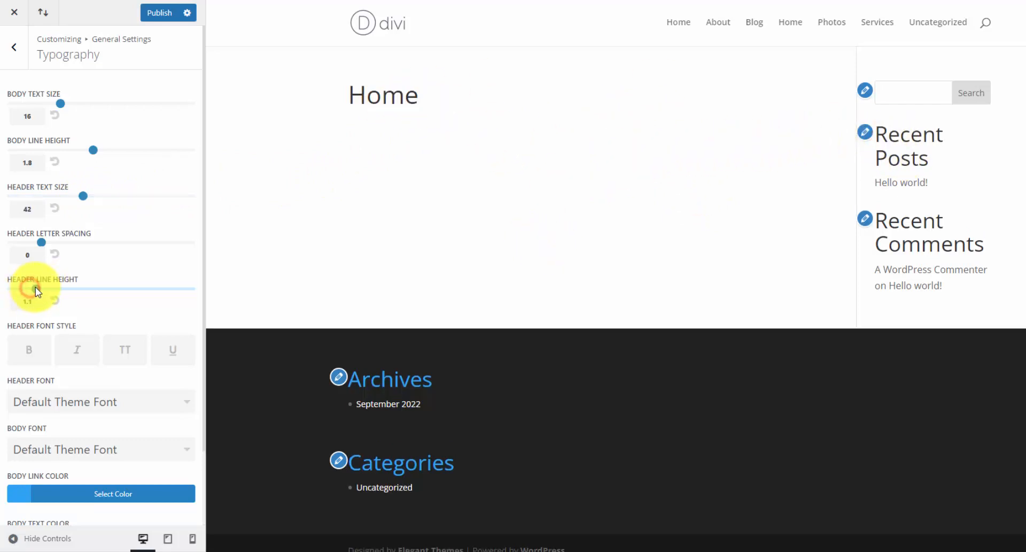
pyautogui.click(37, 351)
pyautogui.click(91, 402)
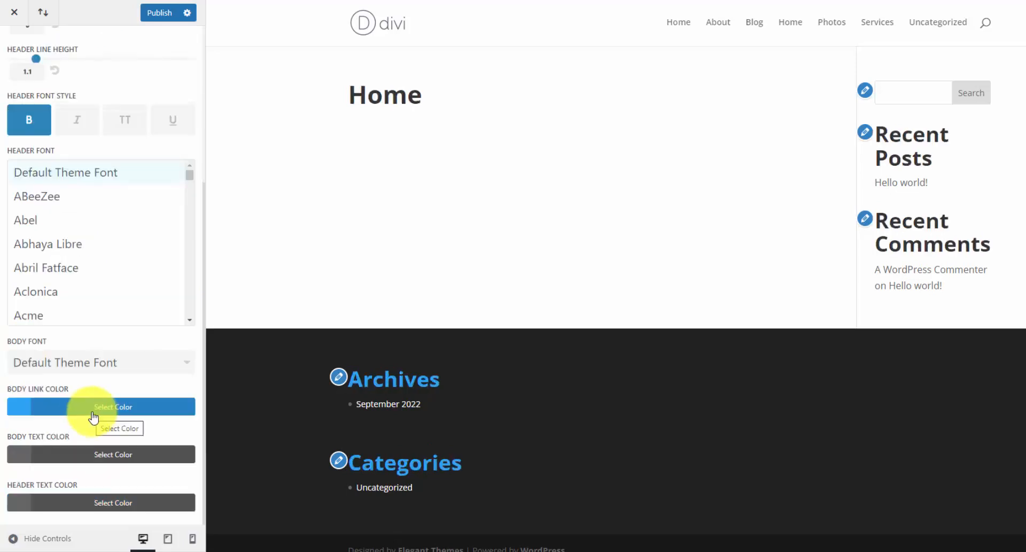
# - Colour body links #b30017 and body and header text #111111, then return to General Settings
pyautogui.click(106, 409)
pyautogui.scroll(-3, 108, 413)
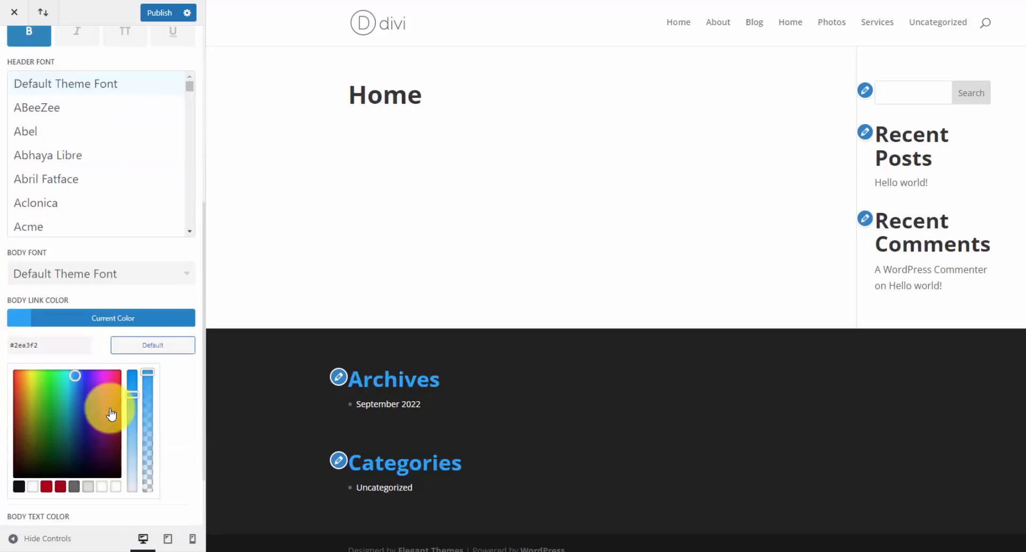
pyautogui.click(47, 410)
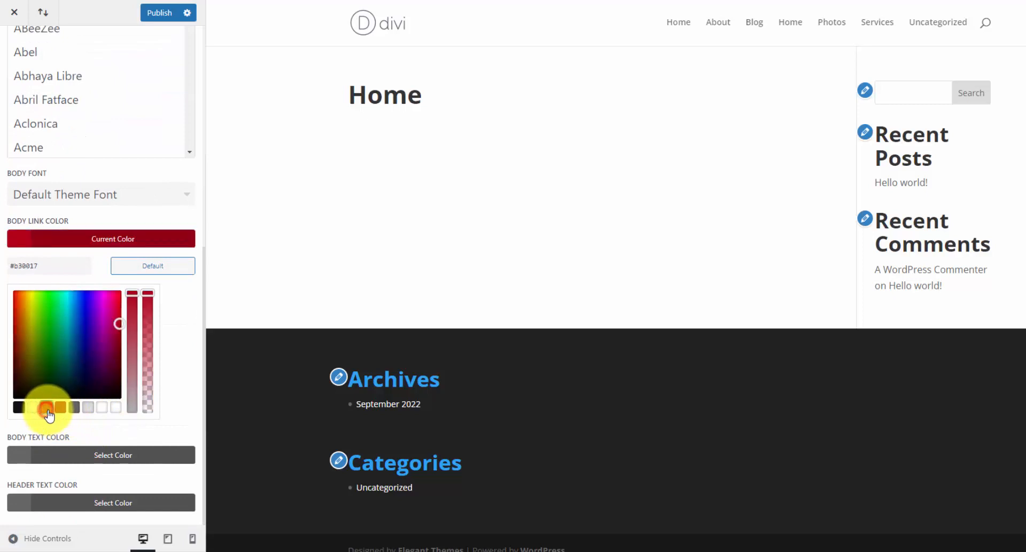
pyautogui.click(80, 458)
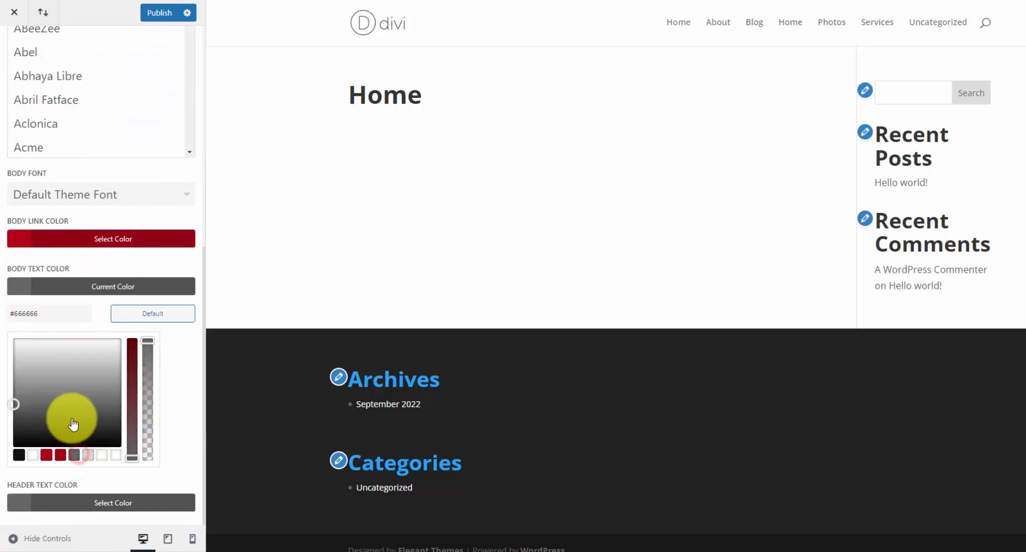
pyautogui.click(19, 454)
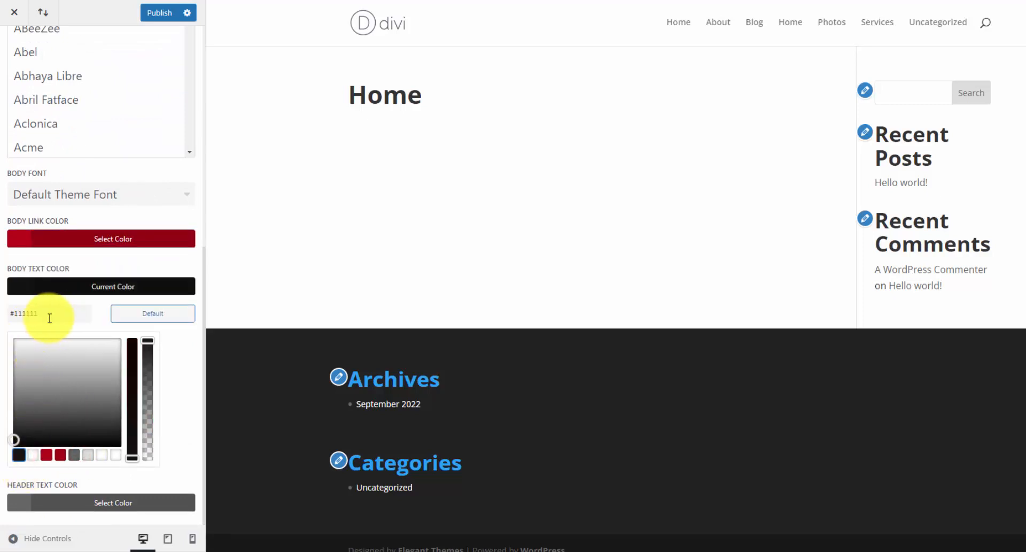
pyautogui.click(92, 501)
pyautogui.click(18, 502)
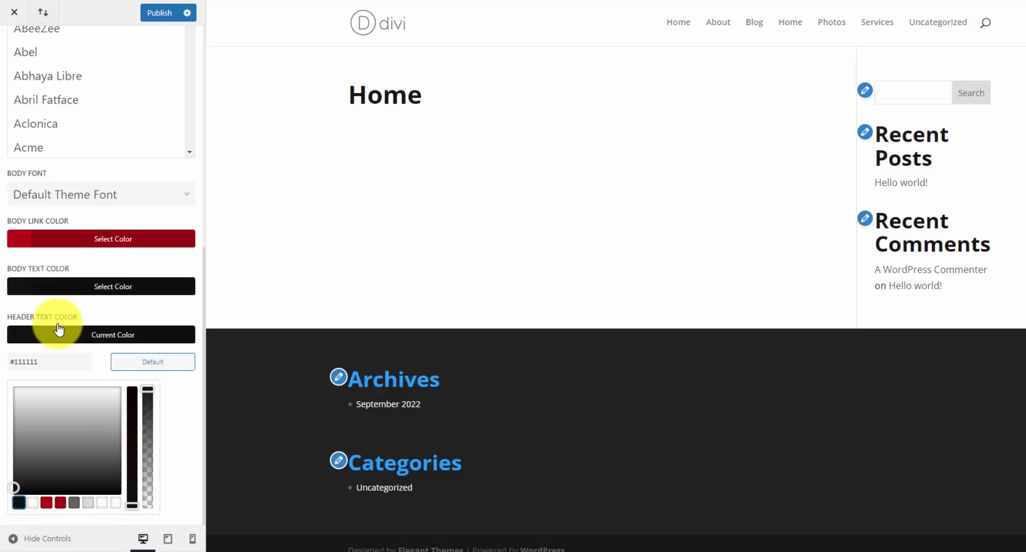
pyautogui.scroll(3, 122, 307)
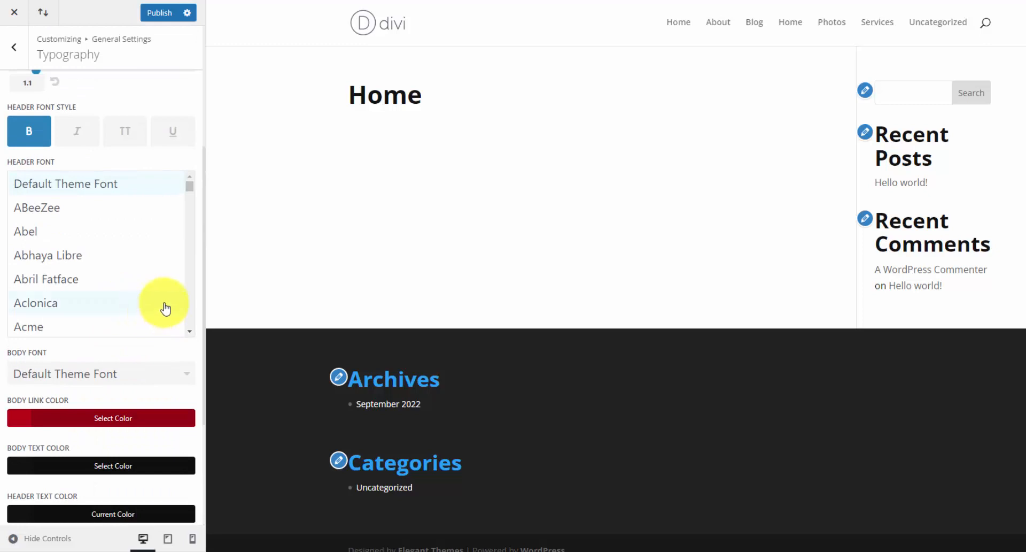
pyautogui.scroll(4, 160, 298)
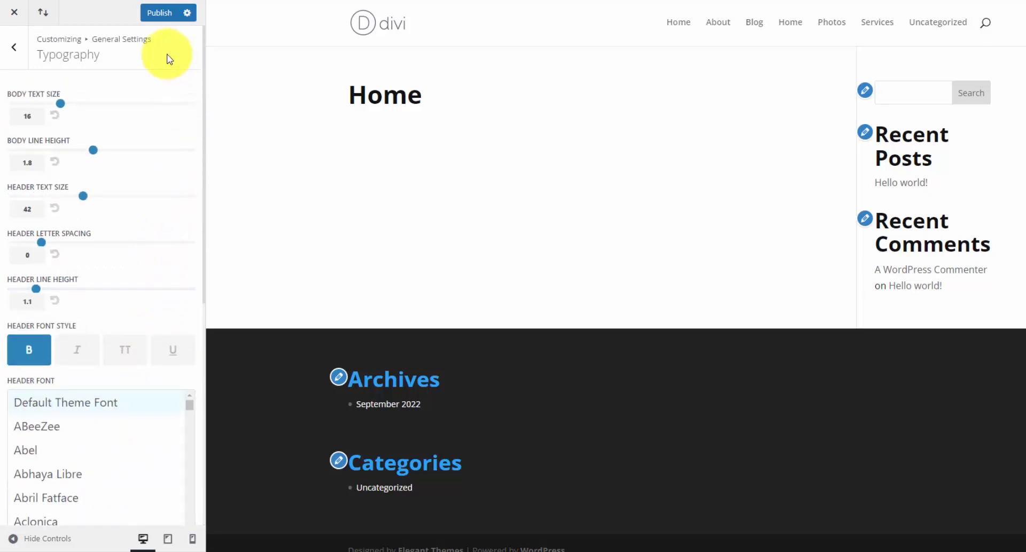
pyautogui.click(23, 49)
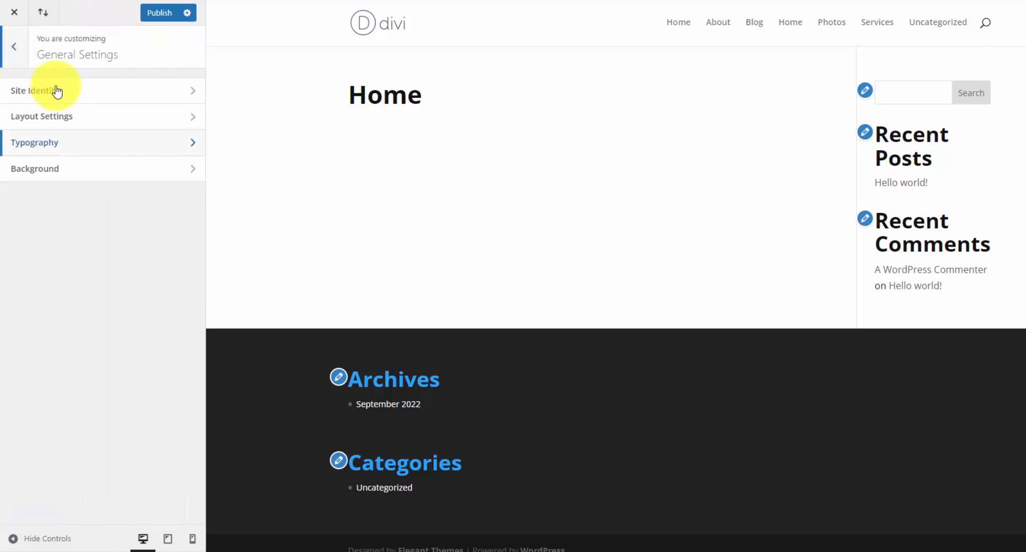
# - In Buttons Style, give buttons white text on a fully opaque red background
pyautogui.click(20, 54)
pyautogui.click(143, 224)
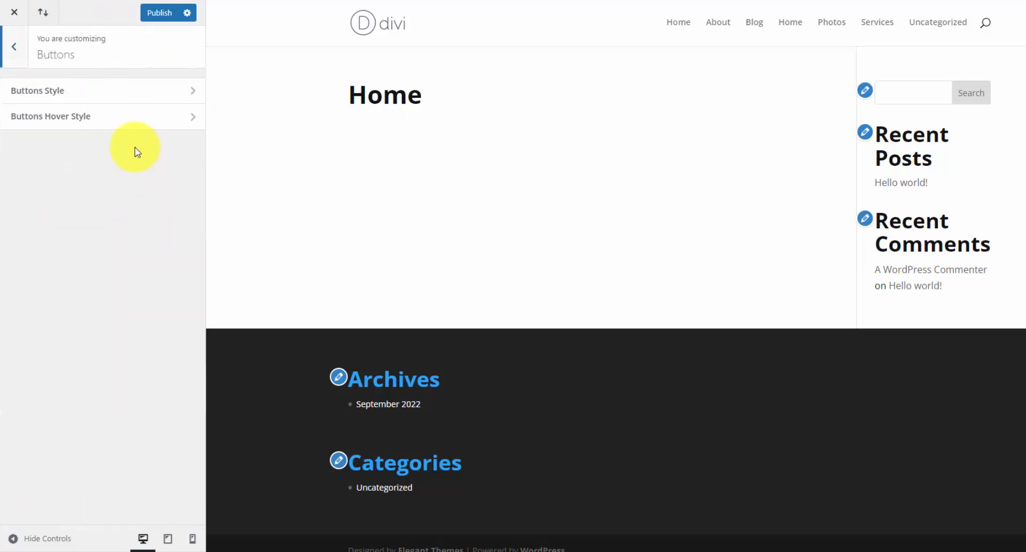
pyautogui.click(170, 96)
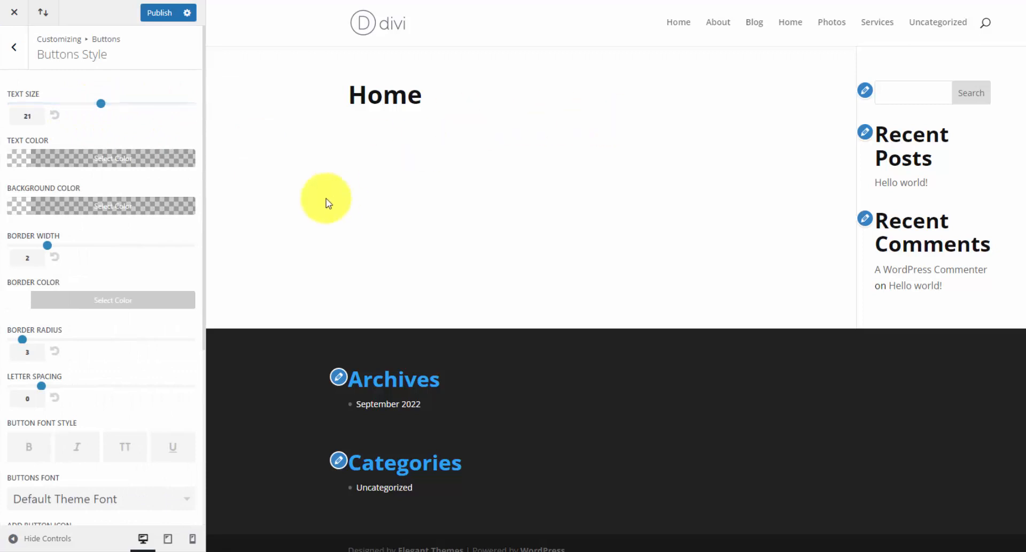
pyautogui.click(77, 162)
pyautogui.click(30, 326)
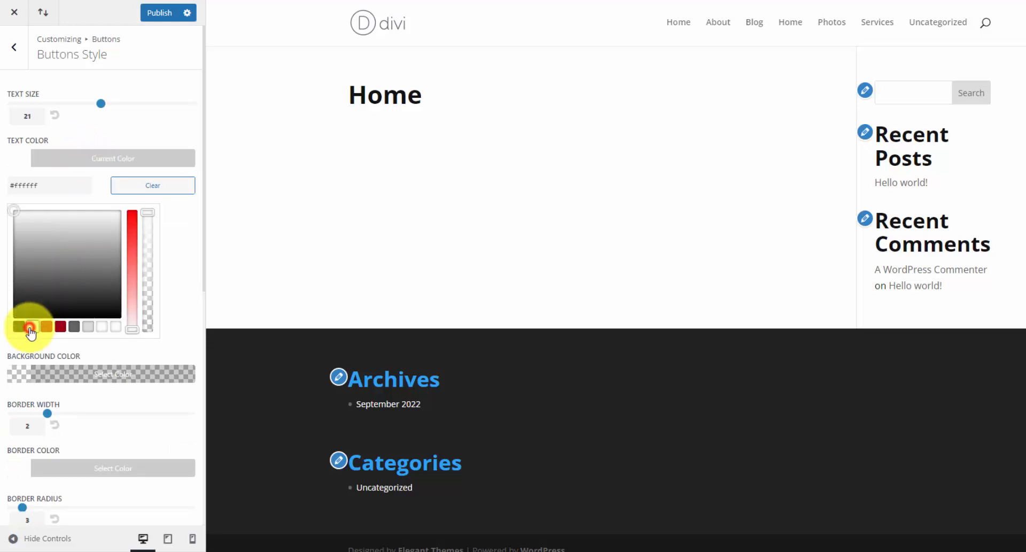
pyautogui.click(81, 156)
pyautogui.click(90, 205)
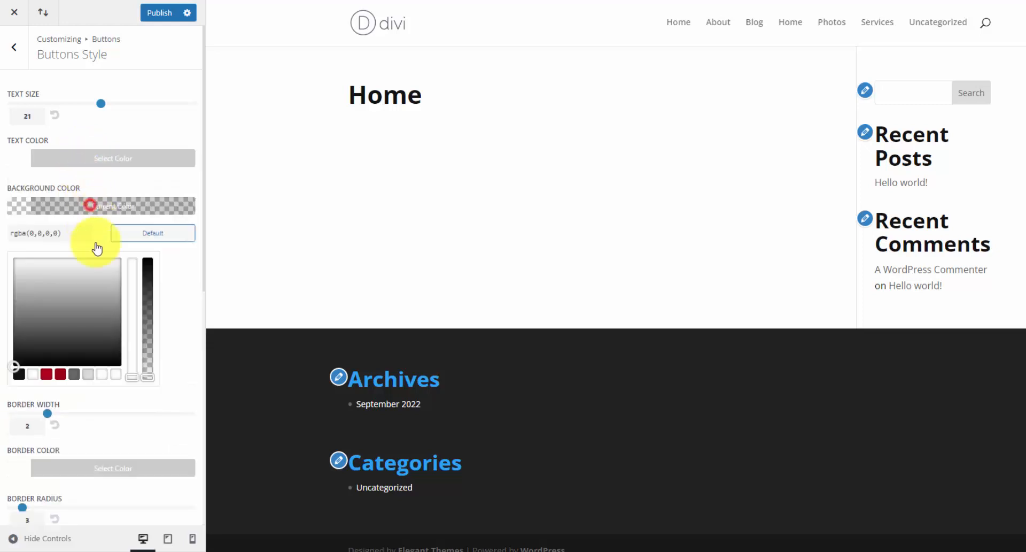
pyautogui.click(46, 374)
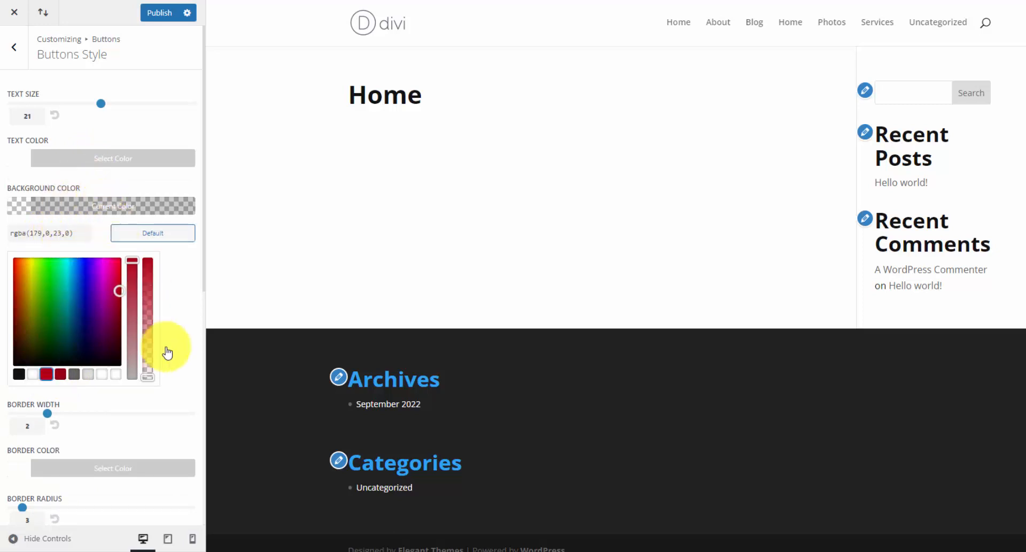
pyautogui.moveTo(154, 378); pyautogui.dragTo(143, 260)
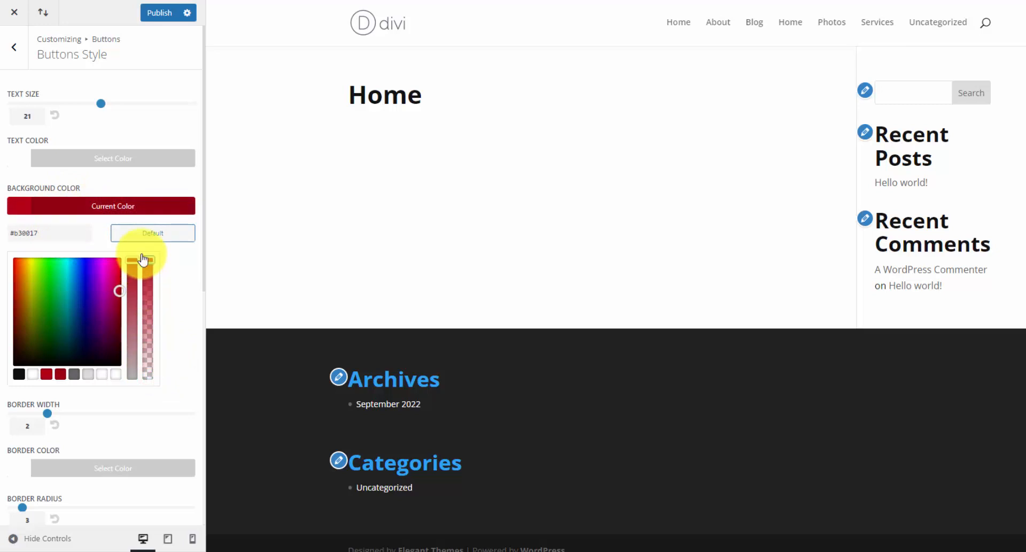
pyautogui.click(82, 206)
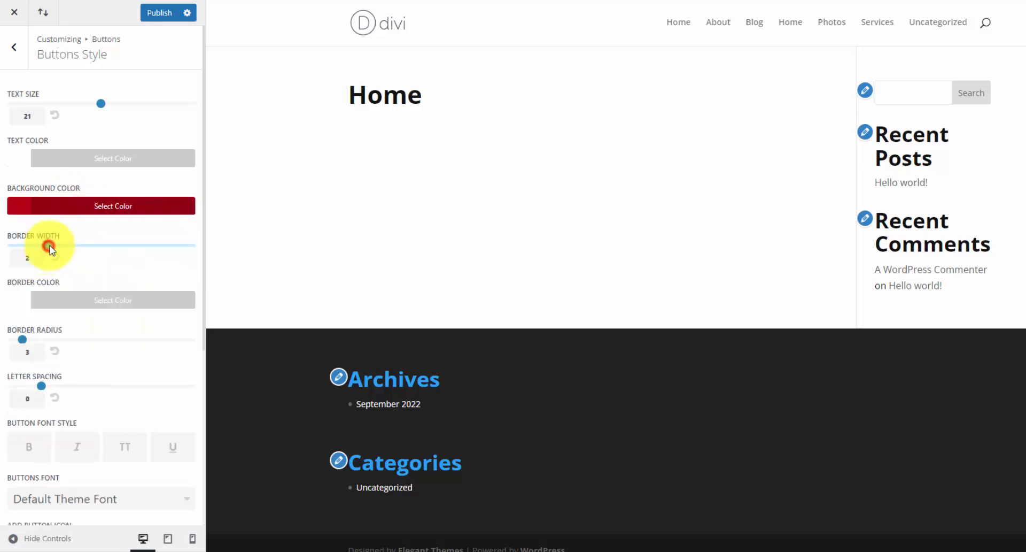
# - Set a width-3 red button border with 0 corner radius and bold uppercase text
pyautogui.moveTo(49, 247); pyautogui.dragTo(62, 245)
pyautogui.click(103, 298)
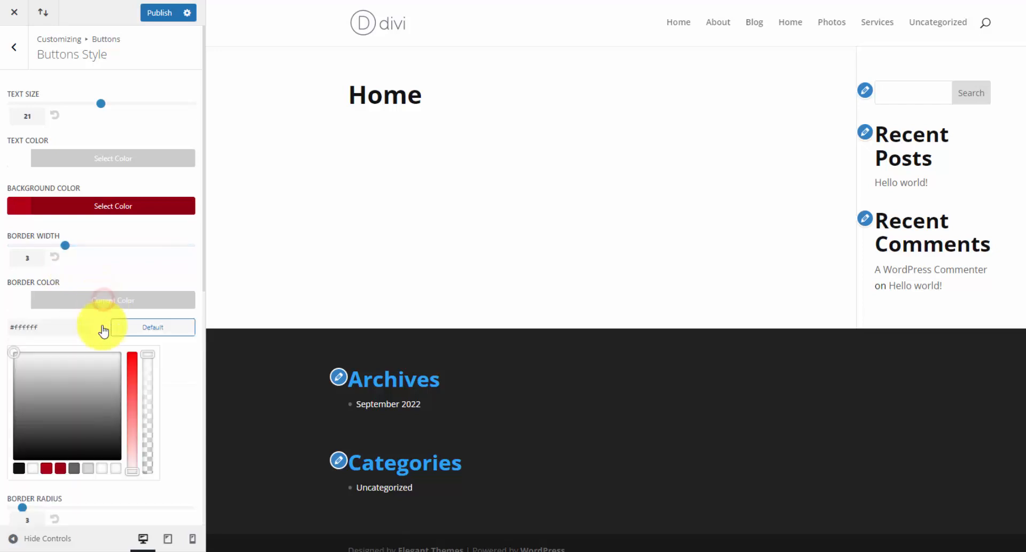
pyautogui.click(61, 468)
pyautogui.moveTo(23, 352)
pyautogui.mouseDown()
pyautogui.moveTo(47, 353)
pyautogui.moveTo(13, 344)
pyautogui.mouseUp()
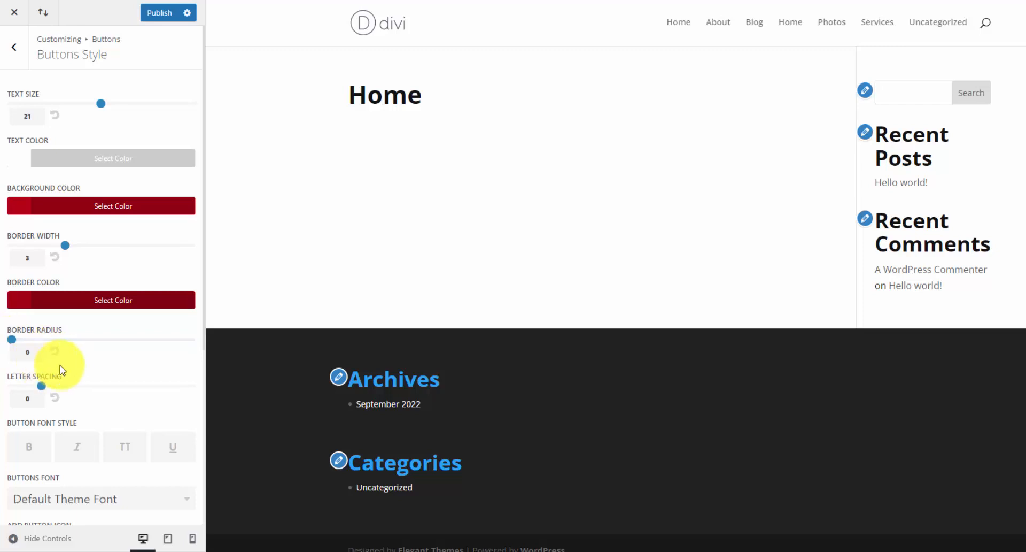
pyautogui.scroll(-2, 56, 369)
pyautogui.click(32, 385)
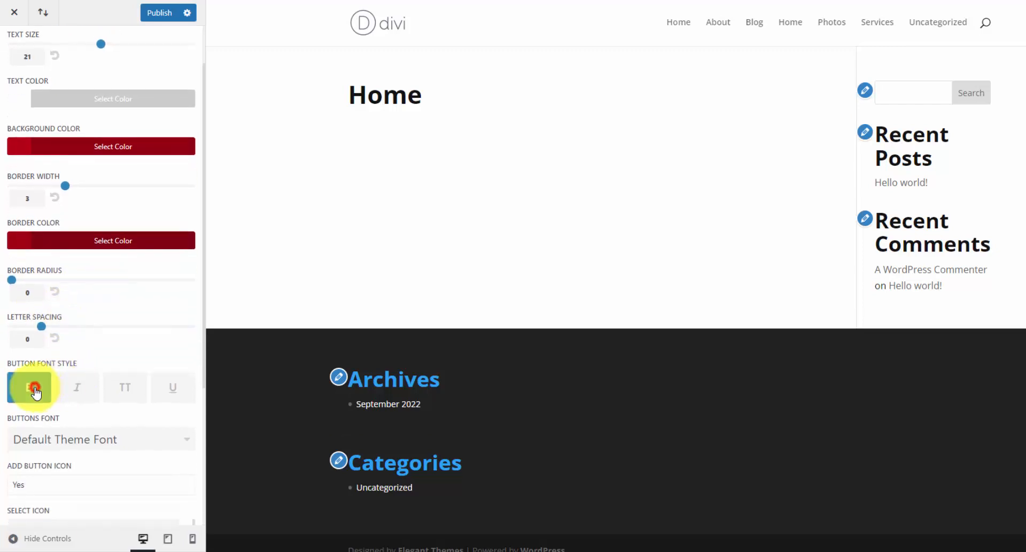
pyautogui.click(118, 392)
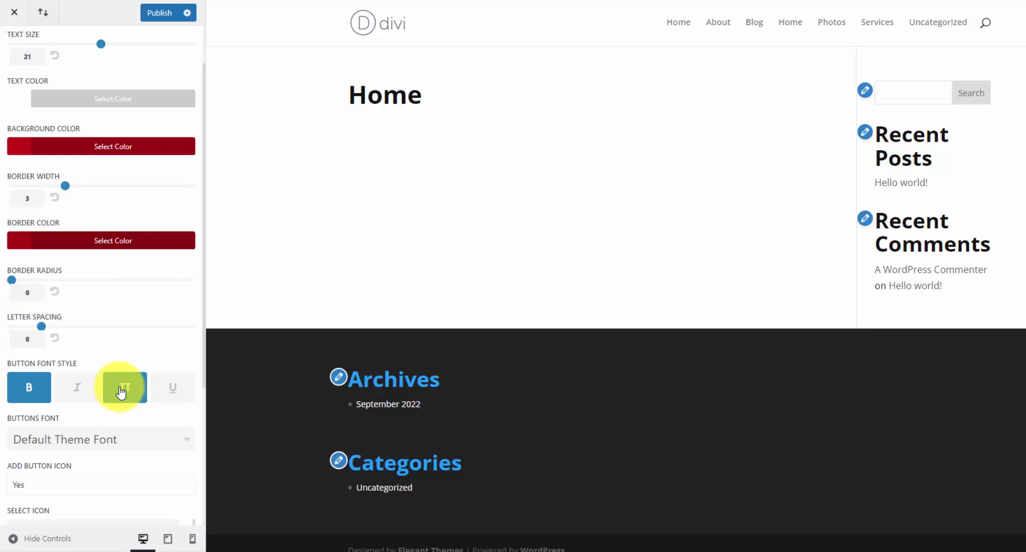
pyautogui.scroll(-6, 121, 393)
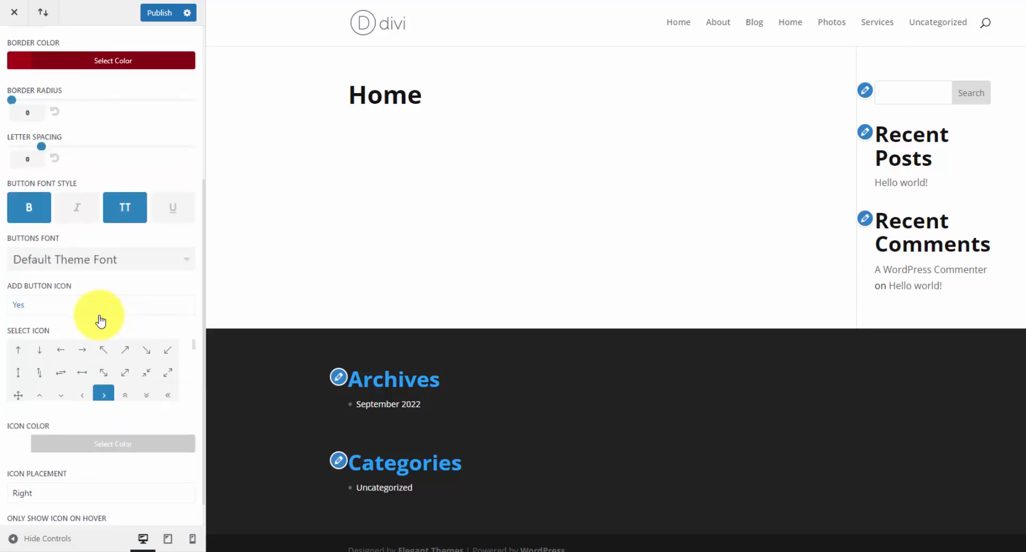
pyautogui.scroll(-2, 106, 354)
pyautogui.scroll(2, 110, 353)
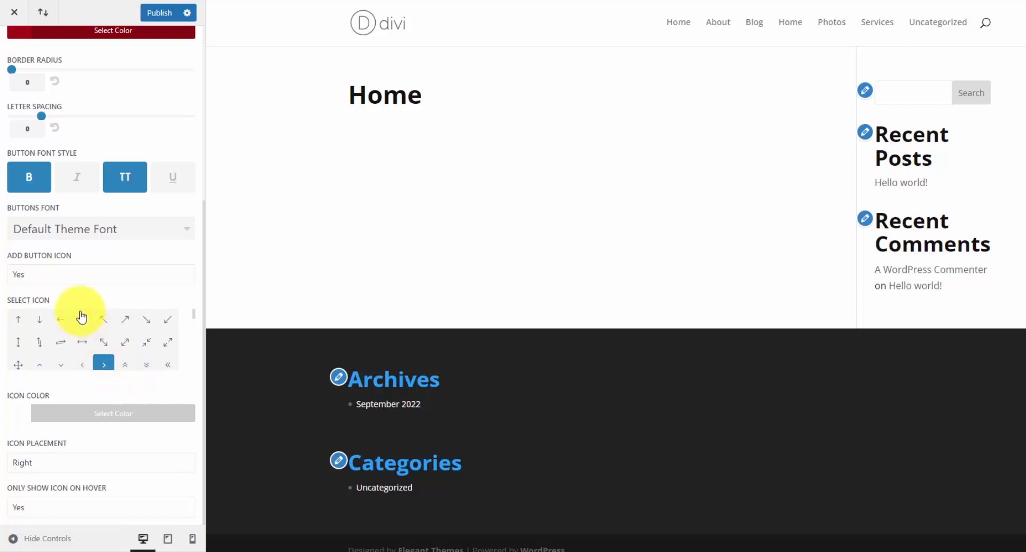
pyautogui.scroll(-5, 110, 334)
pyautogui.scroll(8, 113, 337)
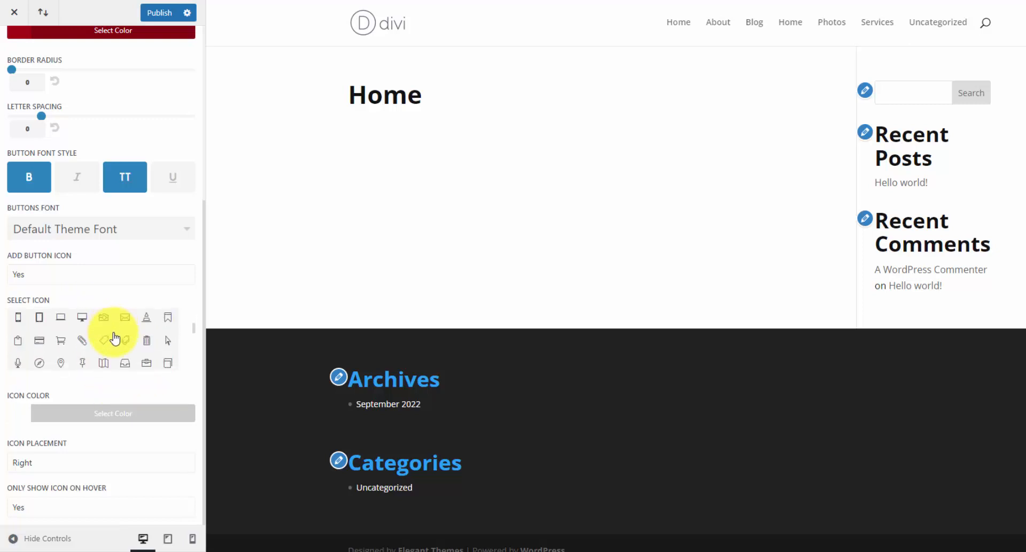
pyautogui.click(16, 56)
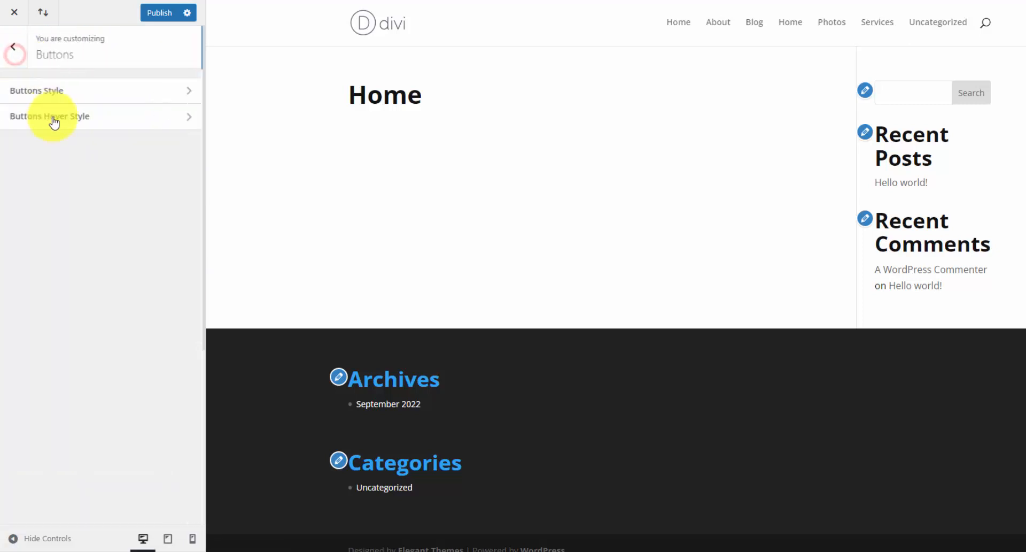
# - Give the button hover style white text, an opaque red background and red border, then publish
pyautogui.click(60, 116)
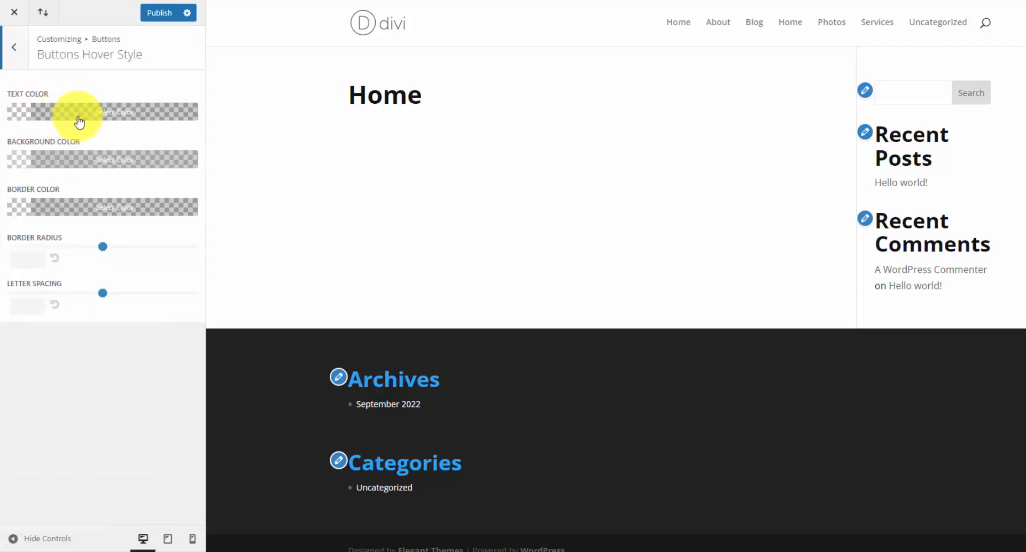
pyautogui.click(115, 114)
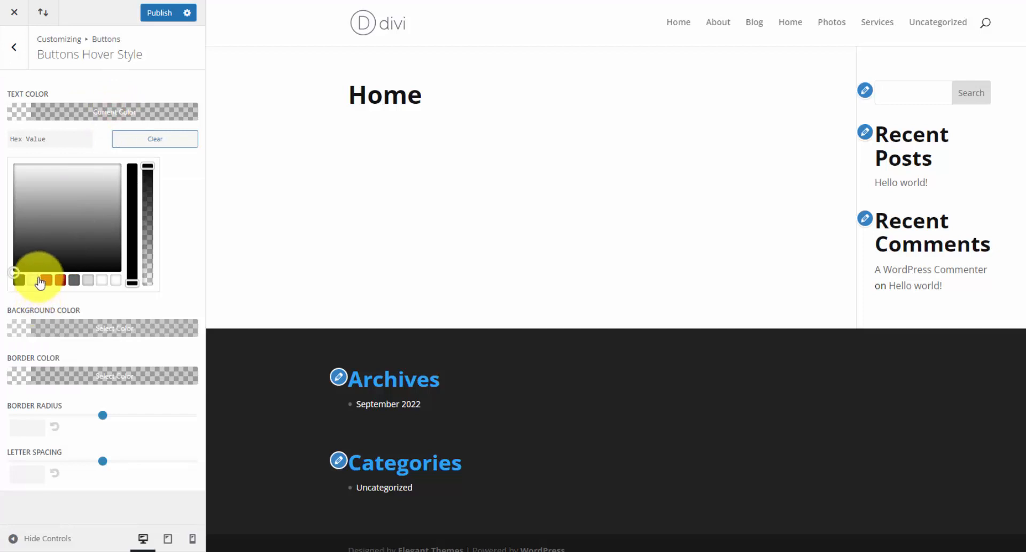
pyautogui.click(33, 280)
pyautogui.click(93, 122)
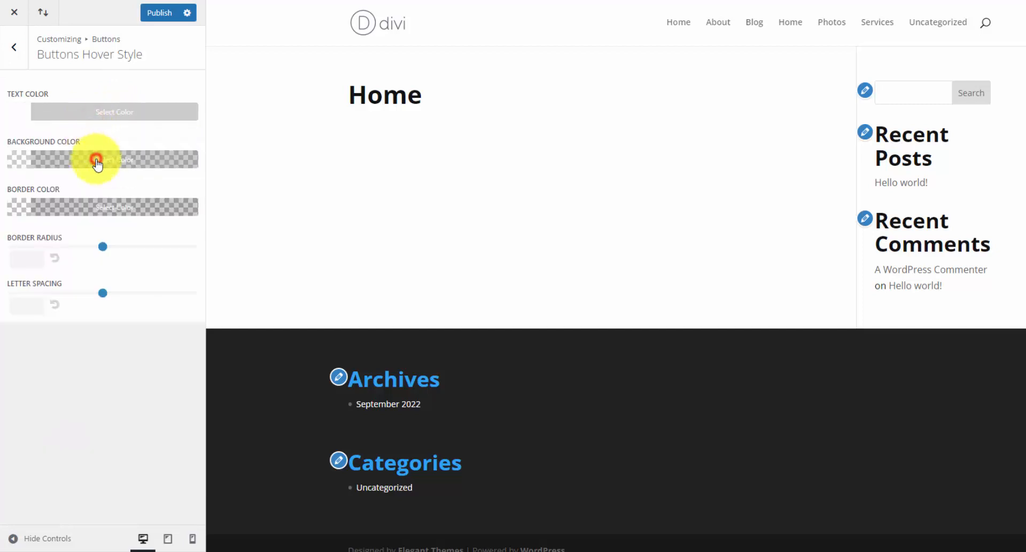
pyautogui.click(94, 159)
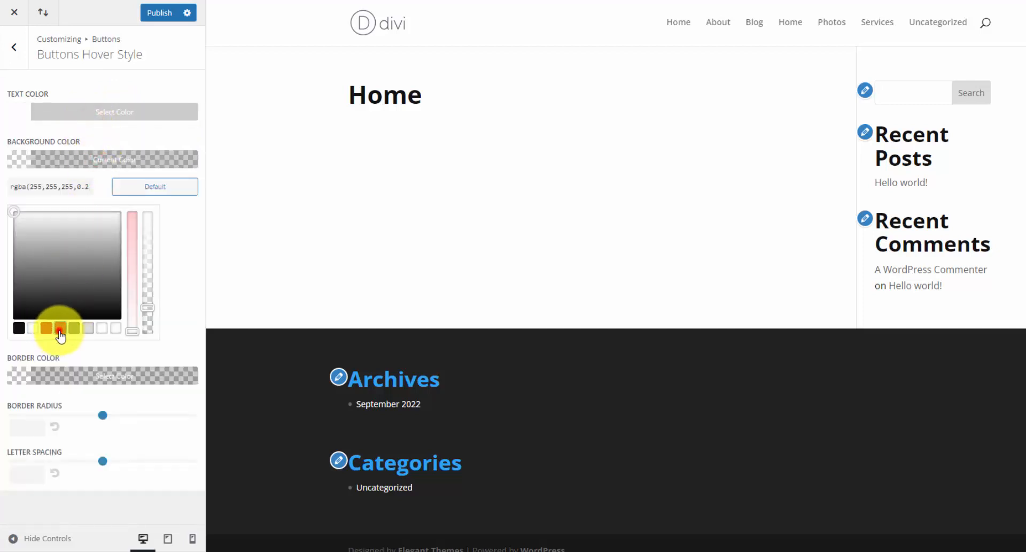
pyautogui.click(59, 329)
pyautogui.moveTo(151, 304); pyautogui.dragTo(146, 213)
pyautogui.click(142, 206)
pyautogui.click(60, 375)
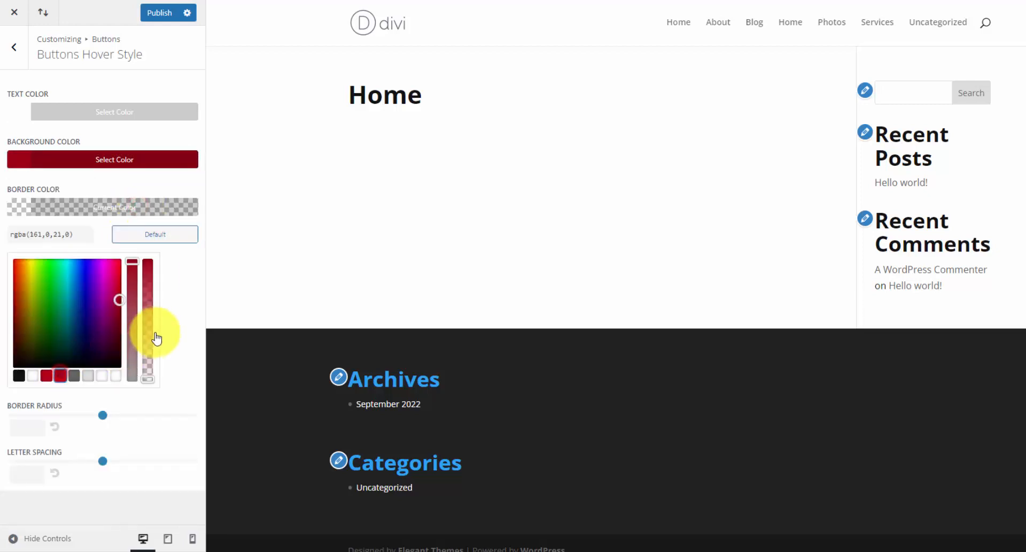
pyautogui.moveTo(148, 378); pyautogui.dragTo(151, 246)
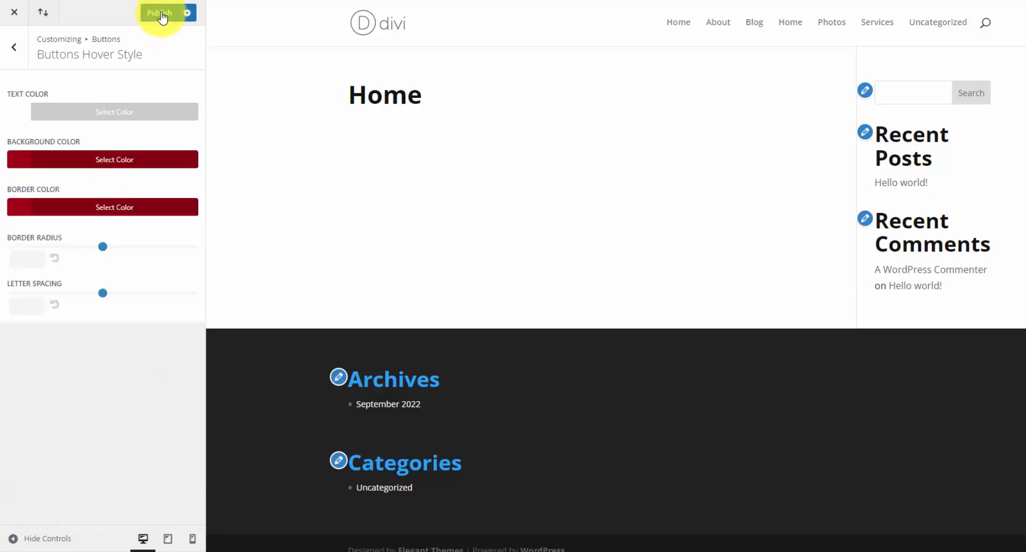
pyautogui.click(160, 13)
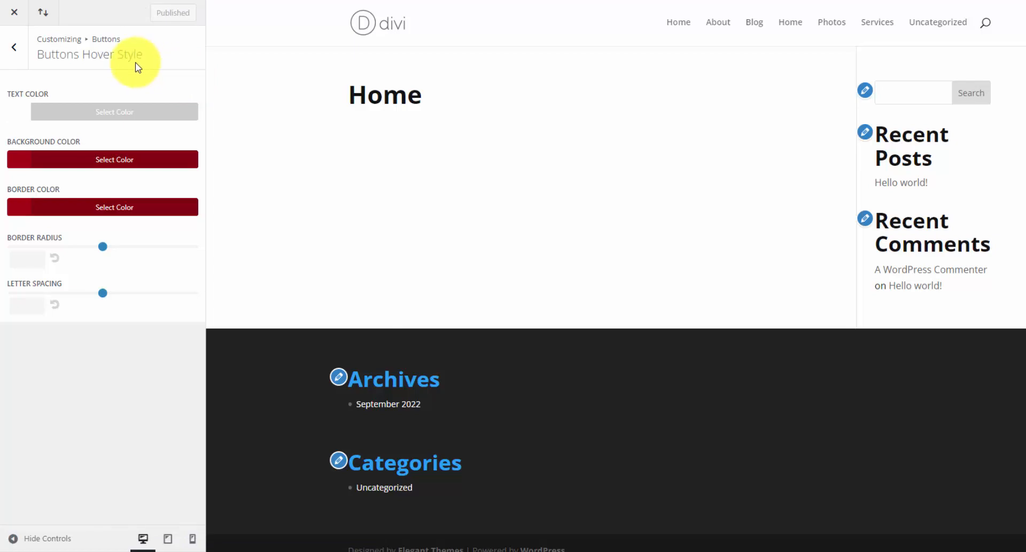
# - Leave the Customizer, open Divi Theme Builder, and reveal the Add Global Header options on the Default Website Template
pyautogui.click(20, 13)
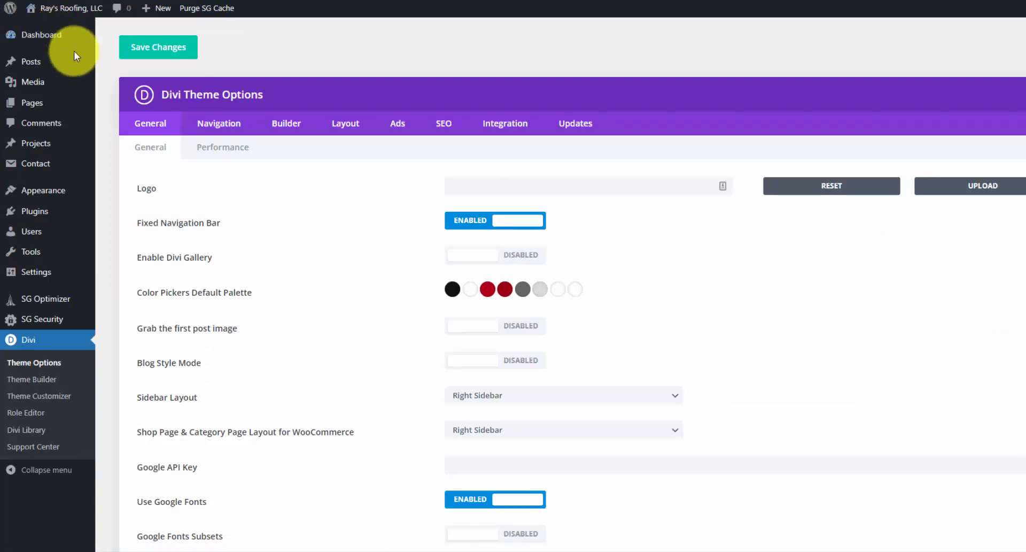
pyautogui.click(46, 385)
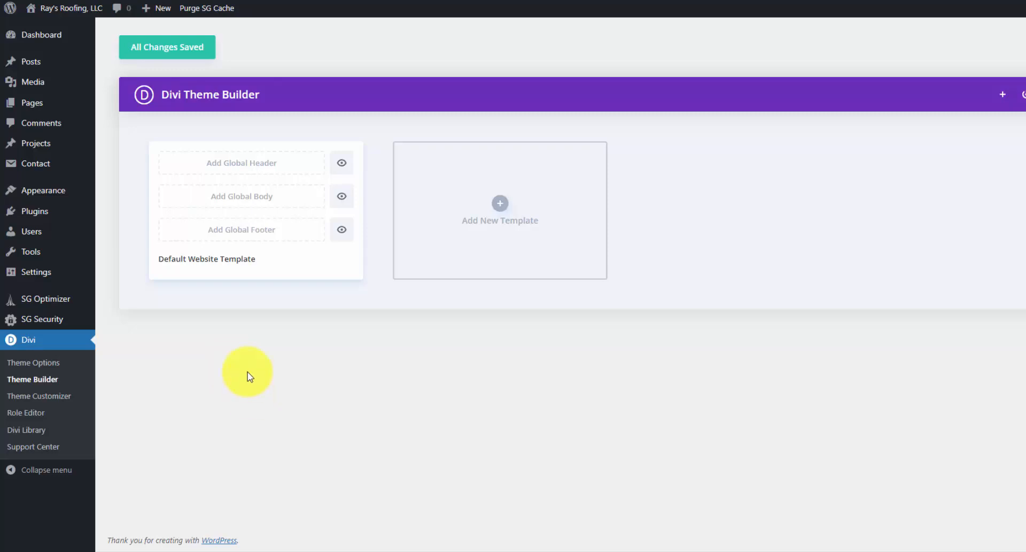
pyautogui.click(266, 167)
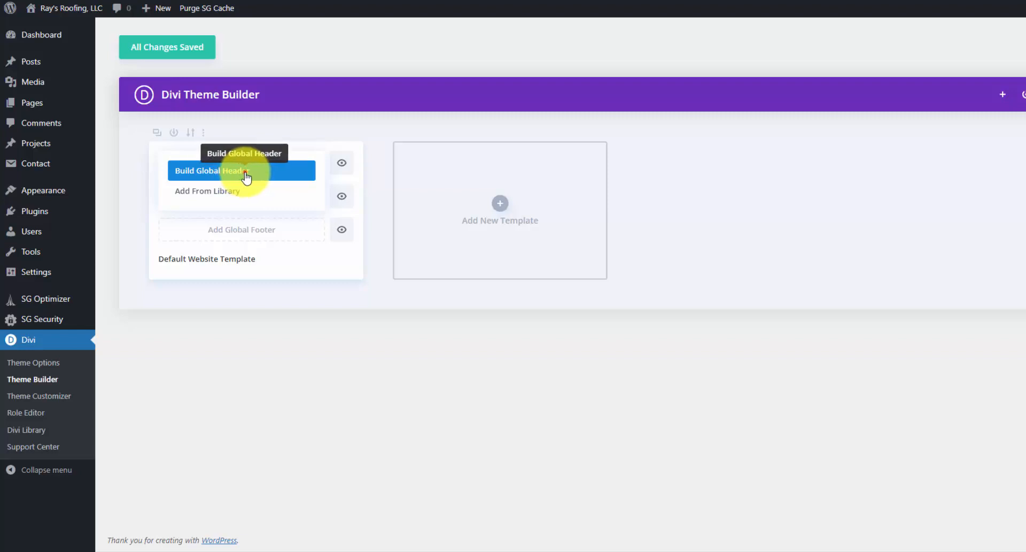
# - Build a Global Header, dismiss the welcome message, and return to the Theme Builder via Discard & Exit
pyautogui.click(245, 174)
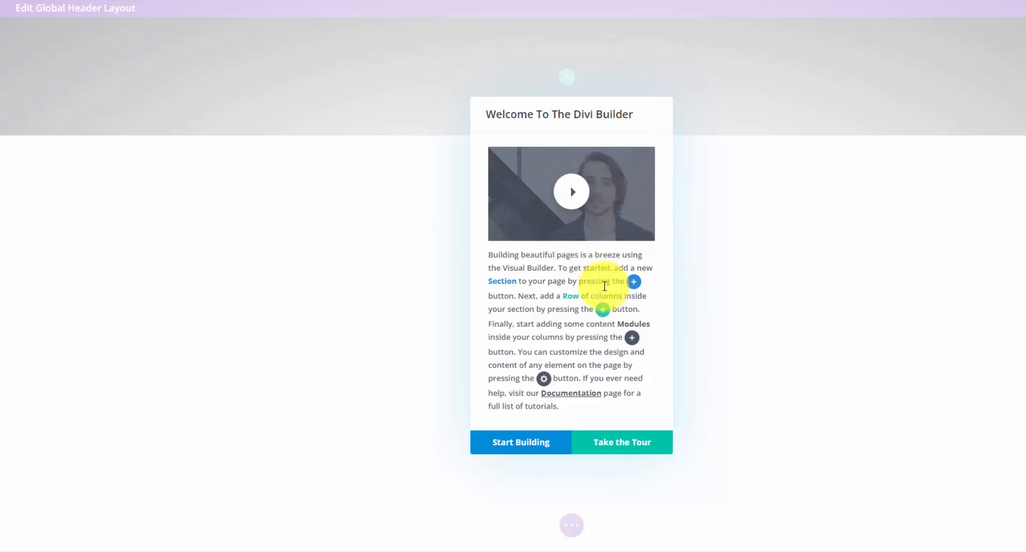
pyautogui.click(529, 445)
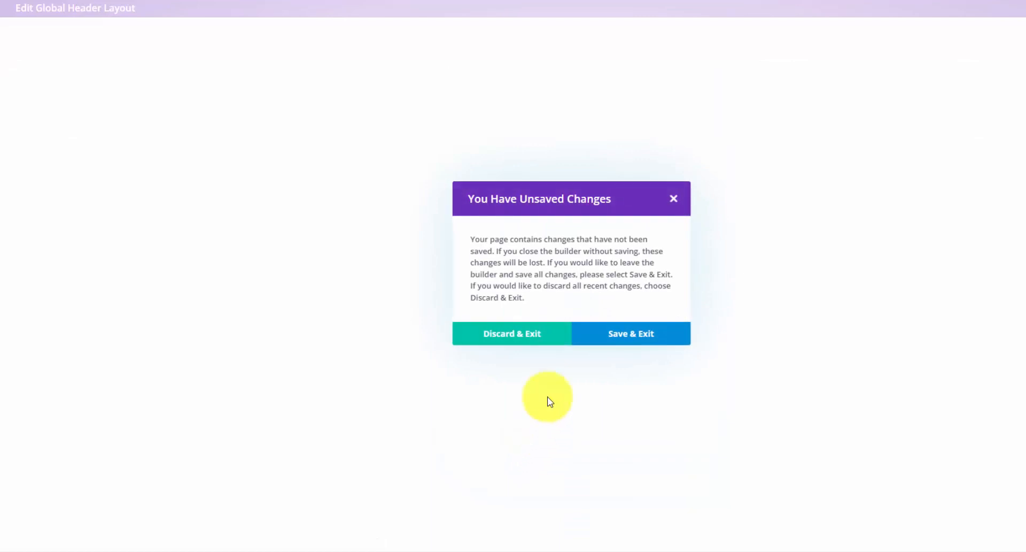
pyautogui.click(520, 338)
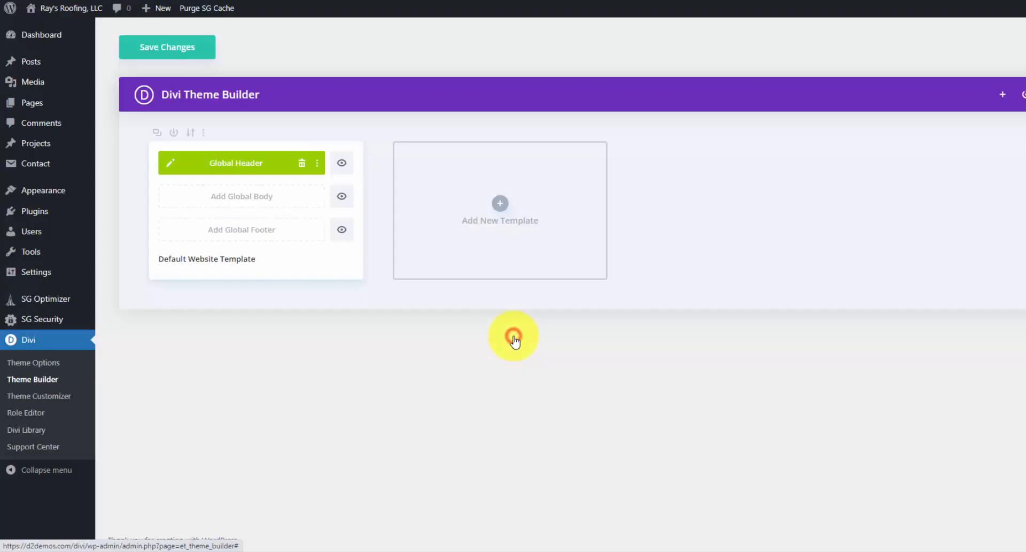
# - Edit the Global Header, insert an empty 1/3 + 2/3 two-column row, and open the section settings
pyautogui.click(171, 168)
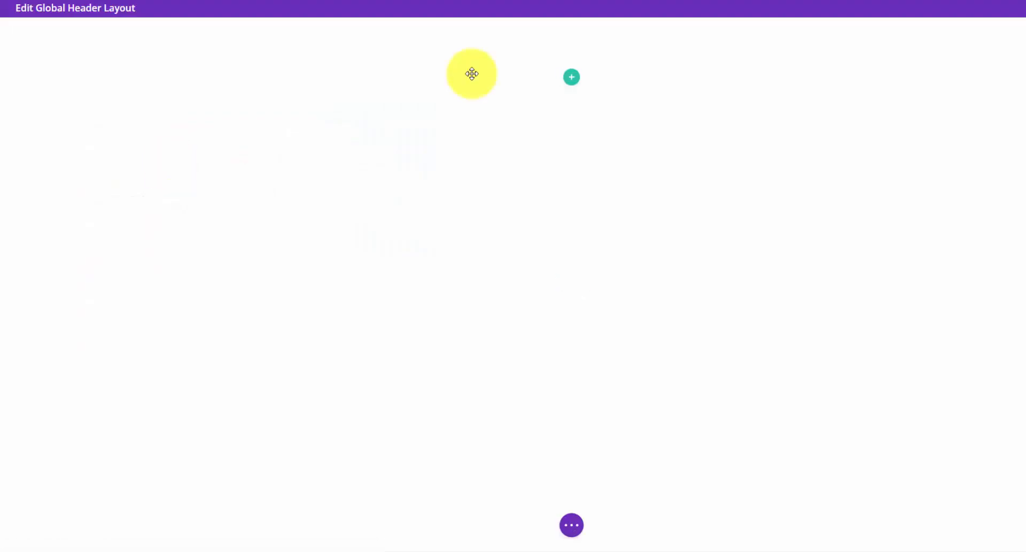
pyautogui.click(573, 80)
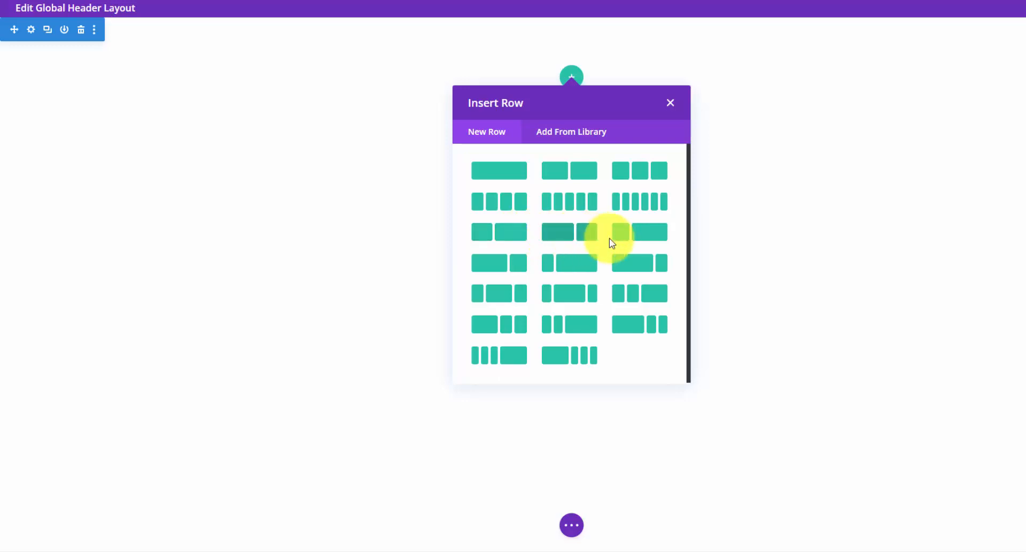
pyautogui.click(512, 237)
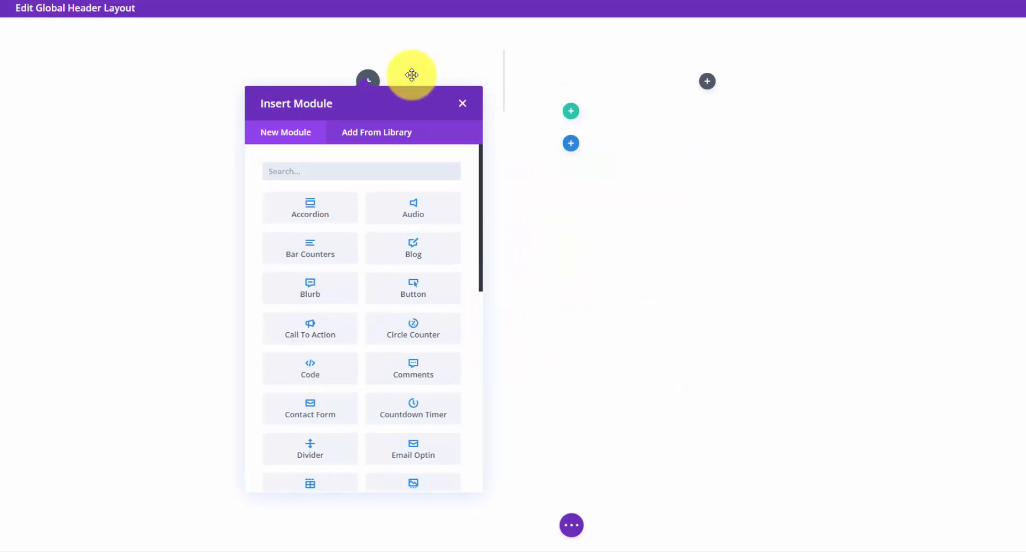
pyautogui.click(230, 92)
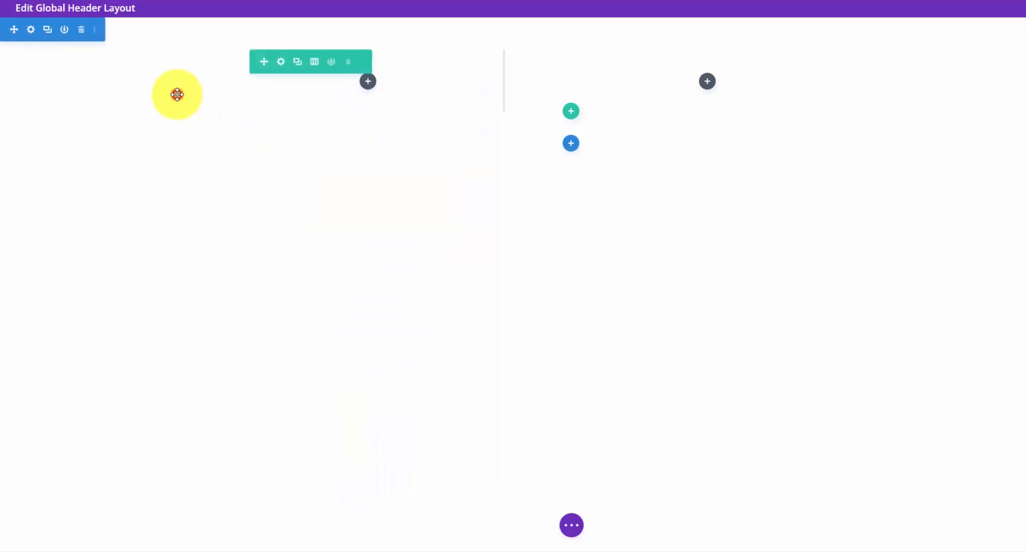
pyautogui.click(32, 30)
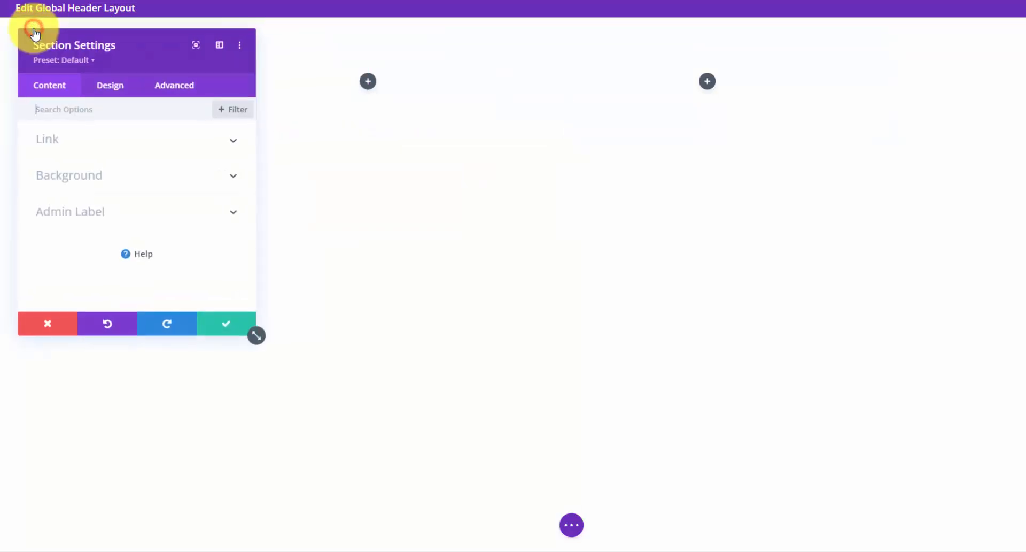
# - Give the header section a red #b30017 background
pyautogui.click(232, 178)
pyautogui.scroll(-3, 219, 185)
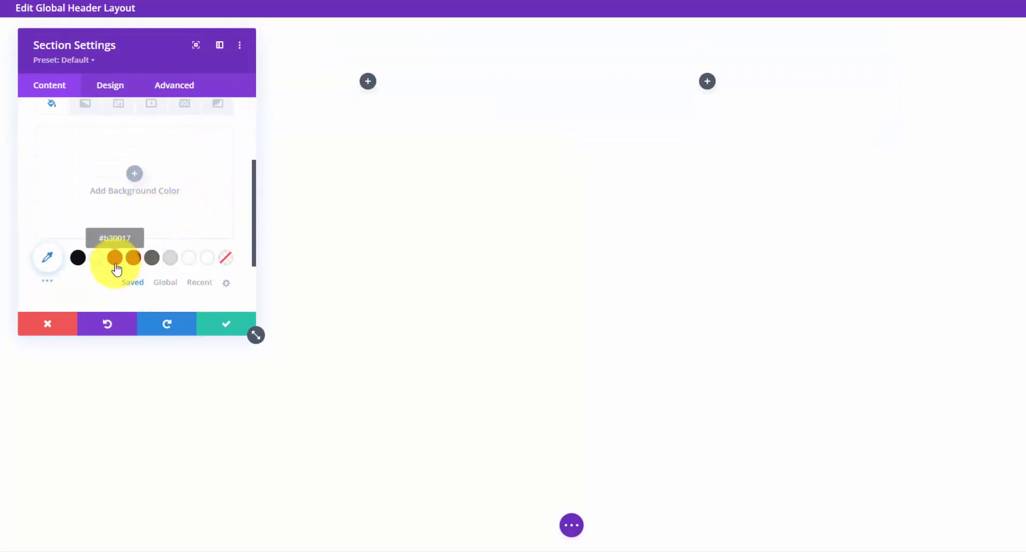
pyautogui.click(115, 259)
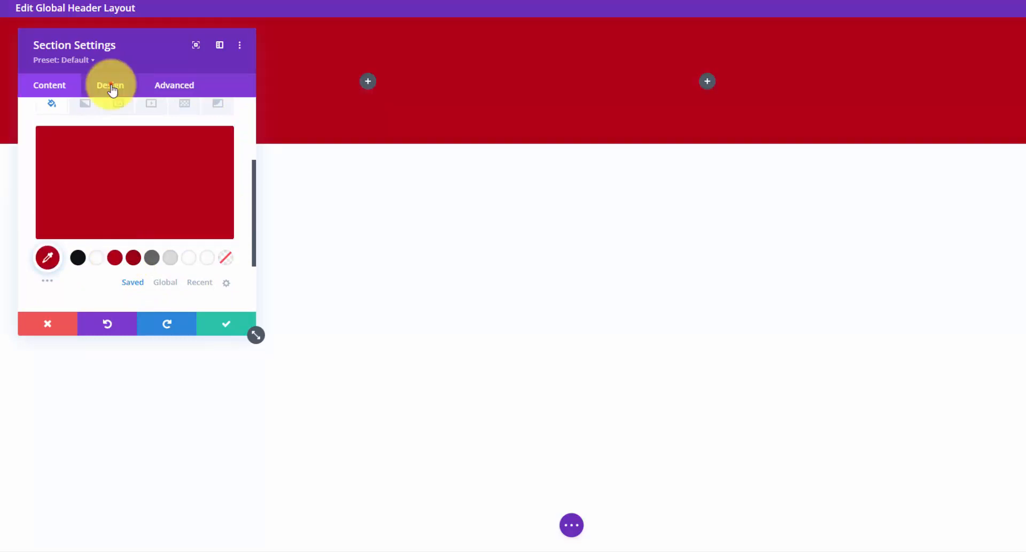
# - Set the section's top and bottom padding to 10px
pyautogui.click(111, 87)
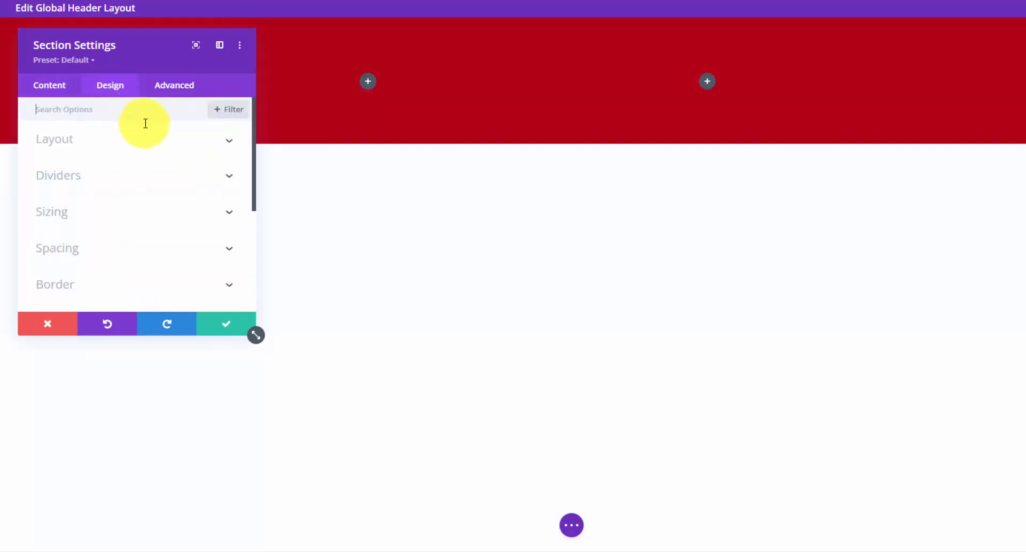
pyautogui.click(229, 248)
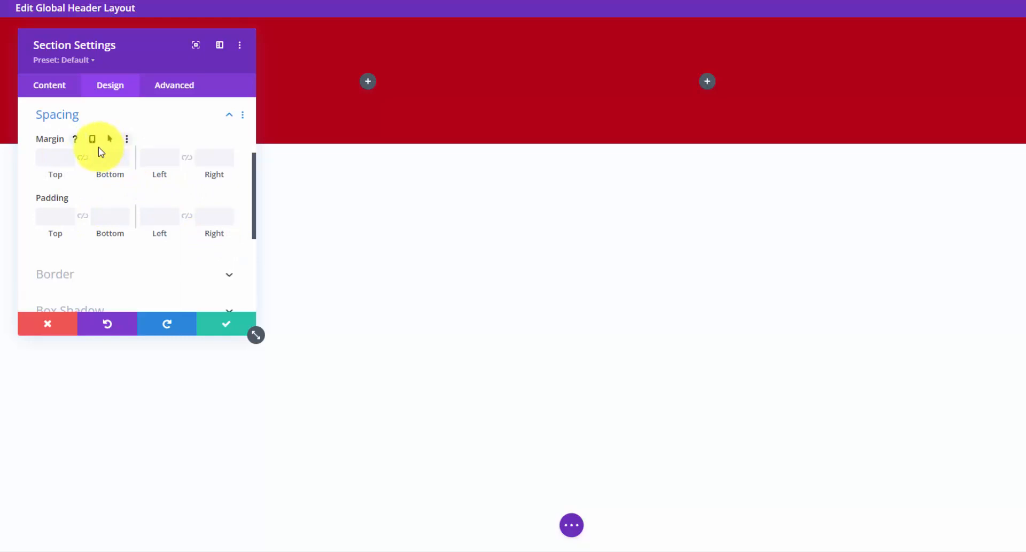
pyautogui.click(54, 216)
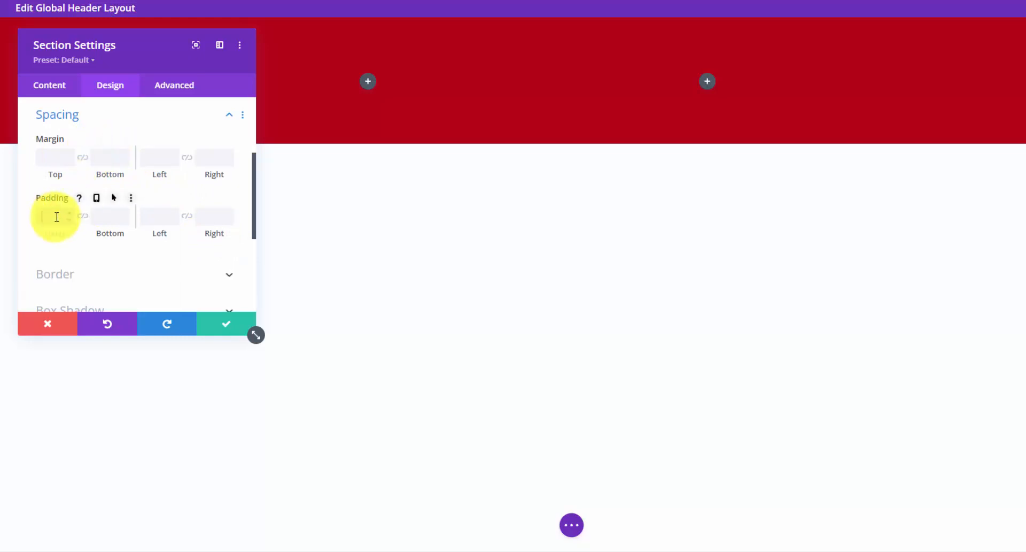
pyautogui.write('10px')
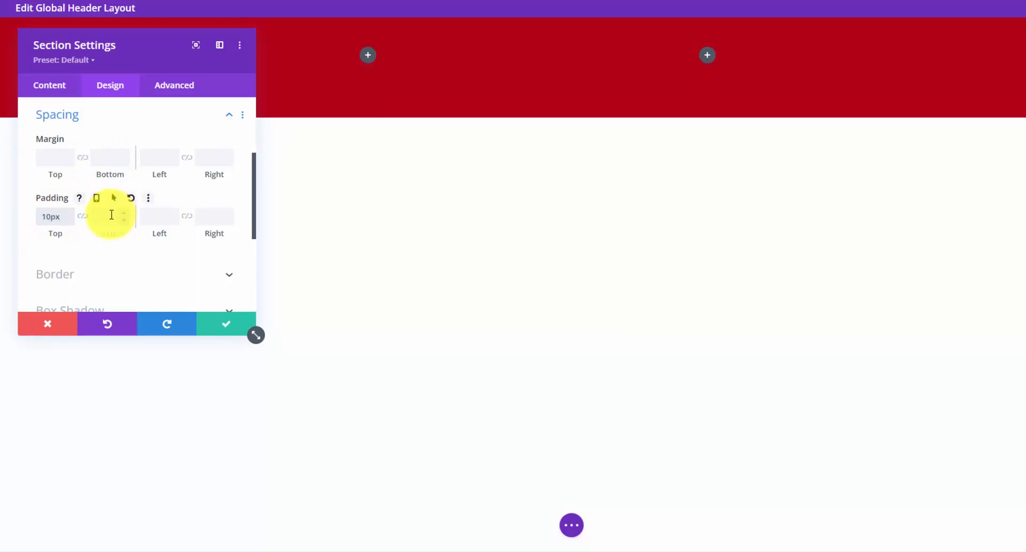
pyautogui.click(112, 214)
pyautogui.write('10px')
pyautogui.click(82, 216)
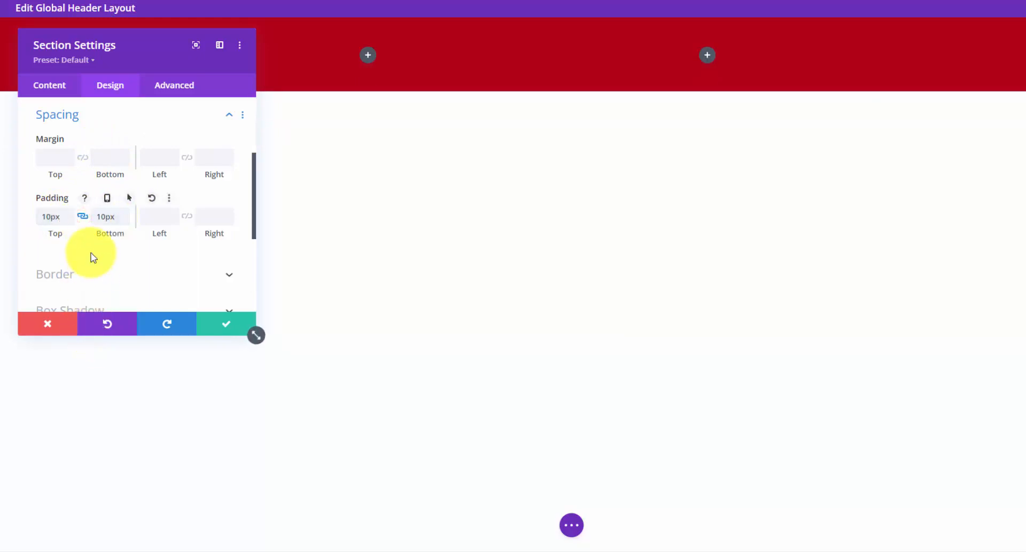
pyautogui.click(124, 212)
pyautogui.click(124, 213)
pyautogui.click(123, 213)
pyautogui.click(124, 219)
pyautogui.click(123, 219)
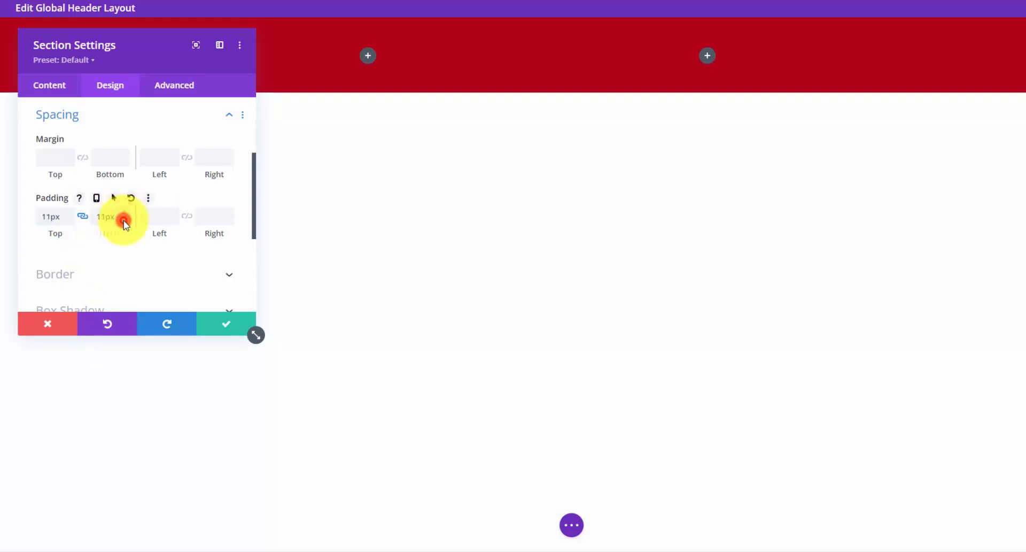
pyautogui.click(124, 220)
pyautogui.click(227, 113)
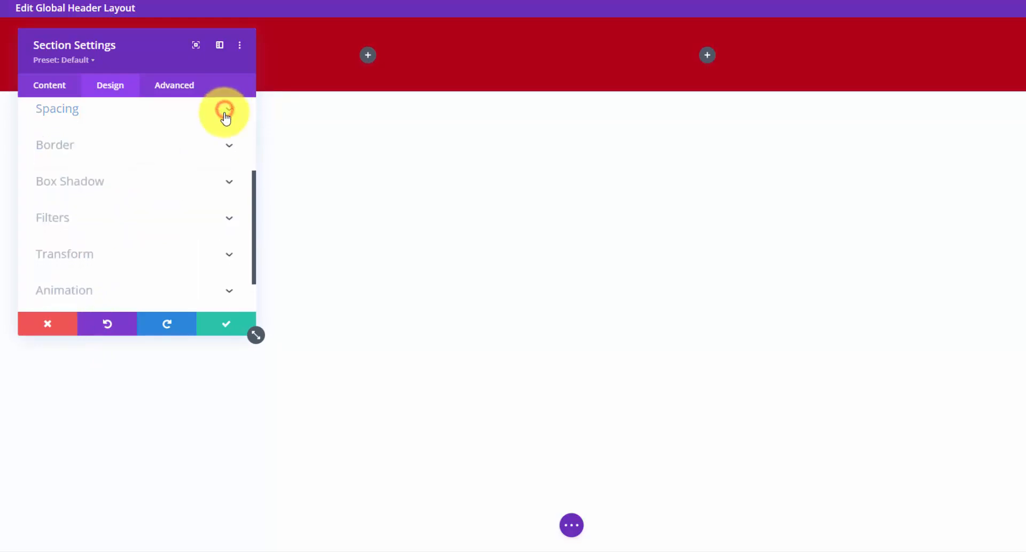
# - Style only the section's bottom border: 4px wide in dark red #a10015
pyautogui.click(229, 145)
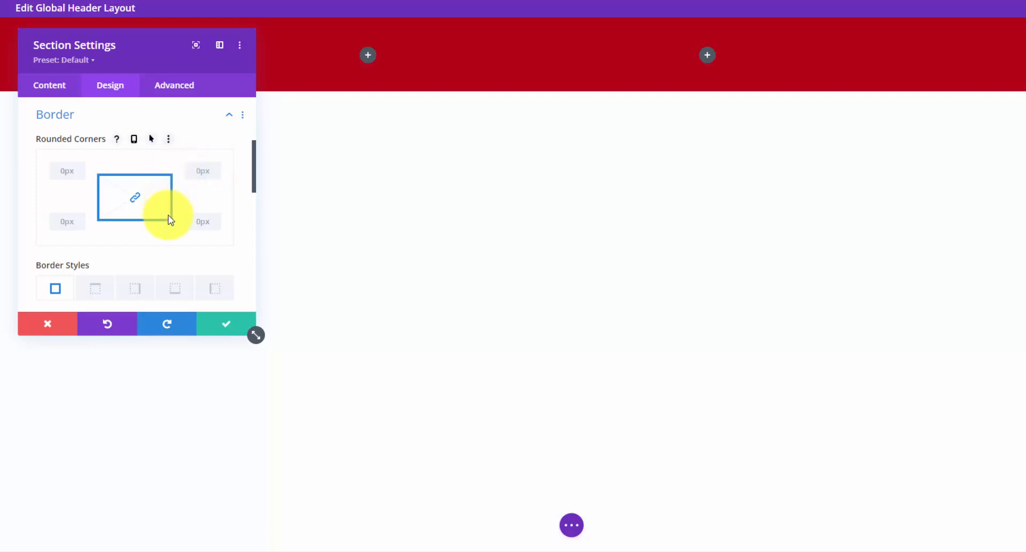
pyautogui.scroll(-1, 151, 247)
pyautogui.click(175, 230)
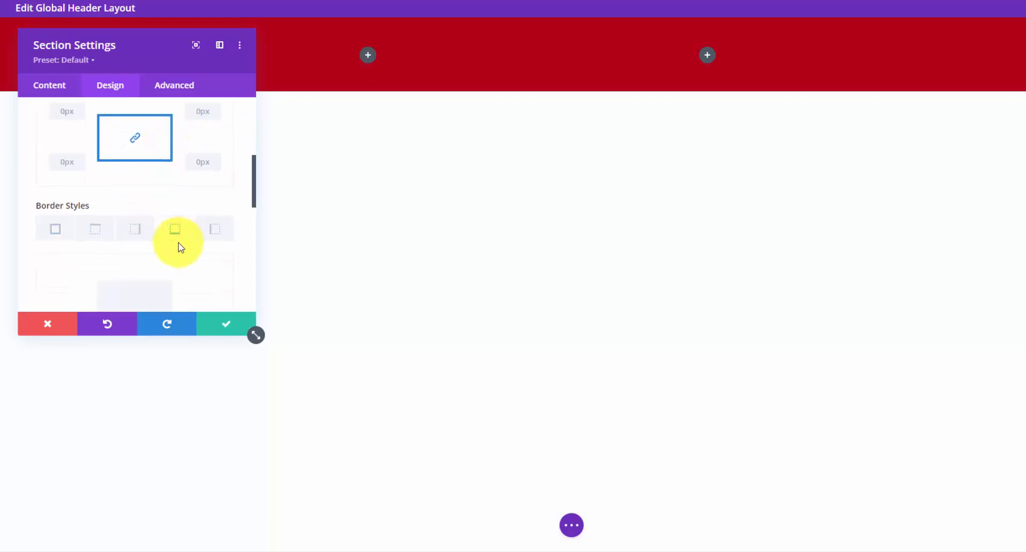
pyautogui.scroll(-3, 178, 246)
pyautogui.scroll(2, 178, 245)
pyautogui.scroll(-1, 178, 246)
pyautogui.scroll(-1, 181, 250)
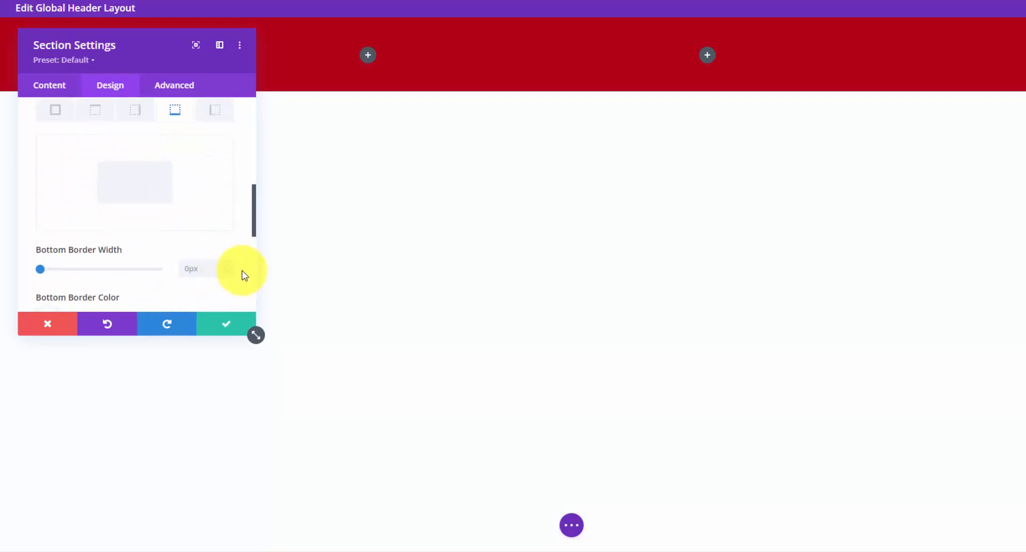
pyautogui.click(229, 264)
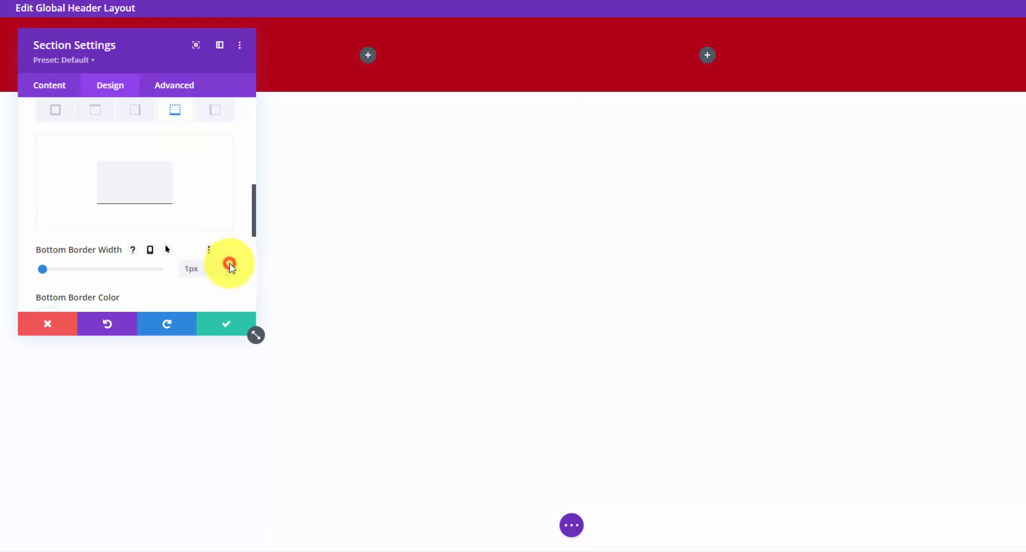
pyautogui.click(230, 264)
pyautogui.click(229, 264)
pyautogui.click(229, 264)
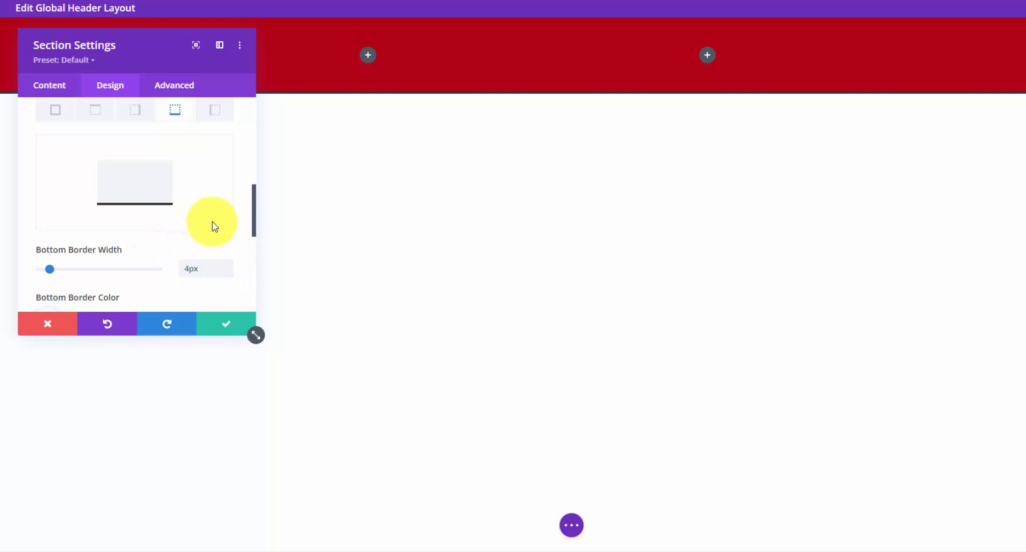
pyautogui.scroll(-2, 150, 214)
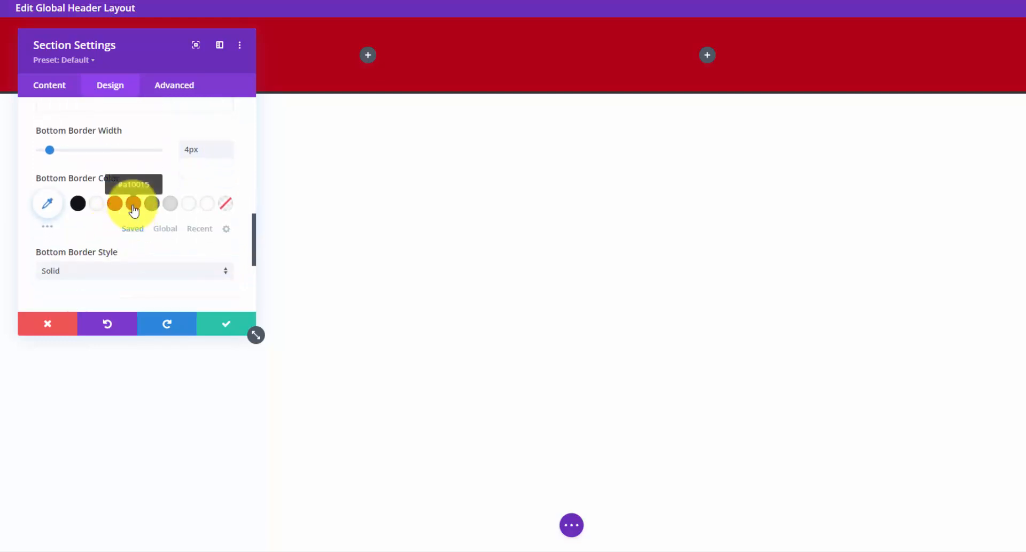
pyautogui.click(133, 204)
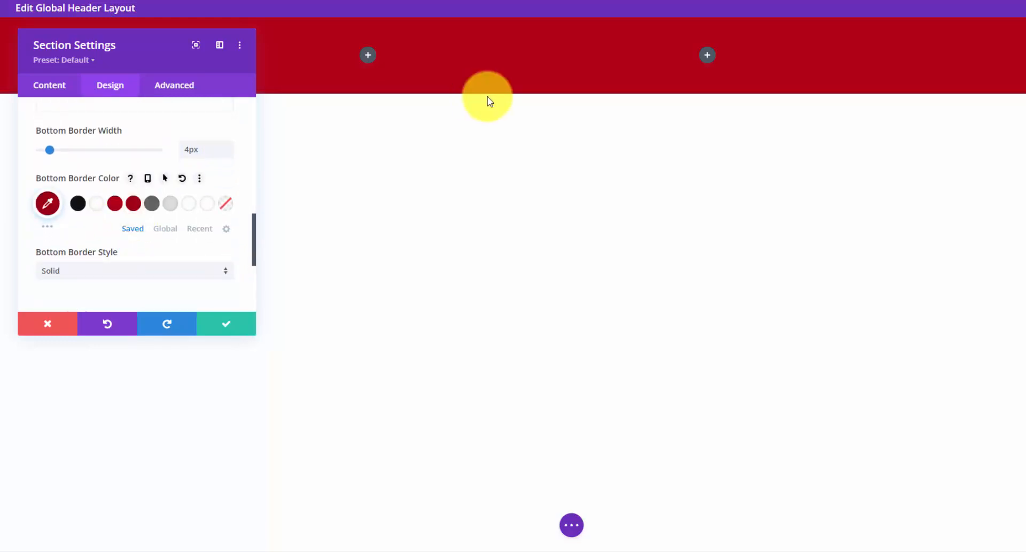
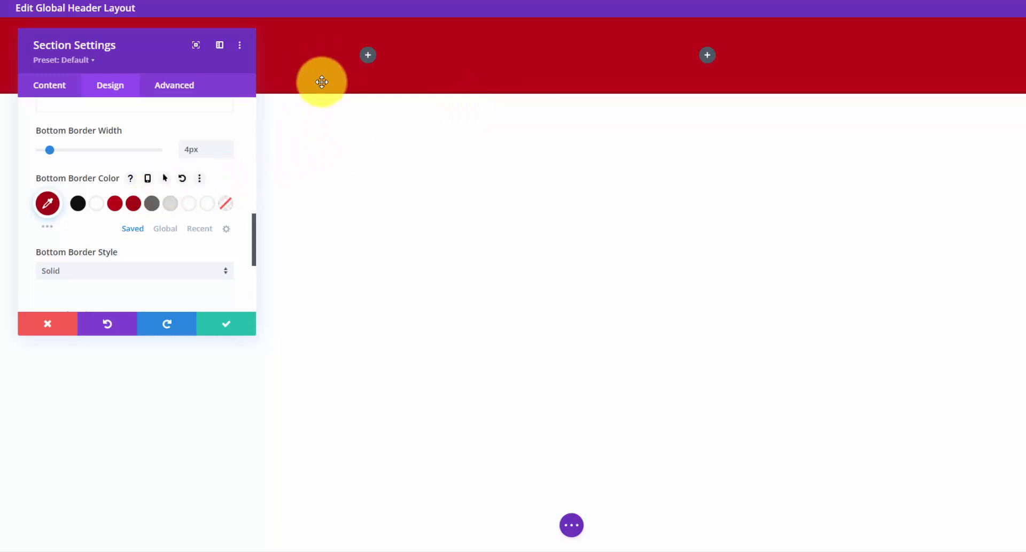
# - Apply the all-around box shadow preset to the red header section
pyautogui.scroll(7, 204, 208)
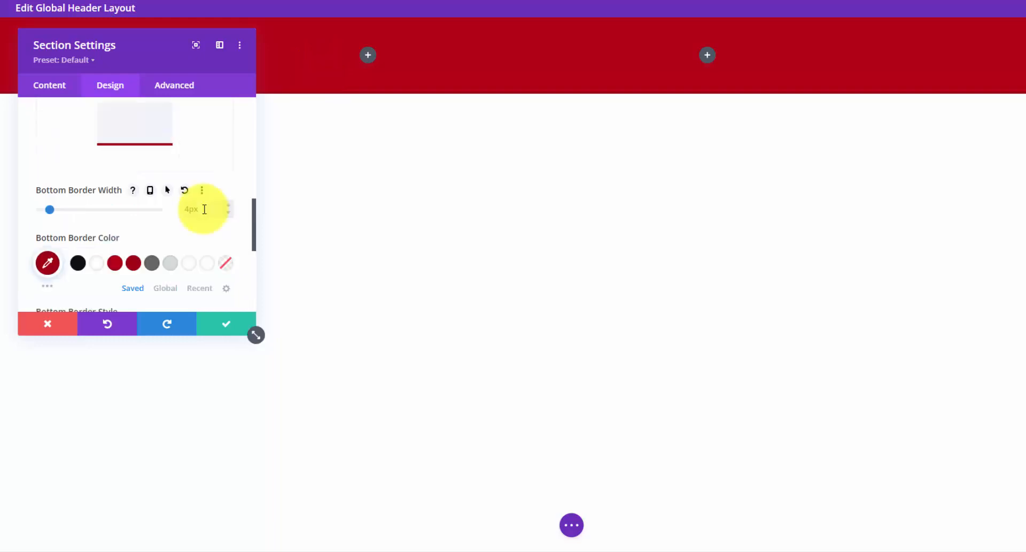
pyautogui.scroll(1, 225, 179)
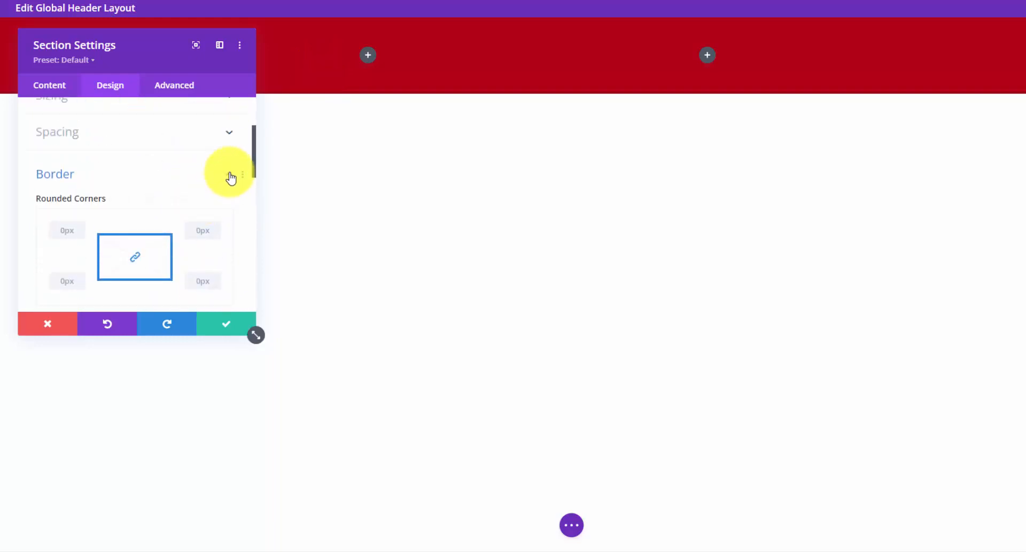
pyautogui.click(229, 172)
pyautogui.click(217, 203)
pyautogui.click(102, 224)
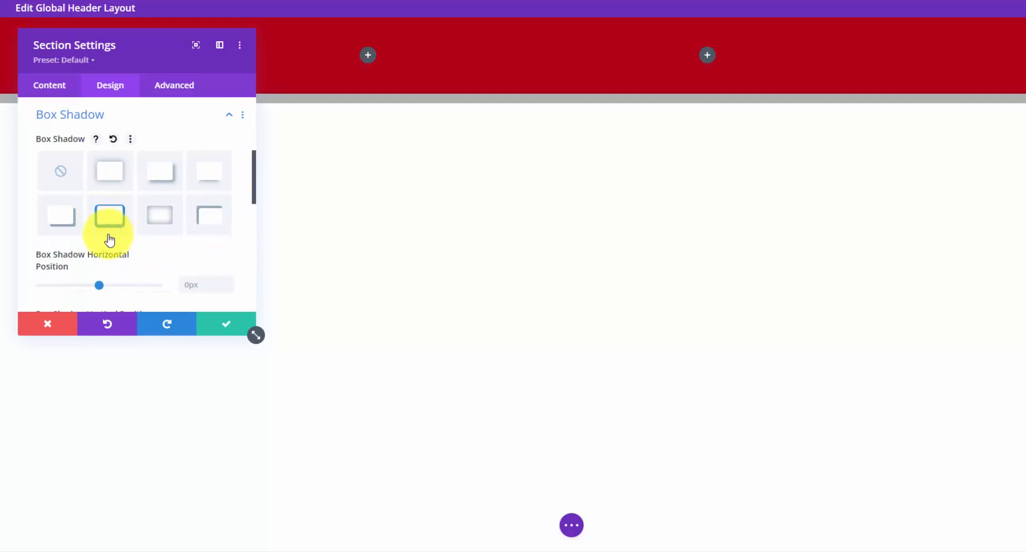
# - Set the header shadow's vertical offset to 0px and its blur to 5px
pyautogui.scroll(-1, 129, 232)
pyautogui.scroll(-1, 154, 236)
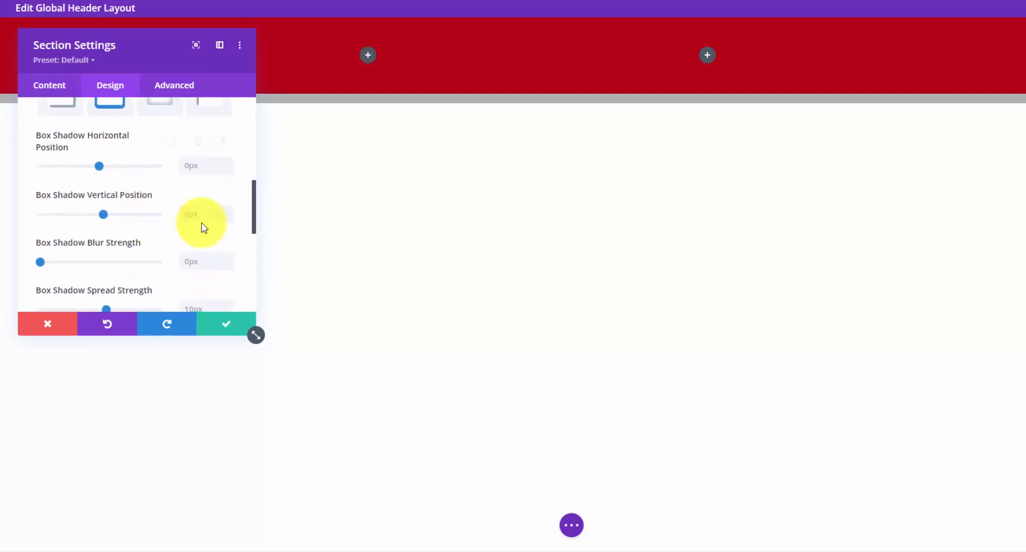
pyautogui.click(227, 223)
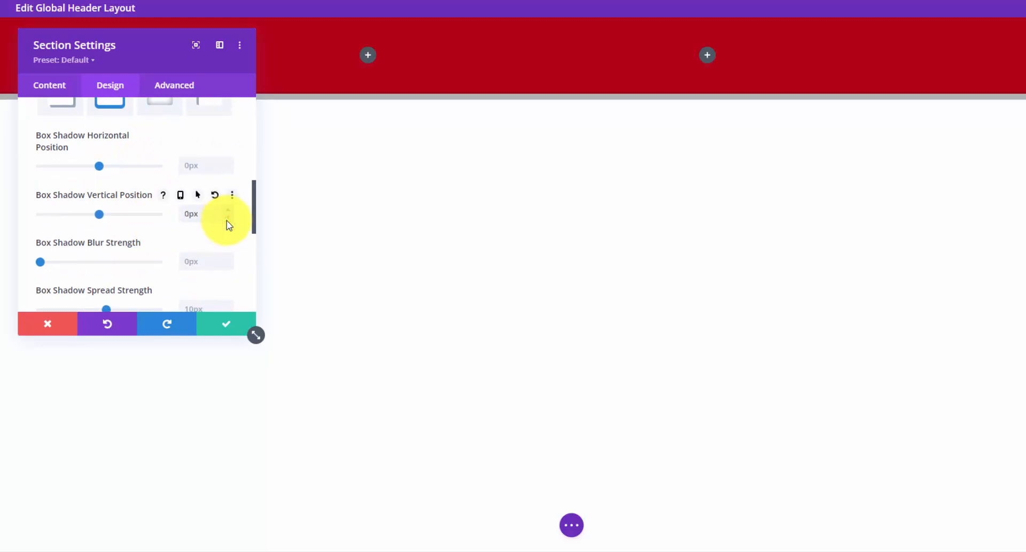
pyautogui.click(230, 260)
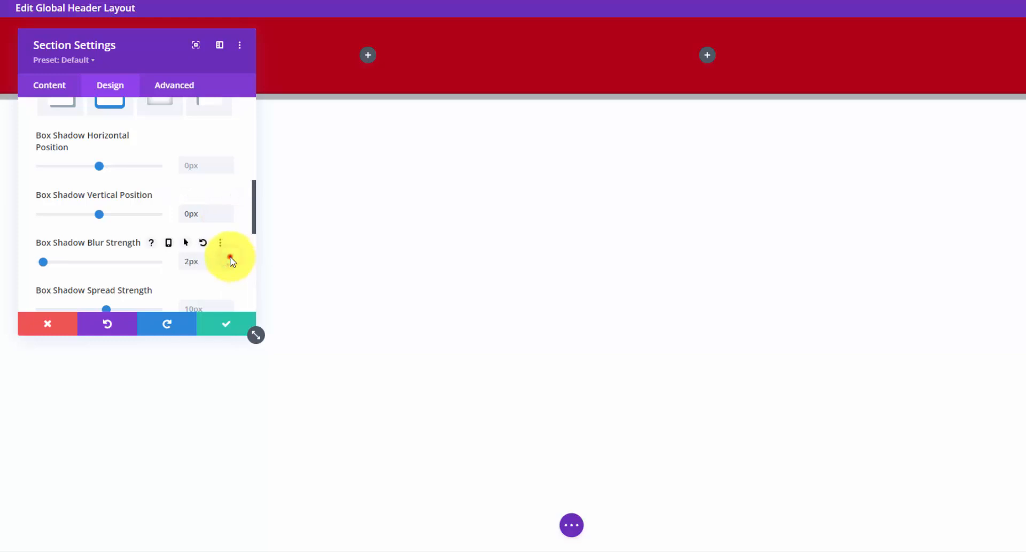
pyautogui.click(231, 260)
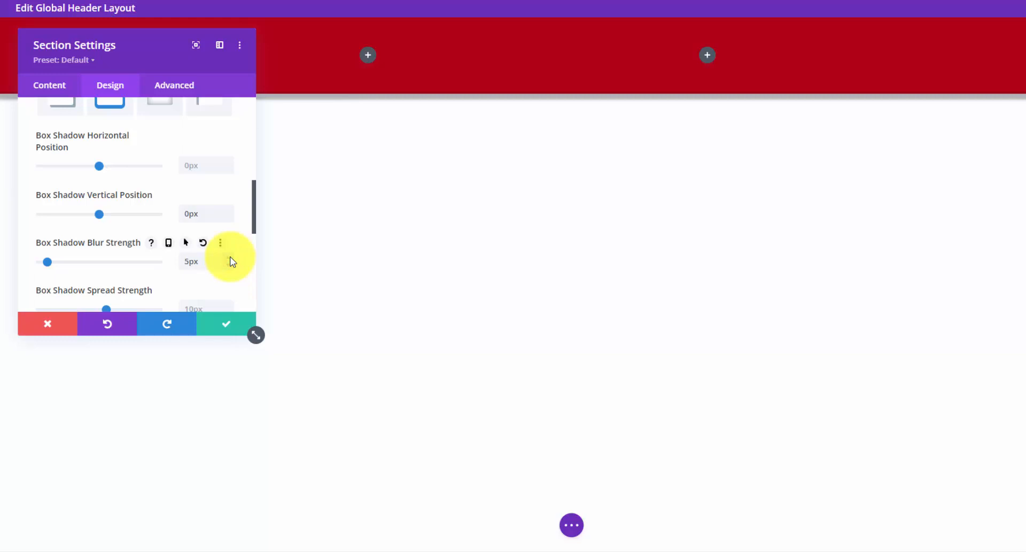
# - Reduce the shadow spread to 3px and save the section settings
pyautogui.scroll(-1, 230, 257)
pyautogui.click(228, 254)
pyautogui.click(227, 254)
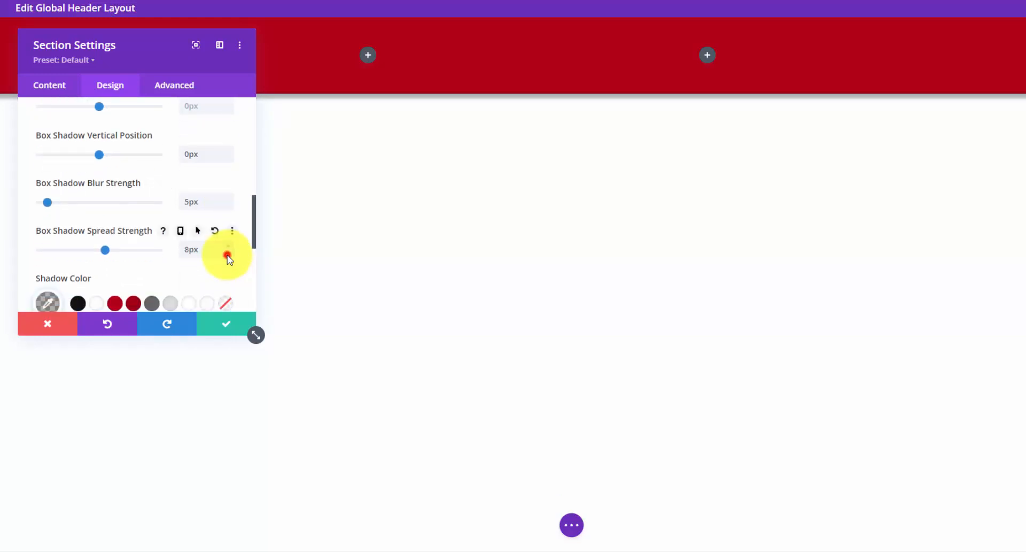
pyautogui.click(227, 255)
pyautogui.click(227, 255)
pyautogui.click(227, 256)
pyautogui.click(227, 256)
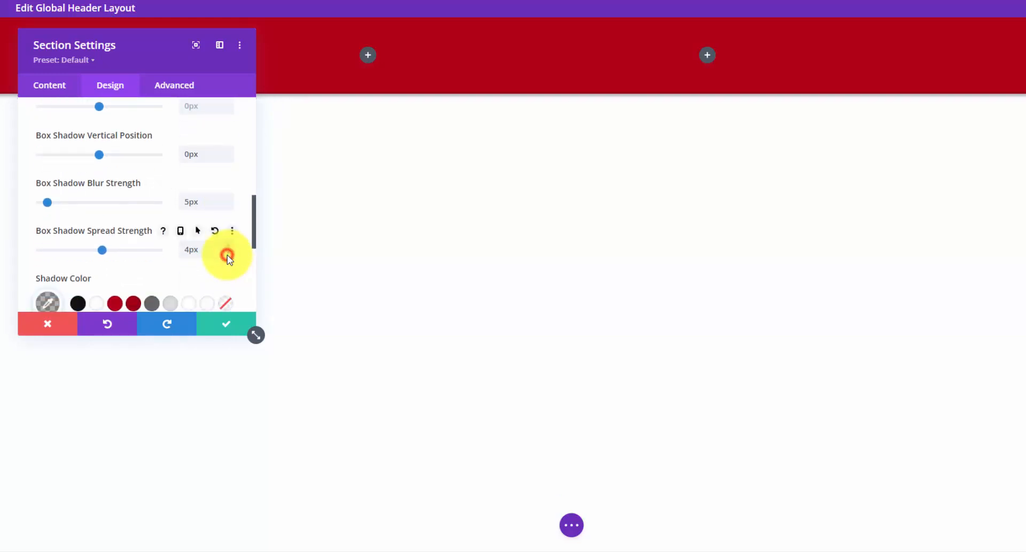
pyautogui.click(229, 256)
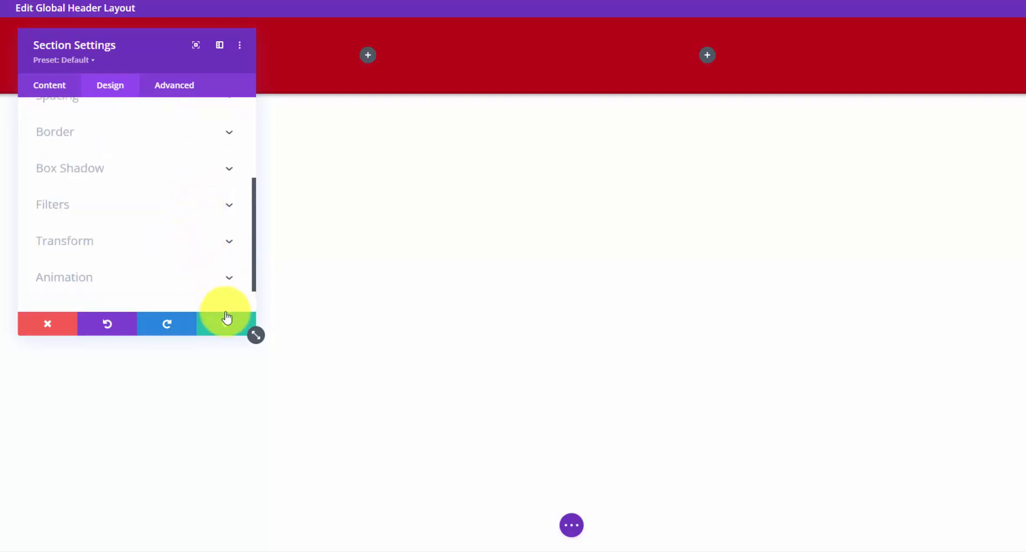
pyautogui.click(225, 323)
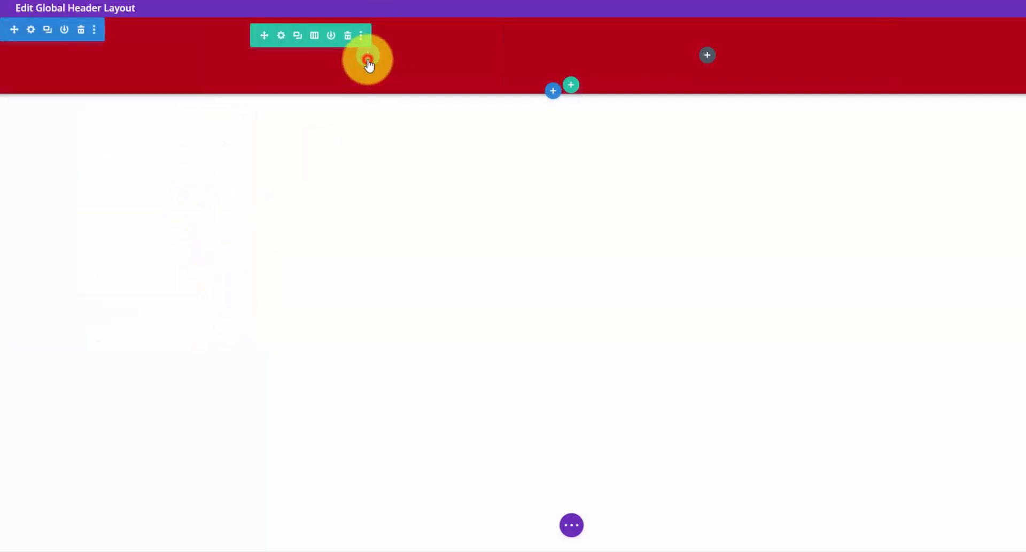
# - Add an Image module to the header's first column using roofing-logo from the Media Library
pyautogui.click(368, 55)
pyautogui.write('ima')
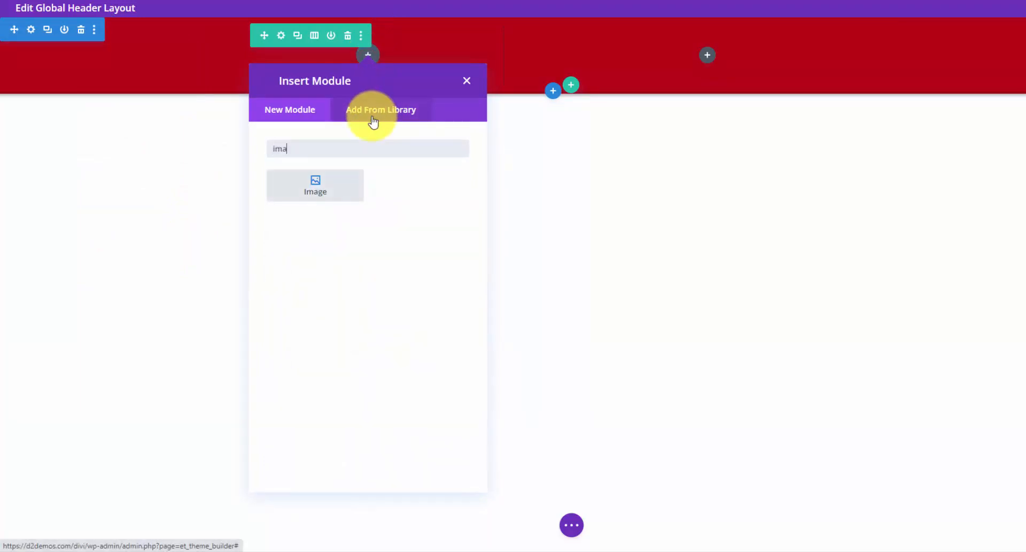
pyautogui.click(332, 188)
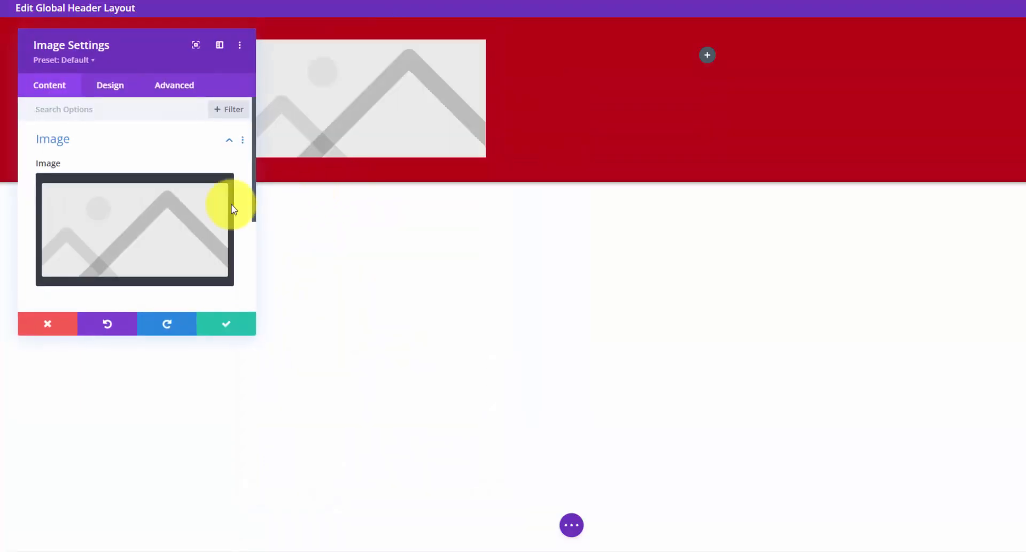
pyautogui.click(180, 195)
pyautogui.click(219, 59)
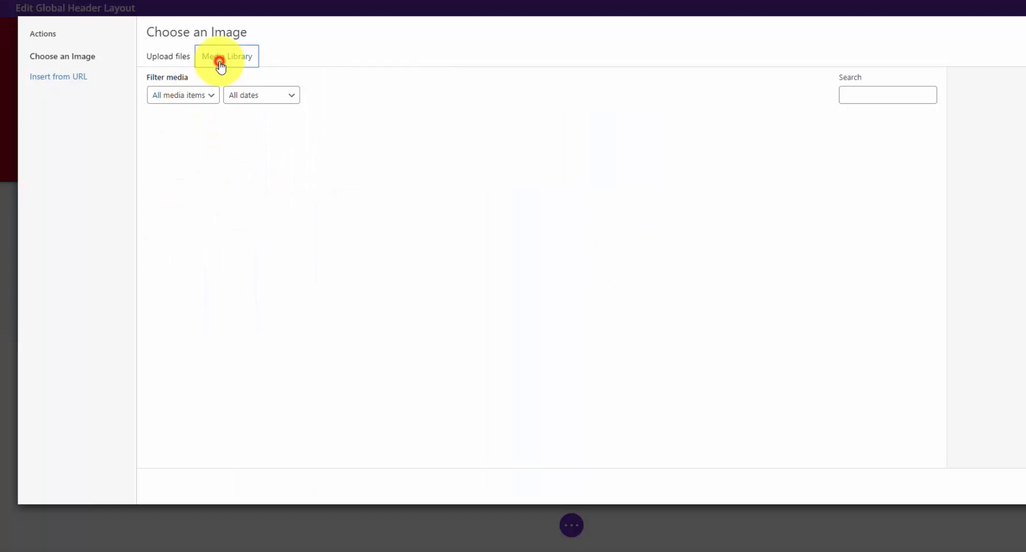
pyautogui.click(152, 148)
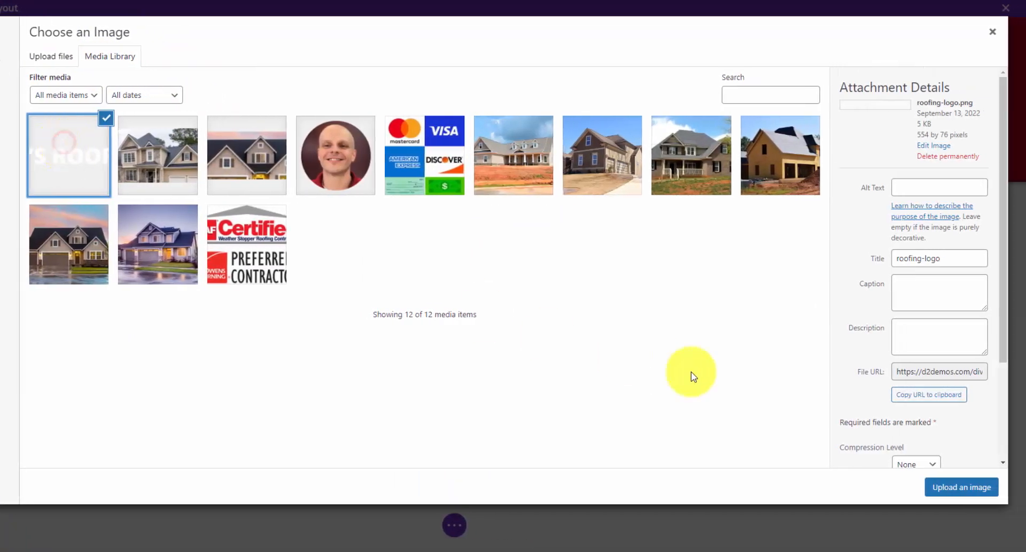
pyautogui.click(1022, 485)
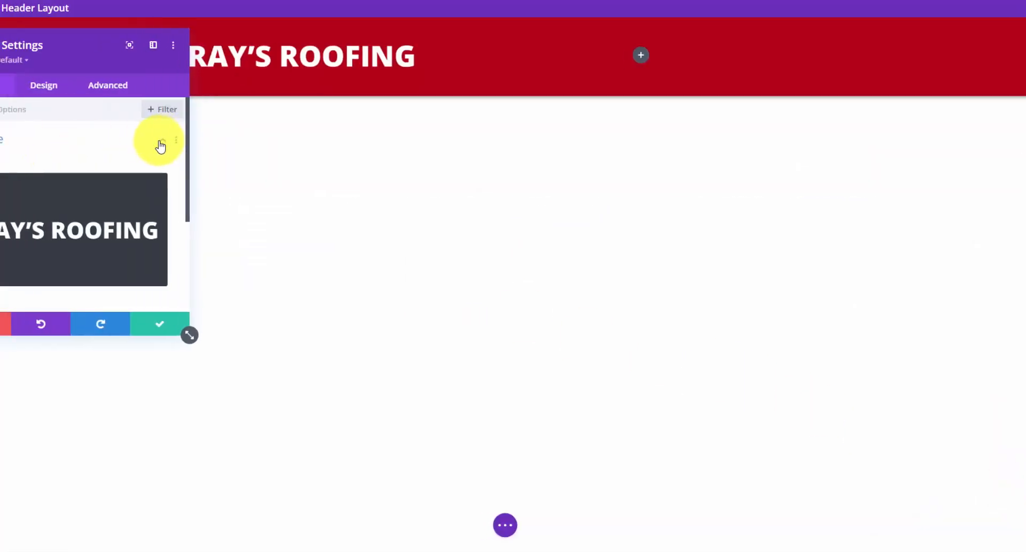
# - Check the logo's link and advanced options, then save the image module
pyautogui.click(212, 142)
pyautogui.click(217, 173)
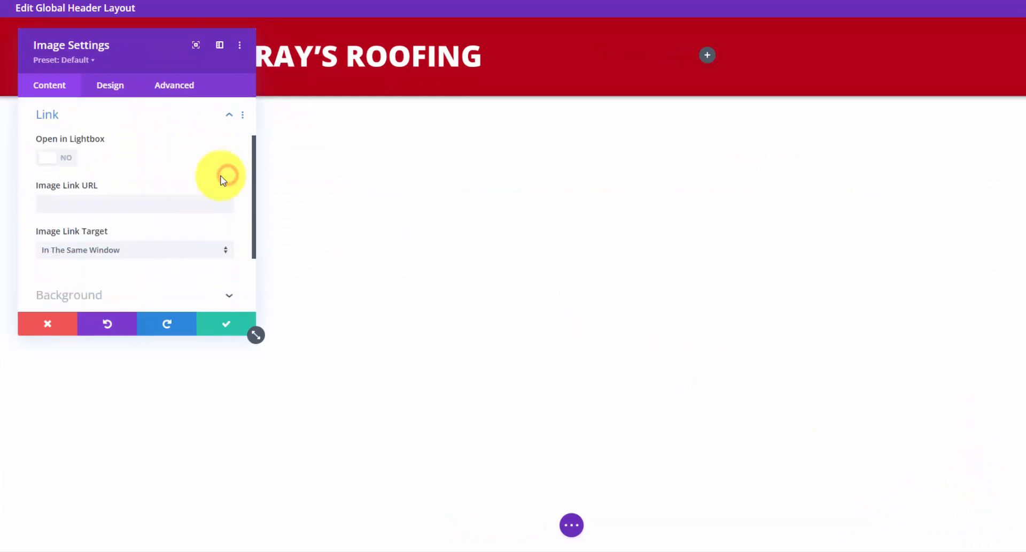
pyautogui.click(191, 202)
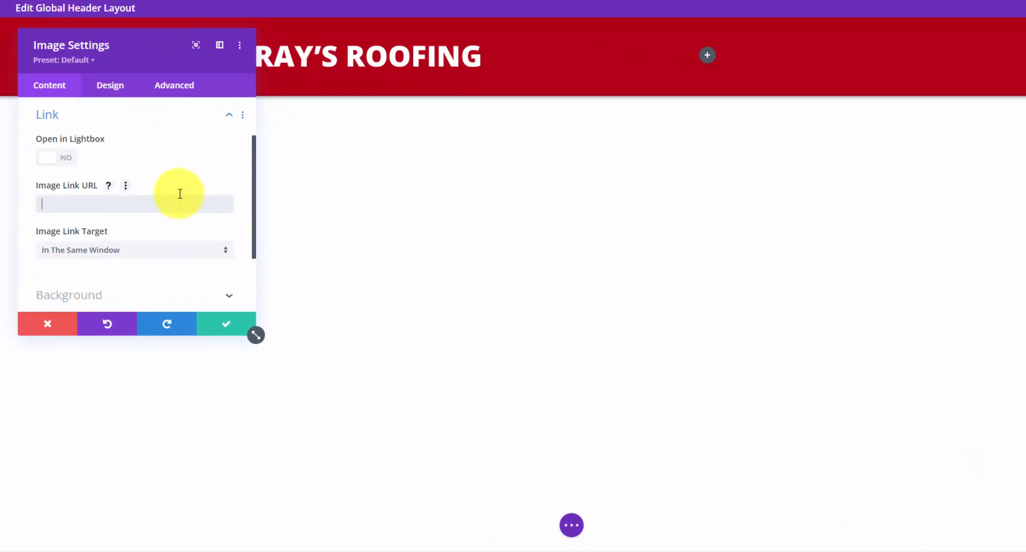
pyautogui.click(174, 85)
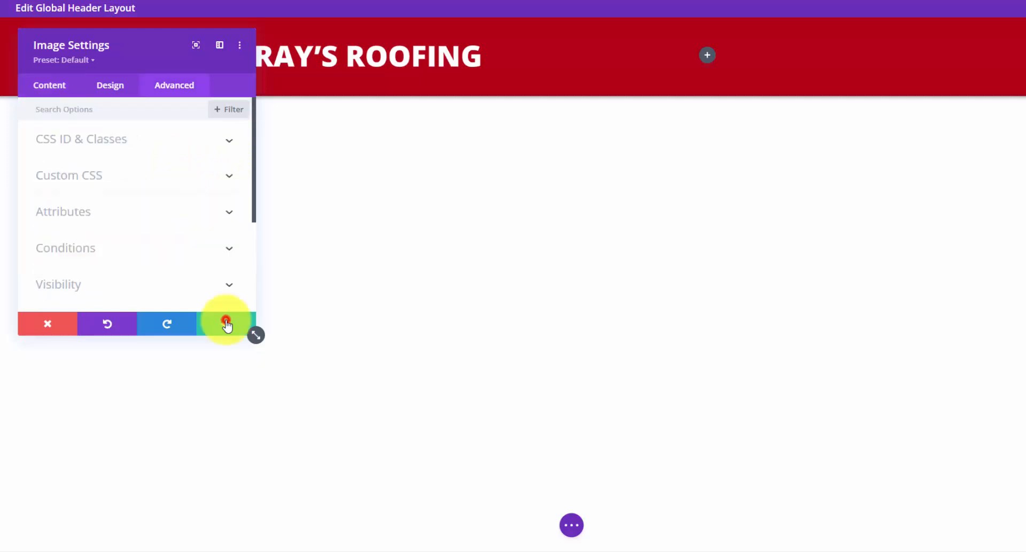
pyautogui.click(227, 323)
pyautogui.click(369, 74)
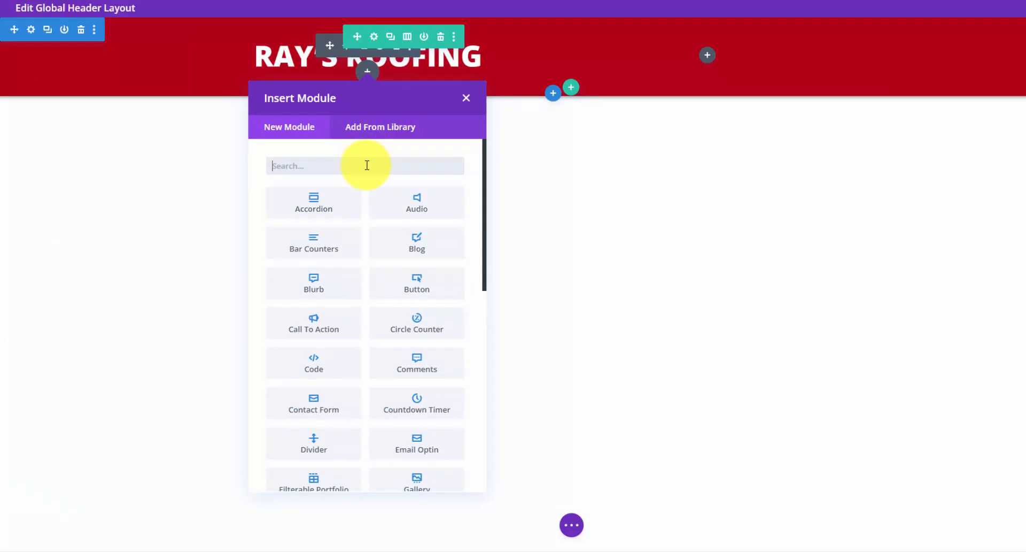
# - Insert a Text module under the logo and replace its placeholder with the Call Today! line
pyautogui.write('tex')
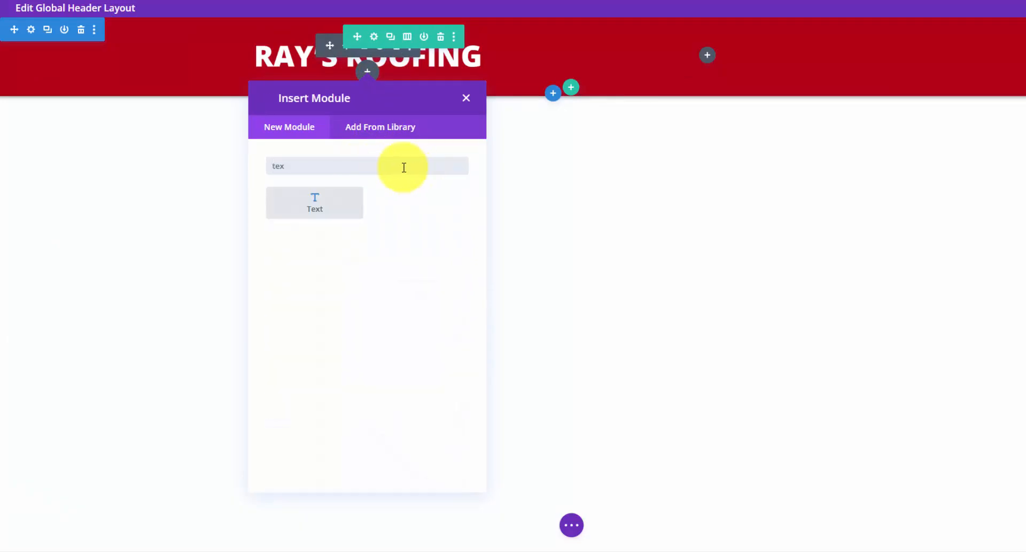
pyautogui.click(339, 199)
pyautogui.moveTo(188, 249); pyautogui.dragTo(41, 172)
pyautogui.press('BackSpace')
pyautogui.write('Call Today! (111) 222-3333')
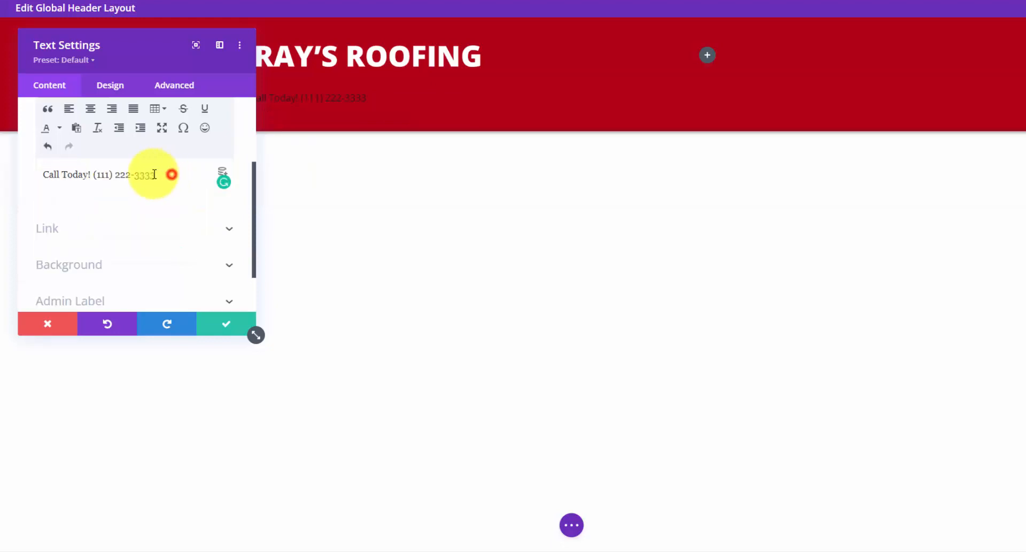
# - Link the phone number in the Call Today! line to its tel: address
pyautogui.moveTo(154, 174); pyautogui.dragTo(92, 178)
pyautogui.scroll(1, 183, 170)
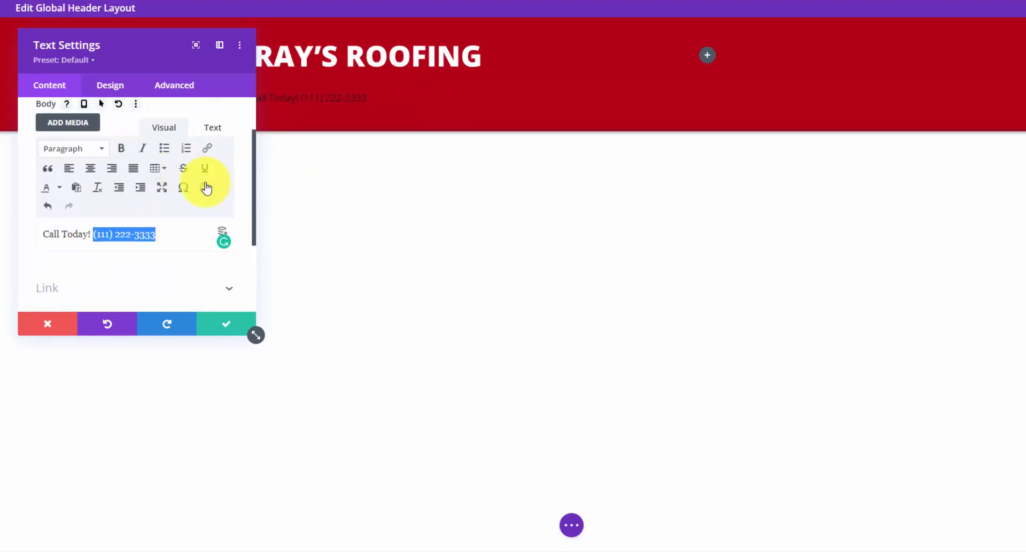
pyautogui.click(206, 151)
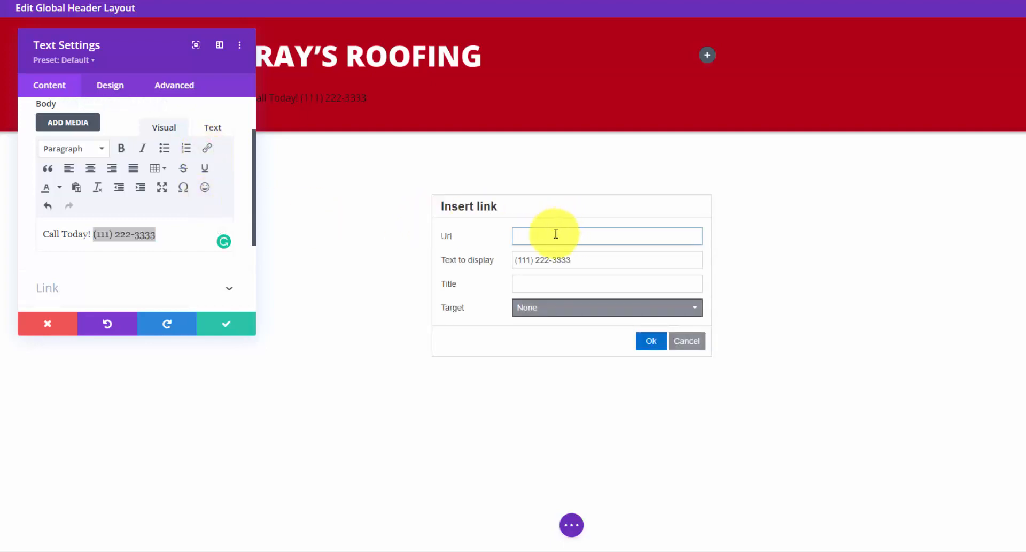
pyautogui.hotkey('ctrl', 'v')
pyautogui.moveTo(515, 236); pyautogui.dragTo(528, 238)
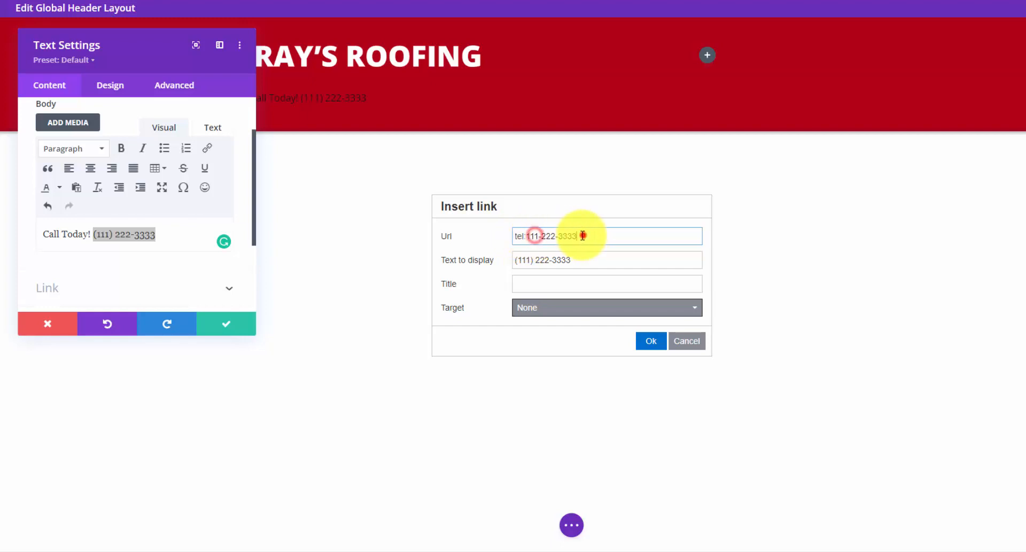
pyautogui.moveTo(584, 235); pyautogui.dragTo(541, 237)
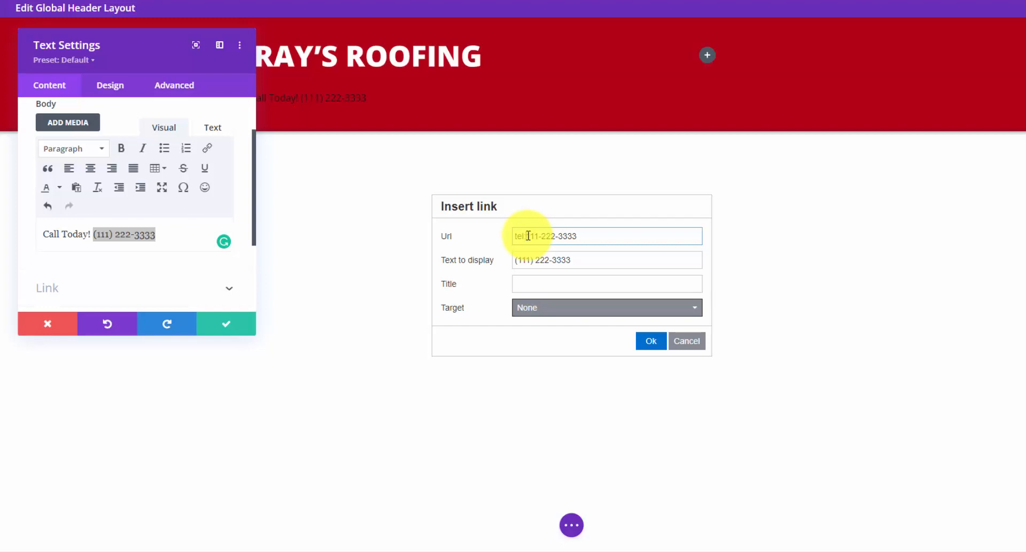
pyautogui.click(651, 340)
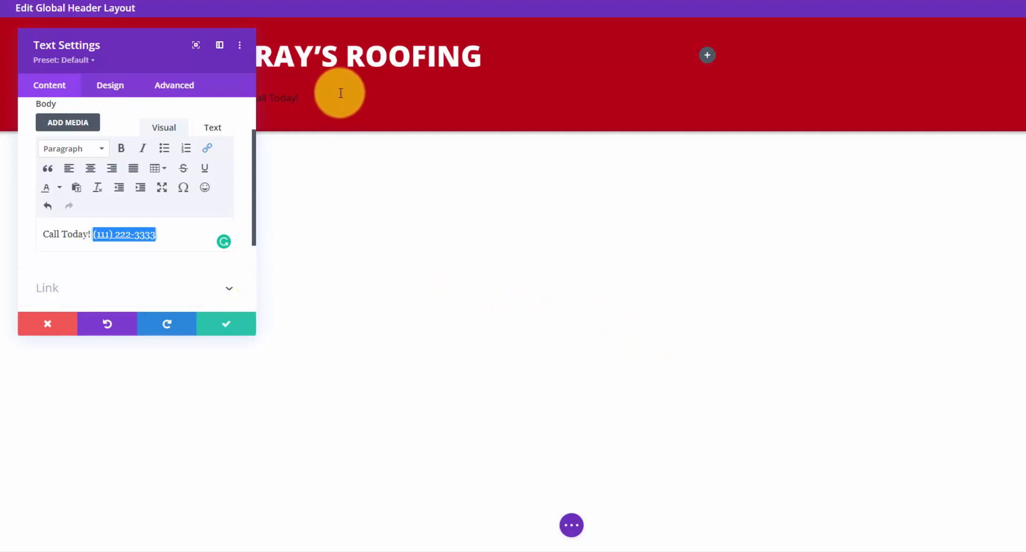
# - Give the Call Today! text the Light colour scheme and centre alignment
pyautogui.click(112, 87)
pyautogui.click(216, 140)
pyautogui.scroll(-1, 186, 194)
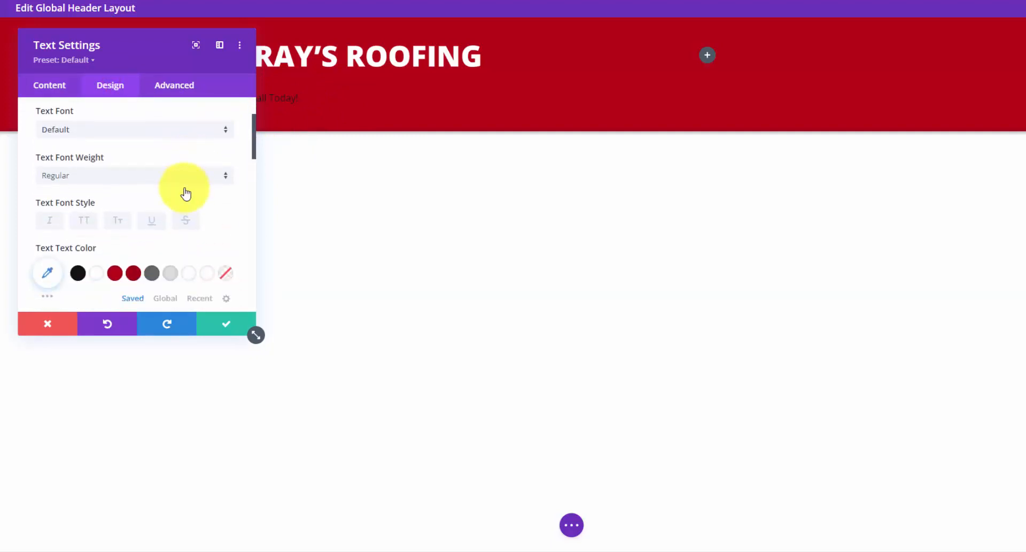
pyautogui.scroll(2, 185, 194)
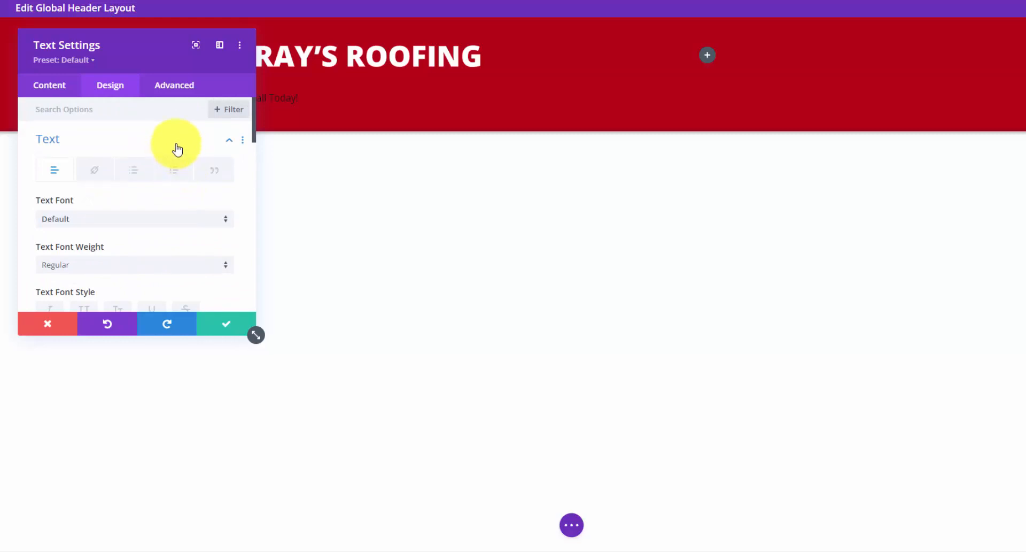
pyautogui.scroll(-4, 173, 151)
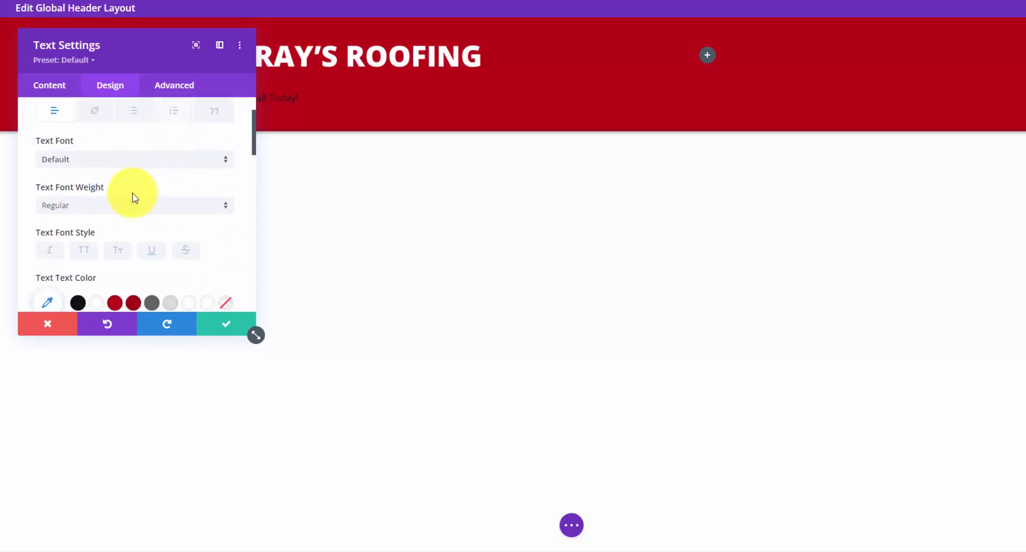
pyautogui.scroll(-10, 155, 223)
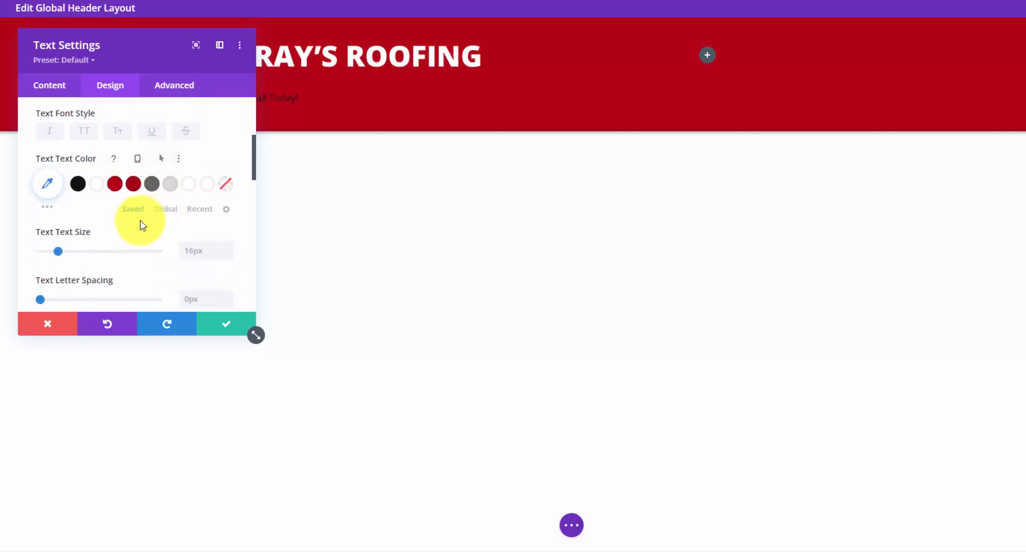
pyautogui.scroll(-4, 132, 228)
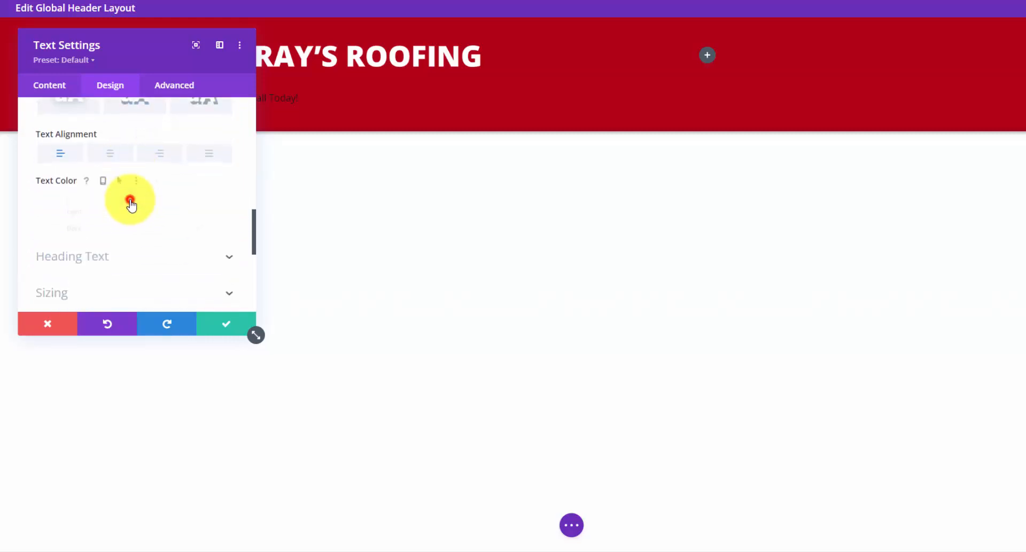
pyautogui.click(129, 206)
pyautogui.click(110, 211)
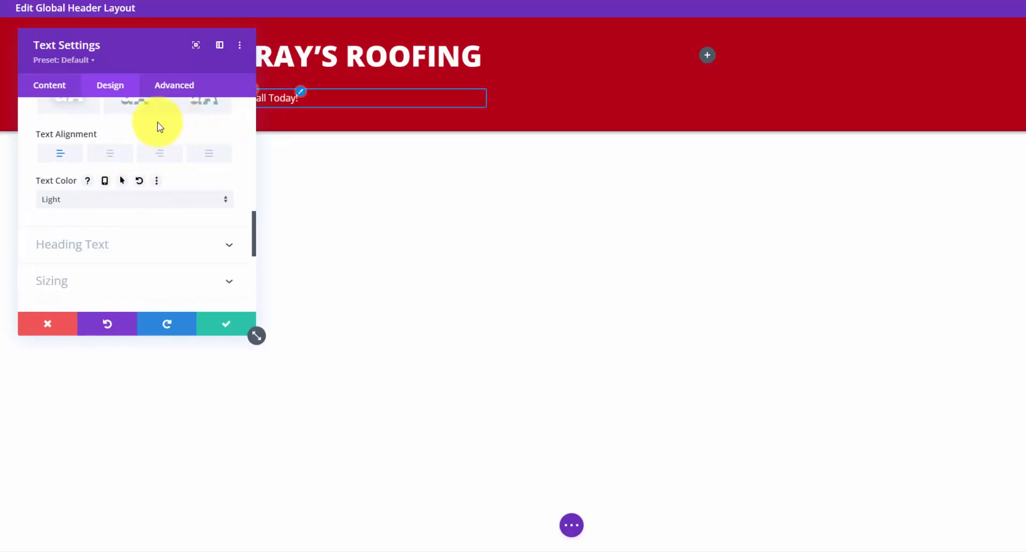
pyautogui.click(121, 155)
# - Make the Call Today! text white, larger and italic with a white link, and save
pyautogui.scroll(5, 192, 196)
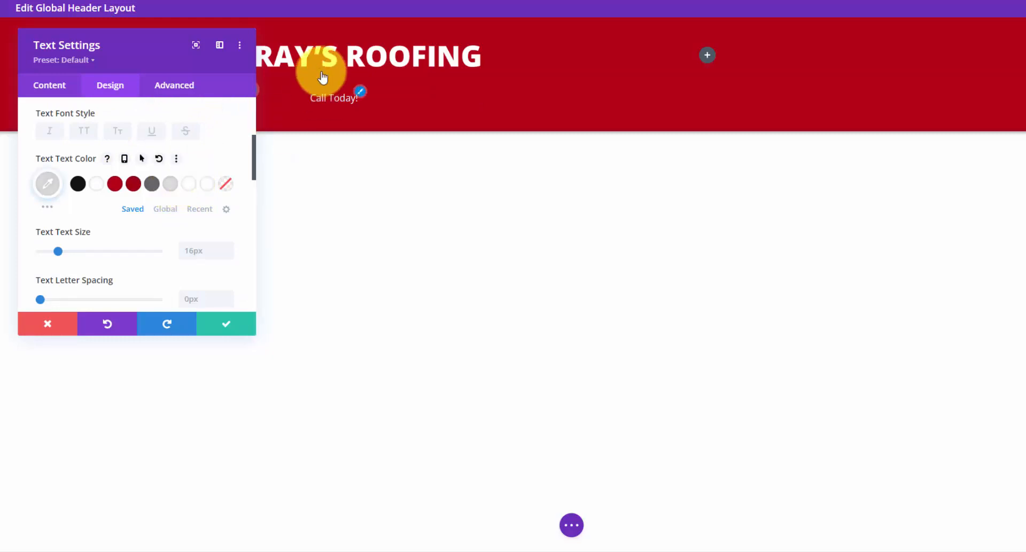
pyautogui.click(135, 185)
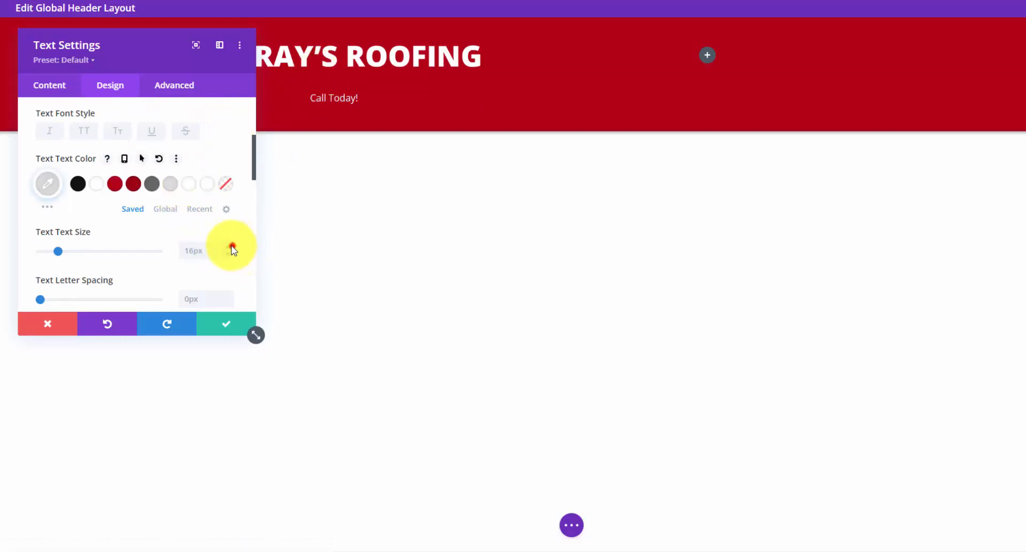
pyautogui.click(233, 247)
pyautogui.scroll(4, 138, 207)
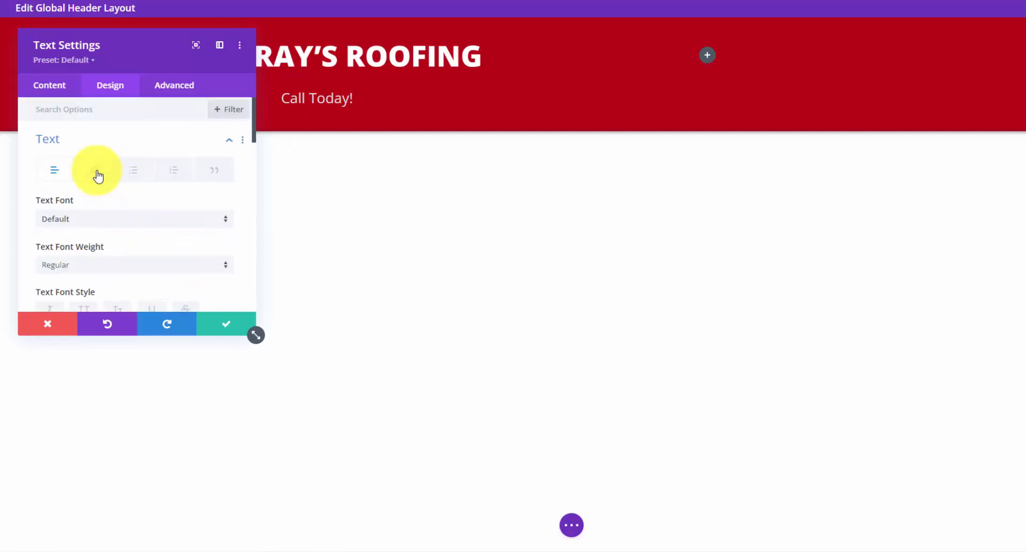
pyautogui.scroll(-2, 114, 221)
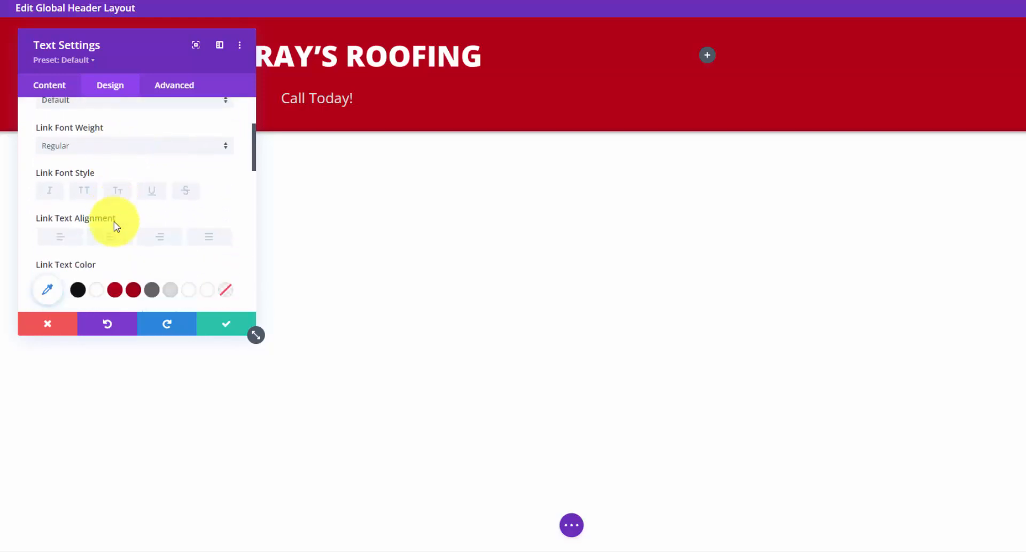
pyautogui.scroll(-1, 96, 219)
pyautogui.click(96, 229)
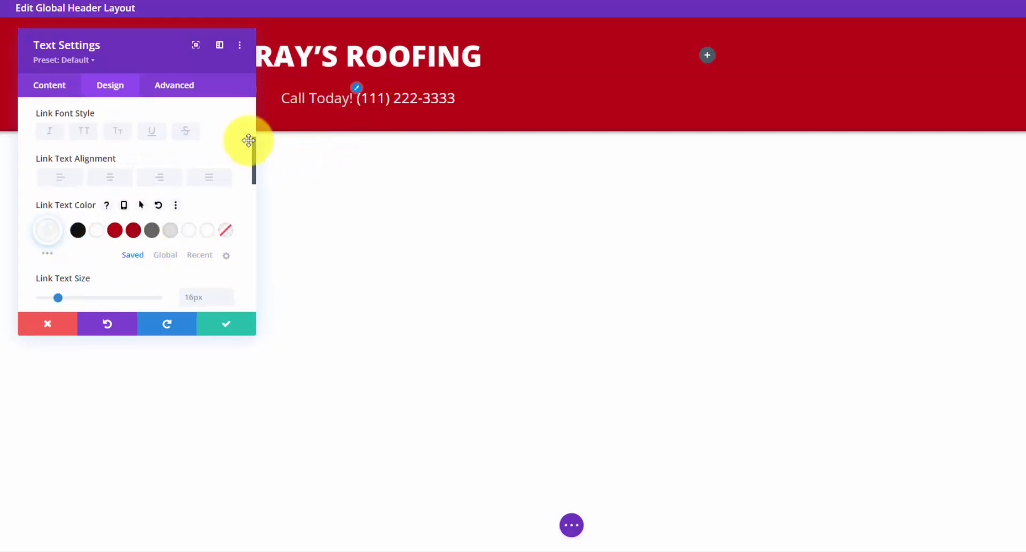
pyautogui.scroll(3, 110, 159)
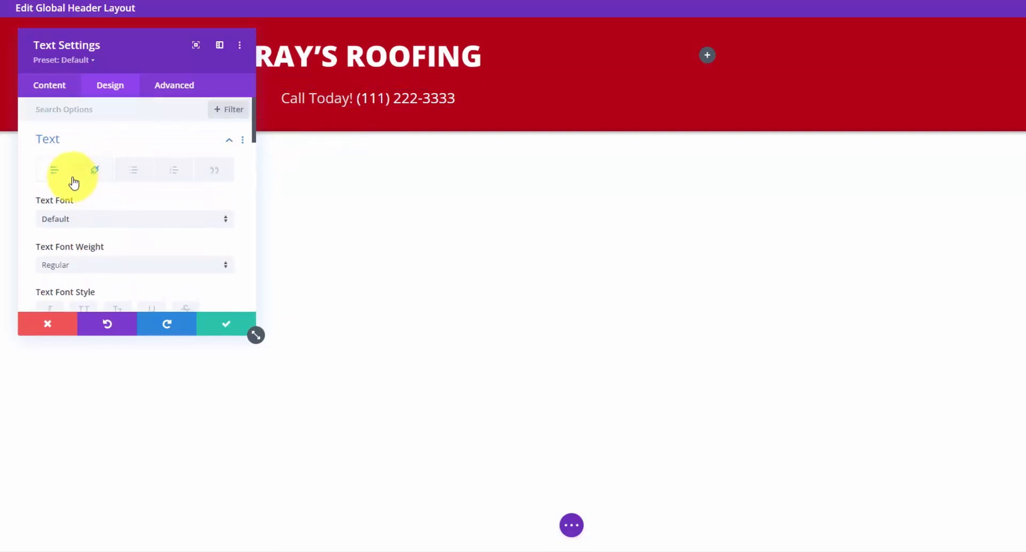
pyautogui.scroll(-2, 96, 187)
pyautogui.click(47, 194)
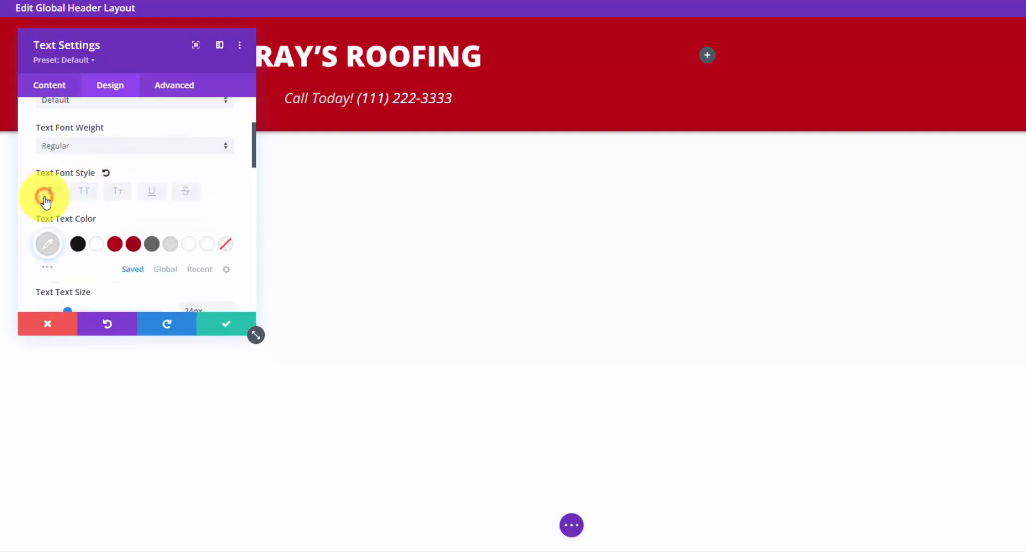
pyautogui.click(232, 325)
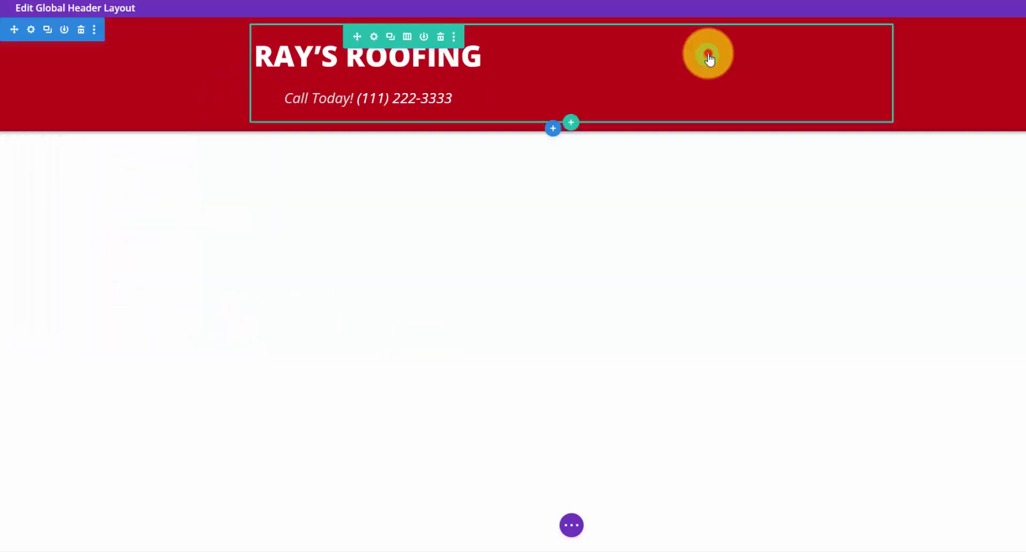
# - Insert a Menu module into the header's right column
pyautogui.click(707, 54)
pyautogui.write('men')
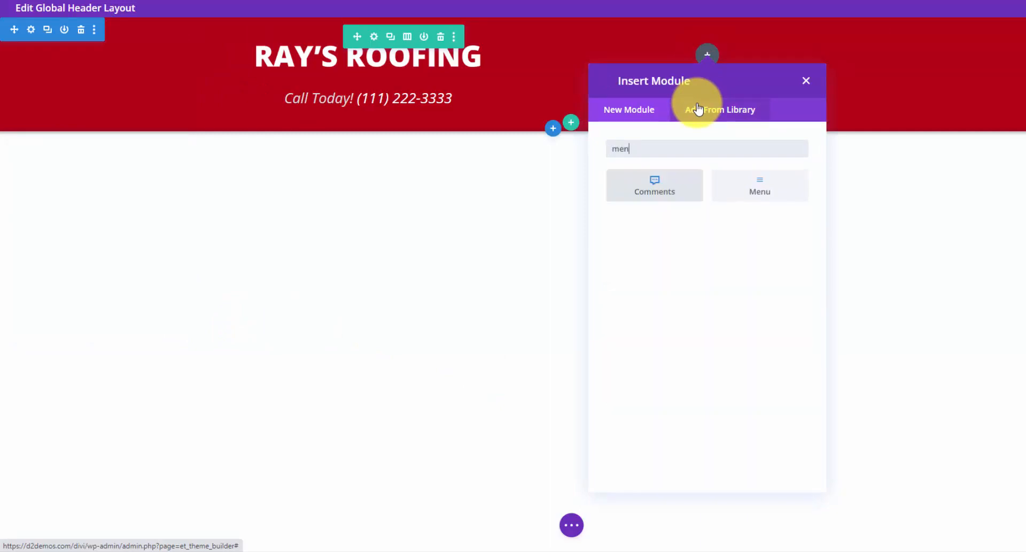
pyautogui.click(768, 183)
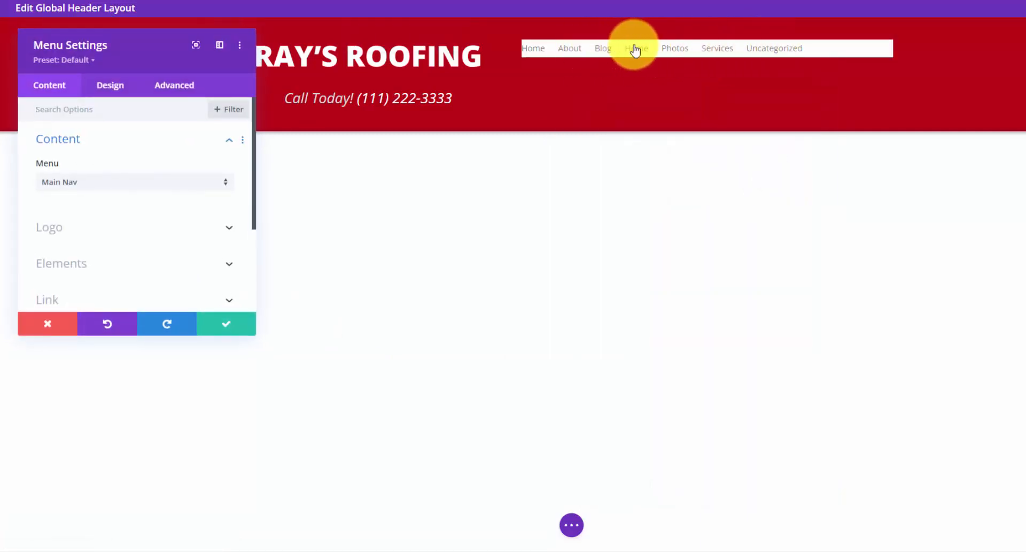
# - Re-select Main Nav so the header menu shows Home, About, Services, Photos, Blog and Get Quote
pyautogui.click(226, 183)
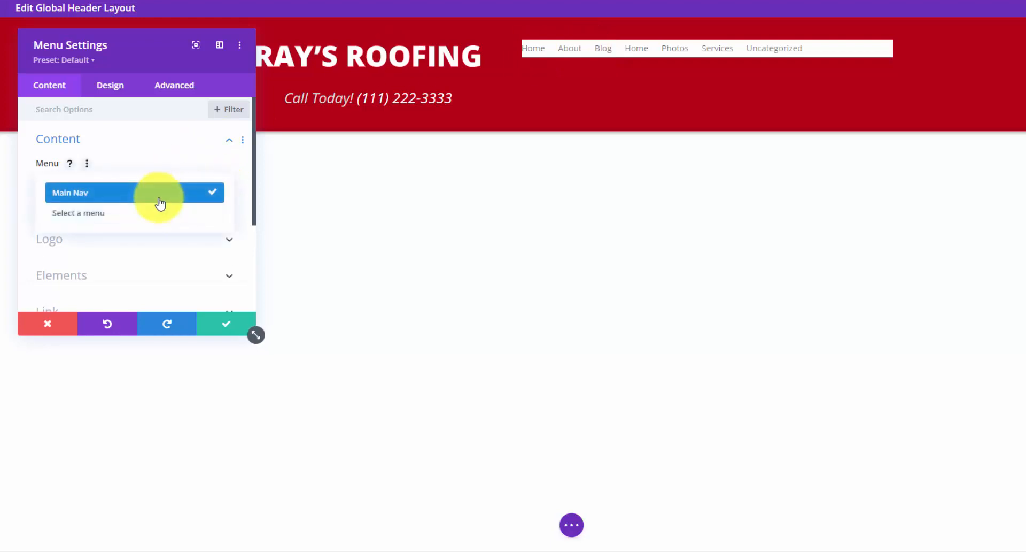
pyautogui.click(160, 199)
pyautogui.click(169, 183)
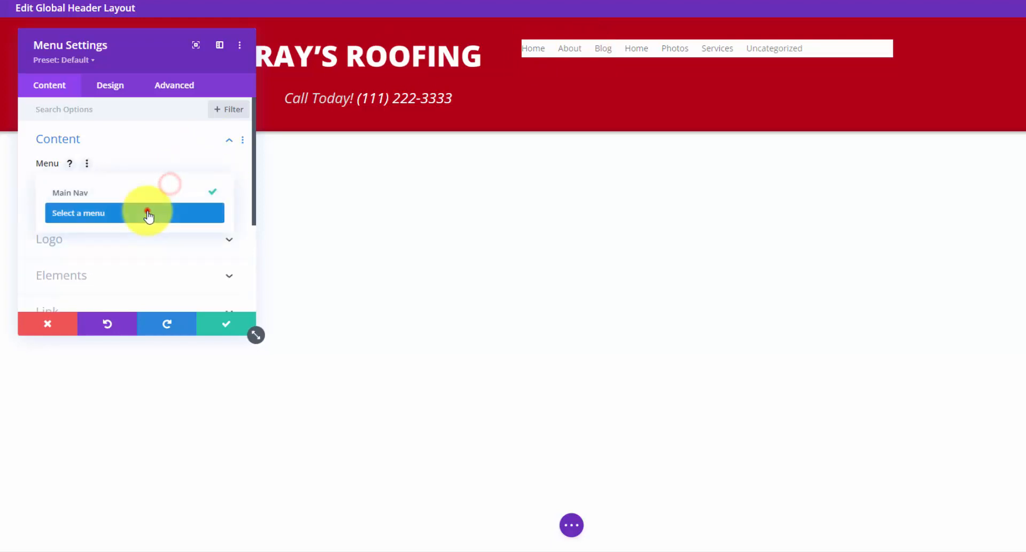
pyautogui.click(146, 213)
pyautogui.click(201, 178)
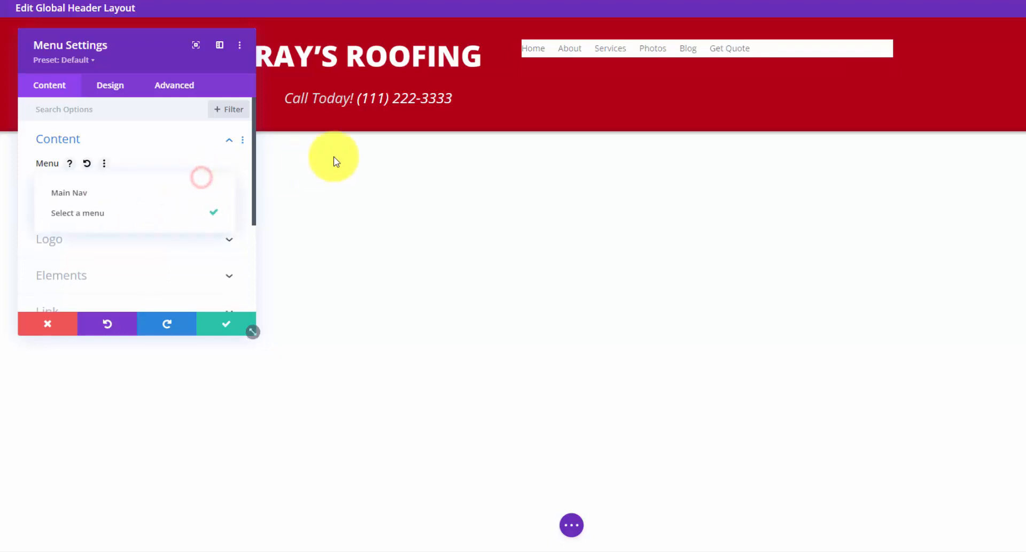
pyautogui.click(180, 193)
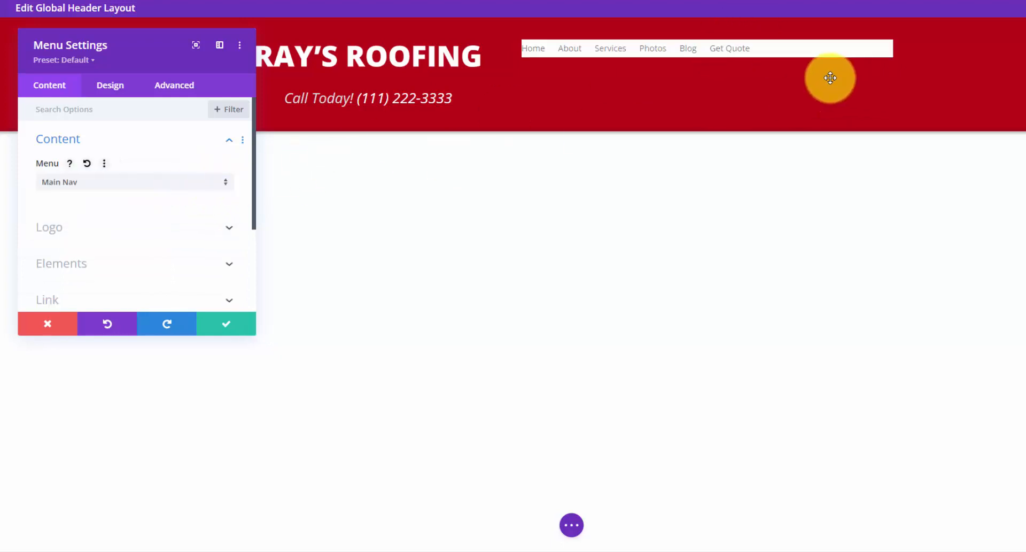
pyautogui.click(176, 151)
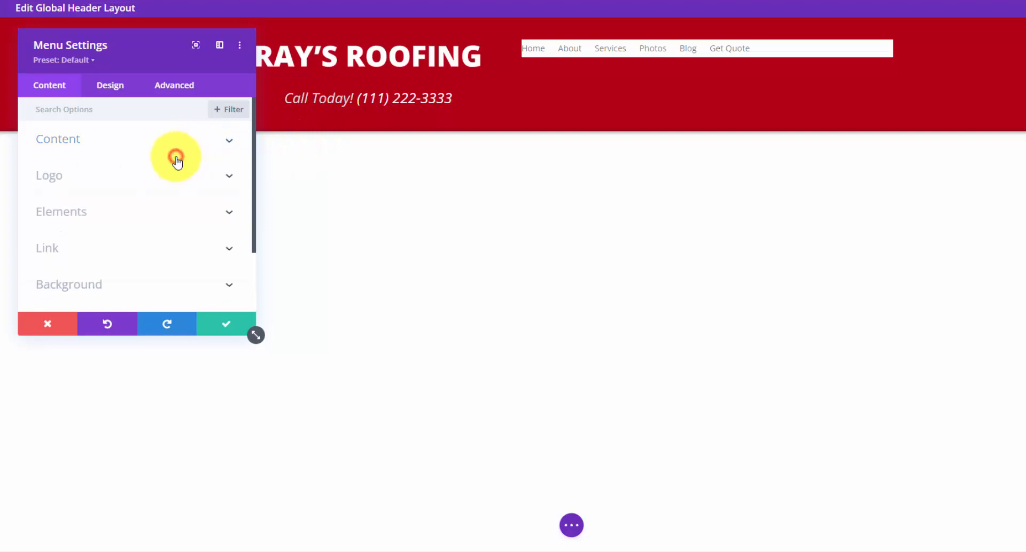
# - Set the header menu's layout style to Centered
pyautogui.click(111, 90)
pyautogui.click(134, 147)
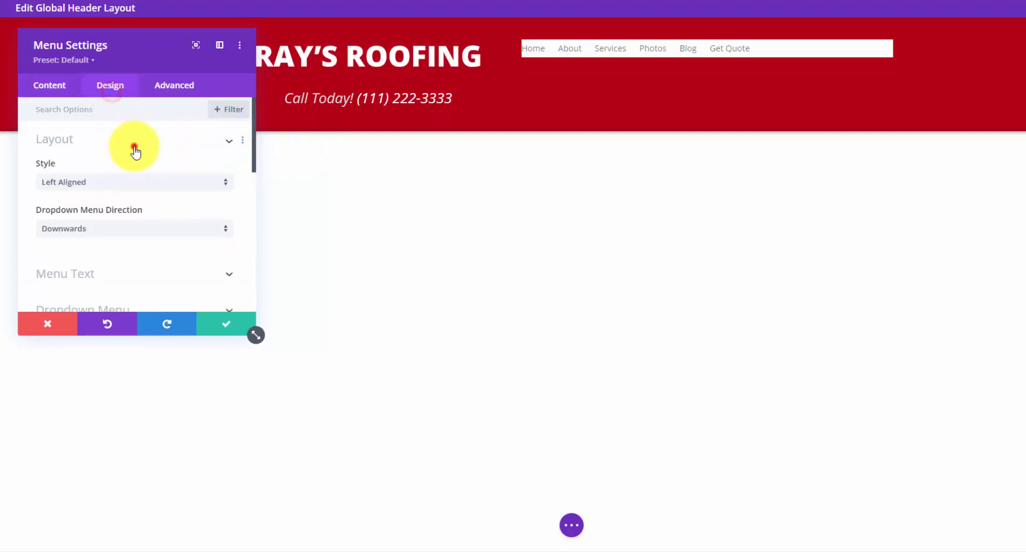
pyautogui.click(131, 182)
pyautogui.click(115, 212)
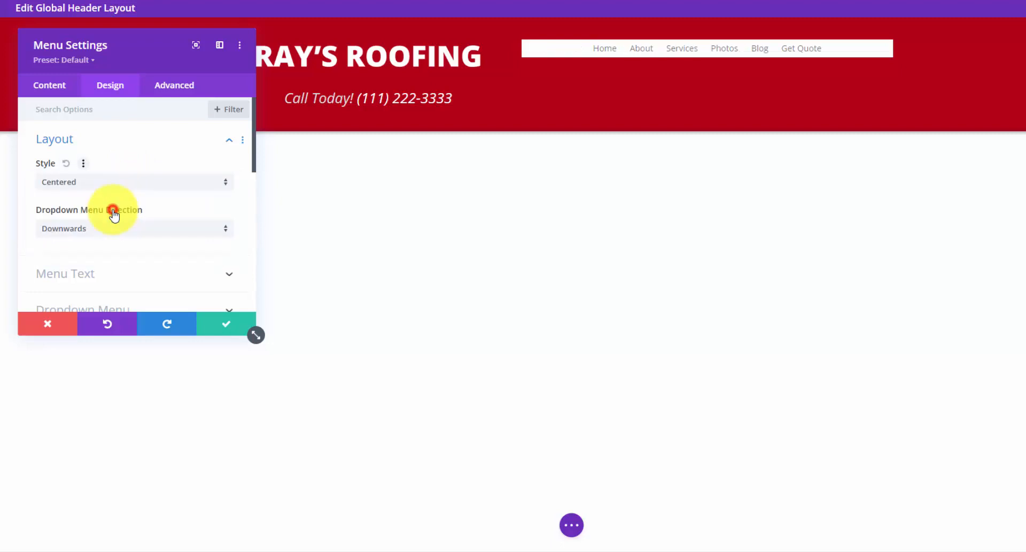
# - Delete the menu's white background colour so the red header shows through
pyautogui.click(52, 91)
pyautogui.scroll(-2, 128, 214)
pyautogui.click(142, 224)
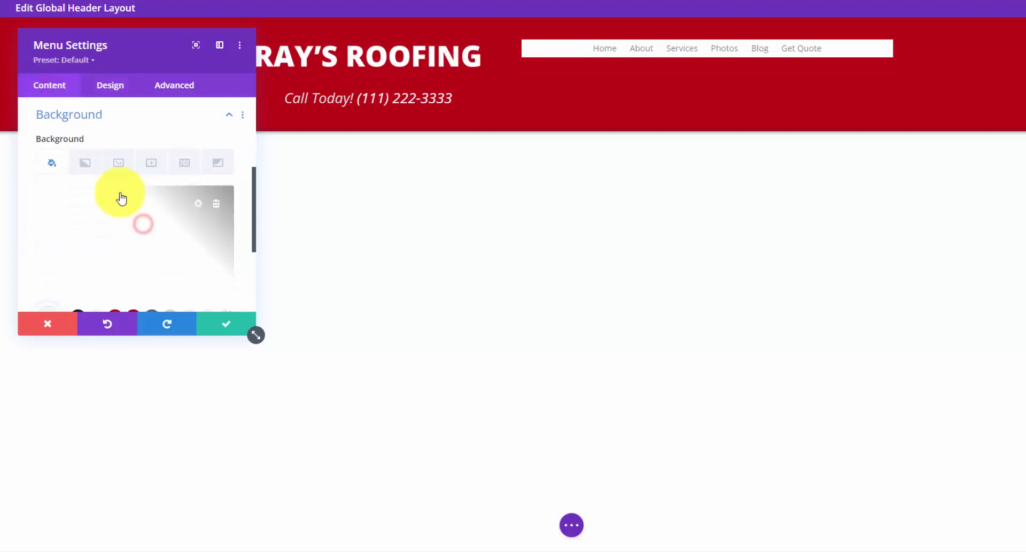
pyautogui.click(216, 204)
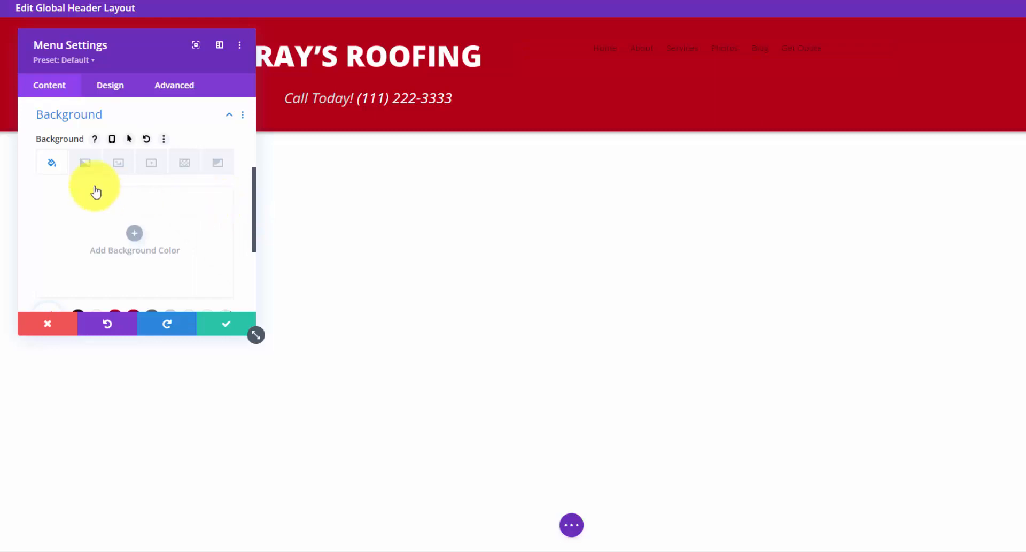
pyautogui.click(109, 85)
pyautogui.click(213, 174)
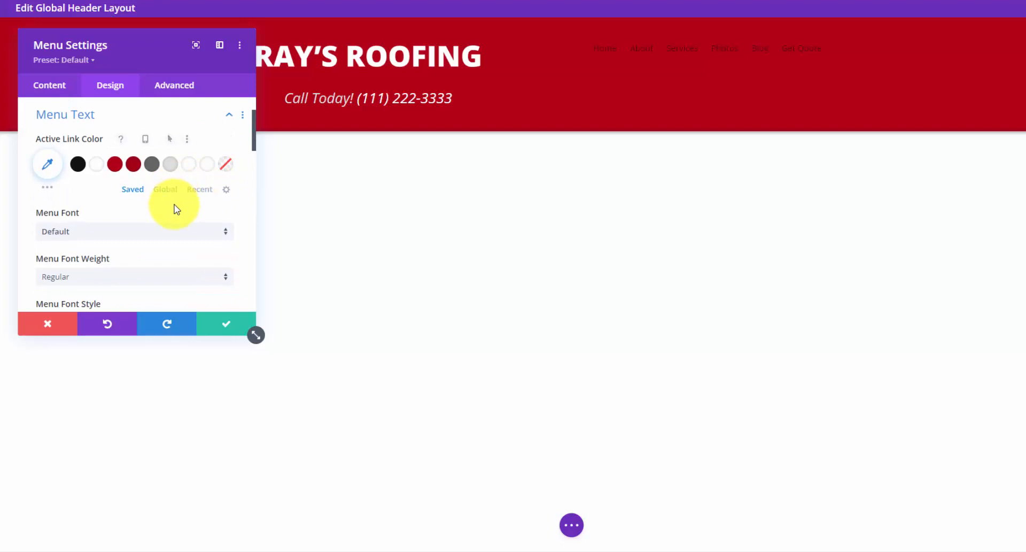
# - Set an active link colour and make the menu text #111111, 16px and uppercase
pyautogui.click(48, 164)
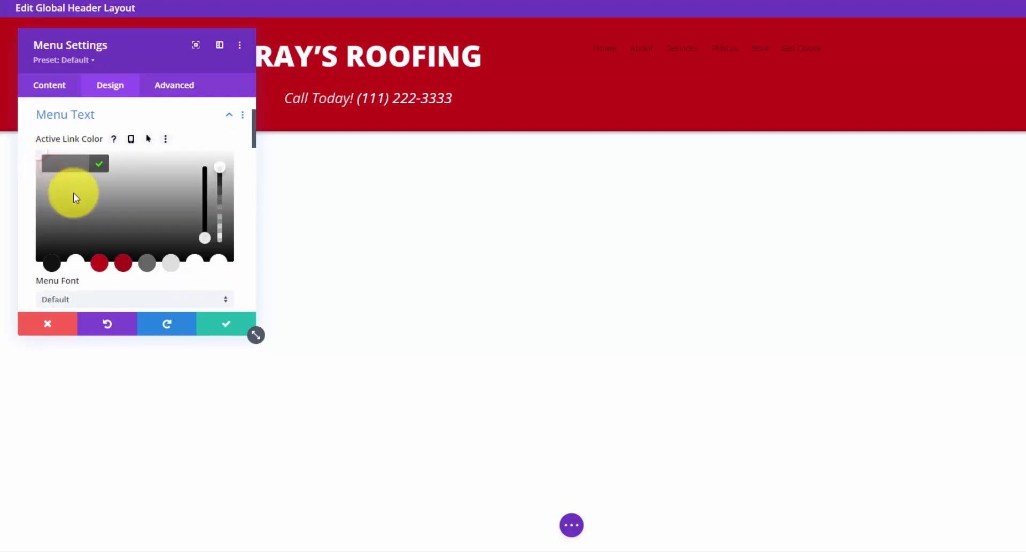
pyautogui.click(99, 164)
pyautogui.scroll(-2, 80, 161)
pyautogui.click(80, 256)
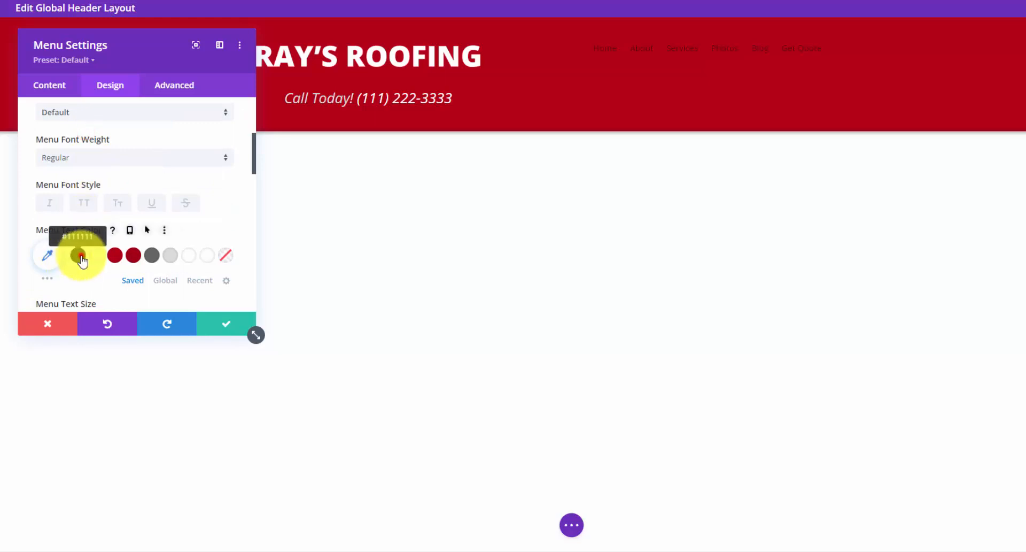
pyautogui.scroll(-2, 98, 239)
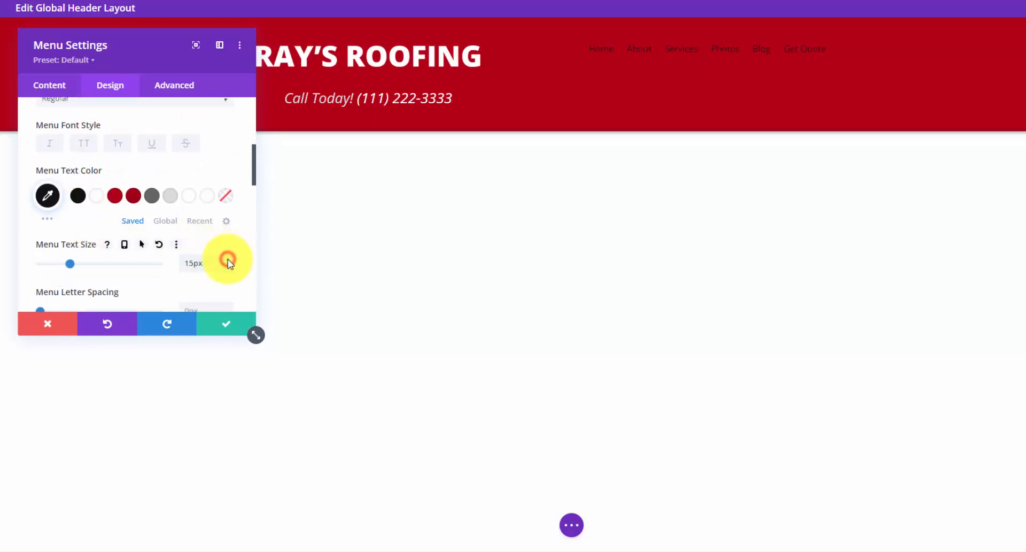
pyautogui.press('Up')
pyautogui.click(83, 145)
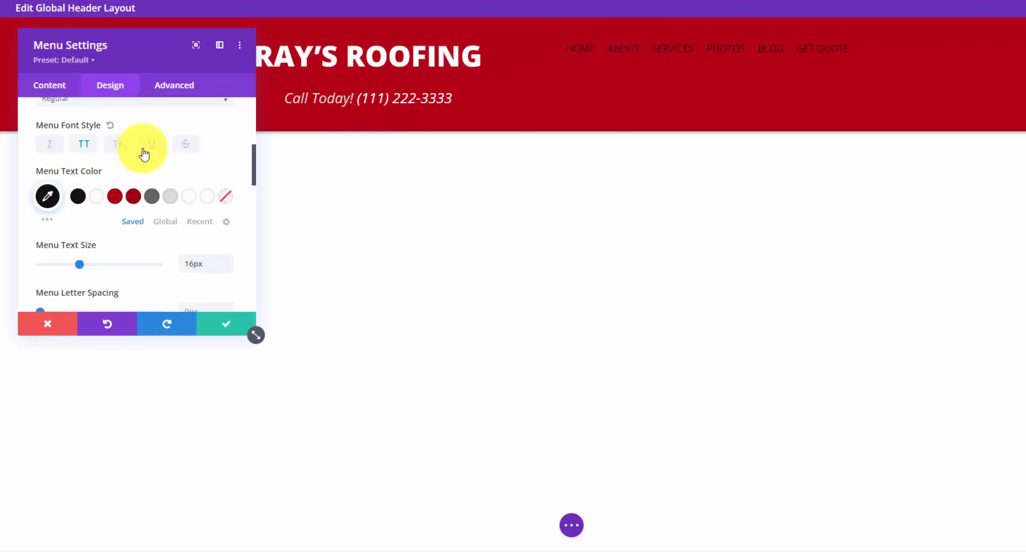
pyautogui.scroll(3, 144, 160)
pyautogui.click(198, 114)
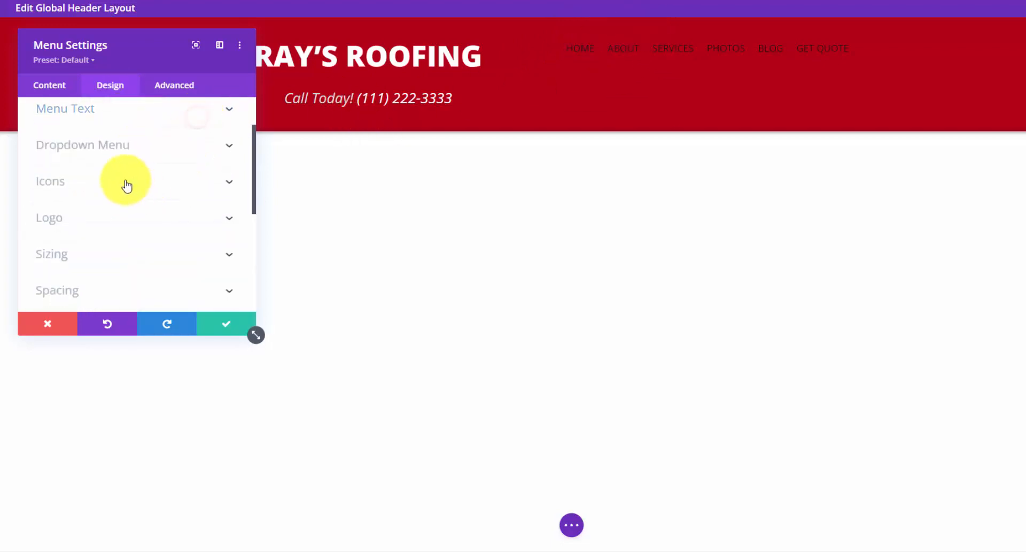
# - Give the menu 40px top and 20px bottom padding, then switch to Tablet View
pyautogui.click(145, 286)
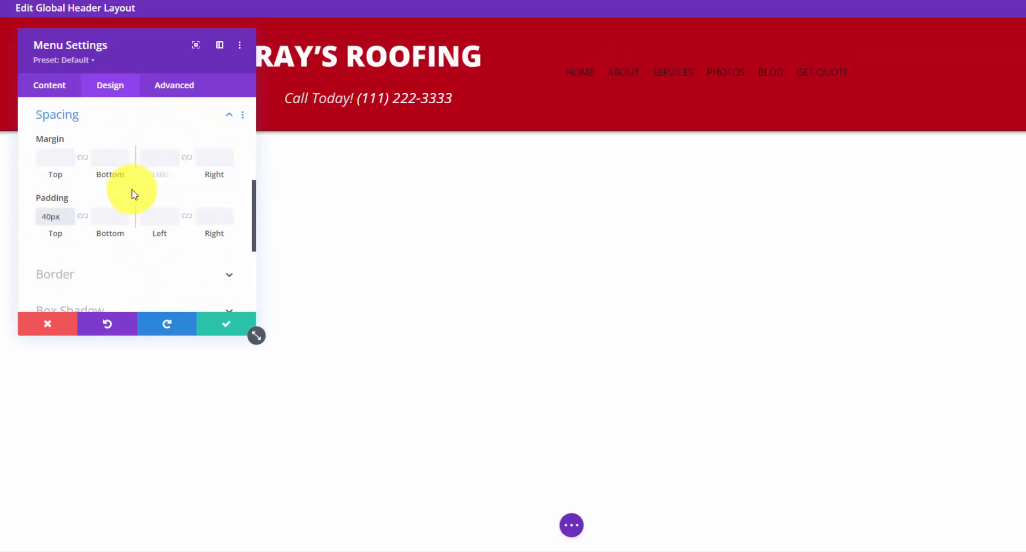
pyautogui.click(117, 214)
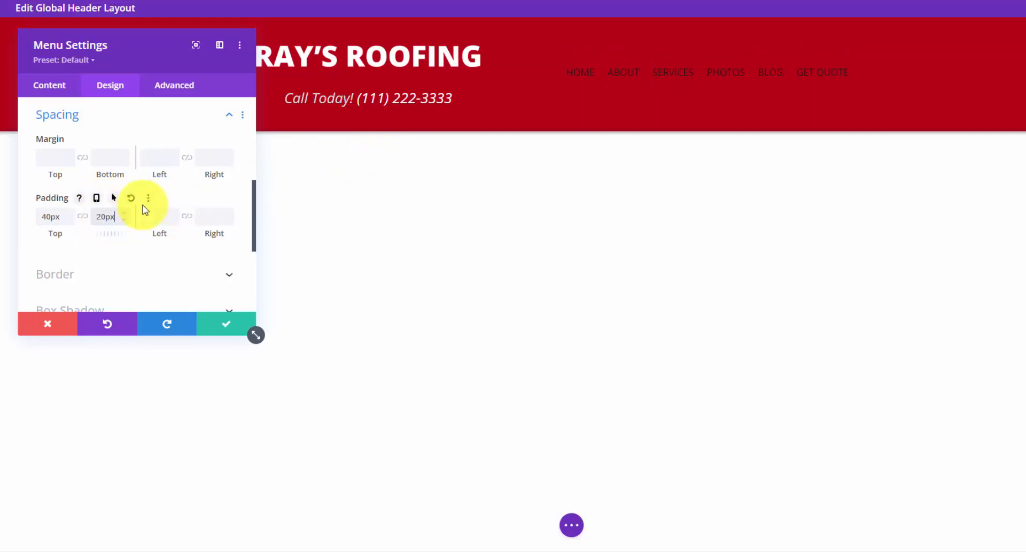
pyautogui.click(572, 525)
pyautogui.click(118, 525)
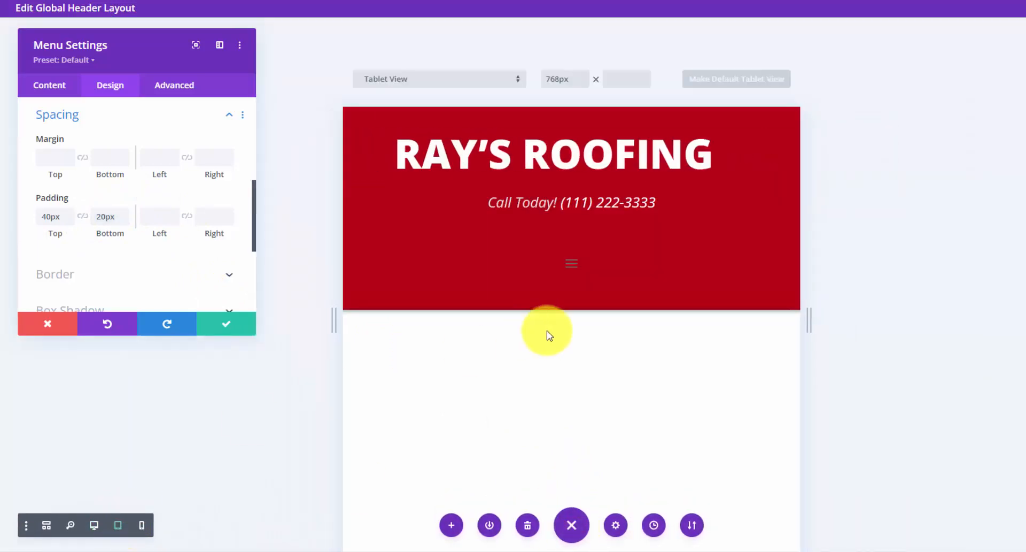
# - Make the mobile dropdown menu background black and its links white
pyautogui.click(572, 264)
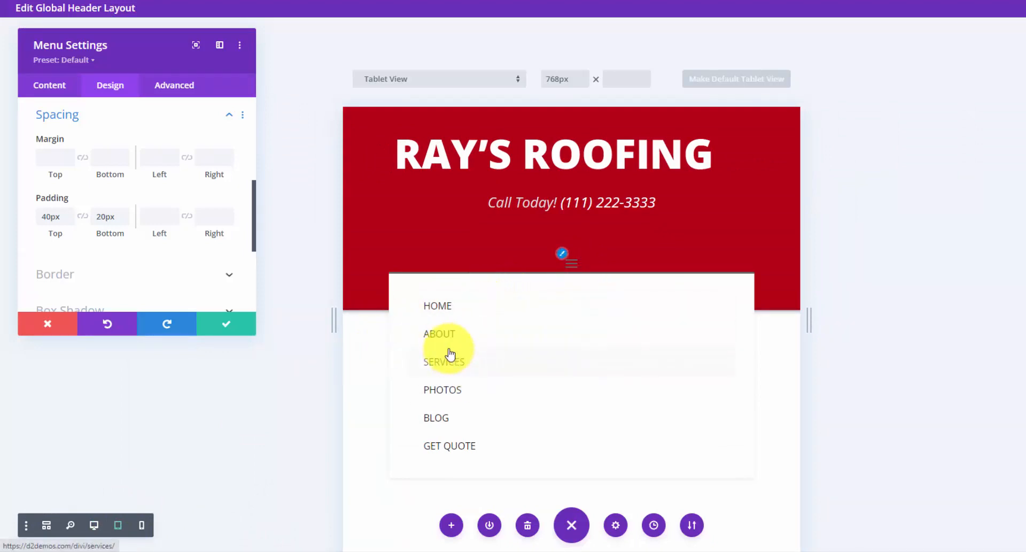
pyautogui.click(582, 265)
pyautogui.click(221, 116)
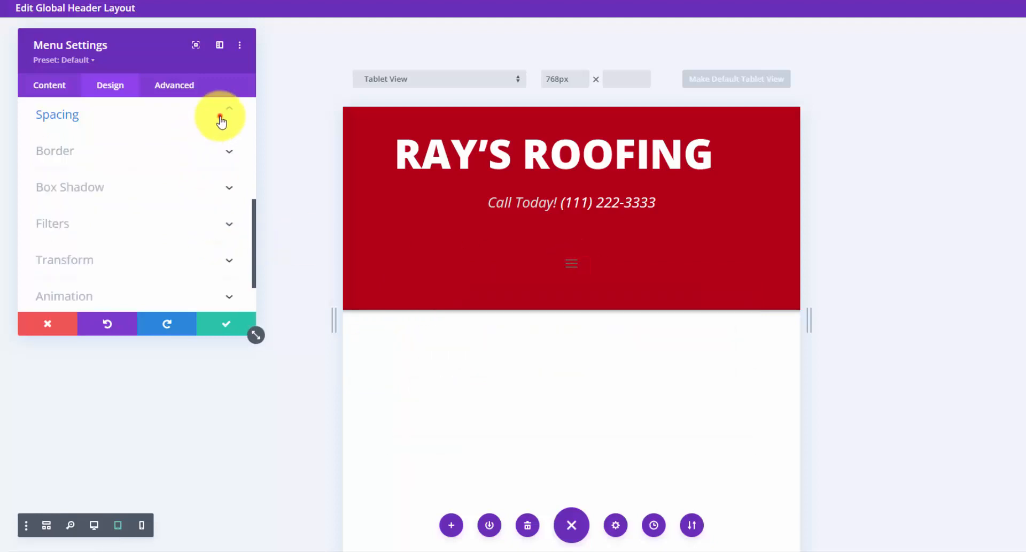
pyautogui.scroll(3, 173, 173)
pyautogui.scroll(2, 173, 173)
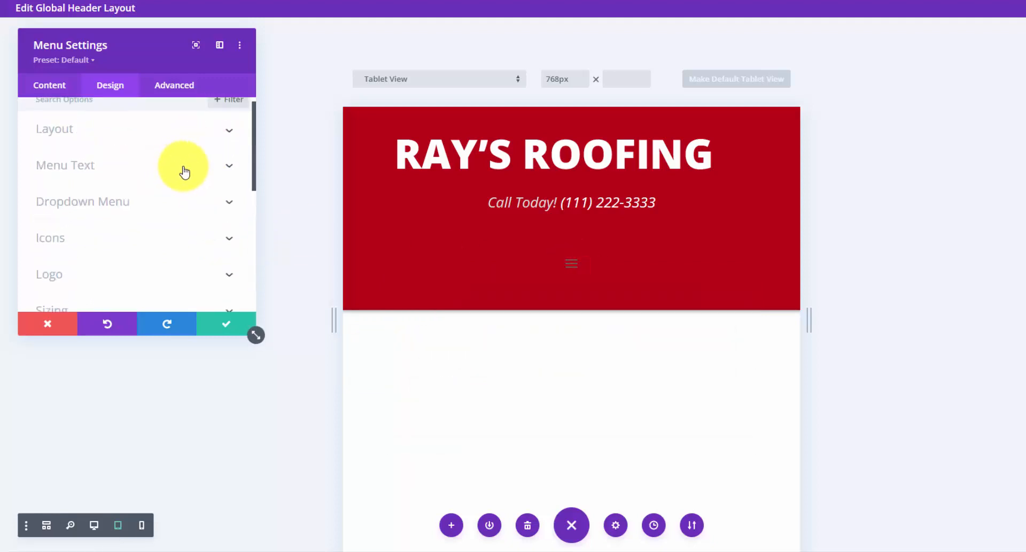
pyautogui.click(228, 202)
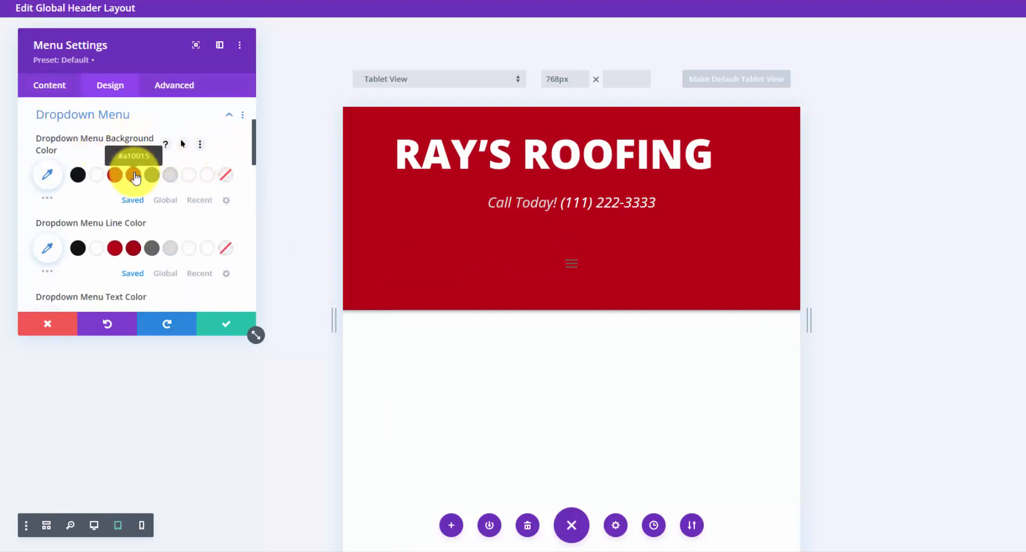
pyautogui.scroll(-2, 134, 176)
pyautogui.scroll(-5, 136, 181)
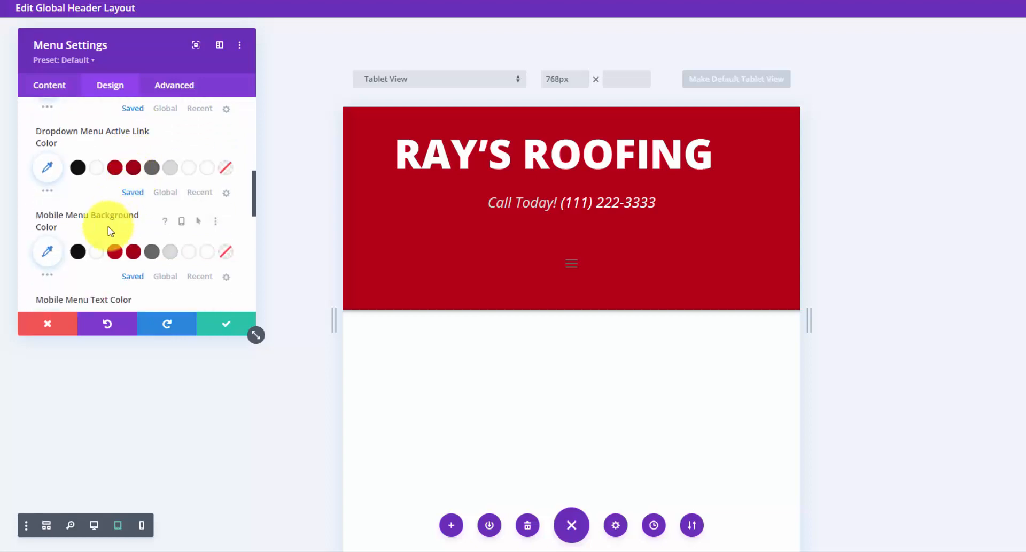
pyautogui.click(578, 273)
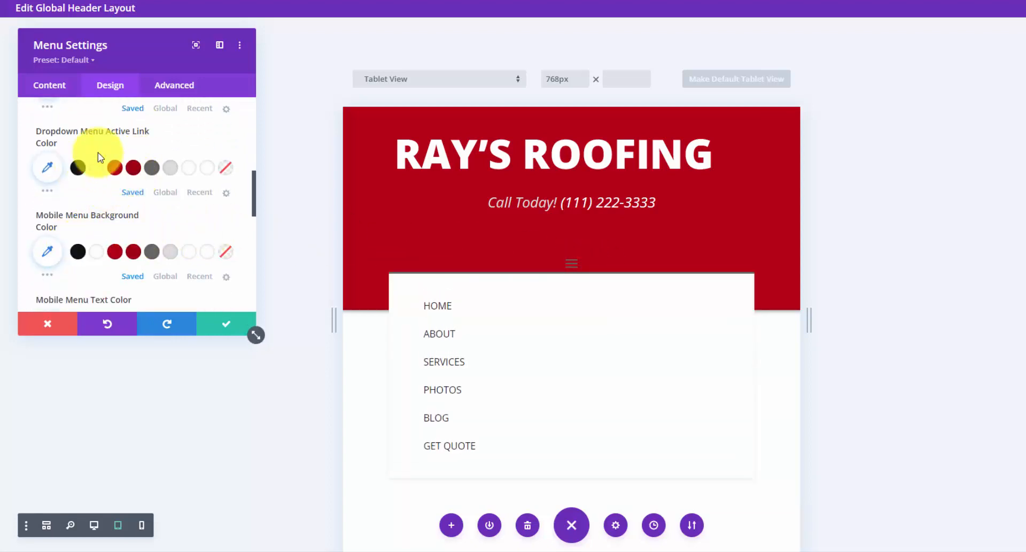
pyautogui.click(79, 253)
pyautogui.scroll(-2, 80, 235)
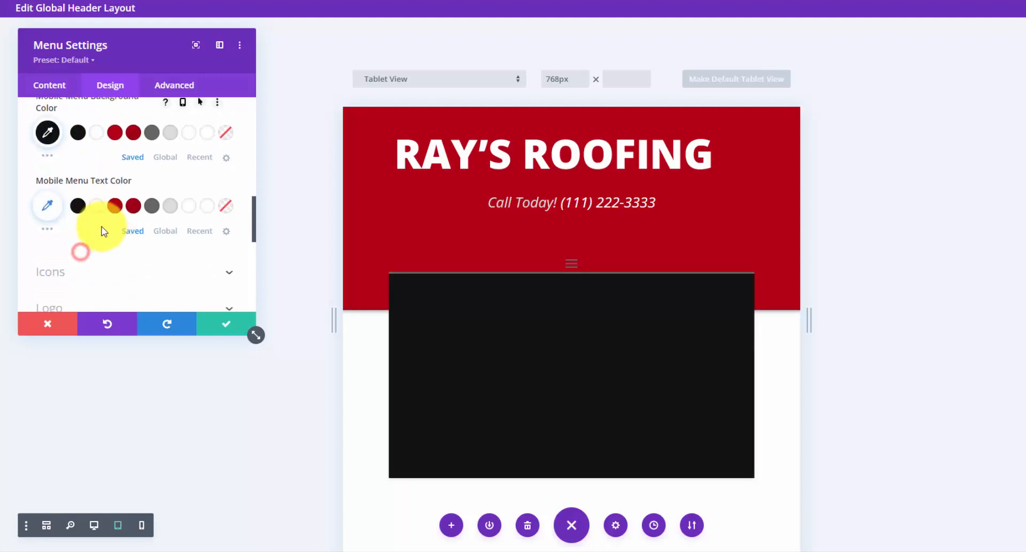
pyautogui.click(96, 206)
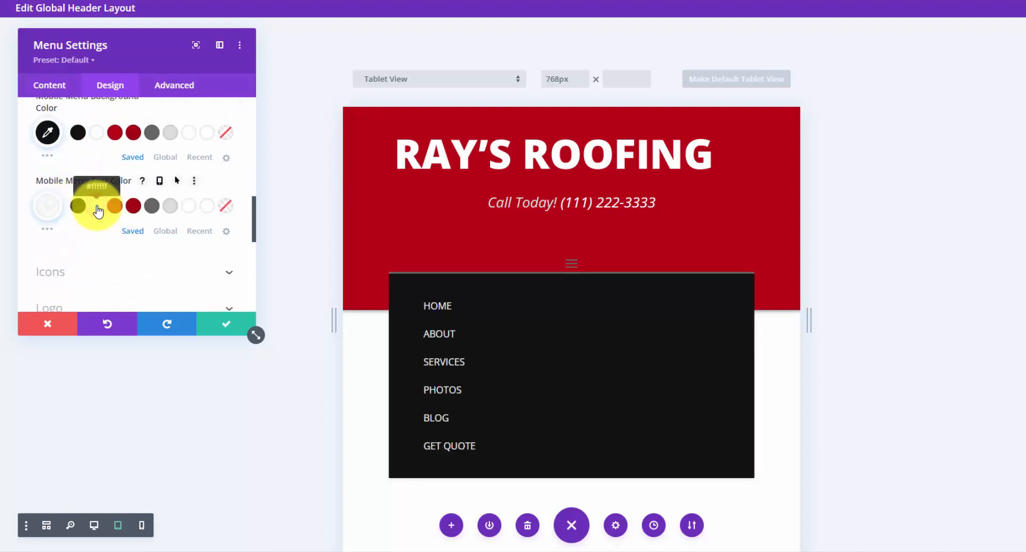
# - Make the hamburger menu icon black and preview the header in Phone View
pyautogui.scroll(-2, 202, 213)
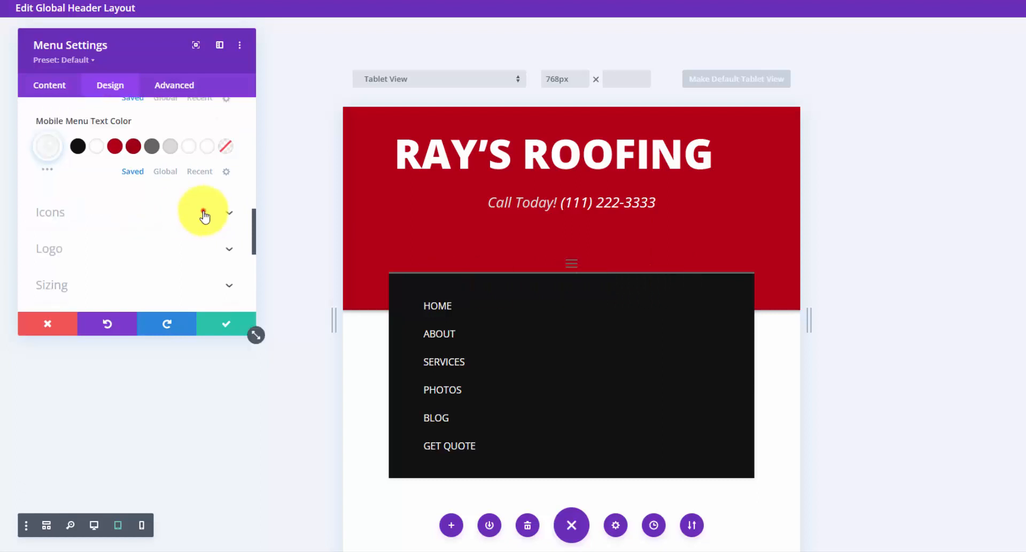
pyautogui.click(202, 211)
pyautogui.scroll(-1, 86, 161)
pyautogui.scroll(-2, 86, 159)
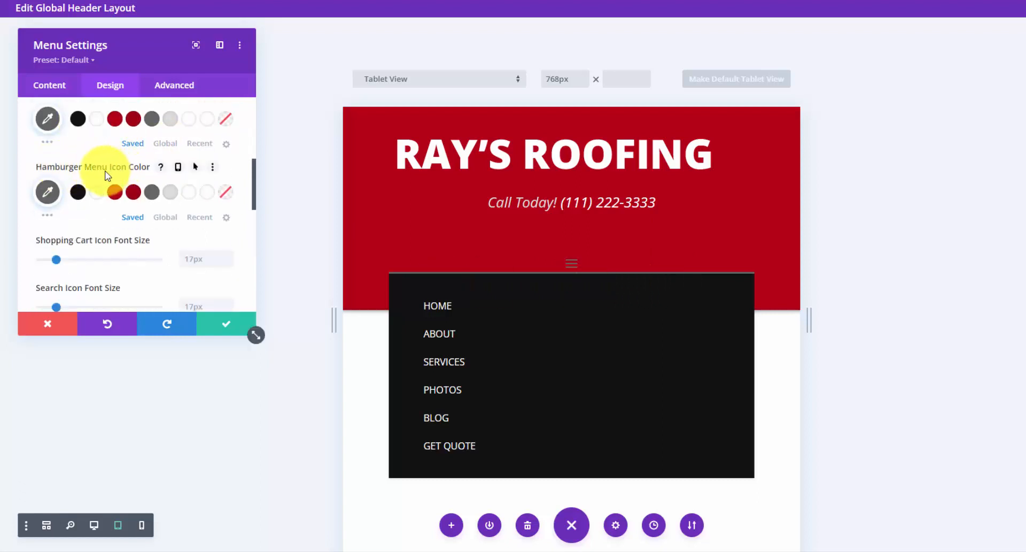
pyautogui.click(78, 193)
pyautogui.click(141, 525)
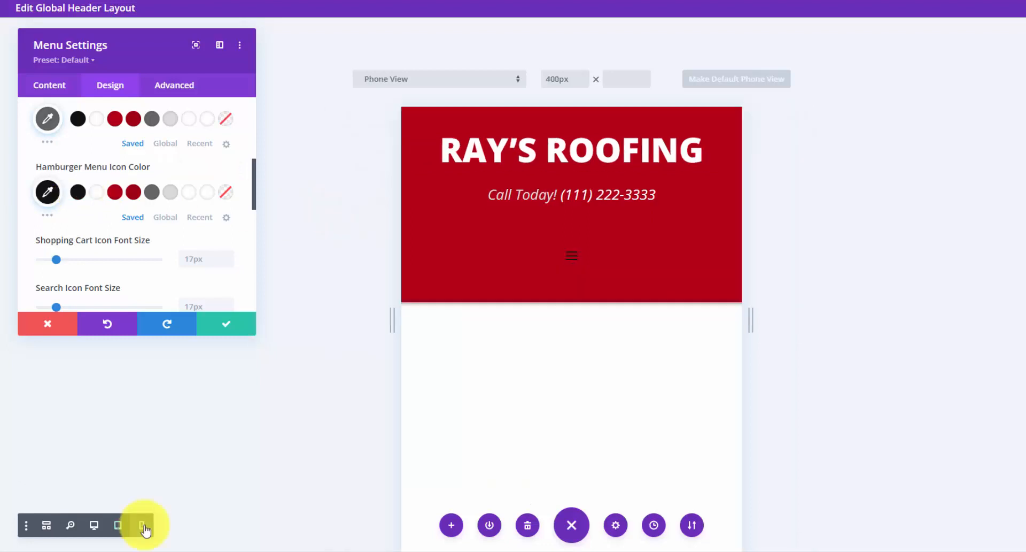
# - Preview the mobile menu at phone width and collapse the menu's icon options
pyautogui.click(572, 249)
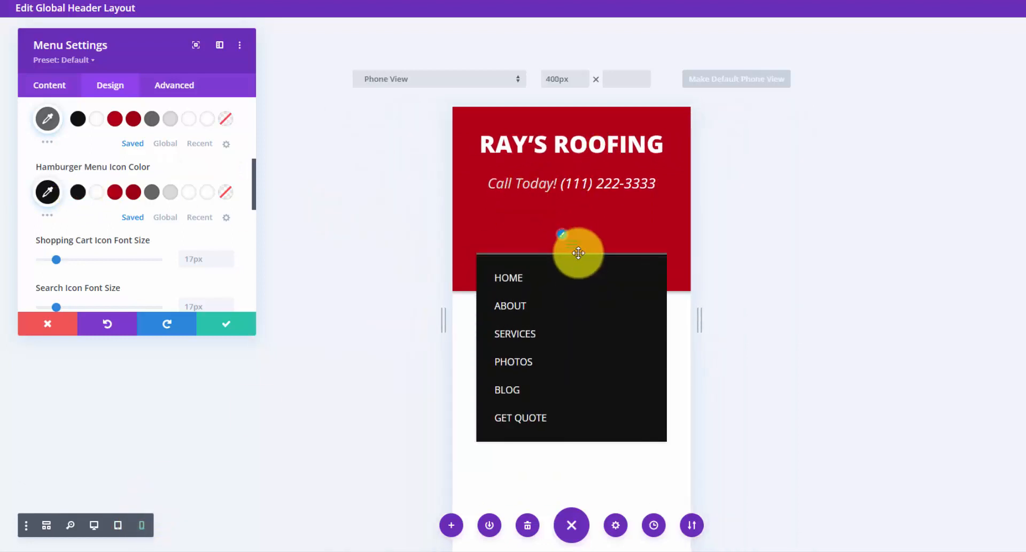
pyautogui.click(575, 246)
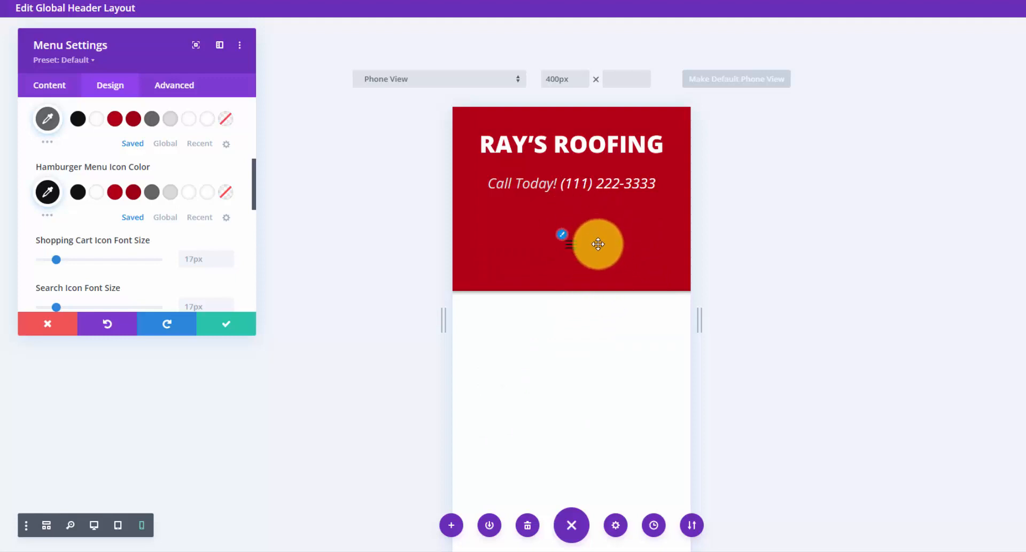
pyautogui.scroll(5, 167, 262)
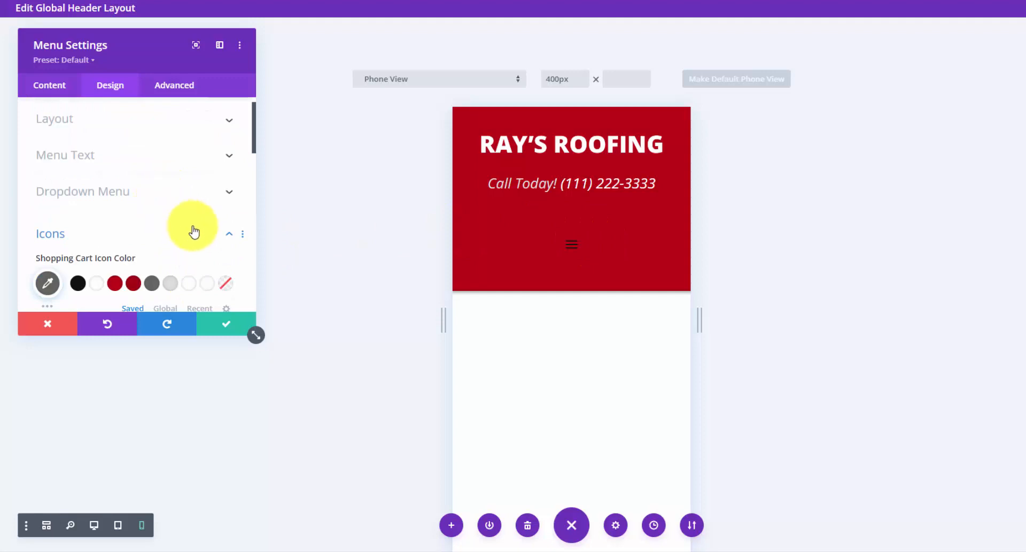
pyautogui.click(215, 233)
pyautogui.scroll(-3, 185, 180)
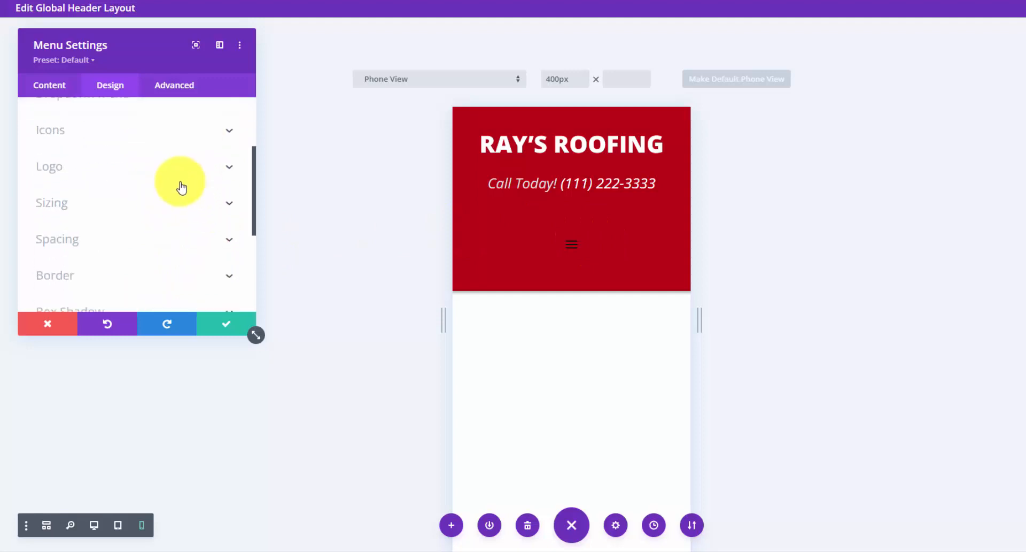
# - Enable responsive padding and lower the tablet Padding Top from 40px to 15px, checking the phone value
pyautogui.click(216, 230)
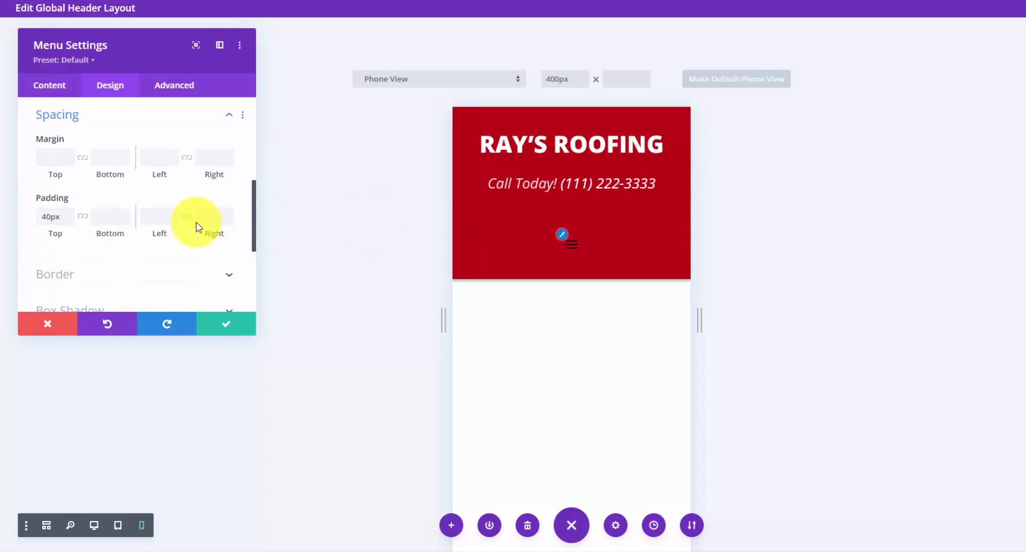
pyautogui.click(96, 199)
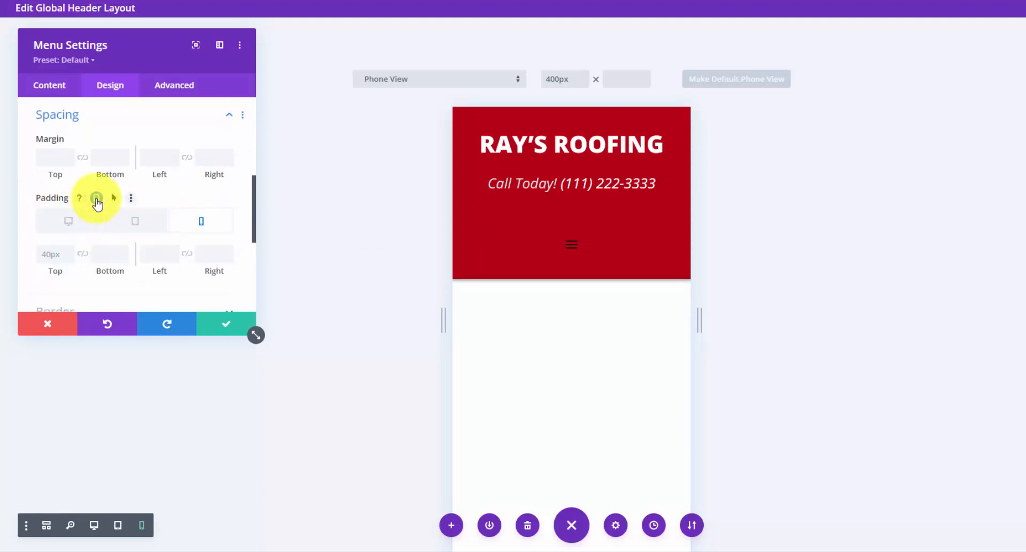
pyautogui.click(134, 220)
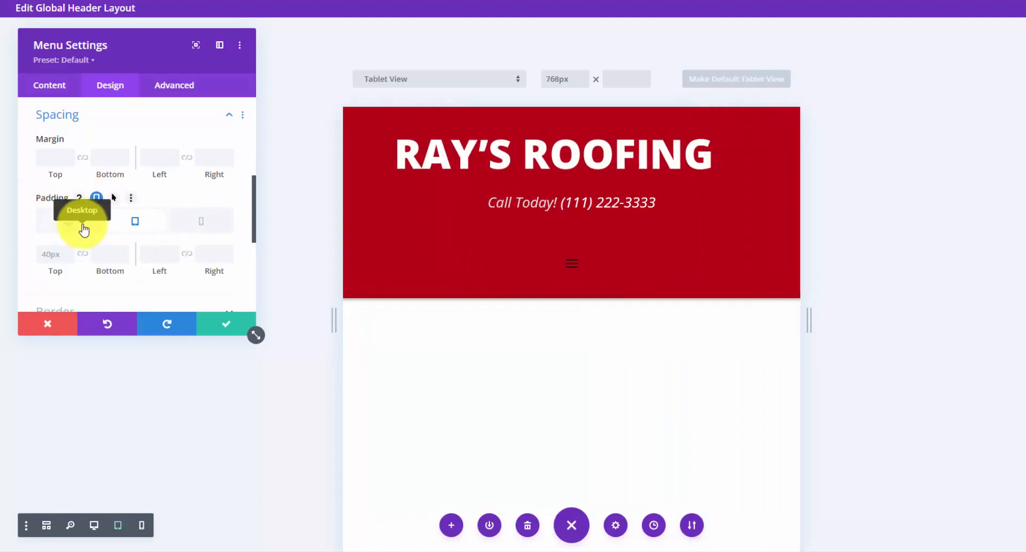
pyautogui.click(68, 258)
pyautogui.click(68, 258)
pyautogui.click(68, 259)
pyautogui.click(68, 259)
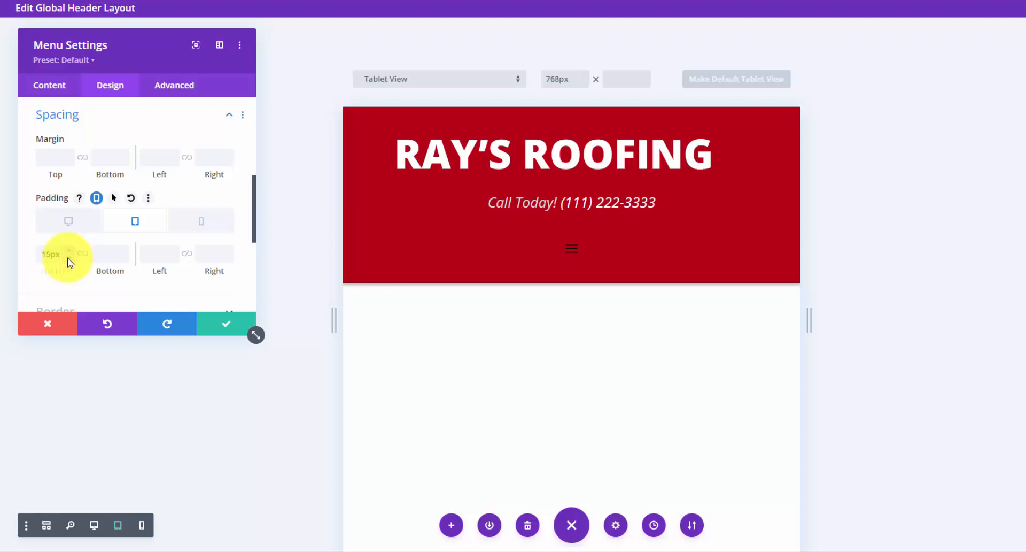
pyautogui.click(195, 223)
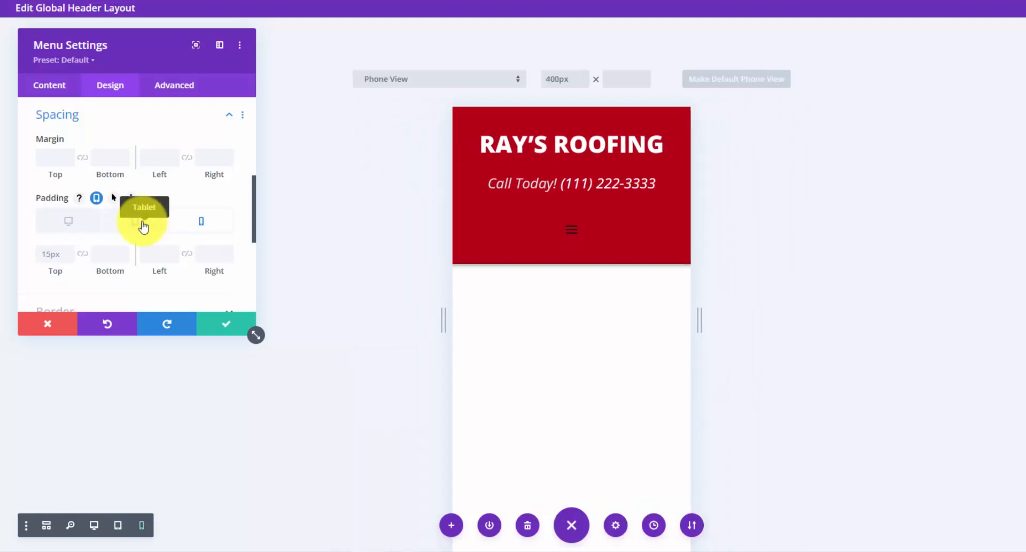
pyautogui.click(140, 222)
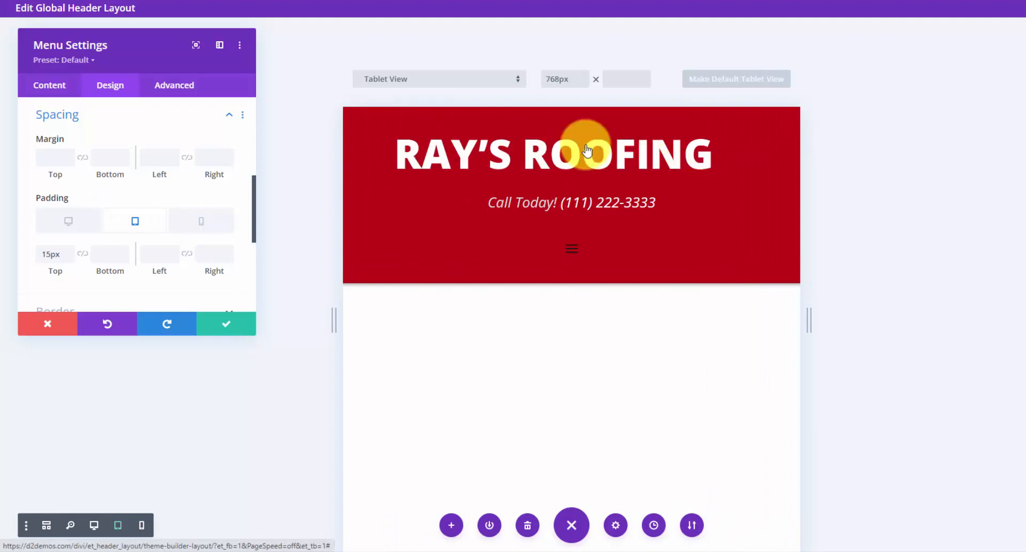
# - Open the RAY'S ROOFING image's Design options and look through its overlay and alignment settings
pyautogui.click(74, 220)
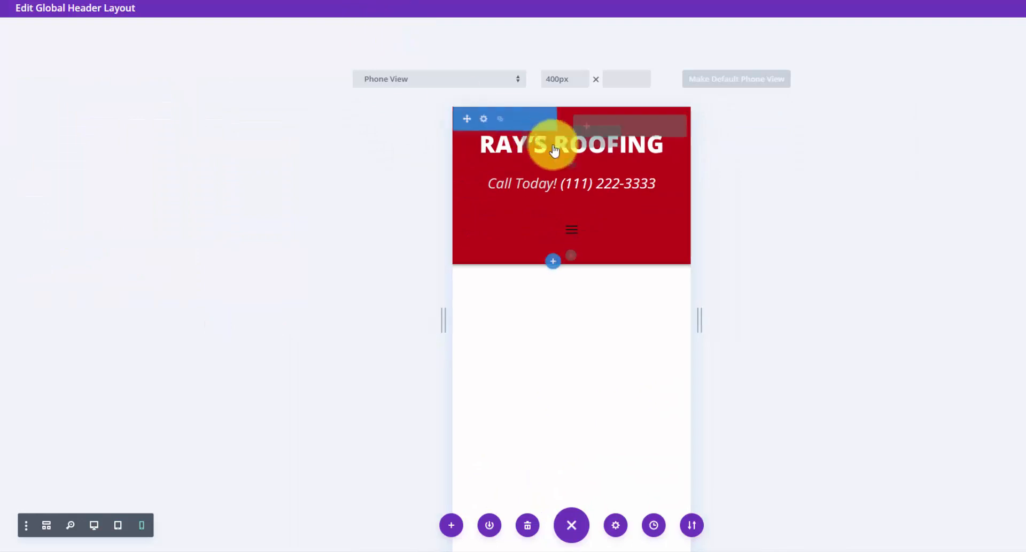
pyautogui.click(553, 140)
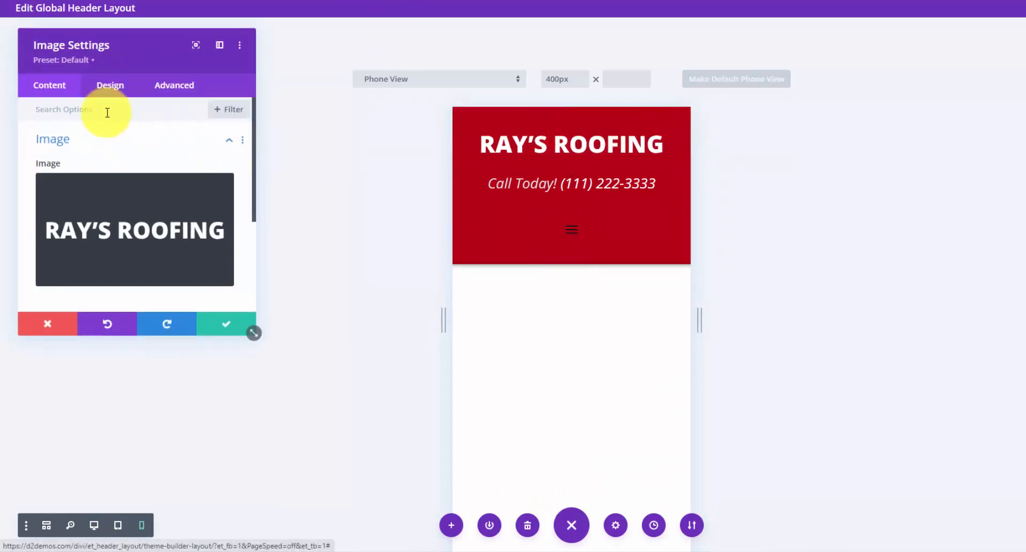
pyautogui.click(103, 86)
pyautogui.click(134, 143)
pyautogui.click(136, 141)
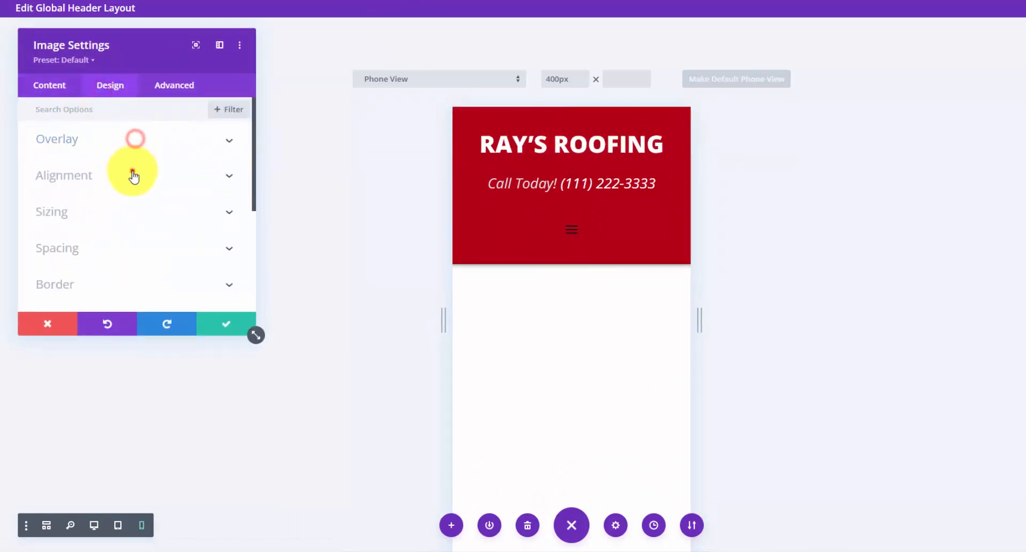
pyautogui.click(134, 171)
# - Close the image settings, return to desktop view, and save and exit the global header layout
pyautogui.click(225, 324)
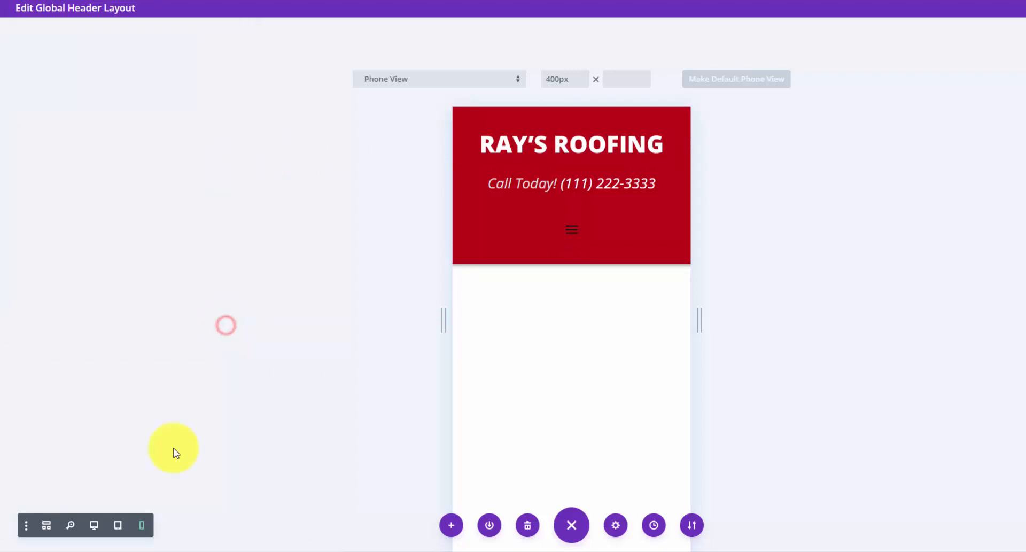
pyautogui.click(118, 525)
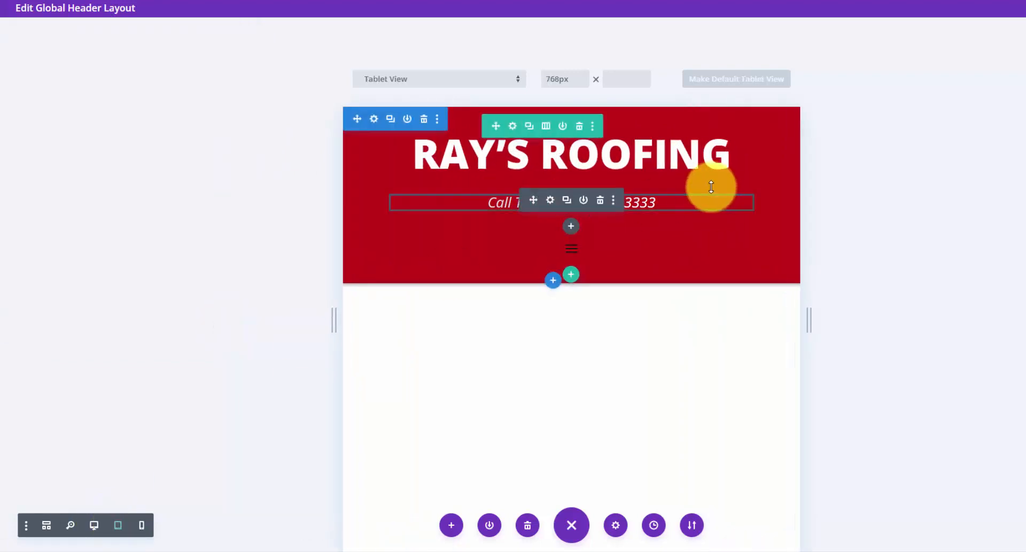
pyautogui.click(95, 527)
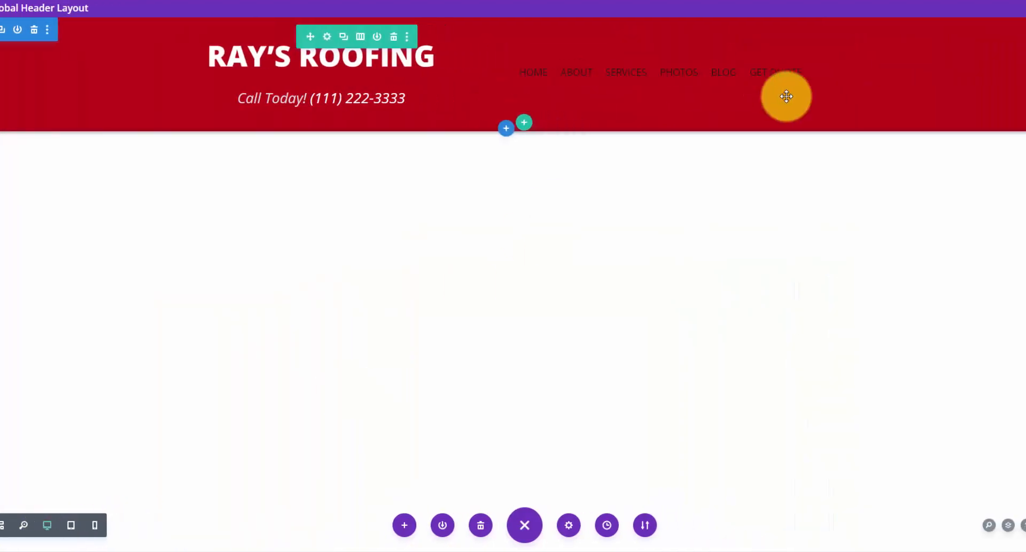
pyautogui.click(990, 522)
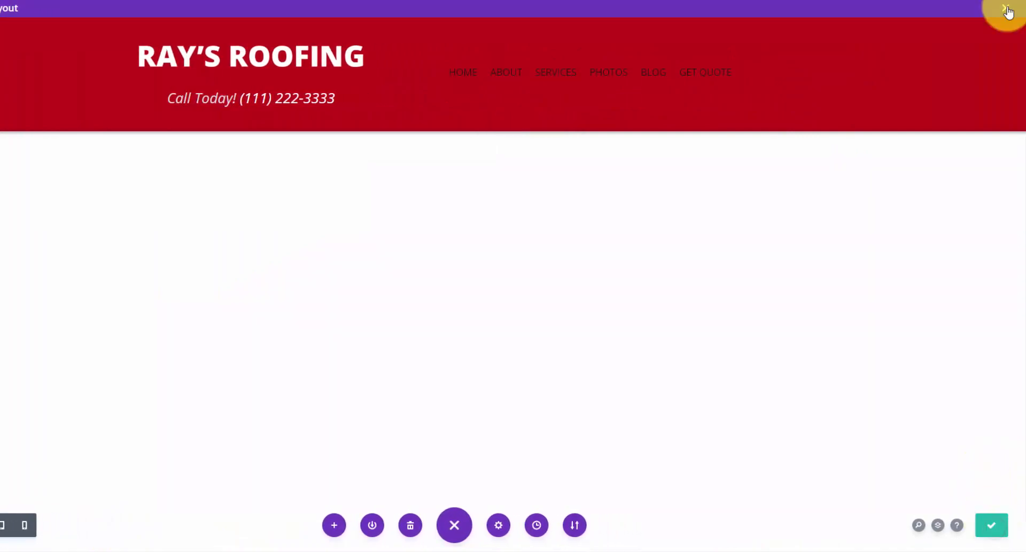
pyautogui.click(1006, 8)
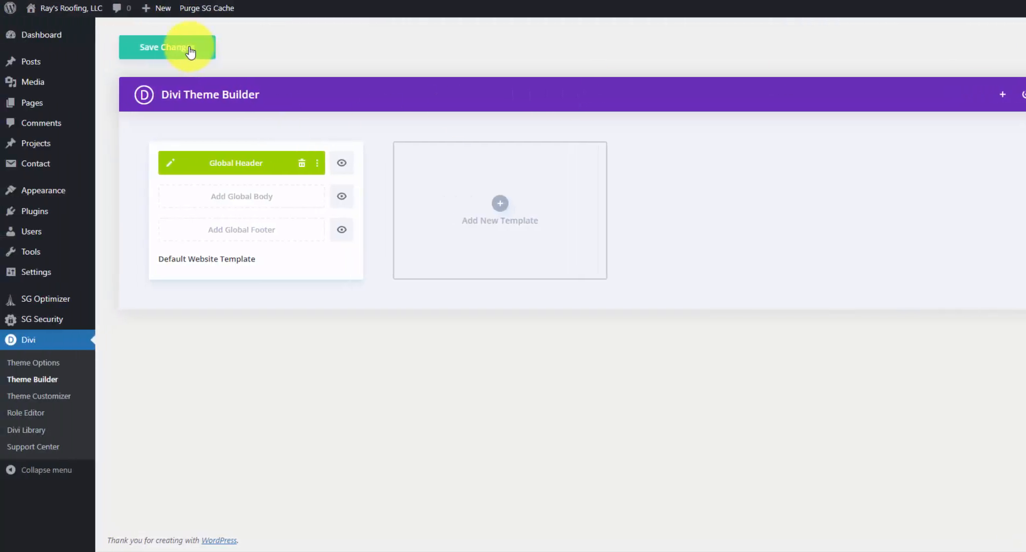
# - Save the theme builder changes and build a new Global Footer from scratch
pyautogui.click(108, 46)
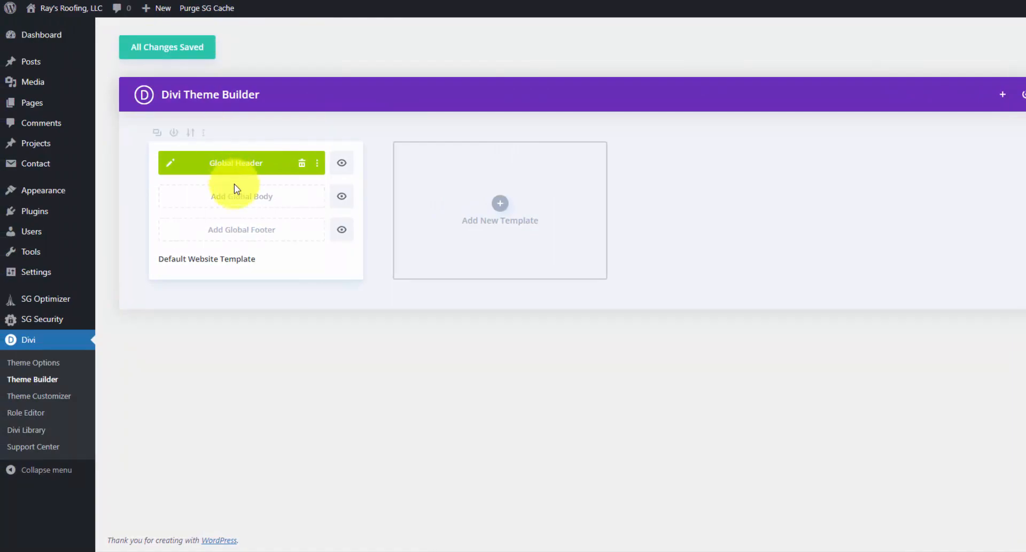
pyautogui.click(242, 230)
pyautogui.click(243, 240)
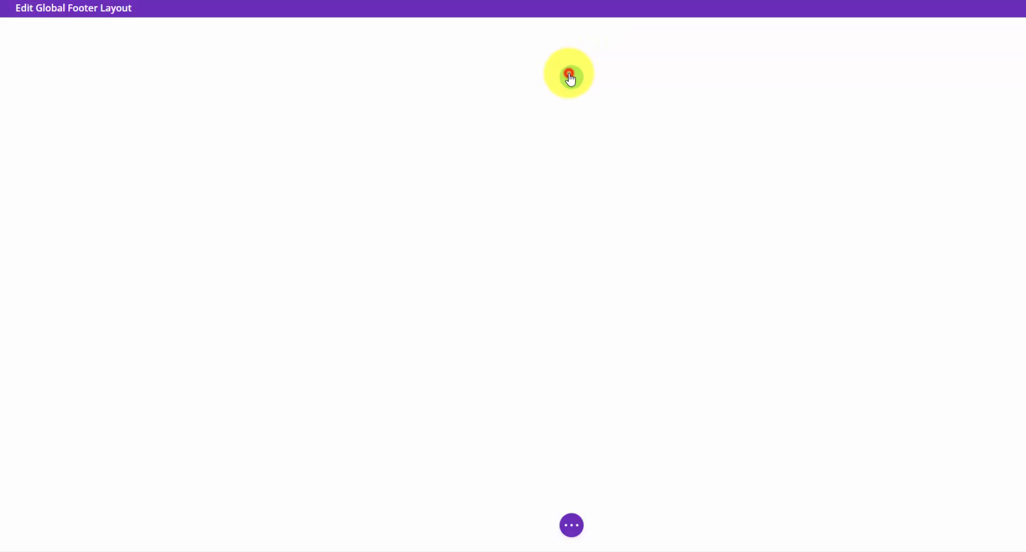
# - Add a one-column row with an Icon module showing the envelope icon found by searching 'mail'
pyautogui.click(570, 76)
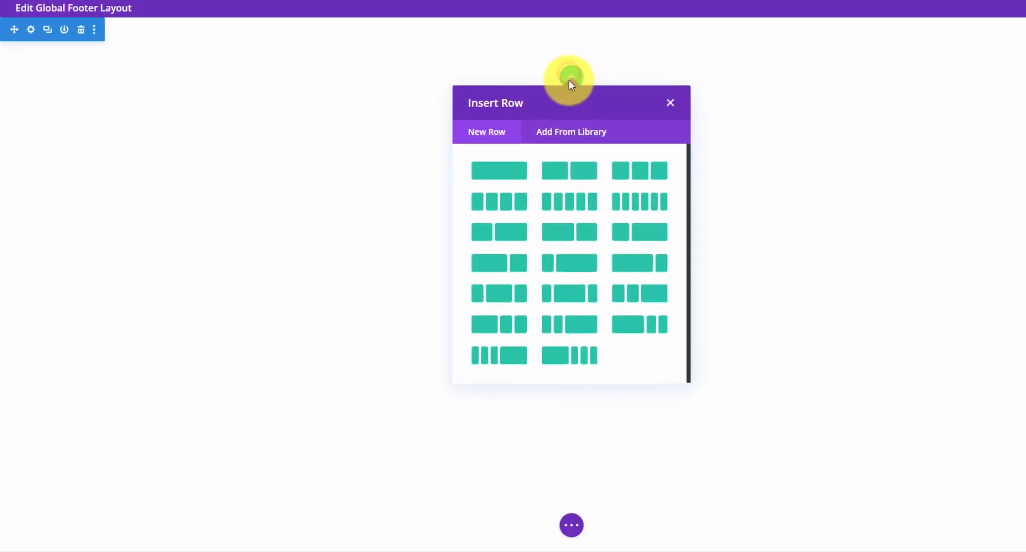
pyautogui.click(510, 180)
pyautogui.write('icon')
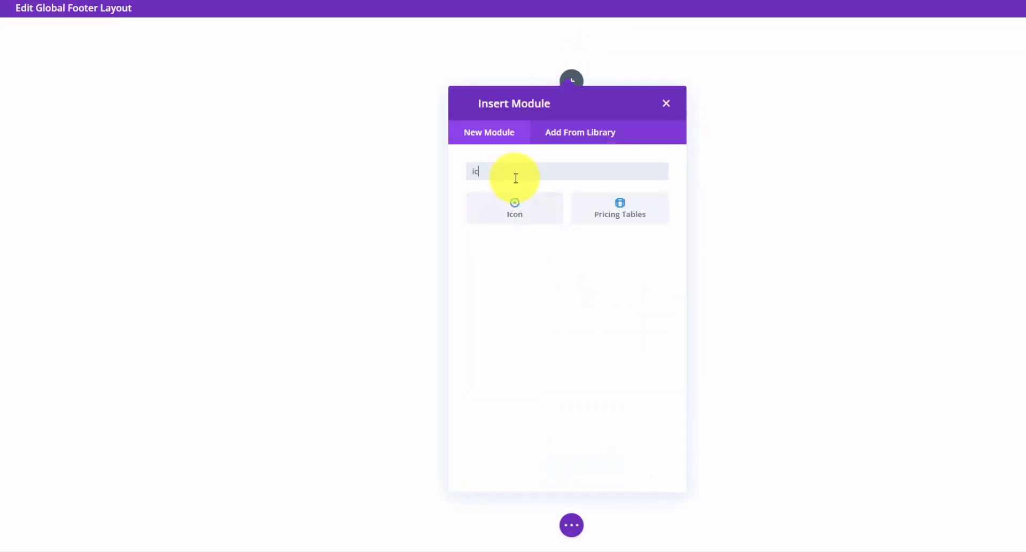
pyautogui.click(516, 203)
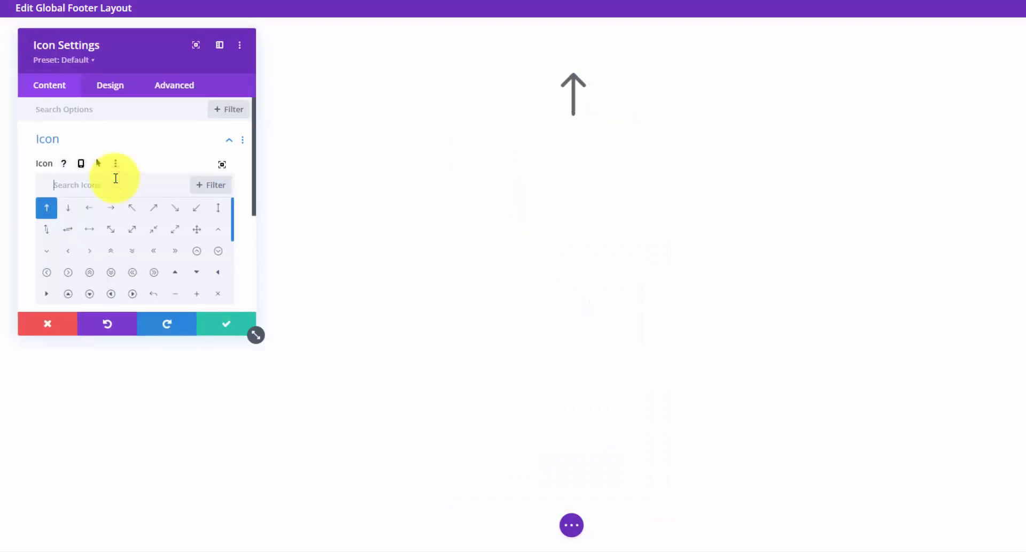
pyautogui.click(116, 178)
pyautogui.write('mail')
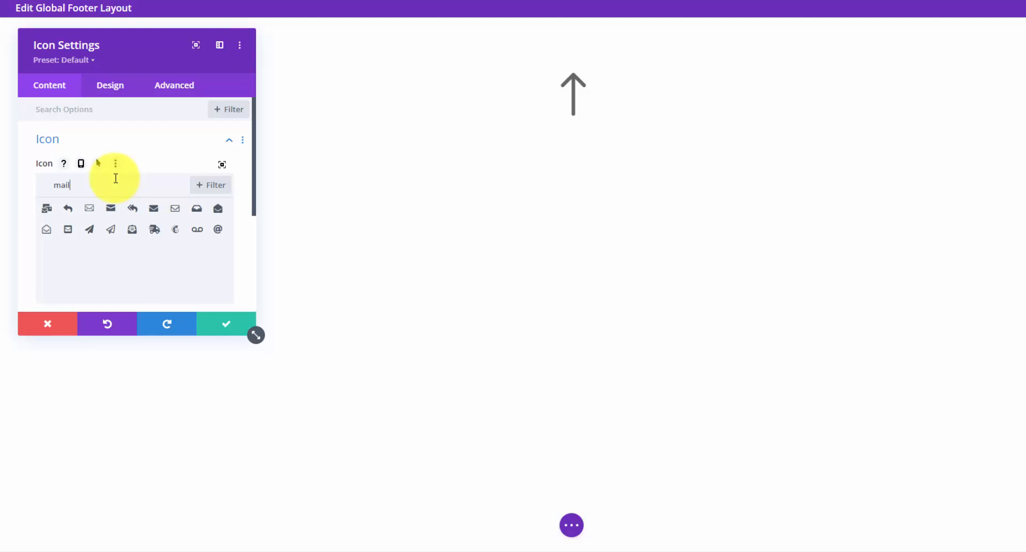
pyautogui.click(111, 211)
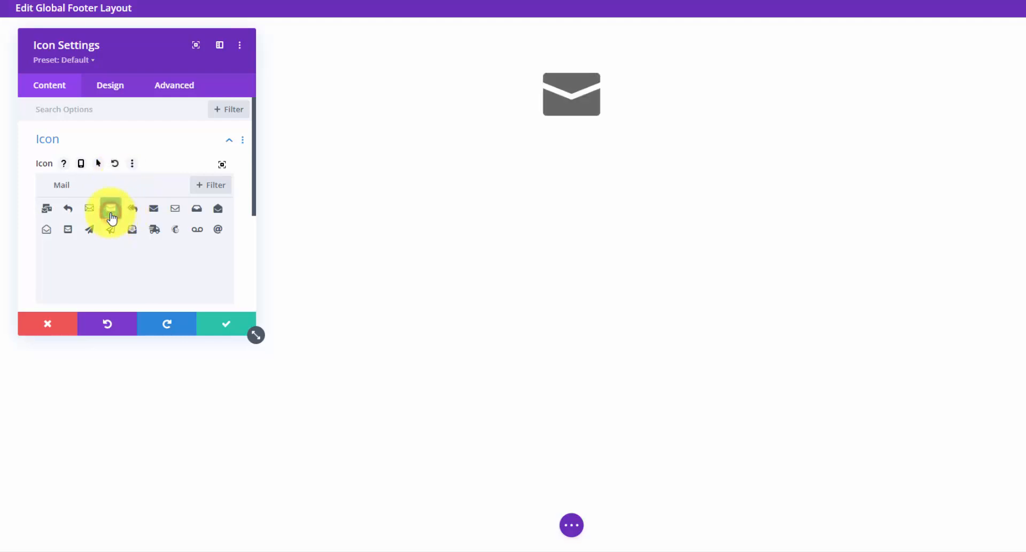
pyautogui.click(234, 327)
pyautogui.click(32, 32)
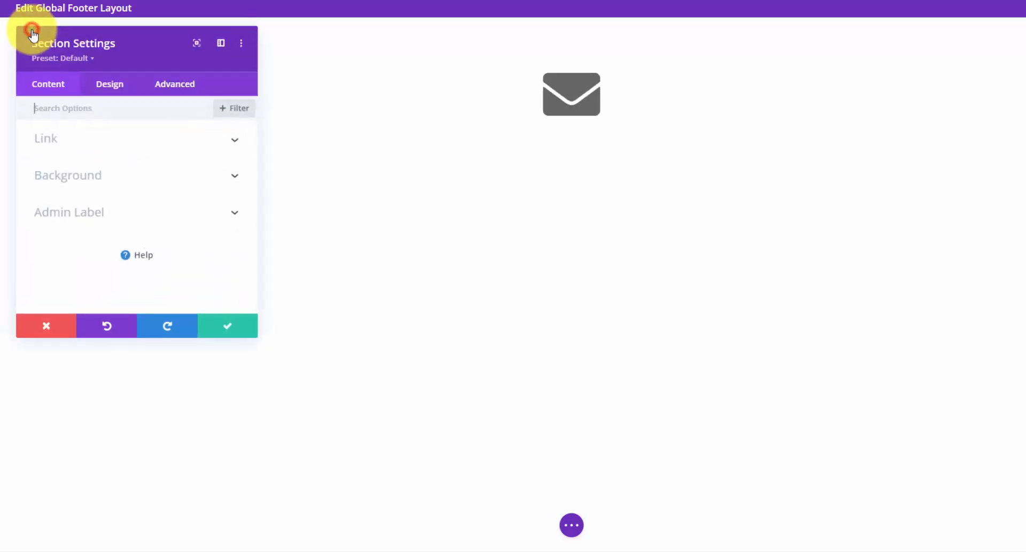
# - Switch the section background to a Circular gradient with the first stop set to #111111
pyautogui.click(197, 181)
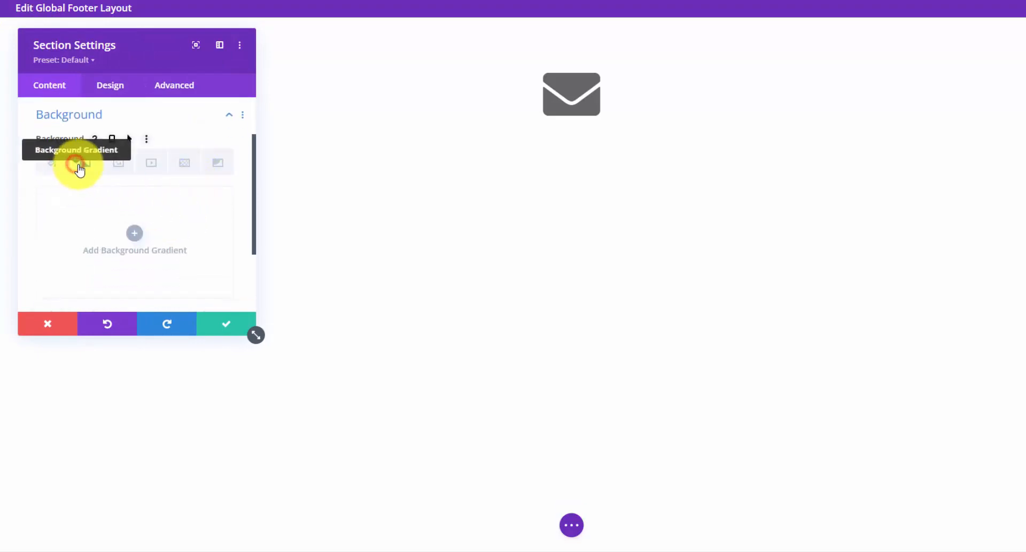
pyautogui.click(76, 169)
pyautogui.click(129, 231)
pyautogui.click(42, 218)
pyautogui.click(78, 259)
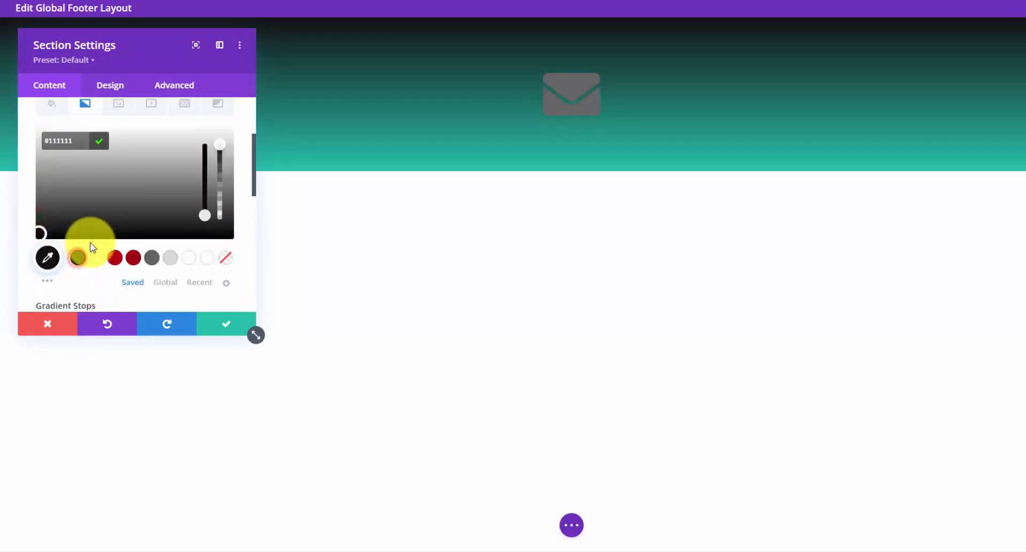
pyautogui.scroll(-1, 131, 267)
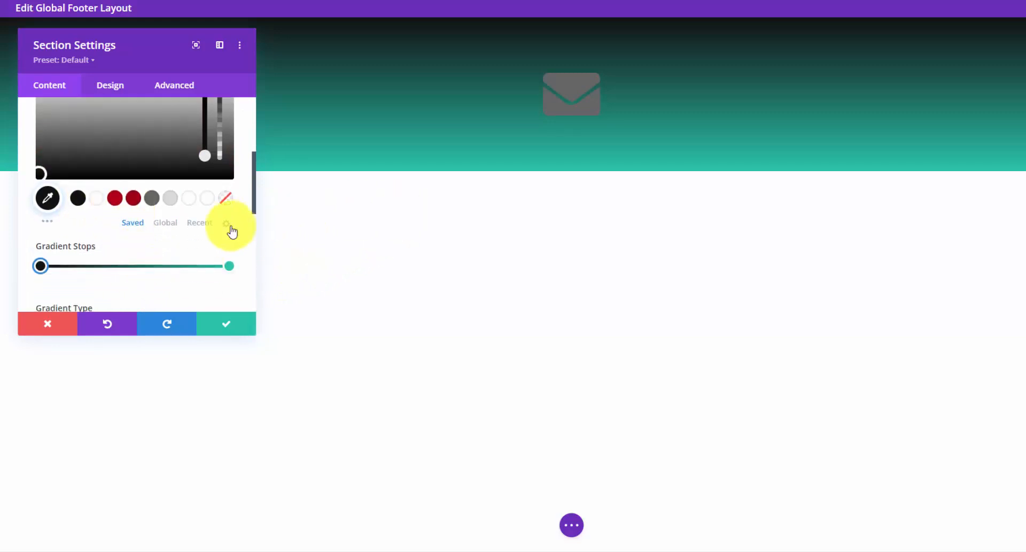
pyautogui.scroll(3, 189, 243)
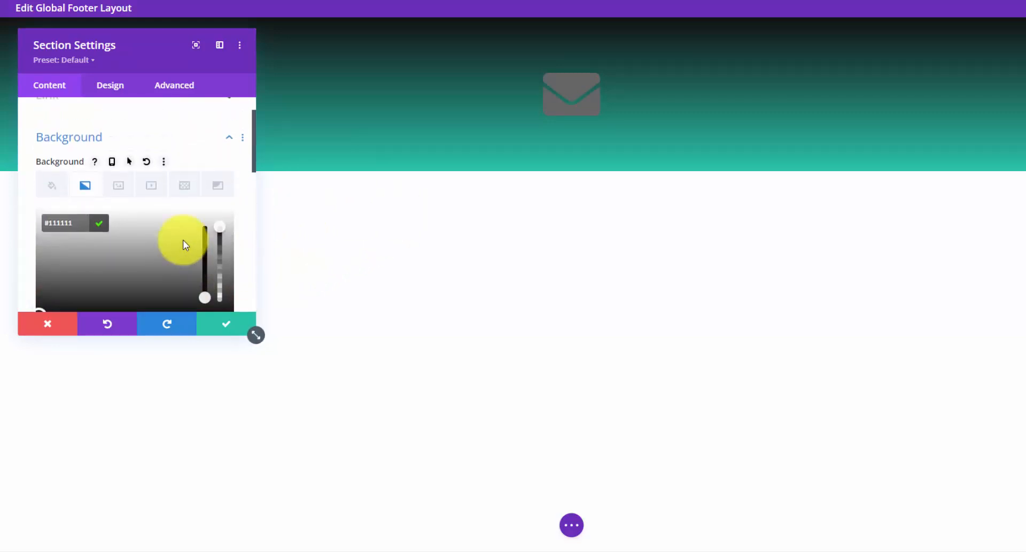
pyautogui.scroll(-6, 184, 239)
pyautogui.click(147, 156)
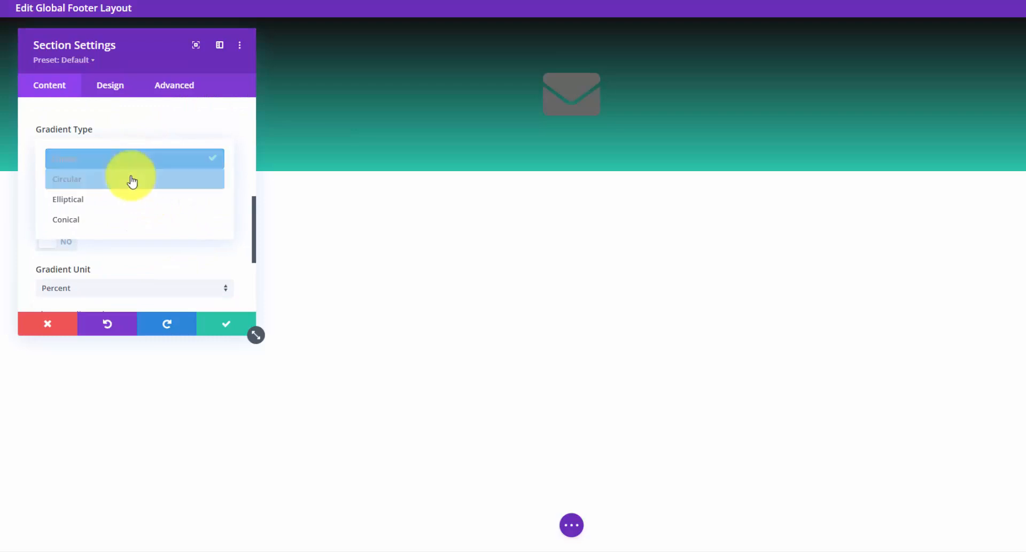
pyautogui.click(130, 178)
pyautogui.scroll(4, 131, 185)
# - Set the second gradient stop to #111111, make the first stop slightly transparent, and save
pyautogui.click(229, 265)
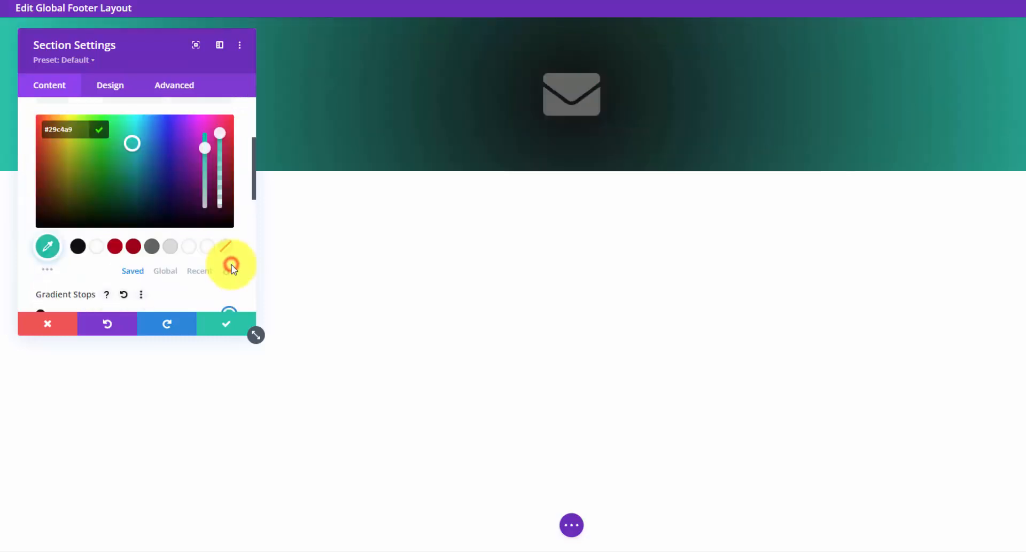
pyautogui.click(78, 247)
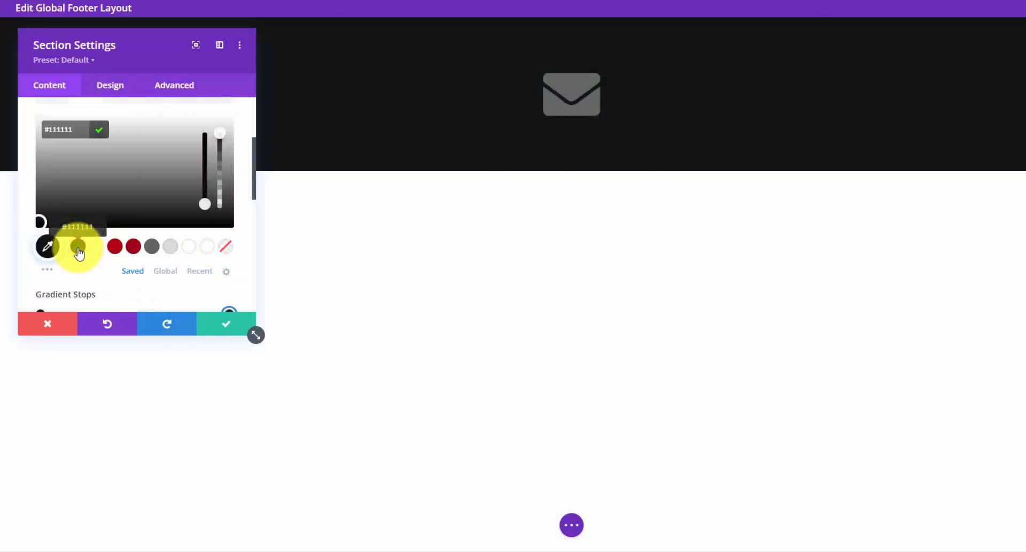
pyautogui.click(39, 135)
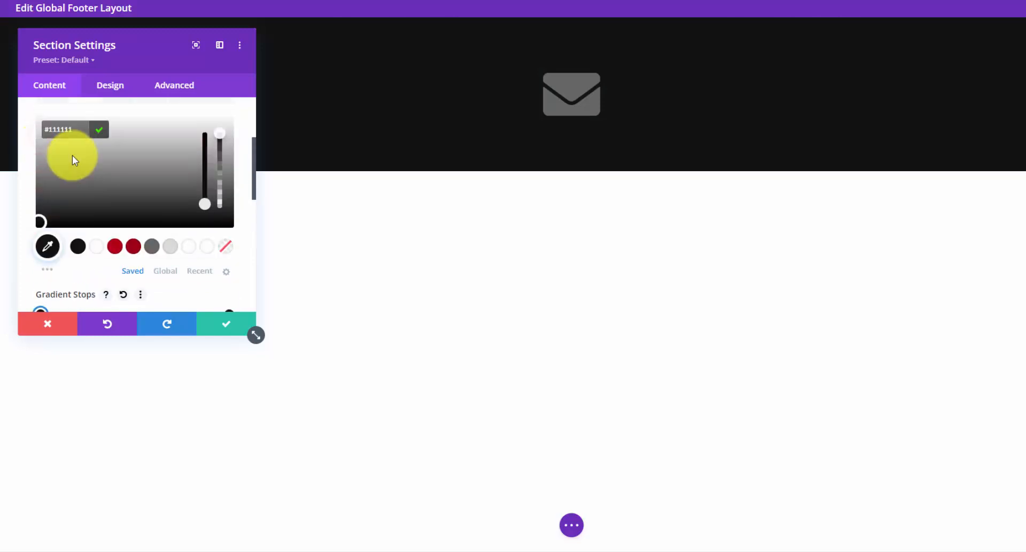
pyautogui.moveTo(220, 134); pyautogui.dragTo(220, 142)
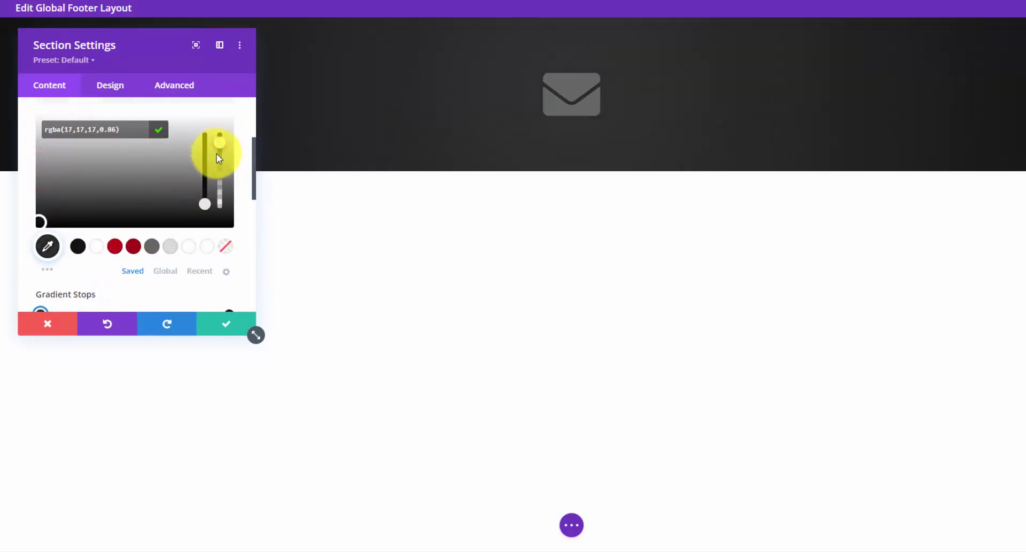
pyautogui.click(228, 322)
# - Make the envelope icon light grey and shrink it from 96px to 50px
pyautogui.moveTo(557, 94)
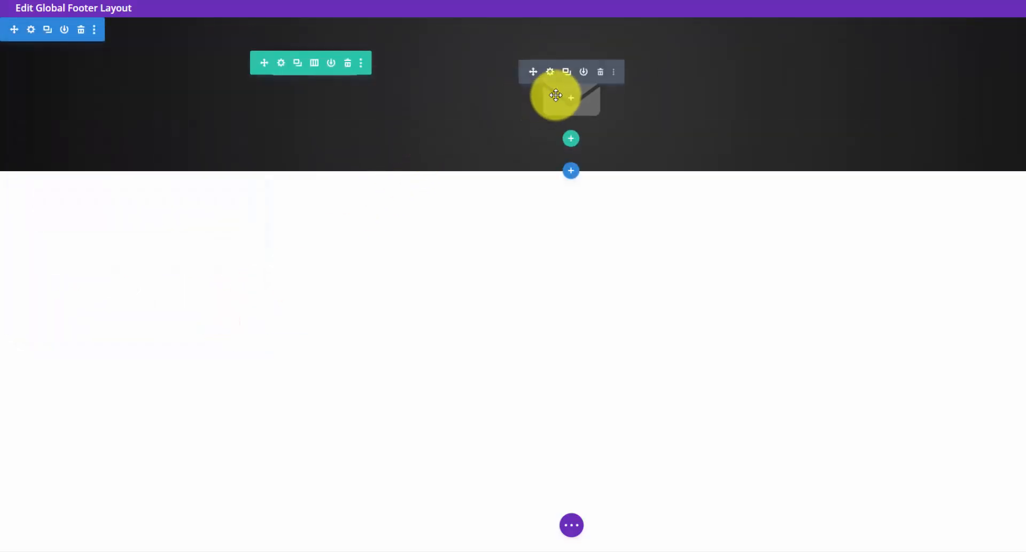
pyautogui.click(550, 73)
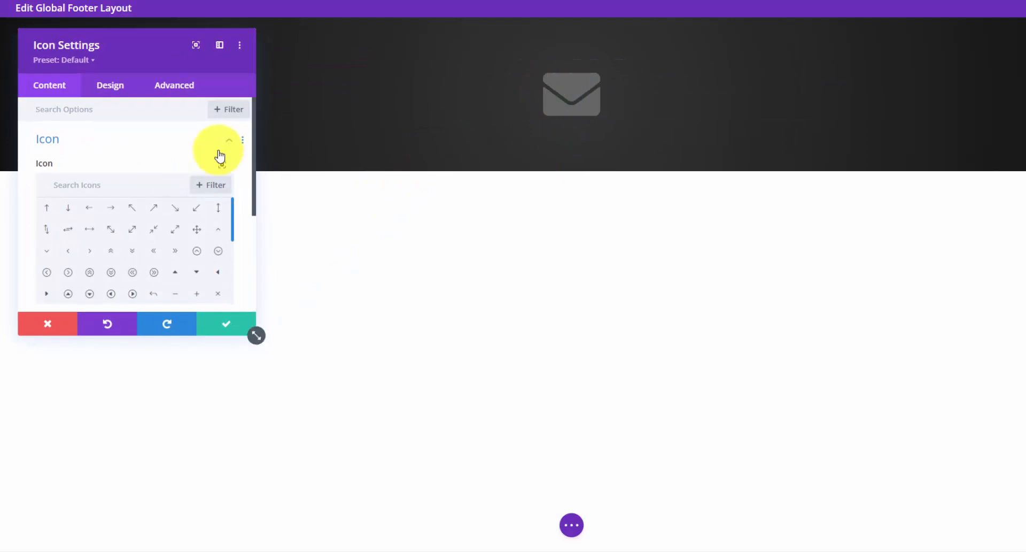
pyautogui.click(115, 87)
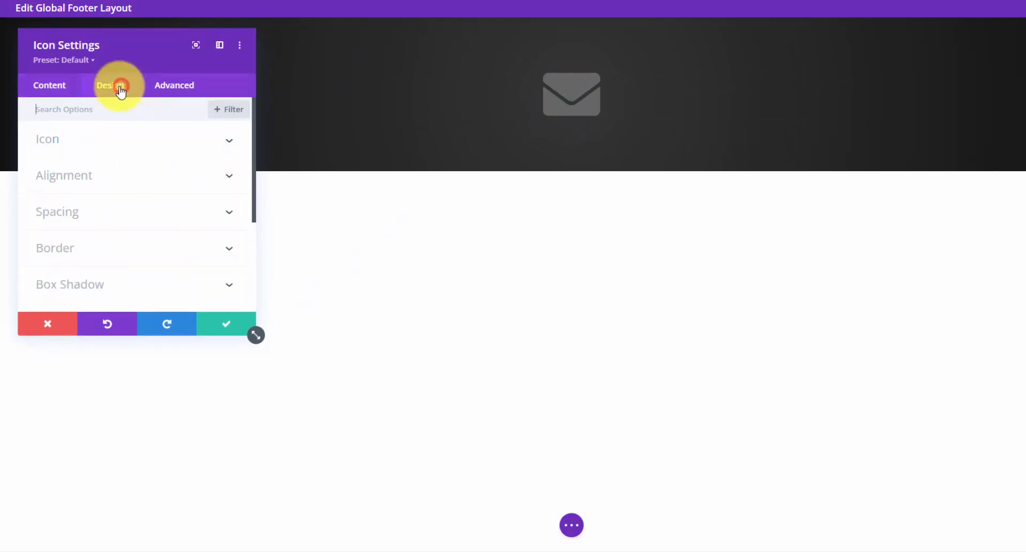
pyautogui.click(162, 138)
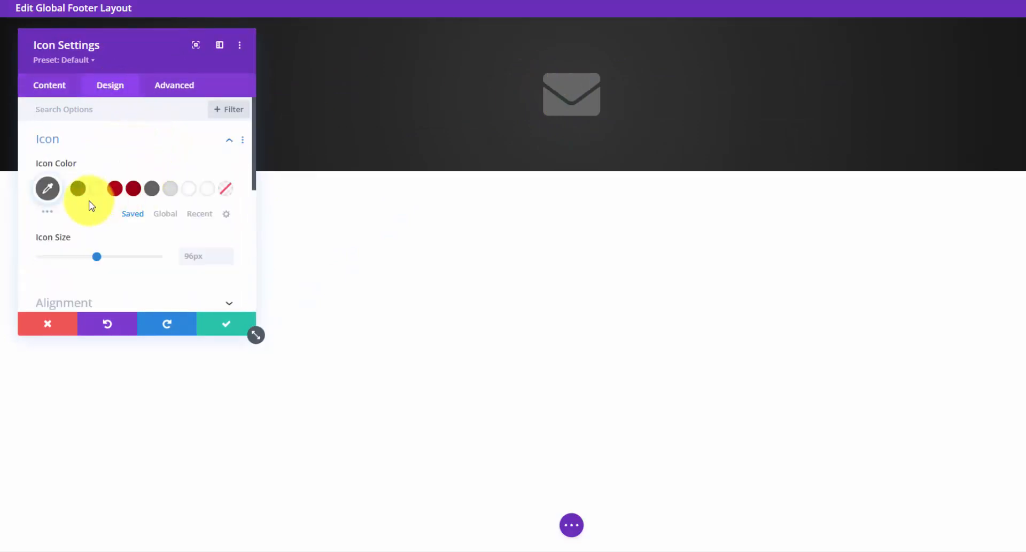
pyautogui.click(171, 189)
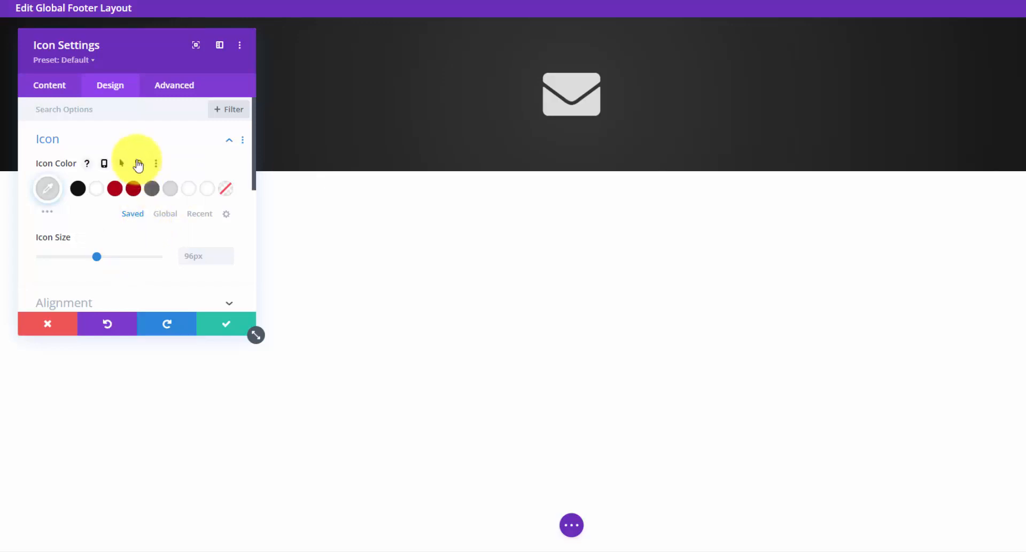
pyautogui.click(92, 60)
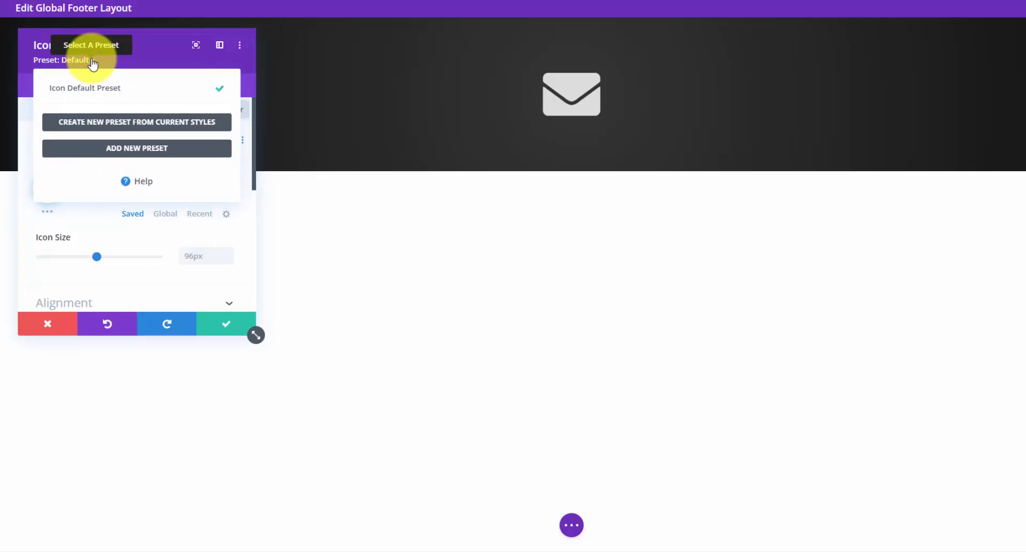
pyautogui.click(128, 107)
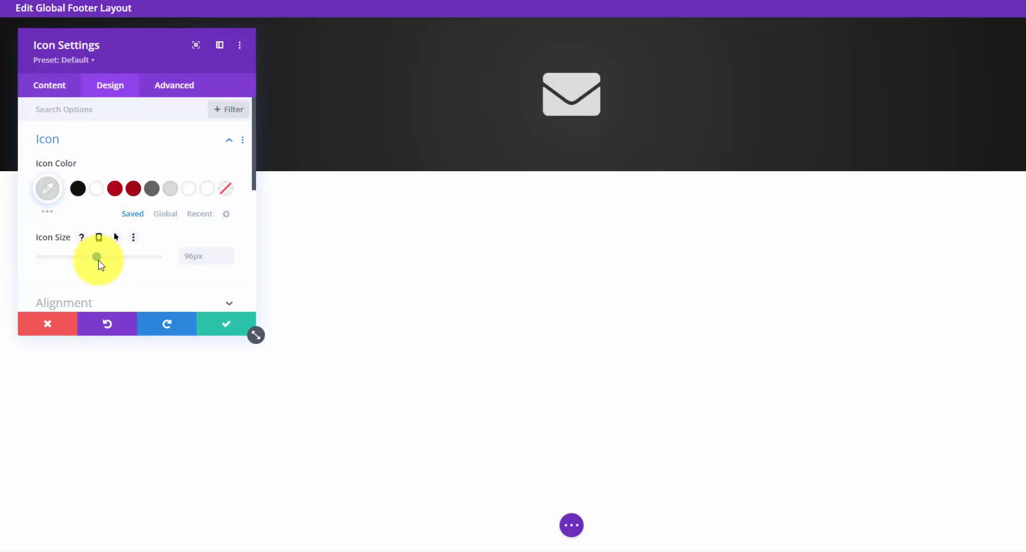
pyautogui.moveTo(98, 260); pyautogui.dragTo(70, 257)
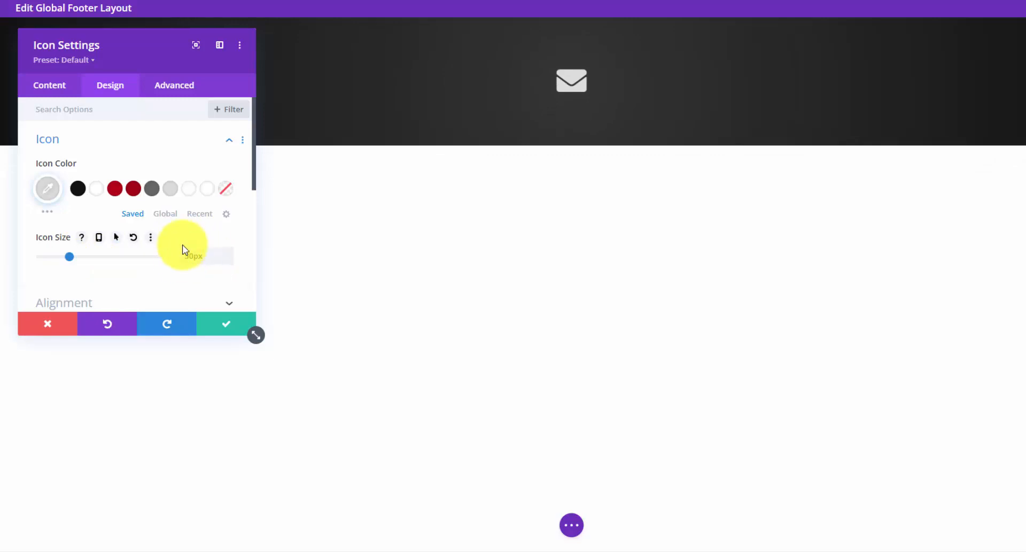
# - Collapse the Icon group and bring up the Spacing and Animation style options
pyautogui.click(126, 140)
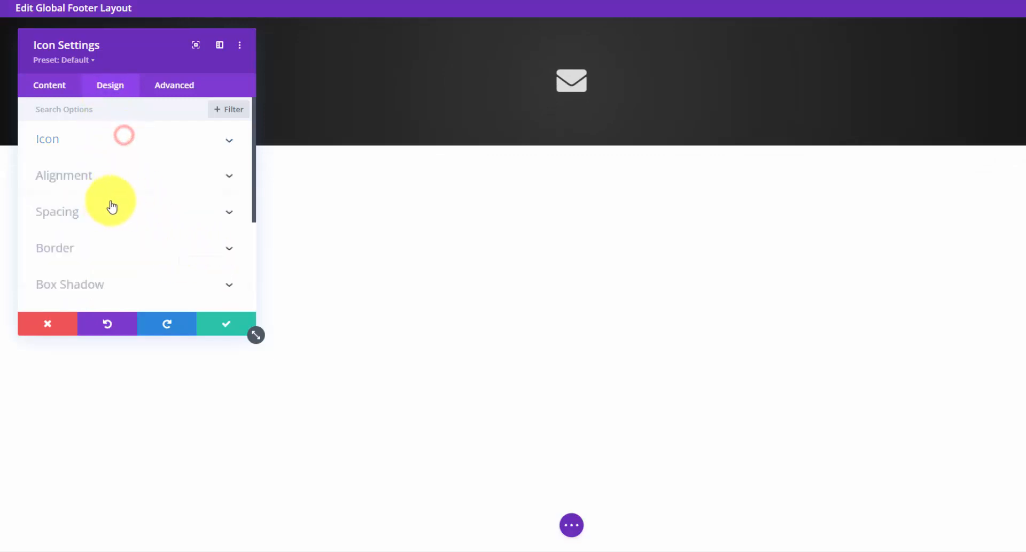
pyautogui.click(126, 211)
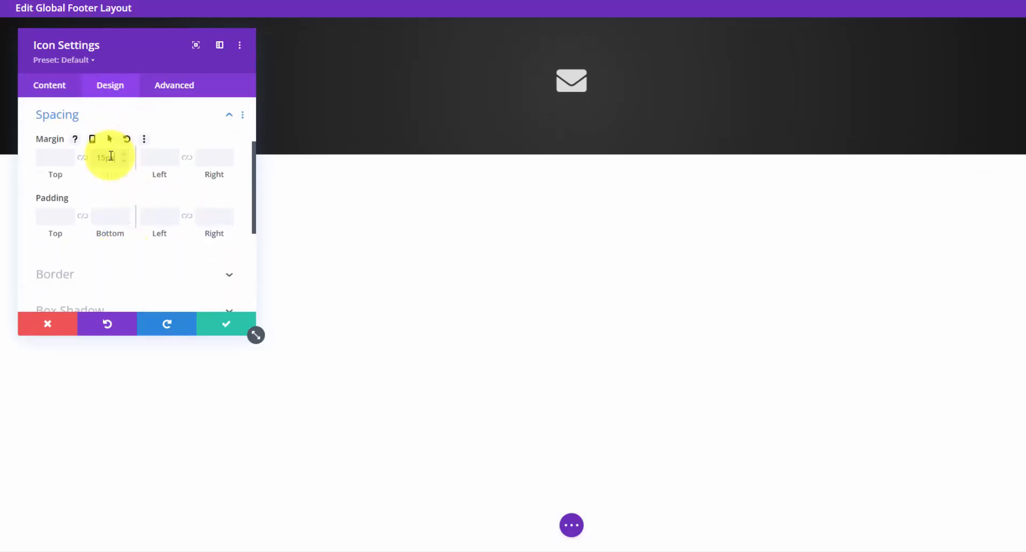
pyautogui.scroll(-3, 115, 164)
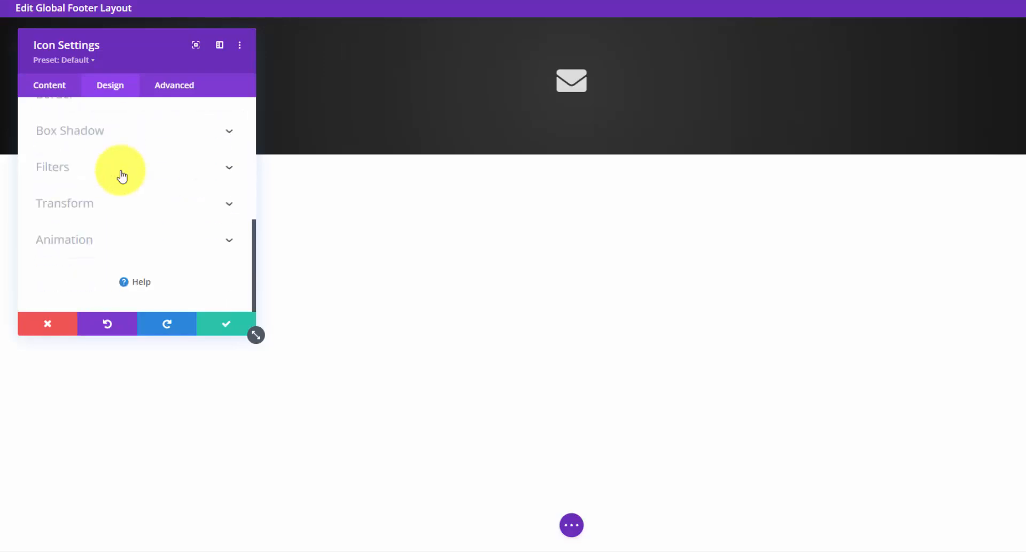
pyautogui.click(228, 241)
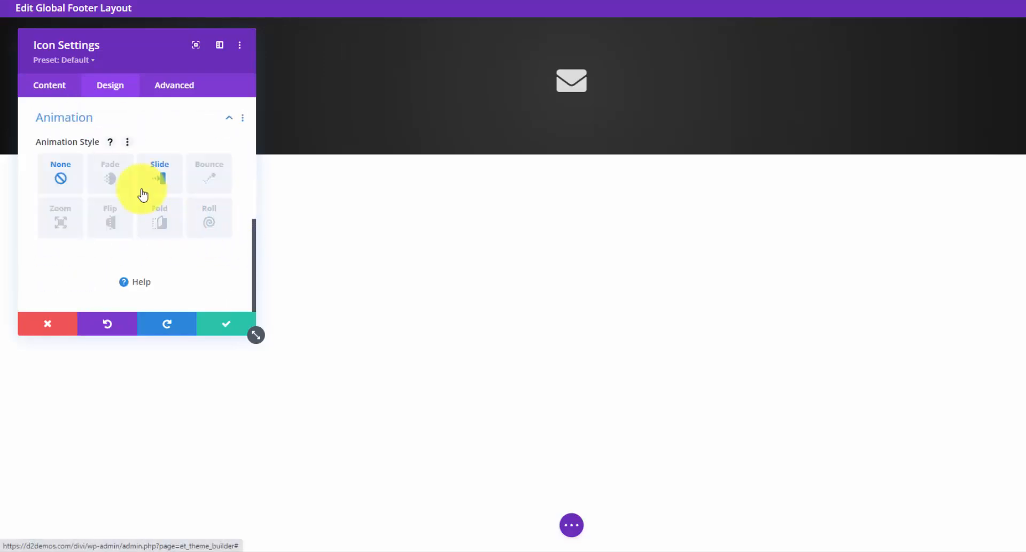
# - Give the envelope icon a Bounce animation: 650ms duration, 350ms delay, 50% starting opacity
pyautogui.click(201, 184)
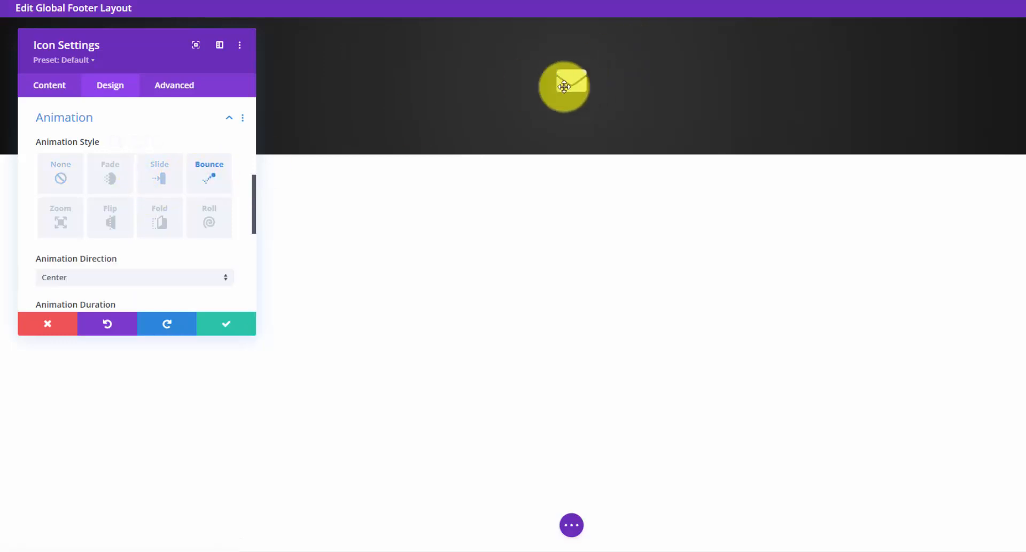
pyautogui.scroll(-2, 196, 216)
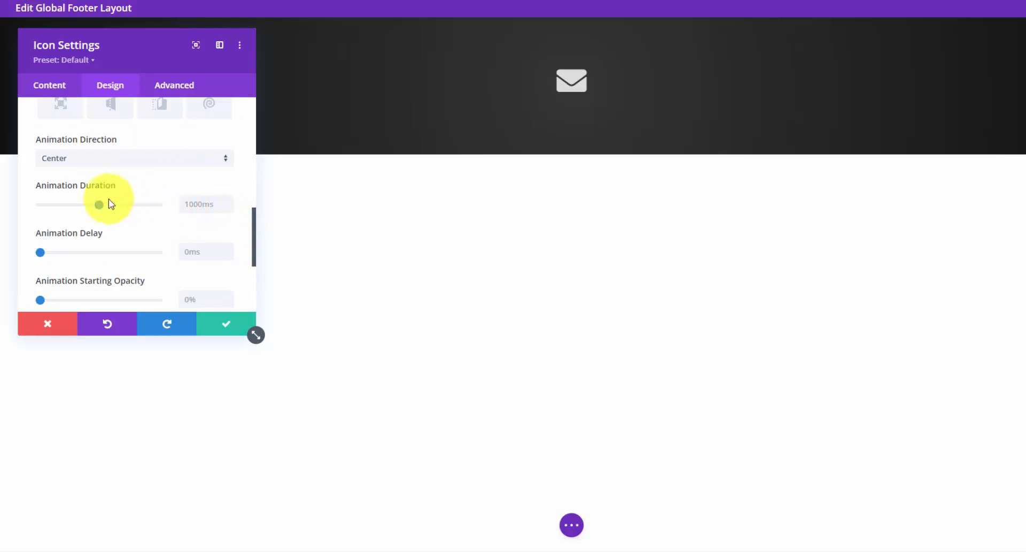
pyautogui.moveTo(98, 204); pyautogui.dragTo(80, 206)
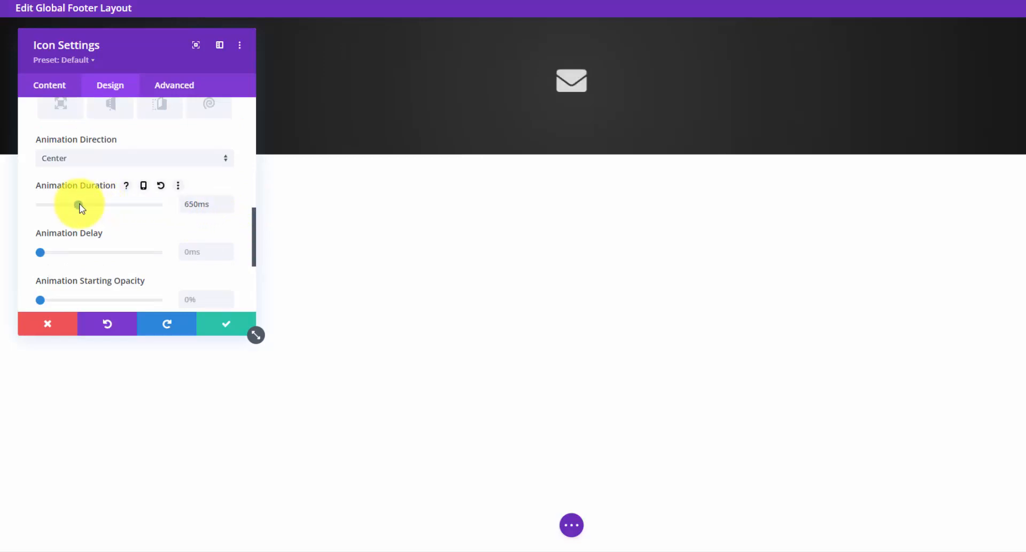
pyautogui.moveTo(40, 253); pyautogui.dragTo(48, 254)
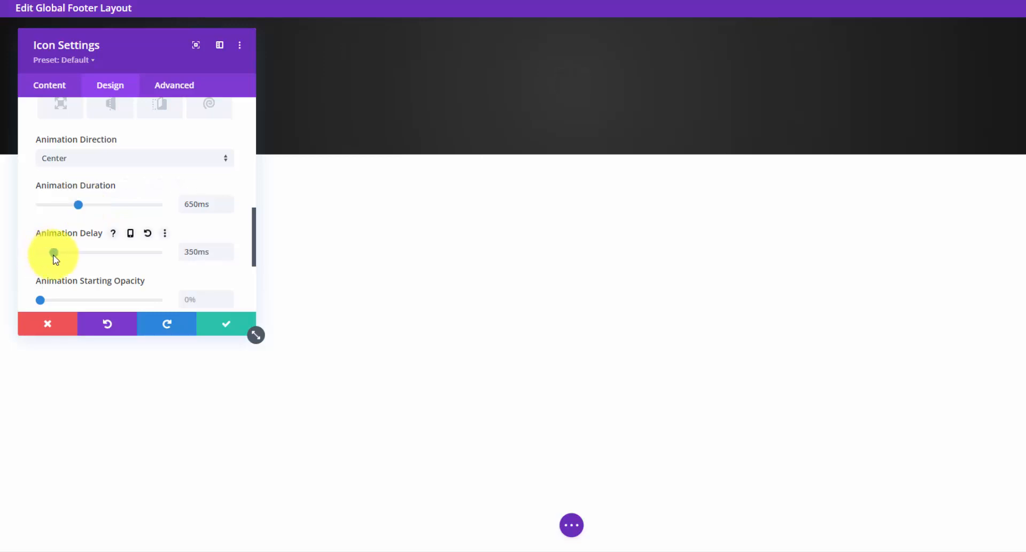
pyautogui.scroll(-2, 48, 249)
pyautogui.moveTo(41, 238); pyautogui.dragTo(100, 241)
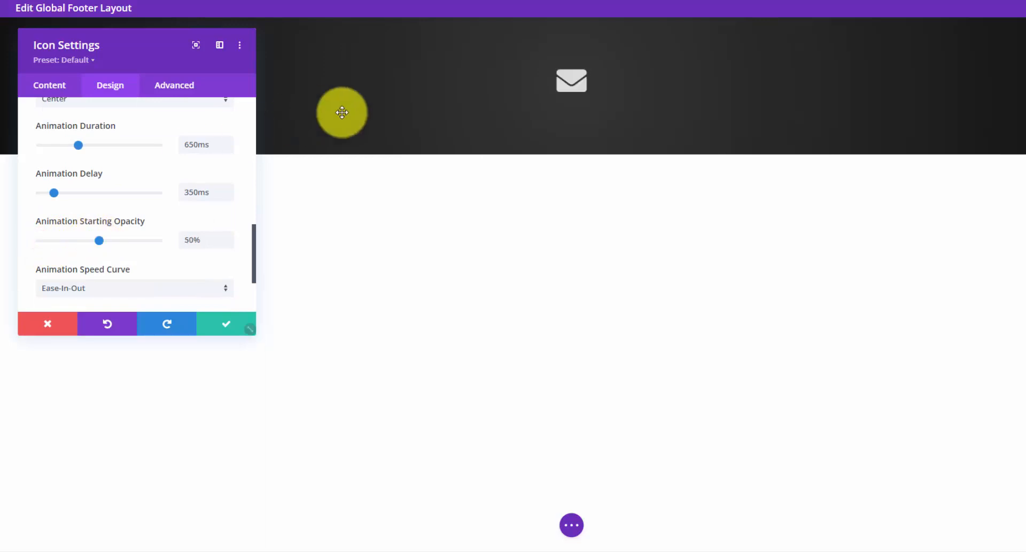
# - Create a new preset named 'Small Icon Bounce' from the icon styling, then save and close
pyautogui.click(92, 62)
pyautogui.click(130, 148)
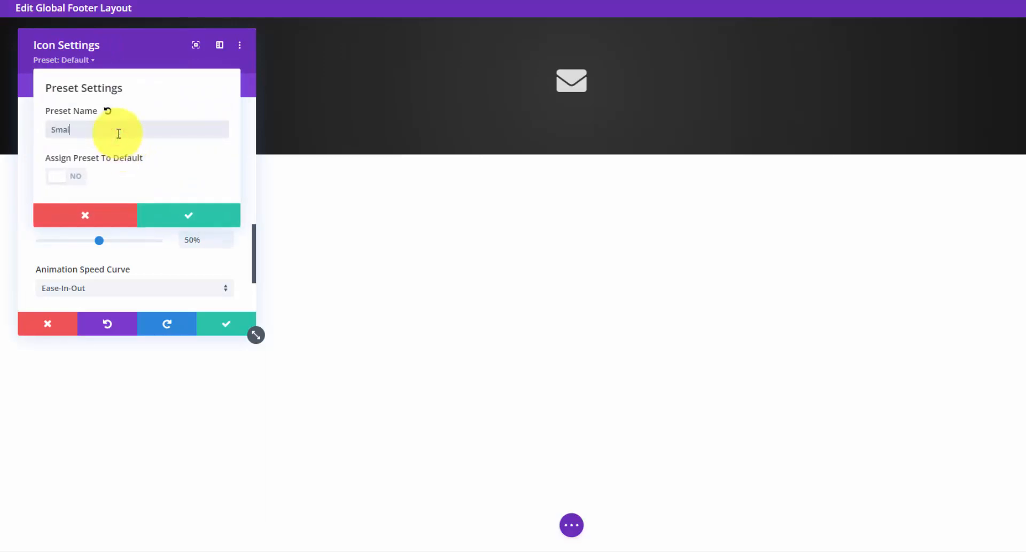
pyautogui.write('Small Icon Bounce')
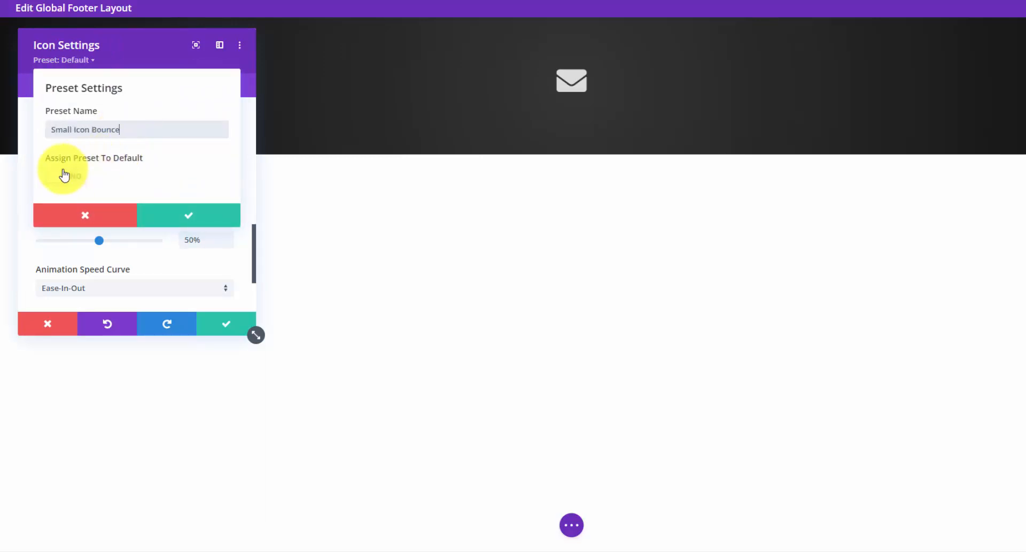
pyautogui.click(177, 221)
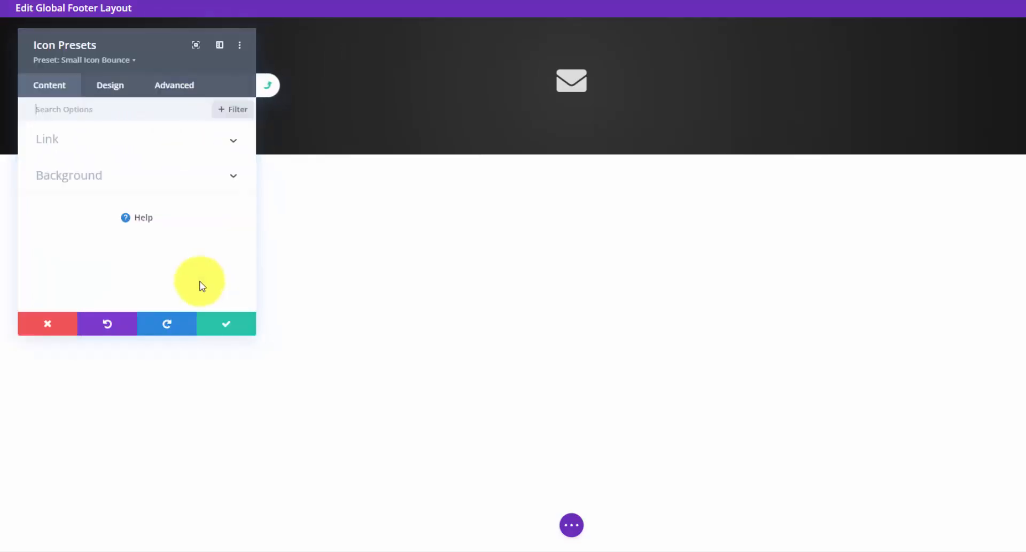
pyautogui.click(229, 328)
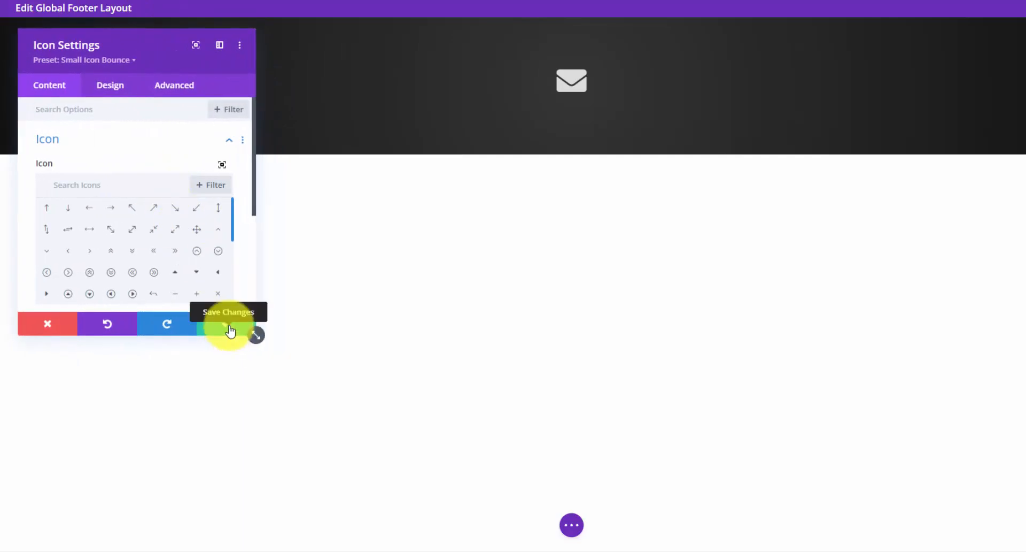
pyautogui.click(229, 328)
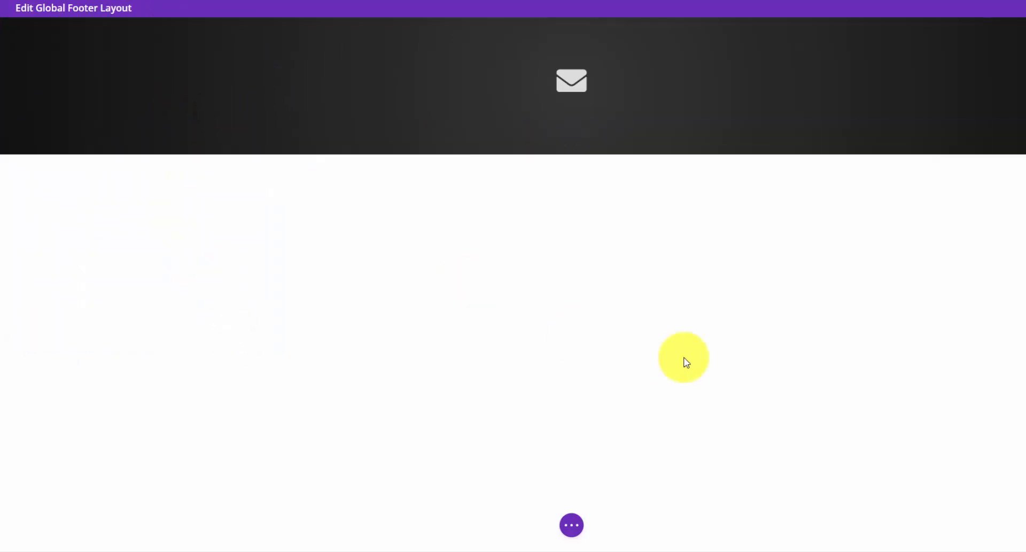
# - Add a Text module below the icon containing 'Free Quote' formatted as Heading 1
pyautogui.click(574, 99)
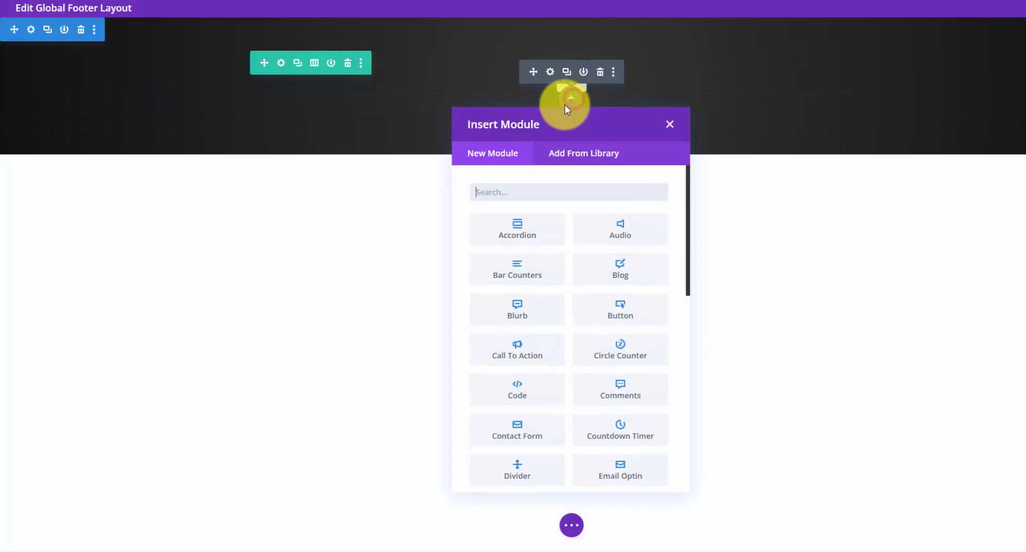
pyautogui.write('text')
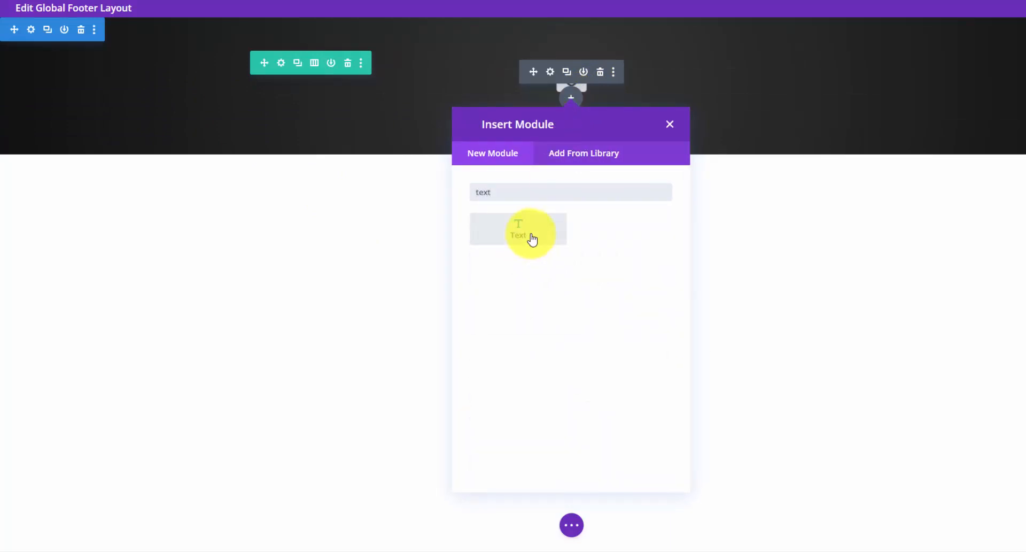
pyautogui.click(529, 235)
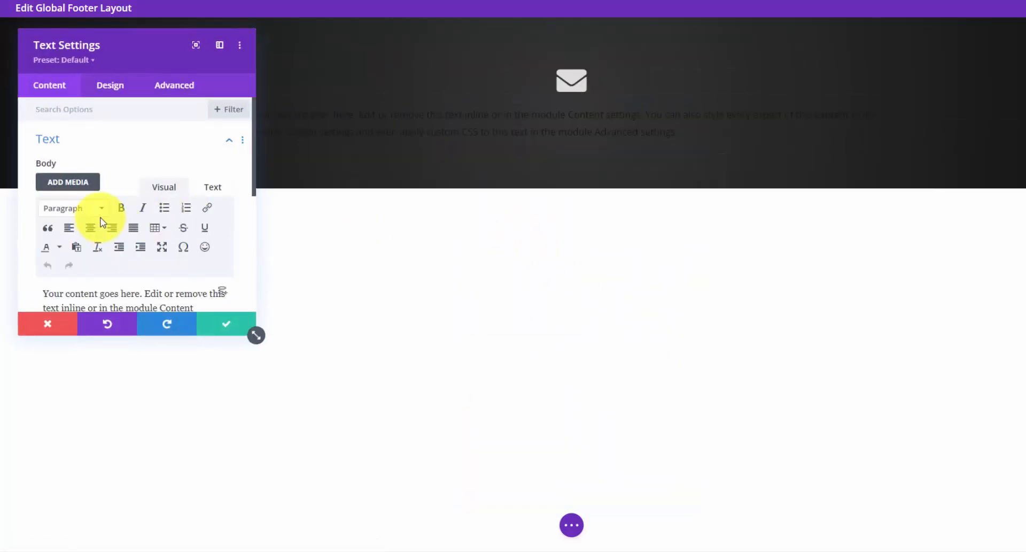
pyautogui.scroll(-1, 138, 256)
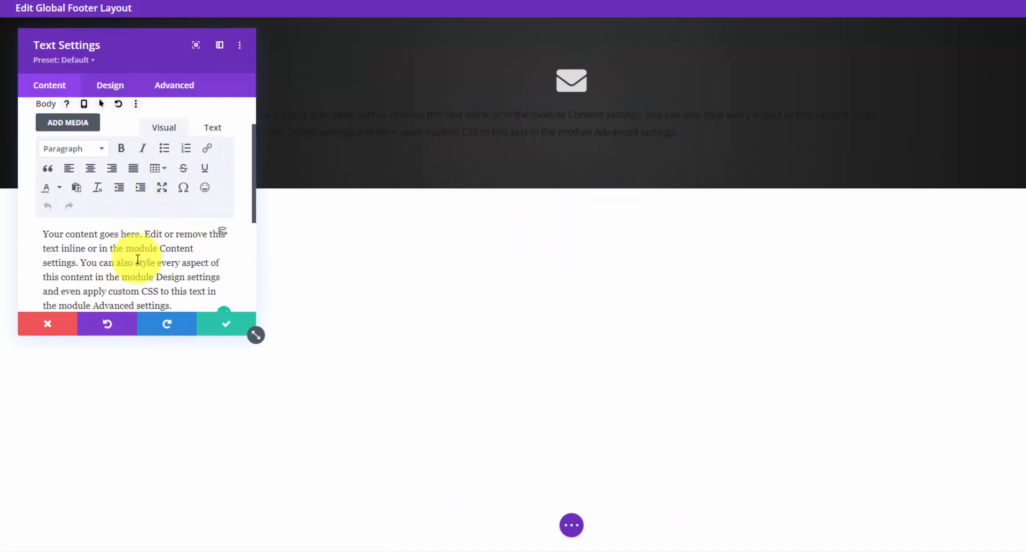
pyautogui.hotkey('ctrl', 'a')
pyautogui.write('Free Q')
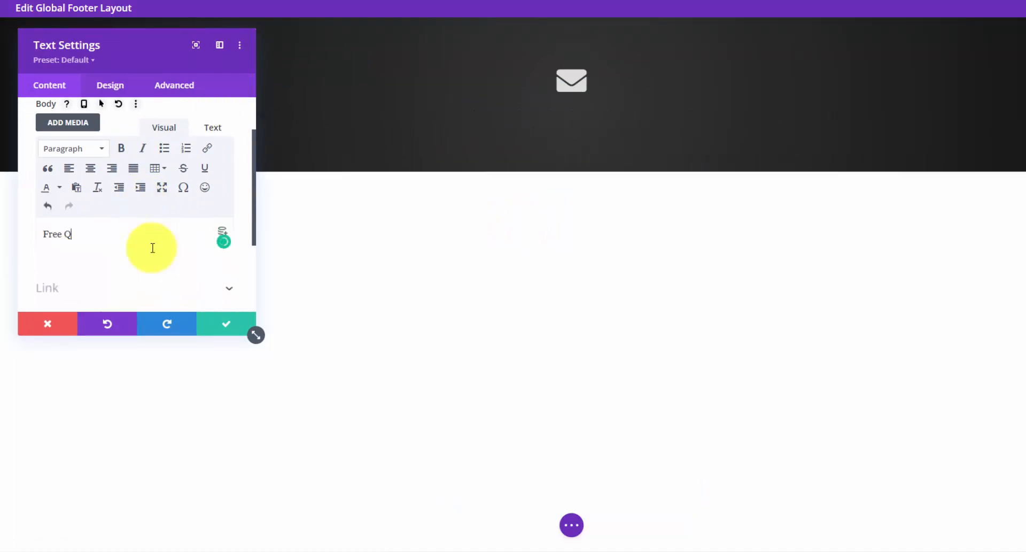
pyautogui.write('uote')
pyautogui.tripleClick(73, 232)
pyautogui.click(102, 148)
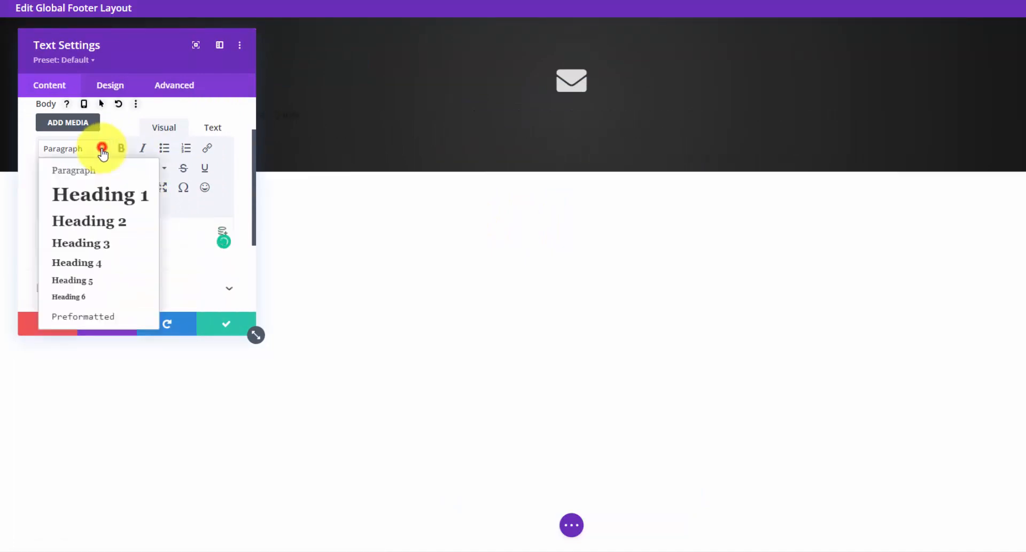
pyautogui.click(101, 194)
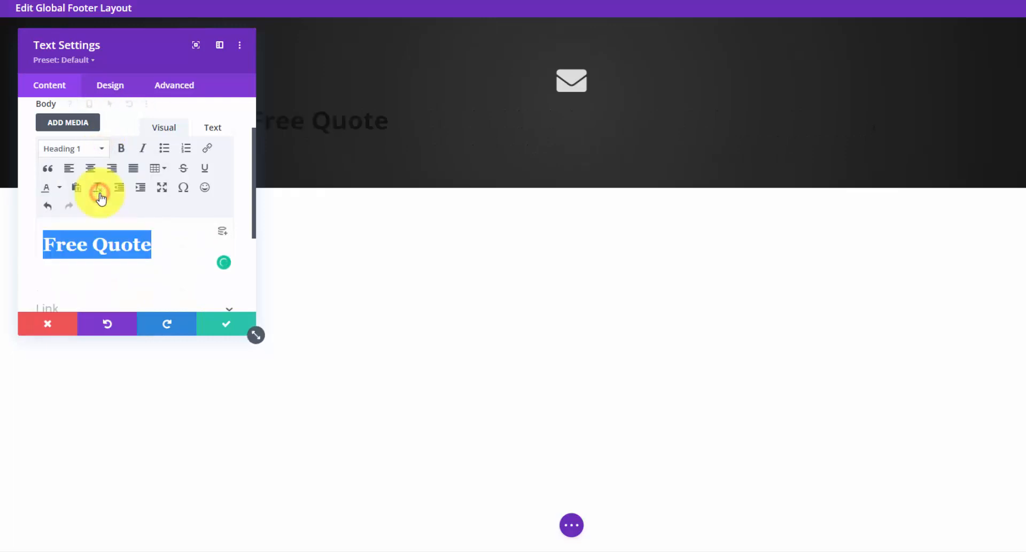
# - Make the Free Quote heading white and centred, then save the text module
pyautogui.click(108, 84)
pyautogui.click(114, 137)
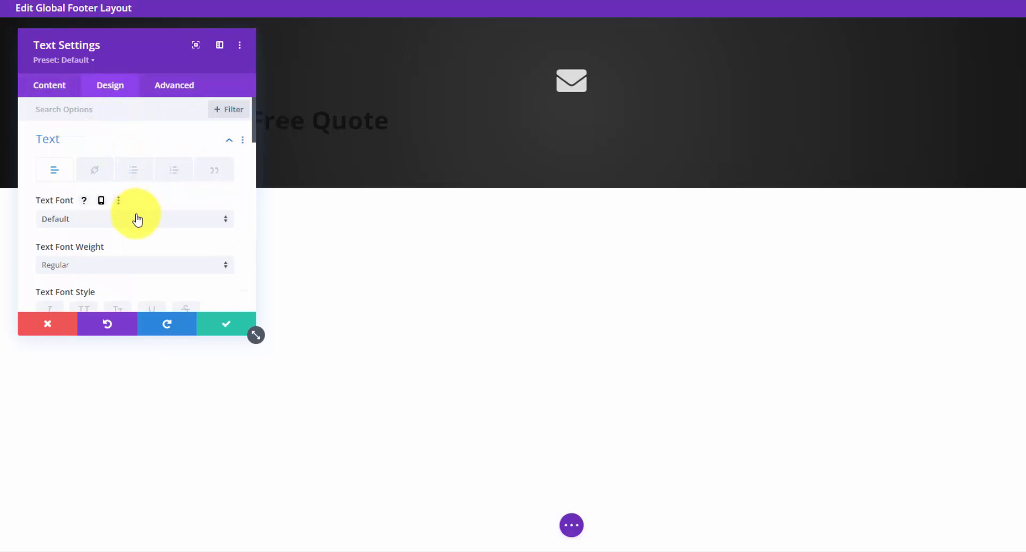
pyautogui.scroll(-2, 161, 220)
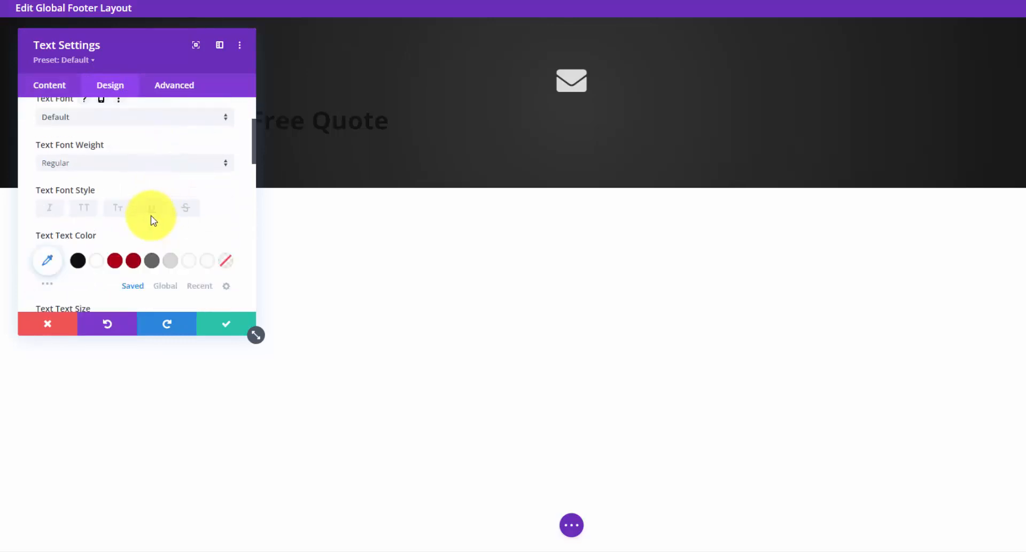
pyautogui.scroll(-6, 152, 216)
pyautogui.scroll(2, 144, 187)
pyautogui.click(126, 197)
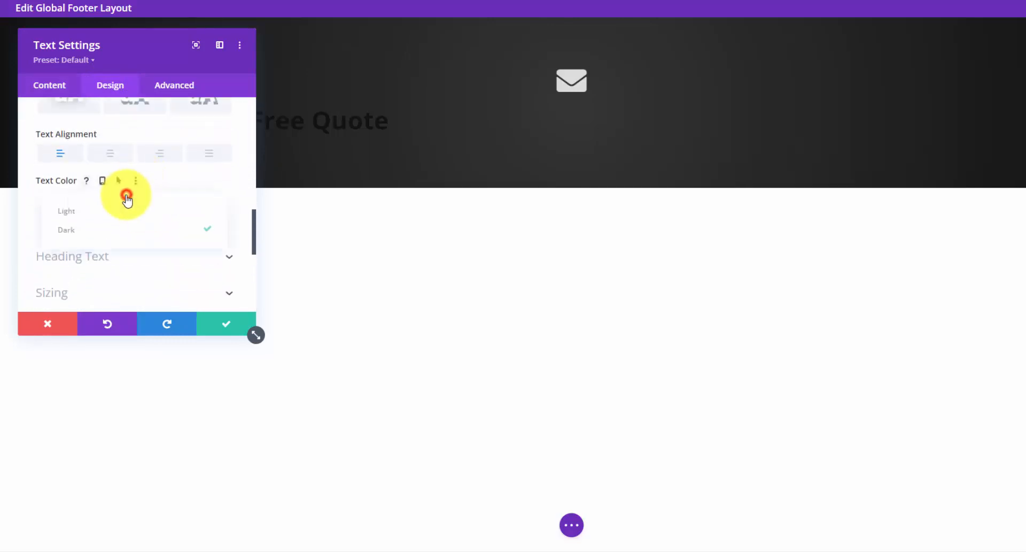
pyautogui.click(119, 213)
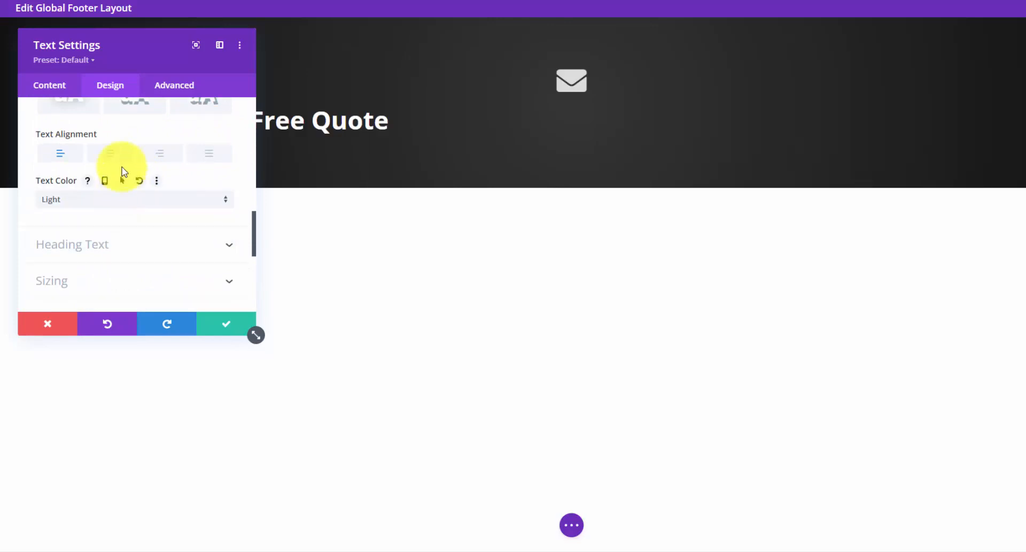
pyautogui.click(117, 155)
pyautogui.click(224, 323)
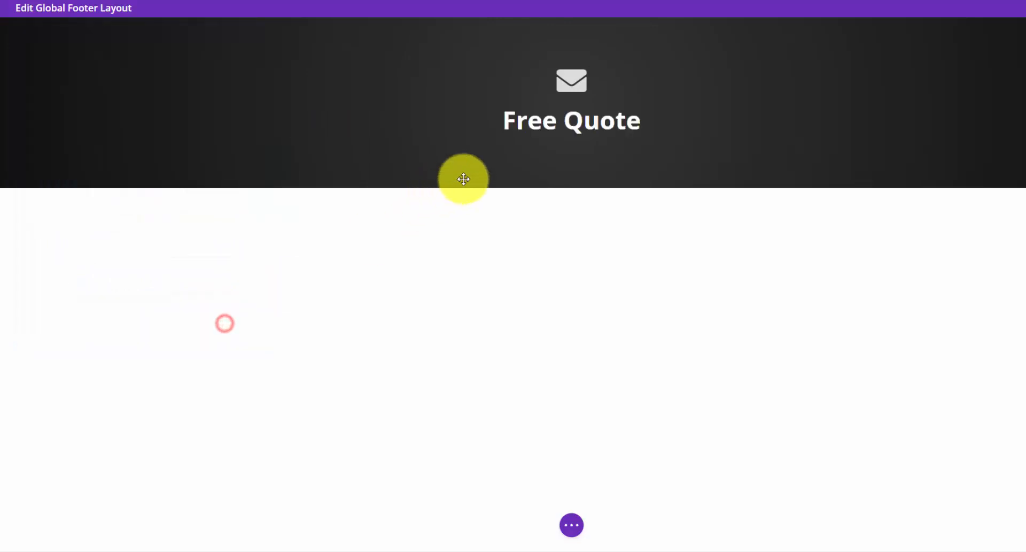
# - Add another Text module reading 'Please fill out the form below — we'll get in touch soon!' and save
pyautogui.click(575, 135)
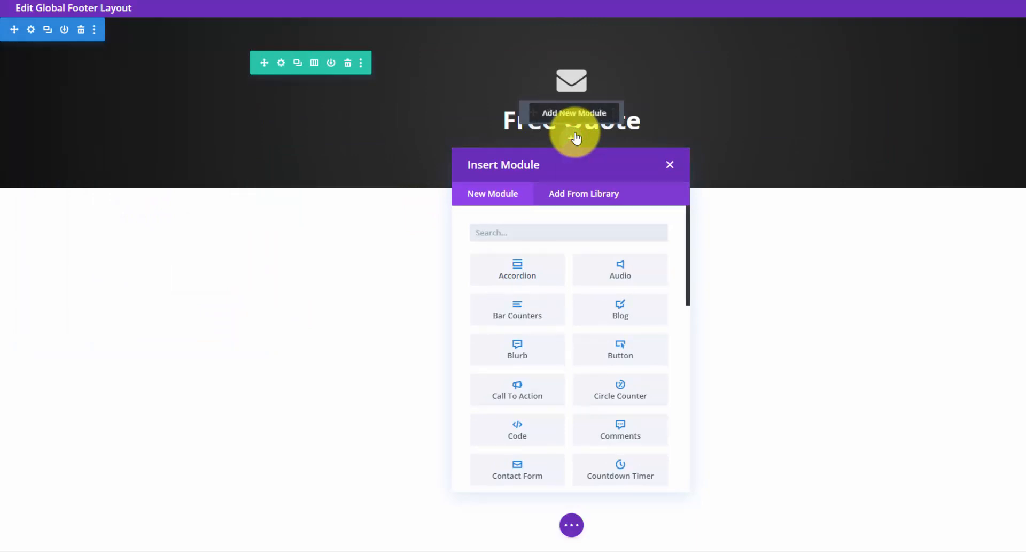
pyautogui.write('text')
pyautogui.click(516, 278)
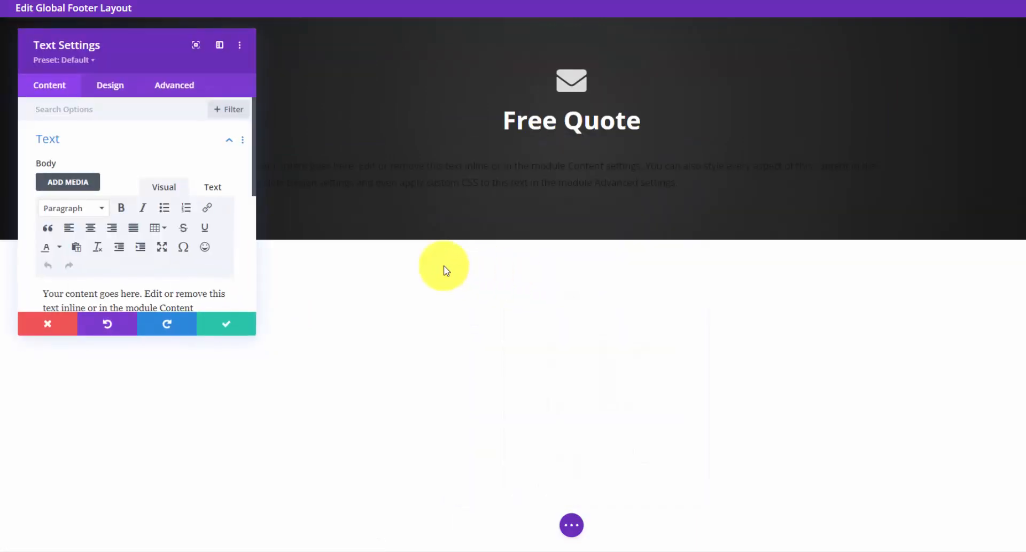
pyautogui.tripleClick(124, 259)
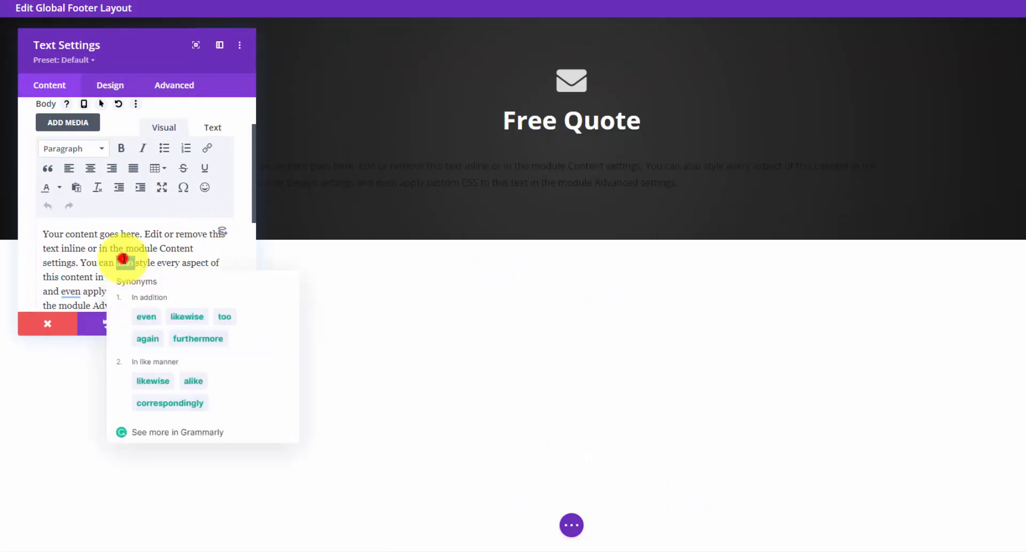
pyautogui.write('Please fill out the form below — we’ll get in touch soon!')
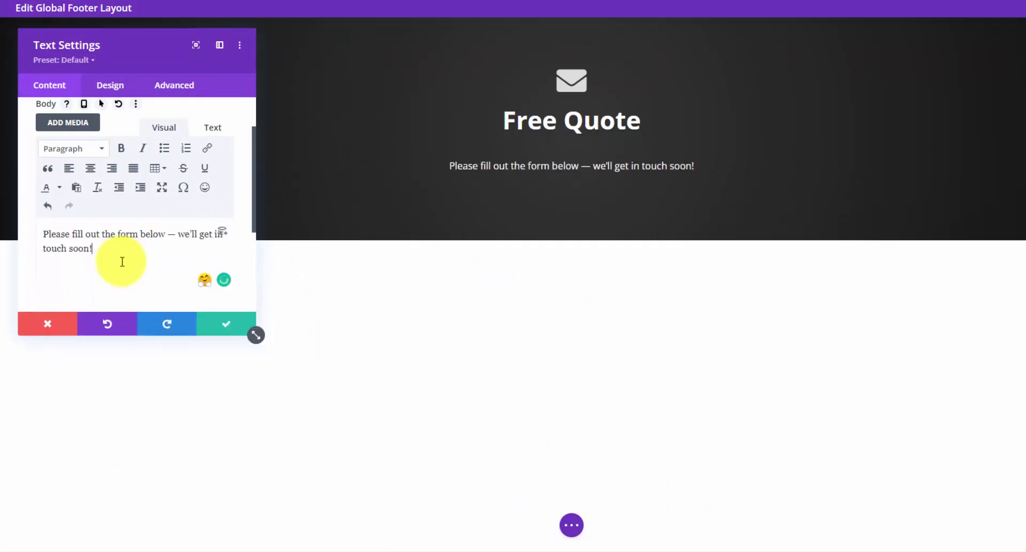
pyautogui.click(219, 322)
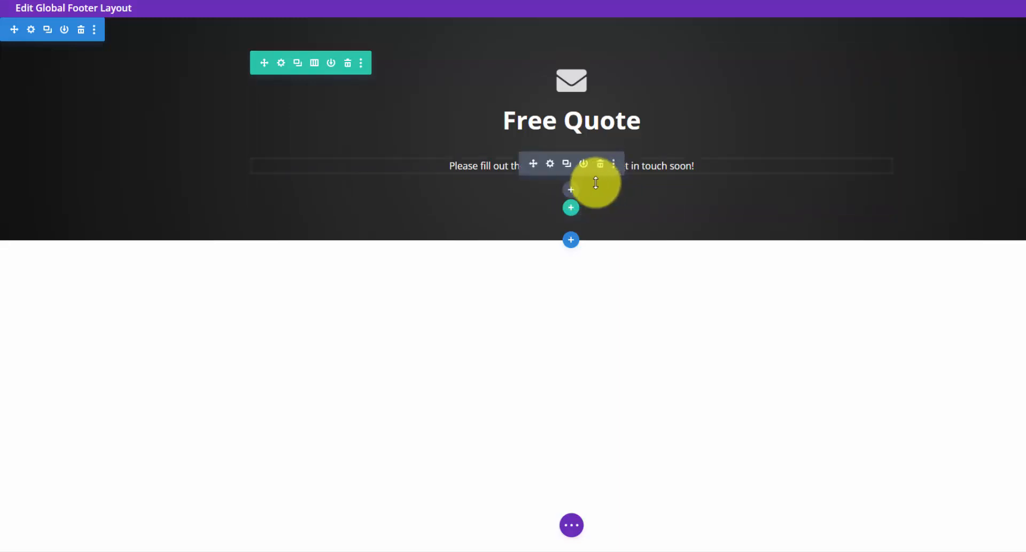
# - Add a Code module with the pasted contact-form-7 shortcode, centre its text alignment, and save
pyautogui.click(571, 188)
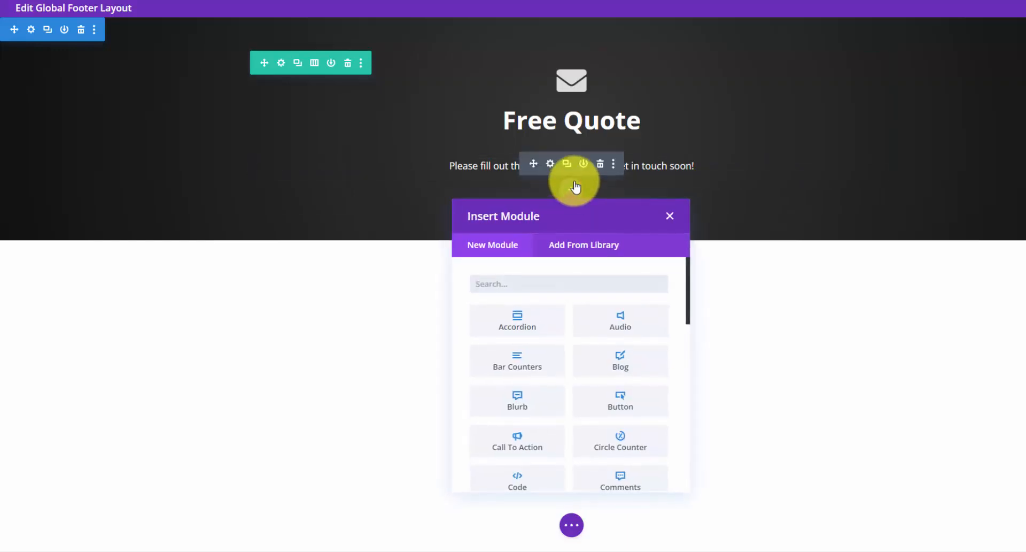
pyautogui.write('code')
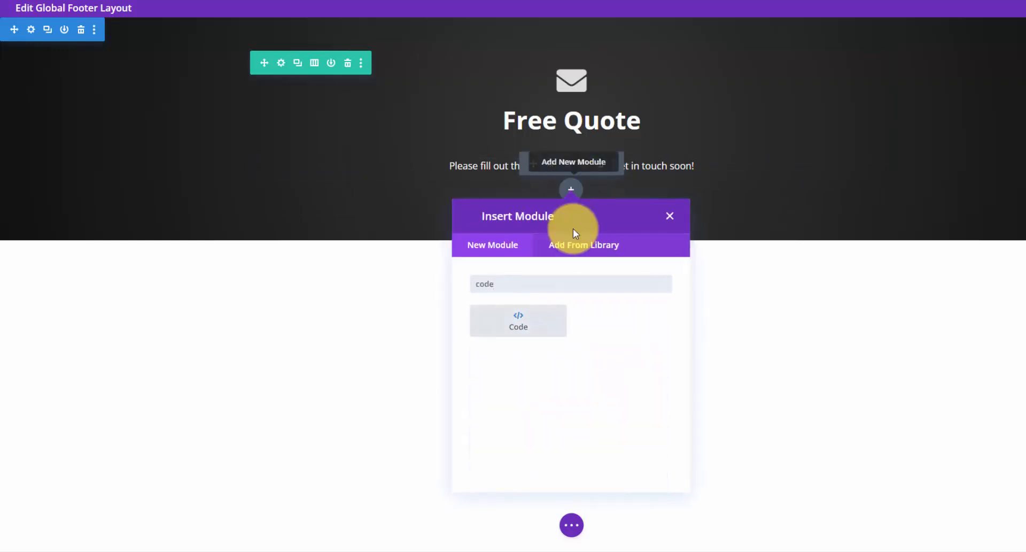
pyautogui.click(517, 328)
pyautogui.click(98, 194)
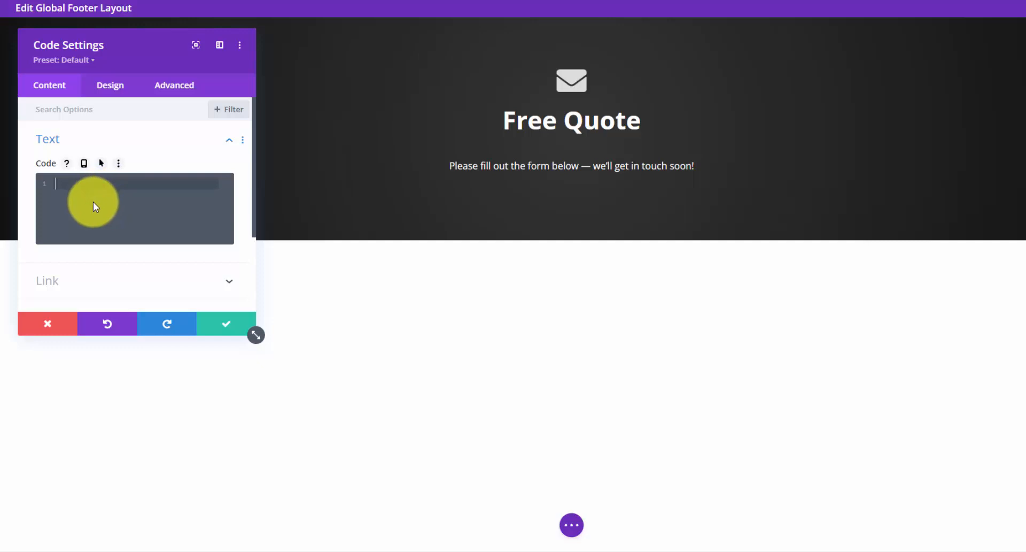
pyautogui.write('[contact-form-7 id="8" title="Free Quote"]')
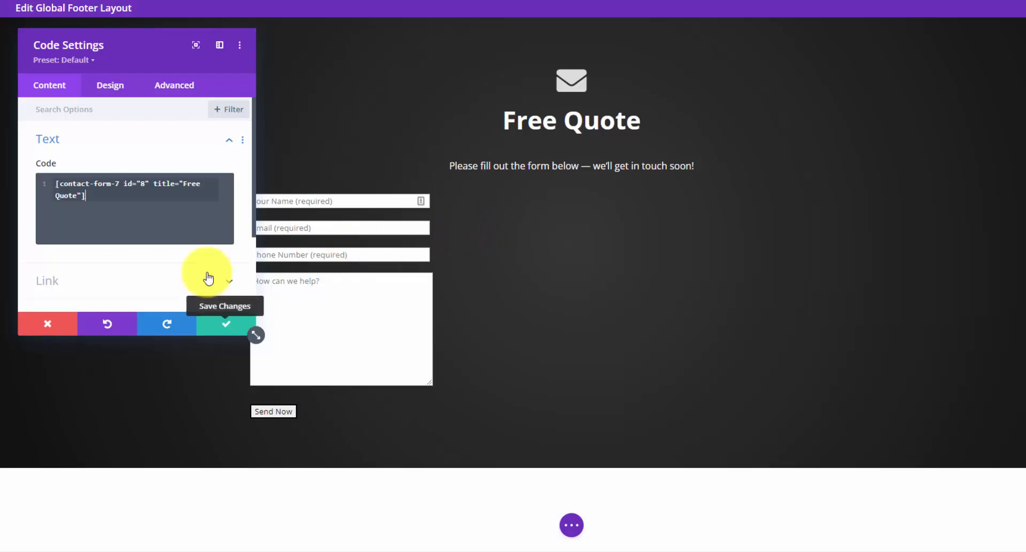
pyautogui.click(113, 87)
pyautogui.click(174, 142)
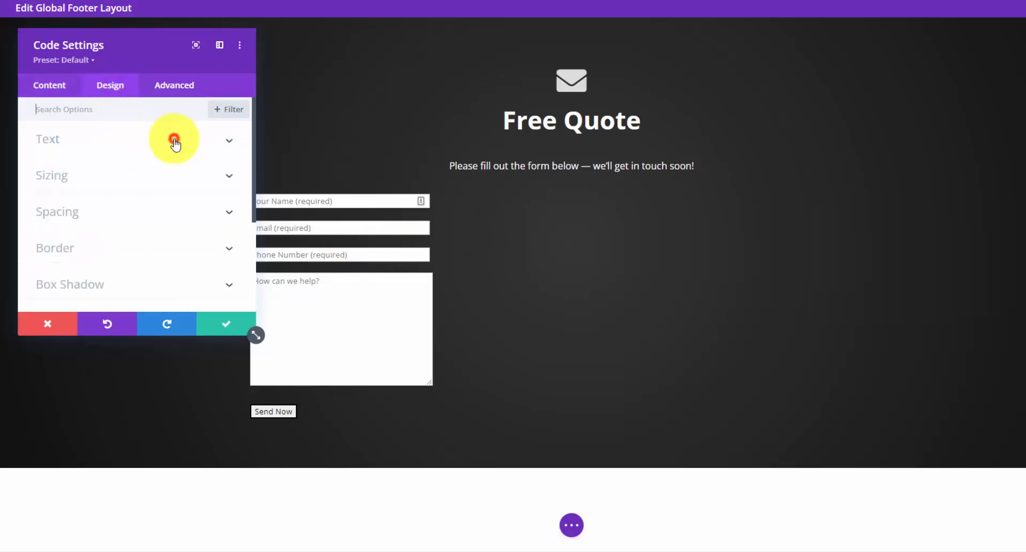
pyautogui.click(113, 183)
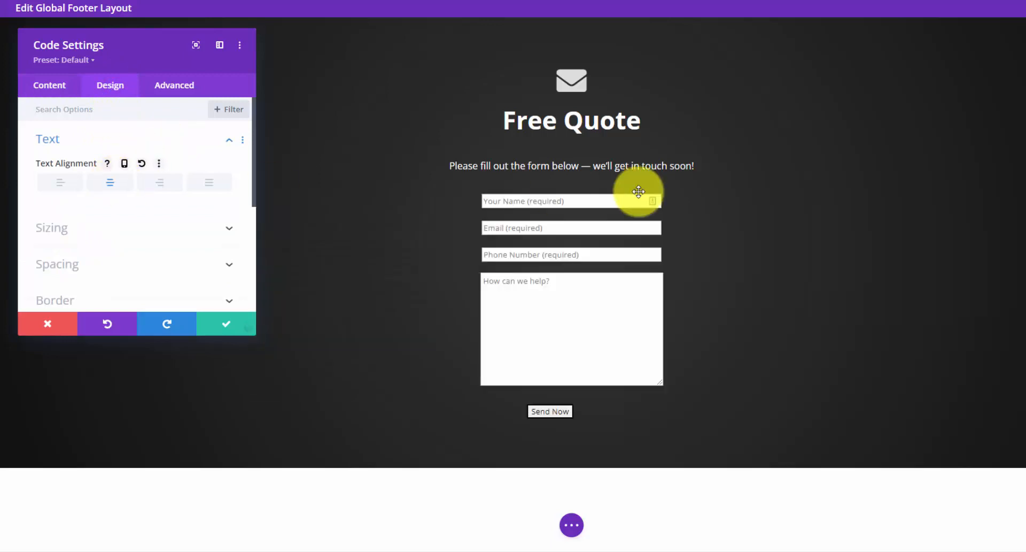
pyautogui.click(218, 321)
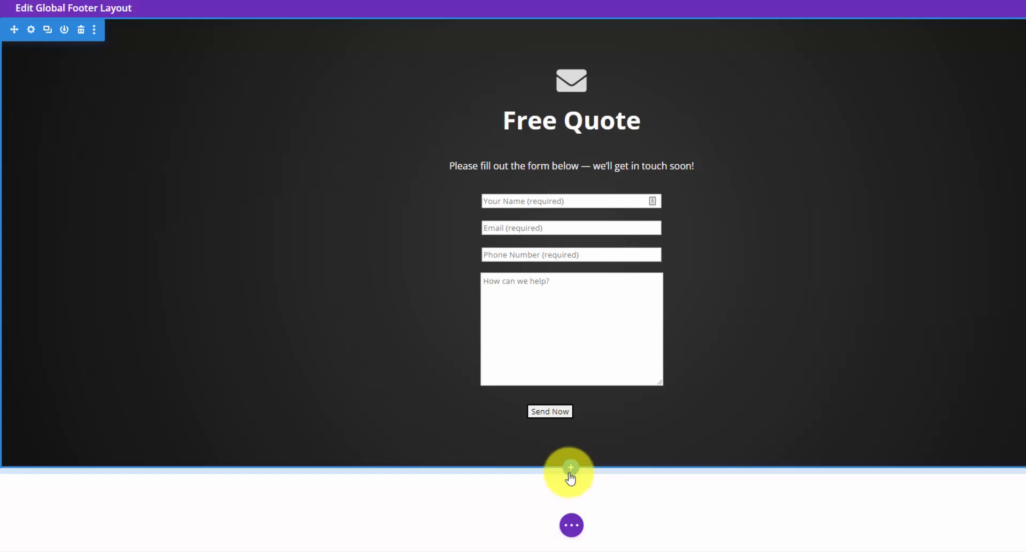
# - Add a Regular section with a three-column row below the quote section
pyautogui.click(571, 469)
pyautogui.click(499, 427)
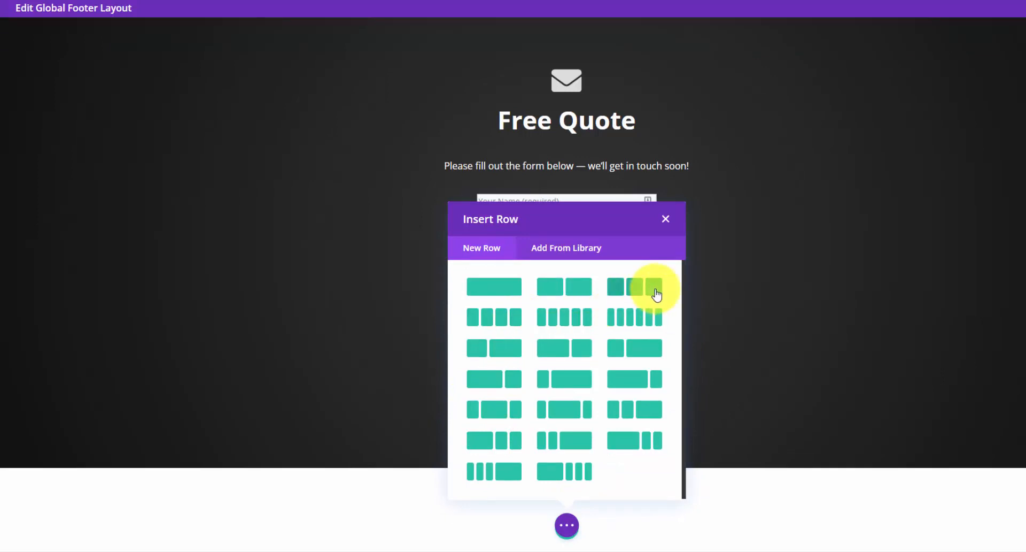
pyautogui.click(654, 289)
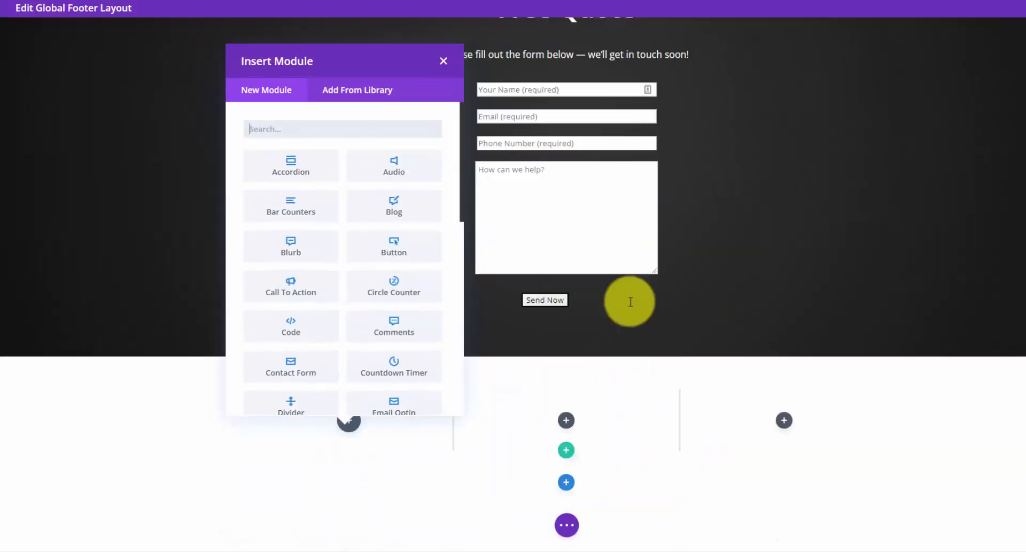
pyautogui.click(120, 406)
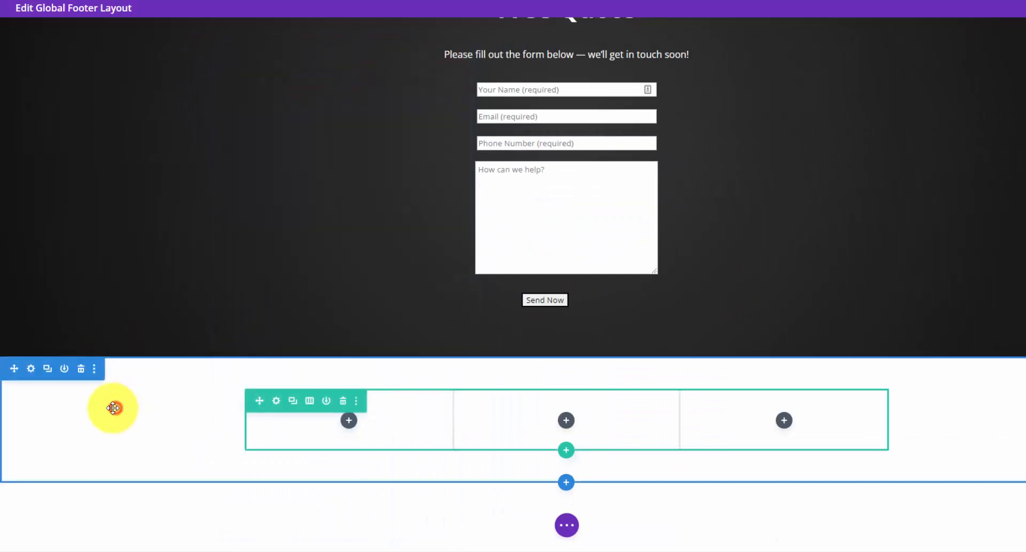
# - Set the new section's background colour to dark grey #111111
pyautogui.click(34, 371)
pyautogui.click(176, 177)
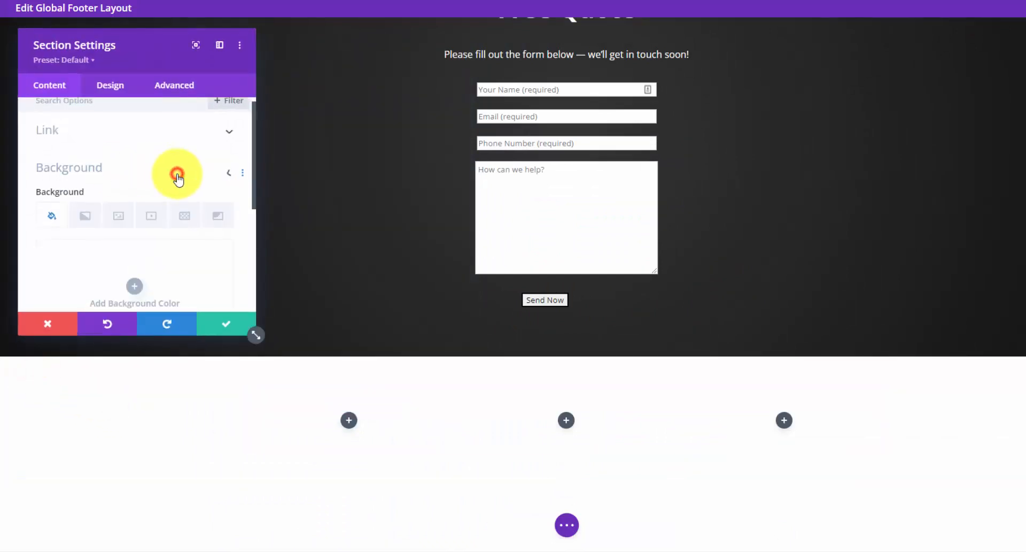
pyautogui.scroll(-1, 150, 238)
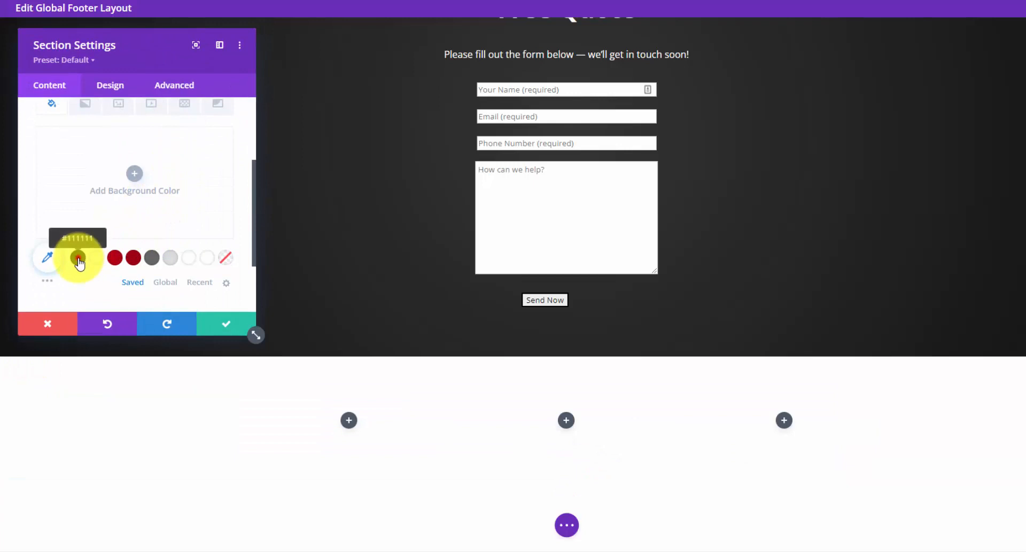
pyautogui.click(78, 258)
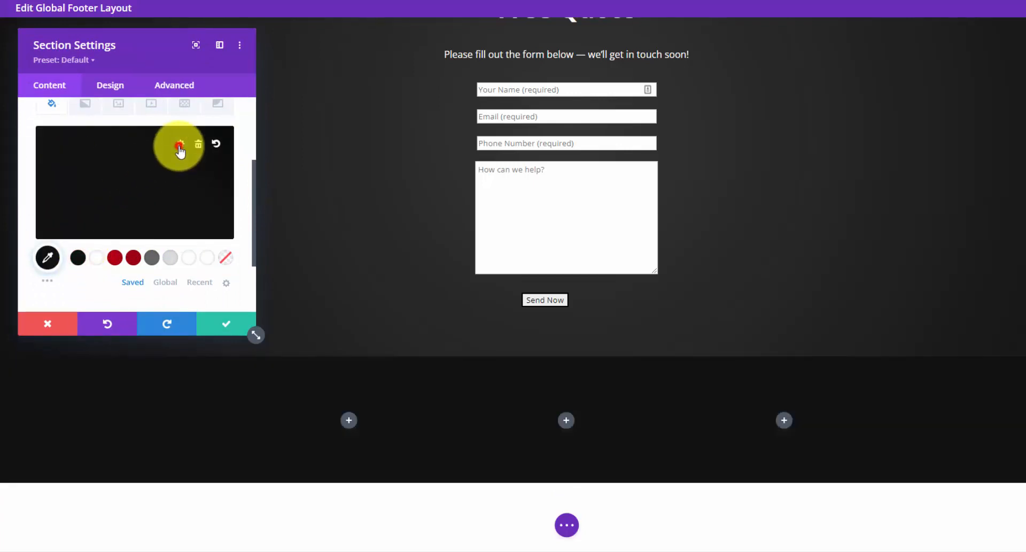
pyautogui.click(180, 146)
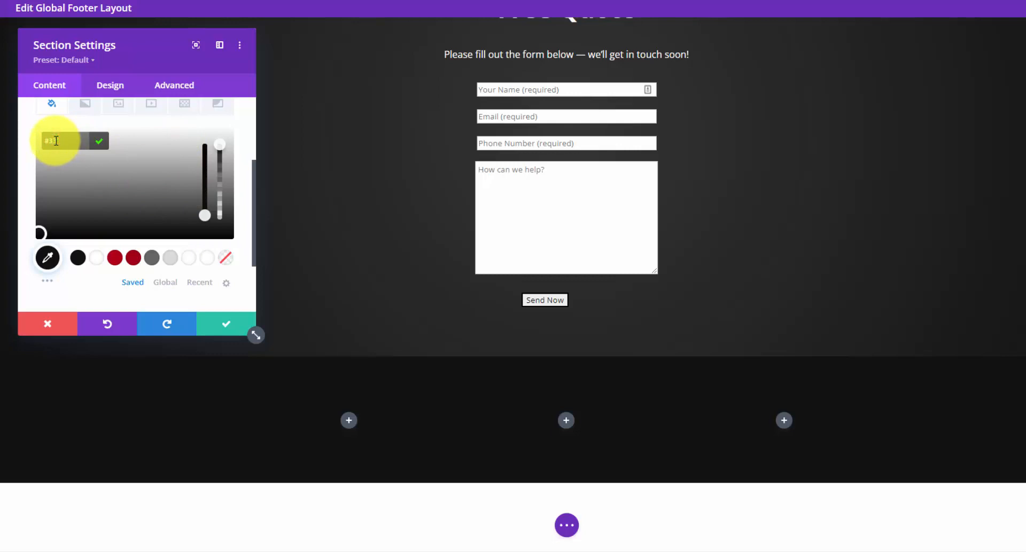
pyautogui.click(99, 141)
pyautogui.click(225, 324)
pyautogui.click(349, 421)
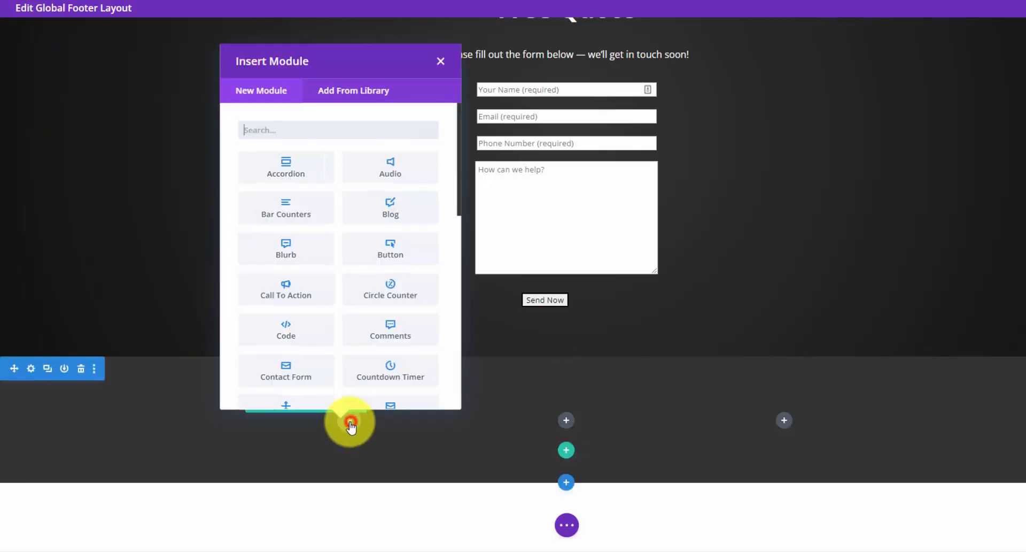
# - Add a Text module in the first column reading 'Connect With Us' as Heading 4
pyautogui.write('text')
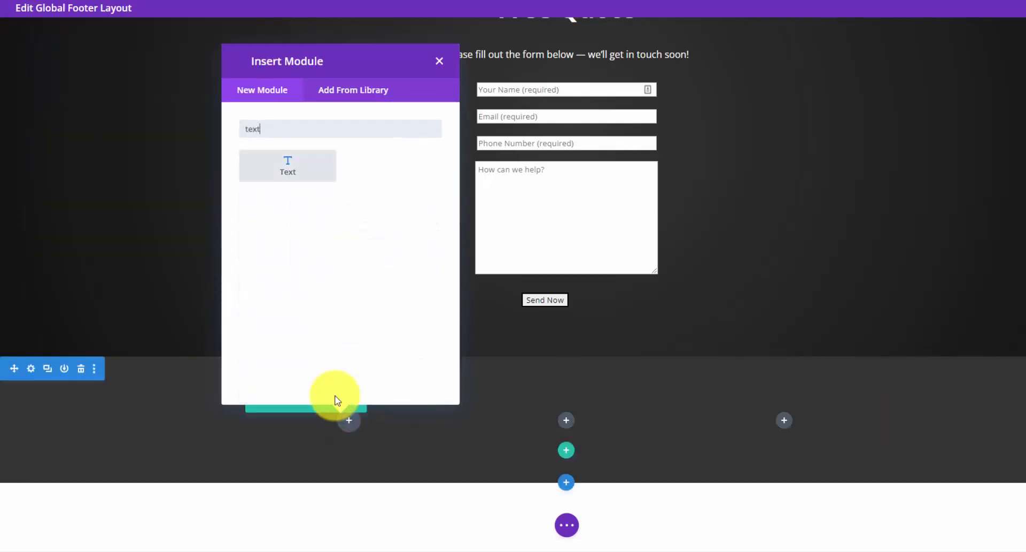
pyautogui.click(295, 169)
pyautogui.click(207, 247)
pyautogui.hotkey('ctrl', 'a')
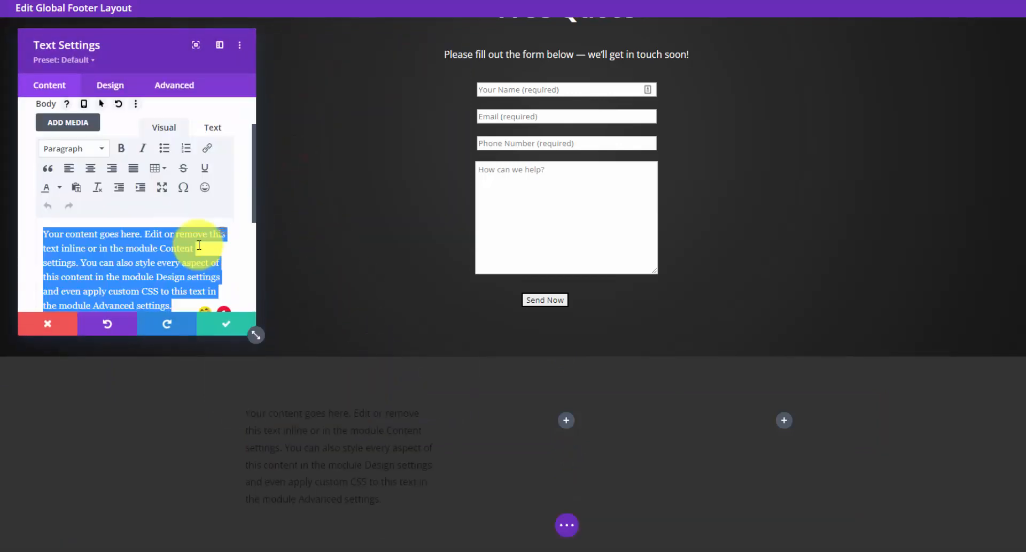
pyautogui.write('ct With Us')
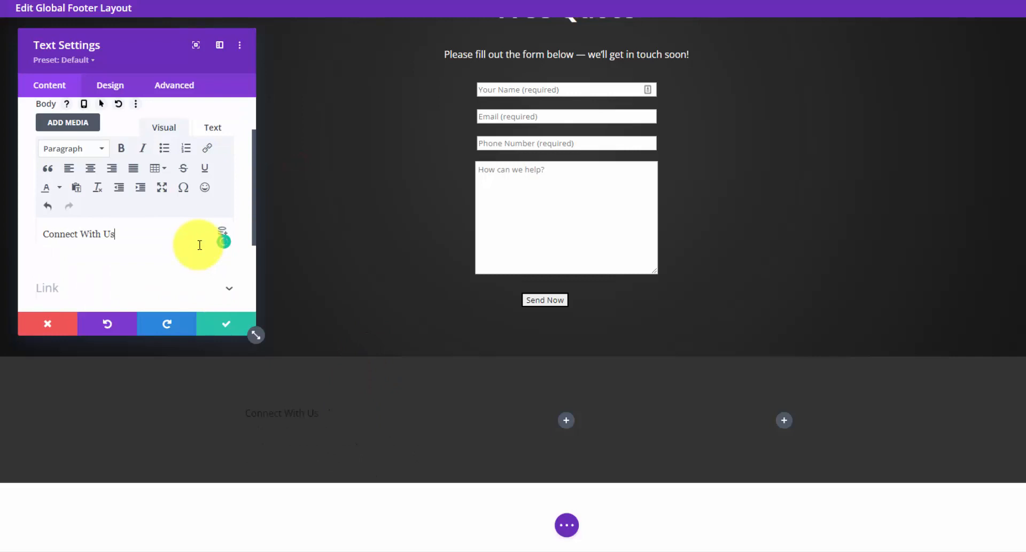
pyautogui.tripleClick(97, 233)
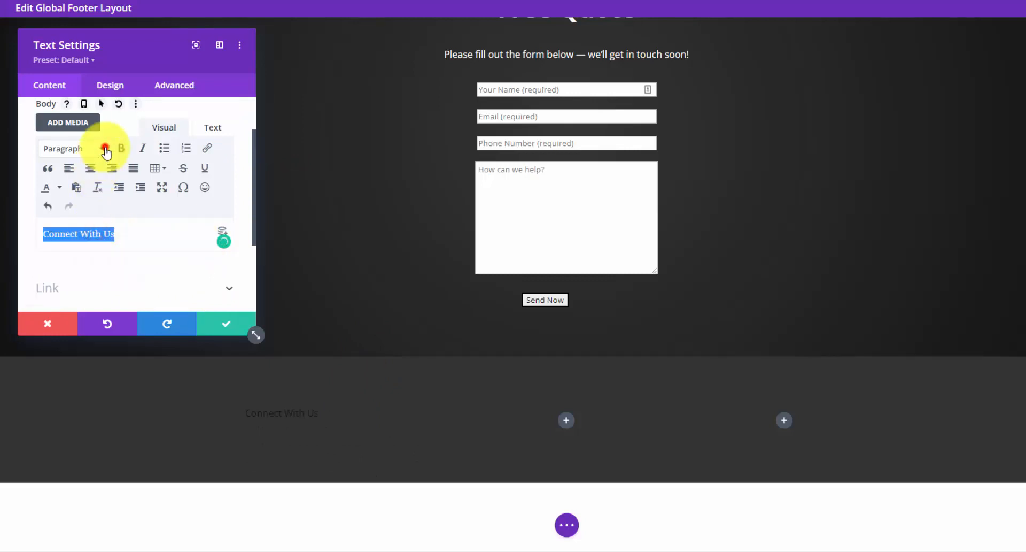
pyautogui.click(100, 149)
pyautogui.click(111, 266)
# - Set the heading module's Text Color to Light
pyautogui.click(105, 85)
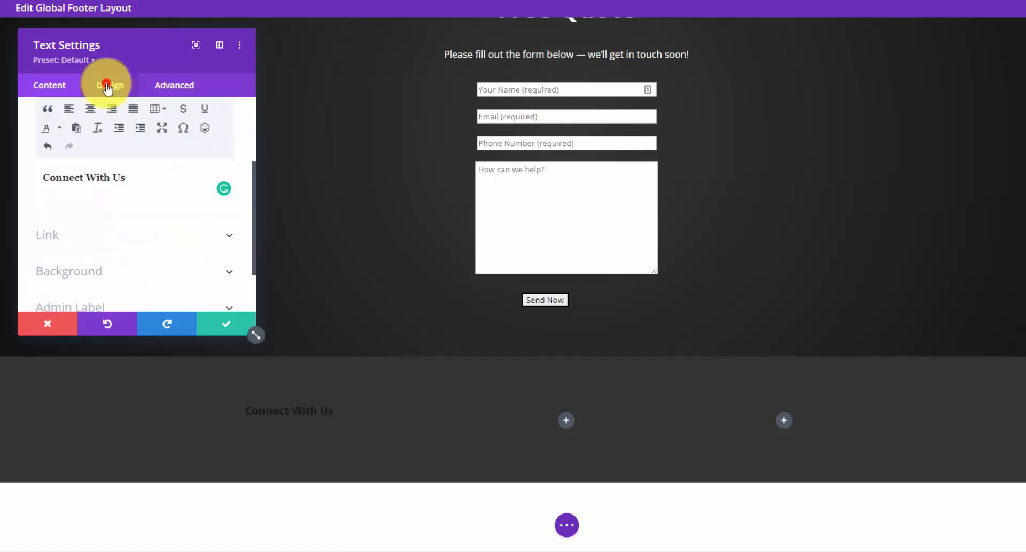
pyautogui.click(138, 143)
pyautogui.scroll(-6, 137, 217)
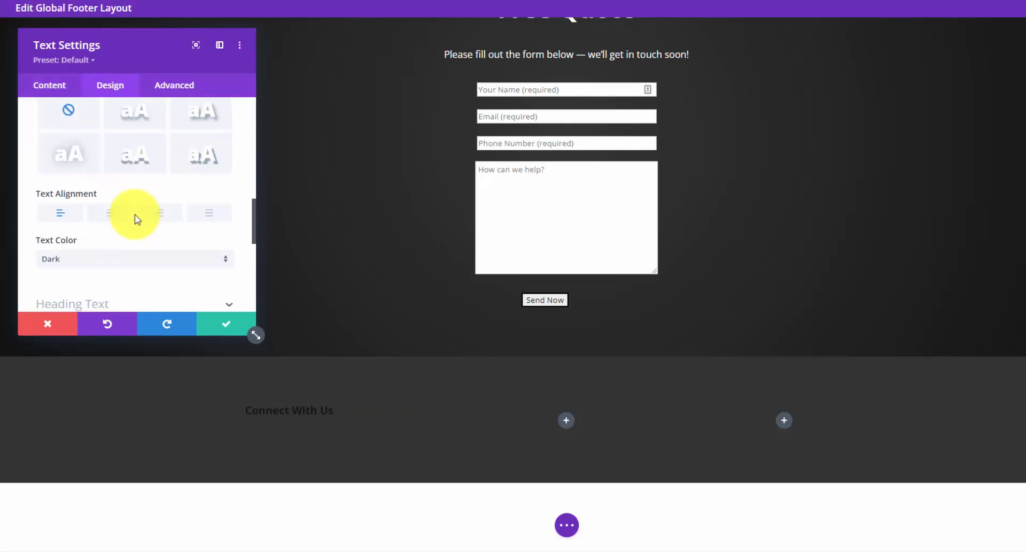
pyautogui.click(113, 260)
pyautogui.click(104, 269)
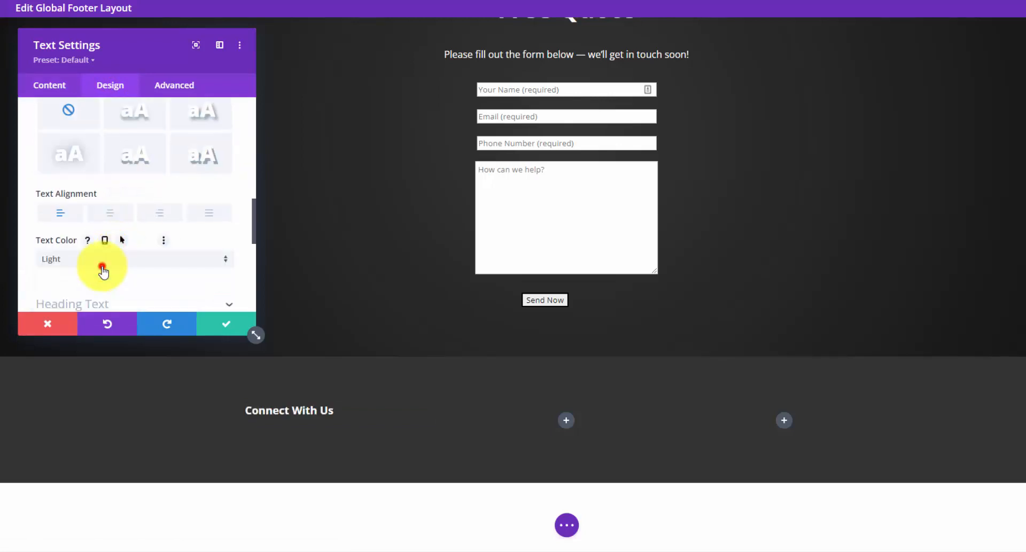
pyautogui.scroll(3, 127, 214)
pyautogui.scroll(4, 128, 214)
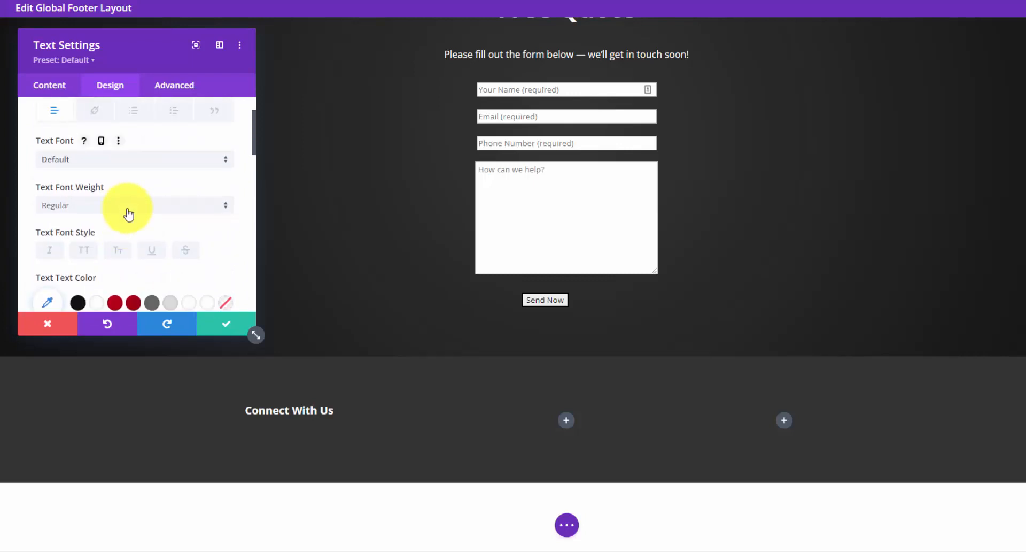
pyautogui.scroll(3, 144, 177)
# - Make the Heading 4 text uppercase and save the module
pyautogui.click(212, 139)
pyautogui.click(153, 173)
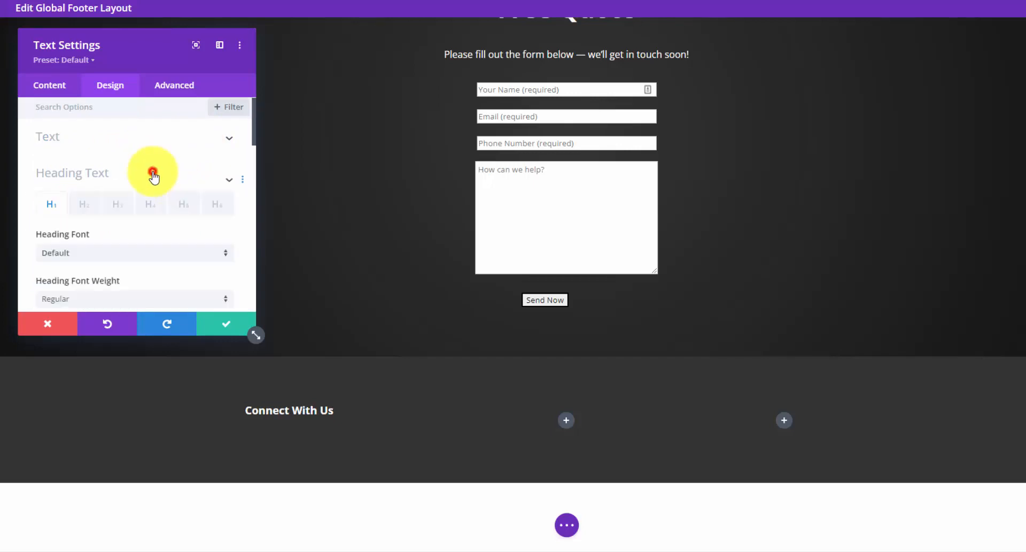
pyautogui.click(145, 155)
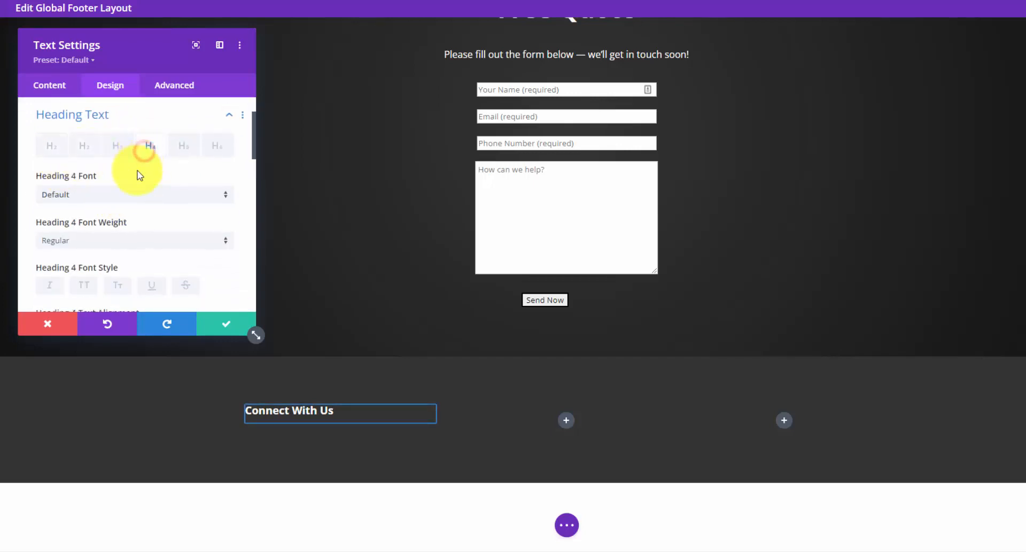
pyautogui.scroll(-1, 107, 219)
pyautogui.click(89, 229)
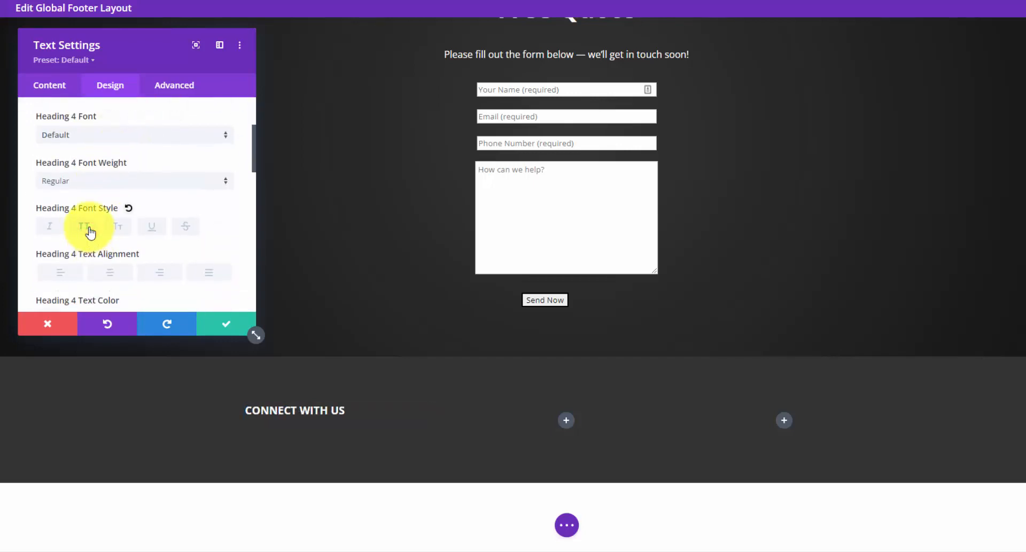
pyautogui.click(226, 321)
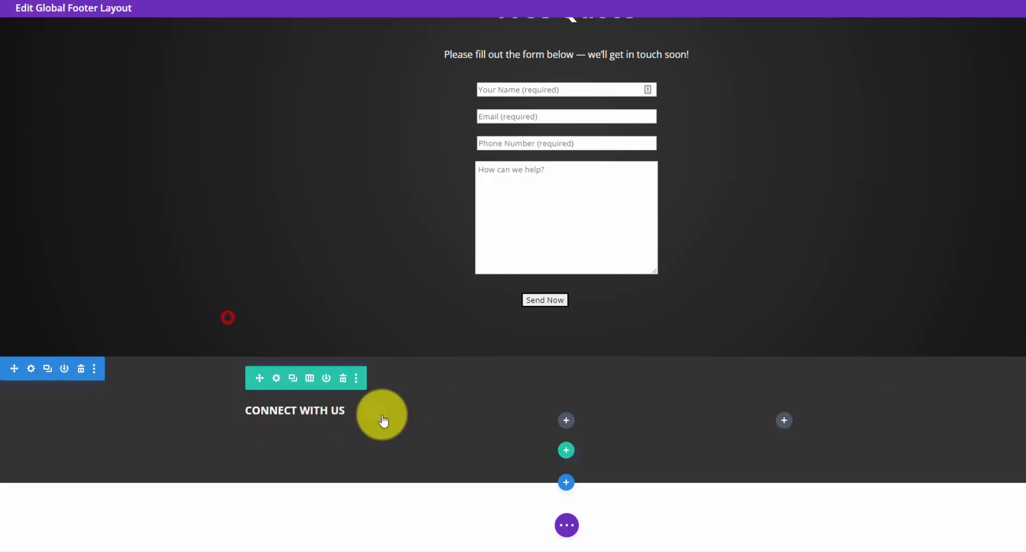
# - Duplicate the CONNECT WITH US heading twice and drag the copies into columns two and three
pyautogui.click(334, 411)
pyautogui.click(335, 411)
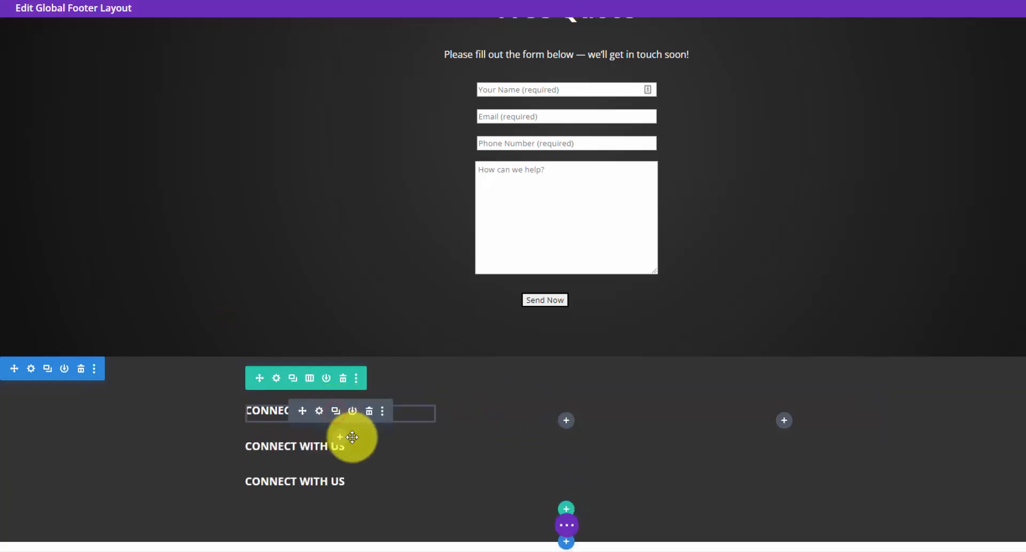
pyautogui.moveTo(307, 446); pyautogui.dragTo(530, 406)
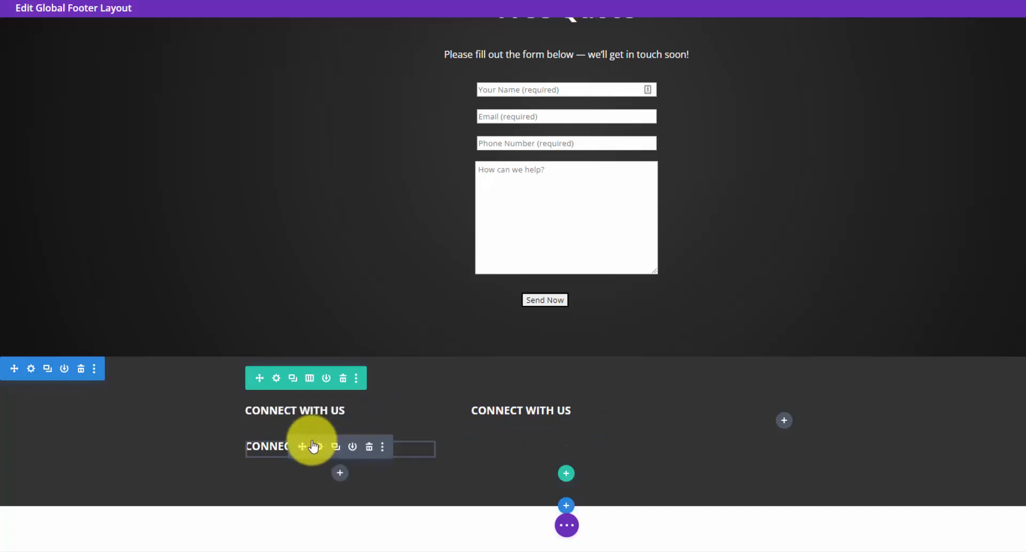
pyautogui.moveTo(328, 441); pyautogui.dragTo(806, 408)
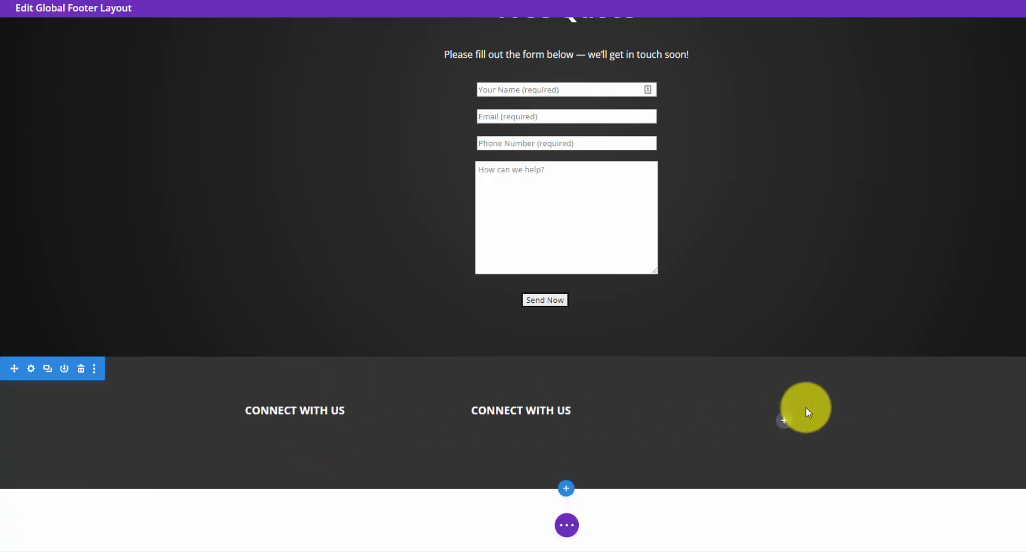
# - Insert a Social Media Follow module under CONNECT WITH US, replacing Twitter with Houzz
pyautogui.click(341, 454)
pyautogui.write('soci')
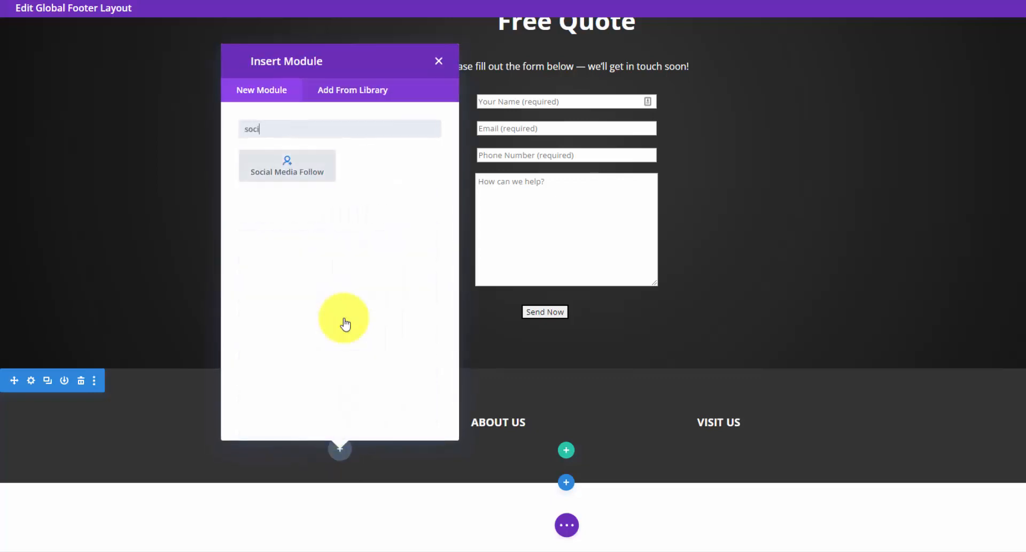
pyautogui.click(300, 167)
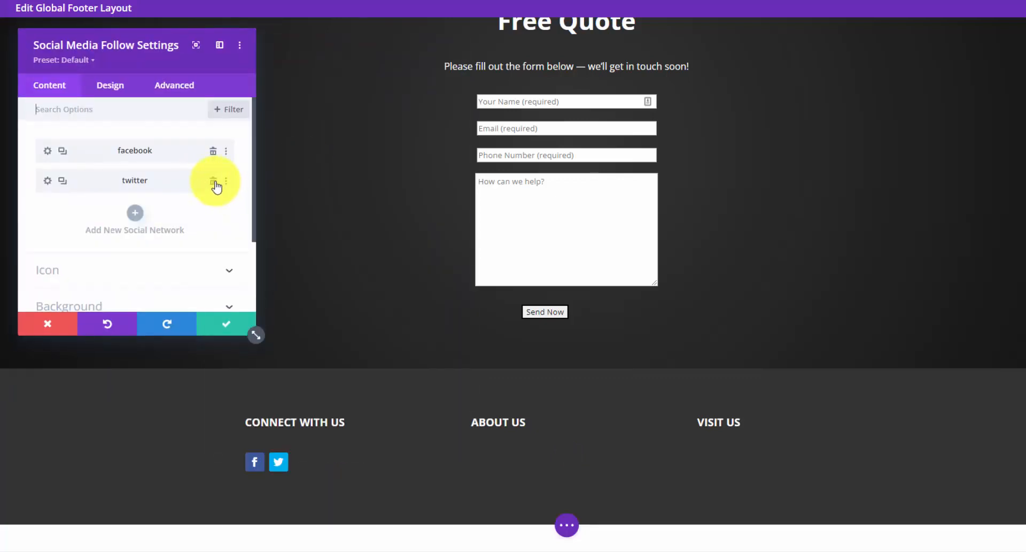
pyautogui.click(213, 182)
pyautogui.click(136, 183)
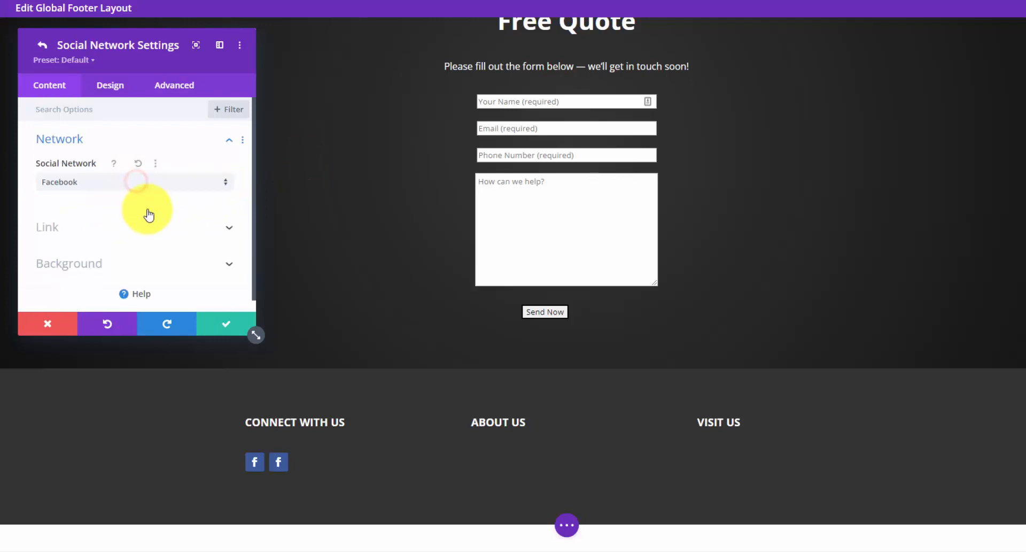
pyautogui.click(161, 181)
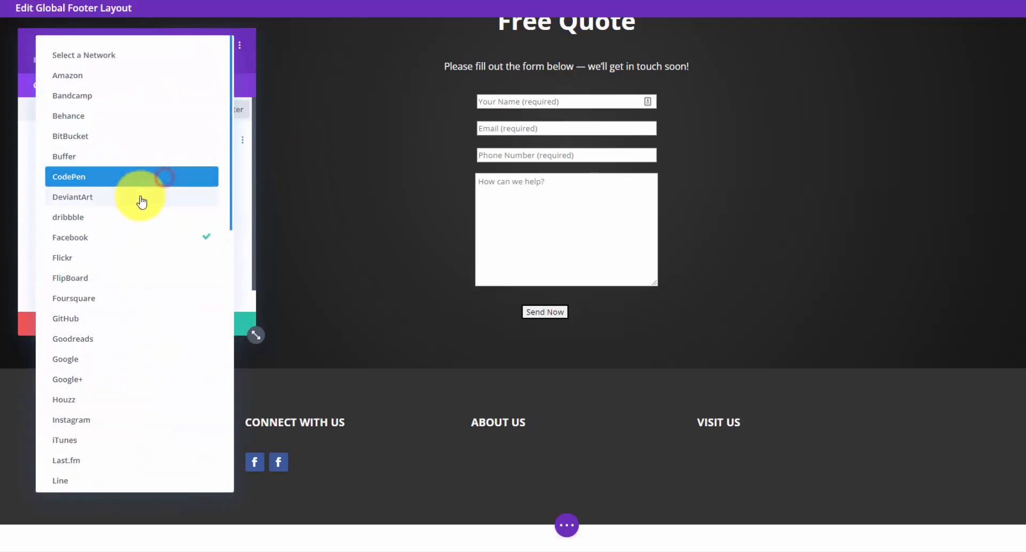
pyautogui.click(132, 401)
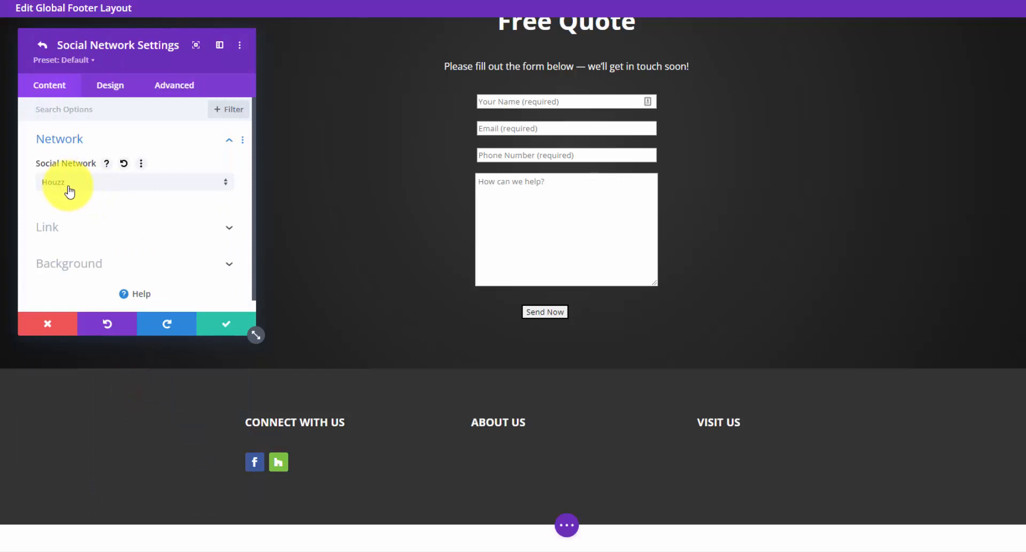
pyautogui.click(229, 227)
pyautogui.click(156, 207)
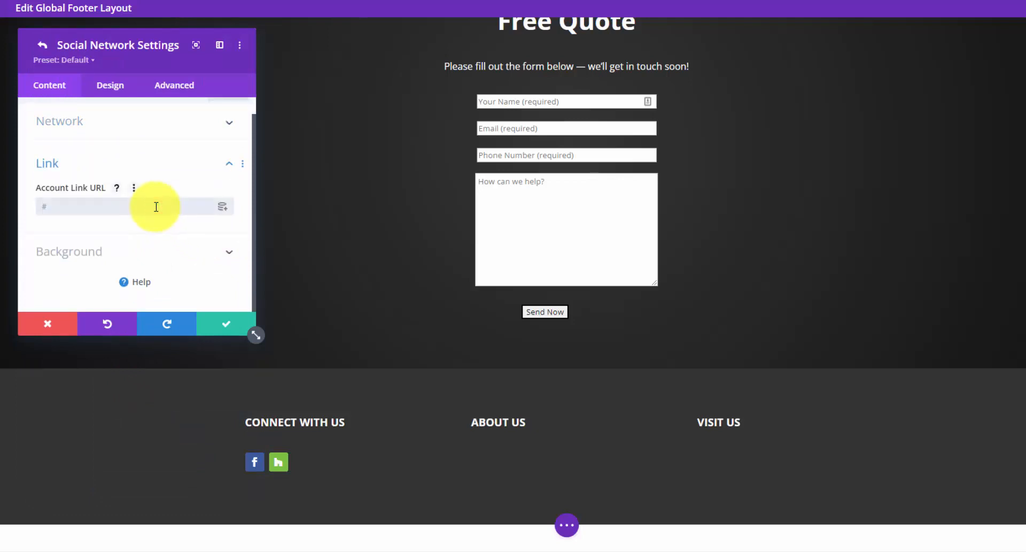
pyautogui.click(225, 325)
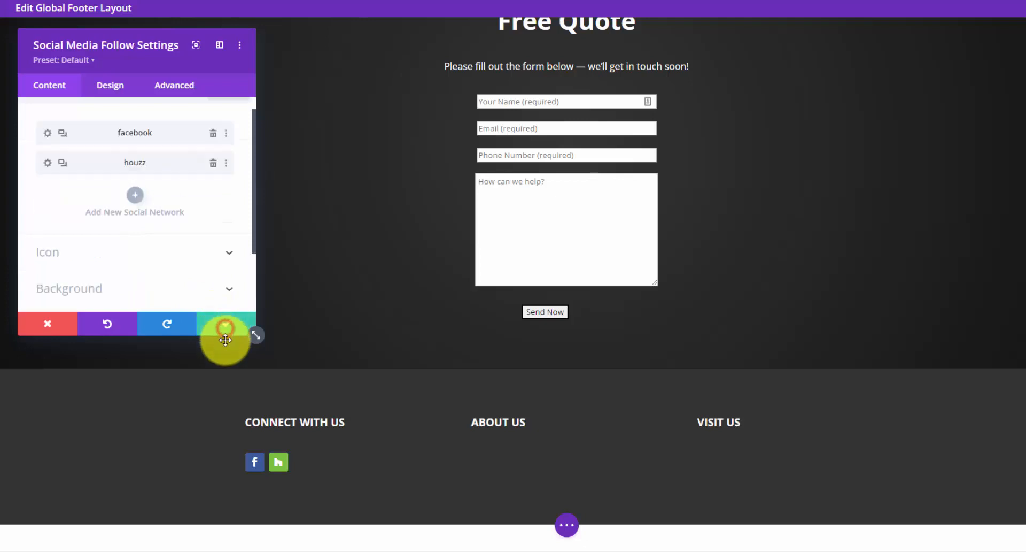
# - Add Yelp and Google entries to the social follow networks
pyautogui.click(134, 191)
pyautogui.click(137, 171)
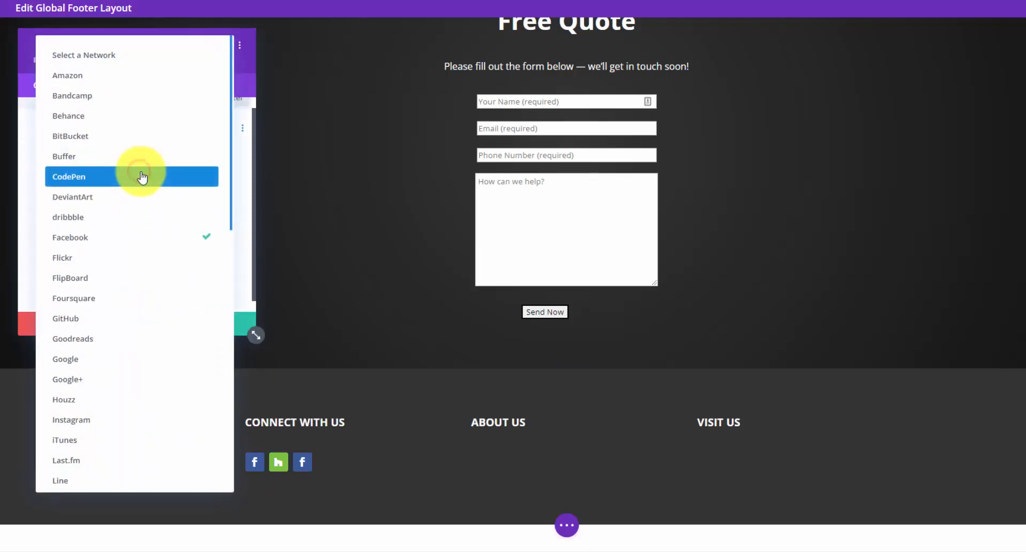
pyautogui.scroll(-5, 143, 268)
pyautogui.scroll(-5, 146, 292)
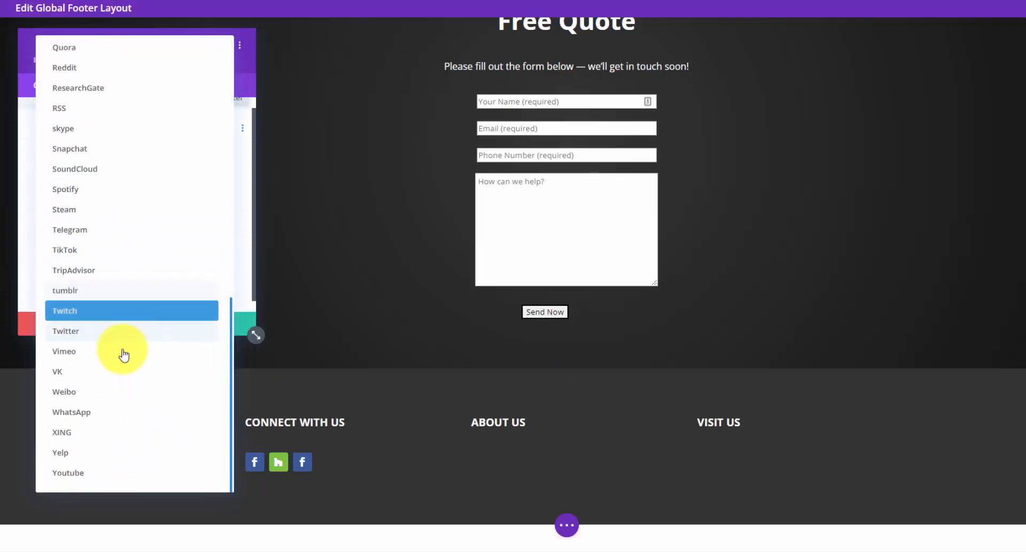
pyautogui.click(111, 454)
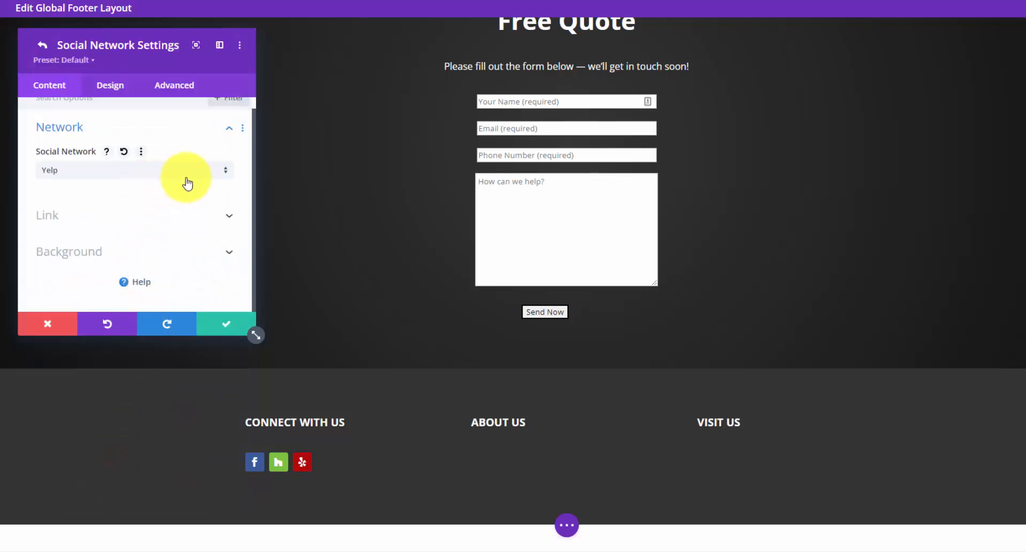
pyautogui.scroll(1, 190, 182)
pyautogui.click(228, 227)
pyautogui.click(219, 323)
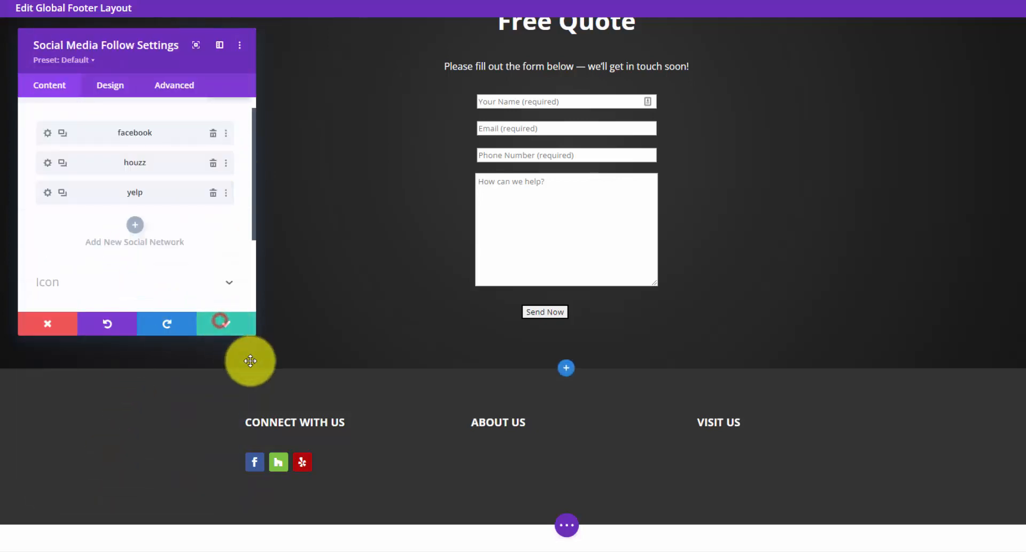
pyautogui.click(136, 224)
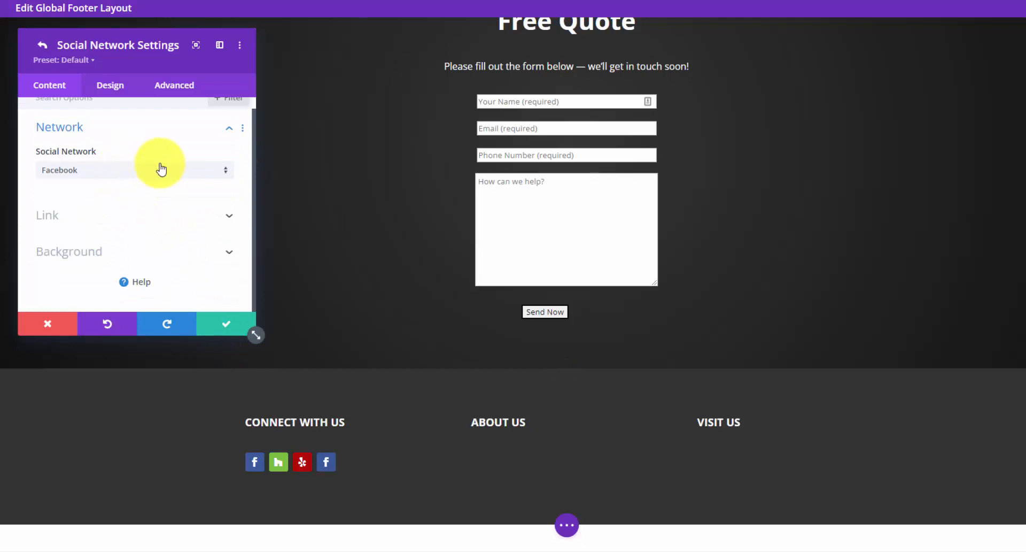
pyautogui.click(225, 322)
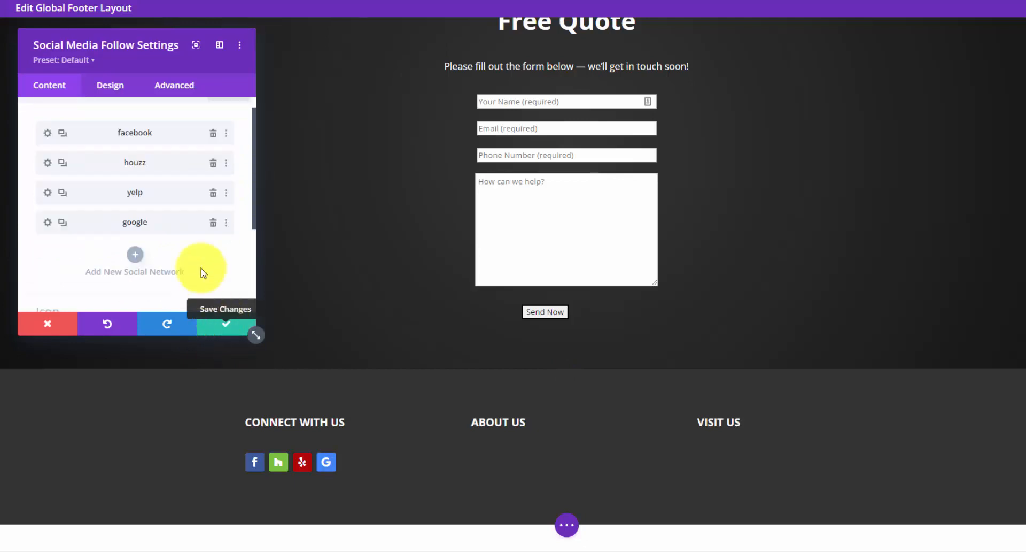
# - Enable a custom icon size of 26px and save the social follow module
pyautogui.click(121, 89)
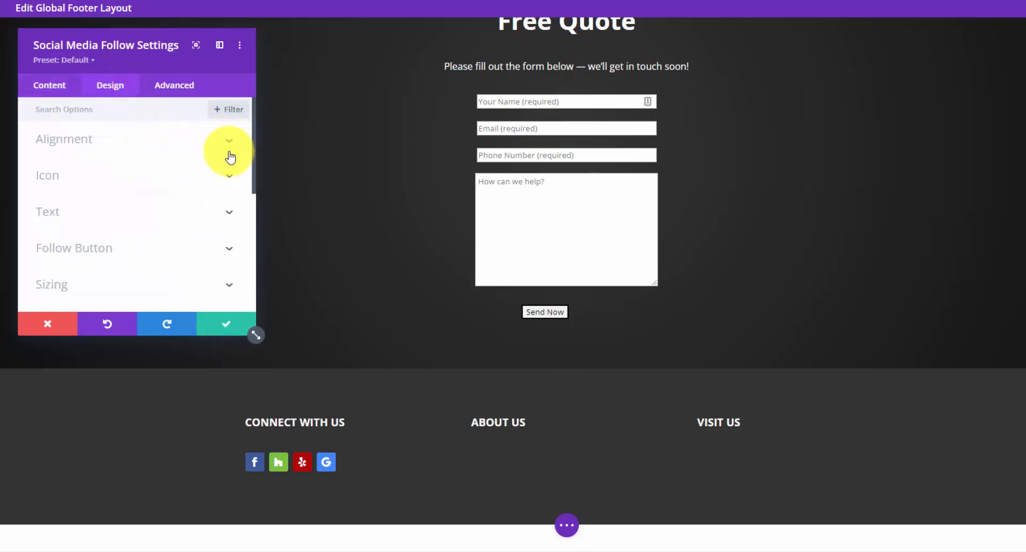
pyautogui.click(229, 179)
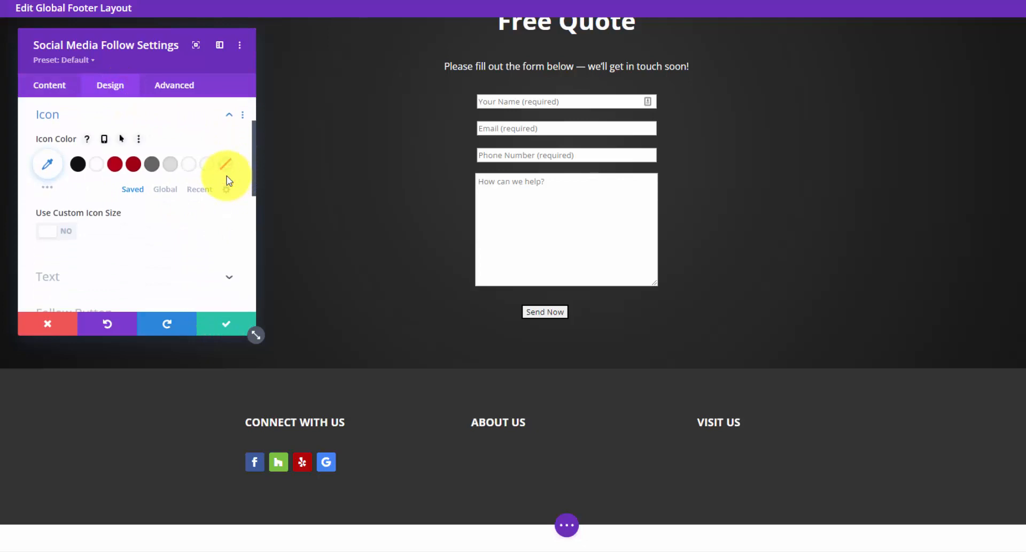
pyautogui.scroll(-1, 229, 181)
pyautogui.click(56, 171)
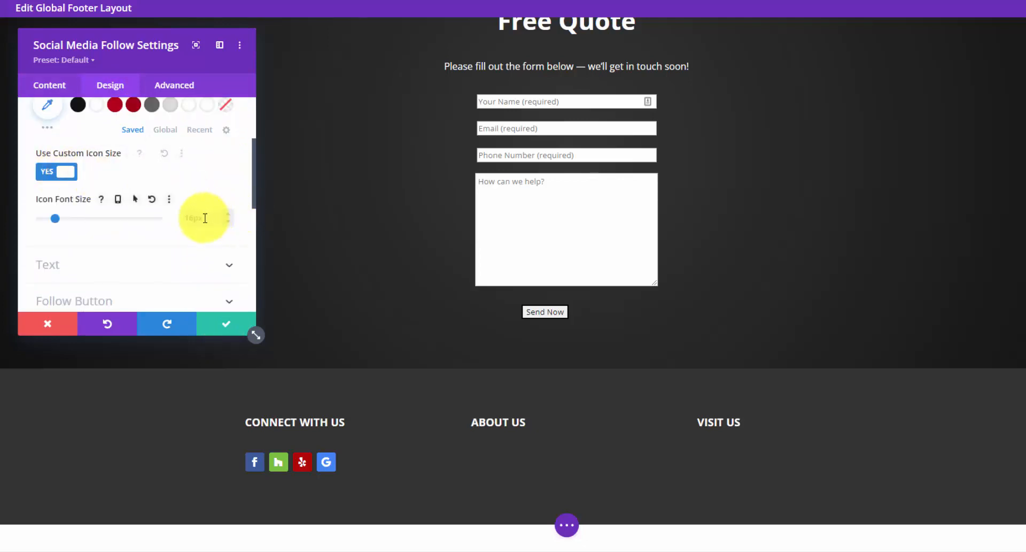
pyautogui.click(230, 213)
pyautogui.click(230, 212)
pyautogui.click(229, 212)
pyautogui.click(230, 212)
pyautogui.click(230, 212)
pyautogui.click(230, 212)
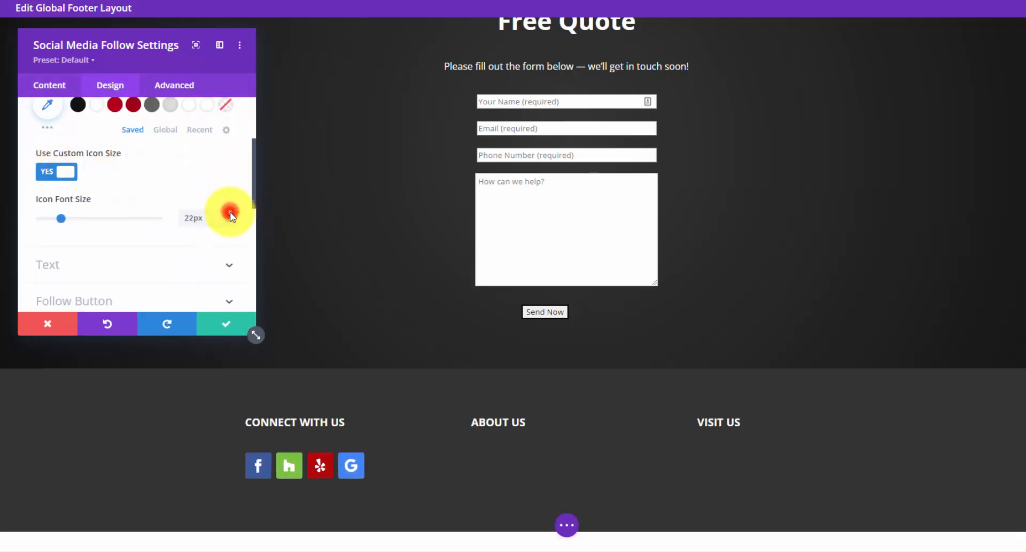
pyautogui.click(229, 212)
pyautogui.click(230, 212)
pyautogui.click(230, 212)
pyautogui.click(230, 212)
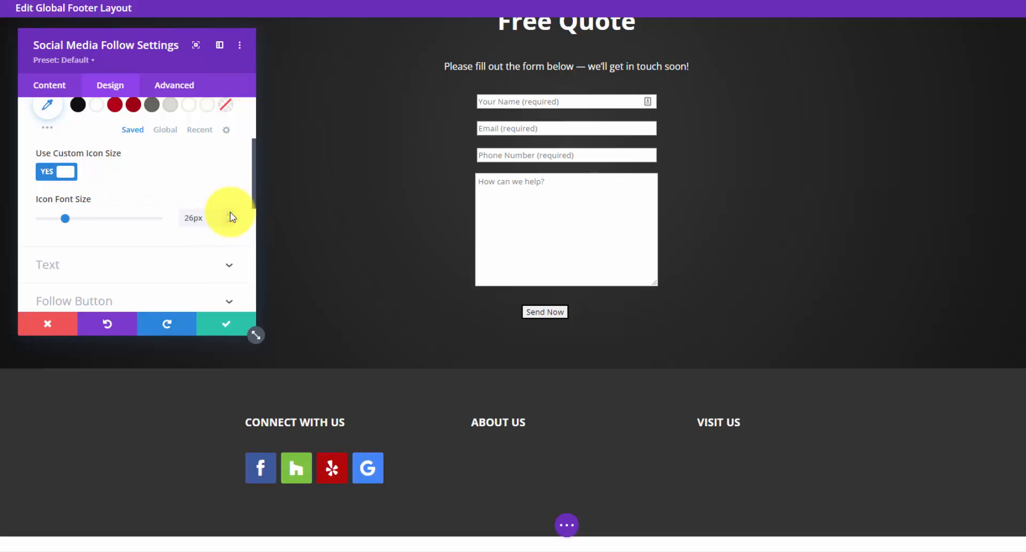
pyautogui.click(230, 326)
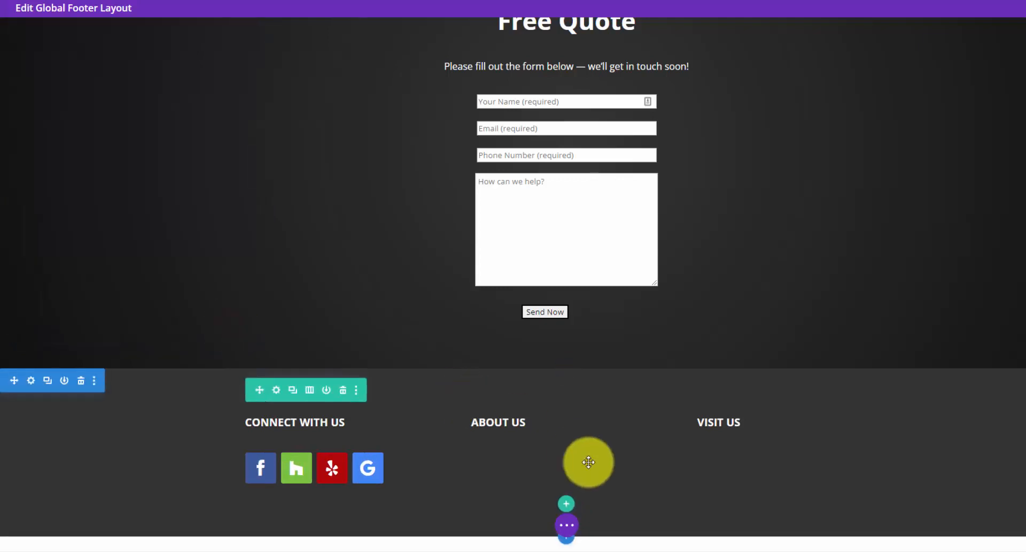
# - Insert a Text module in the ABOUT US column and set its Text Color to Light
pyautogui.click(566, 448)
pyautogui.write('text')
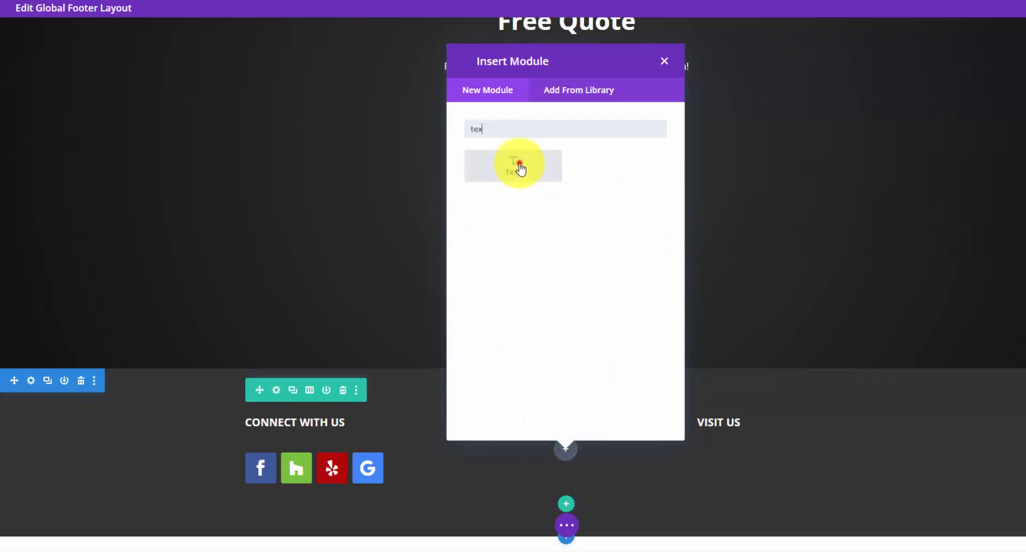
pyautogui.click(519, 164)
pyautogui.scroll(-2, 137, 264)
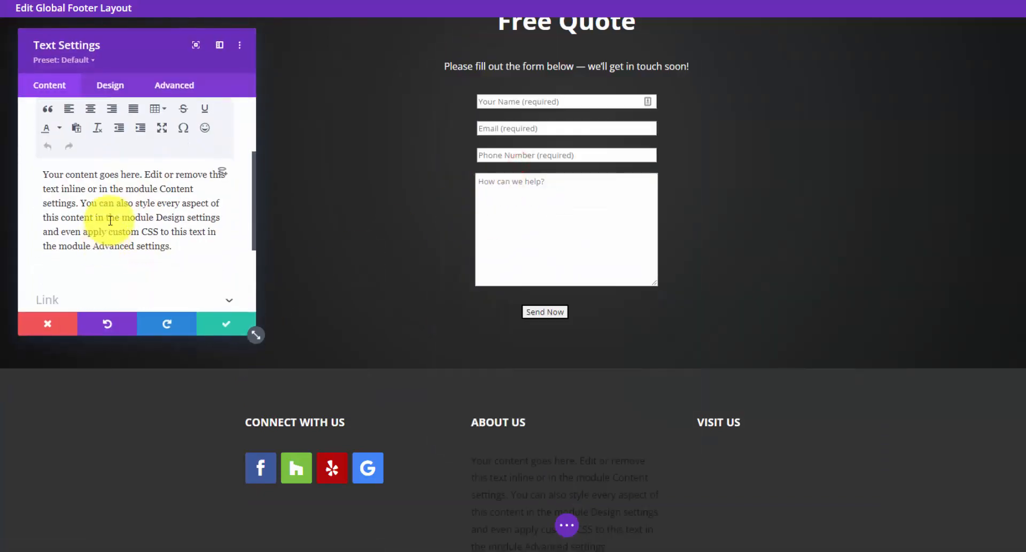
pyautogui.click(208, 241)
pyautogui.click(111, 85)
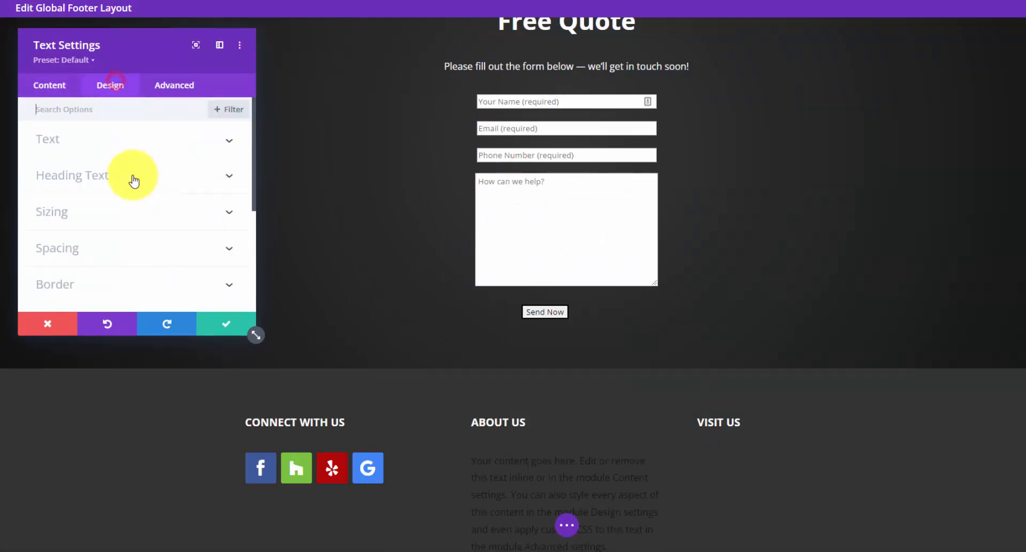
pyautogui.click(217, 136)
pyautogui.scroll(-10, 119, 201)
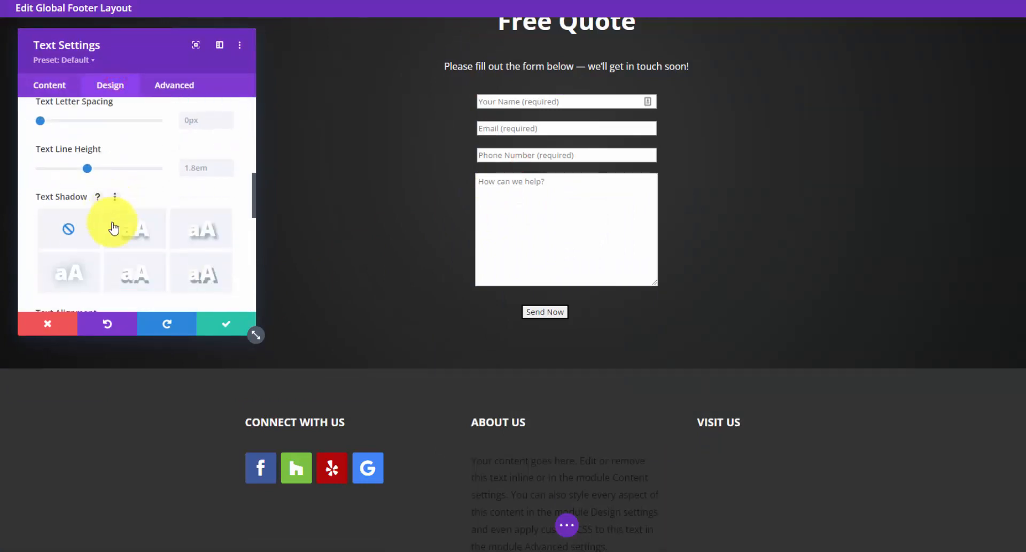
pyautogui.click(92, 266)
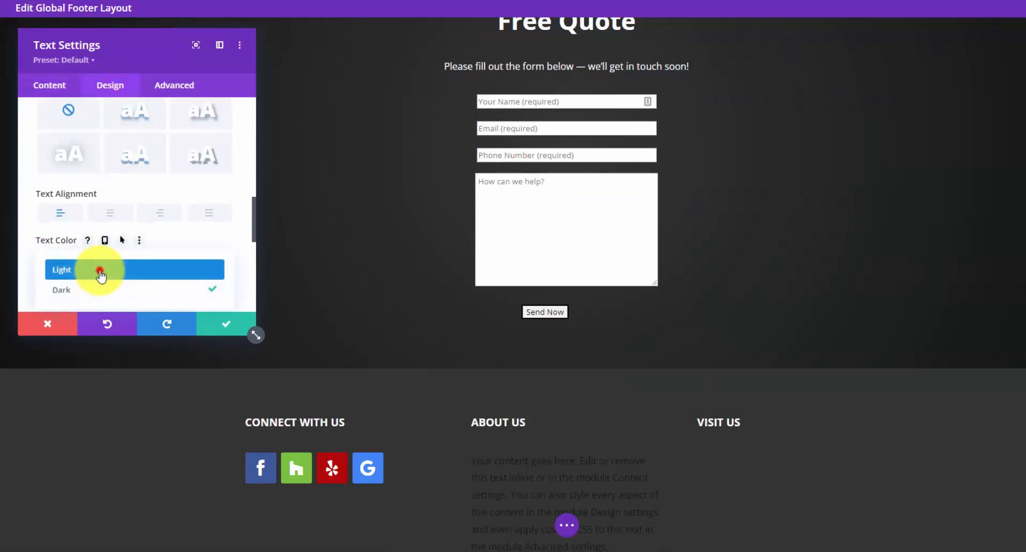
pyautogui.click(99, 271)
pyautogui.click(224, 325)
pyautogui.scroll(-2, 204, 259)
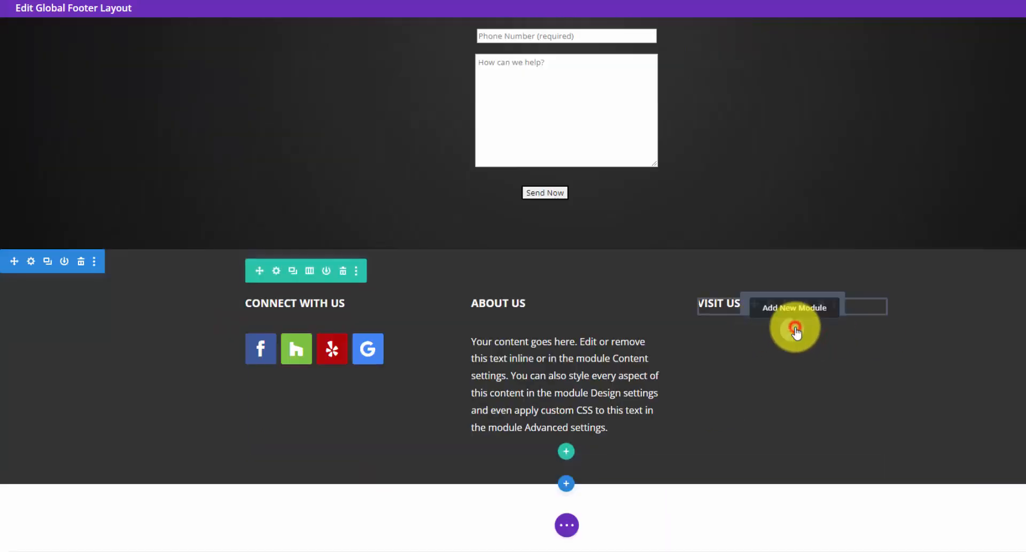
# - Add a Text module under VISIT US and paste the company's contact details over the placeholder
pyautogui.click(794, 328)
pyautogui.click(710, 128)
pyautogui.write('text')
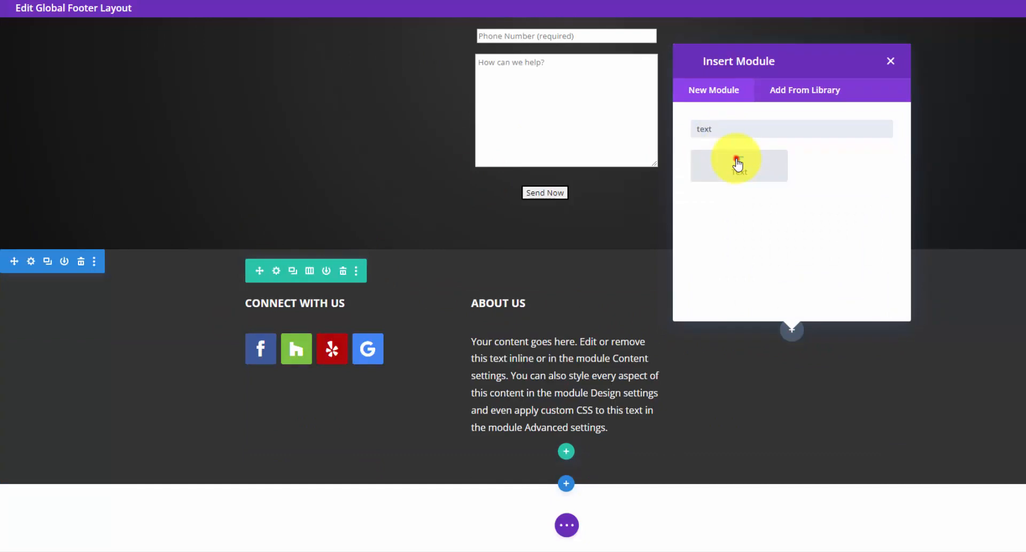
pyautogui.click(737, 163)
pyautogui.scroll(-1, 161, 248)
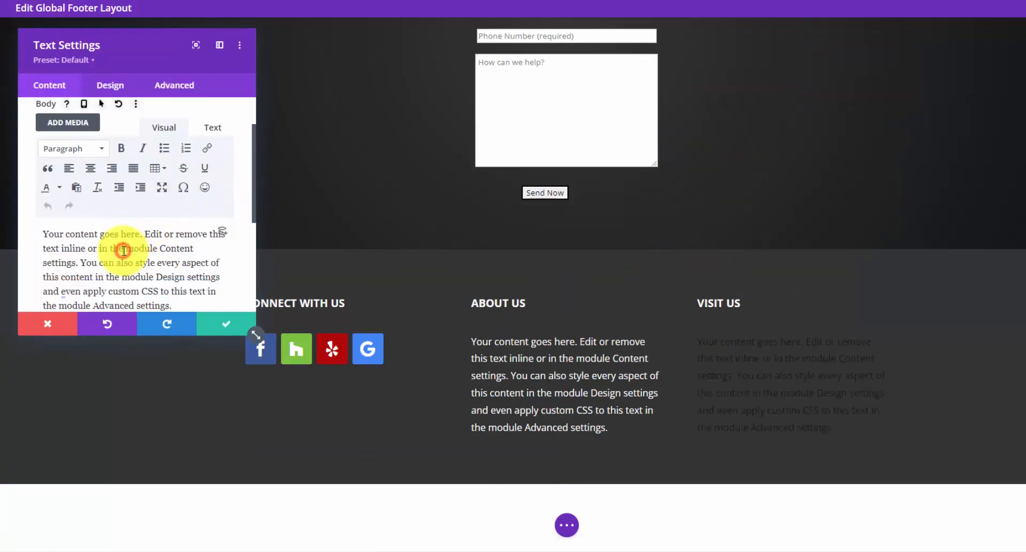
pyautogui.tripleClick(123, 250)
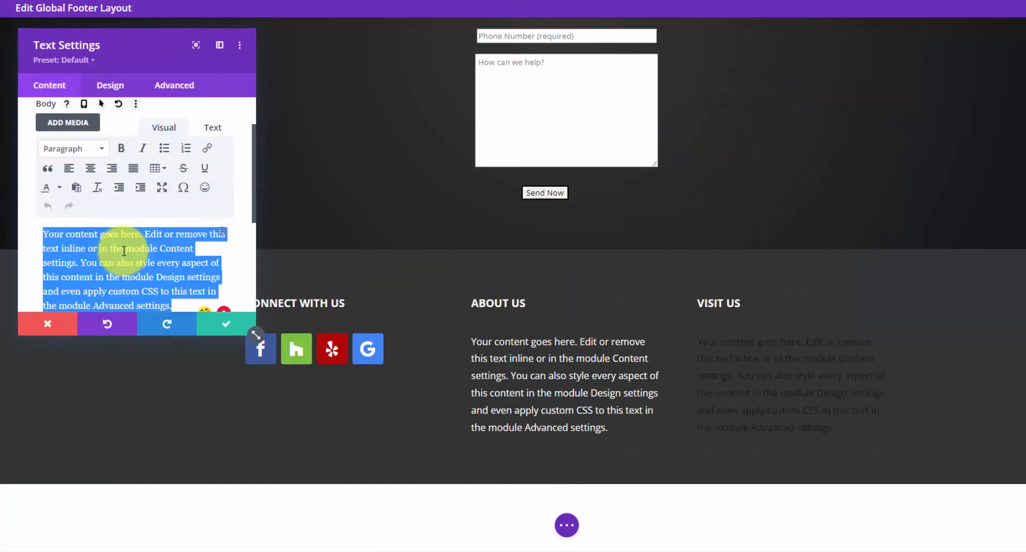
pyautogui.scroll(-1, 50, 142)
# - Link the Phone line with a tel: URL to the company phone number
pyautogui.click(42, 205)
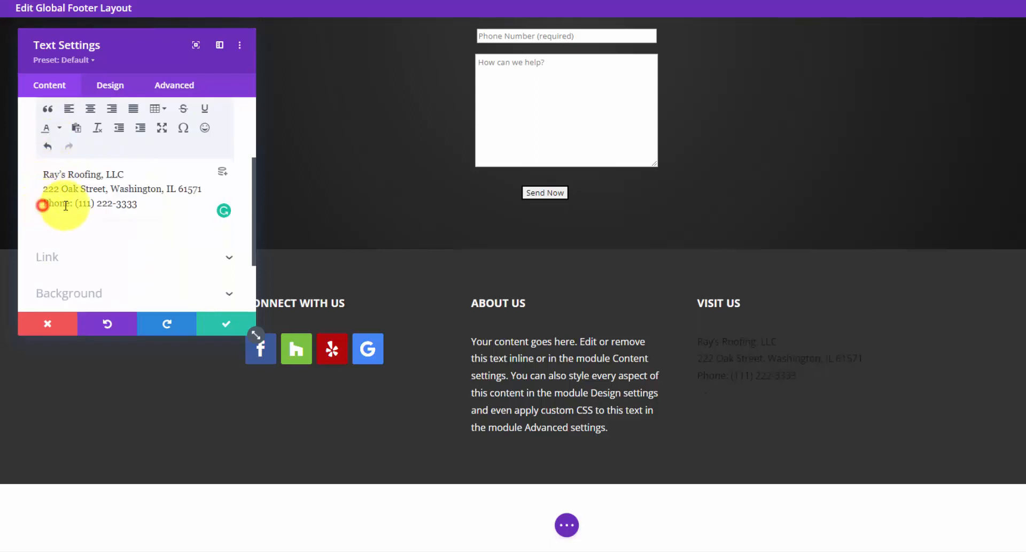
pyautogui.moveTo(73, 205); pyautogui.dragTo(50, 203)
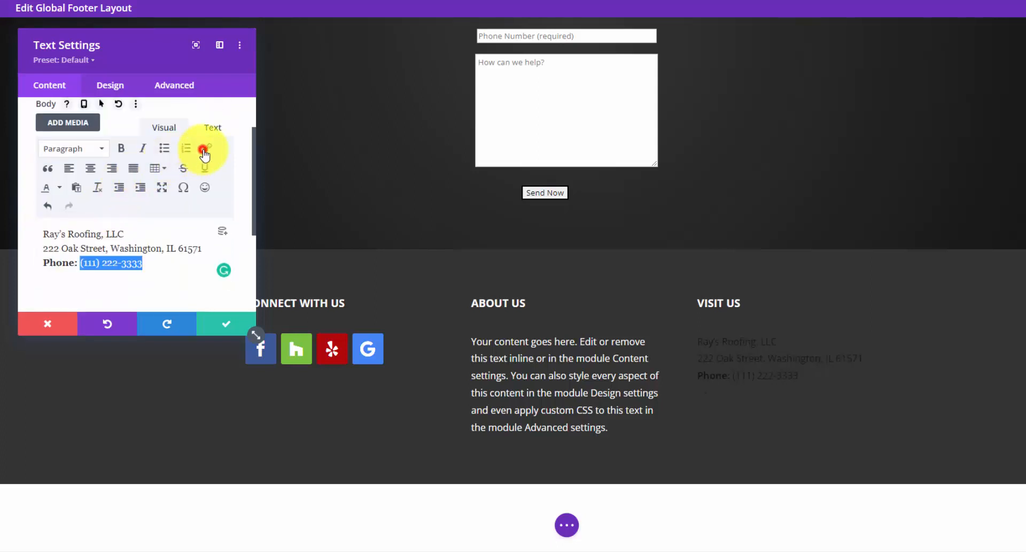
pyautogui.click(204, 150)
pyautogui.write('tel:111-222-3333')
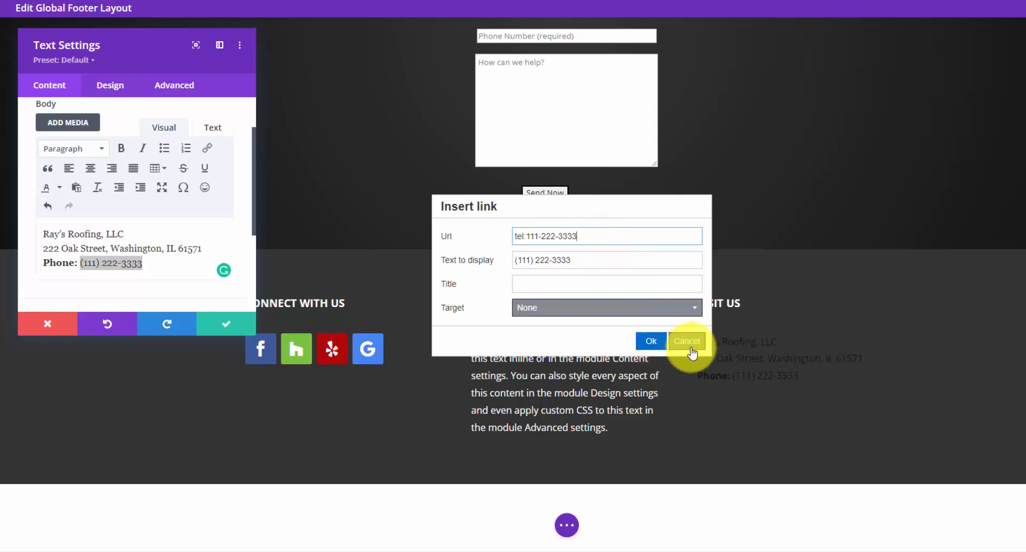
pyautogui.click(656, 342)
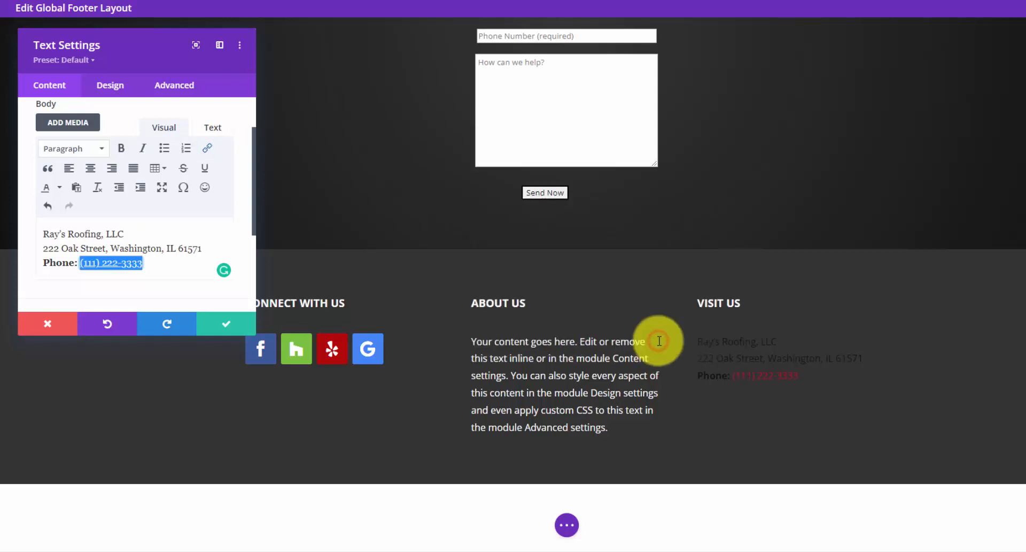
# - Set the text colour to Light and the link colour to #c23345, then save
pyautogui.click(110, 86)
pyautogui.click(166, 140)
pyautogui.scroll(-5, 140, 219)
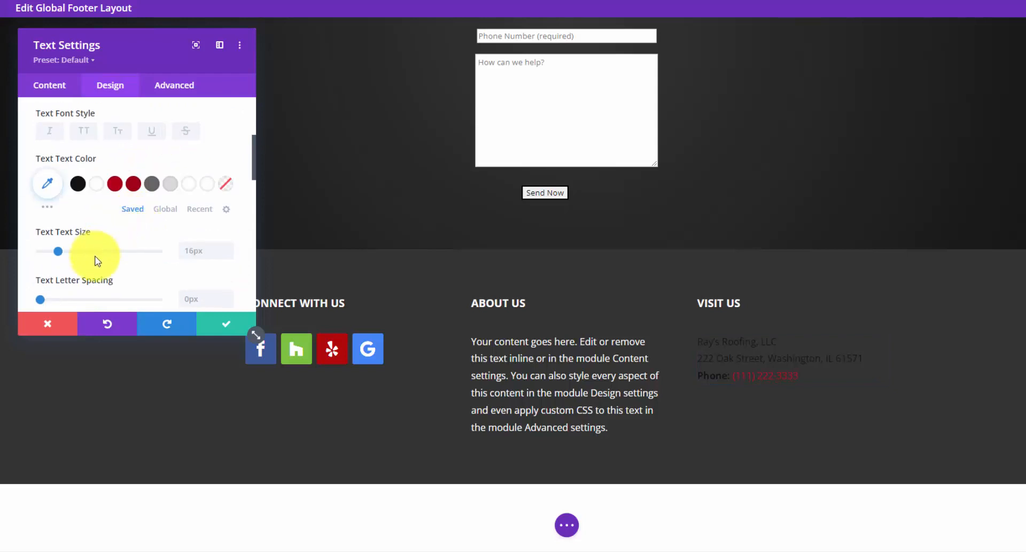
pyautogui.click(143, 262)
pyautogui.click(110, 270)
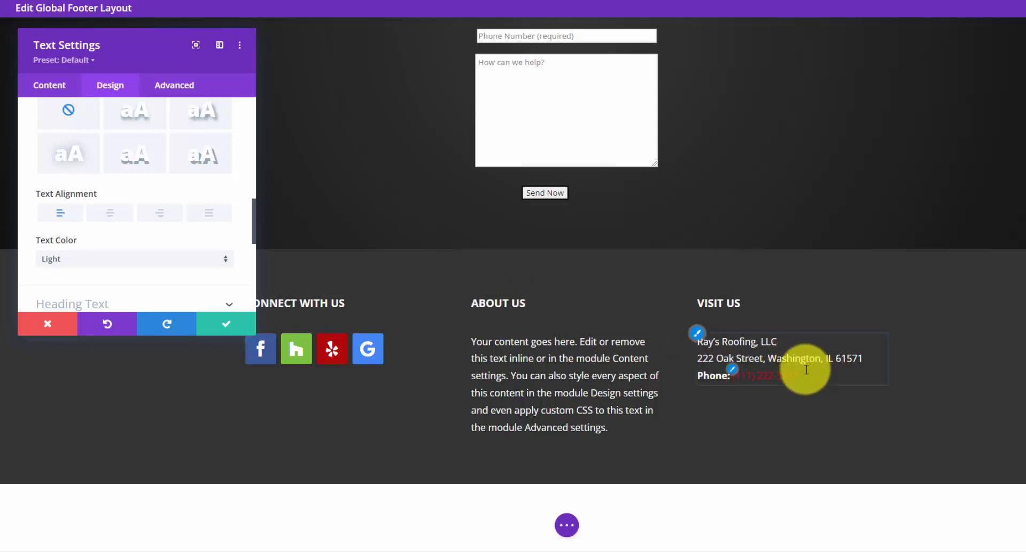
pyautogui.scroll(10, 46, 217)
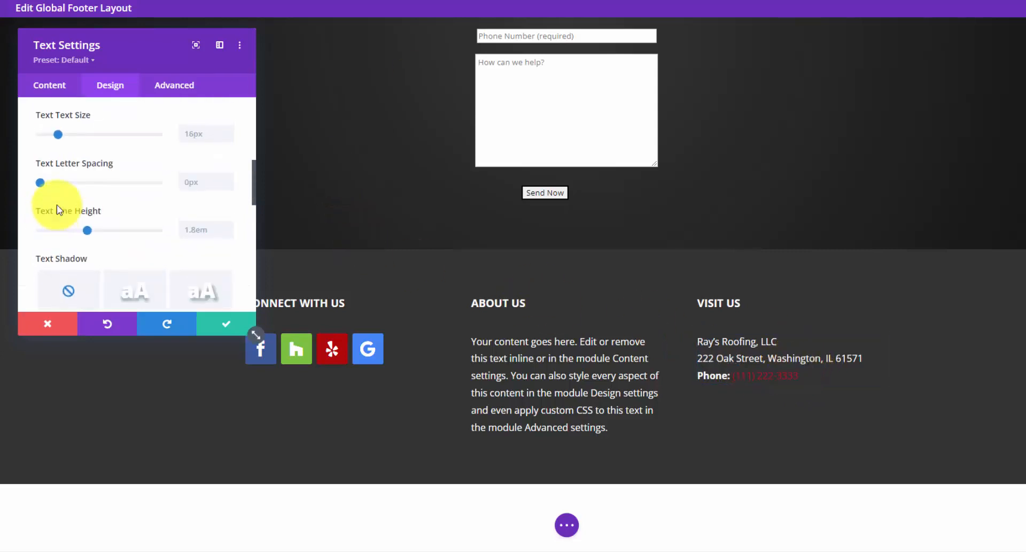
pyautogui.click(96, 171)
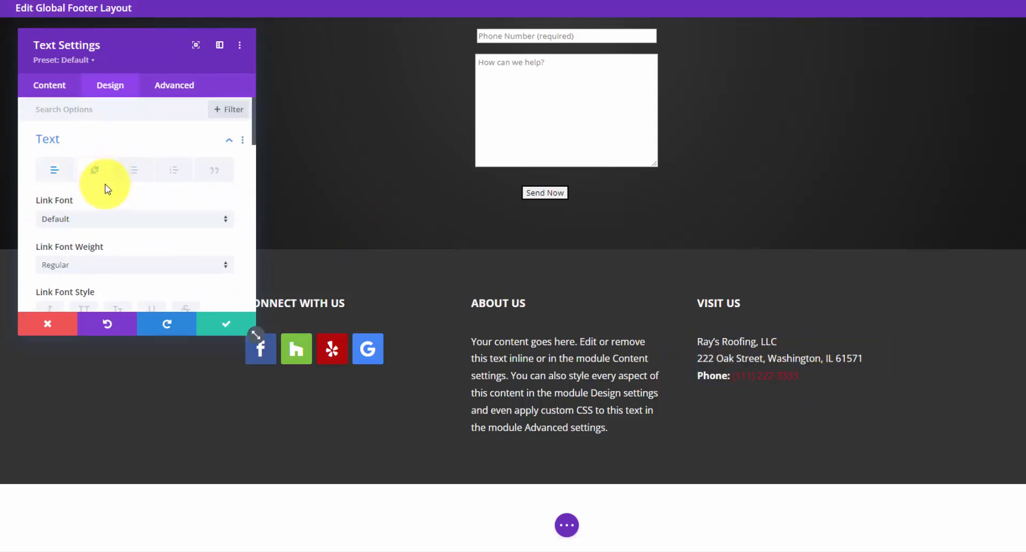
pyautogui.scroll(-3, 64, 193)
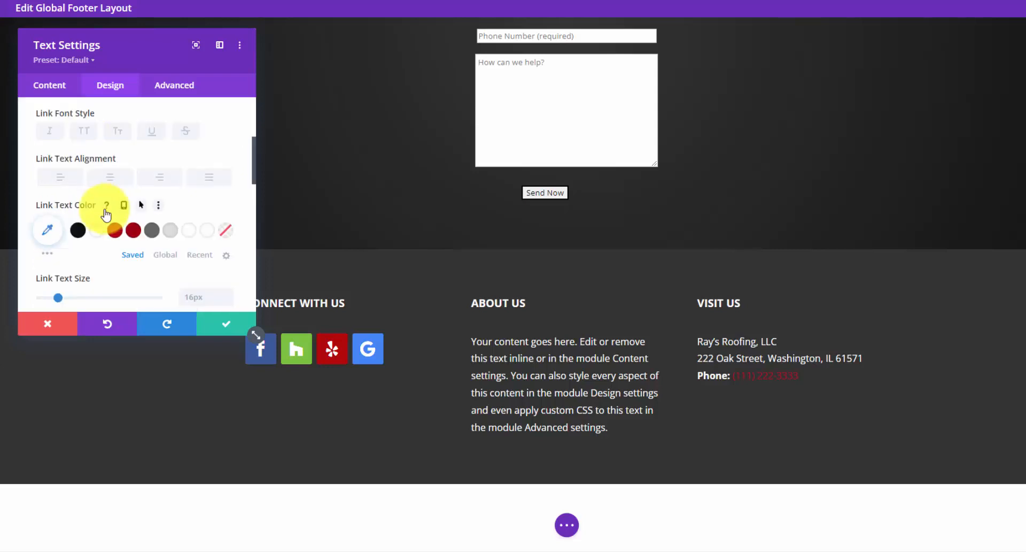
pyautogui.click(52, 232)
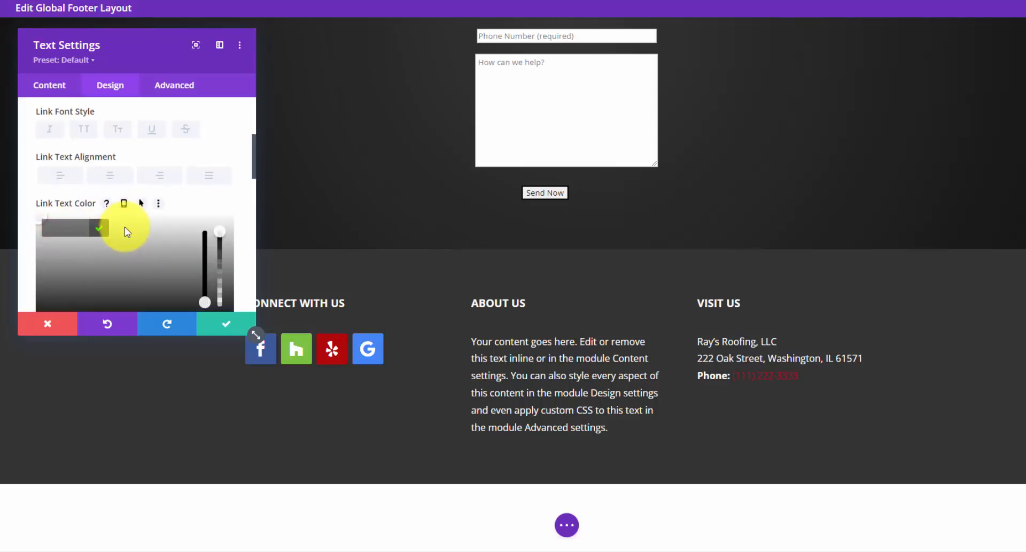
pyautogui.scroll(-1, 124, 227)
pyautogui.scroll(1, 69, 163)
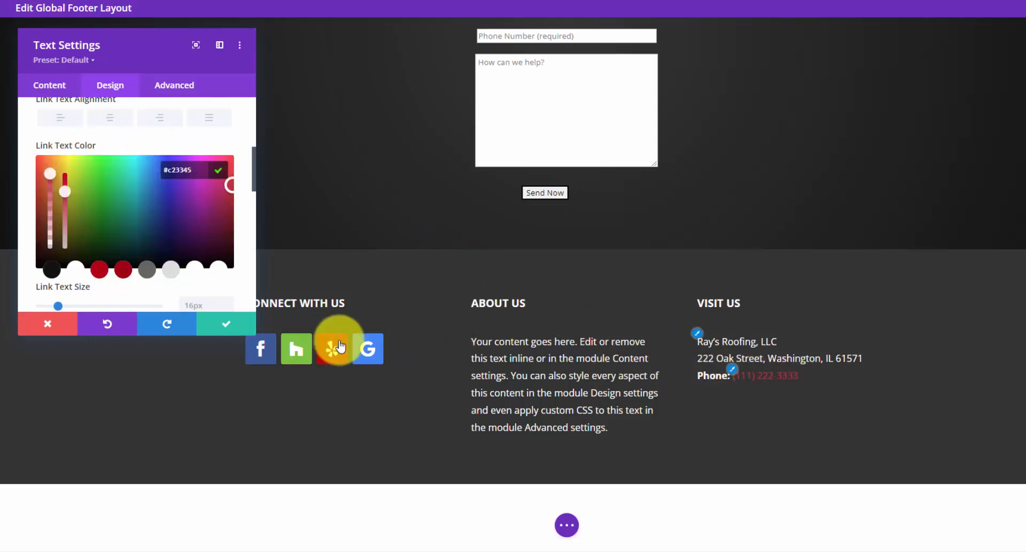
pyautogui.click(237, 318)
# - Add a Regular single-column section with an emptied Text module below the footer
pyautogui.click(567, 484)
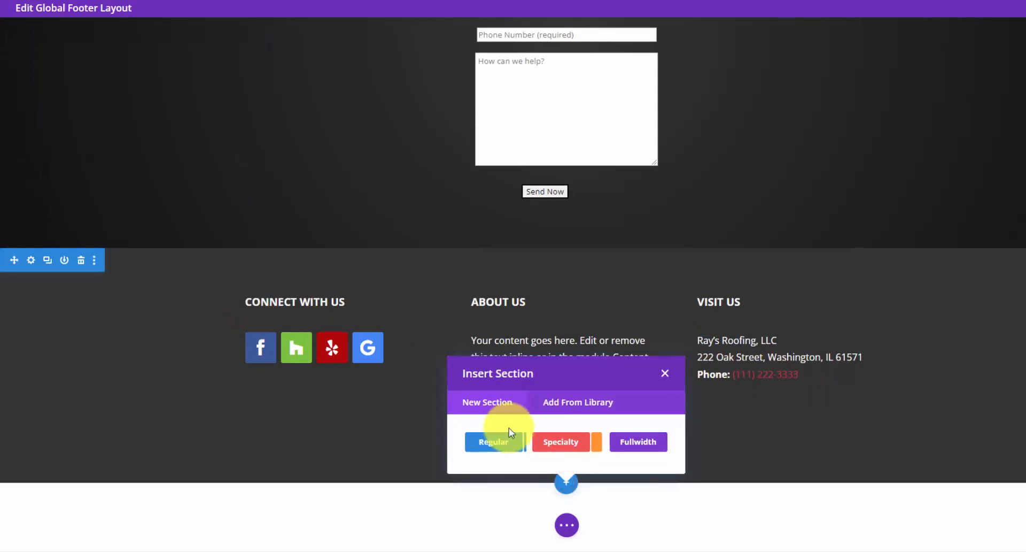
pyautogui.click(503, 448)
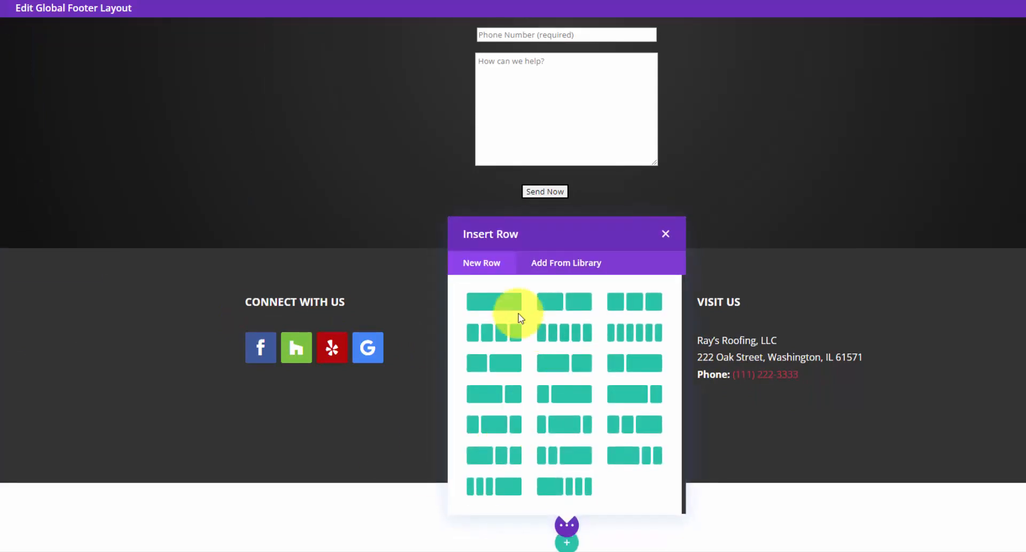
pyautogui.click(503, 298)
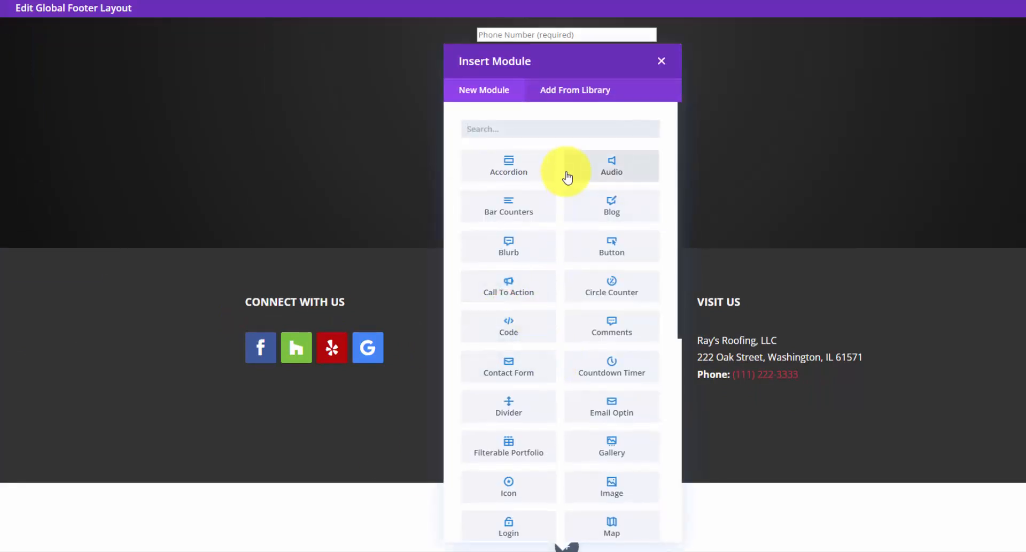
pyautogui.write('text')
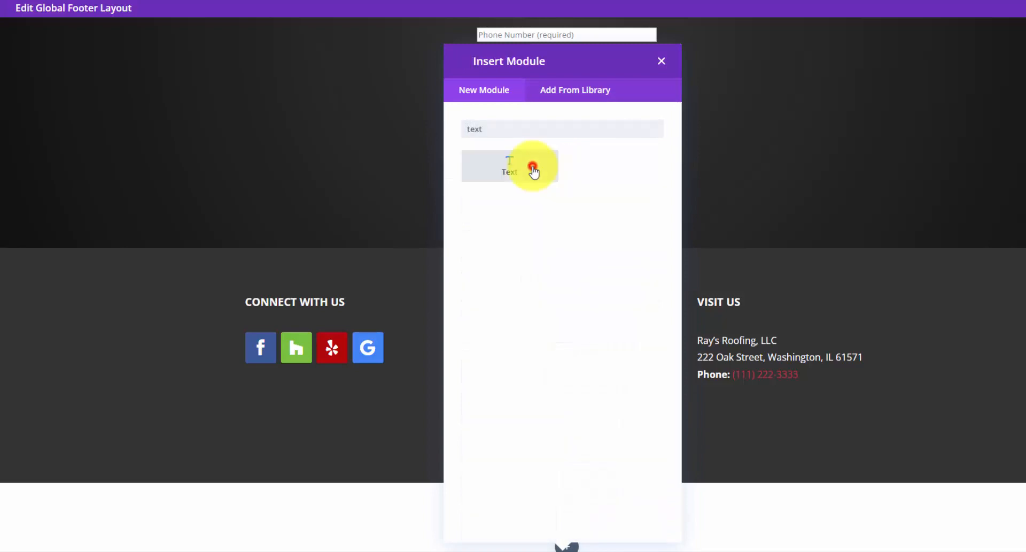
pyautogui.click(532, 168)
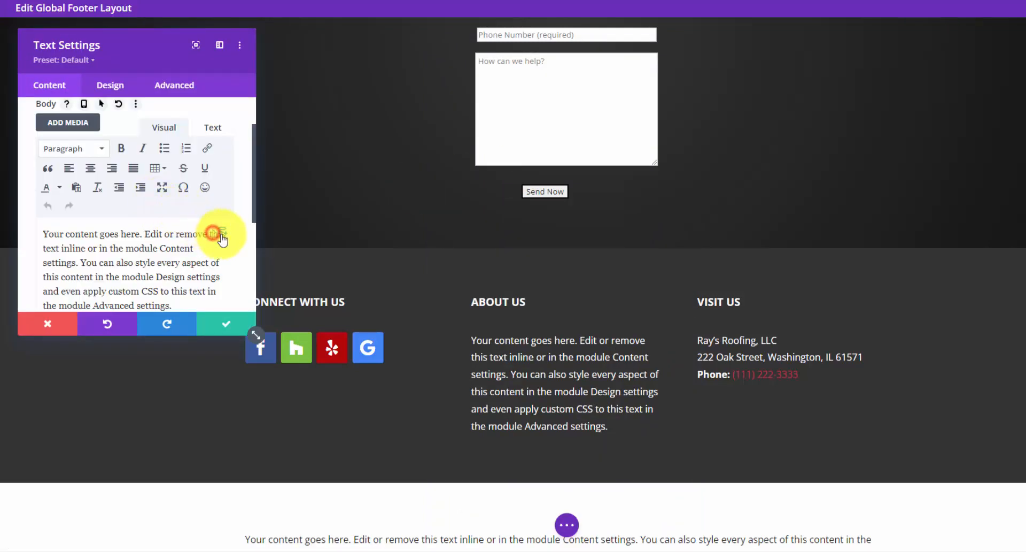
pyautogui.tripleClick(175, 245)
pyautogui.press('BackSpace')
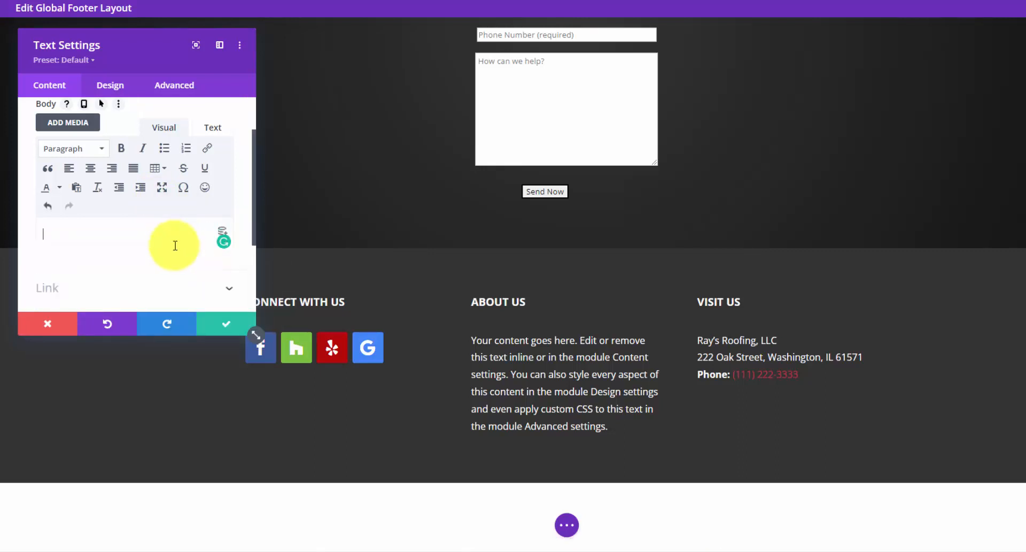
# - Insert Current Date dynamic content with 'Copyright ©' before and 'All Rights Reserved' after
pyautogui.scroll(-1, 186, 242)
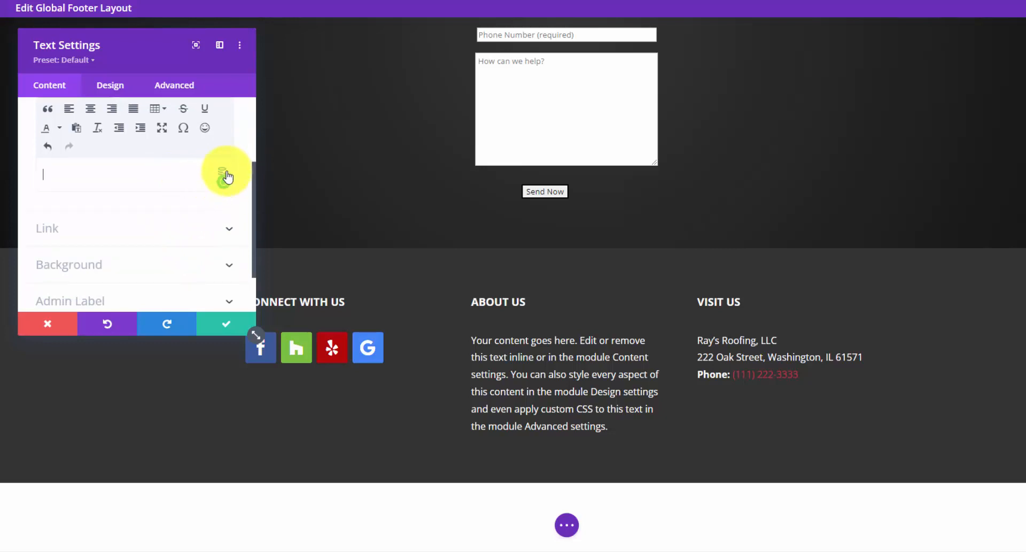
pyautogui.click(224, 173)
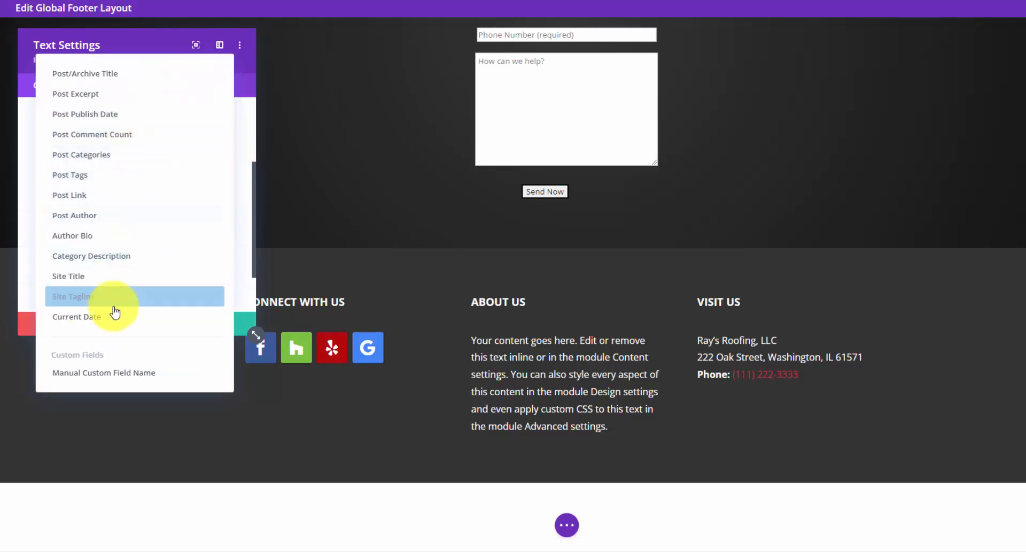
pyautogui.click(114, 323)
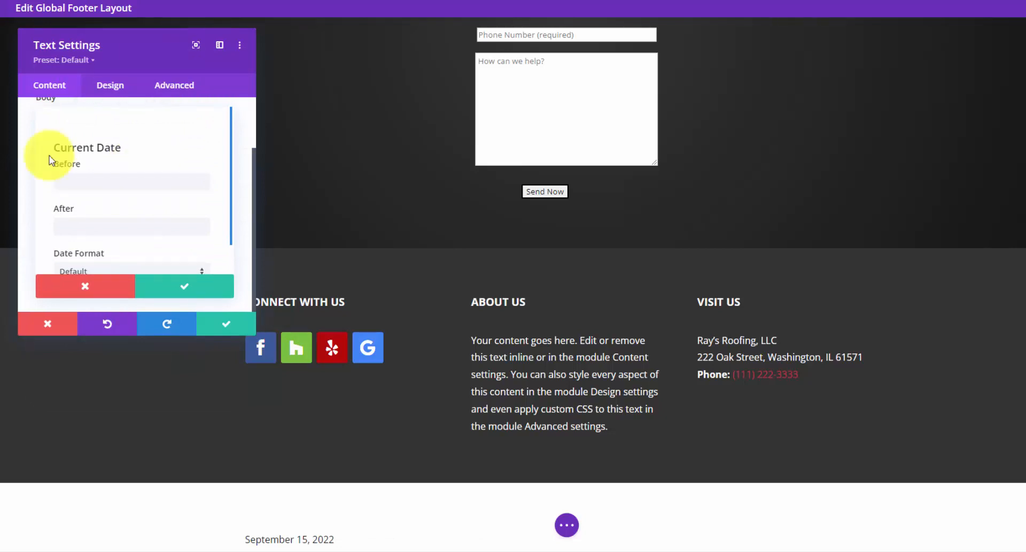
pyautogui.click(61, 181)
pyautogui.write('Copyright ©')
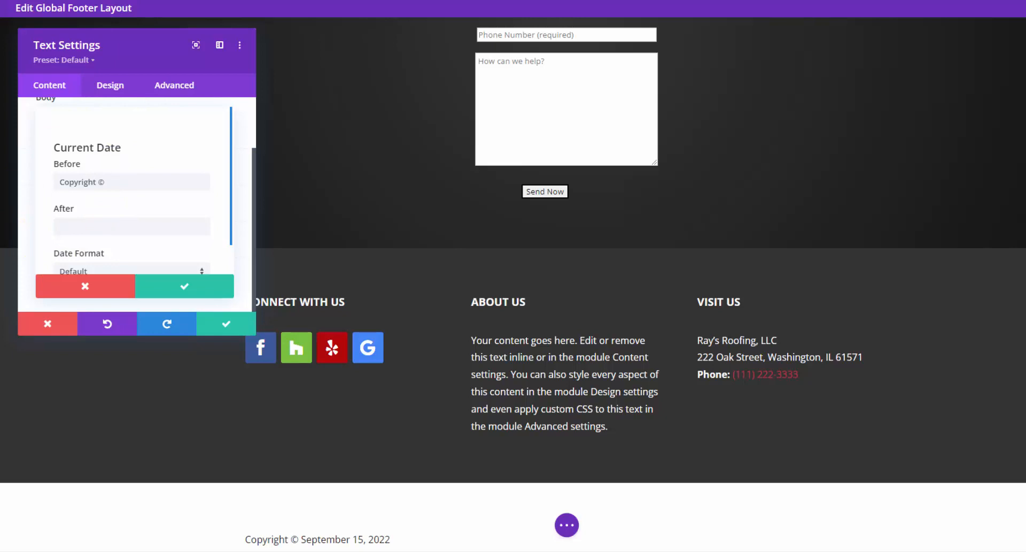
pyautogui.click(88, 222)
pyautogui.write('All Rights Reserved')
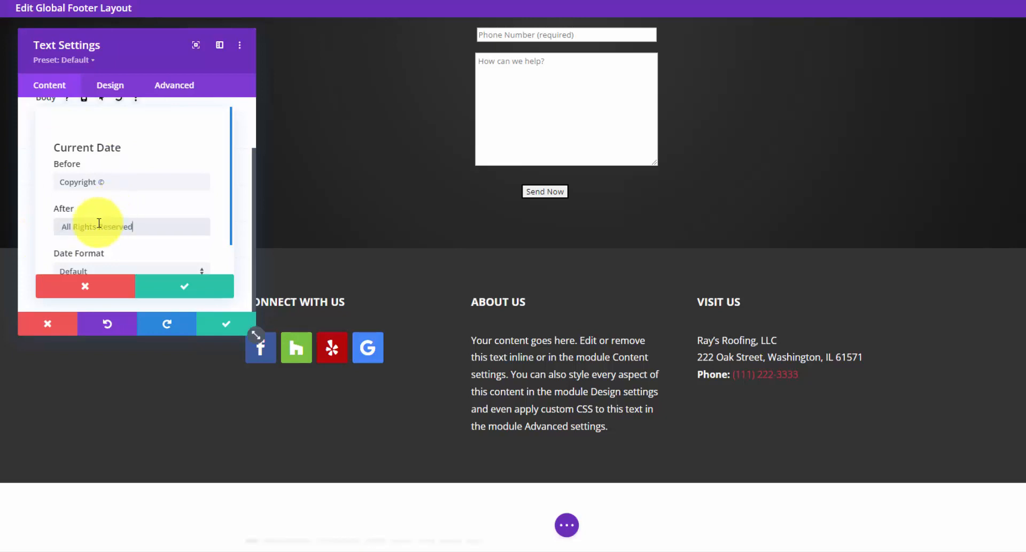
pyautogui.click(61, 225)
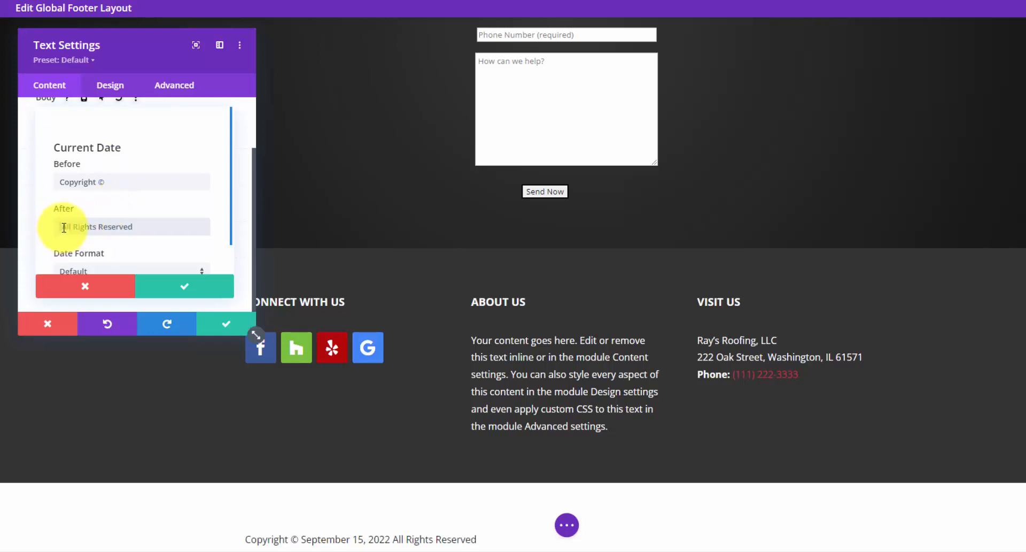
pyautogui.click(112, 182)
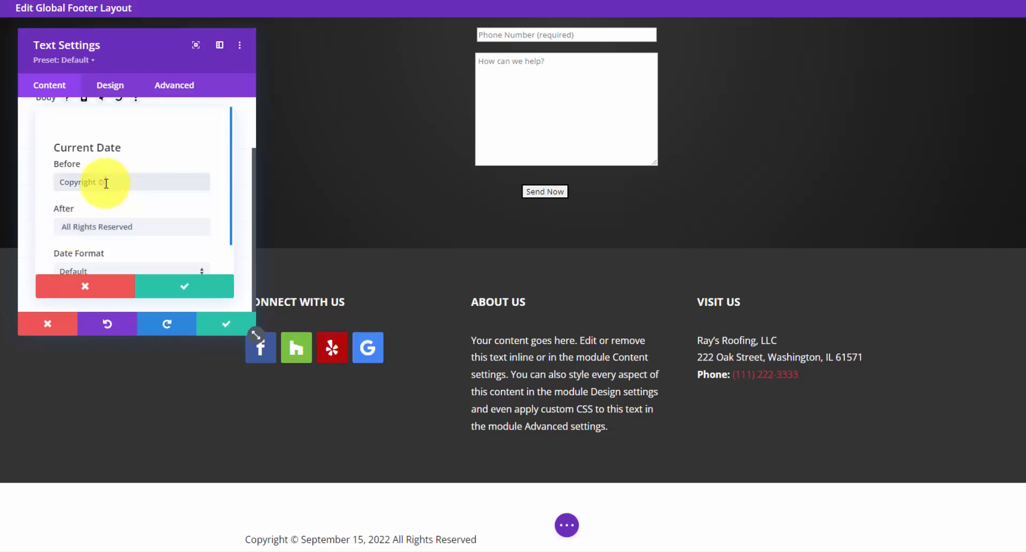
# - Set the date to a custom format Y showing only the year, and confirm
pyautogui.scroll(-1, 141, 219)
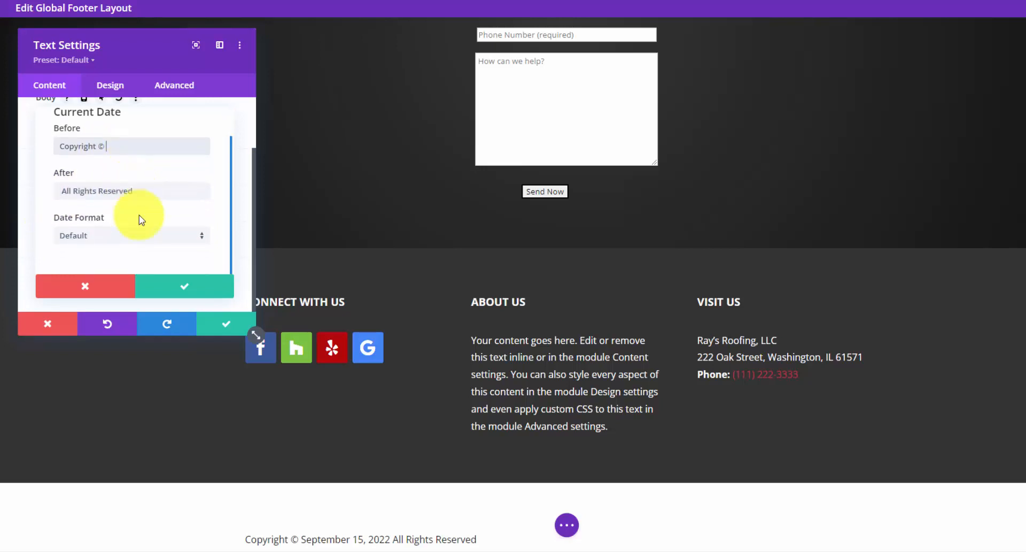
pyautogui.click(193, 236)
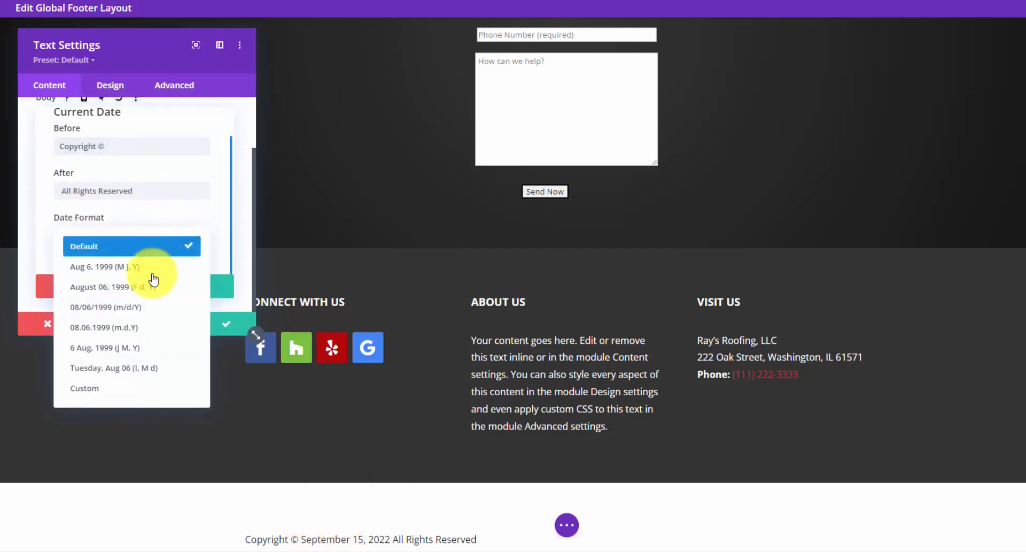
pyautogui.click(122, 388)
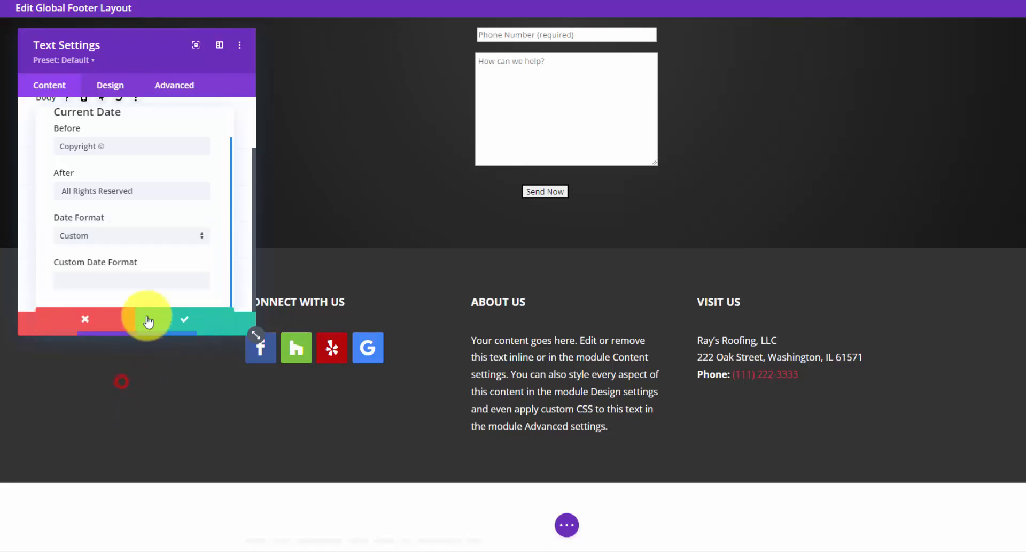
pyautogui.click(137, 277)
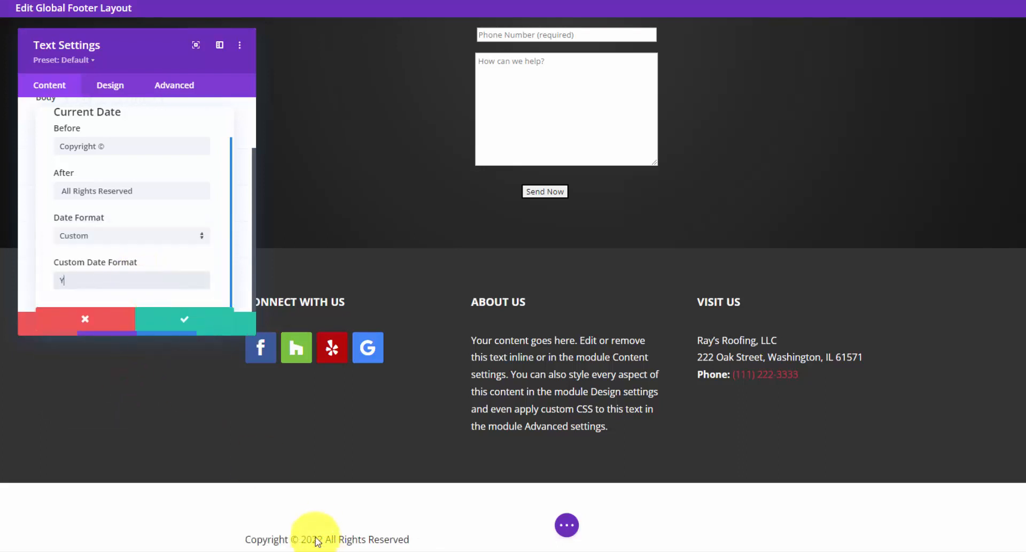
pyautogui.click(184, 319)
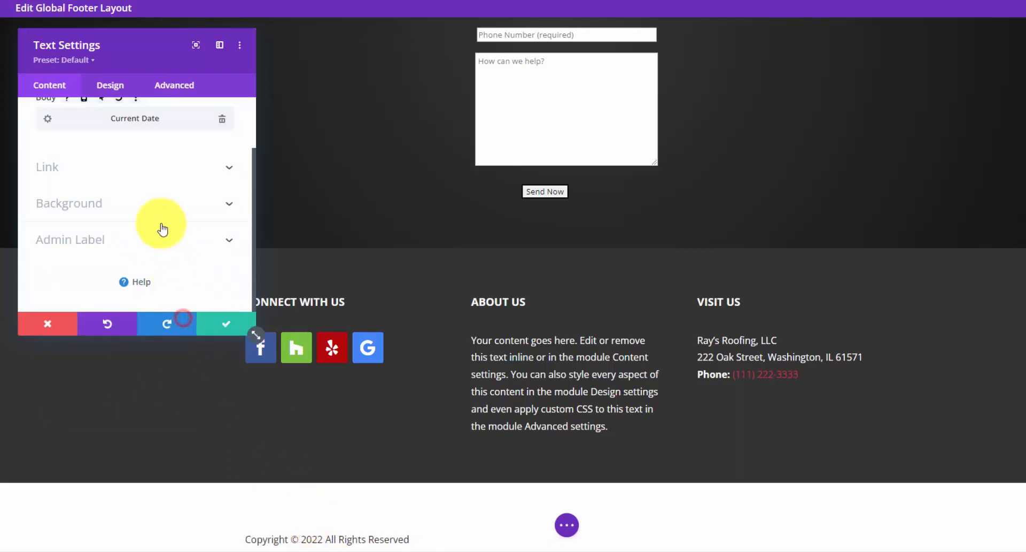
# - Try a near-black background on the copyright text module, then remove it again
pyautogui.click(155, 203)
pyautogui.click(101, 229)
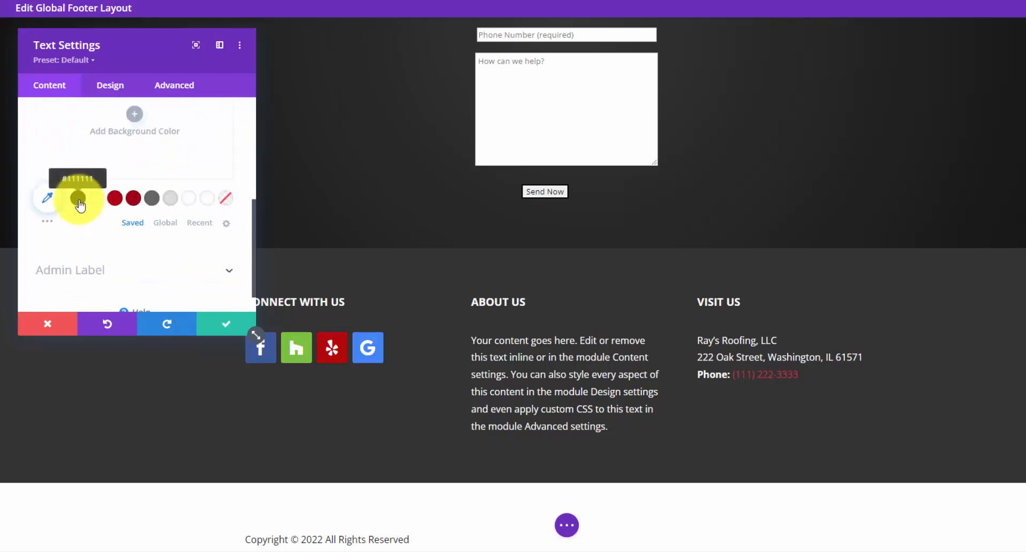
pyautogui.click(79, 200)
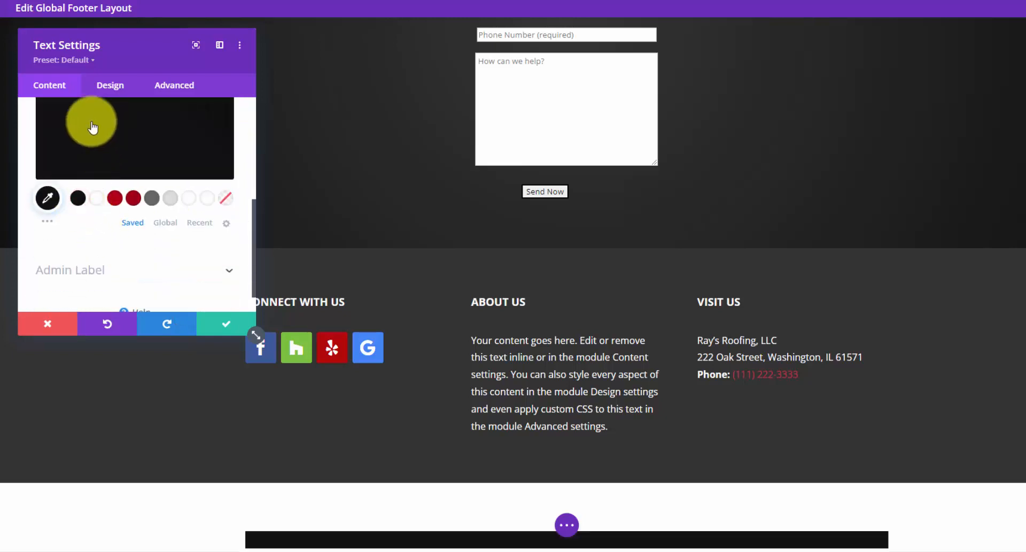
pyautogui.scroll(2, 88, 128)
pyautogui.scroll(-1, 81, 221)
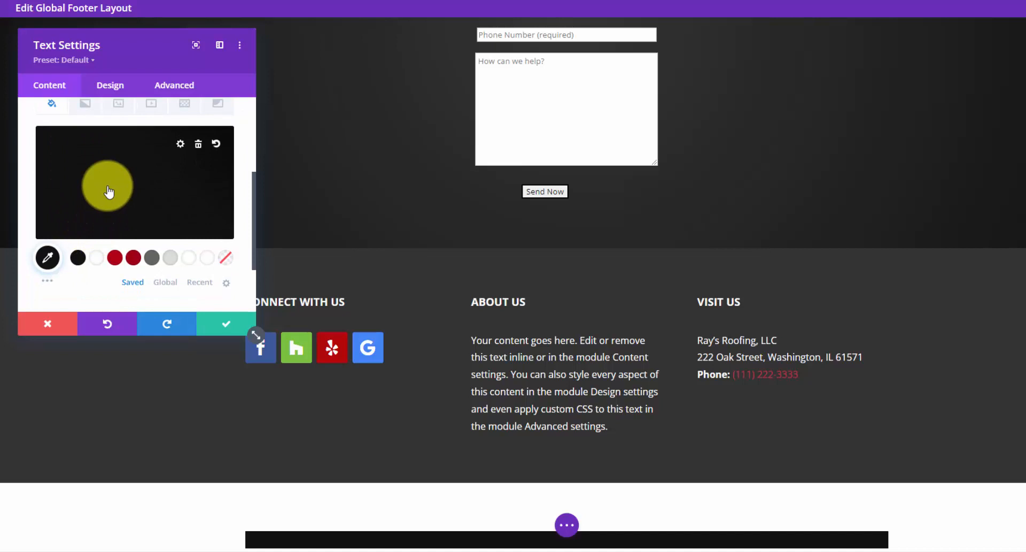
pyautogui.click(199, 143)
pyautogui.scroll(-2, 152, 197)
# - Set the copyright text color to Light and save the text module
pyautogui.click(110, 84)
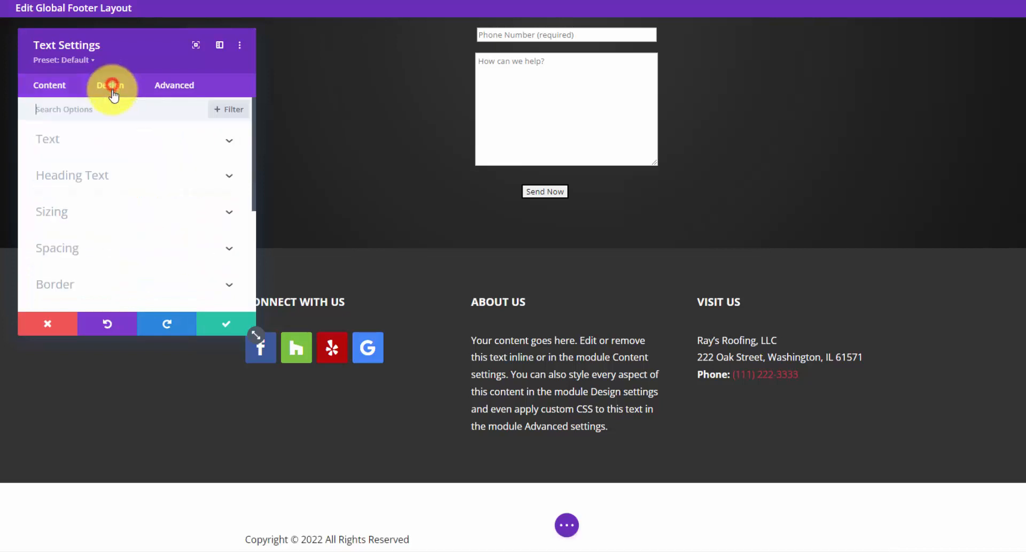
pyautogui.click(110, 138)
pyautogui.scroll(-3, 118, 182)
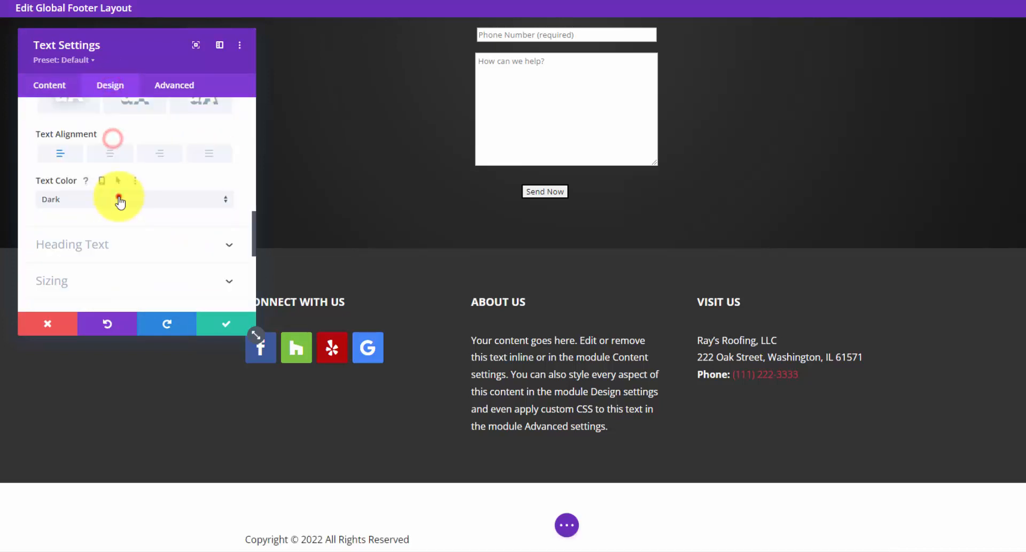
pyautogui.click(119, 199)
pyautogui.click(107, 213)
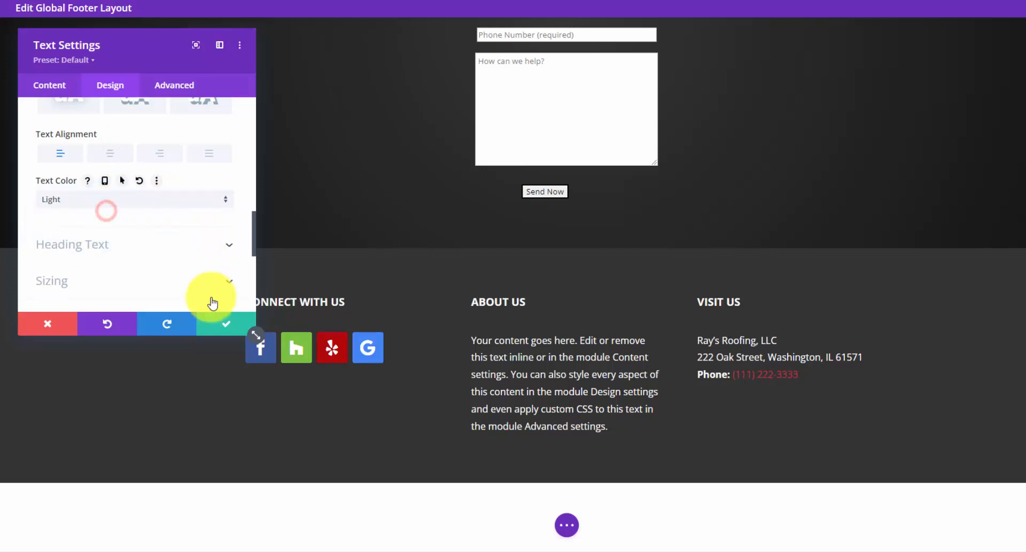
pyautogui.click(225, 324)
# - Give the bottom copyright section a black background
pyautogui.click(30, 495)
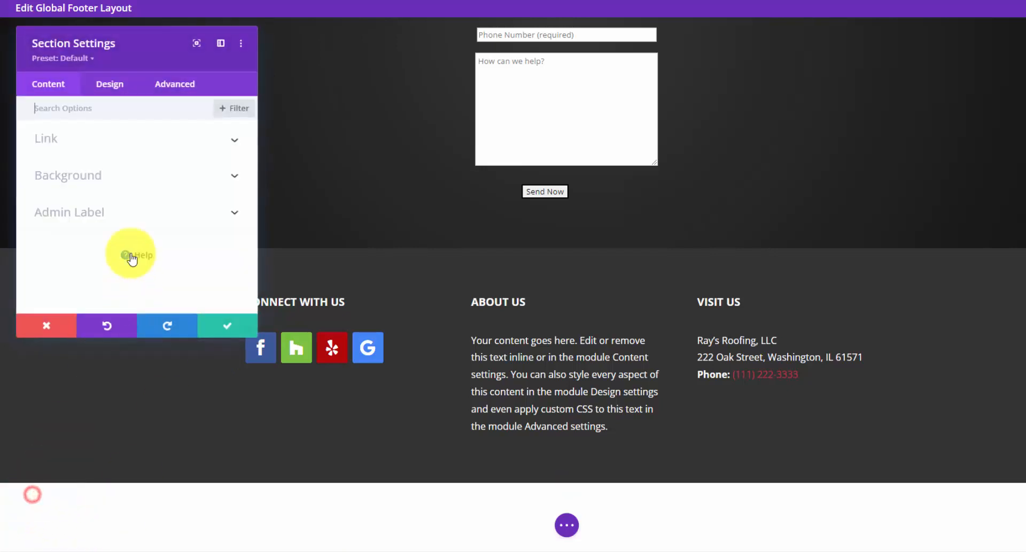
pyautogui.click(88, 177)
pyautogui.click(87, 251)
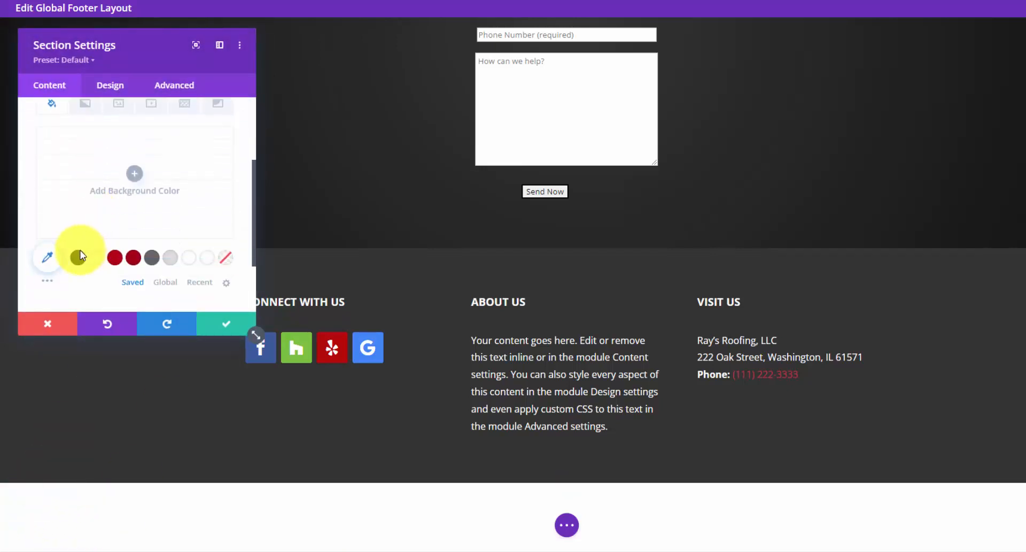
pyautogui.click(78, 258)
pyautogui.click(213, 327)
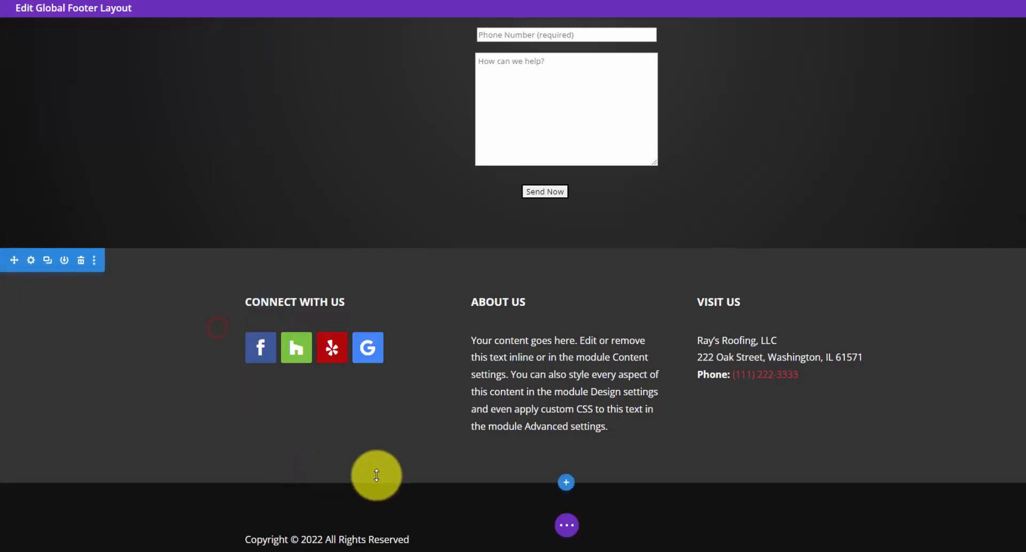
# - Center-align the copyright text and save the text module
pyautogui.click(545, 537)
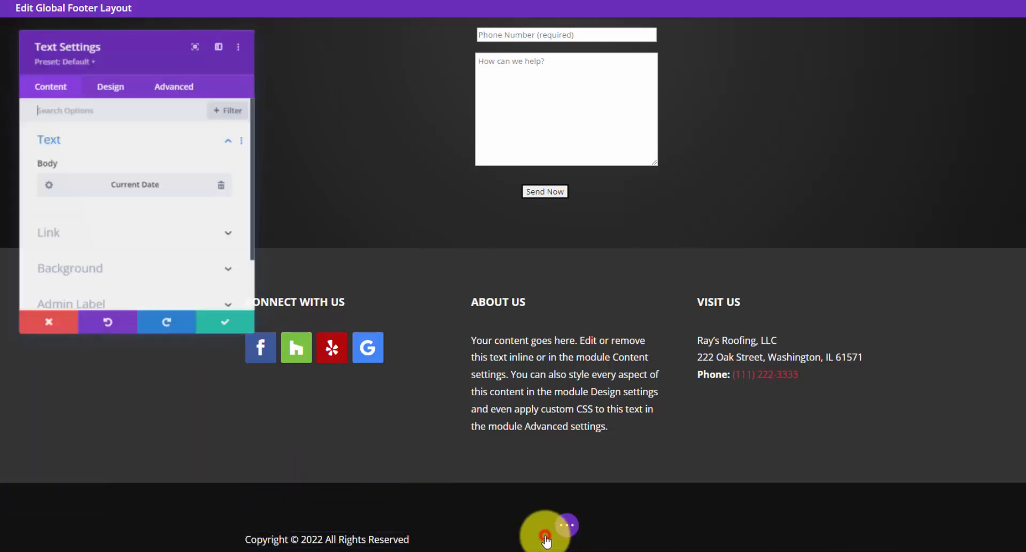
pyautogui.click(99, 85)
pyautogui.click(101, 140)
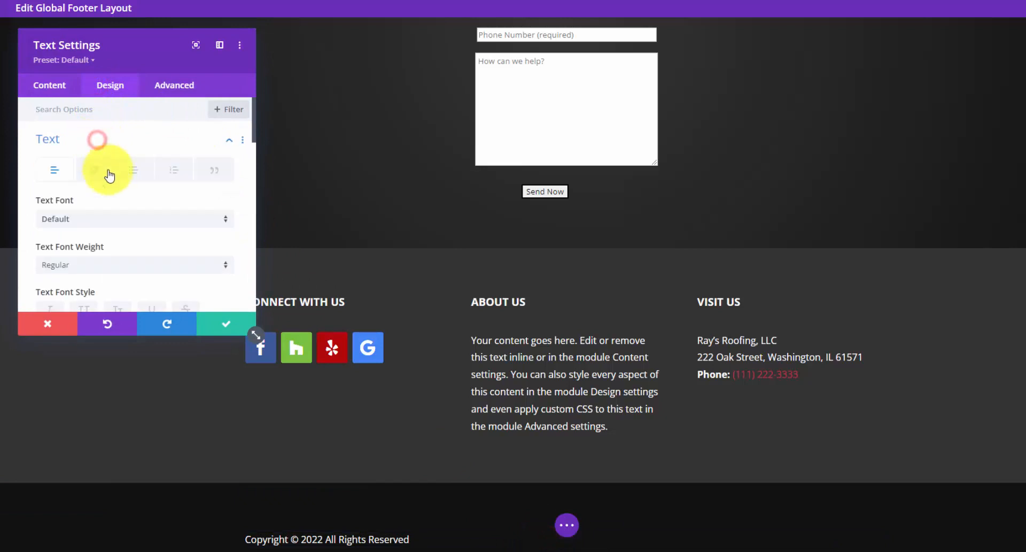
pyautogui.scroll(-3, 104, 193)
pyautogui.click(110, 215)
pyautogui.scroll(-2, 561, 405)
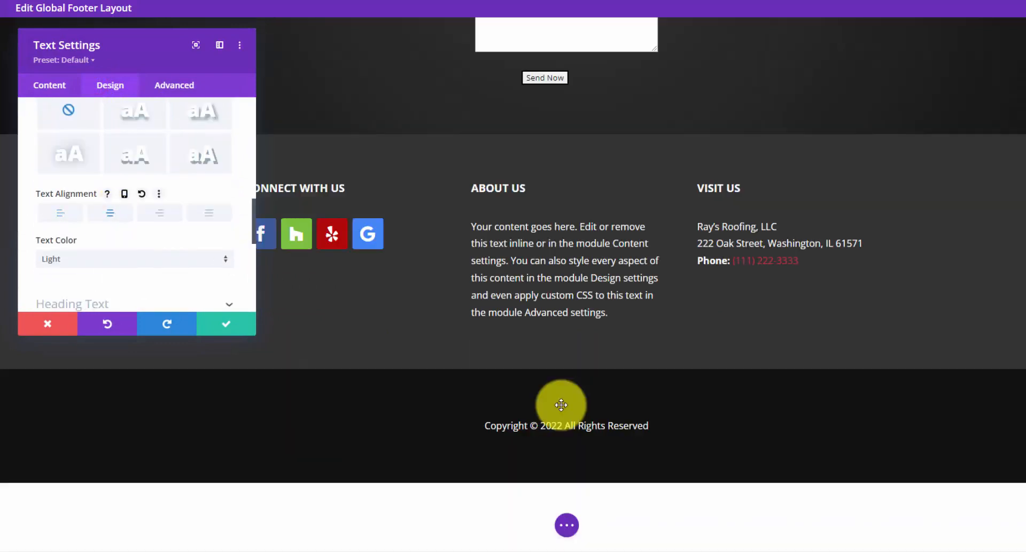
pyautogui.click(240, 323)
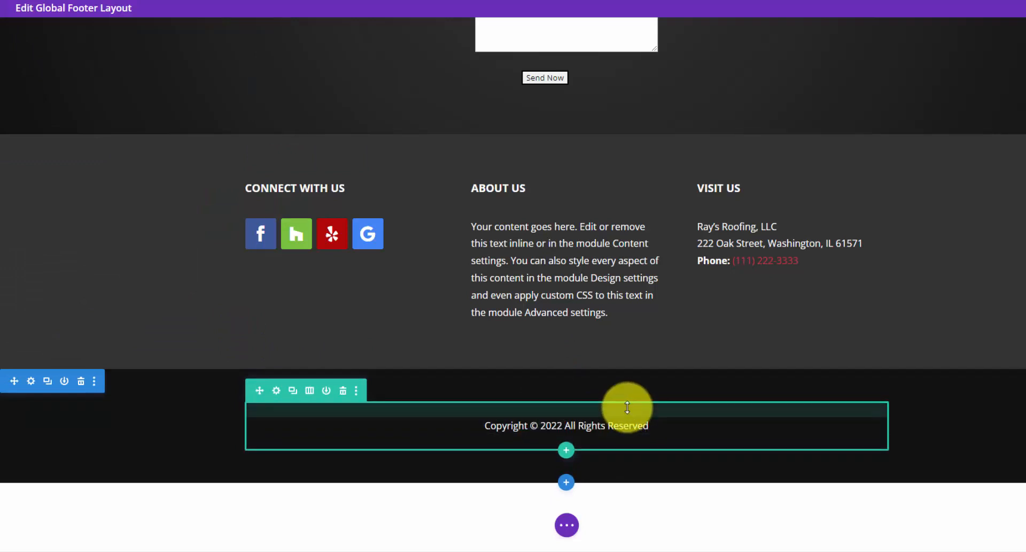
# - Set the copyright section's linked top and bottom padding to 0px
pyautogui.click(31, 380)
pyautogui.click(96, 87)
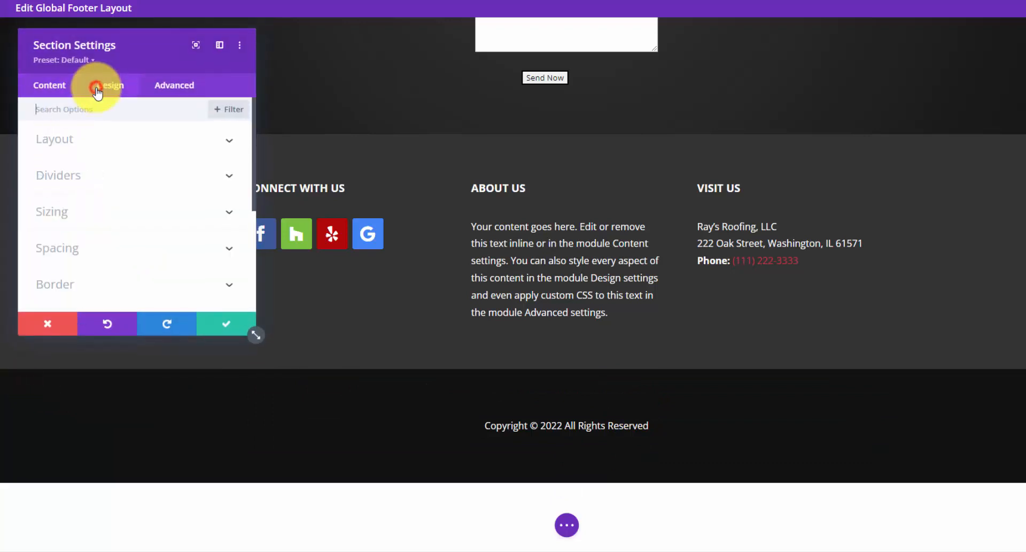
pyautogui.click(227, 250)
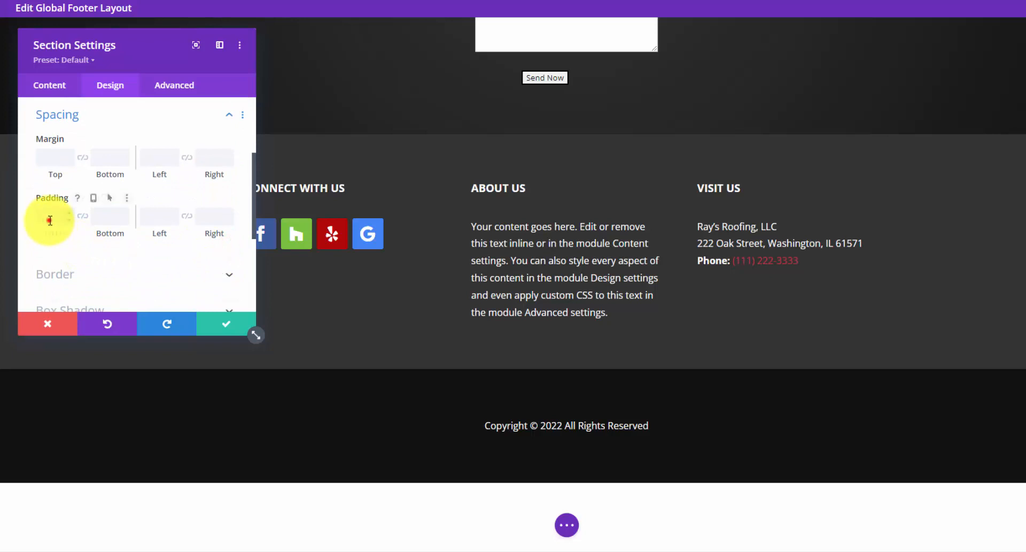
pyautogui.click(83, 218)
pyautogui.write('0')
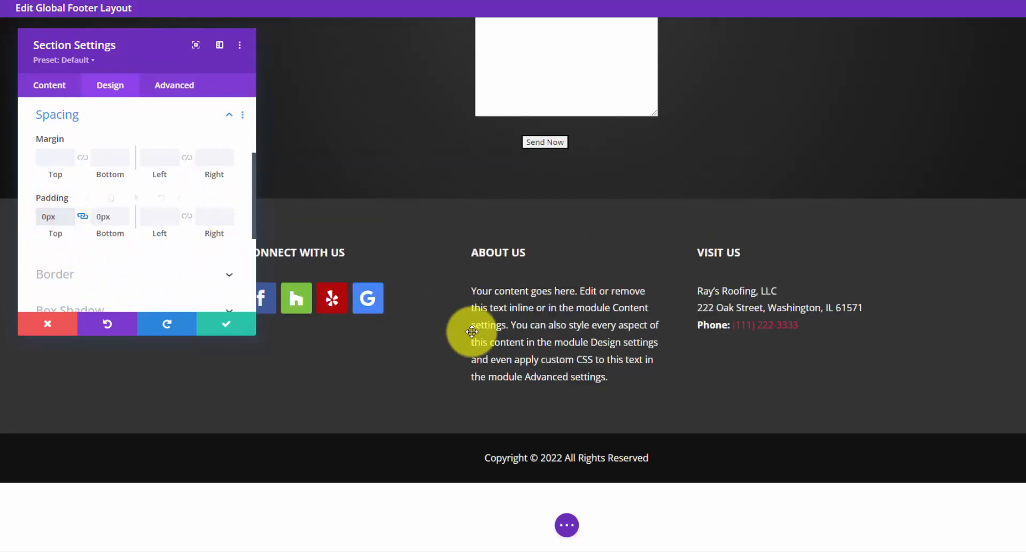
pyautogui.click(218, 326)
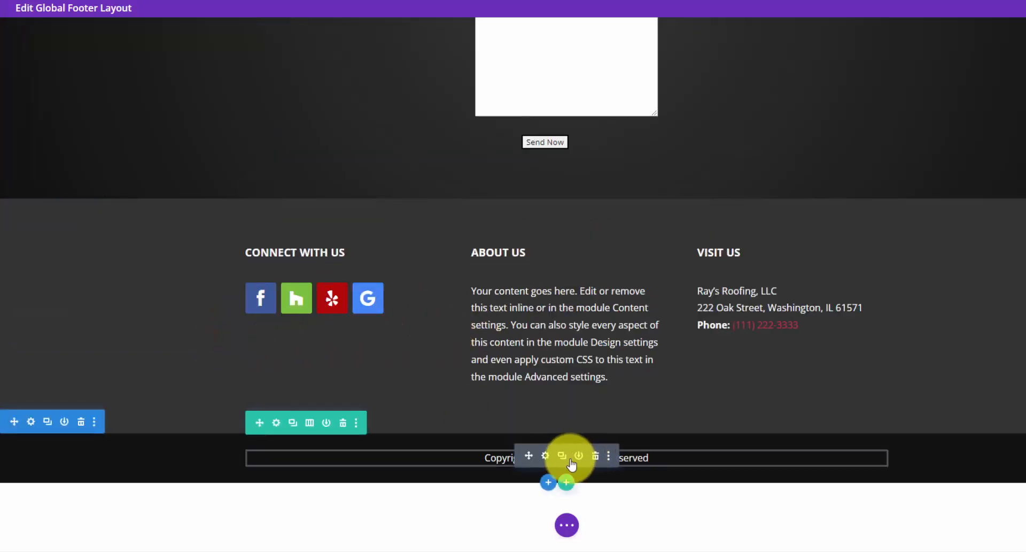
# - Enlarge the copyright text to 14px and save the text module
pyautogui.click(545, 454)
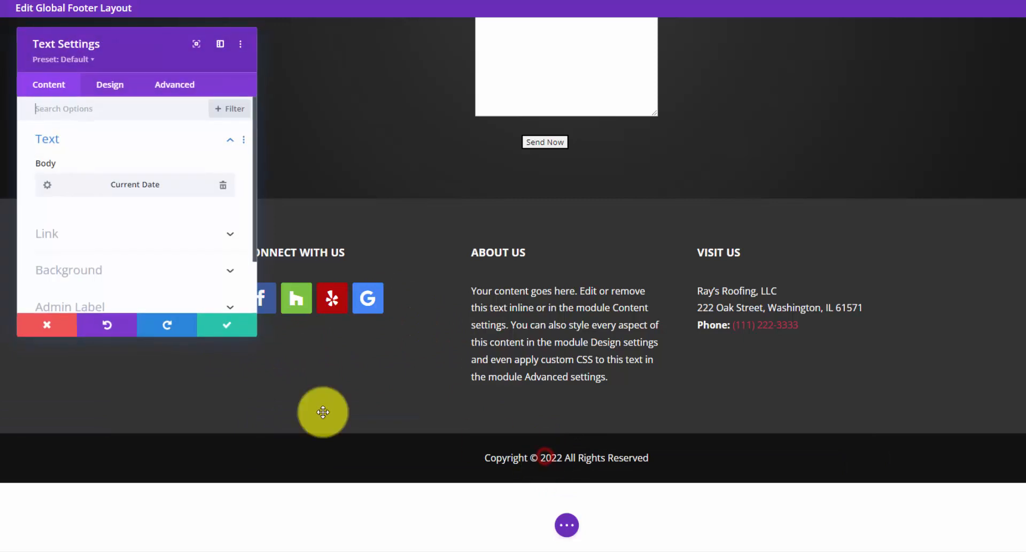
pyautogui.click(110, 85)
pyautogui.click(101, 140)
pyautogui.scroll(-5, 177, 182)
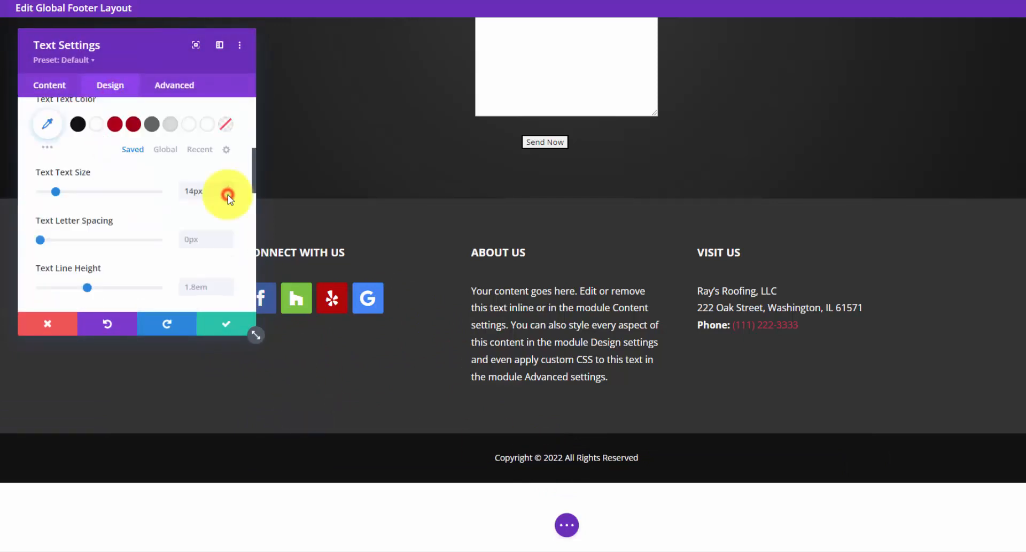
pyautogui.click(227, 189)
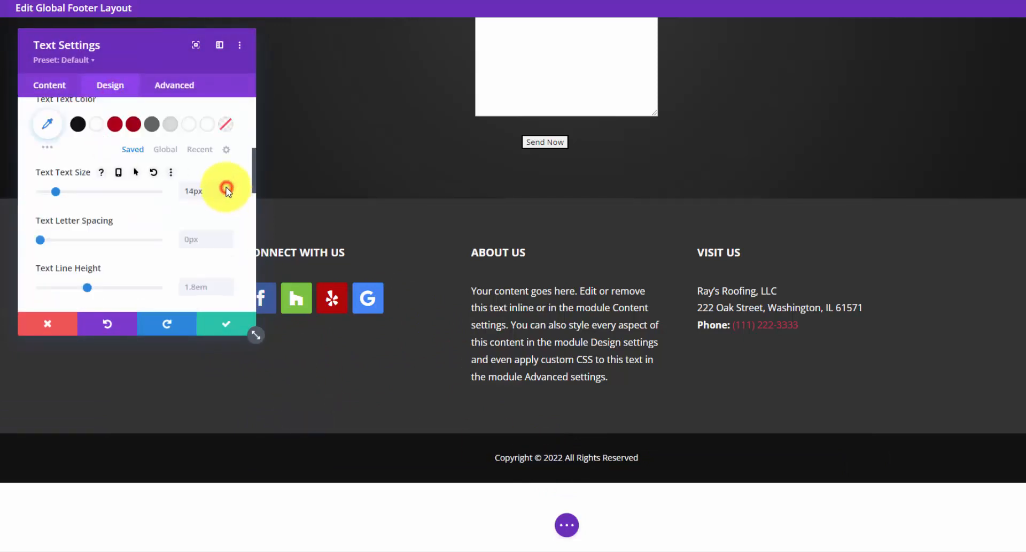
pyautogui.click(227, 327)
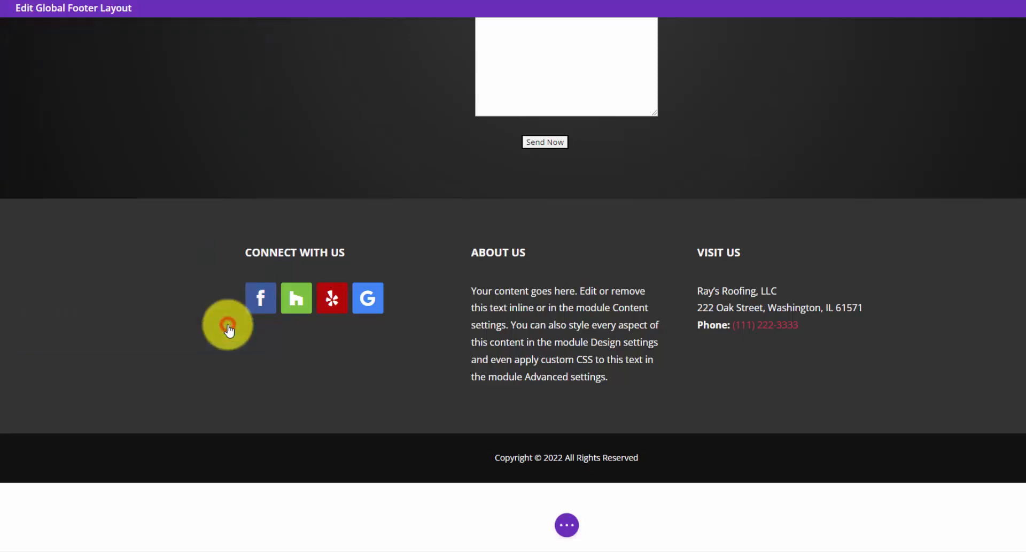
pyautogui.click(458, 525)
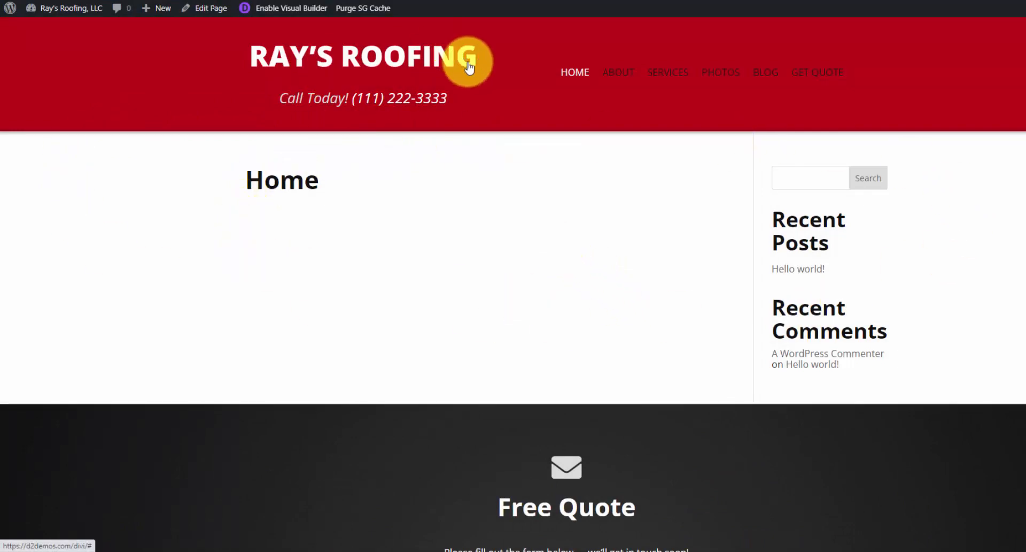
# - Scroll the live home page down to review the new footer, then back up
pyautogui.scroll(-10, 468, 57)
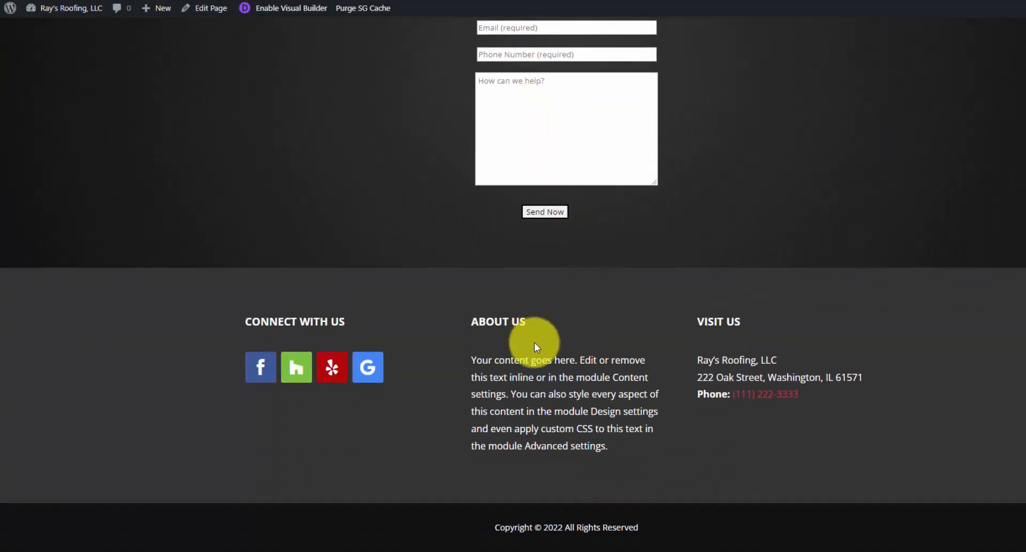
pyautogui.scroll(10, 659, 382)
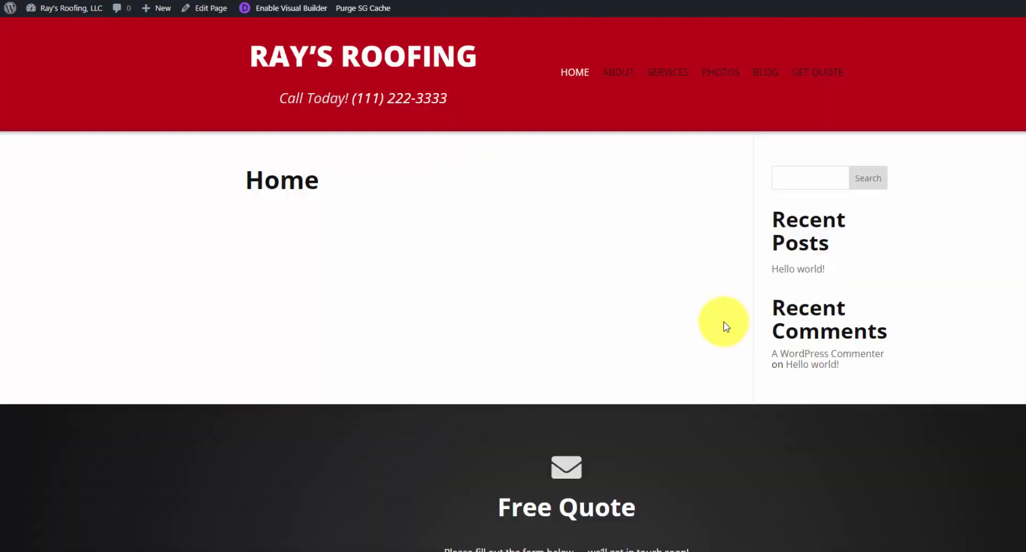
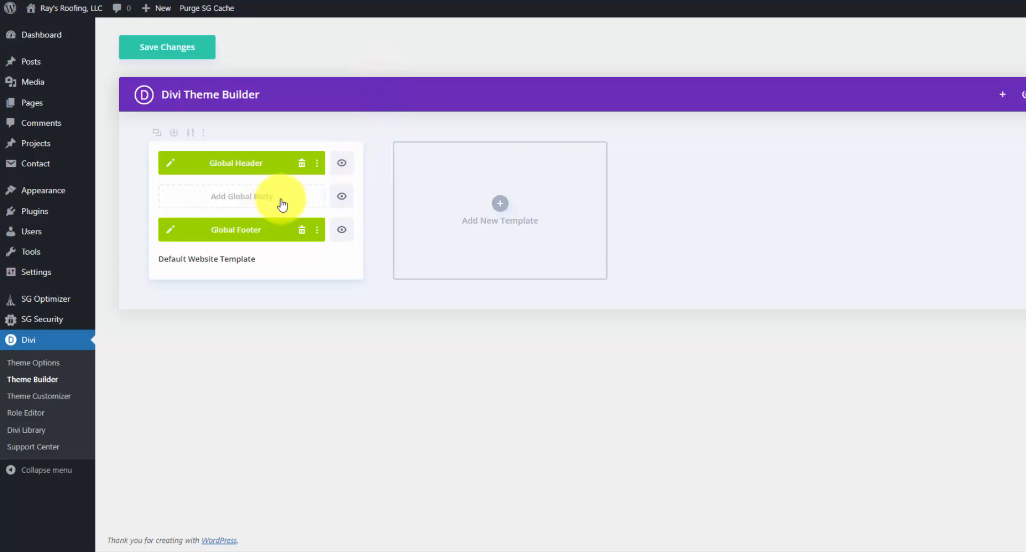
# - Build a new blank Divi theme template with Homepage ticked as its only Use On target
pyautogui.click(500, 214)
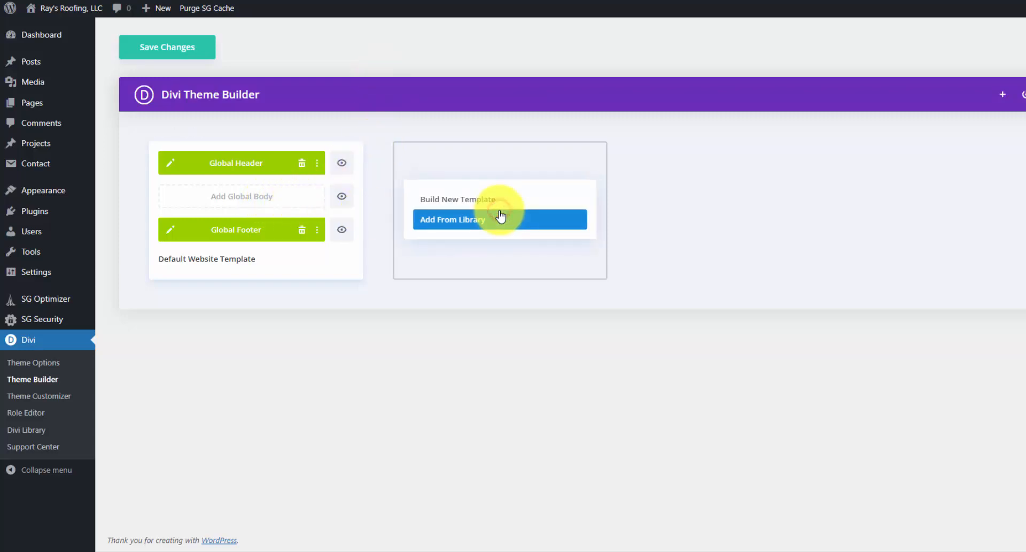
pyautogui.click(498, 199)
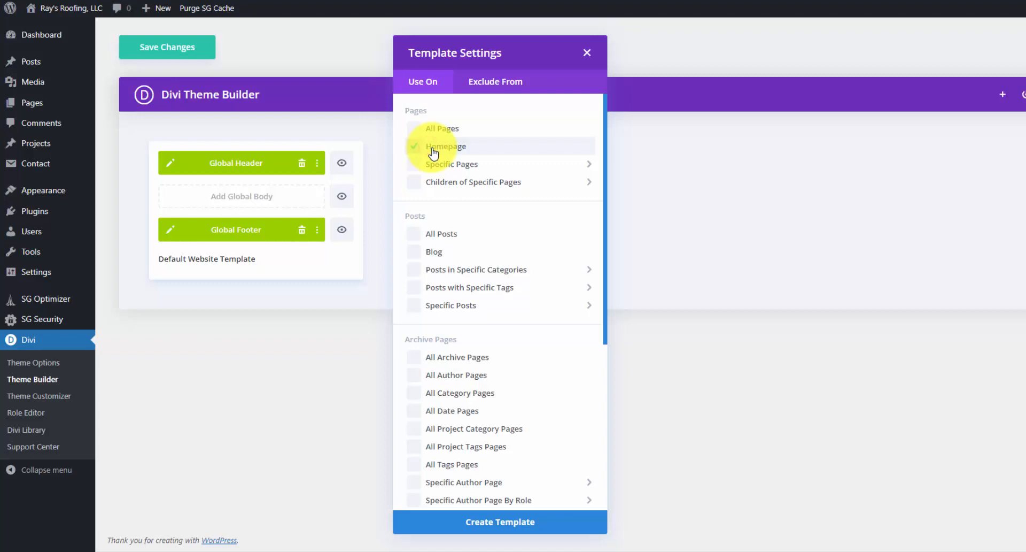
pyautogui.moveTo(463, 171)
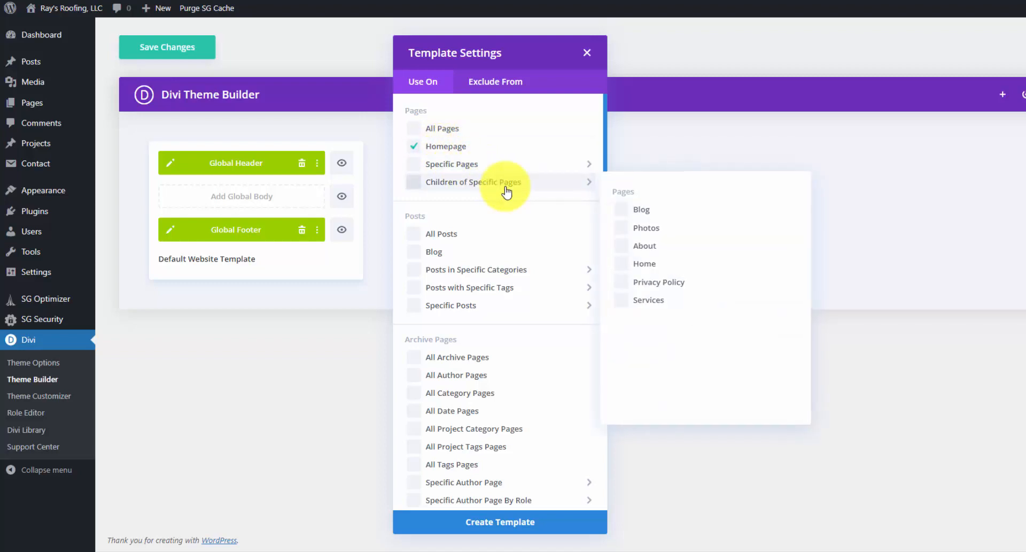
pyautogui.moveTo(514, 183)
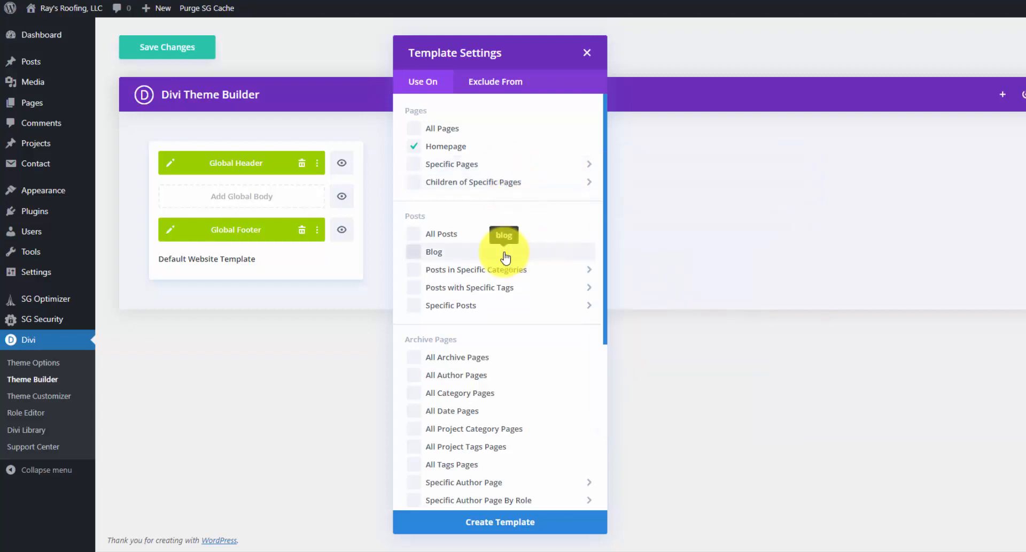
pyautogui.scroll(-1, 508, 251)
pyautogui.moveTo(508, 246)
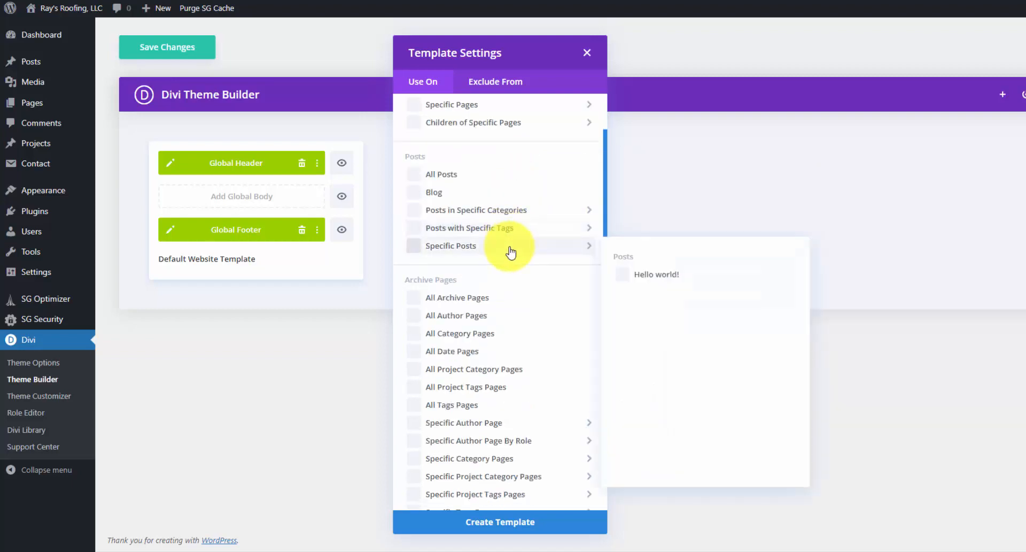
pyautogui.scroll(-1, 509, 256)
pyautogui.scroll(-3, 489, 277)
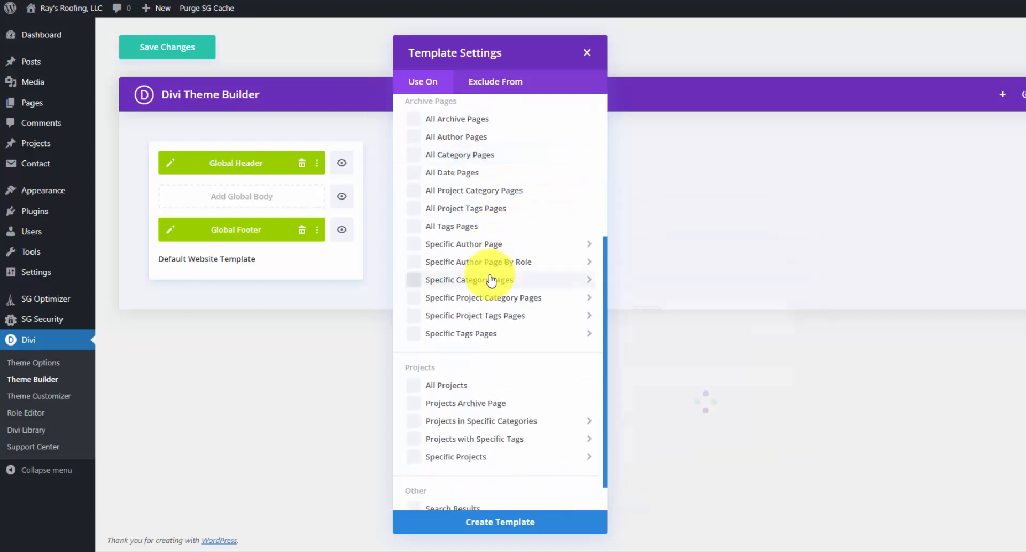
pyautogui.moveTo(488, 277)
pyautogui.scroll(-1, 490, 278)
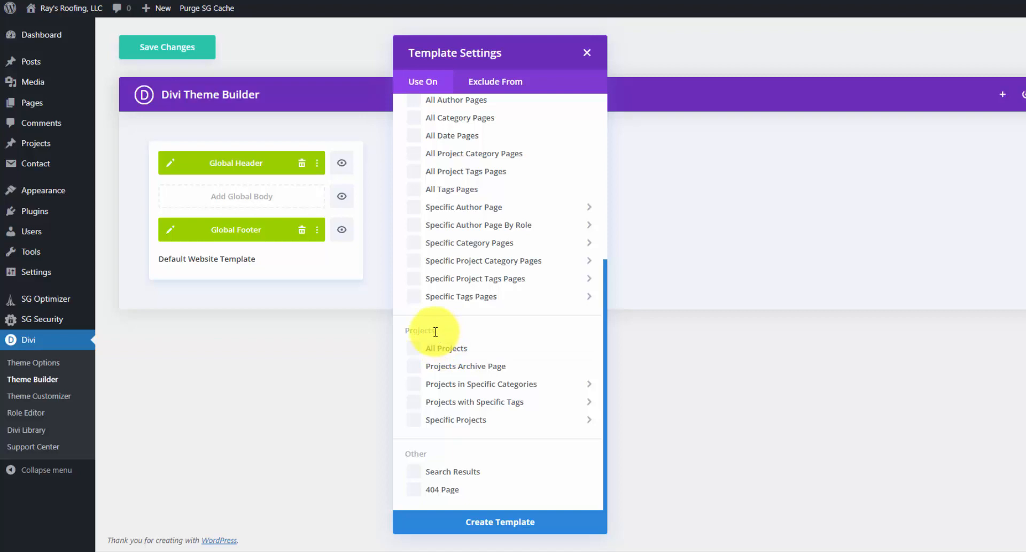
pyautogui.click(543, 524)
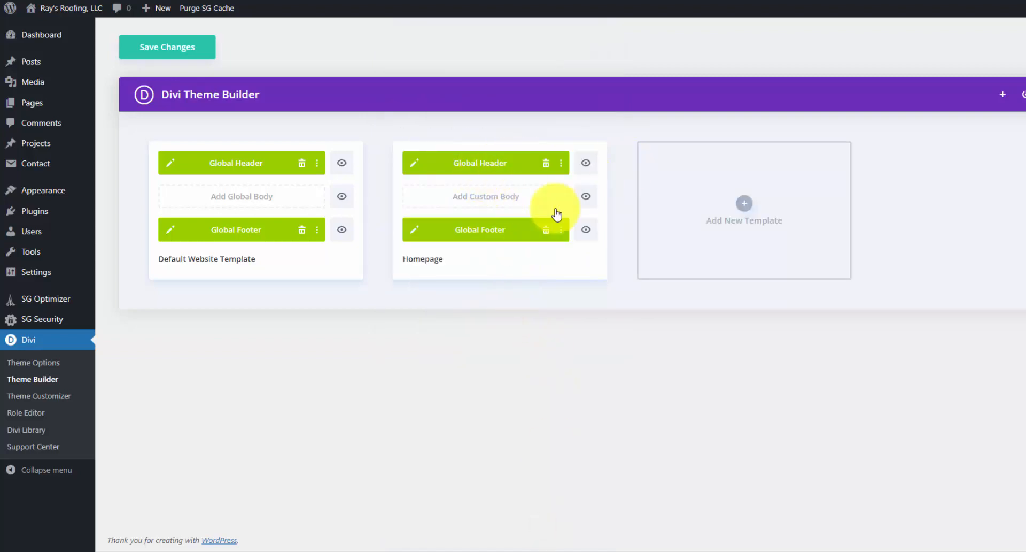
# - Add a custom body to the Homepage template and build it from scratch
pyautogui.click(503, 198)
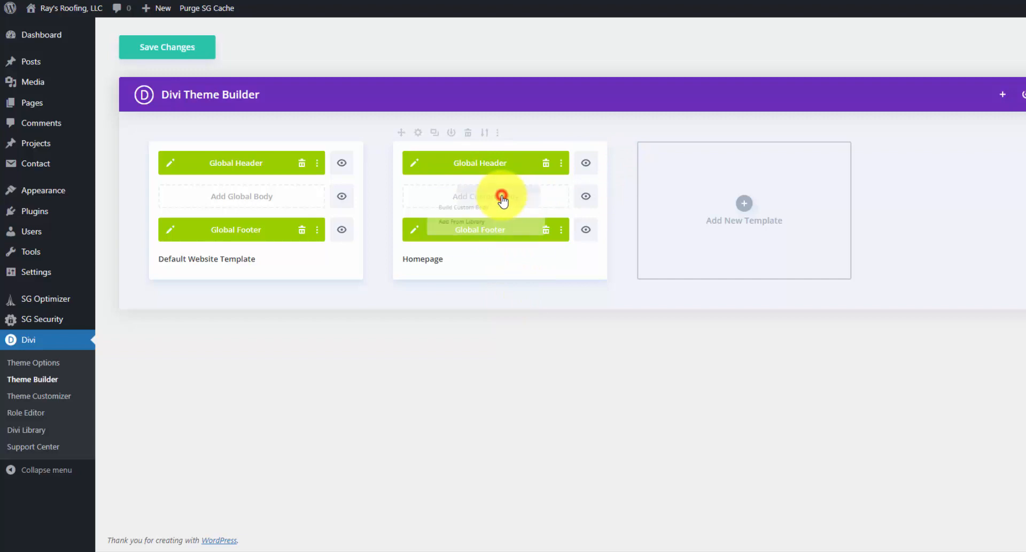
pyautogui.click(499, 203)
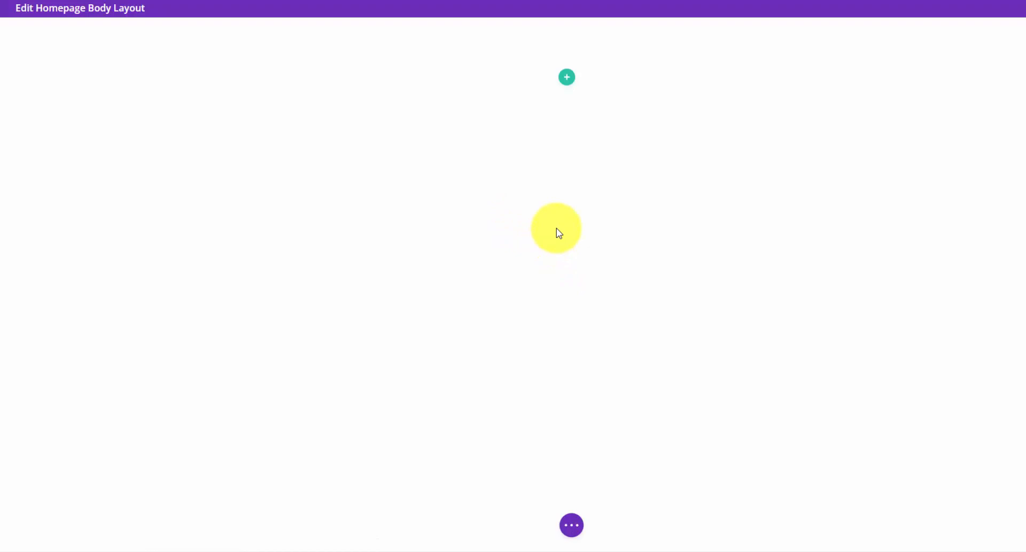
# - Add a one-column row with a Text module reading 'Need a Roofer in Washington?'
pyautogui.click(569, 77)
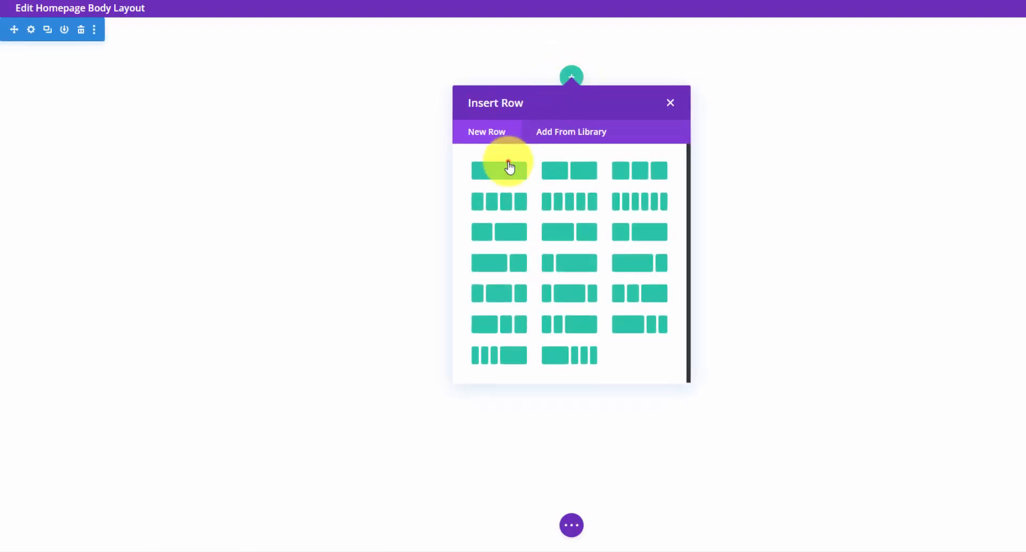
pyautogui.click(510, 168)
pyautogui.write('text')
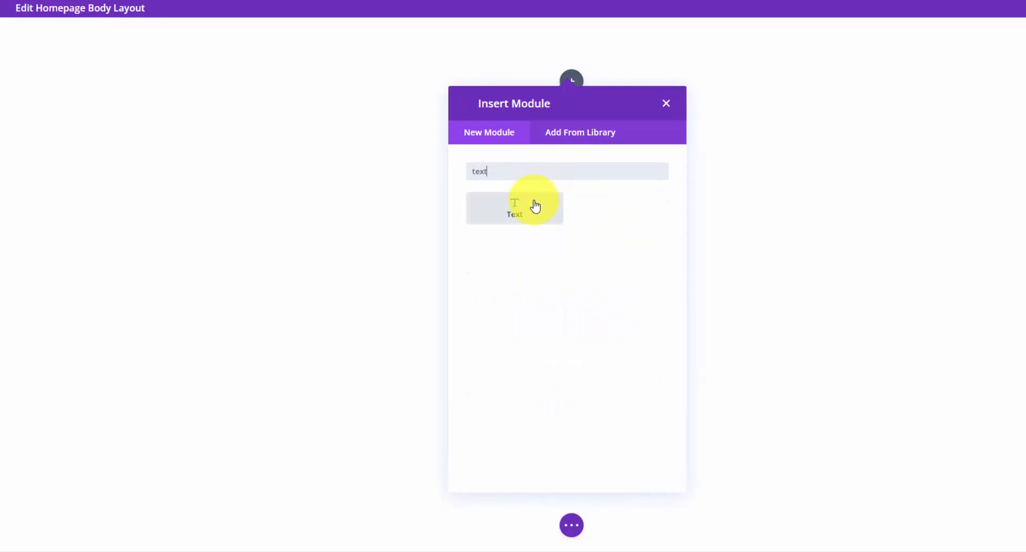
pyautogui.click(535, 206)
pyautogui.tripleClick(129, 263)
pyautogui.write('Need a Roo')
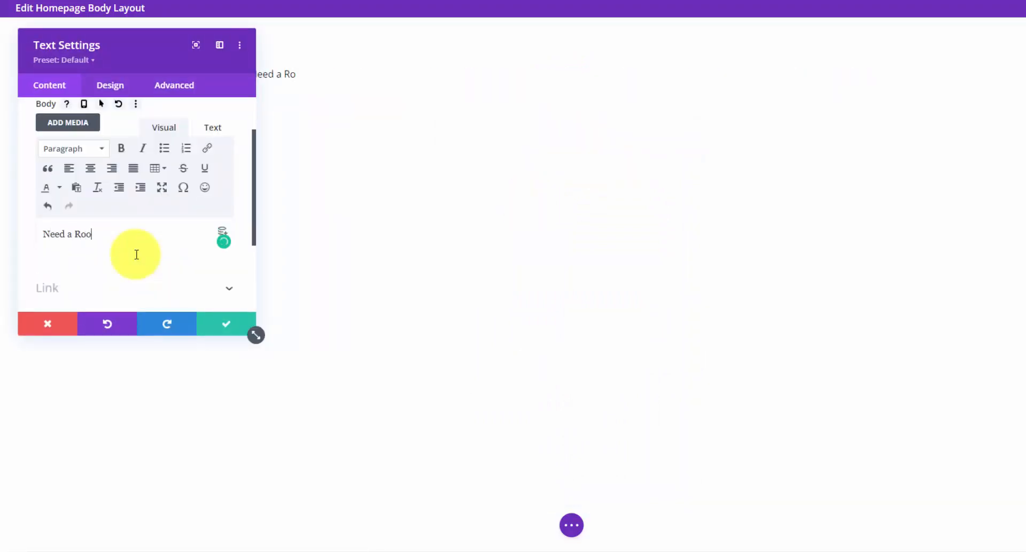
pyautogui.write('fer in Washington?')
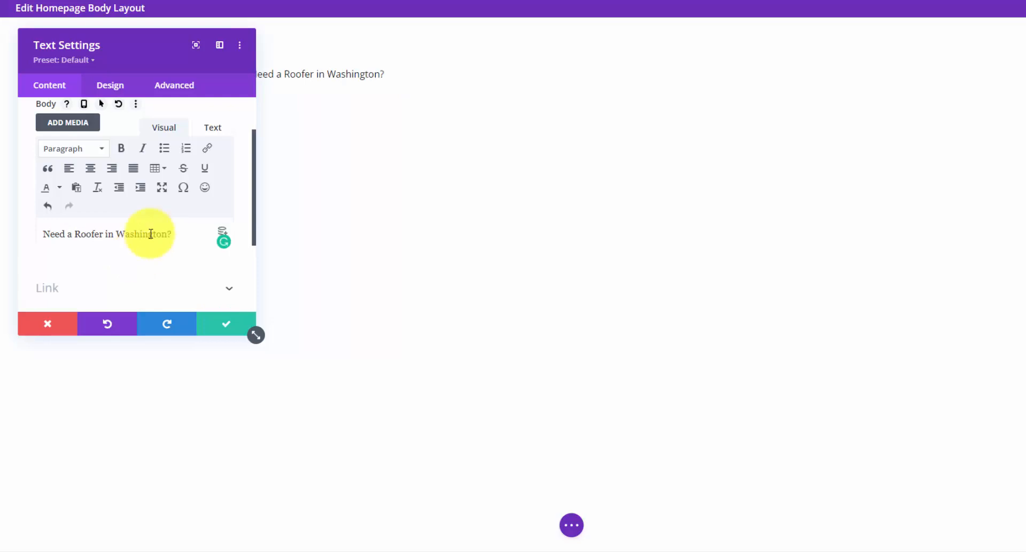
# - Format the 'Need a Roofer in Washington?' line as Heading 1
pyautogui.tripleClick(133, 231)
pyautogui.click(92, 147)
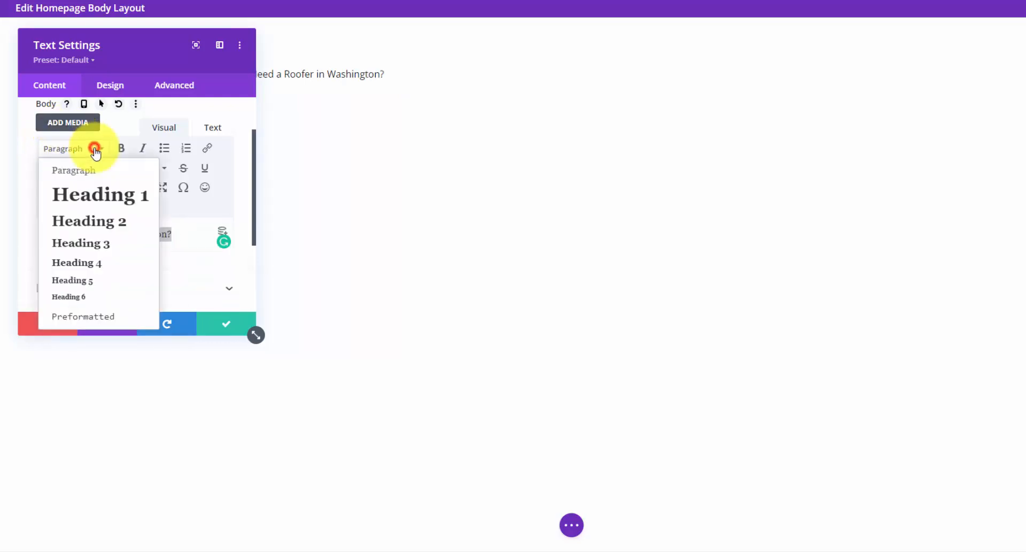
pyautogui.click(92, 194)
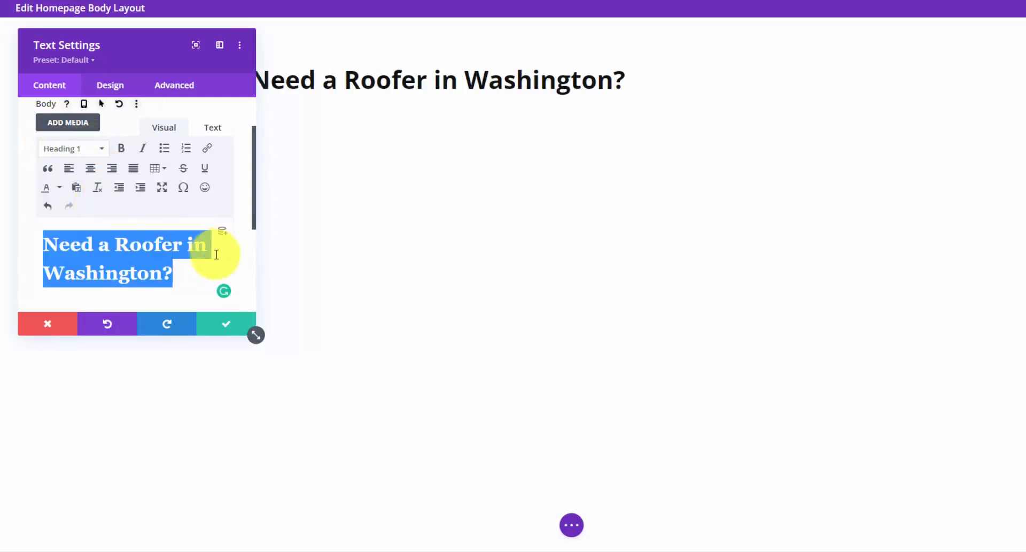
pyautogui.click(154, 259)
pyautogui.doubleClick(151, 245)
pyautogui.click(111, 279)
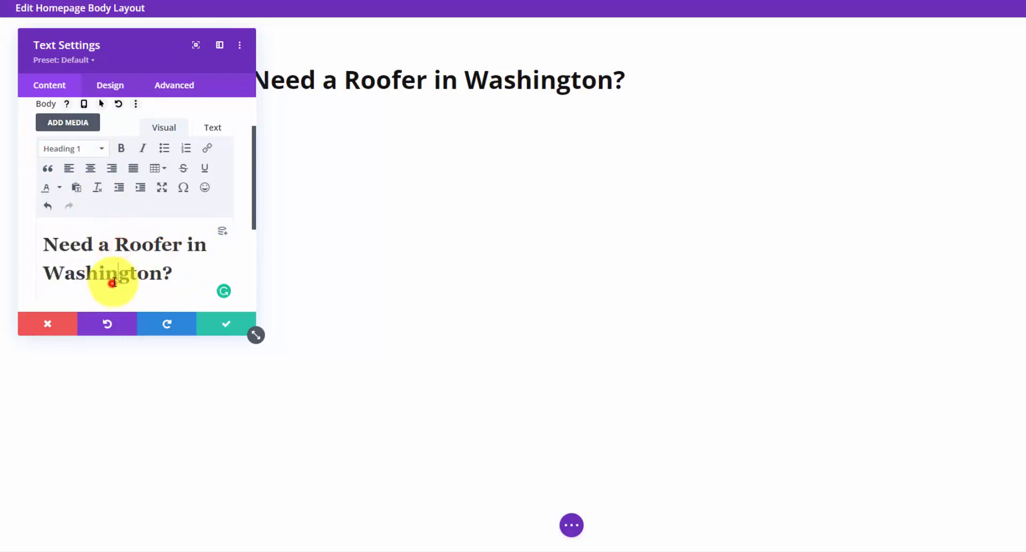
pyautogui.doubleClick(116, 279)
pyautogui.click(143, 273)
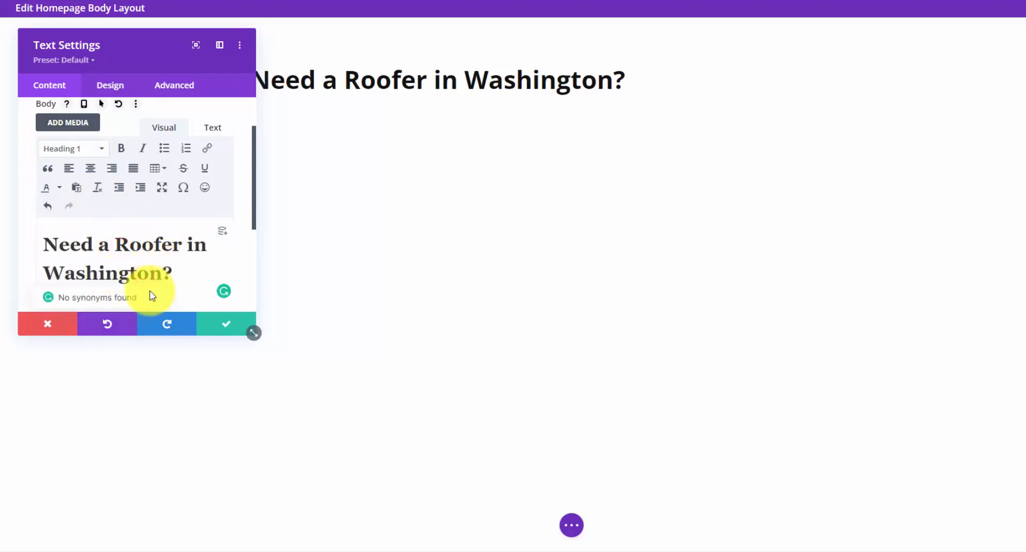
# - Centre the heading, set its text colour to Light, and save the module
pyautogui.click(117, 85)
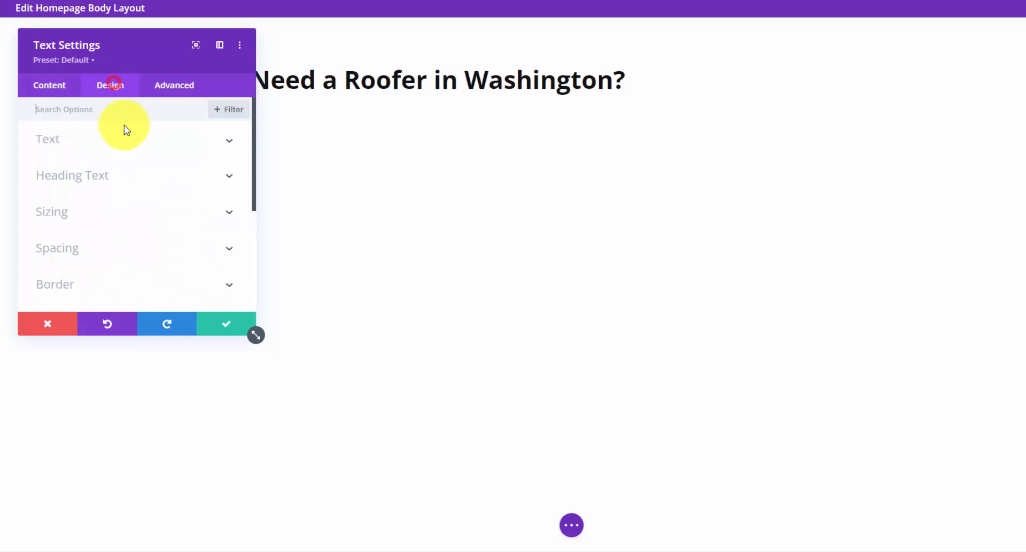
pyautogui.click(158, 140)
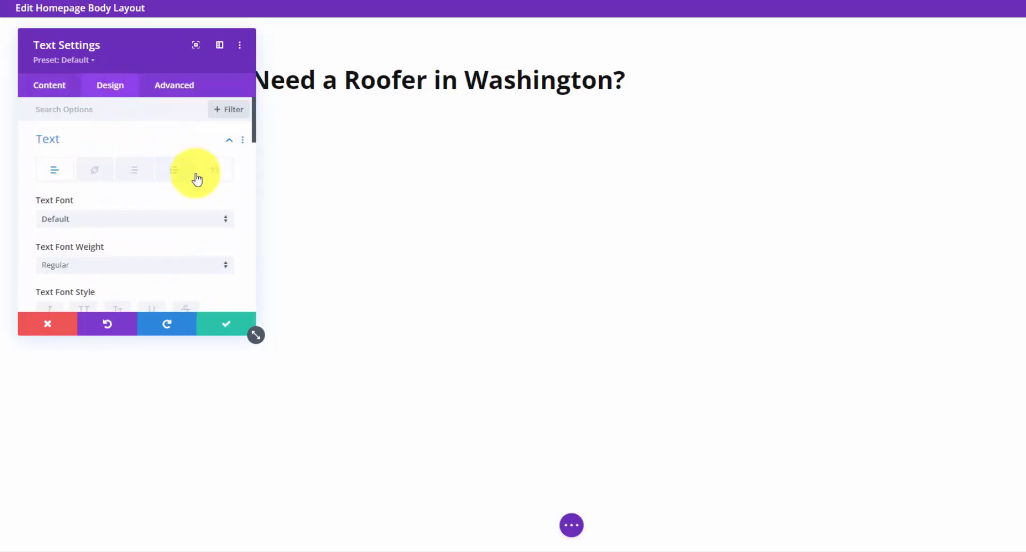
pyautogui.scroll(-6, 197, 179)
pyautogui.click(110, 153)
pyautogui.click(101, 200)
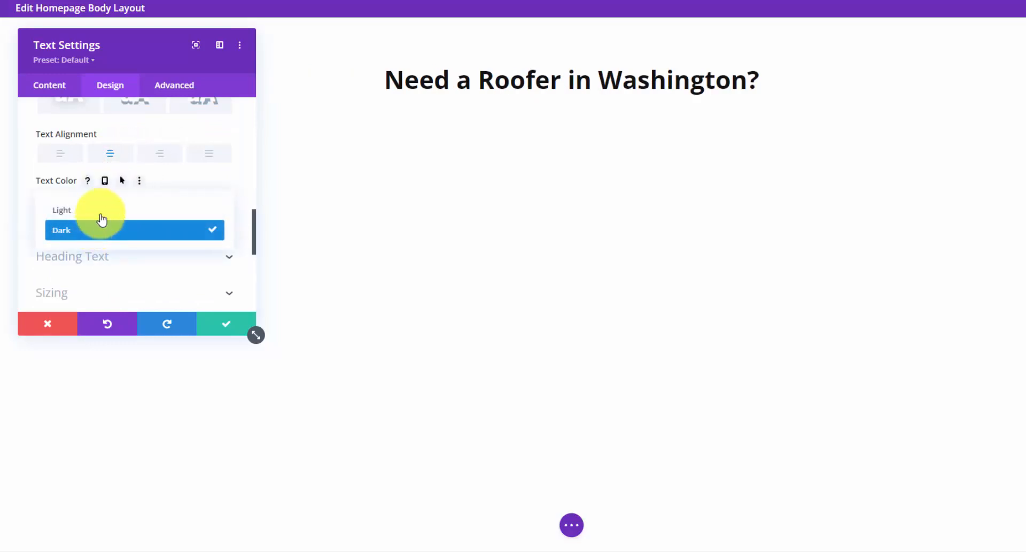
pyautogui.click(100, 212)
pyautogui.click(228, 325)
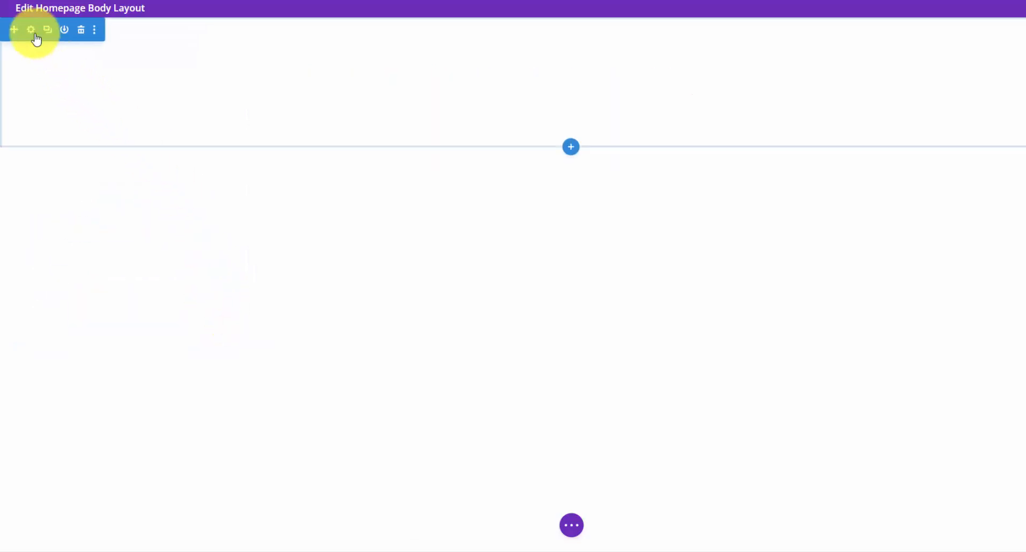
# - Set the hero section's background image to the roofing-banner-1600px.jpg house photo
pyautogui.click(32, 31)
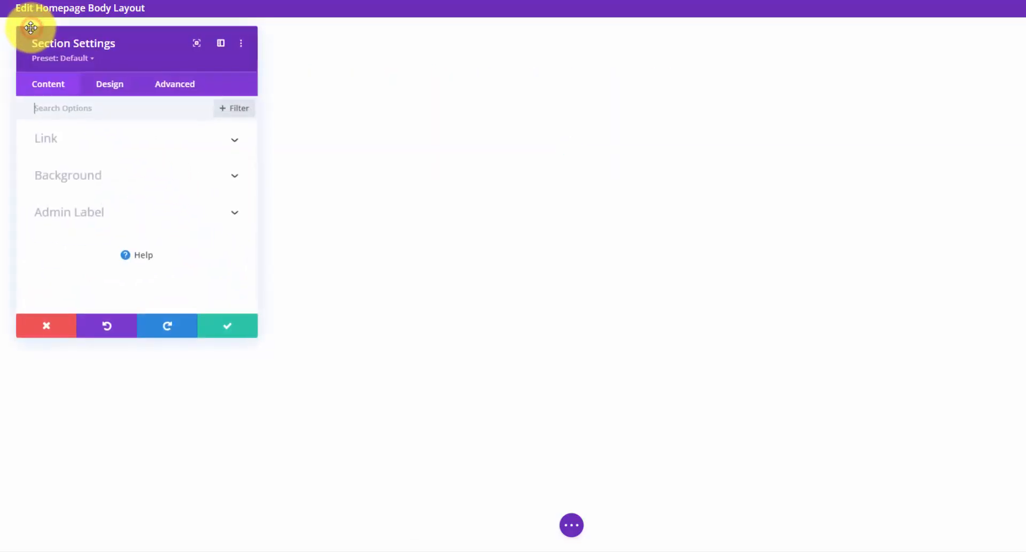
pyautogui.click(139, 180)
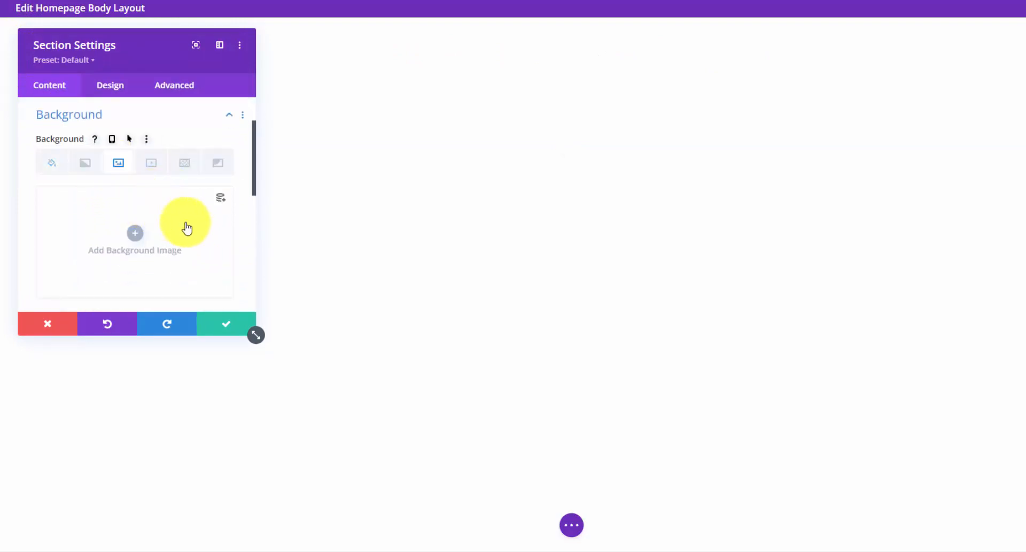
pyautogui.click(135, 235)
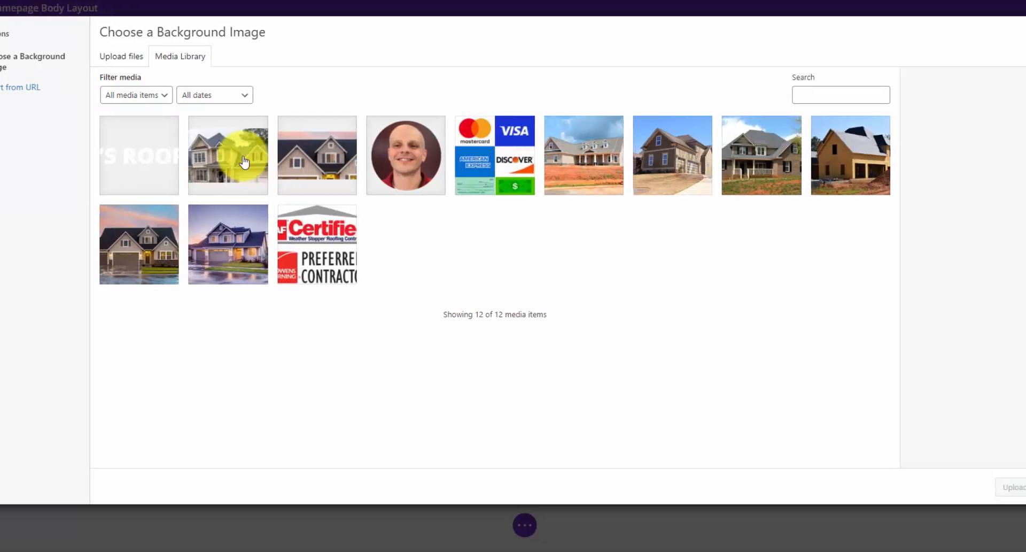
pyautogui.click(278, 158)
pyautogui.click(987, 486)
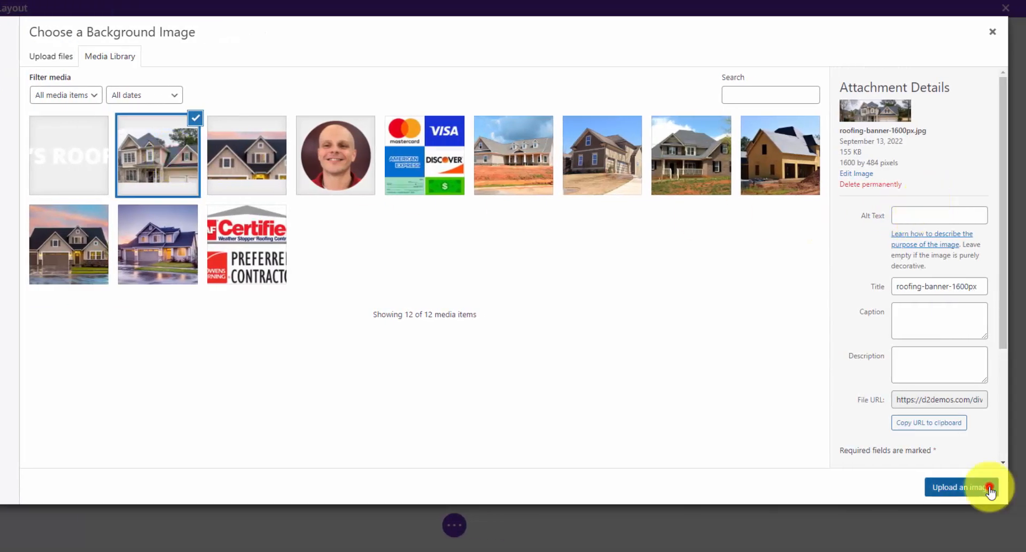
# - Set the background image blend mode to Overlay and show the background colour options
pyautogui.scroll(-3, 66, 233)
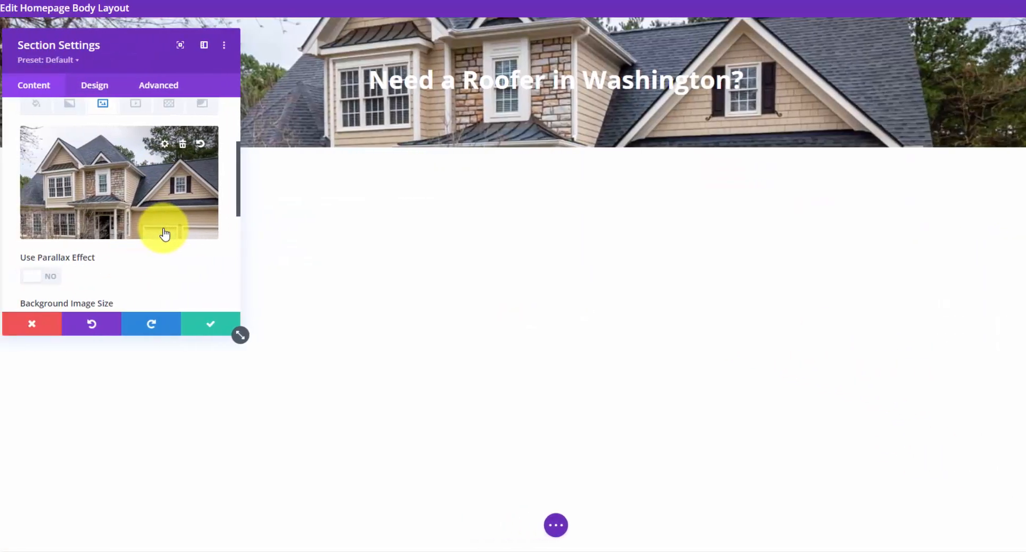
pyautogui.scroll(-2, 172, 235)
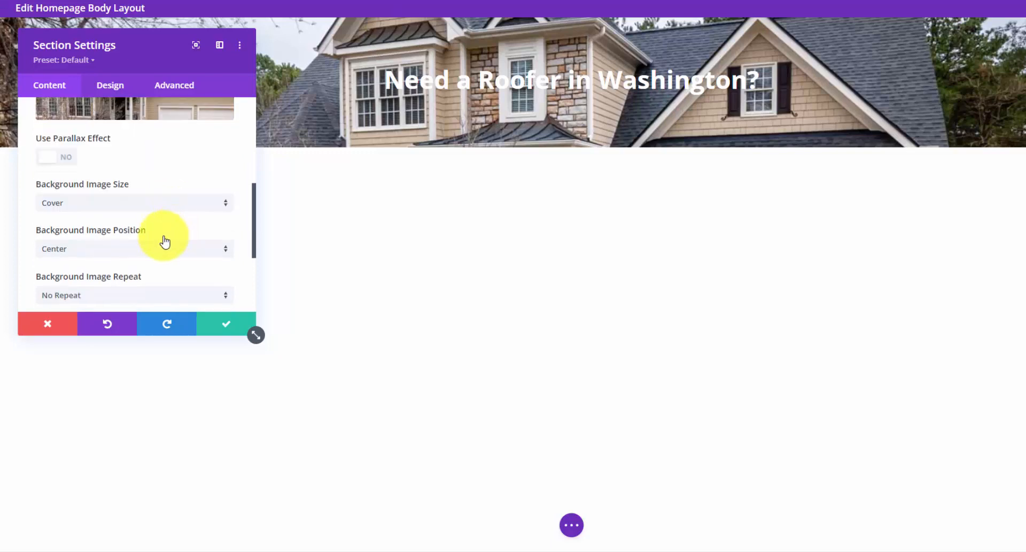
pyautogui.scroll(-2, 164, 242)
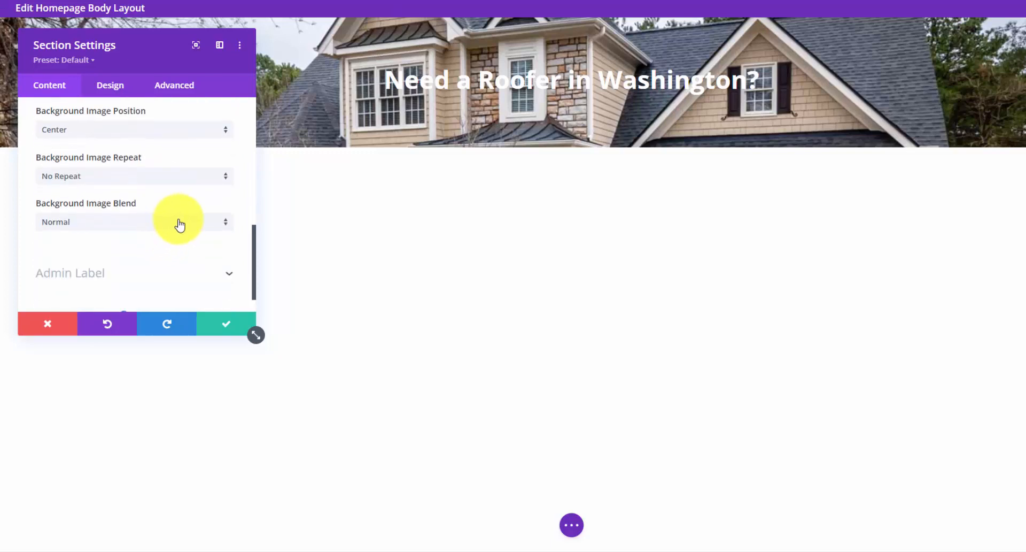
pyautogui.click(186, 225)
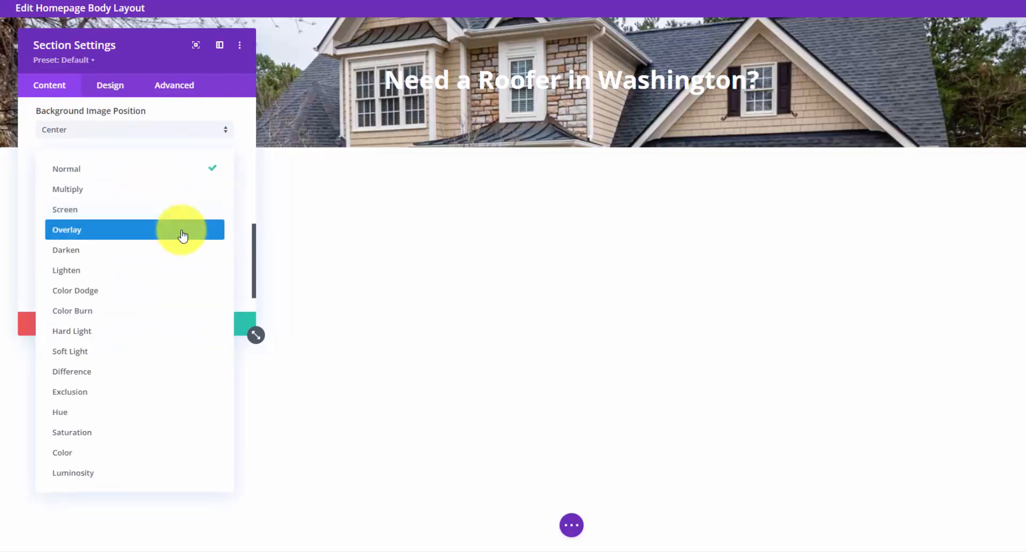
pyautogui.click(173, 230)
pyautogui.scroll(5, 169, 233)
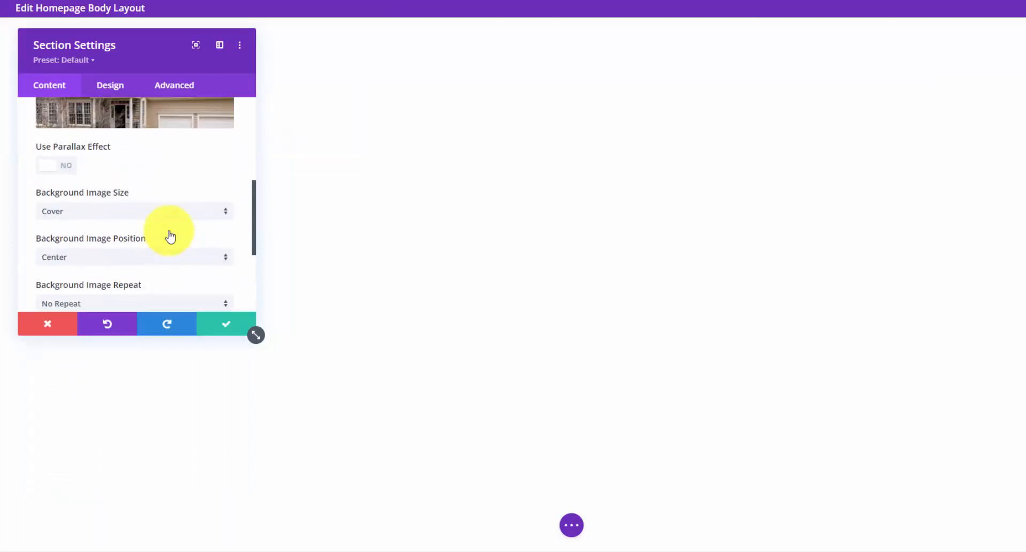
pyautogui.scroll(1, 170, 235)
pyautogui.click(53, 164)
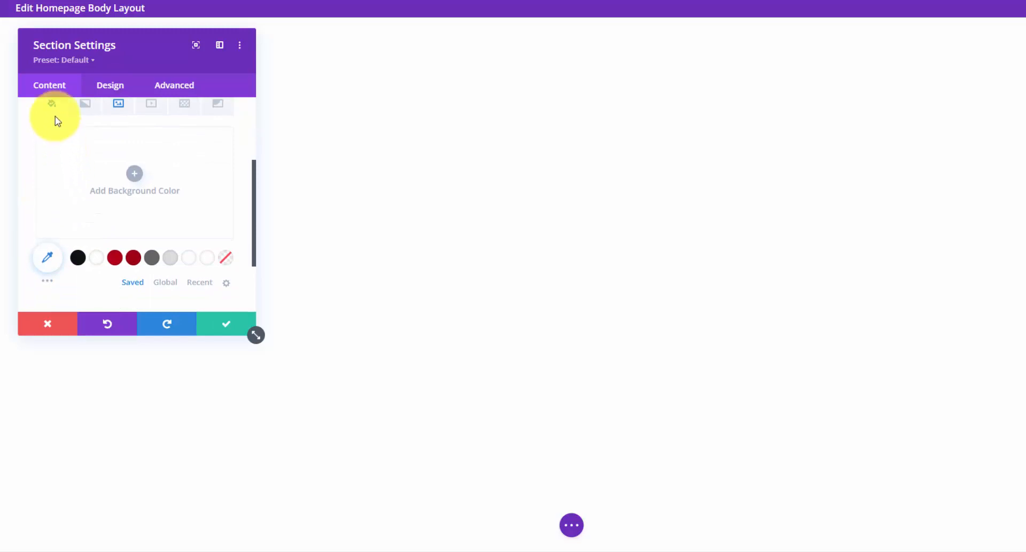
# - Give the hero section a black background colour at 0.75 opacity, rgba(17,17,17,0.75)
pyautogui.click(79, 259)
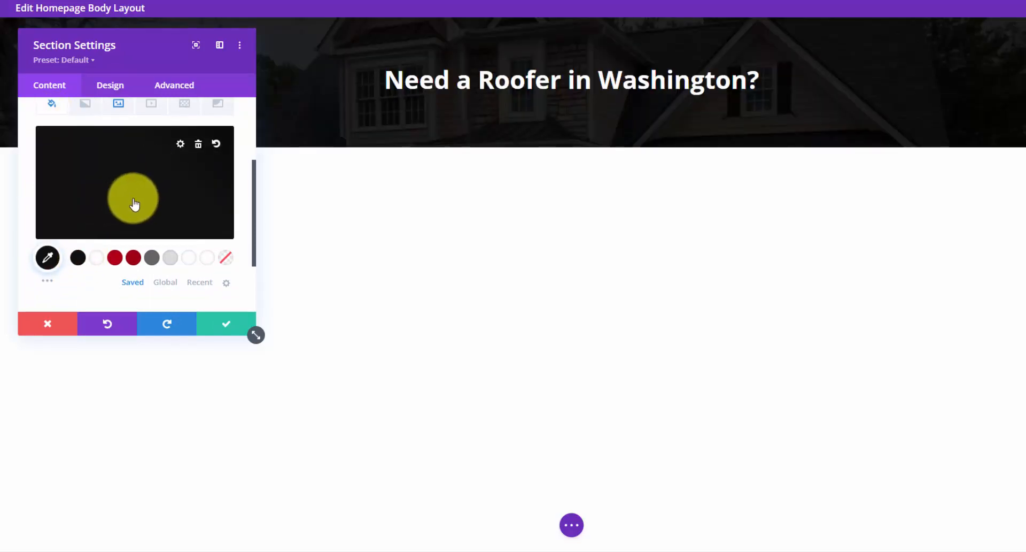
pyautogui.scroll(2, 134, 203)
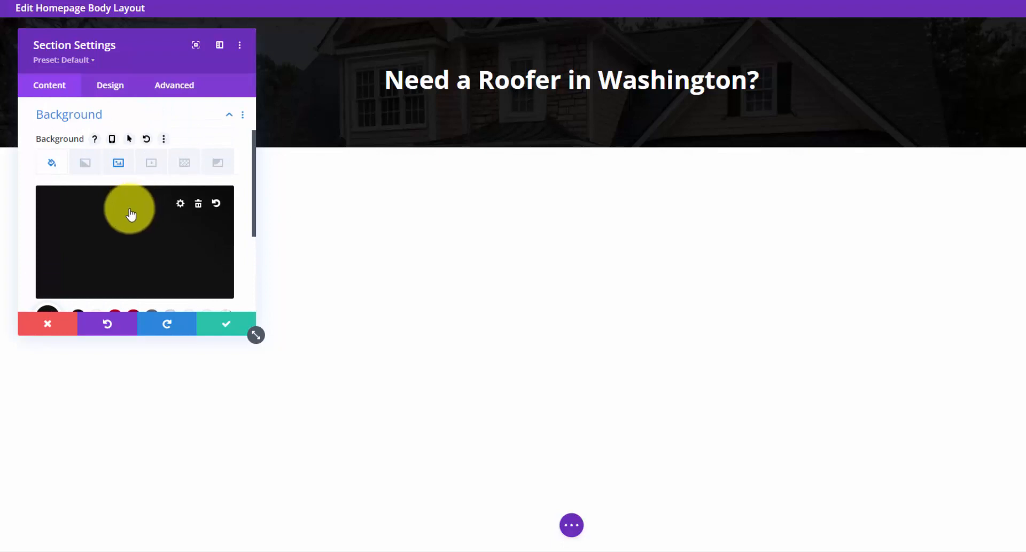
pyautogui.click(180, 205)
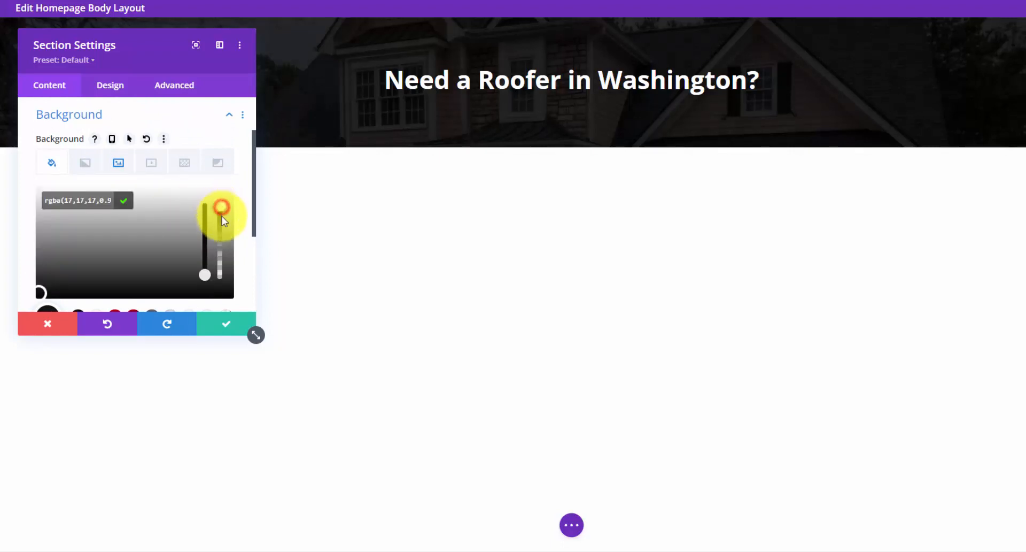
pyautogui.moveTo(222, 216); pyautogui.dragTo(219, 232)
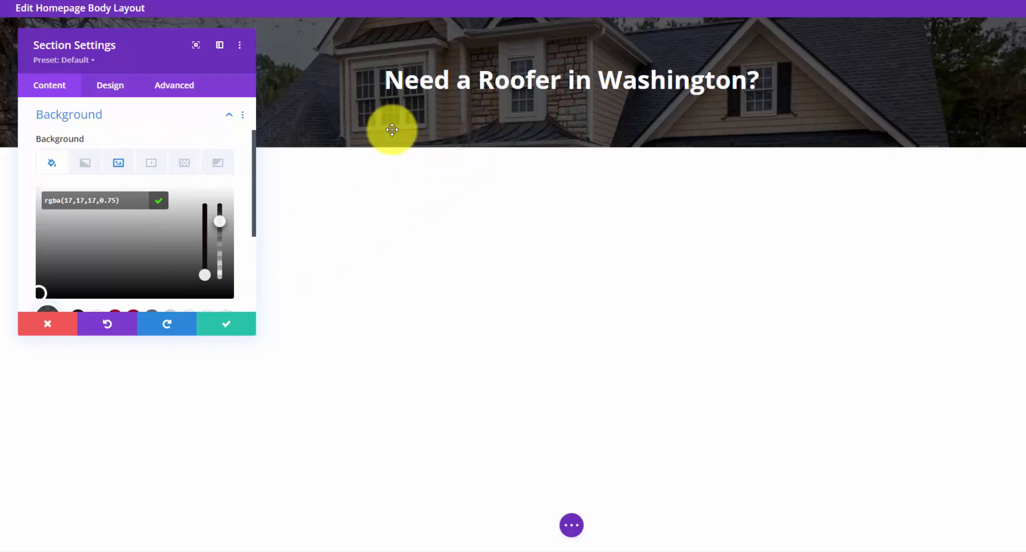
pyautogui.click(112, 85)
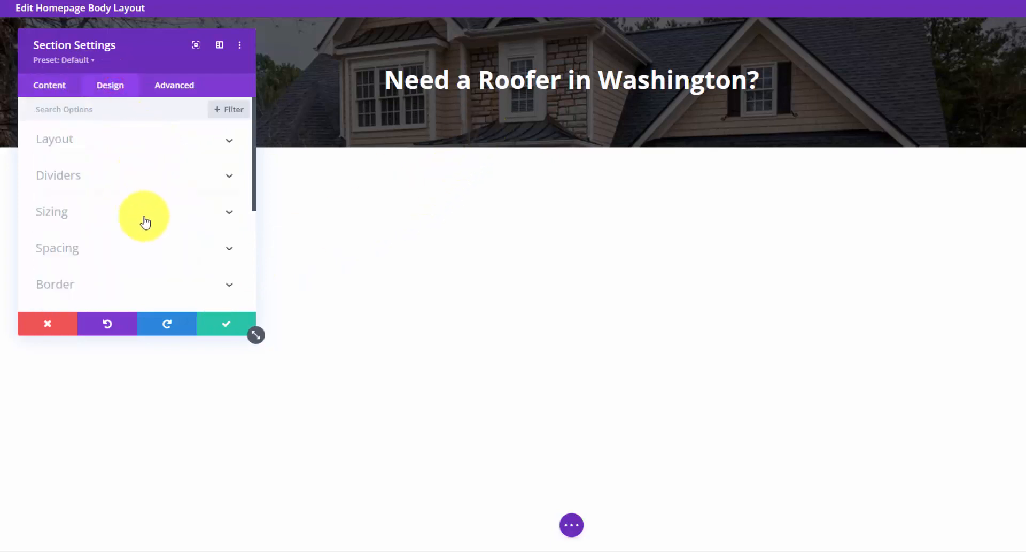
# - Enter 100px in the hero section's linked top and bottom padding and save the section
pyautogui.click(145, 246)
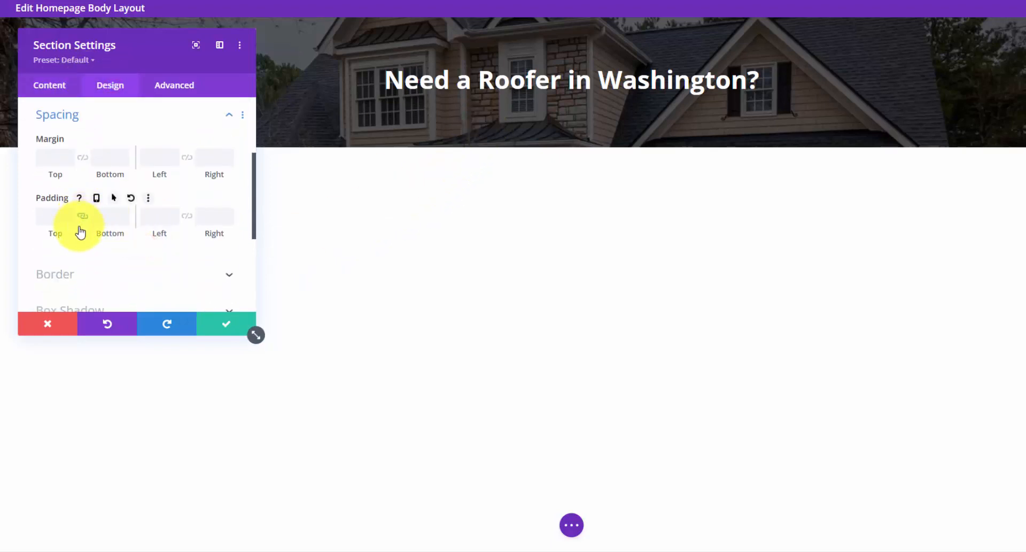
pyautogui.click(62, 216)
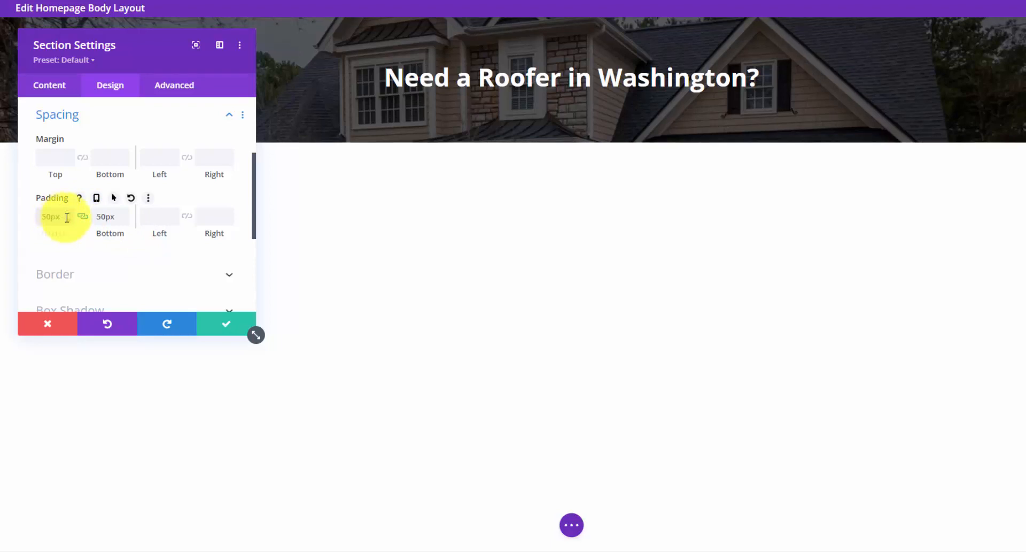
pyautogui.click(48, 218)
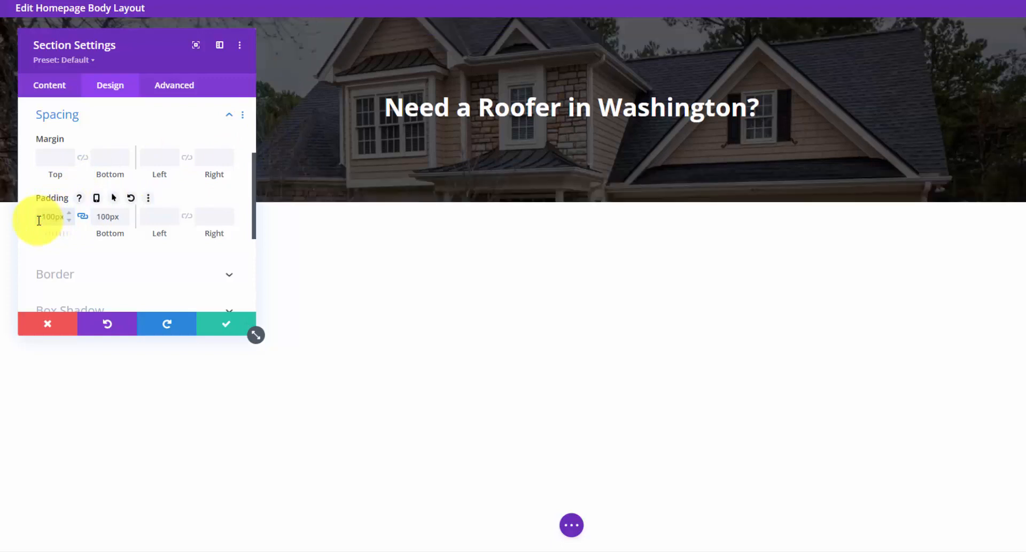
pyautogui.click(218, 326)
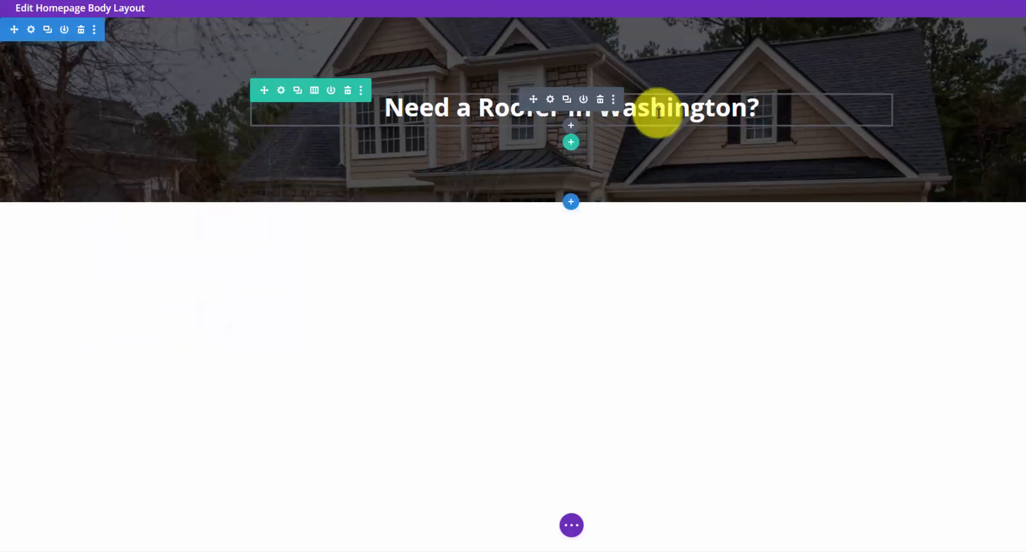
# - Insert a Text module under the heading with centred, Light-coloured body text
pyautogui.click(577, 127)
pyautogui.write('tex')
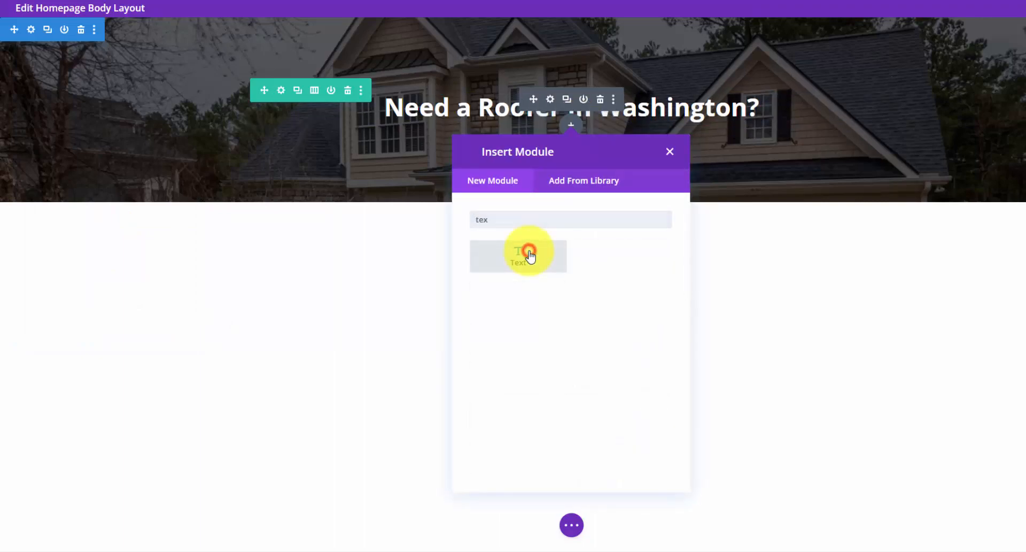
pyautogui.click(529, 255)
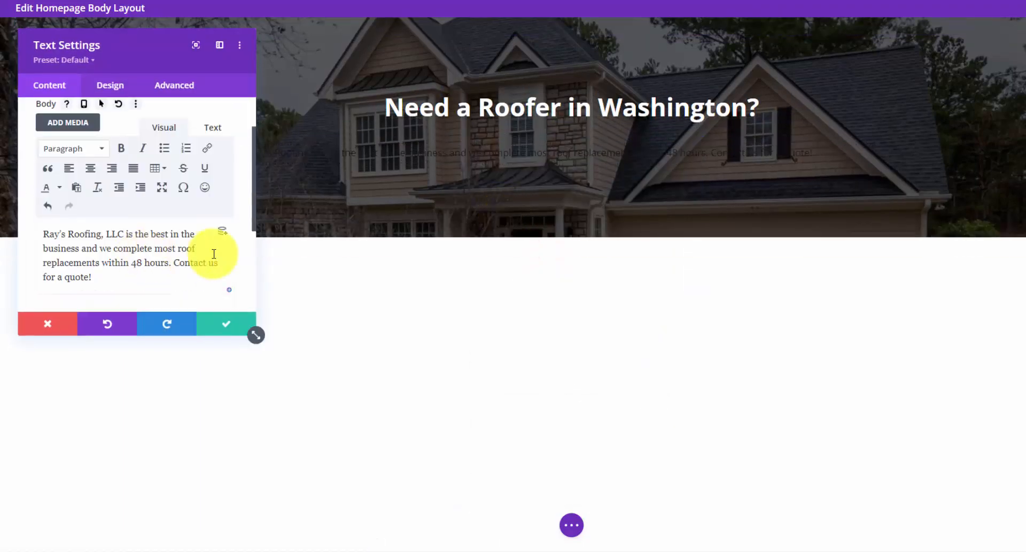
pyautogui.click(121, 84)
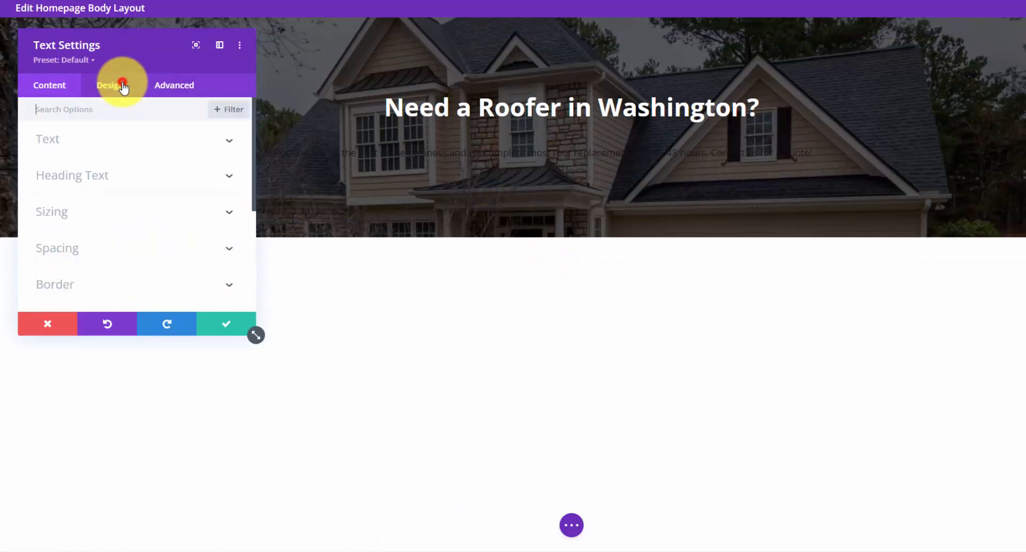
pyautogui.click(193, 146)
pyautogui.scroll(-8, 133, 219)
pyautogui.click(109, 214)
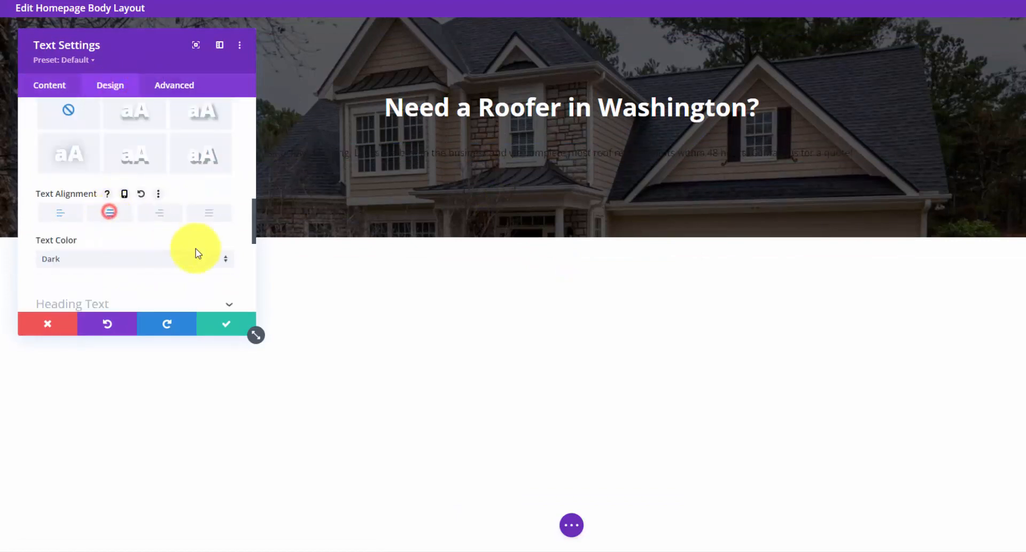
pyautogui.click(222, 266)
pyautogui.click(151, 272)
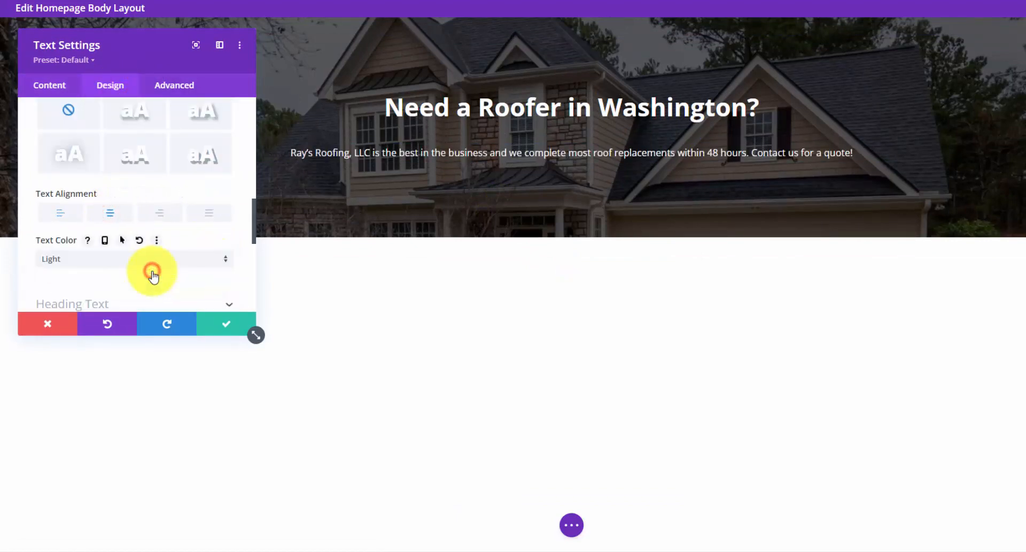
# - Set the body text to 18px with a #111111 text shadow, then save the module
pyautogui.scroll(5, 115, 168)
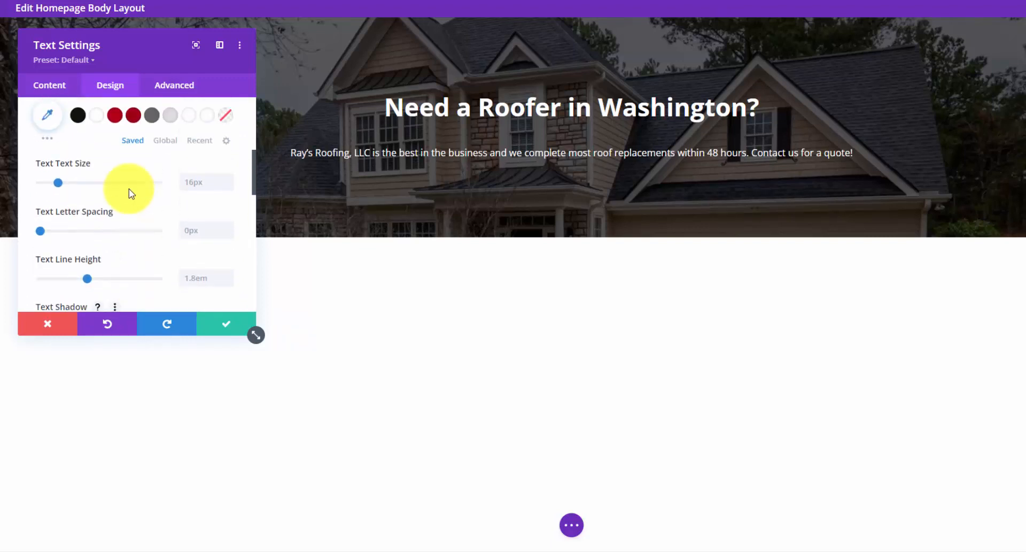
pyautogui.click(227, 191)
pyautogui.click(225, 189)
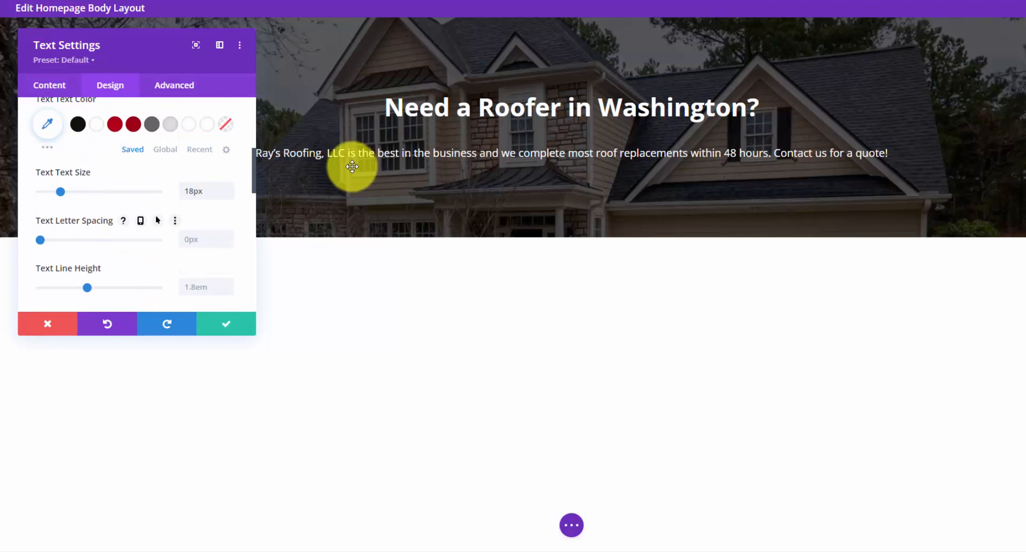
pyautogui.scroll(-4, 184, 206)
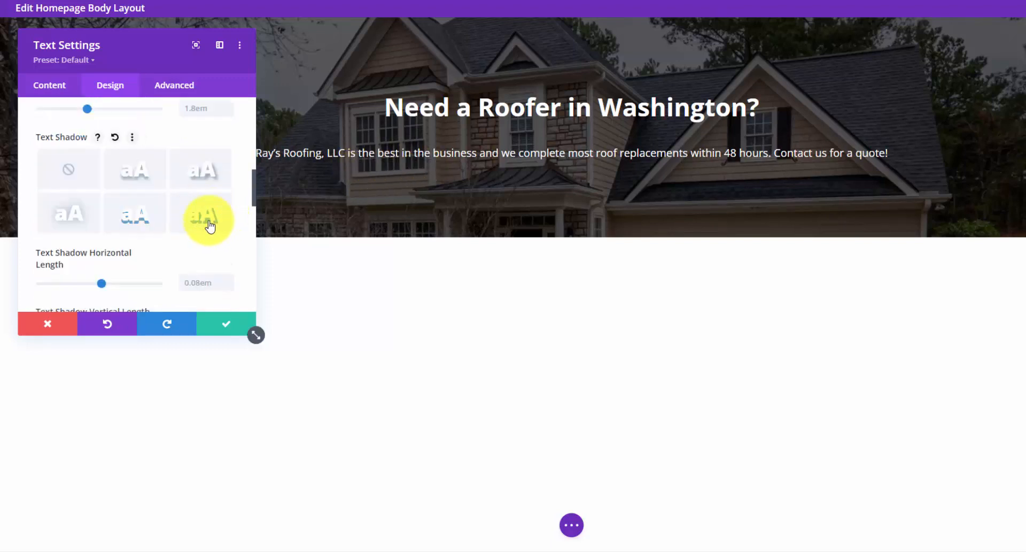
pyautogui.scroll(-1, 206, 214)
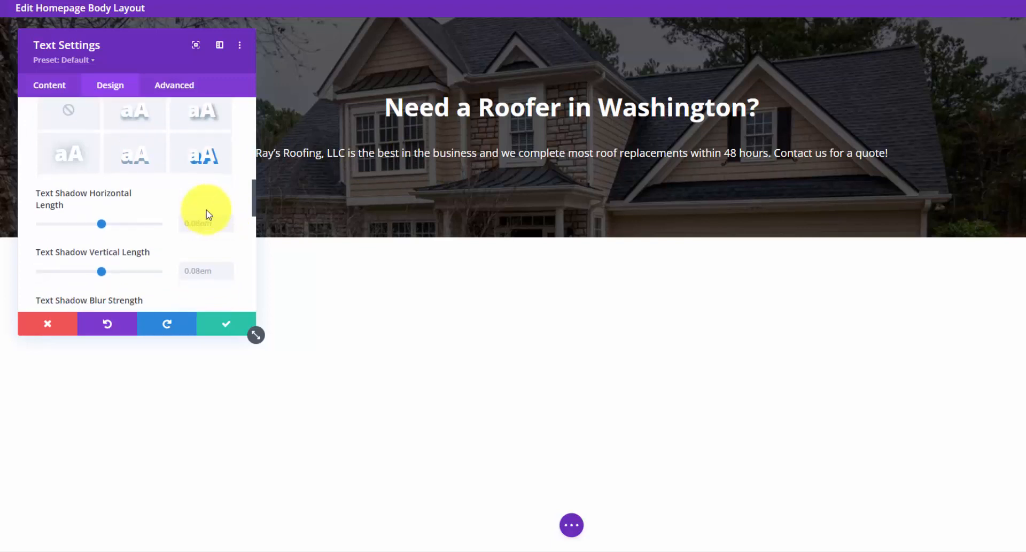
pyautogui.scroll(-2, 183, 208)
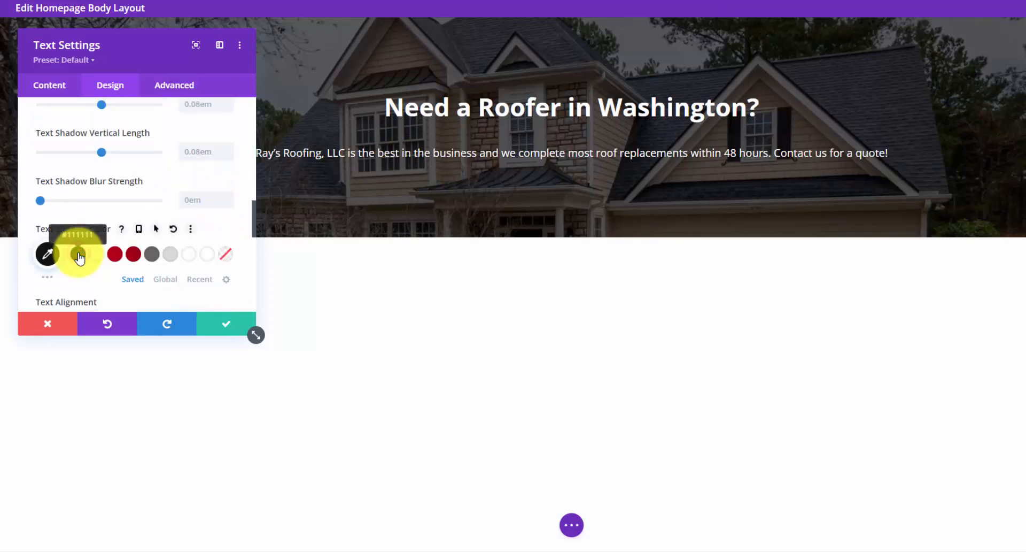
pyautogui.click(49, 253)
pyautogui.scroll(-1, 136, 246)
pyautogui.click(52, 288)
pyautogui.scroll(-2, 140, 230)
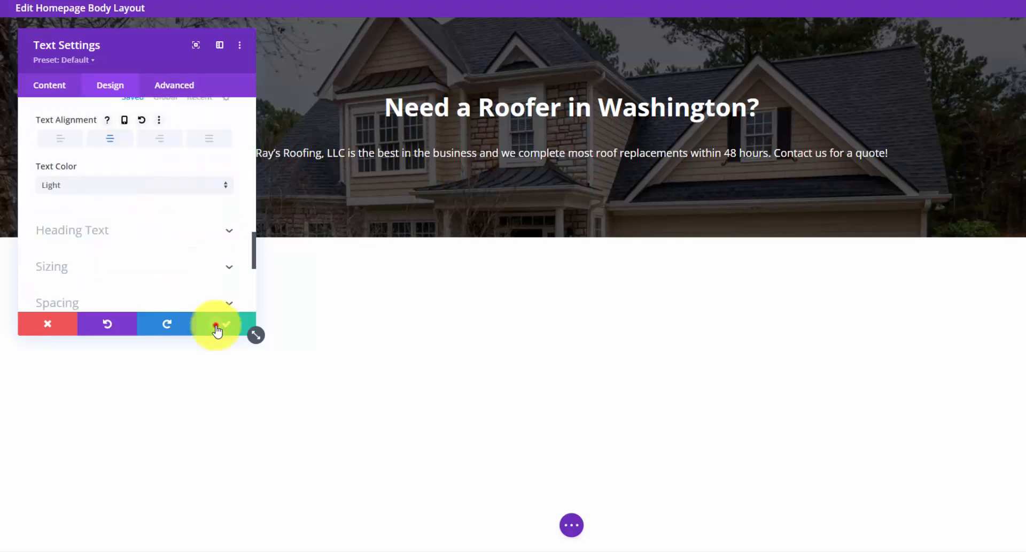
pyautogui.click(222, 323)
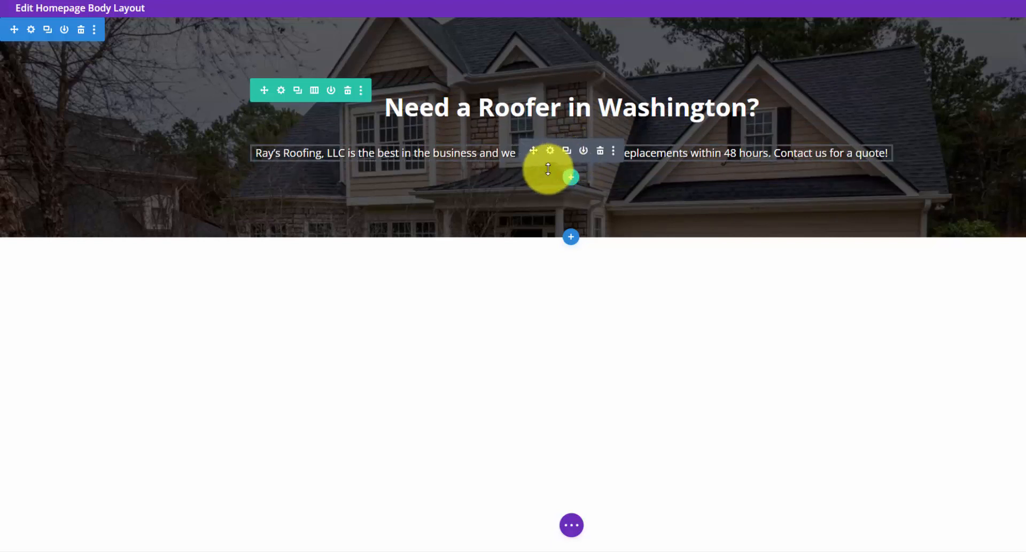
# - Add a Button module labelled 'Free Quote' linking to #cta
pyautogui.click(573, 125)
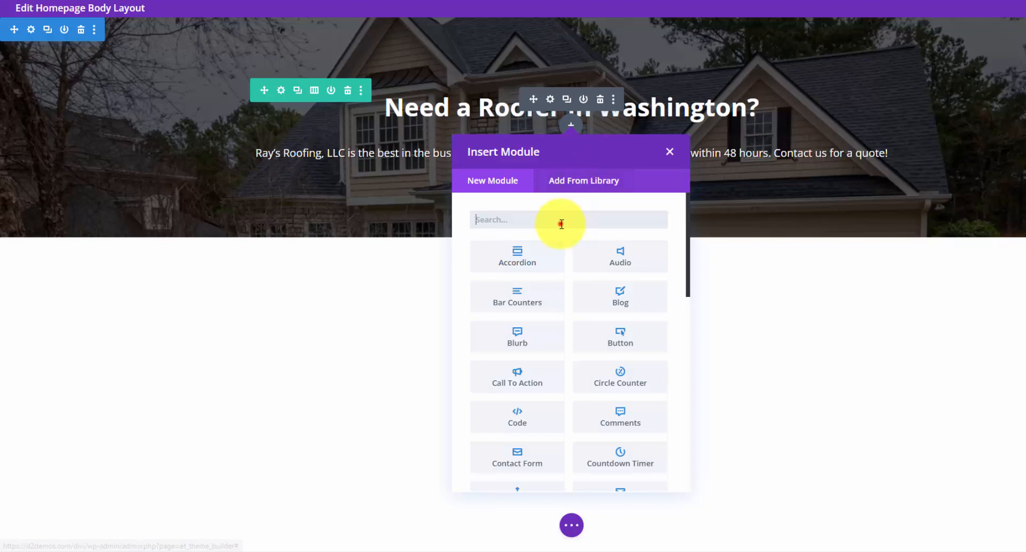
pyautogui.write('but')
pyautogui.click(516, 256)
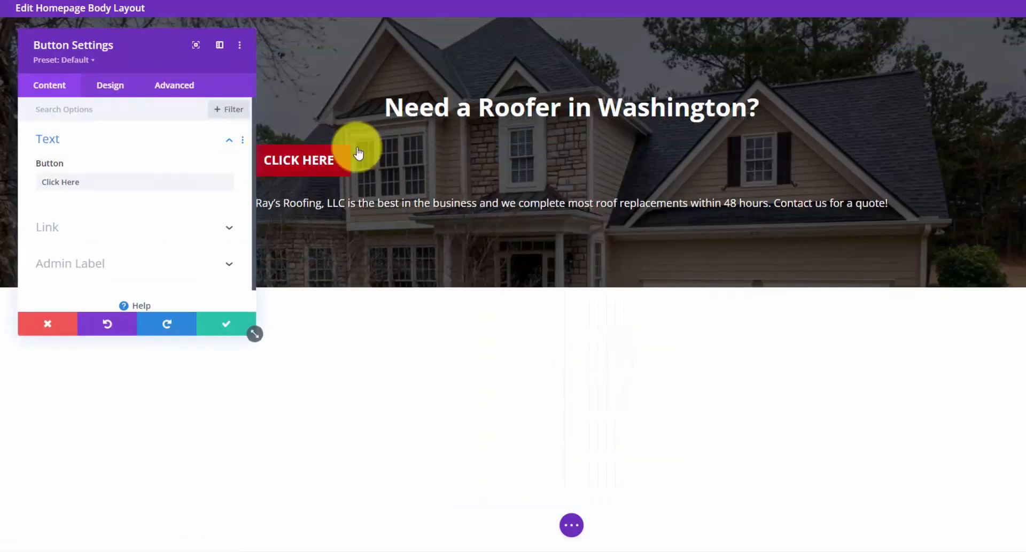
pyautogui.tripleClick(116, 178)
pyautogui.write('Free')
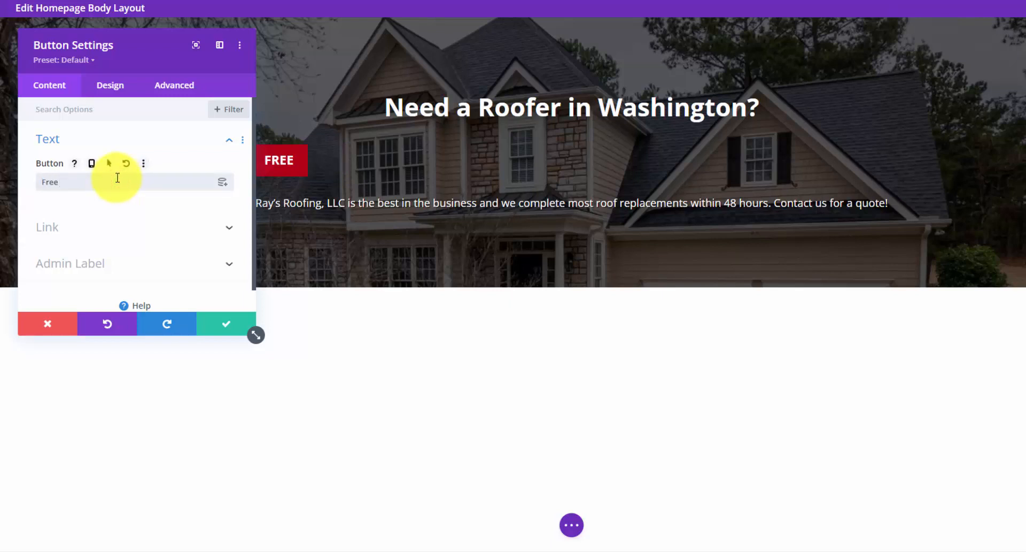
pyautogui.write(' Quote')
pyautogui.click(80, 226)
pyautogui.click(104, 152)
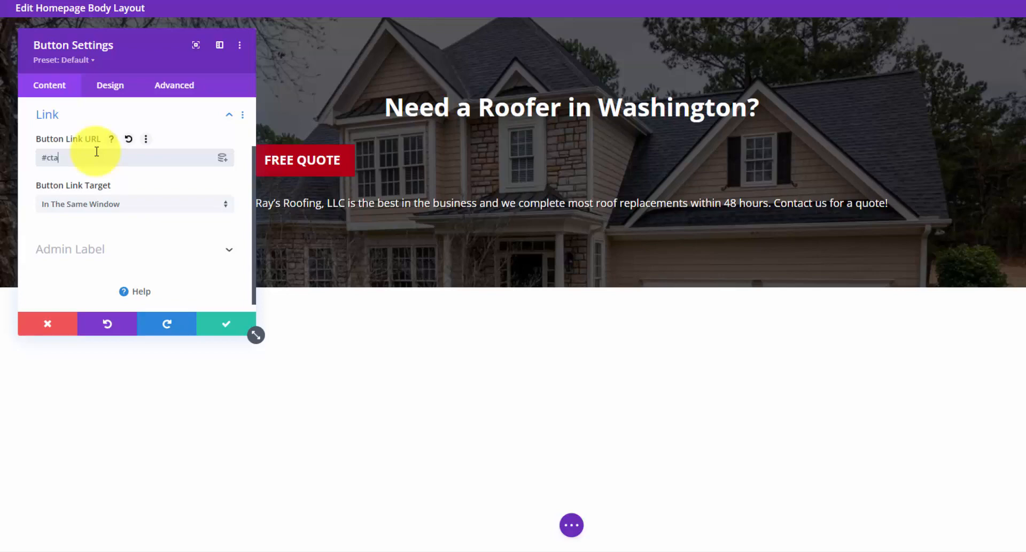
pyautogui.click(230, 326)
# - Centre the FREE QUOTE button and move it below the blurb text
pyautogui.click(550, 153)
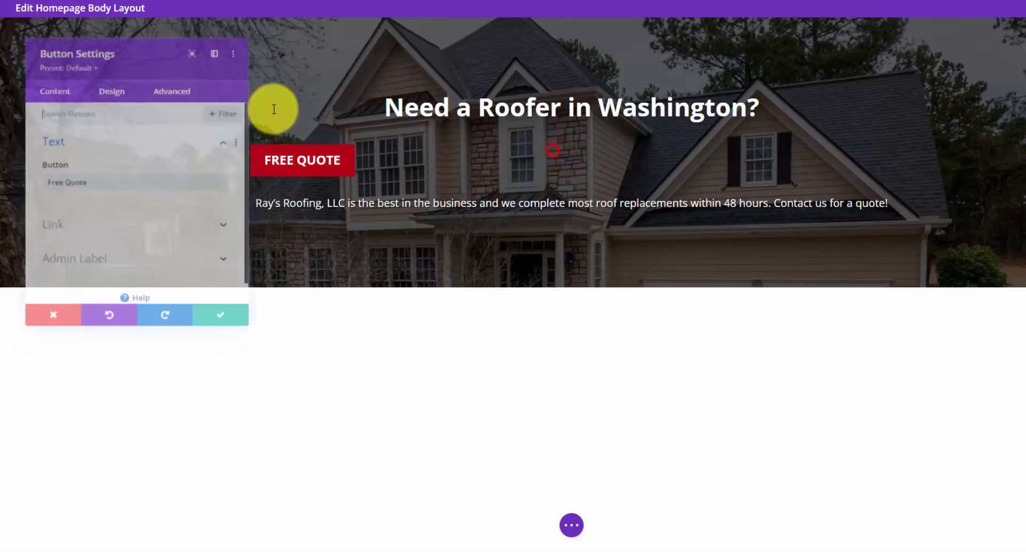
pyautogui.click(123, 87)
pyautogui.click(75, 144)
pyautogui.click(136, 183)
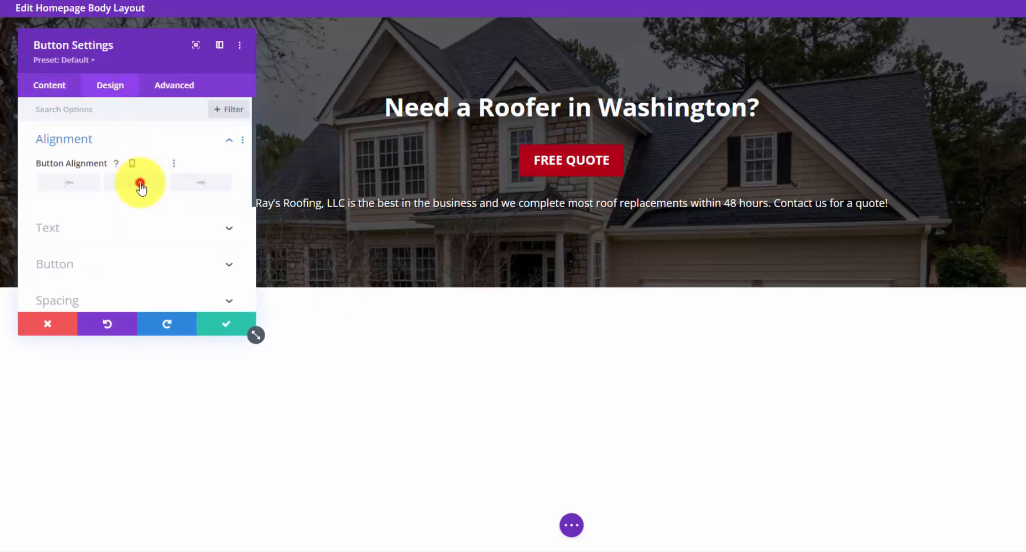
pyautogui.click(228, 326)
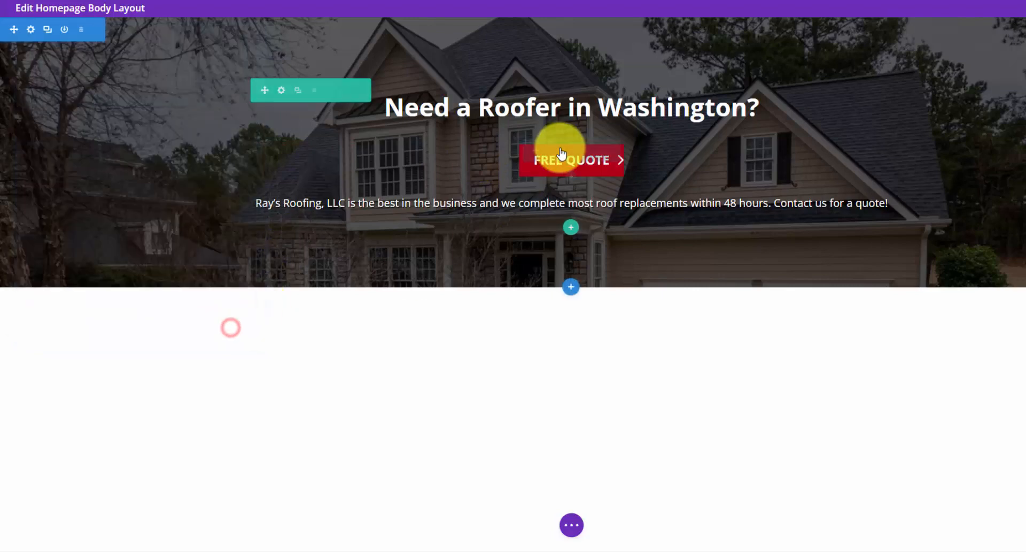
pyautogui.moveTo(533, 151); pyautogui.dragTo(531, 171)
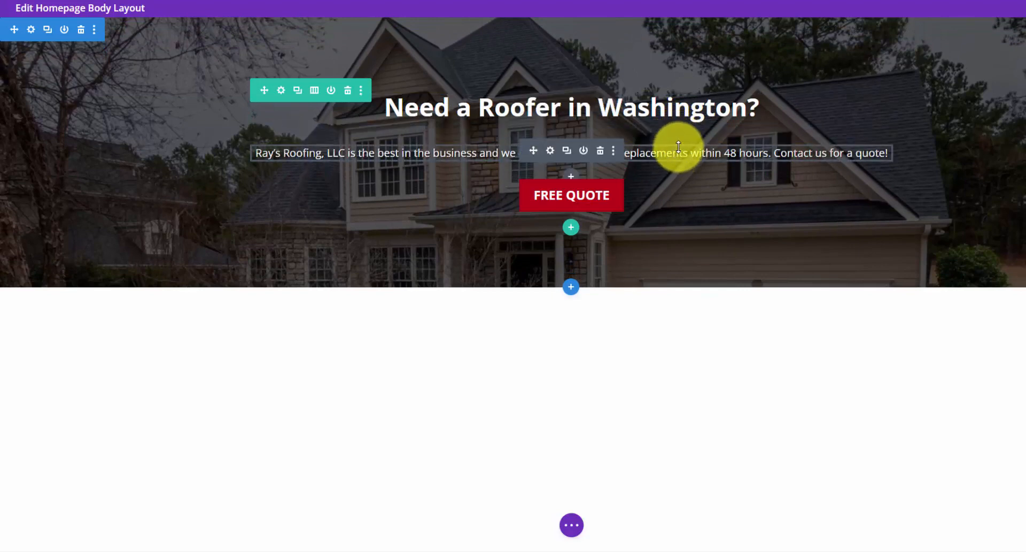
# - Limit the hero row's maximum width to 750px
pyautogui.click(282, 92)
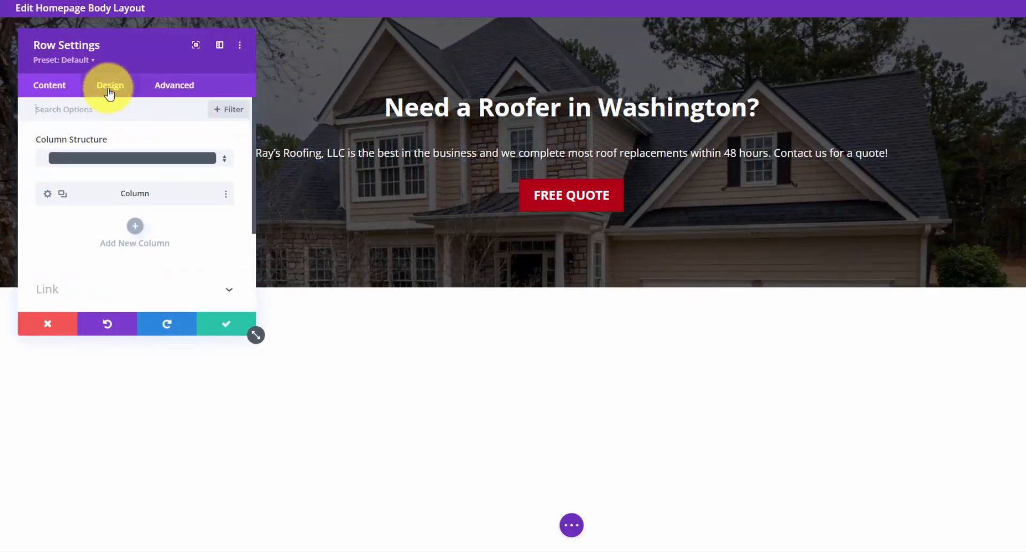
pyautogui.click(110, 91)
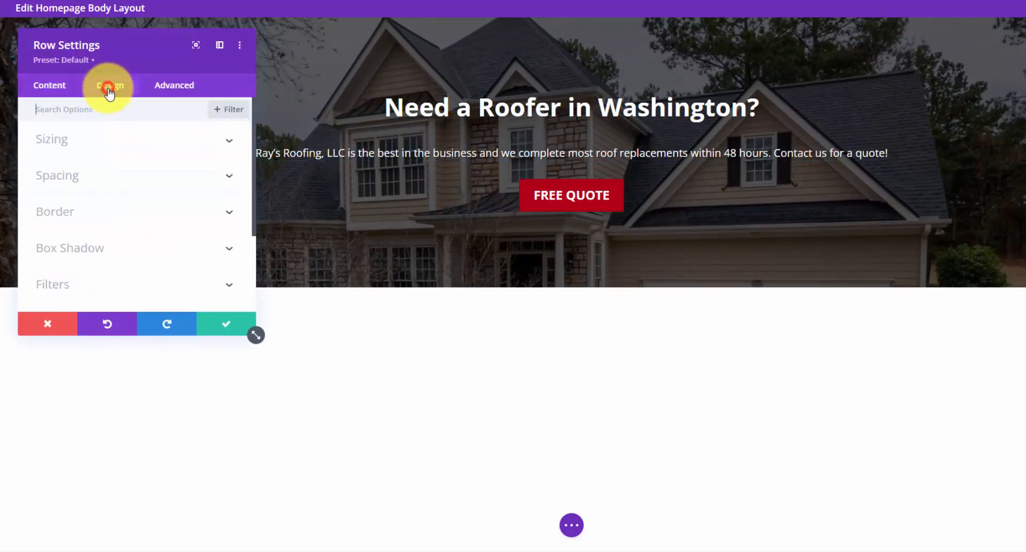
pyautogui.click(201, 141)
pyautogui.scroll(-3, 166, 195)
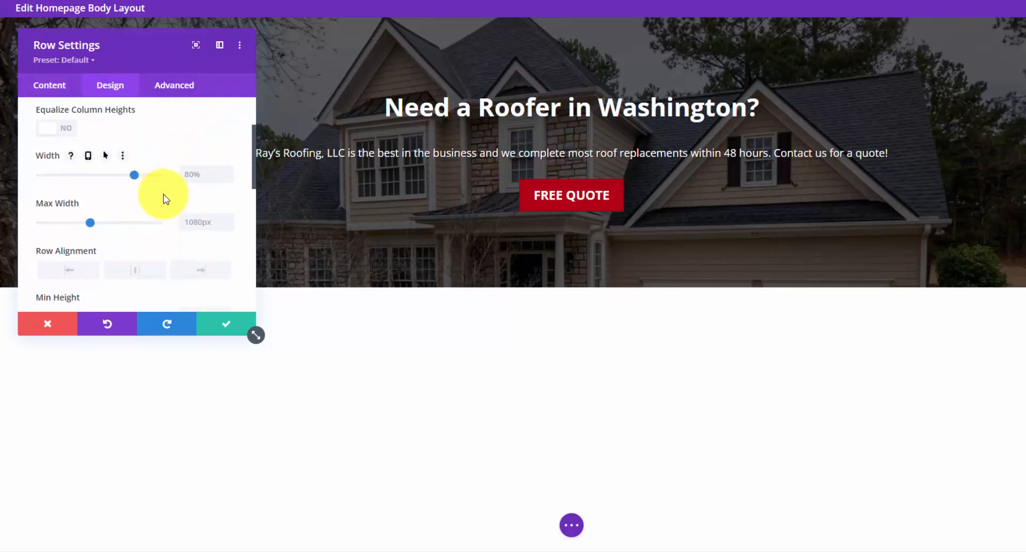
pyautogui.scroll(-1, 165, 199)
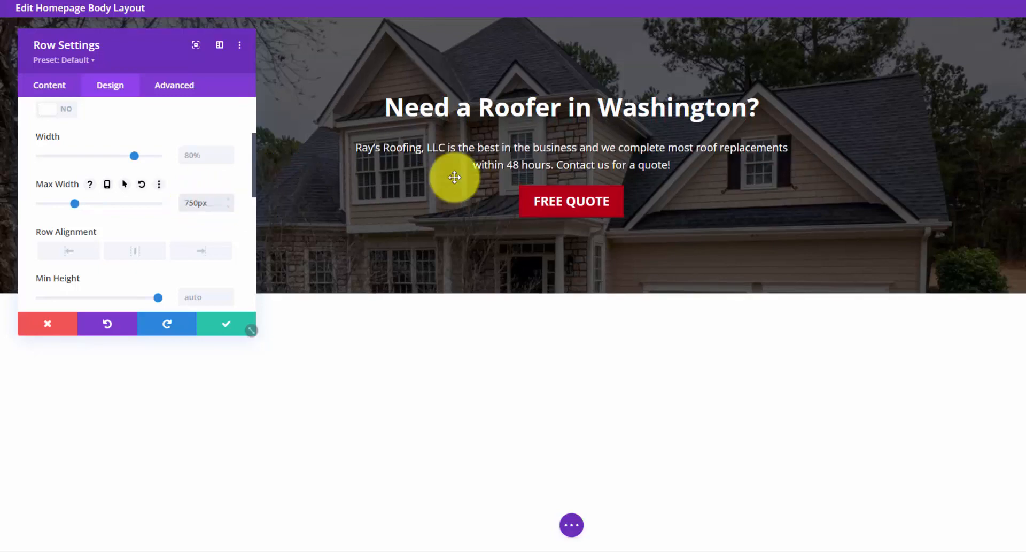
pyautogui.click(223, 331)
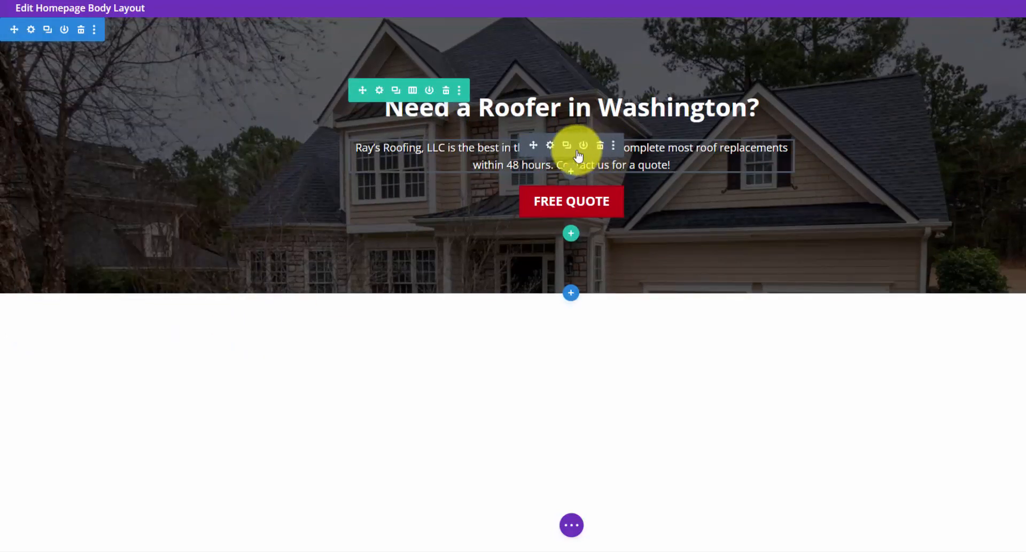
# - Set the intro text's bottom padding to 15px and save the page
pyautogui.click(550, 146)
pyautogui.click(110, 85)
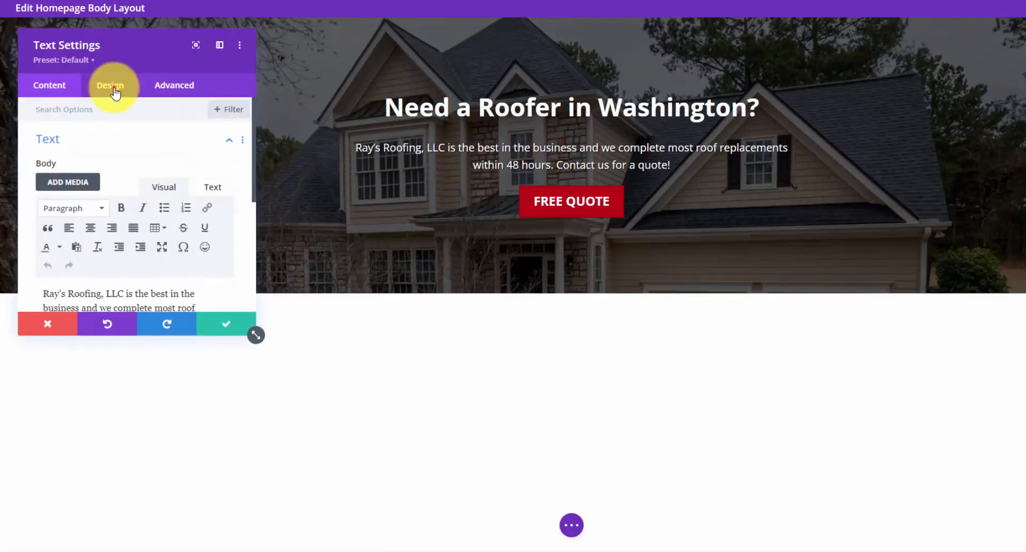
pyautogui.click(188, 252)
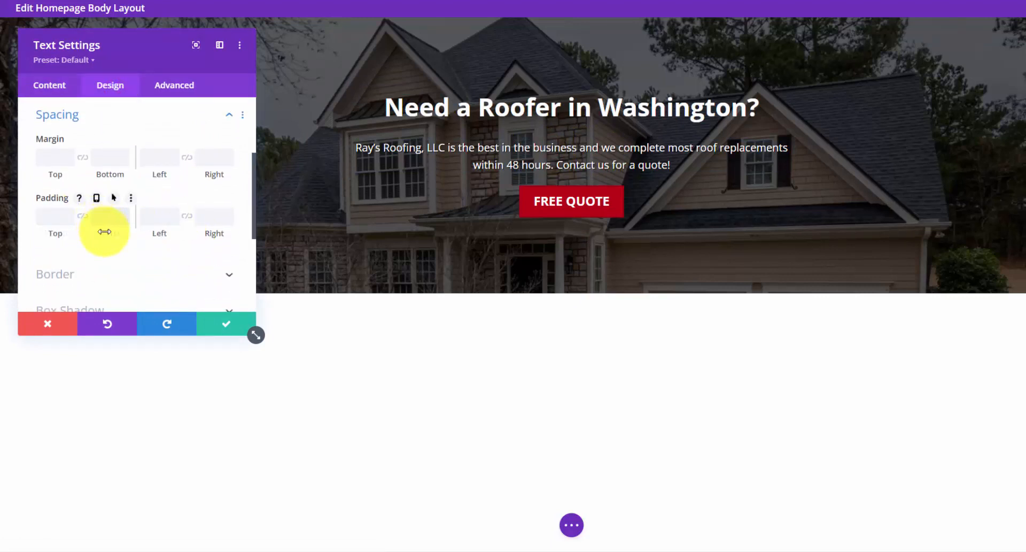
pyautogui.click(122, 219)
pyautogui.click(122, 219)
pyautogui.click(123, 219)
pyautogui.click(123, 219)
pyautogui.click(122, 219)
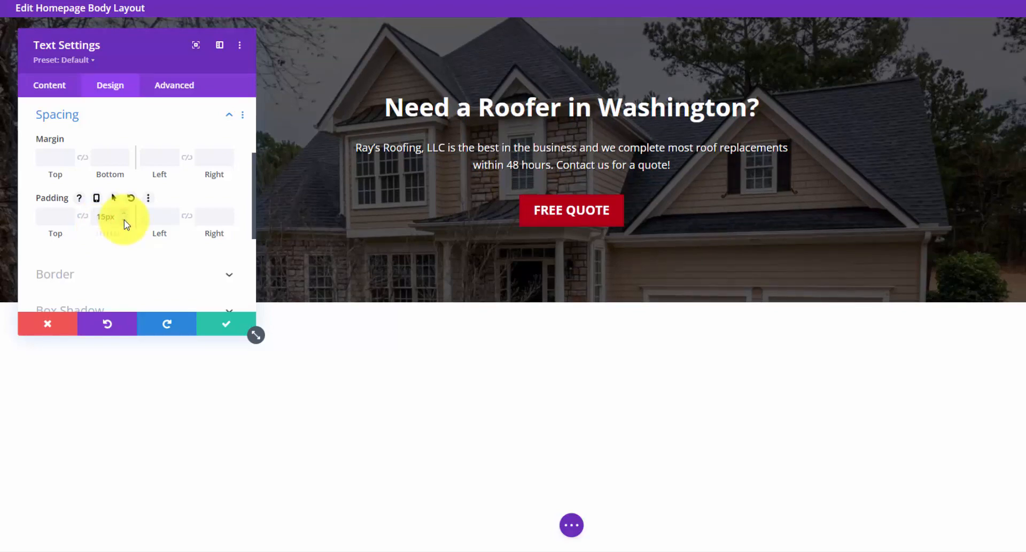
pyautogui.click(218, 327)
pyautogui.click(571, 524)
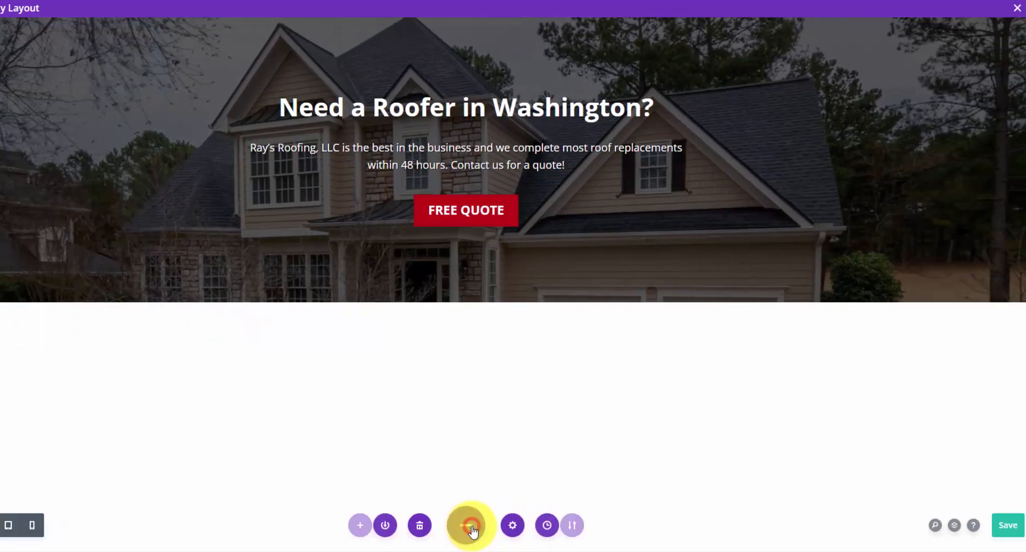
pyautogui.click(1000, 529)
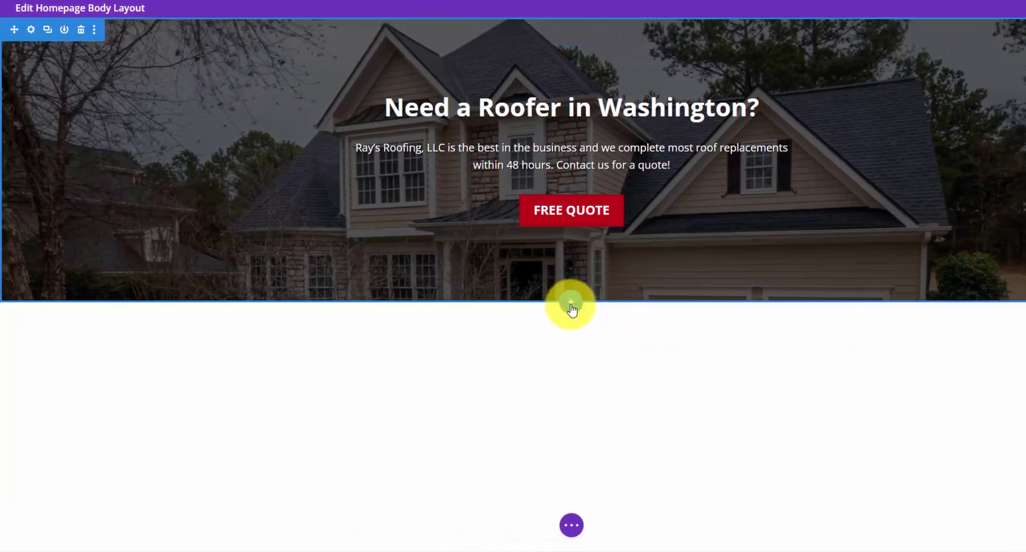
# - Add a regular section with a three-column row below the hero, with a Blurb in column one
pyautogui.click(571, 304)
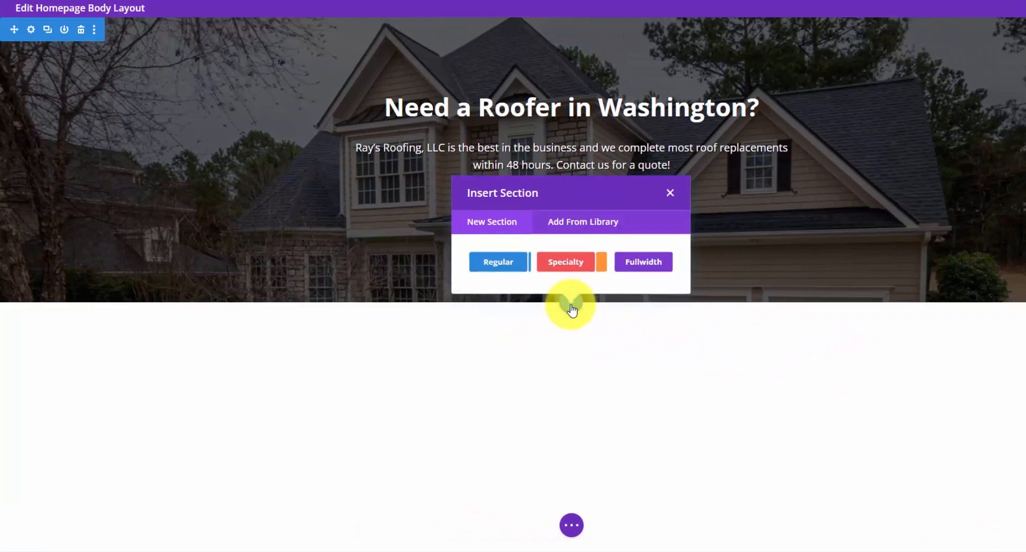
pyautogui.click(509, 270)
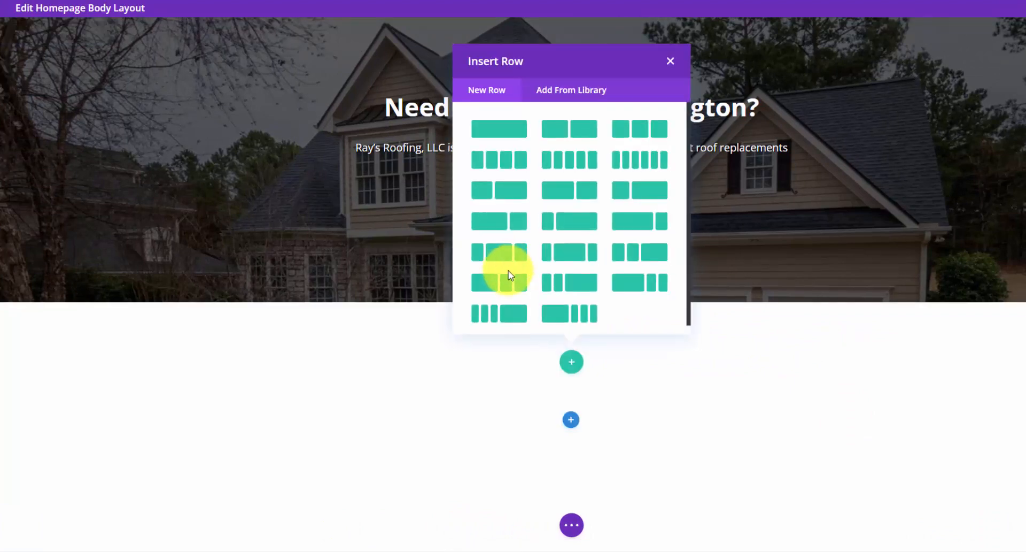
pyautogui.click(642, 137)
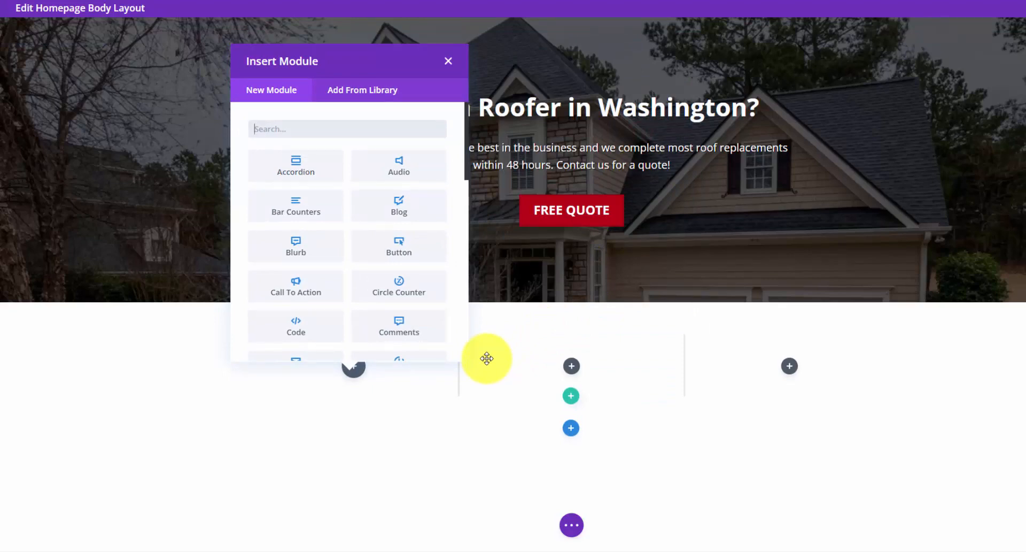
pyautogui.click(286, 255)
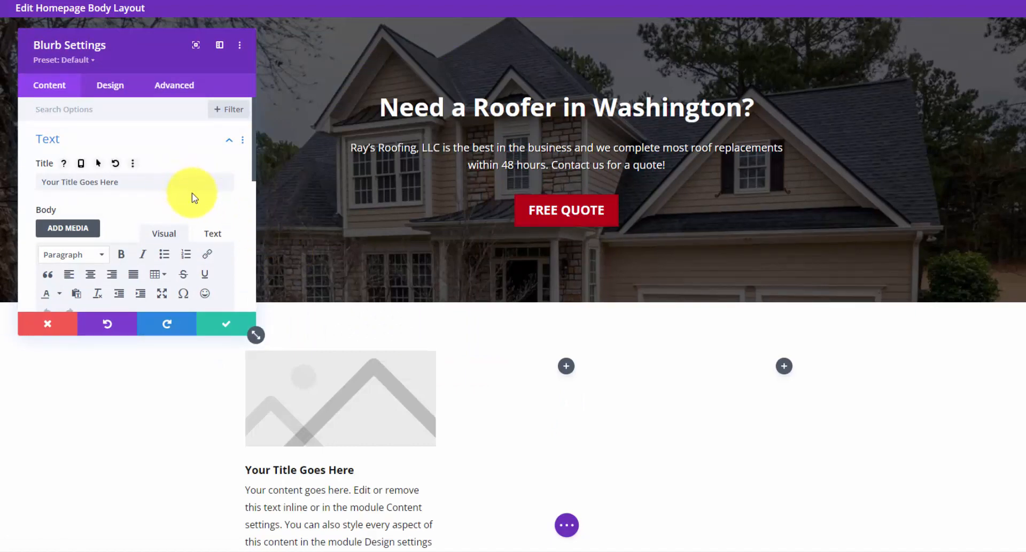
# - Retitle the first blurb 'Residential Roofing' and replace its placeholder image with a house icon
pyautogui.moveTo(193, 191); pyautogui.dragTo(3, 182)
pyautogui.write('Re')
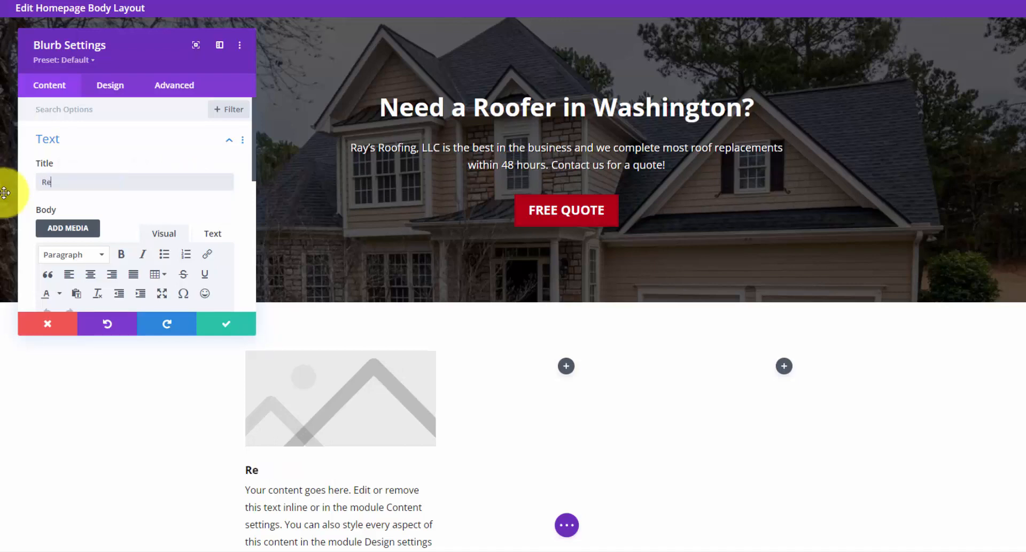
pyautogui.write('si')
pyautogui.write('dential Roofing')
pyautogui.scroll(-4, 128, 212)
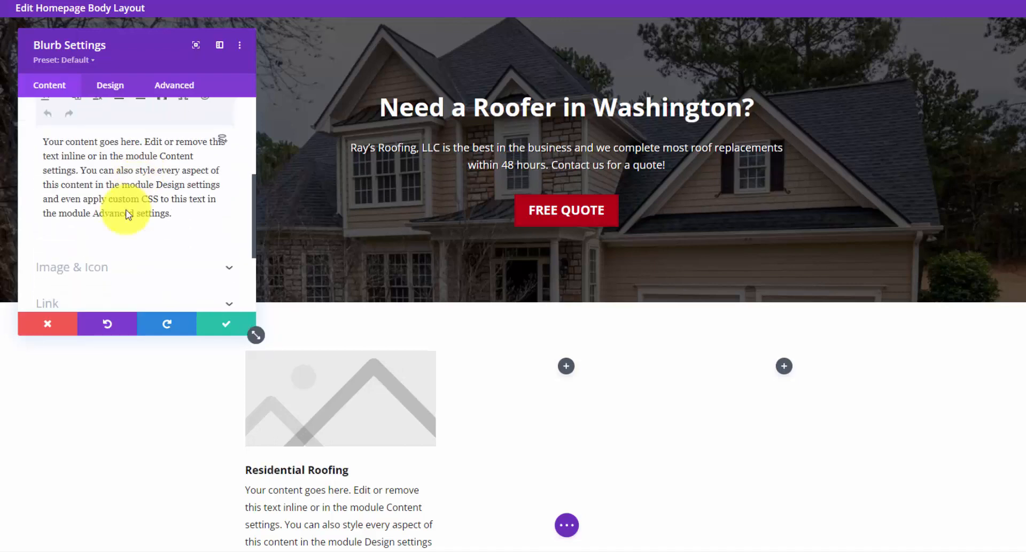
pyautogui.click(120, 238)
pyautogui.scroll(3, 123, 235)
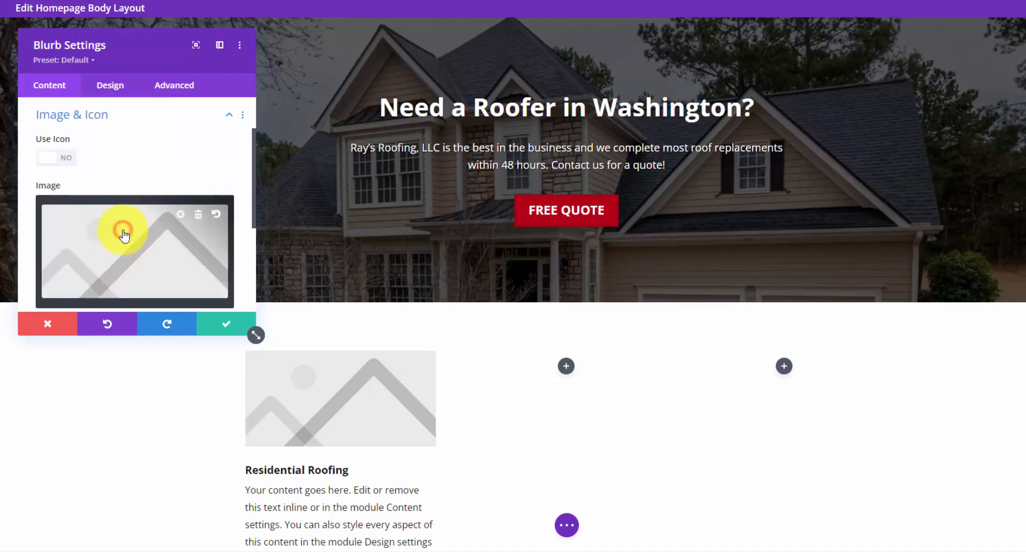
pyautogui.click(64, 159)
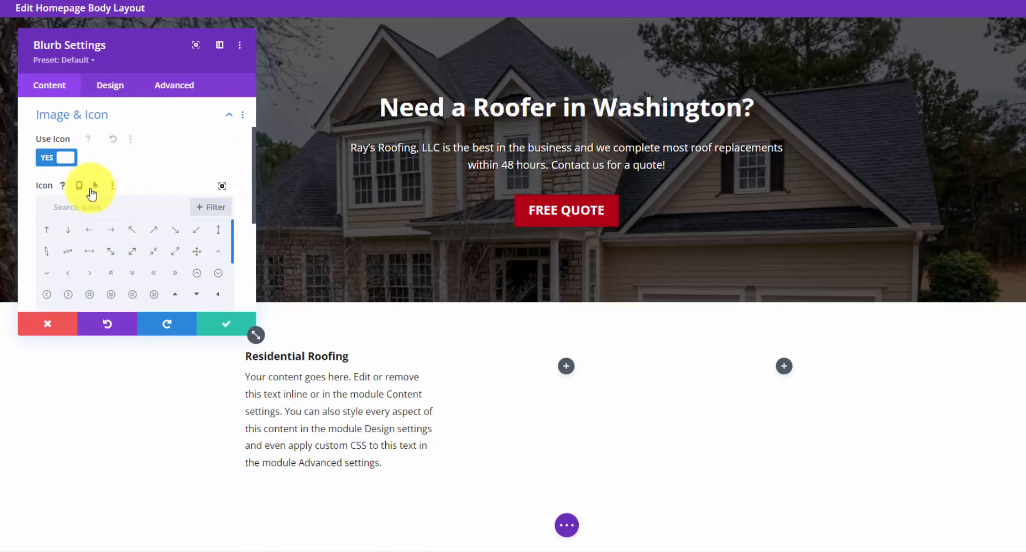
pyautogui.write('home')
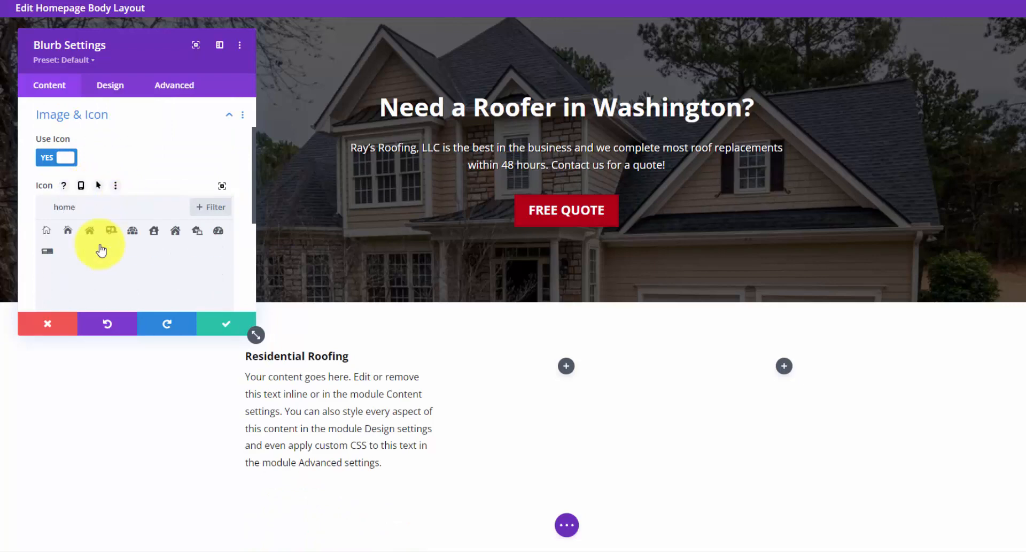
pyautogui.click(90, 231)
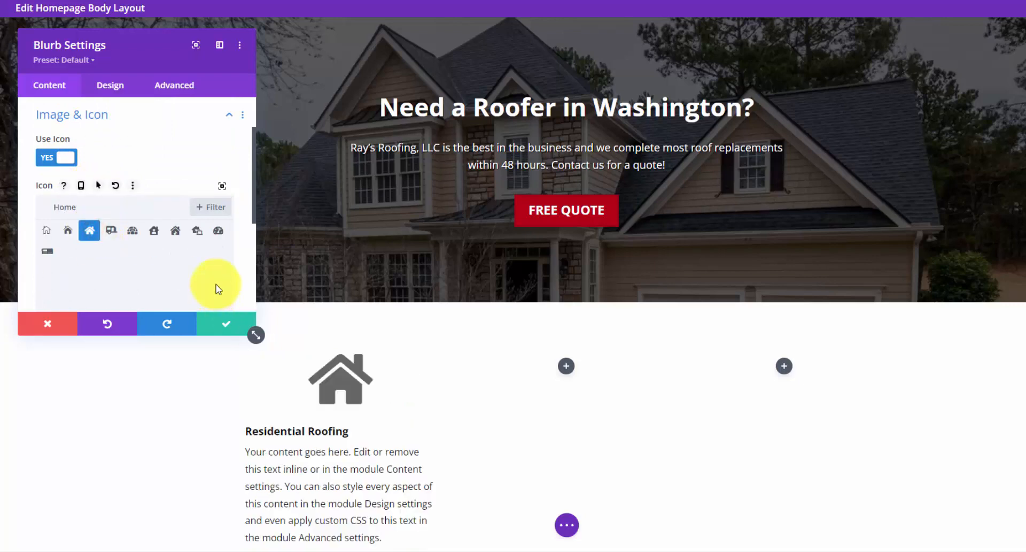
# - Centre the blurb's text, make its title uppercase, and save the blurb
pyautogui.click(114, 87)
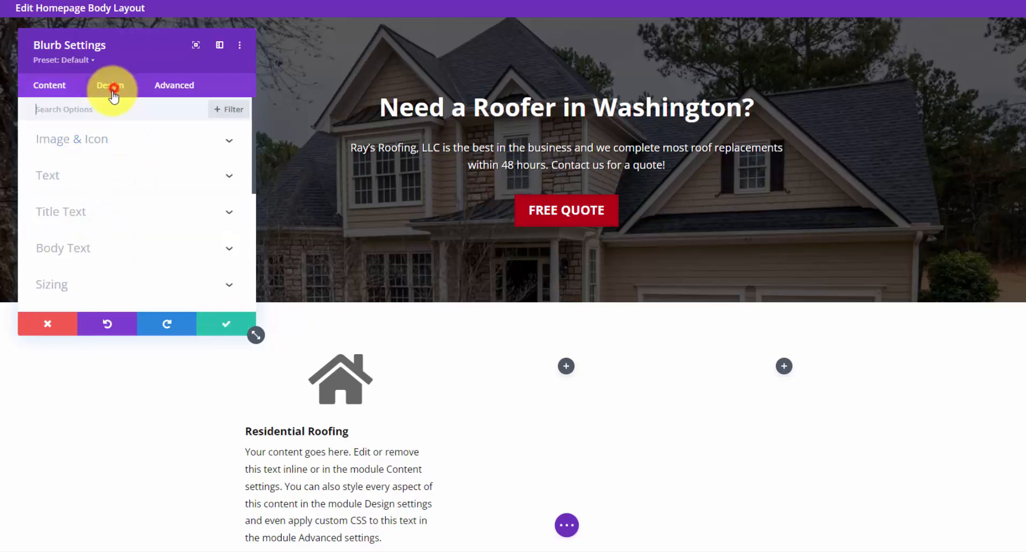
pyautogui.click(135, 143)
pyautogui.click(135, 143)
pyautogui.click(217, 172)
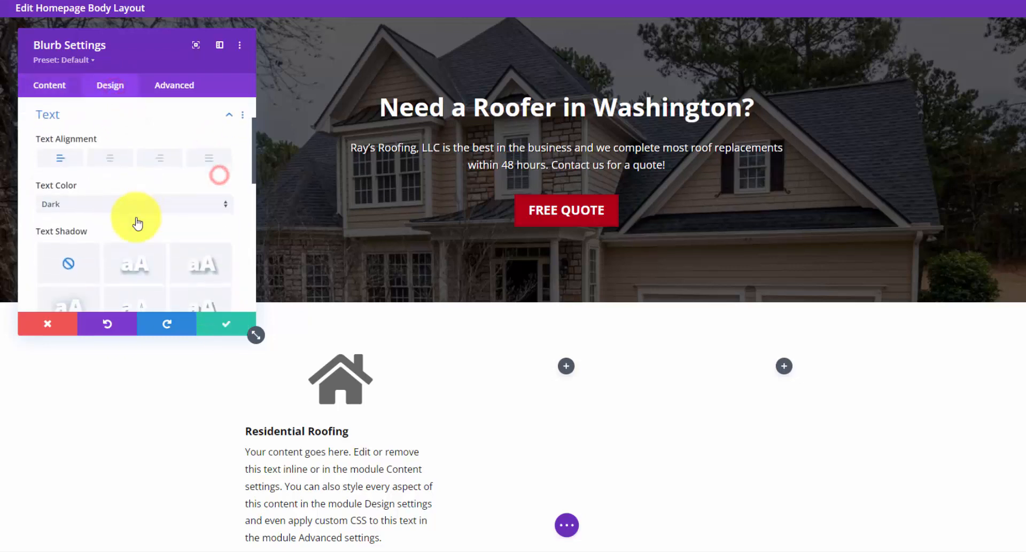
pyautogui.click(113, 157)
pyautogui.click(229, 114)
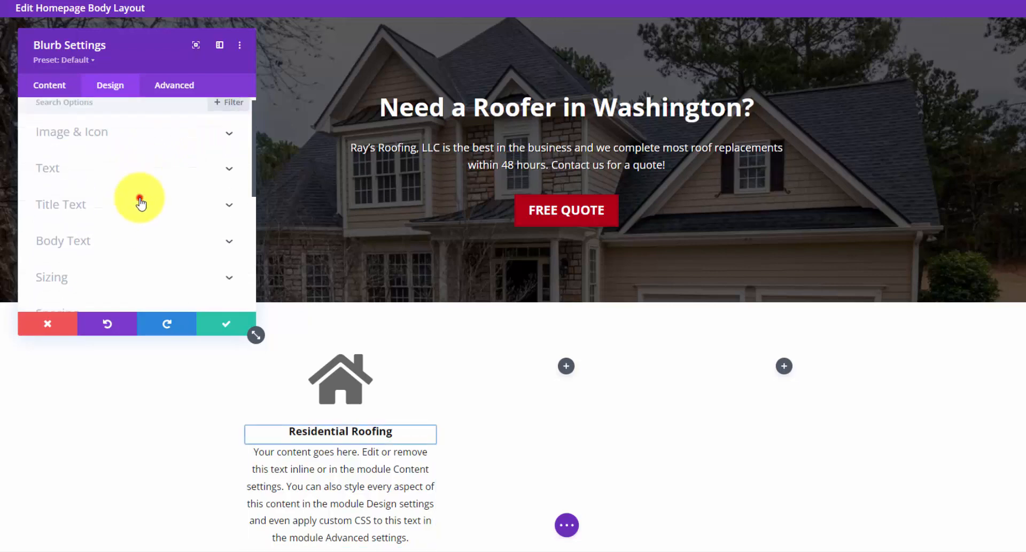
pyautogui.click(139, 201)
pyautogui.click(83, 294)
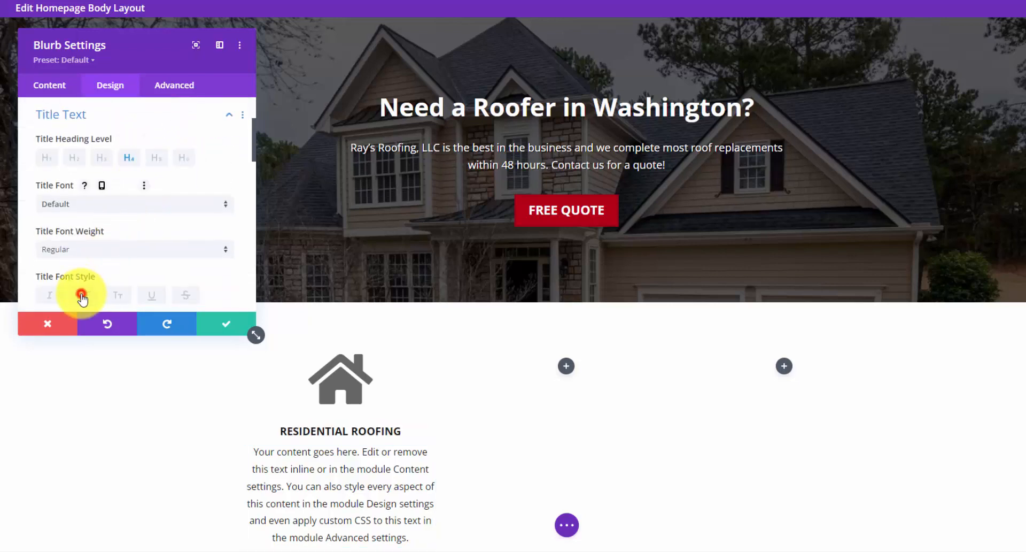
pyautogui.click(220, 323)
pyautogui.scroll(-2, 228, 357)
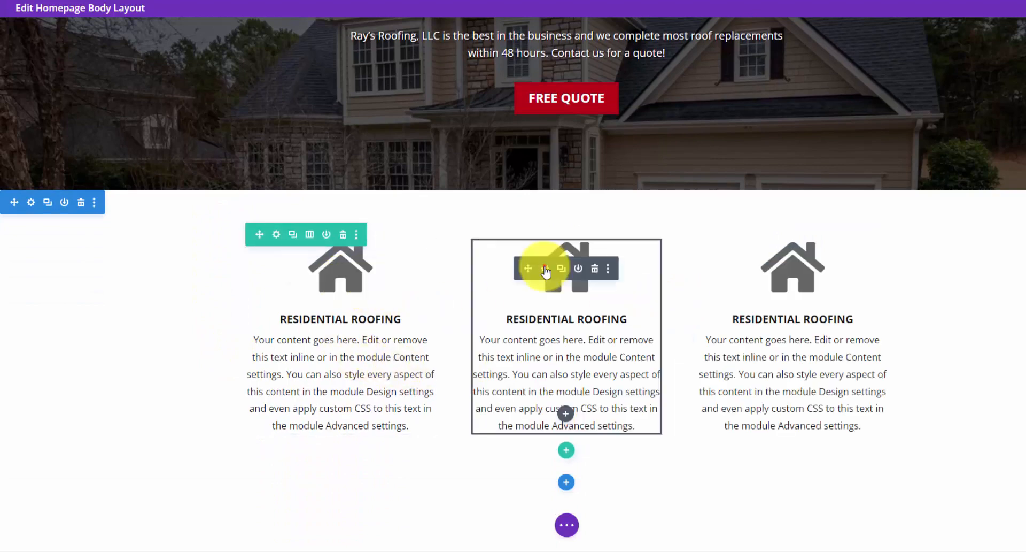
# - Retitle the middle blurb 'Commercial Roofing' and swap its icon for an office building
pyautogui.click(544, 268)
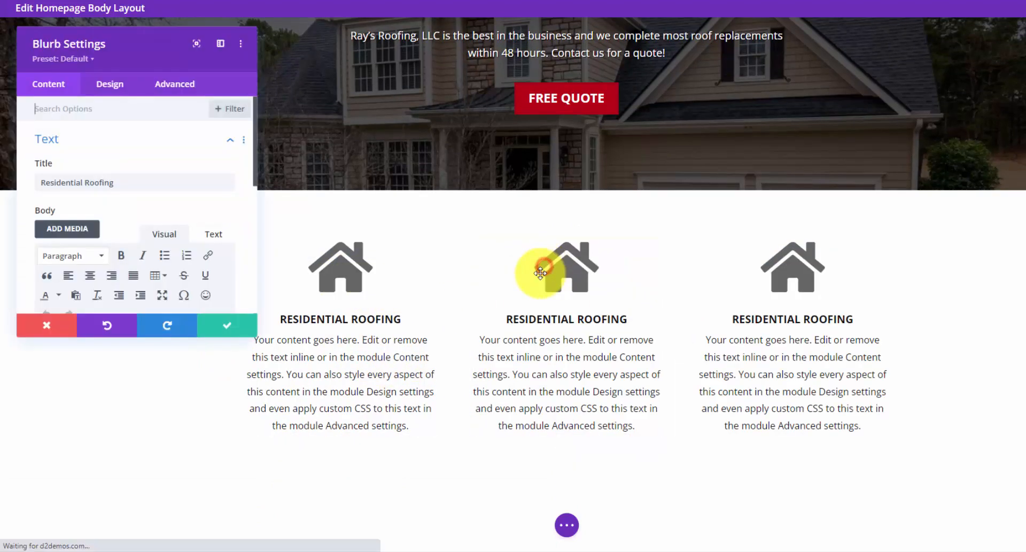
pyautogui.doubleClick(55, 182)
pyautogui.write('Commercial')
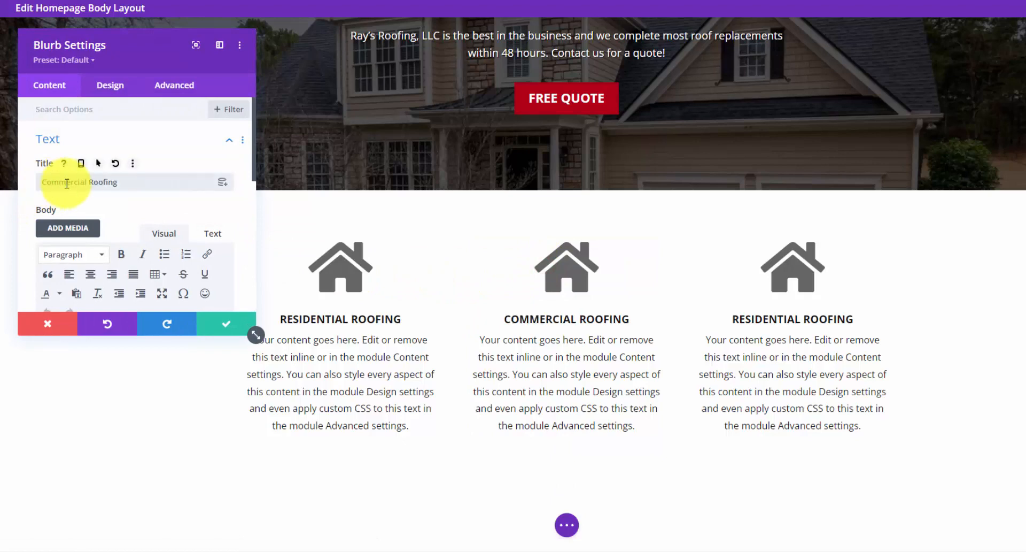
pyautogui.scroll(-3, 69, 189)
pyautogui.scroll(-3, 74, 194)
pyautogui.click(103, 171)
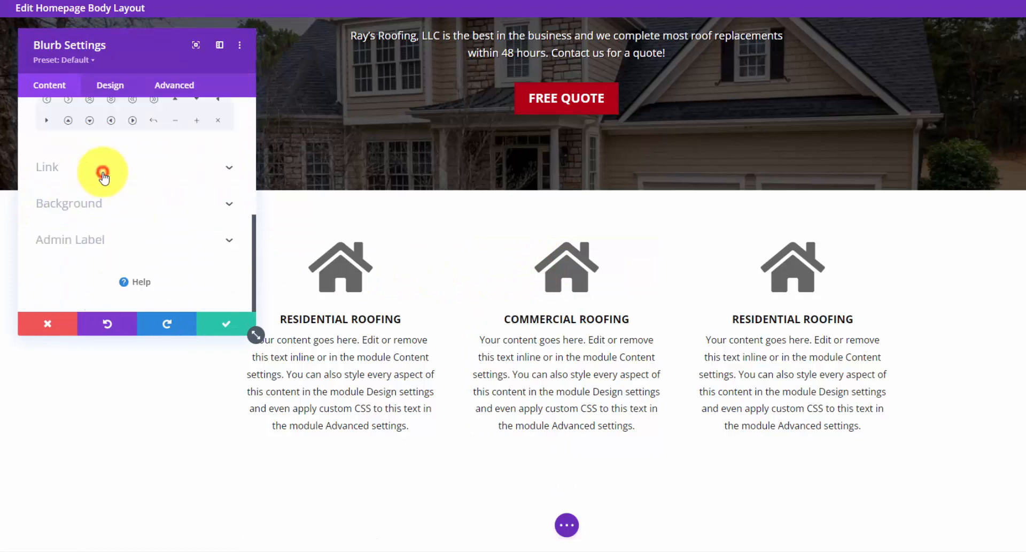
pyautogui.click(85, 202)
pyautogui.write('Offi')
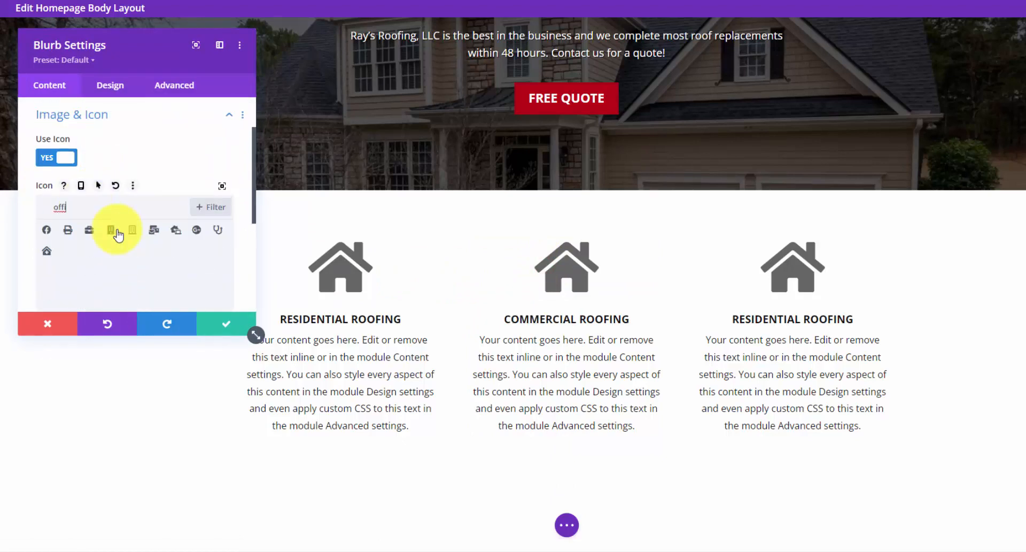
pyautogui.click(115, 230)
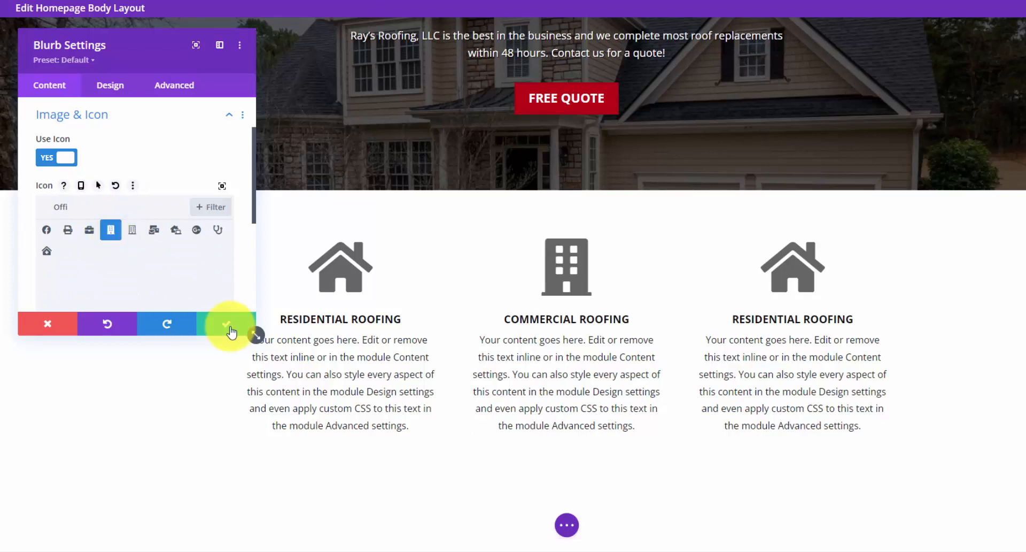
pyautogui.click(228, 326)
pyautogui.click(771, 269)
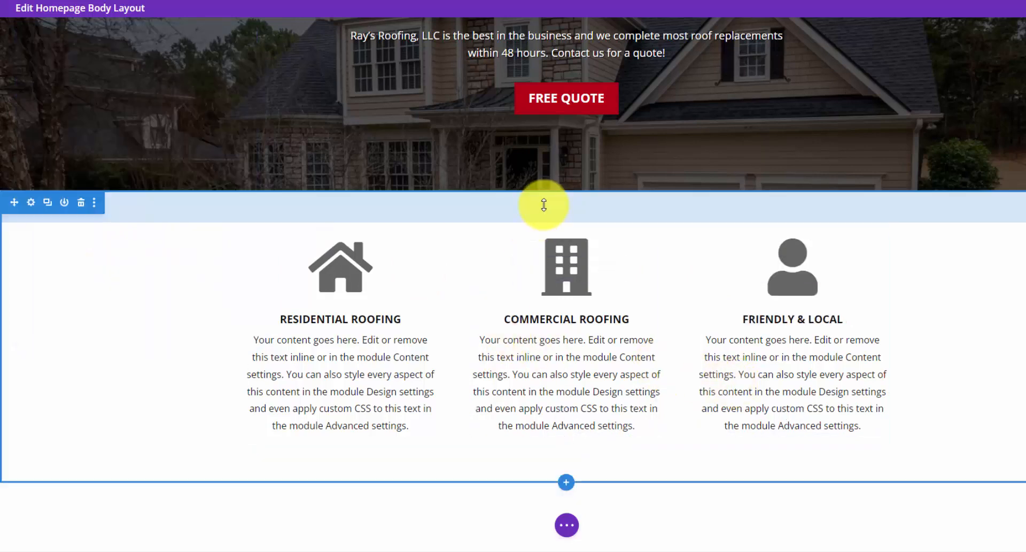
# - Drag the services section's padding from 62px up to about 65px top and bottom
pyautogui.moveTo(545, 207); pyautogui.dragTo(545, 212)
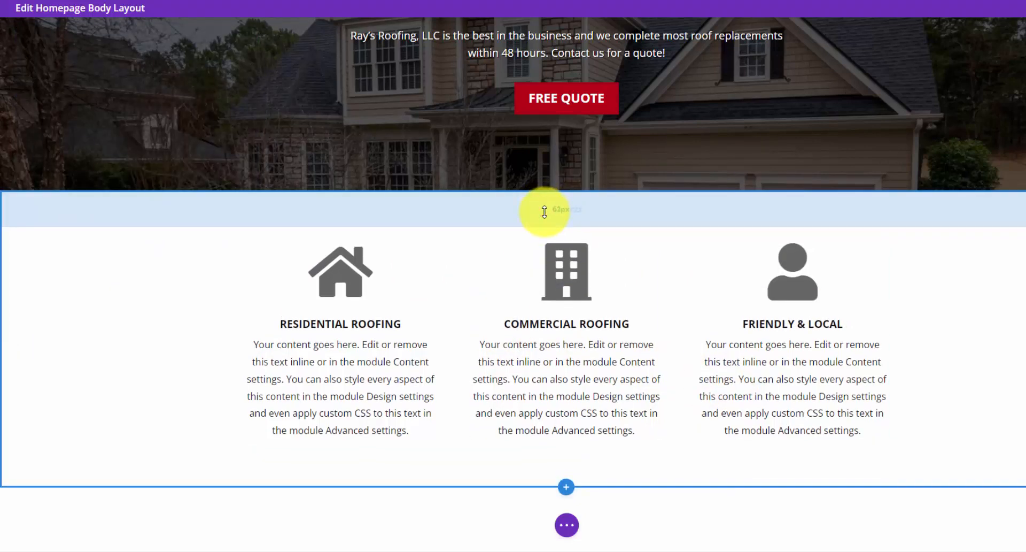
pyautogui.click(580, 214)
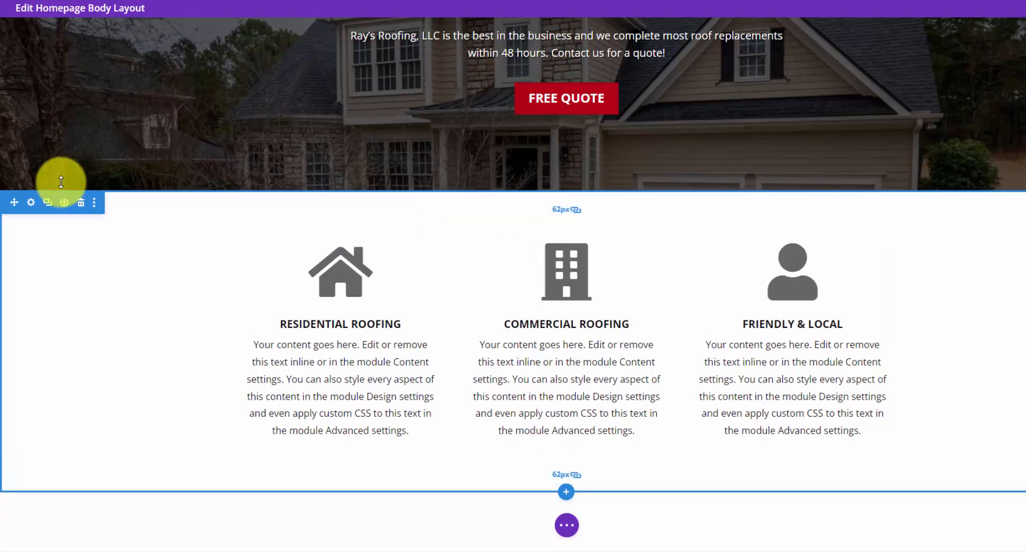
pyautogui.moveTo(485, 204); pyautogui.dragTo(526, 208)
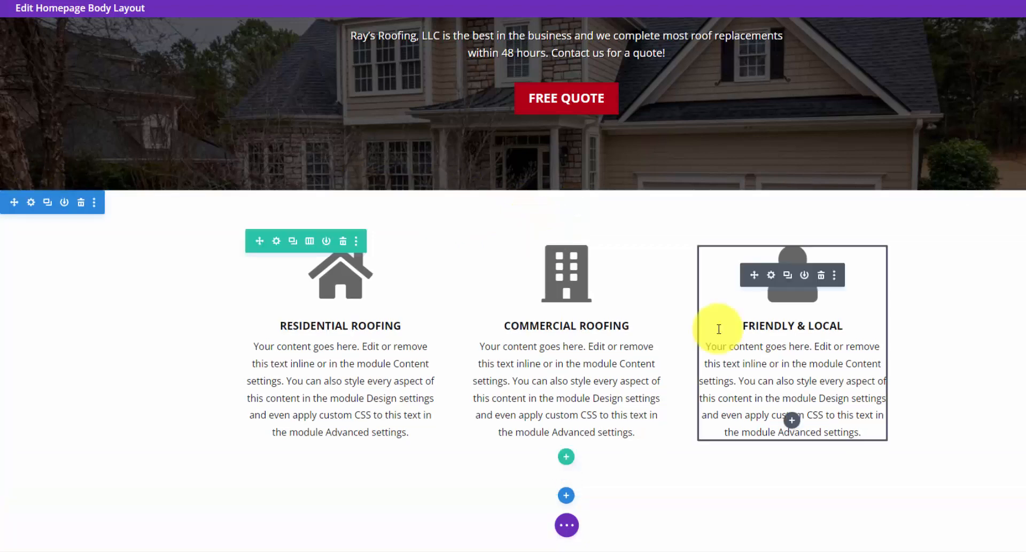
pyautogui.scroll(-1, 719, 328)
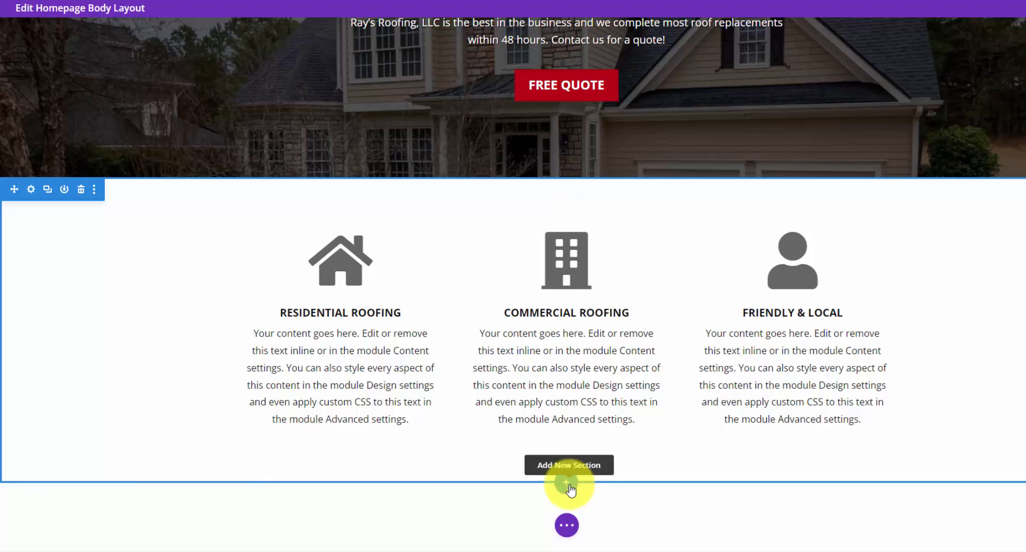
# - Add a regular section with a one-column row and an Image module below the services
pyautogui.click(570, 484)
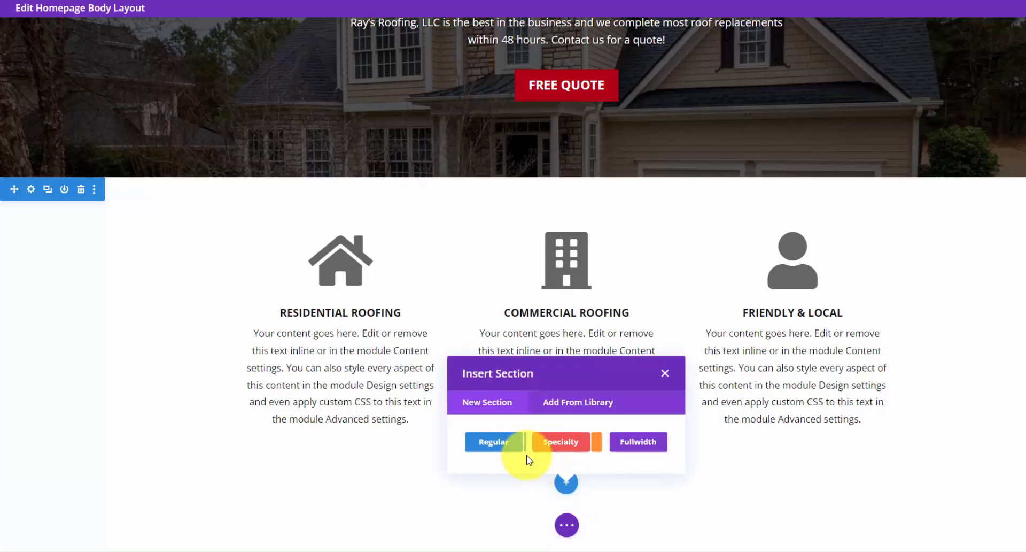
pyautogui.click(502, 440)
pyautogui.click(502, 304)
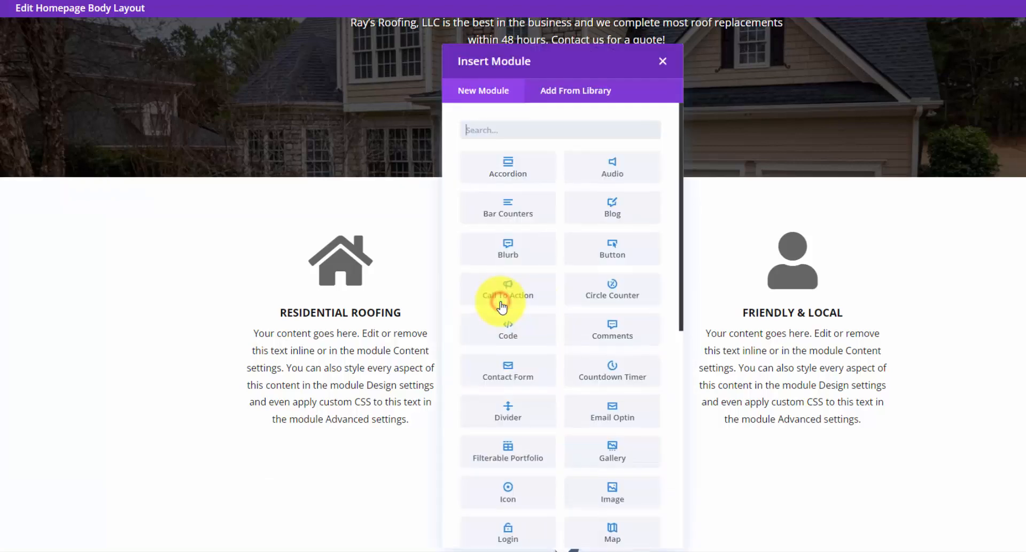
pyautogui.click(614, 483)
pyautogui.scroll(-3, 654, 423)
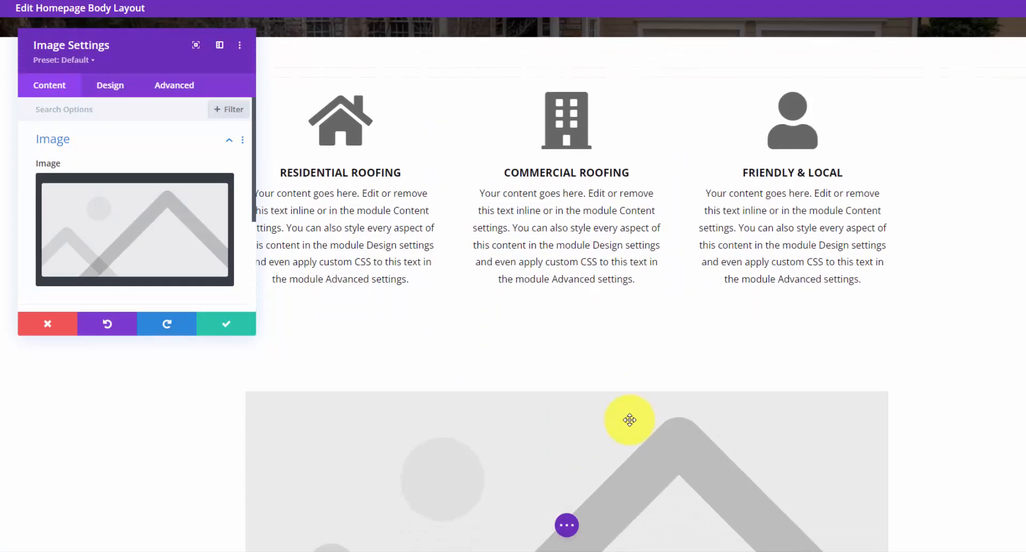
# - Insert the round portrait photo, centre-align it, and save the image settings
pyautogui.click(186, 199)
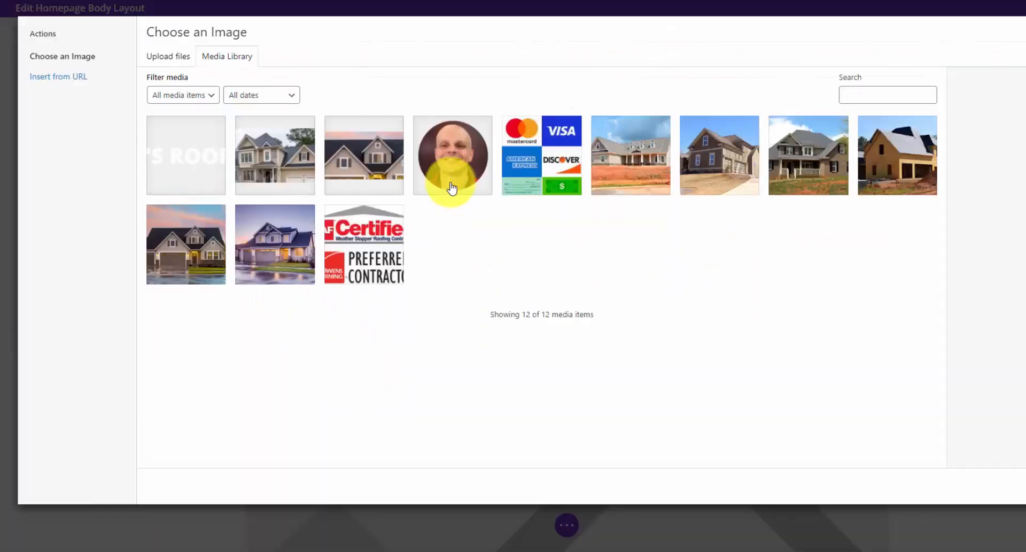
pyautogui.click(452, 184)
pyautogui.click(1025, 485)
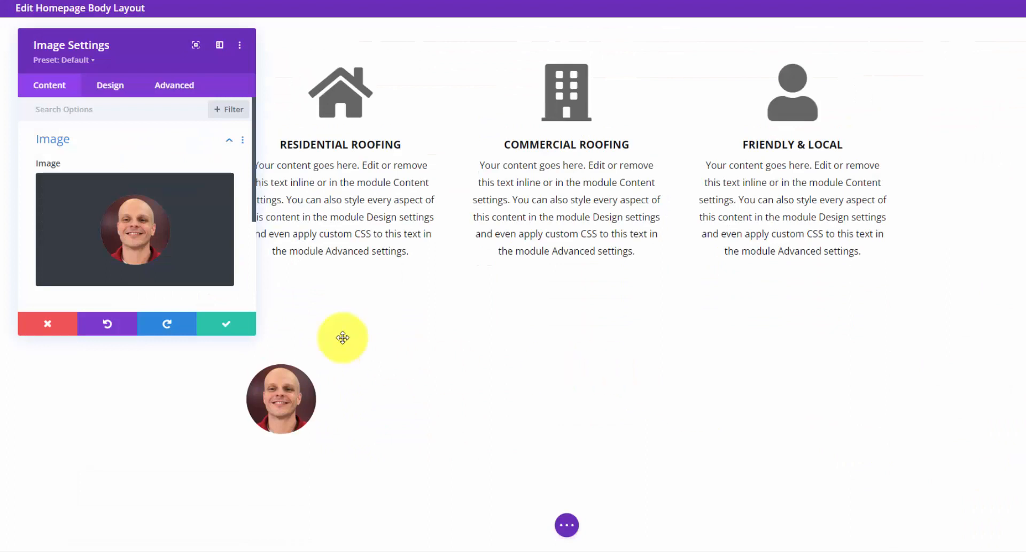
pyautogui.click(94, 92)
pyautogui.click(155, 140)
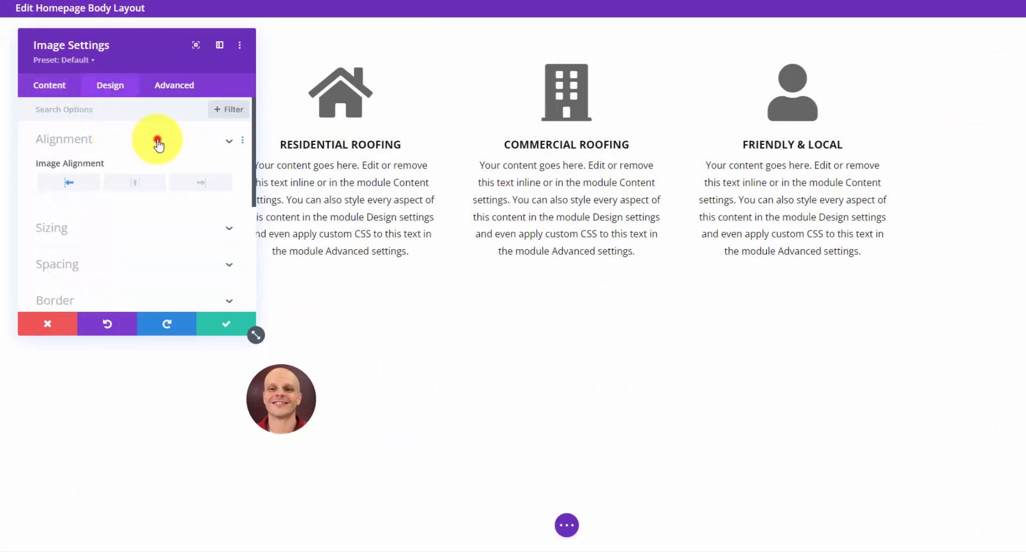
pyautogui.click(133, 180)
pyautogui.click(223, 320)
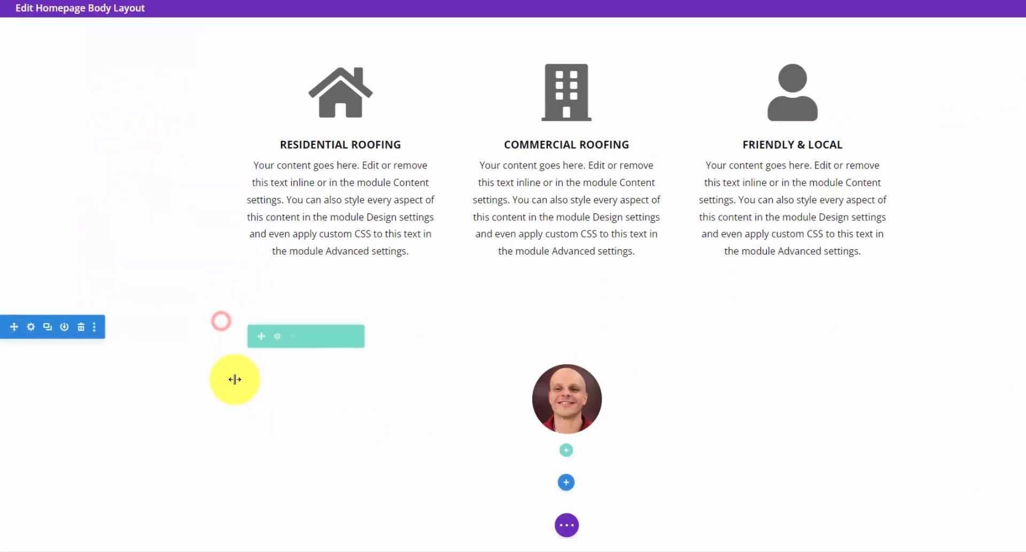
# - Give the portrait section a circular gradient background
pyautogui.click(32, 327)
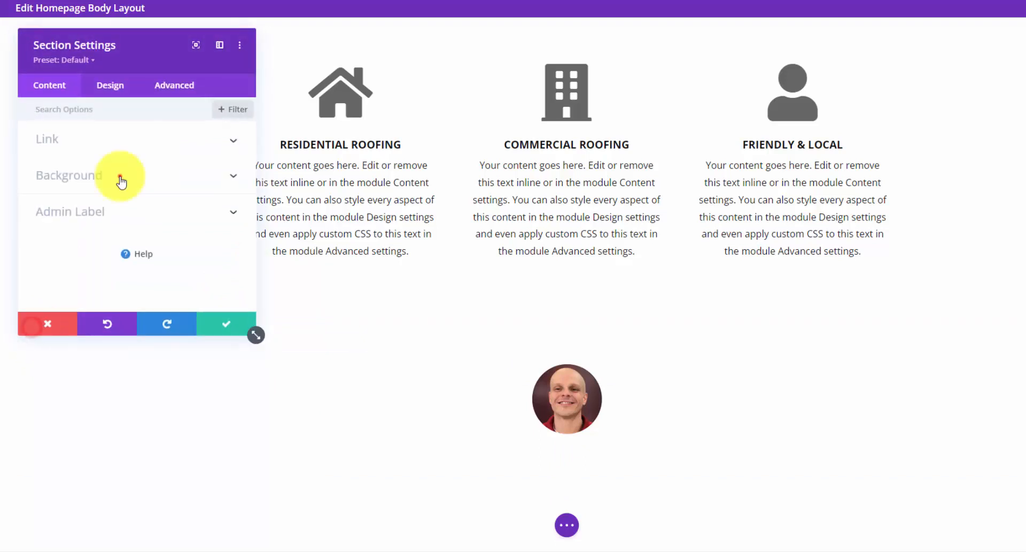
pyautogui.click(119, 175)
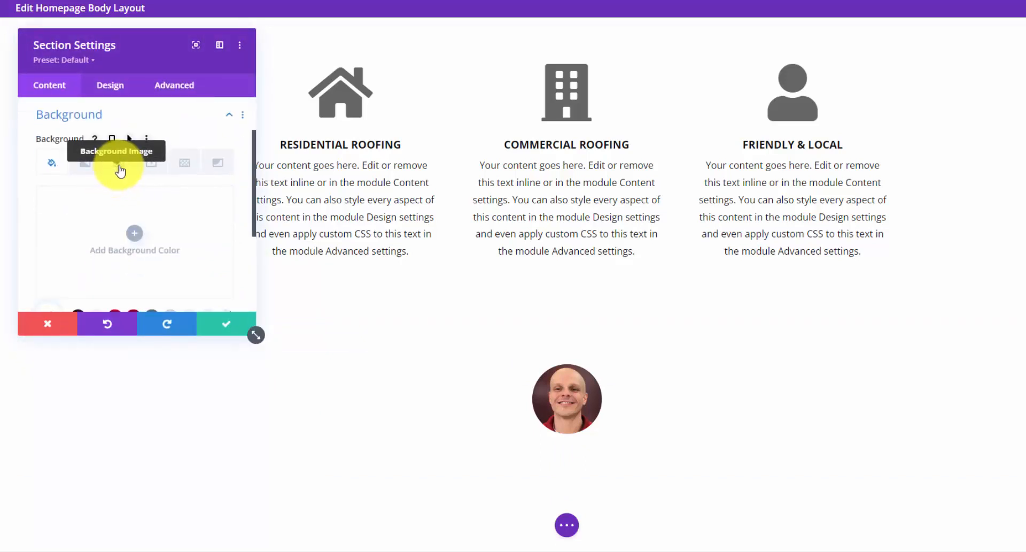
pyautogui.moveTo(110, 147)
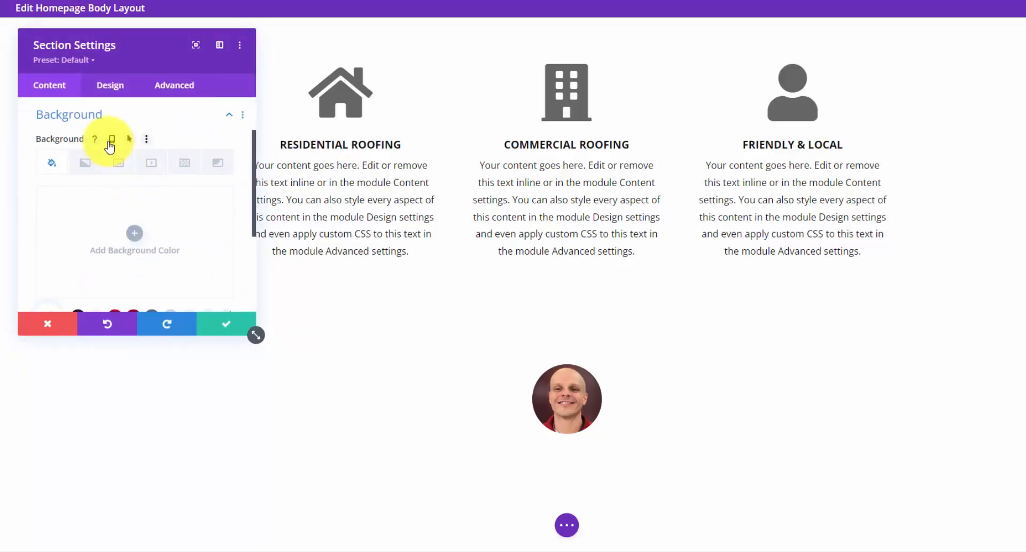
pyautogui.click(84, 162)
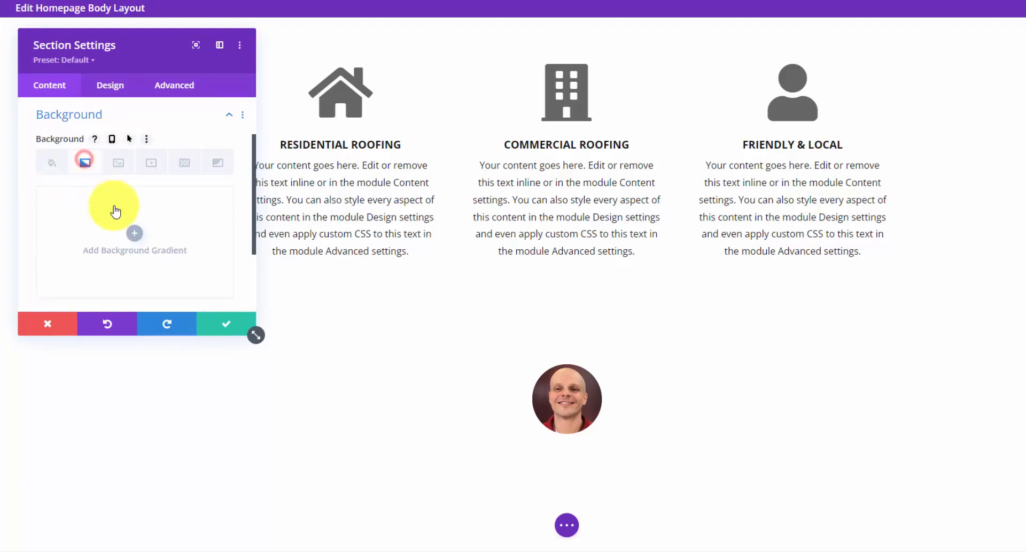
pyautogui.click(136, 229)
pyautogui.scroll(-5, 136, 230)
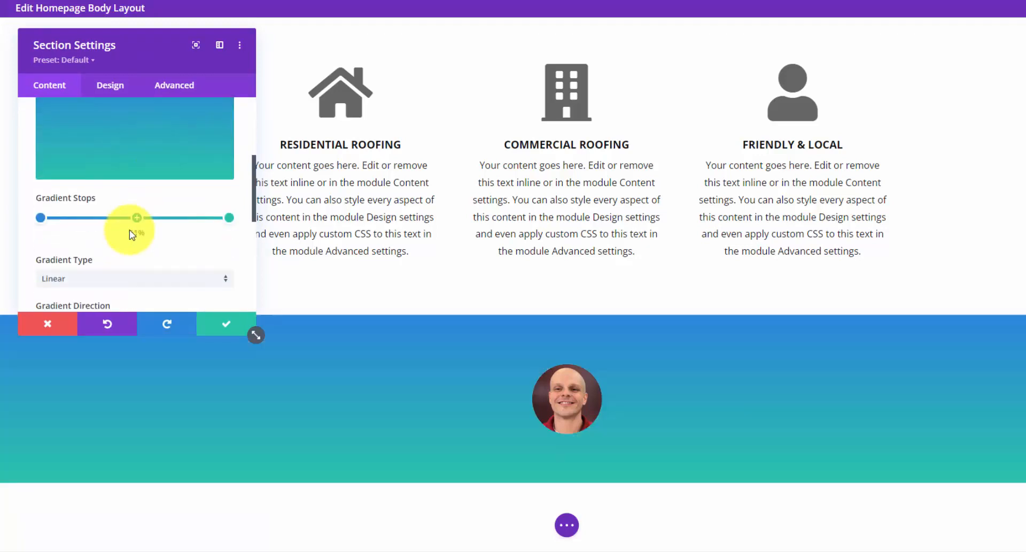
pyautogui.click(131, 163)
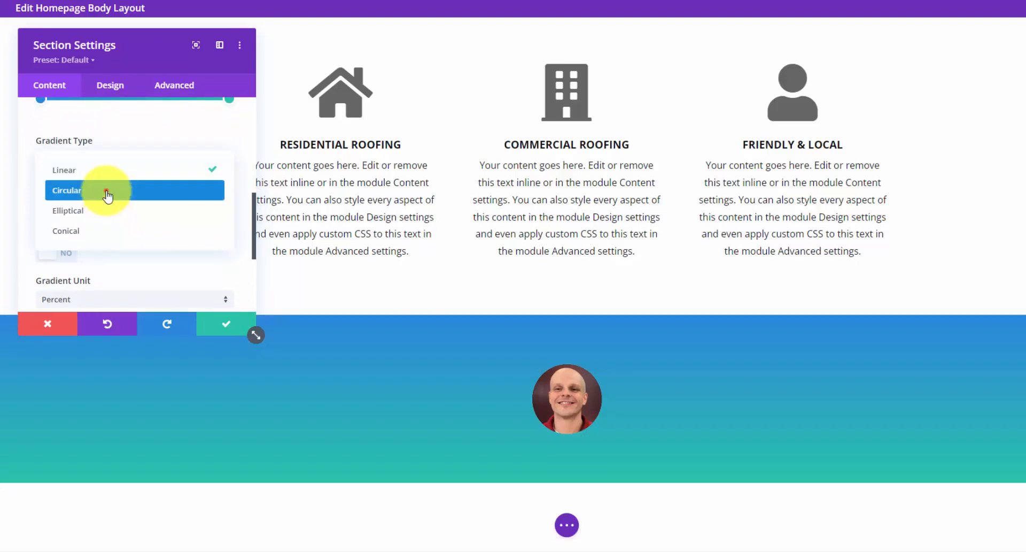
pyautogui.click(103, 190)
# - Set the gradient stops to light grey #dddddd in the centre and #bbbbbb outside, then save
pyautogui.scroll(2, 42, 221)
pyautogui.click(42, 218)
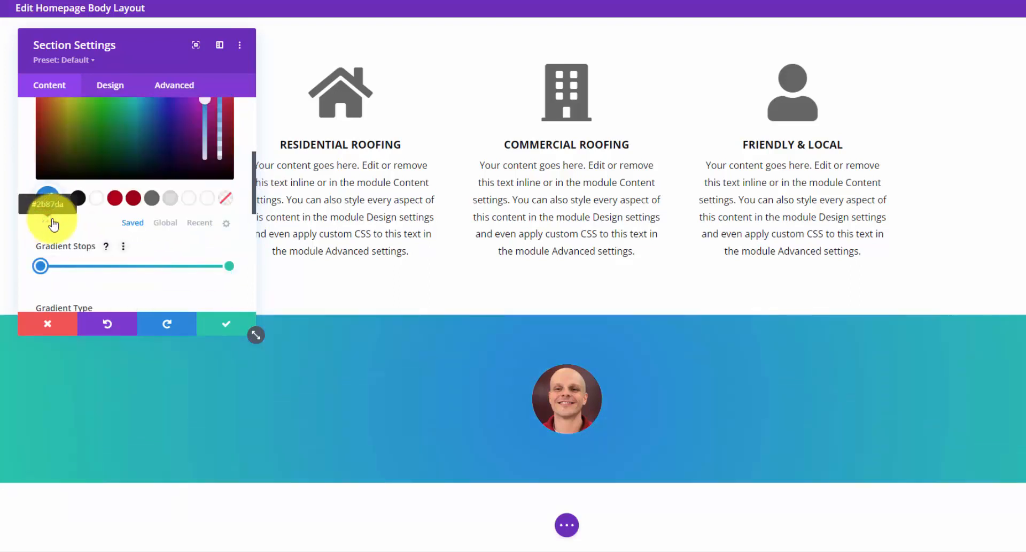
pyautogui.click(171, 202)
pyautogui.moveTo(229, 266); pyautogui.dragTo(228, 274)
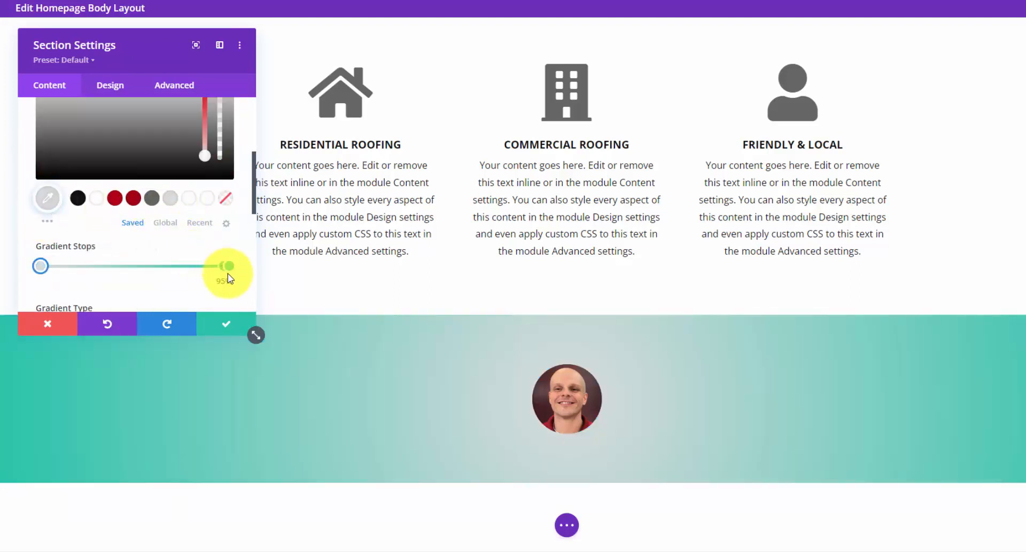
pyautogui.click(229, 266)
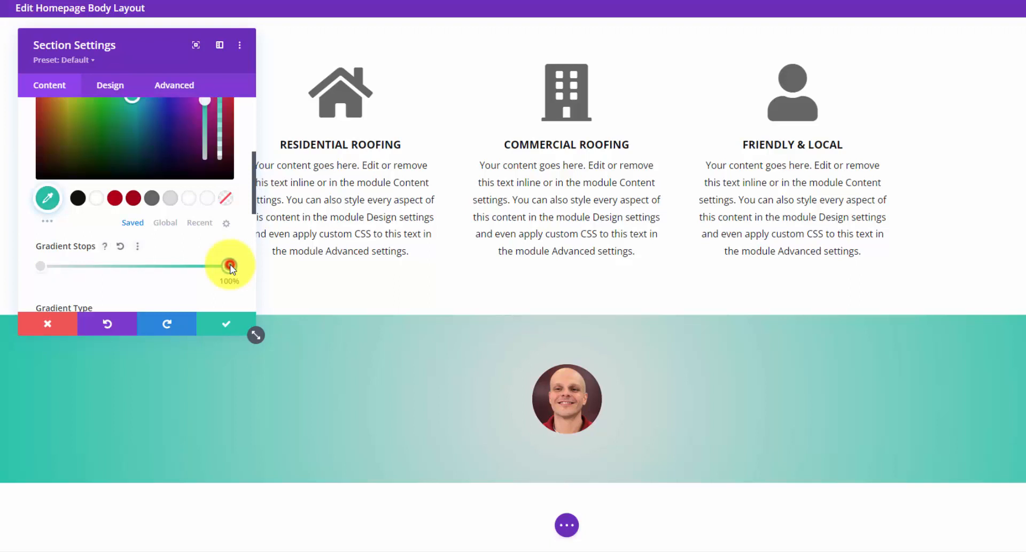
pyautogui.click(172, 199)
pyautogui.scroll(2, 69, 199)
pyautogui.click(69, 200)
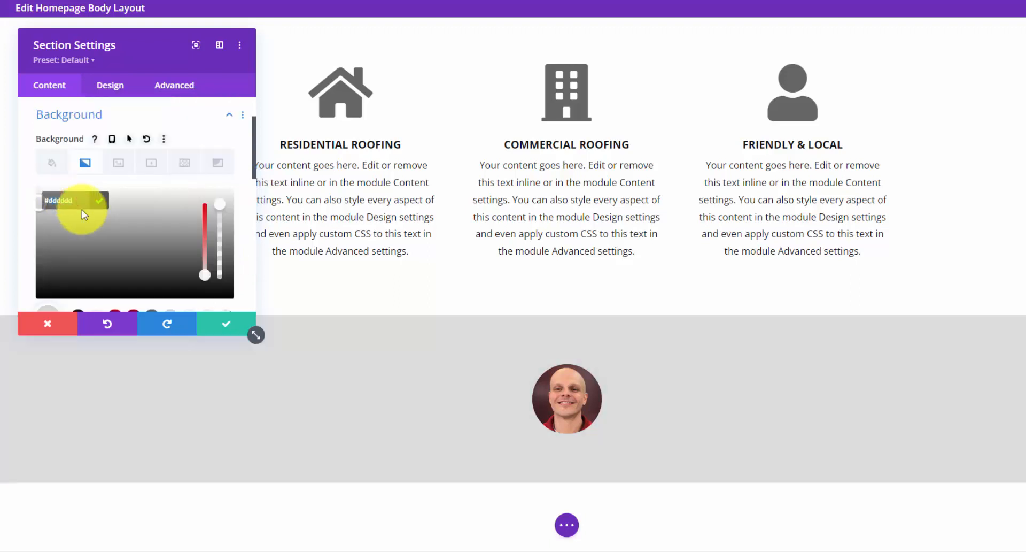
pyautogui.write('bbb')
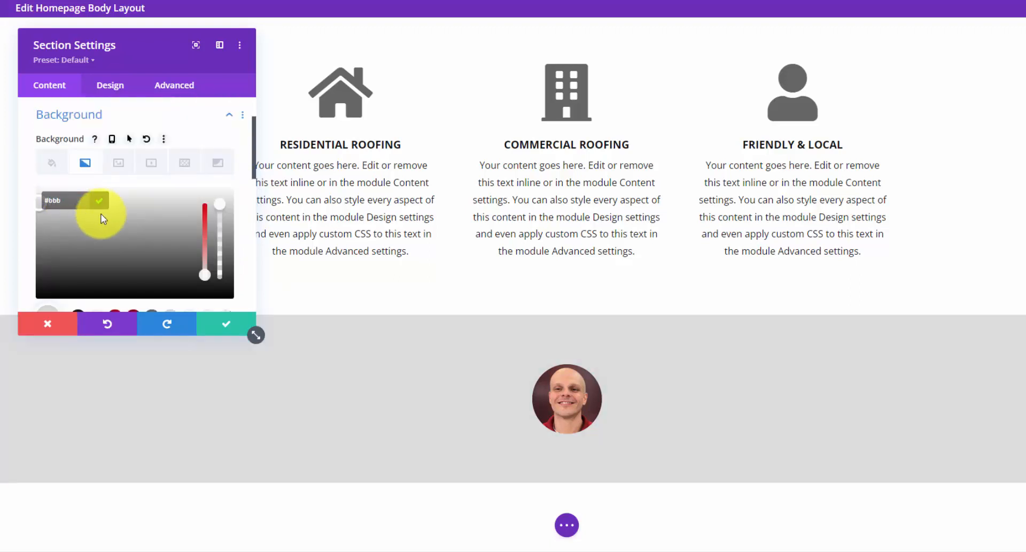
pyautogui.write('bbb')
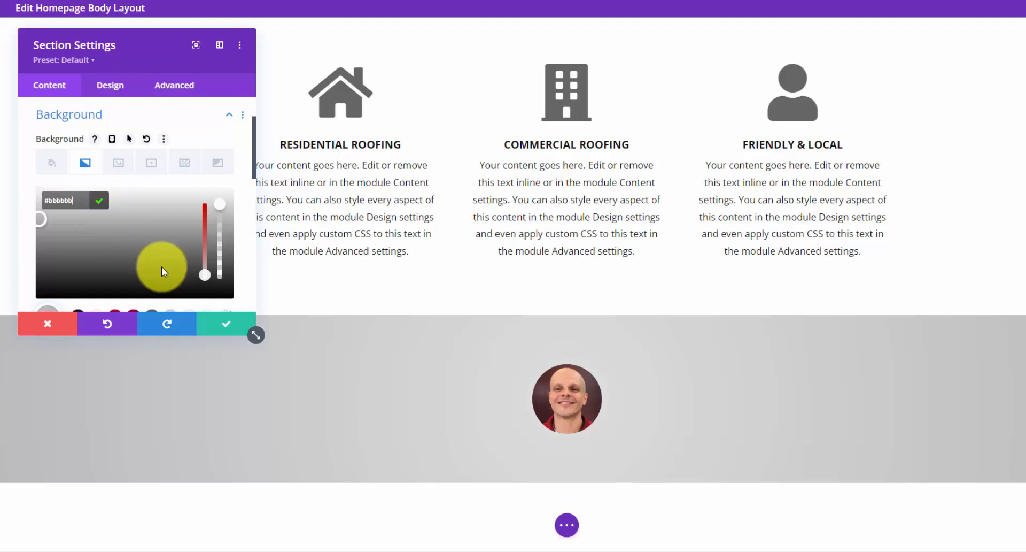
pyautogui.click(225, 329)
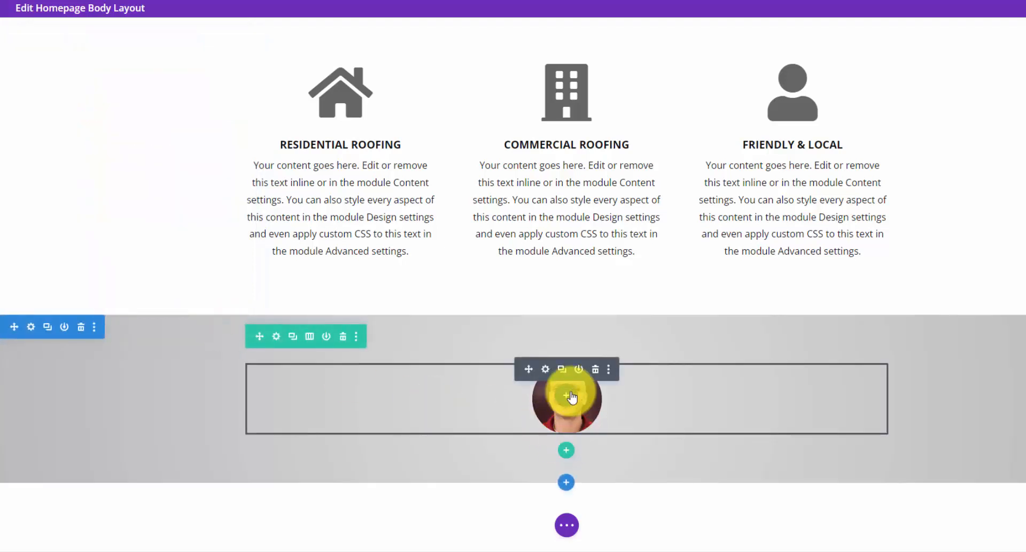
# - Add a text module under the portrait containing the quote 'We treat your home like ours!'
pyautogui.click(566, 396)
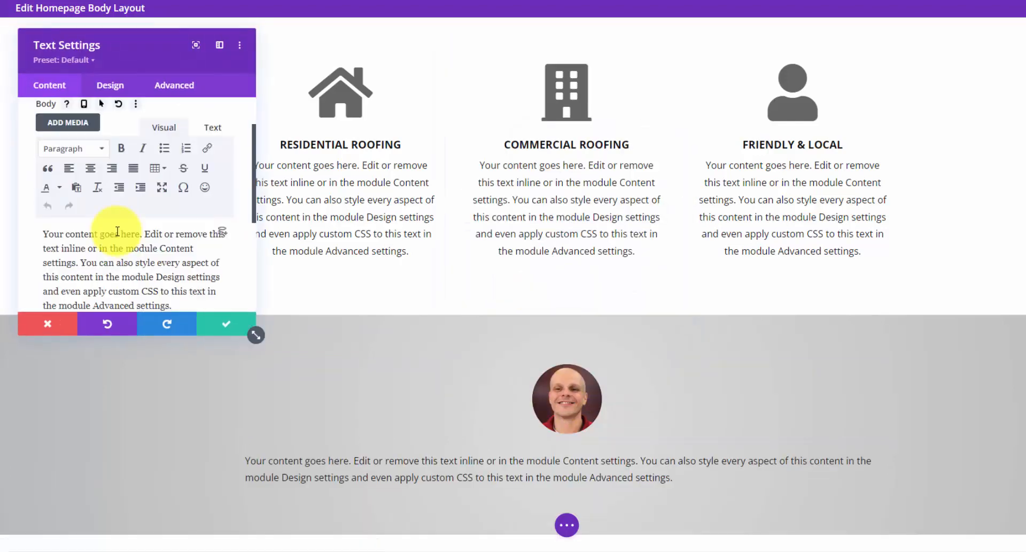
pyautogui.click(115, 236)
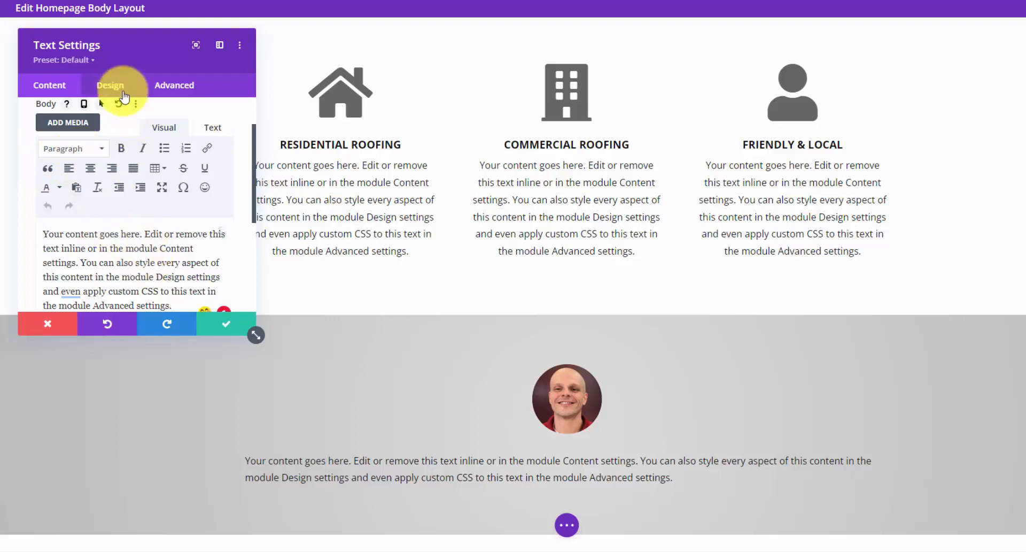
pyautogui.hotkey('ctrl', 'a')
pyautogui.write('"We treat your home like ours!"')
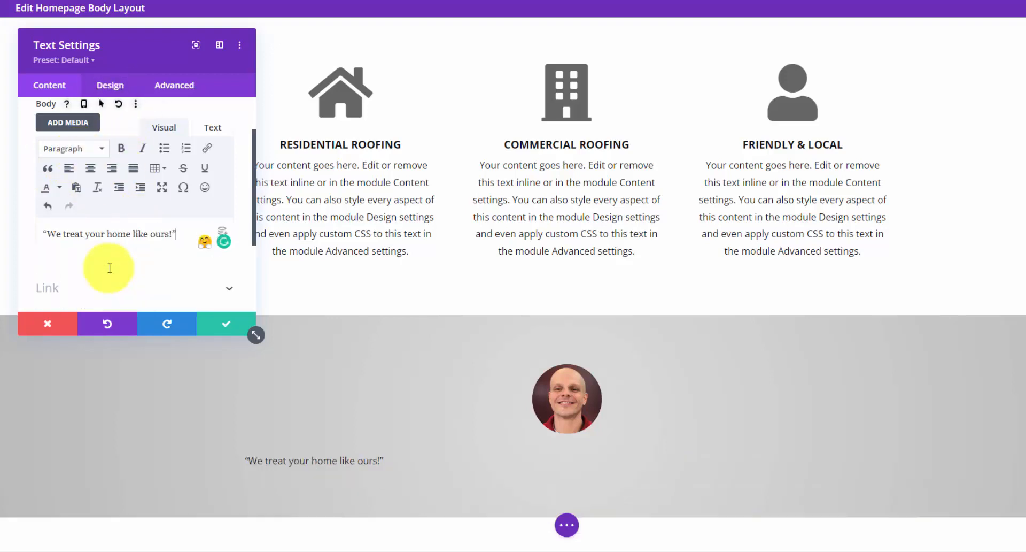
# - Make the quote text bold and centred
pyautogui.click(112, 87)
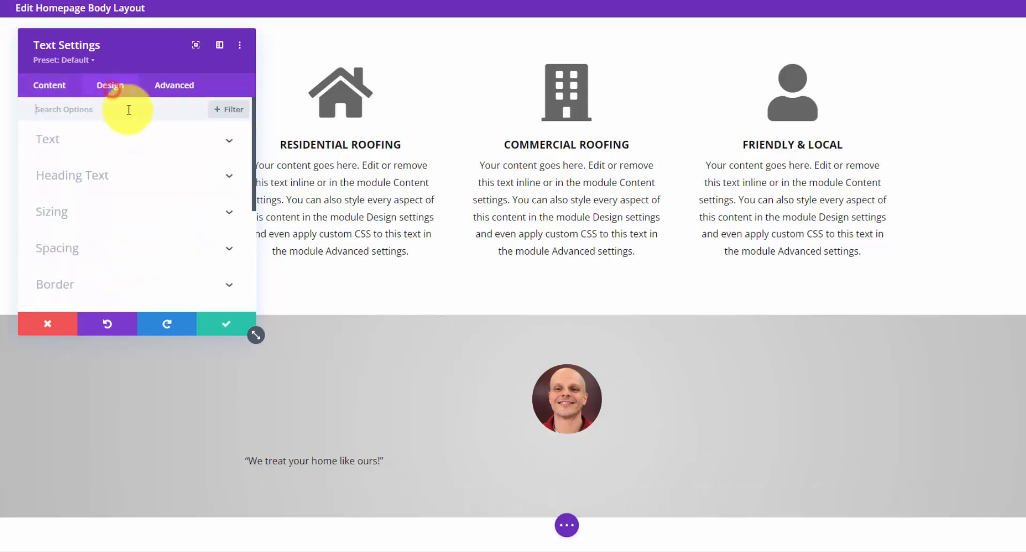
pyautogui.click(131, 140)
pyautogui.scroll(-3, 138, 185)
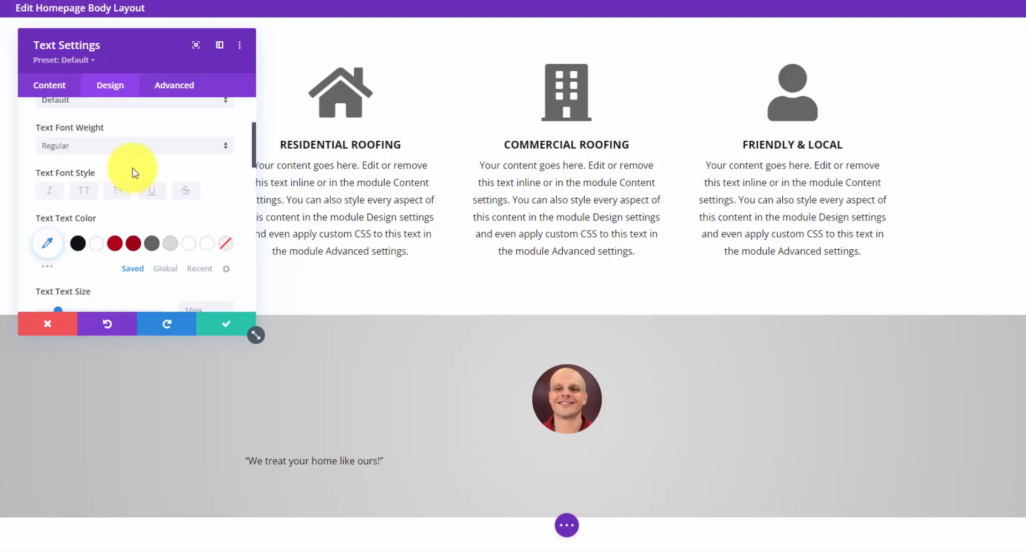
pyautogui.click(140, 145)
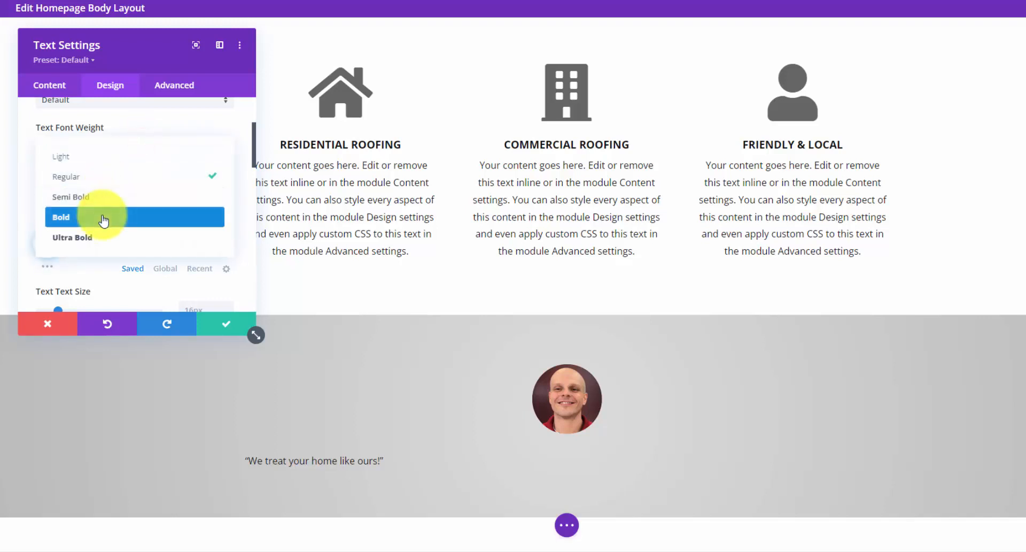
pyautogui.click(101, 217)
pyautogui.scroll(-5, 102, 206)
pyautogui.click(107, 160)
pyautogui.scroll(5, 107, 174)
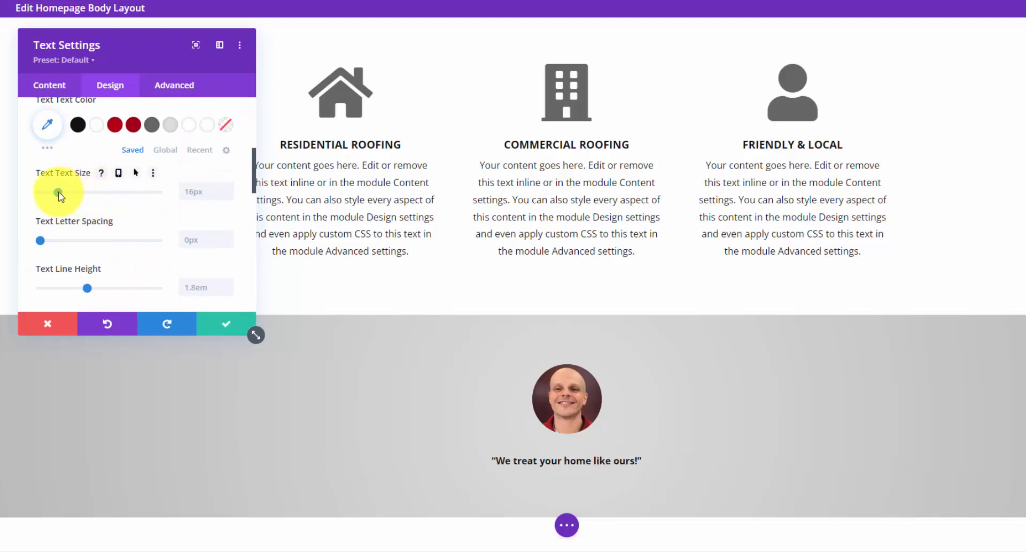
# - Enlarge the quote to about 36px, make it italic, and save
pyautogui.moveTo(60, 195); pyautogui.dragTo(84, 196)
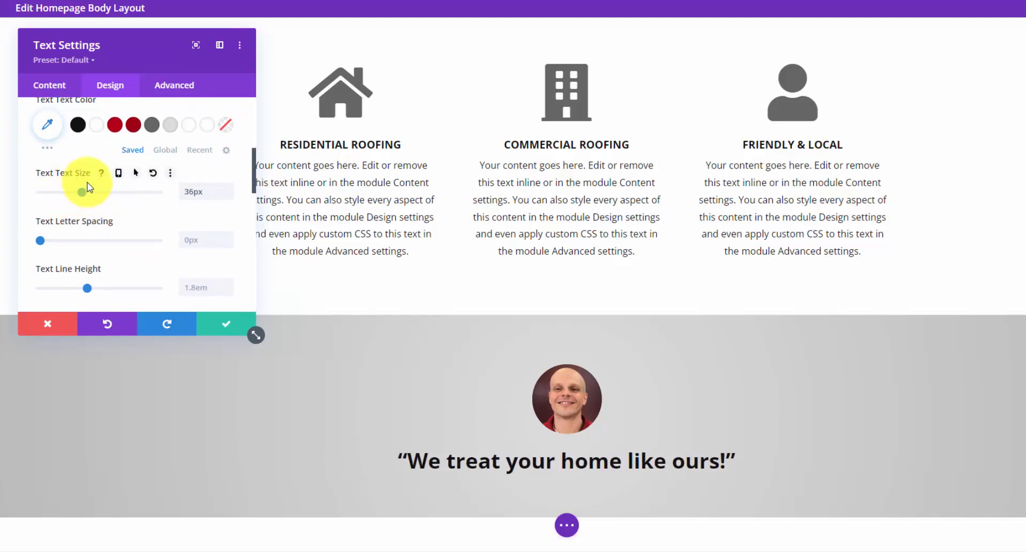
pyautogui.scroll(-1, 86, 184)
pyautogui.scroll(4, 74, 190)
pyautogui.click(60, 194)
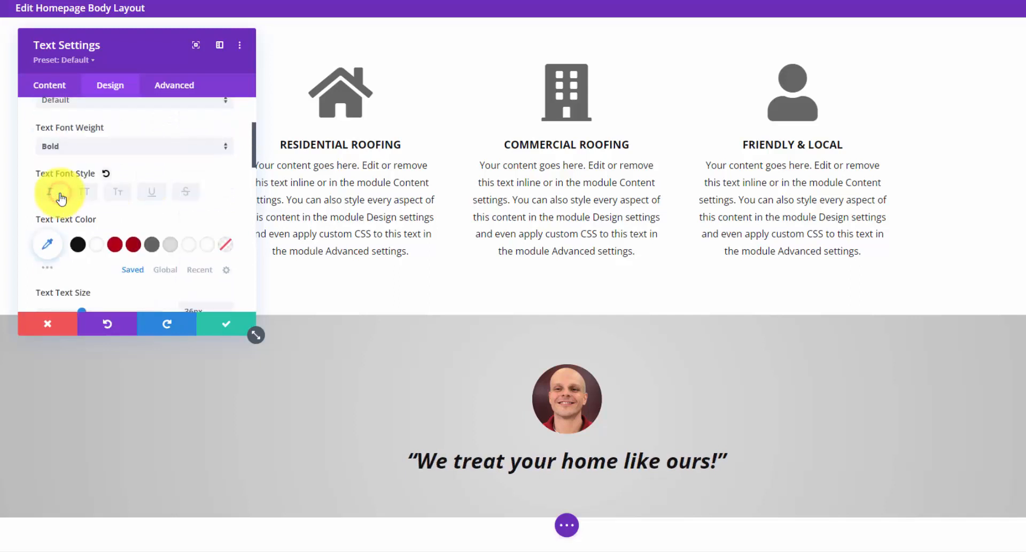
pyautogui.click(227, 326)
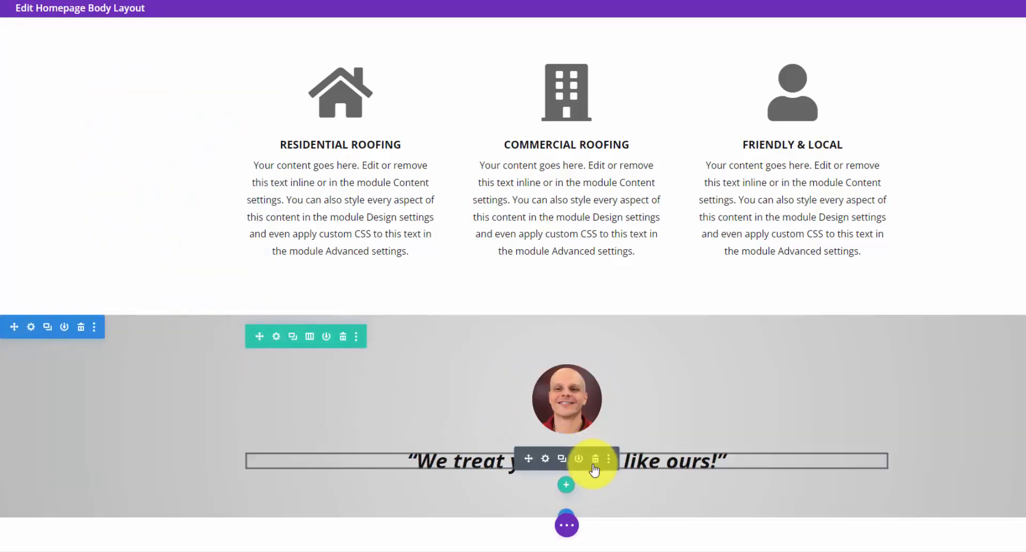
# - Add a centred Text module for the 'Owner of Ray's Roofing, LLC' caption
pyautogui.click(566, 396)
pyautogui.write('t')
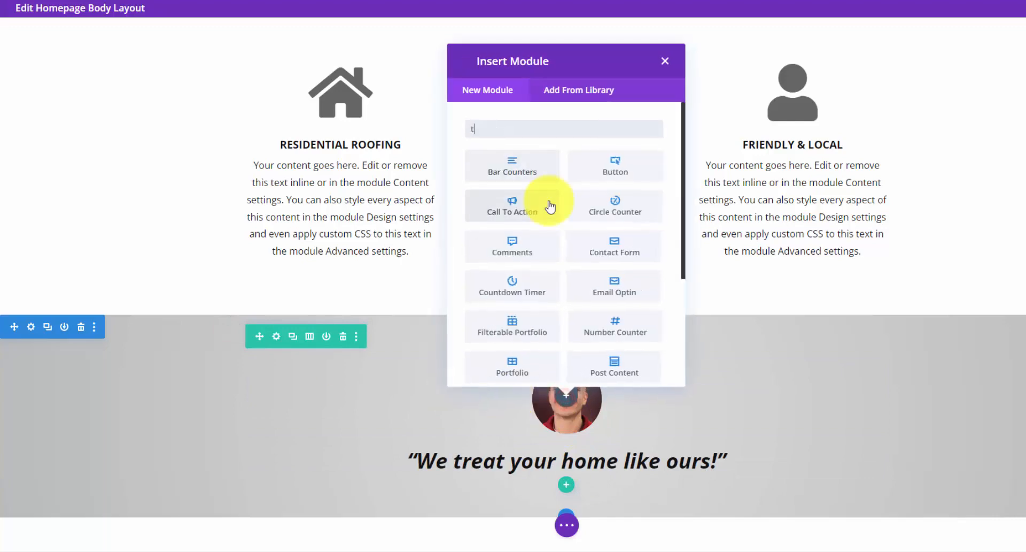
pyautogui.write('e')
pyautogui.click(514, 285)
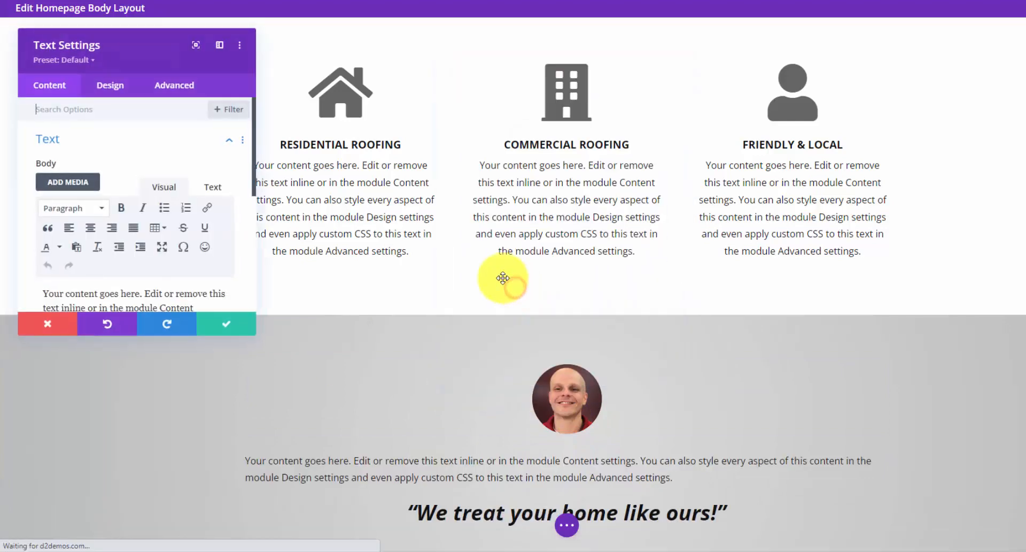
pyautogui.click(105, 90)
pyautogui.click(126, 140)
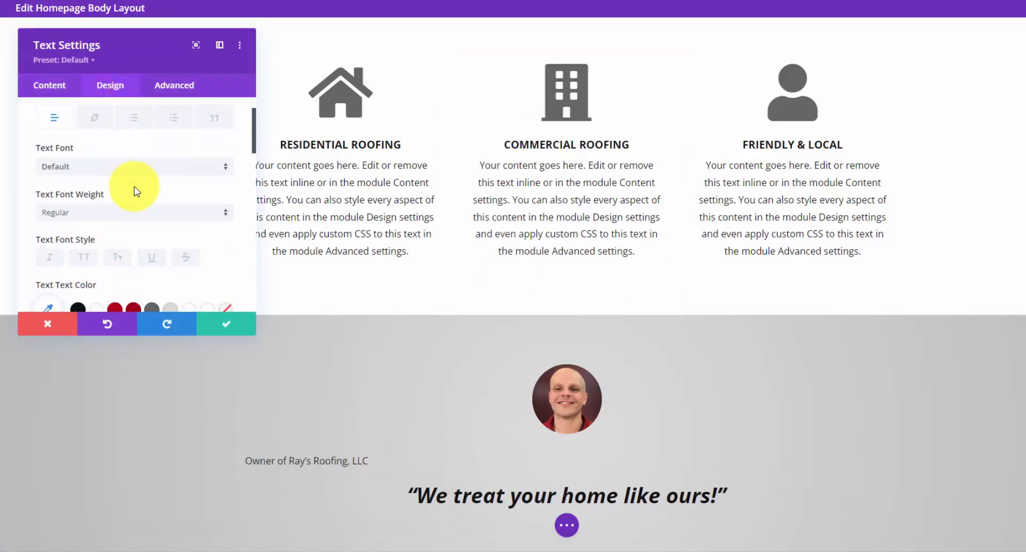
pyautogui.scroll(-5, 136, 191)
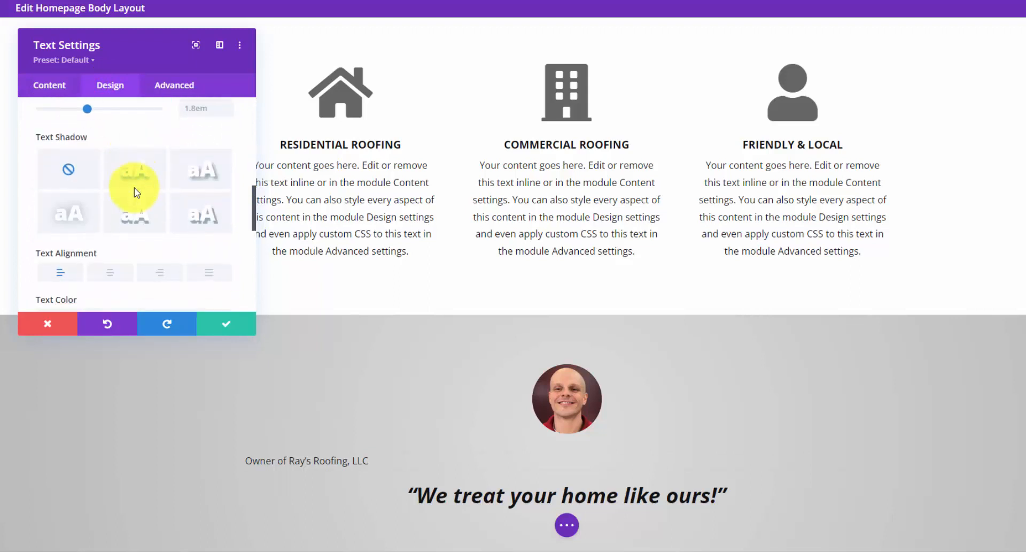
pyautogui.scroll(-3, 137, 191)
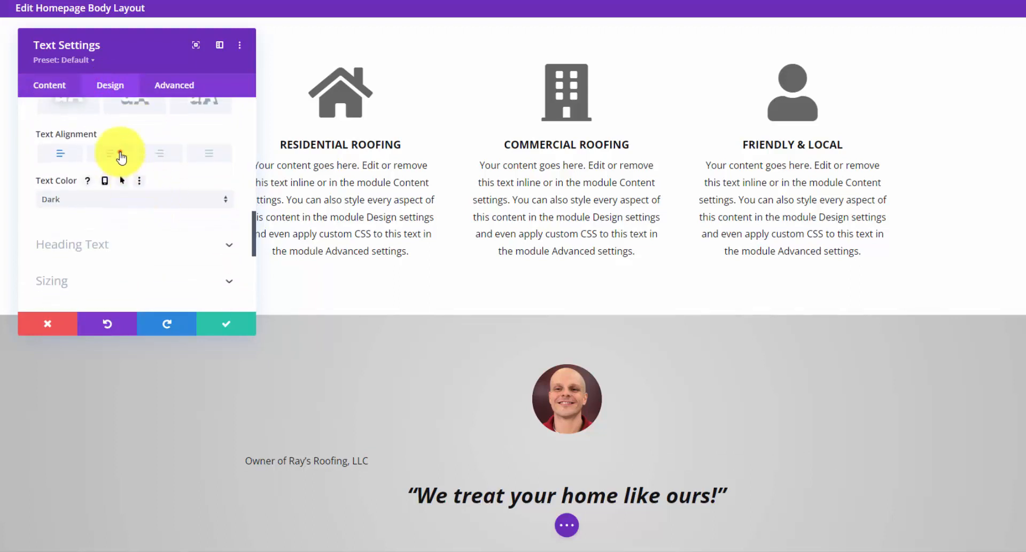
pyautogui.click(120, 155)
pyautogui.scroll(5, 131, 171)
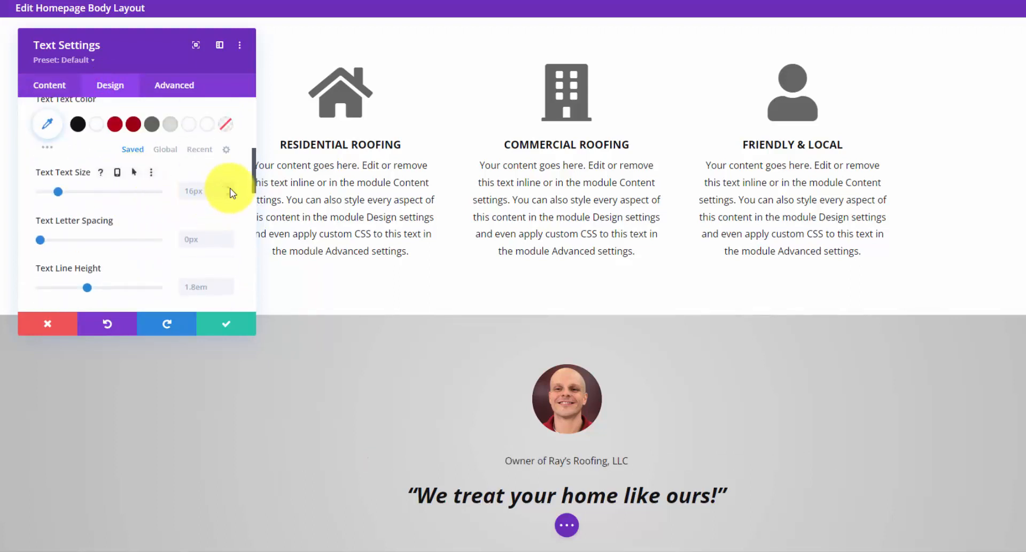
pyautogui.click(232, 327)
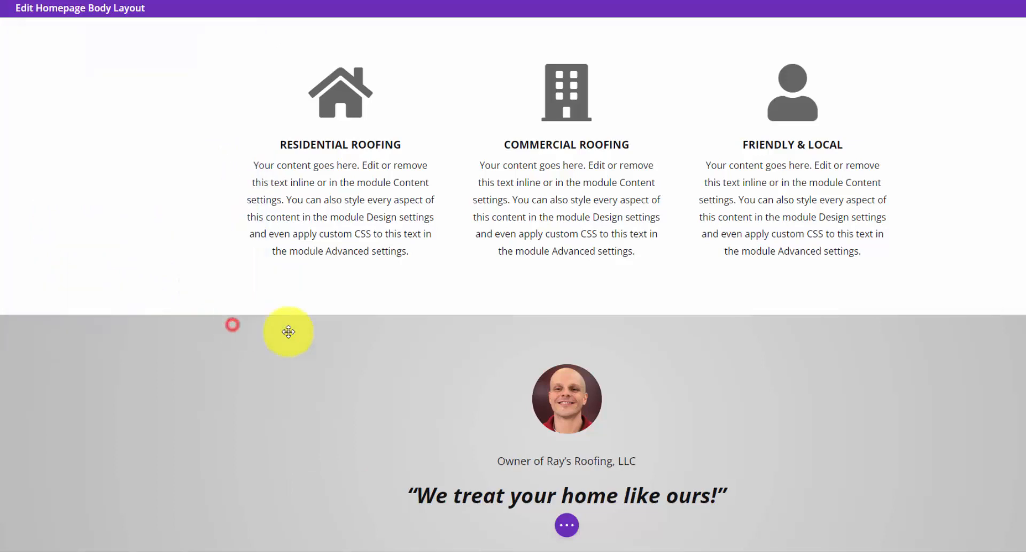
# - Move the caption directly below the testimonial quote
pyautogui.scroll(-2, 509, 337)
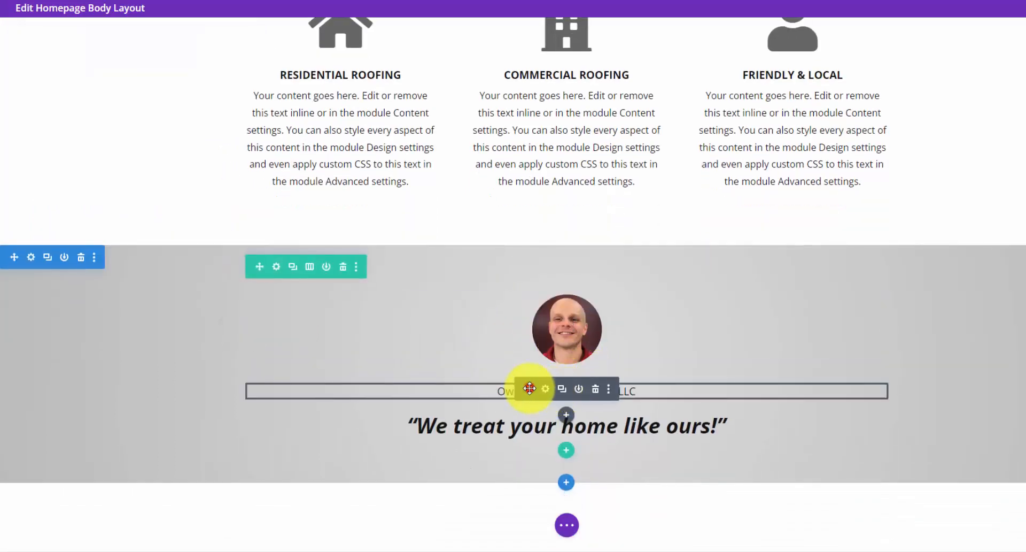
pyautogui.moveTo(529, 389); pyautogui.dragTo(525, 426)
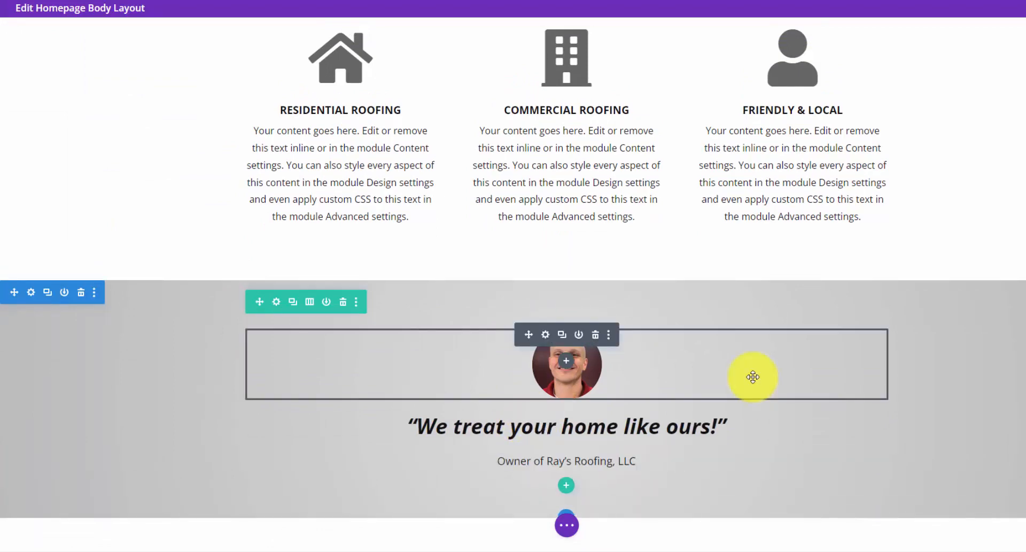
pyautogui.scroll(-1, 754, 377)
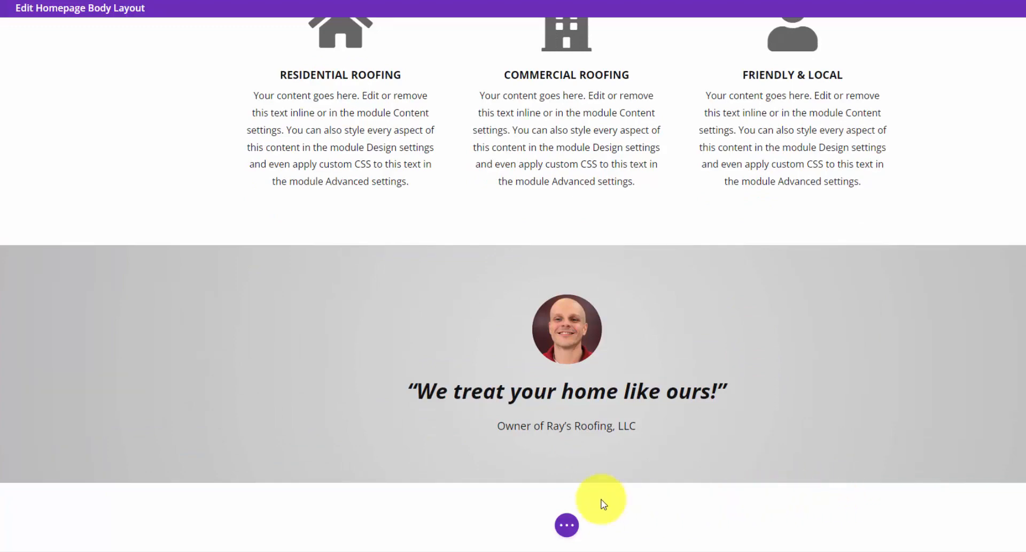
# - Add a regular section below the testimonial with an empty two-equal-column row, adding no module
pyautogui.click(564, 479)
pyautogui.click(493, 439)
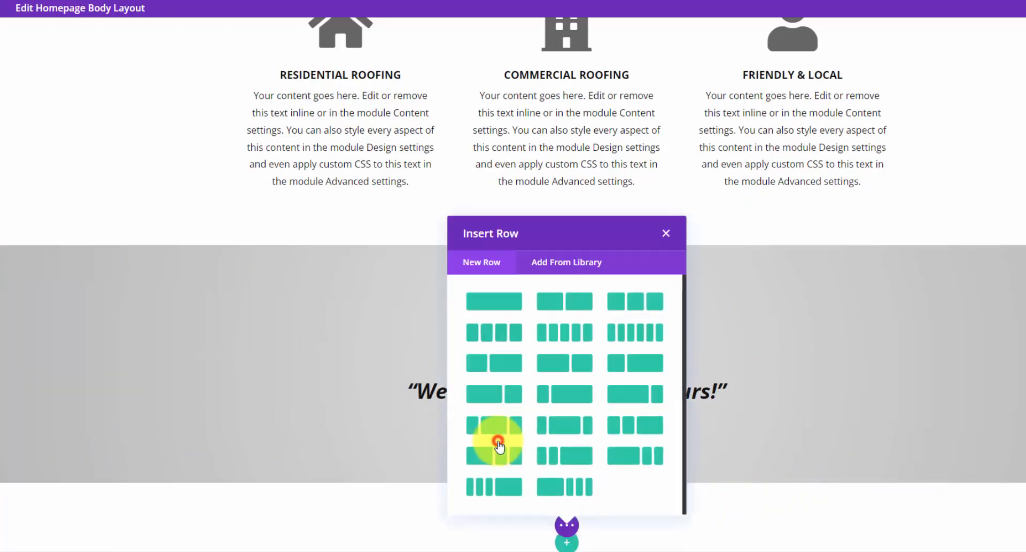
pyautogui.click(573, 304)
pyautogui.scroll(-3, 589, 331)
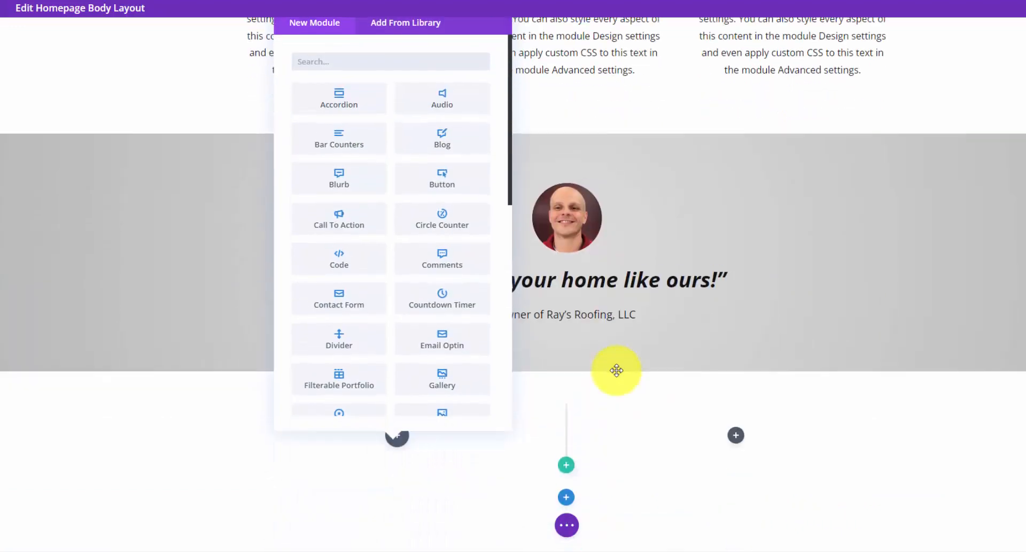
pyautogui.scroll(1, 597, 353)
pyautogui.scroll(-1, 554, 235)
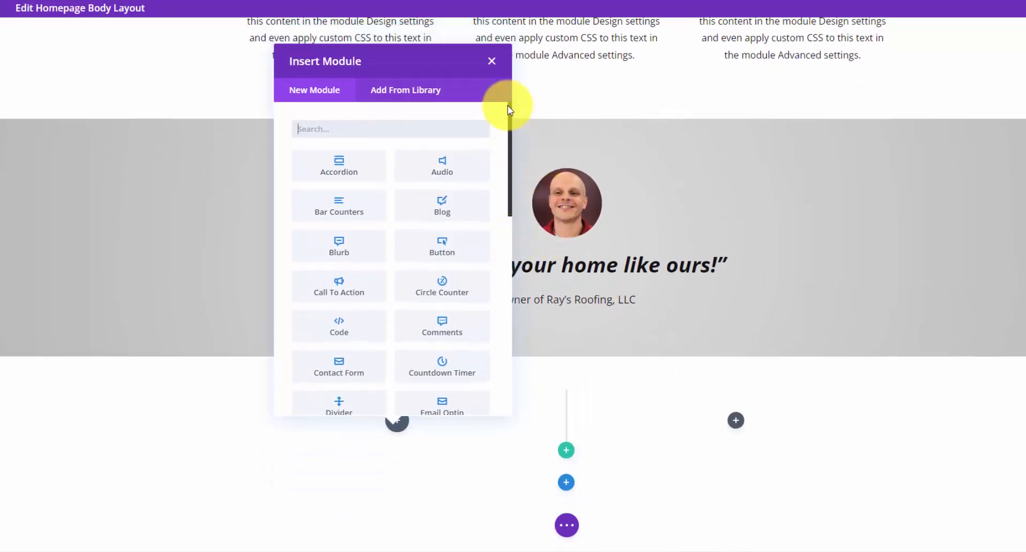
pyautogui.click(492, 63)
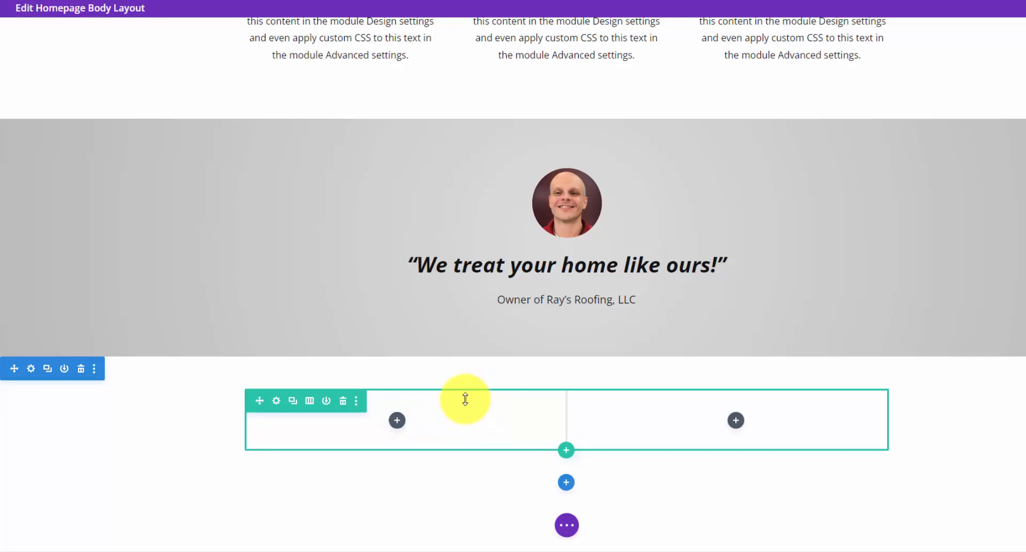
# - Set the left column's background image to the dusk house photo
pyautogui.click(275, 401)
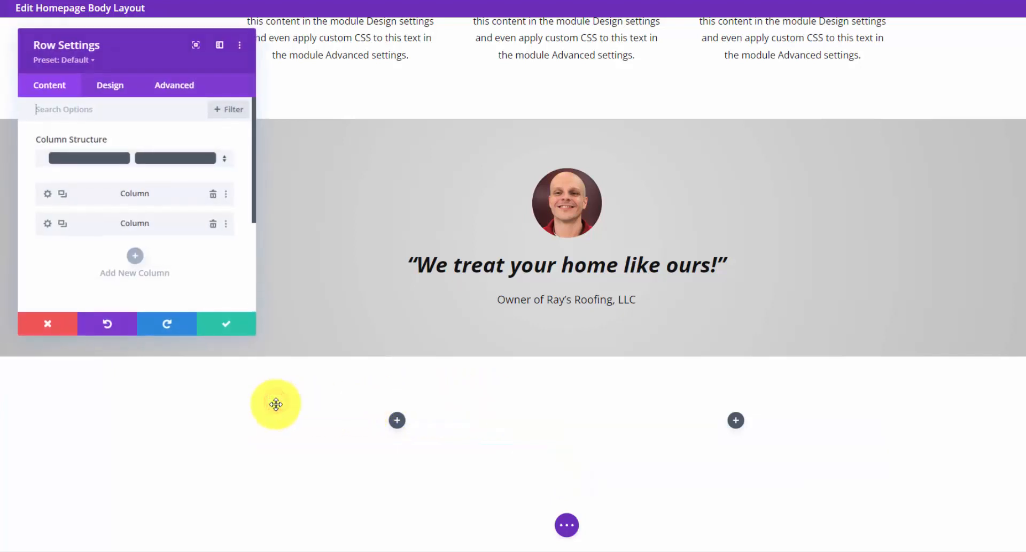
pyautogui.click(47, 196)
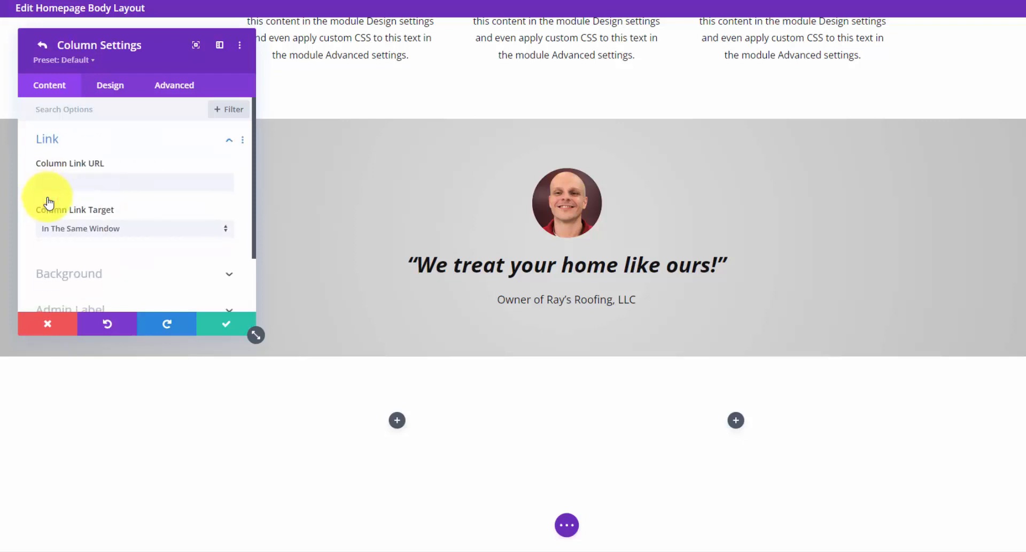
pyautogui.scroll(-2, 97, 201)
pyautogui.click(178, 203)
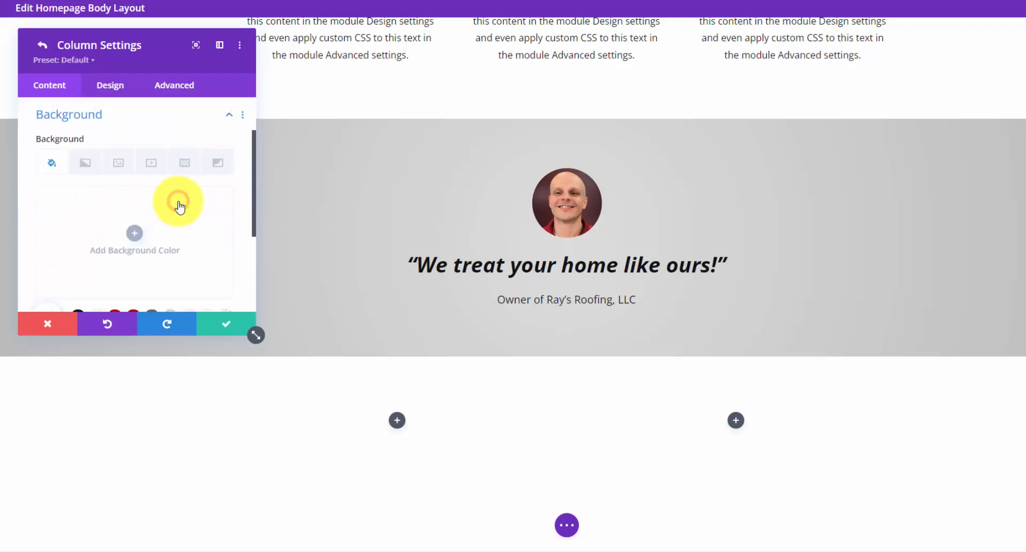
pyautogui.click(114, 168)
pyautogui.click(142, 235)
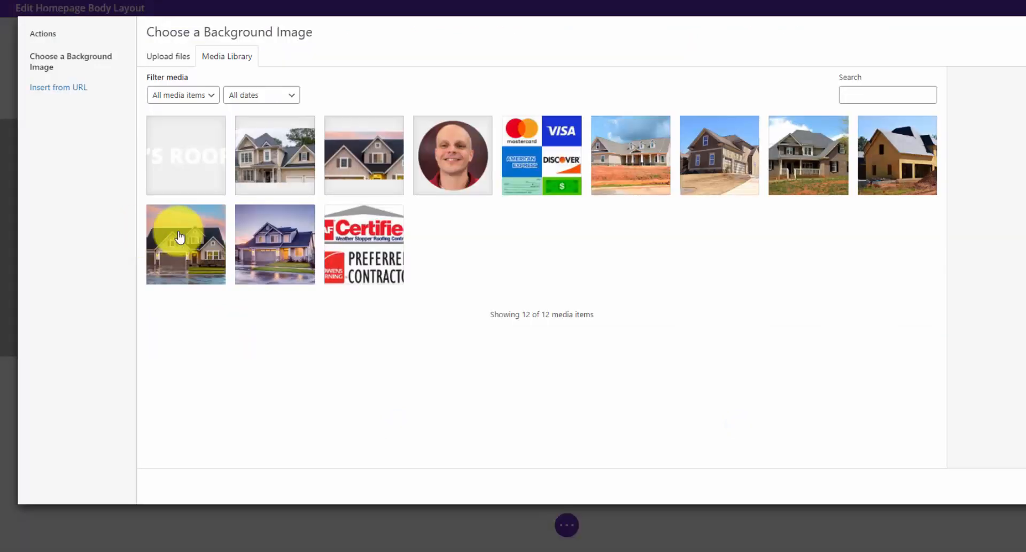
pyautogui.click(283, 248)
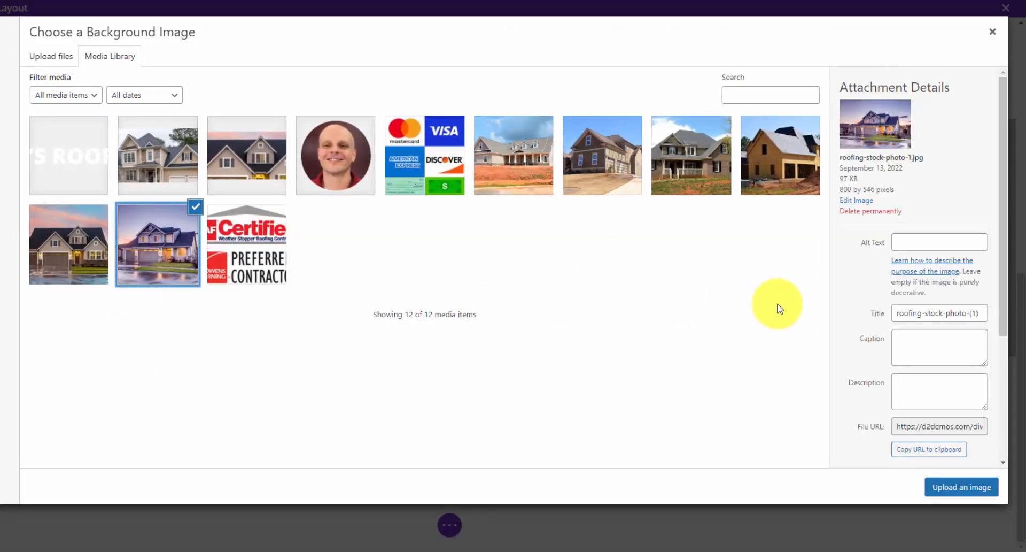
pyautogui.click(988, 488)
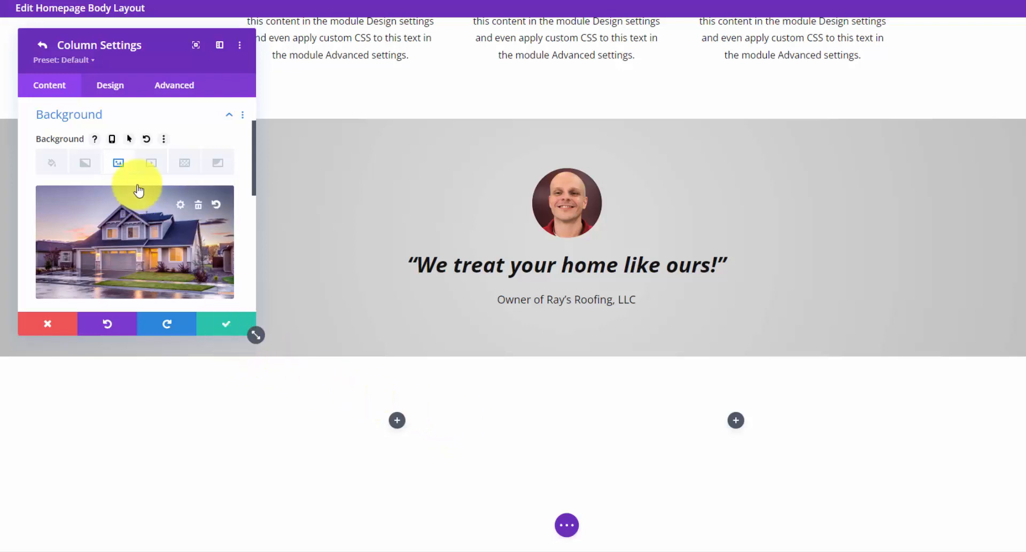
# - Give the left column 450px top padding and save the column and row settings
pyautogui.click(114, 91)
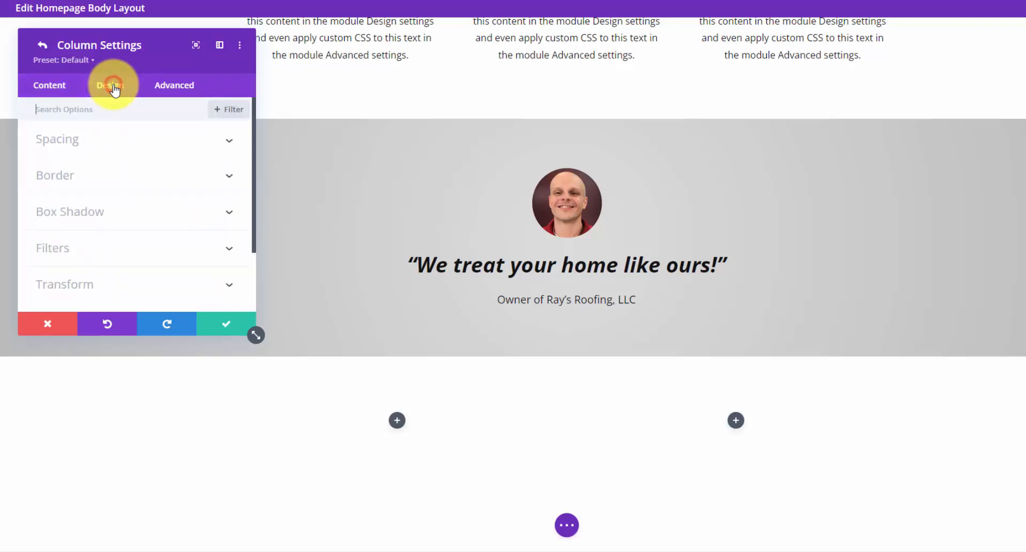
pyautogui.click(155, 141)
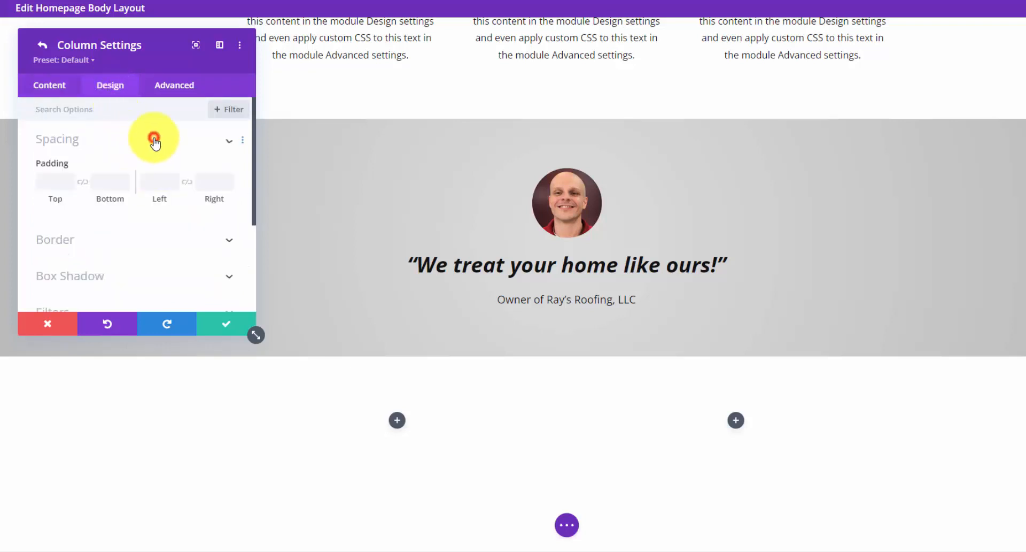
pyautogui.click(54, 182)
pyautogui.write('45')
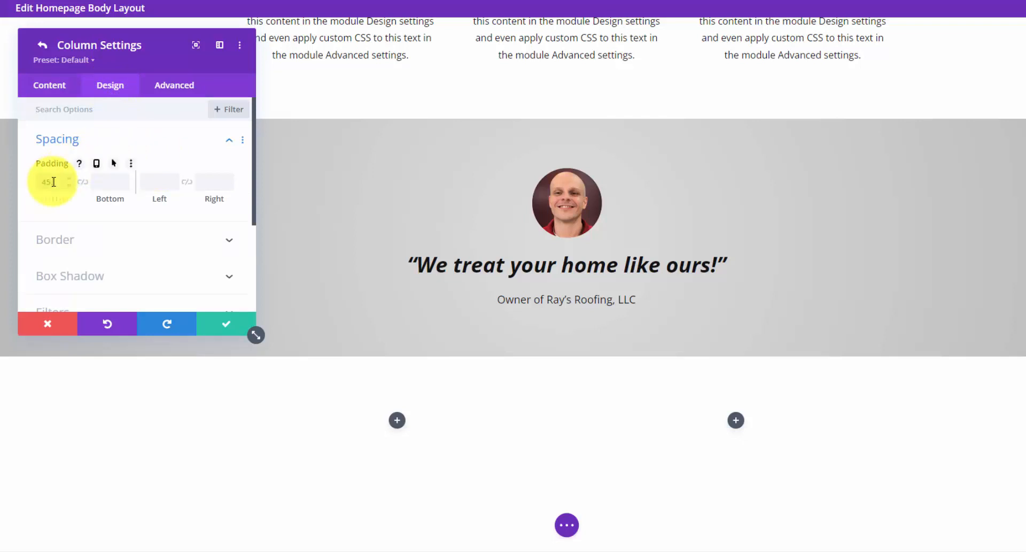
pyautogui.write('0')
pyautogui.scroll(-3, 695, 255)
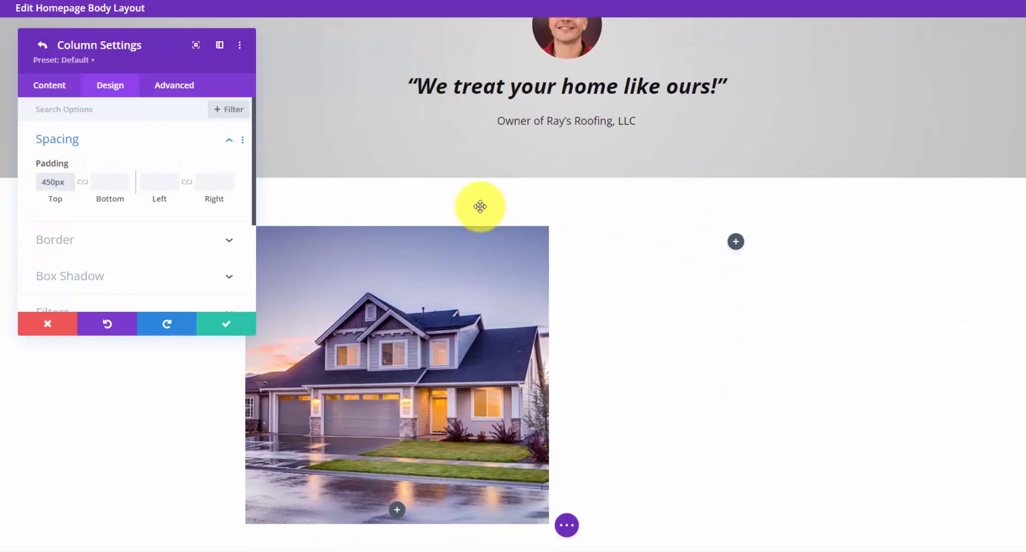
pyautogui.click(216, 335)
pyautogui.click(249, 323)
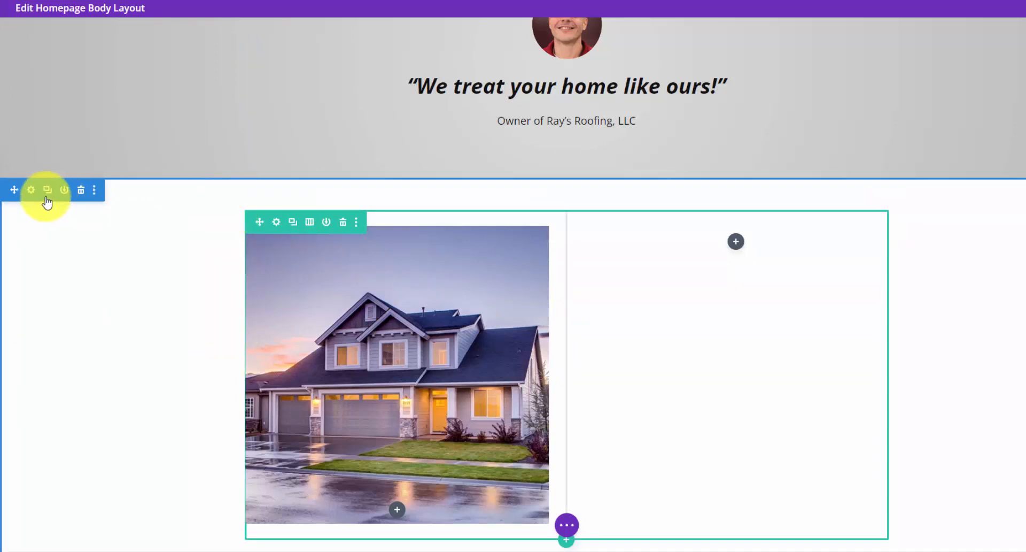
# - Check the new section's spacing options and save the section settings
pyautogui.click(31, 190)
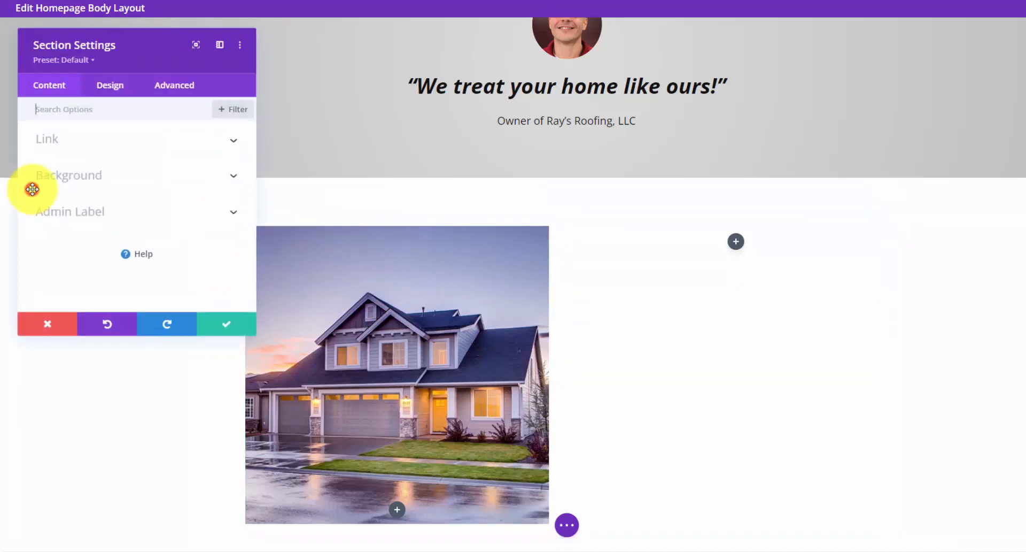
pyautogui.click(109, 90)
pyautogui.click(114, 244)
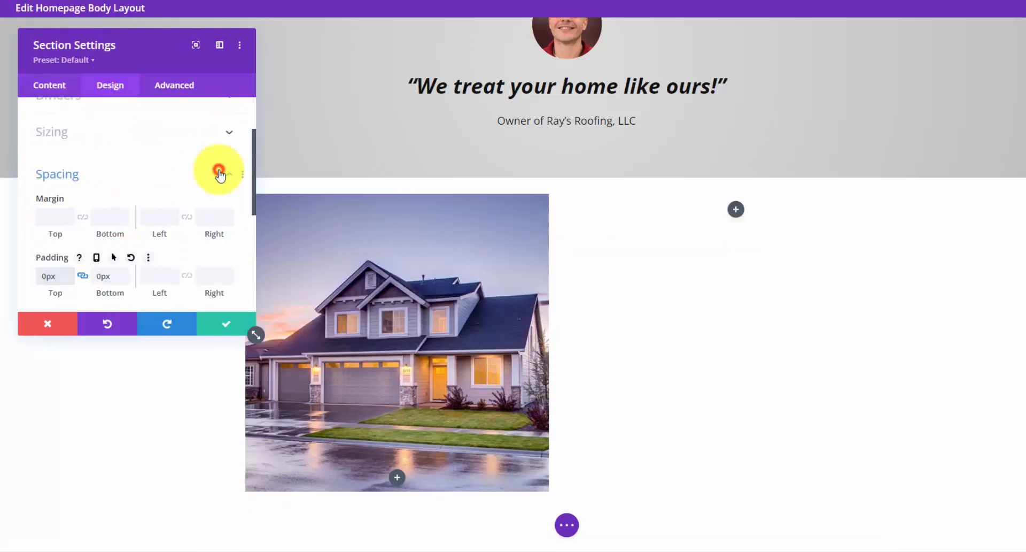
pyautogui.click(219, 173)
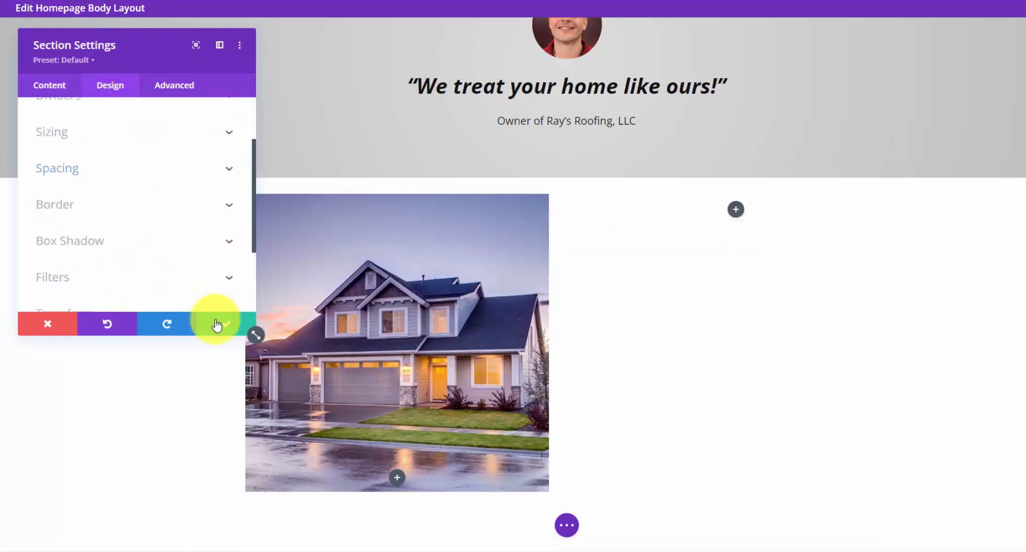
pyautogui.click(215, 323)
# - Stretch the row to 100% width, save, and begin adding a module to the right column
pyautogui.click(278, 191)
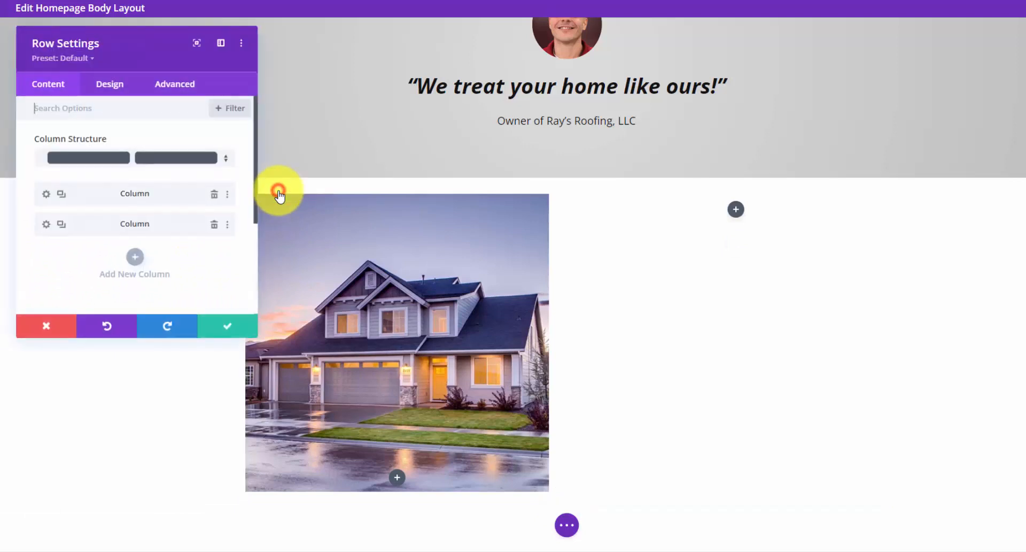
pyautogui.click(117, 89)
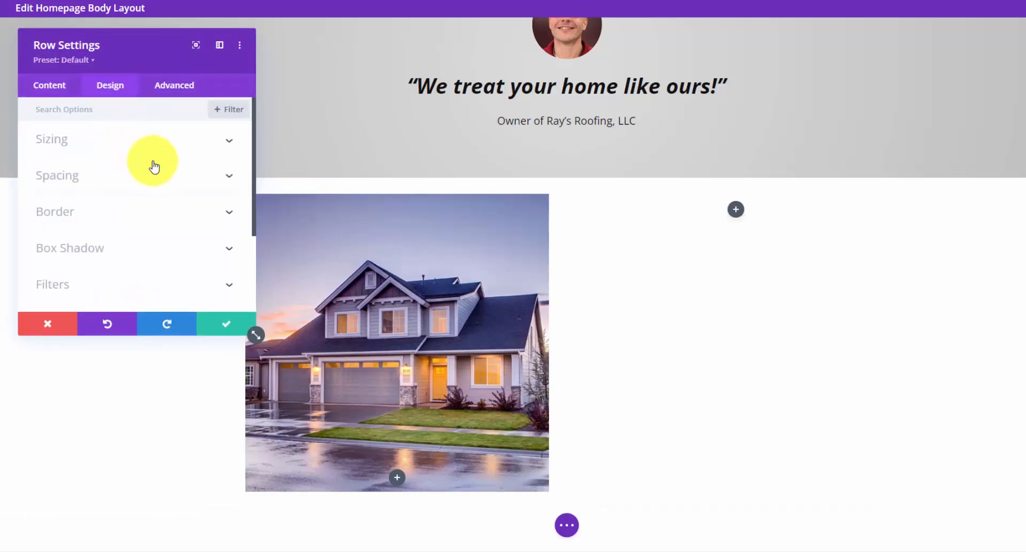
pyautogui.click(211, 141)
pyautogui.scroll(-1, 170, 193)
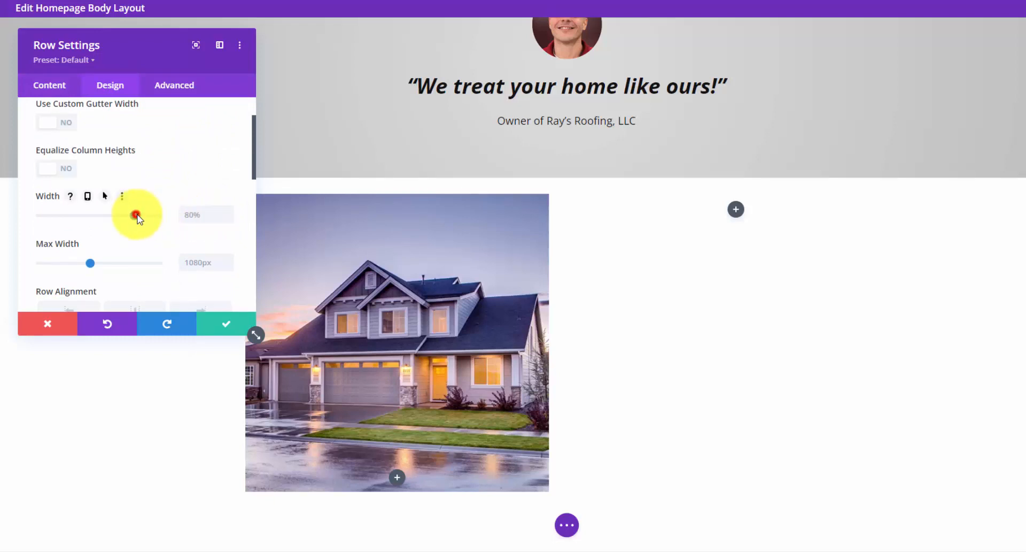
pyautogui.moveTo(145, 216); pyautogui.dragTo(183, 213)
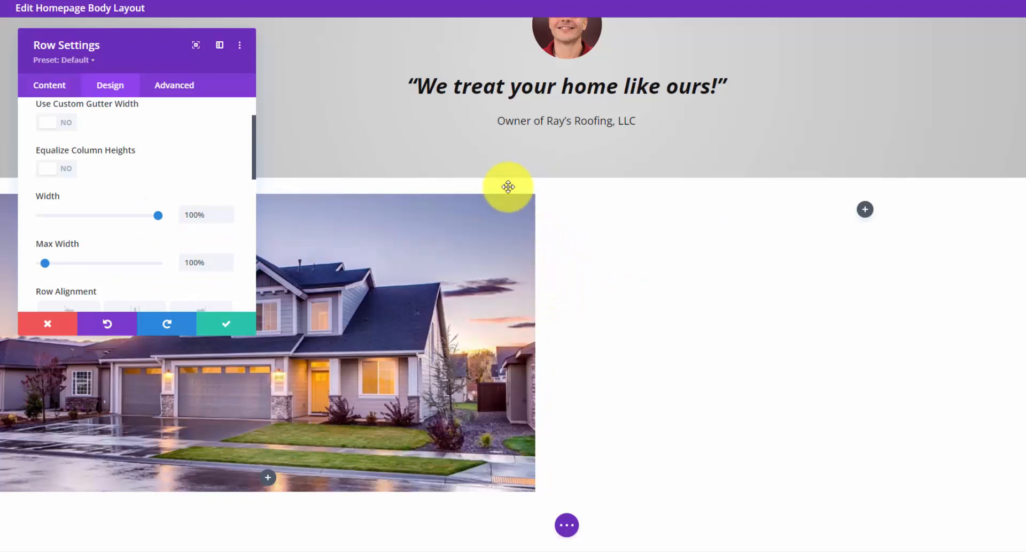
pyautogui.scroll(-2, 183, 207)
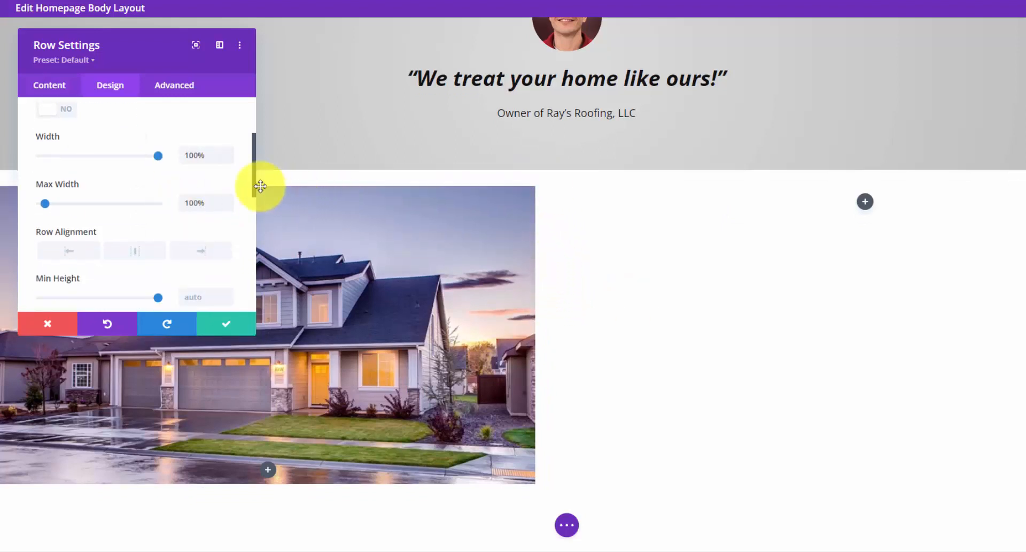
pyautogui.scroll(3, 127, 200)
pyautogui.click(172, 140)
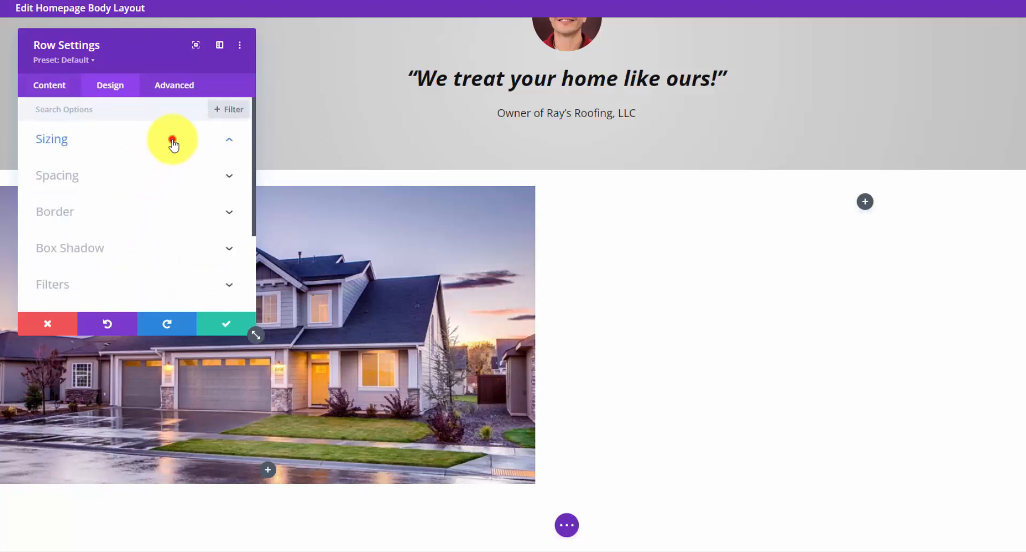
pyautogui.click(91, 186)
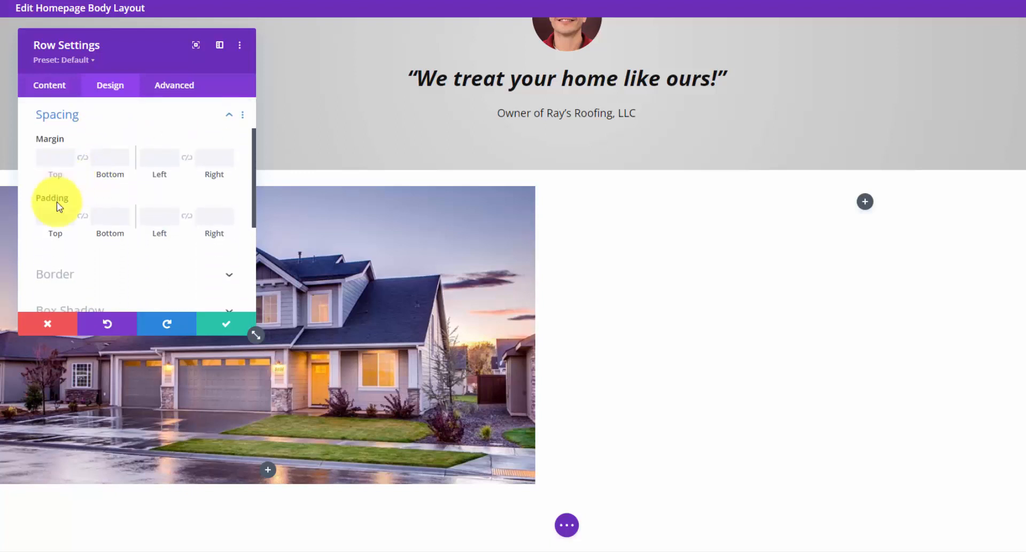
pyautogui.click(54, 213)
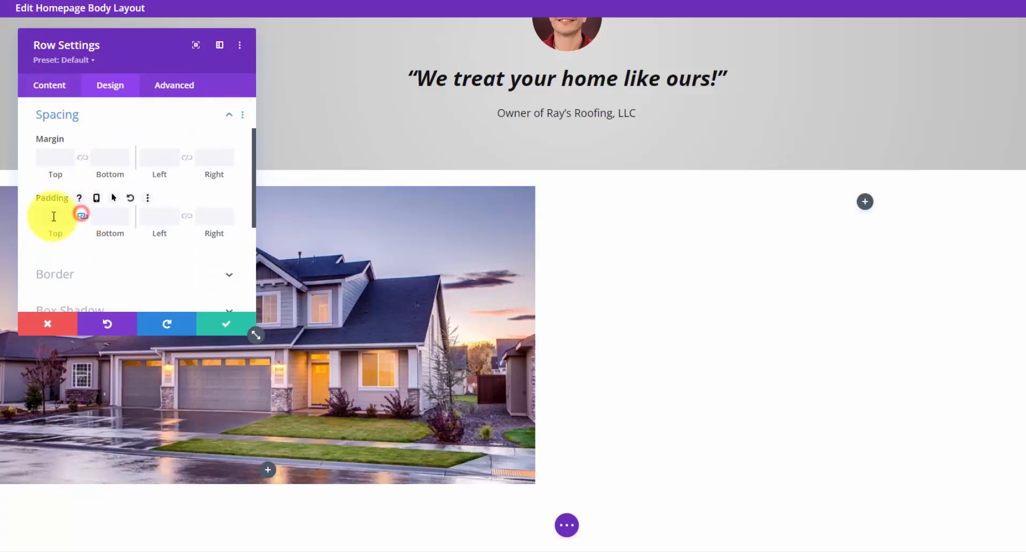
pyautogui.click(227, 322)
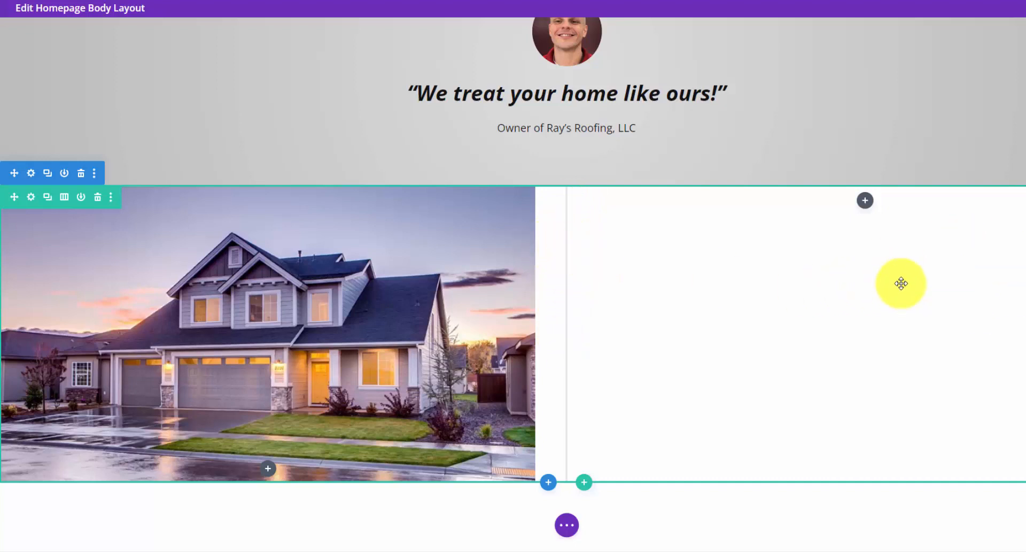
pyautogui.click(866, 202)
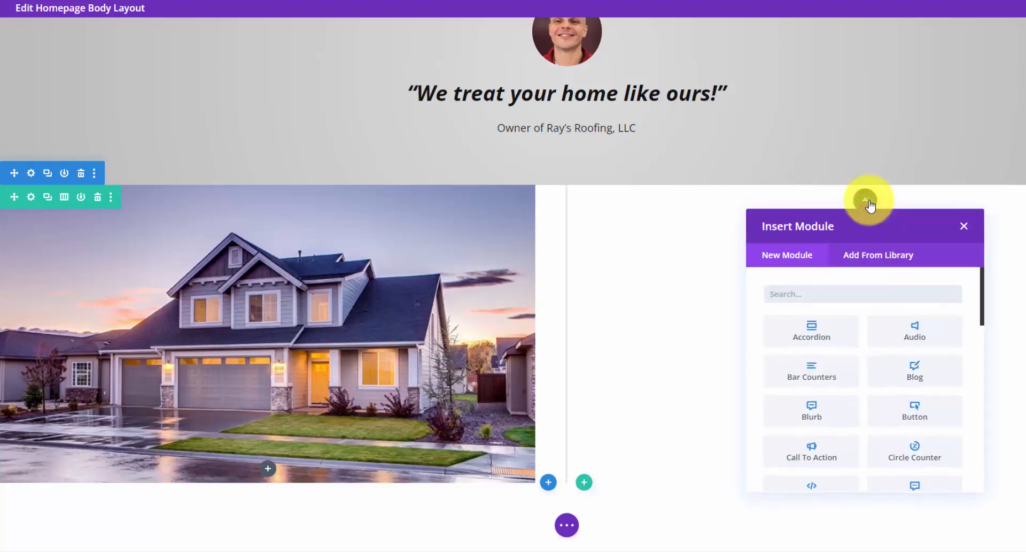
# - Add a hammer Icon module with the Small Icon Bounce preset to the right column
pyautogui.write('ico')
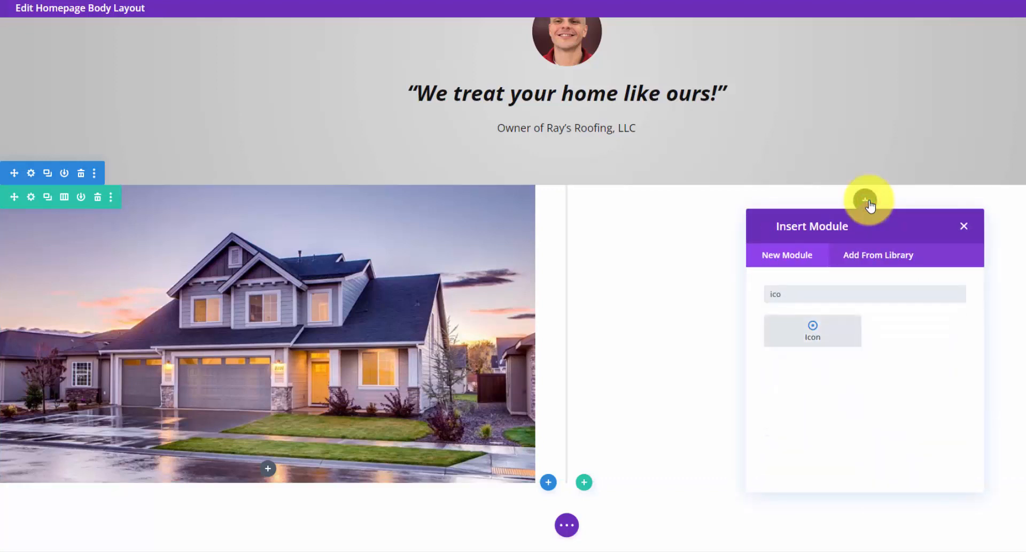
pyautogui.click(843, 325)
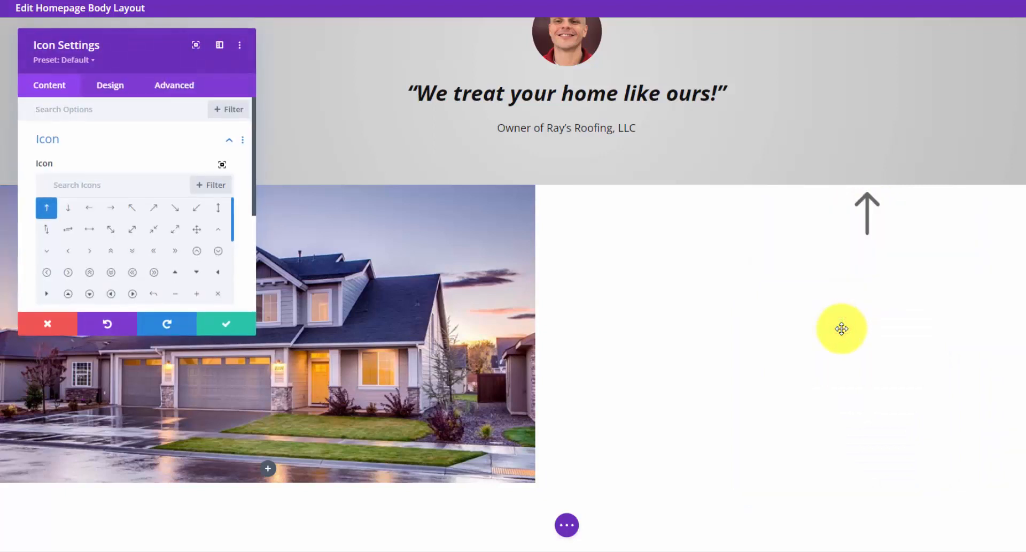
pyautogui.click(141, 185)
pyautogui.write('ham')
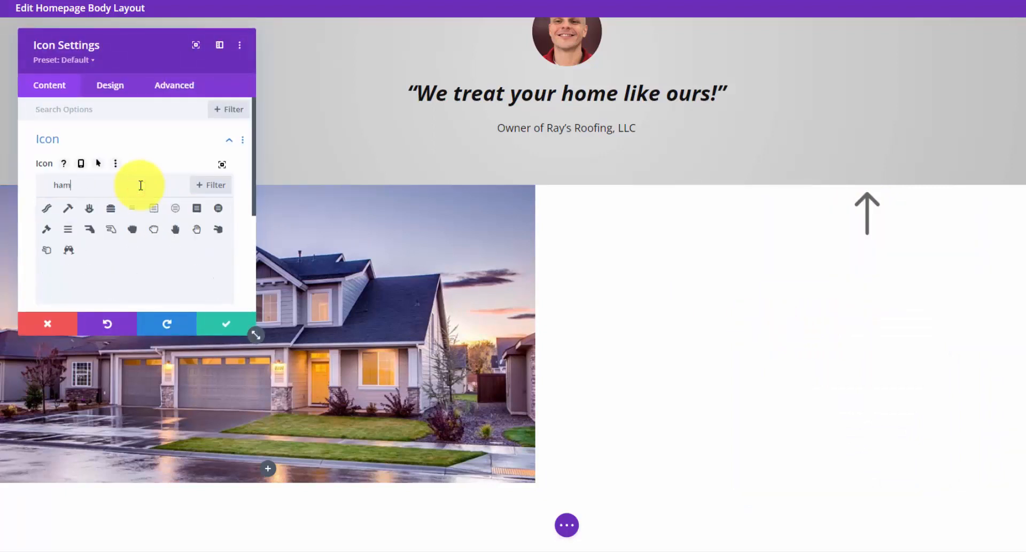
pyautogui.click(67, 212)
pyautogui.click(92, 61)
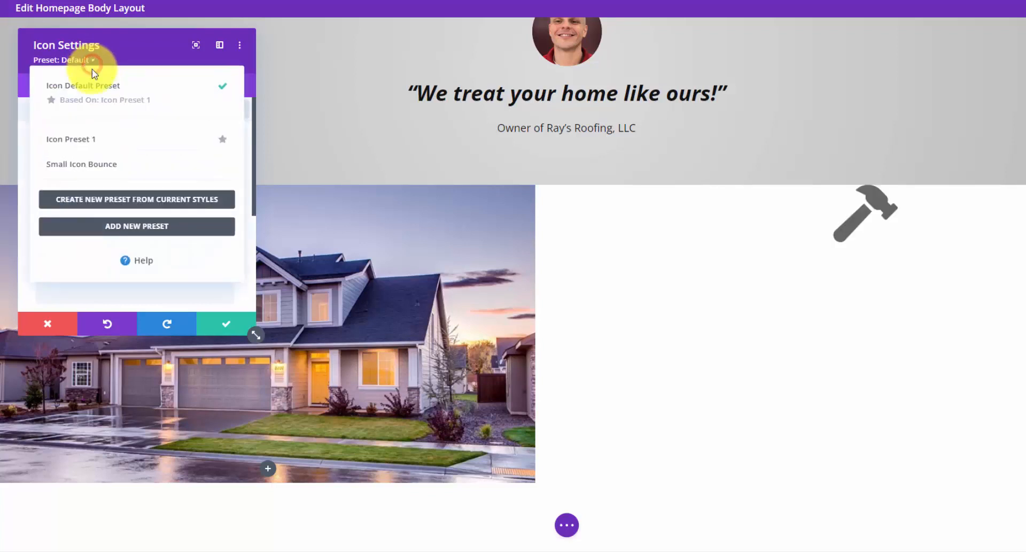
pyautogui.click(97, 164)
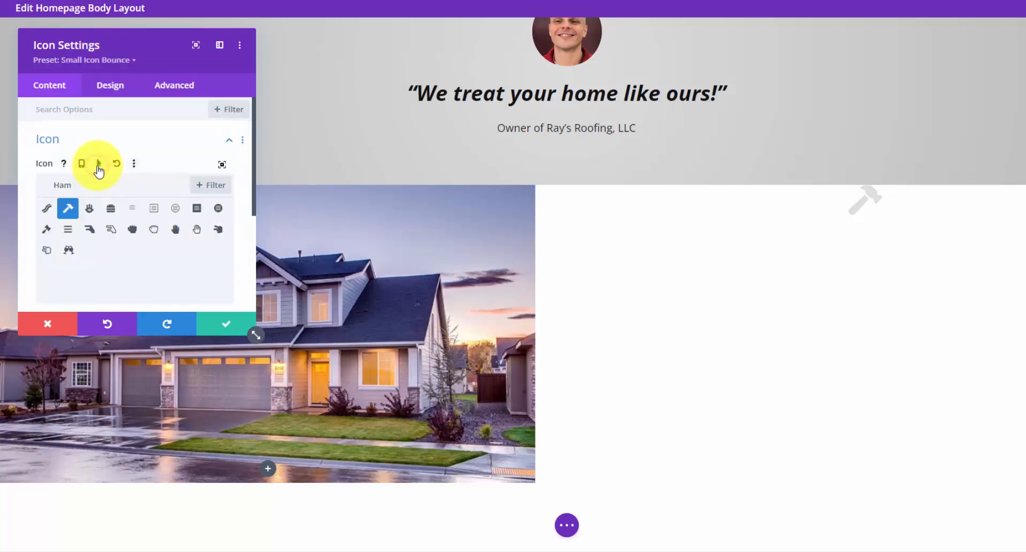
pyautogui.click(222, 329)
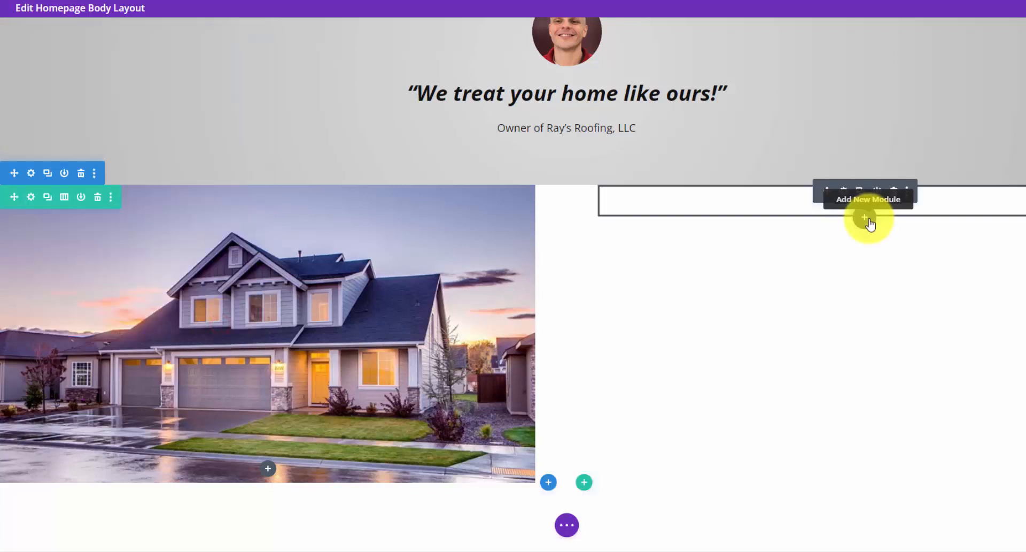
# - Add a Text module below the icon with 'See Our Roofing Work' as a centred Heading 2
pyautogui.click(866, 218)
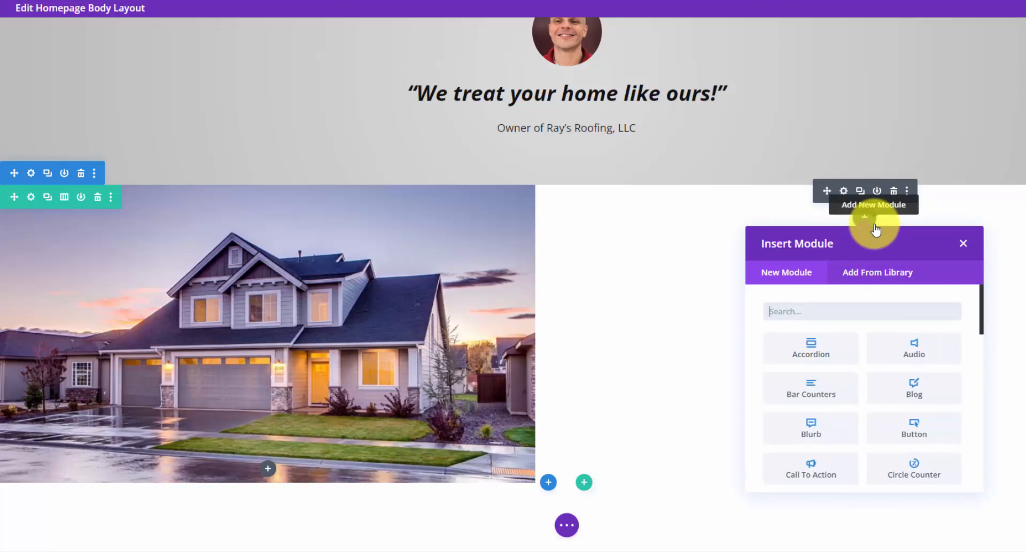
pyautogui.write('text')
pyautogui.click(827, 347)
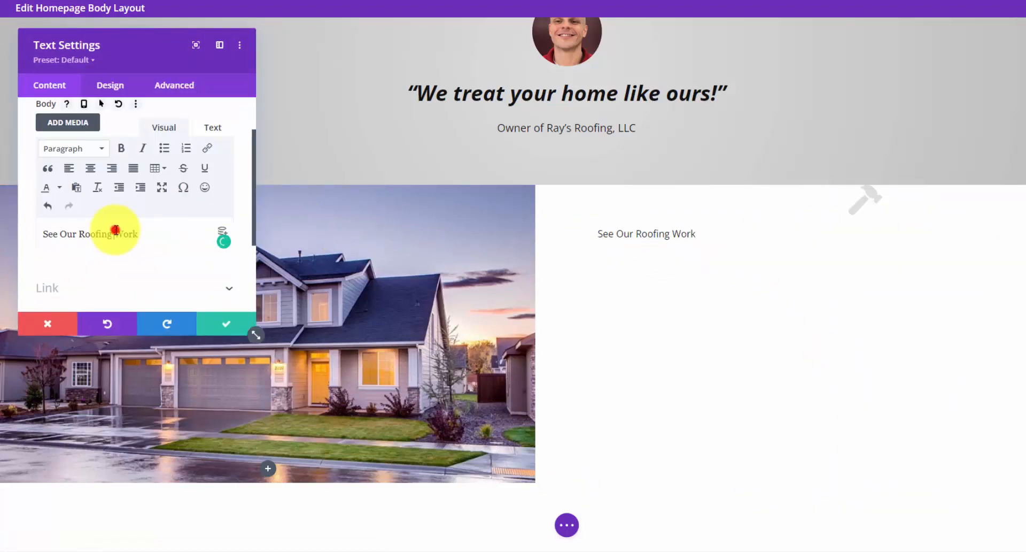
pyautogui.tripleClick(114, 231)
pyautogui.click(102, 149)
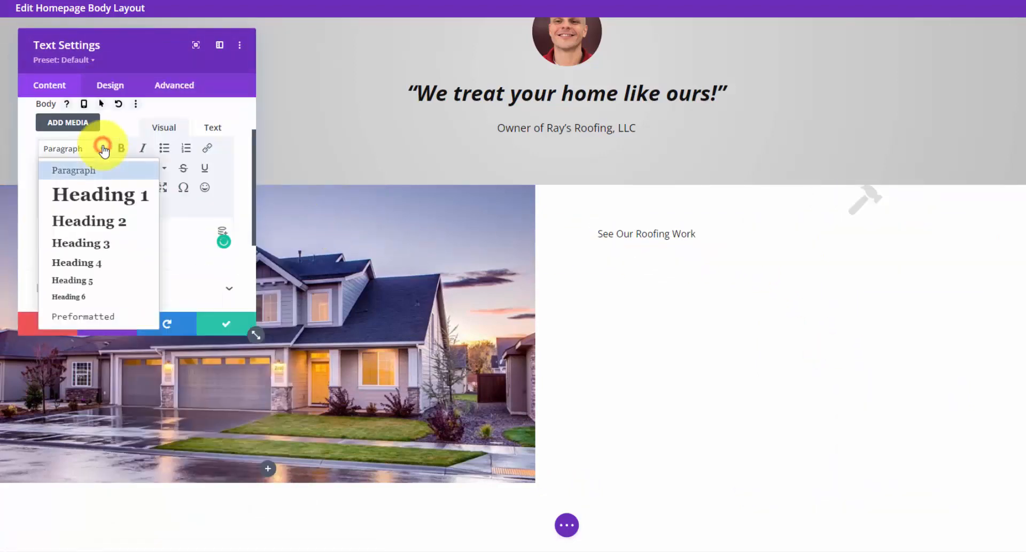
pyautogui.click(100, 220)
pyautogui.click(111, 85)
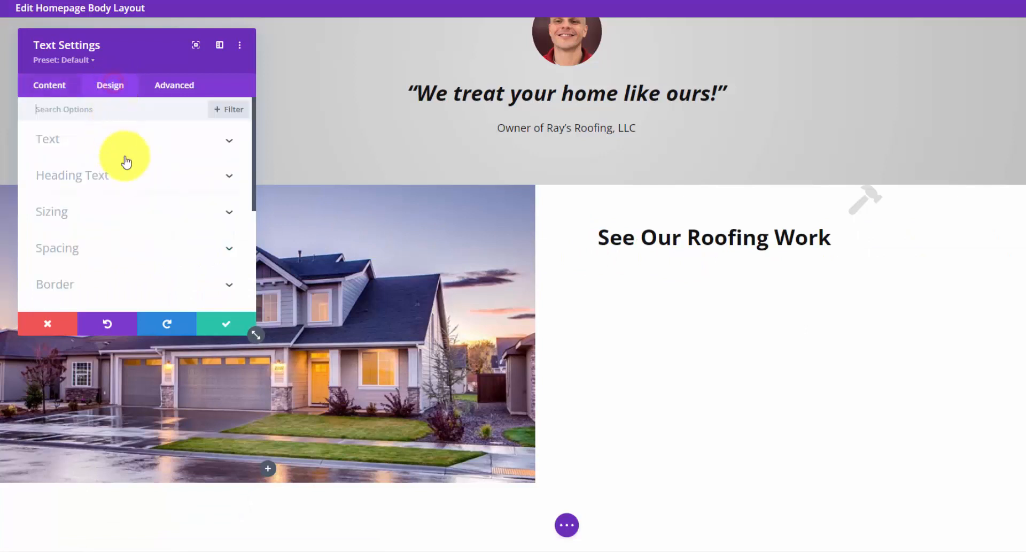
pyautogui.click(134, 140)
pyautogui.scroll(-5, 123, 177)
pyautogui.click(111, 212)
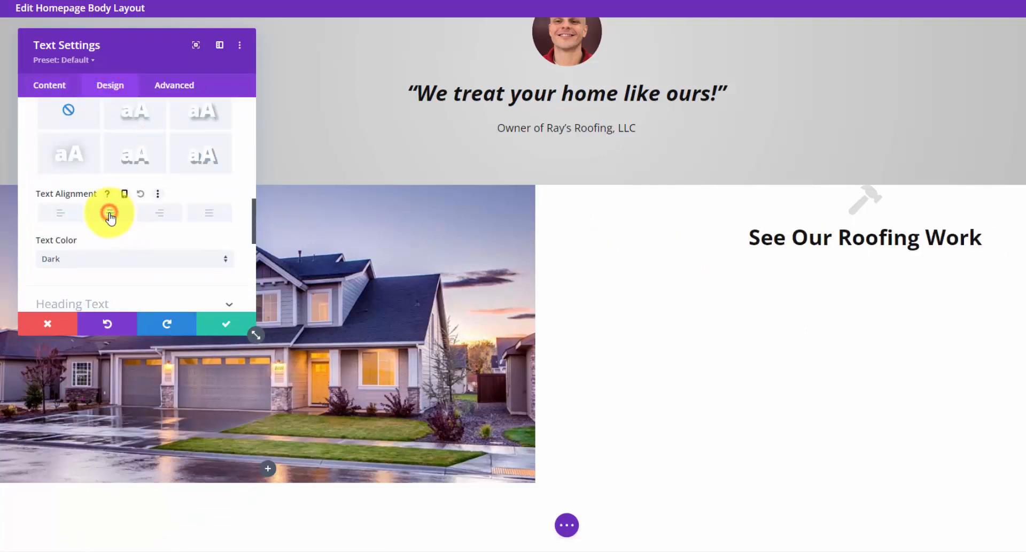
pyautogui.click(216, 327)
# - Add a paragraph Text module below the heading with the line about the team's gallery
pyautogui.click(864, 257)
pyautogui.write('t')
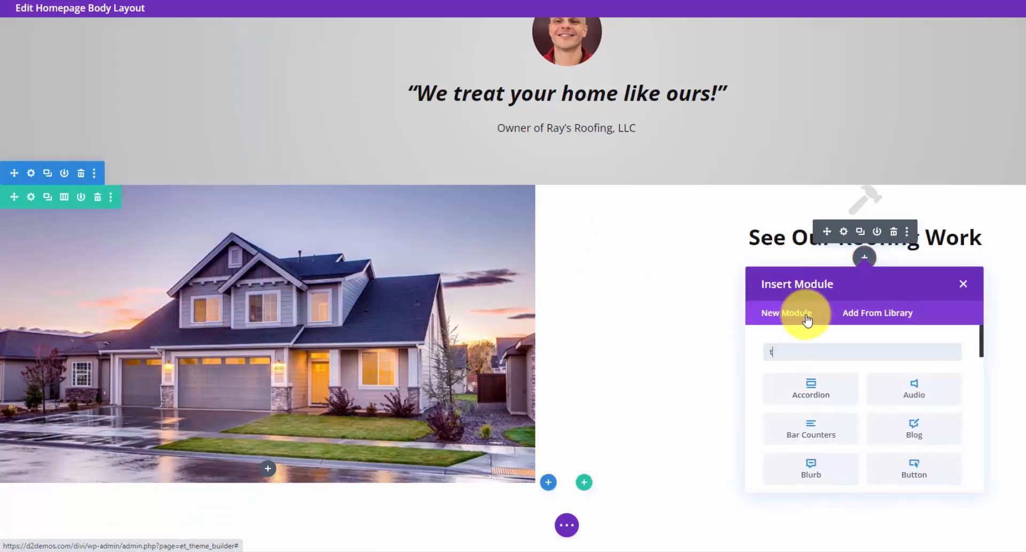
pyautogui.write('ext')
pyautogui.click(820, 387)
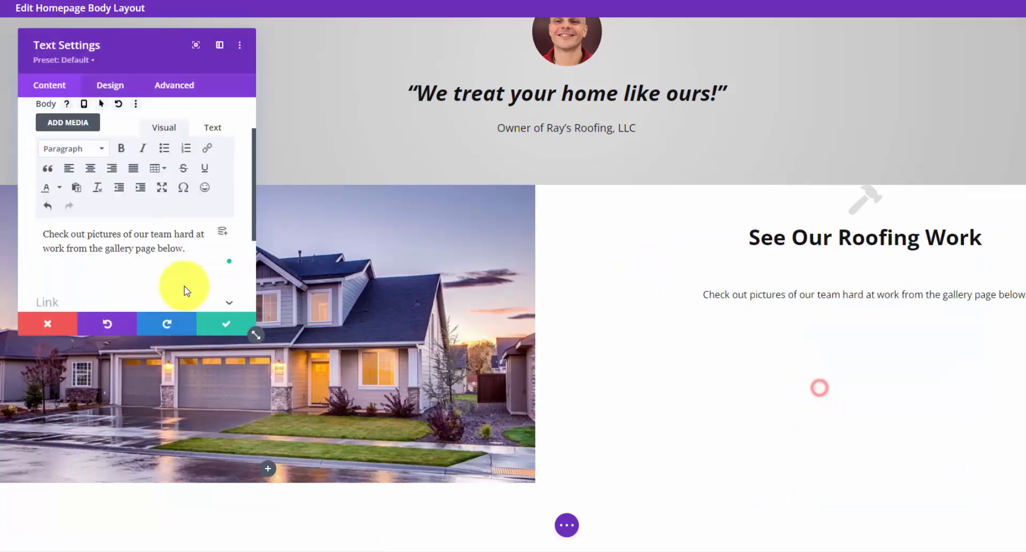
pyautogui.click(219, 327)
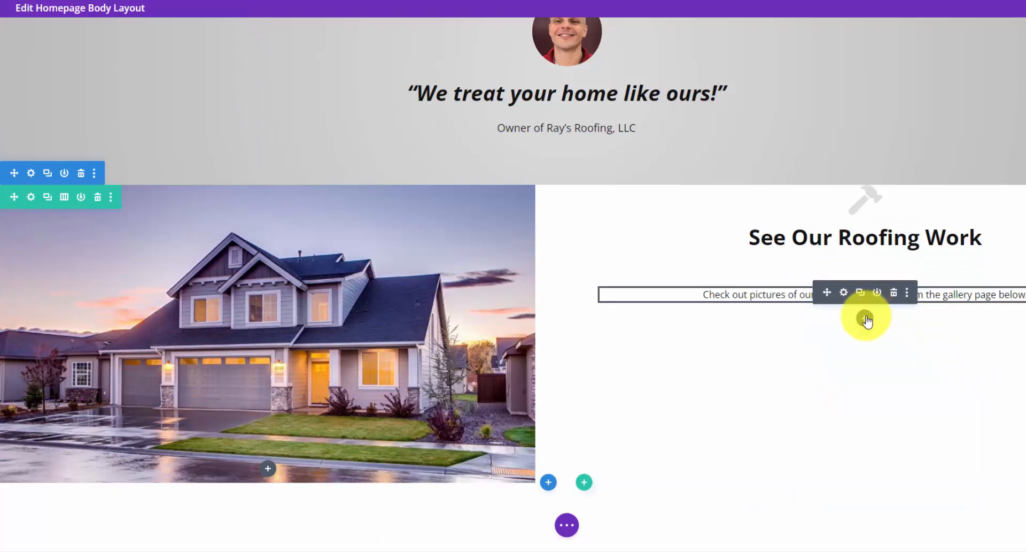
# - Insert a Button module labelled 'View Gallery', linked to #, with centre alignment below the paragraph
pyautogui.click(865, 318)
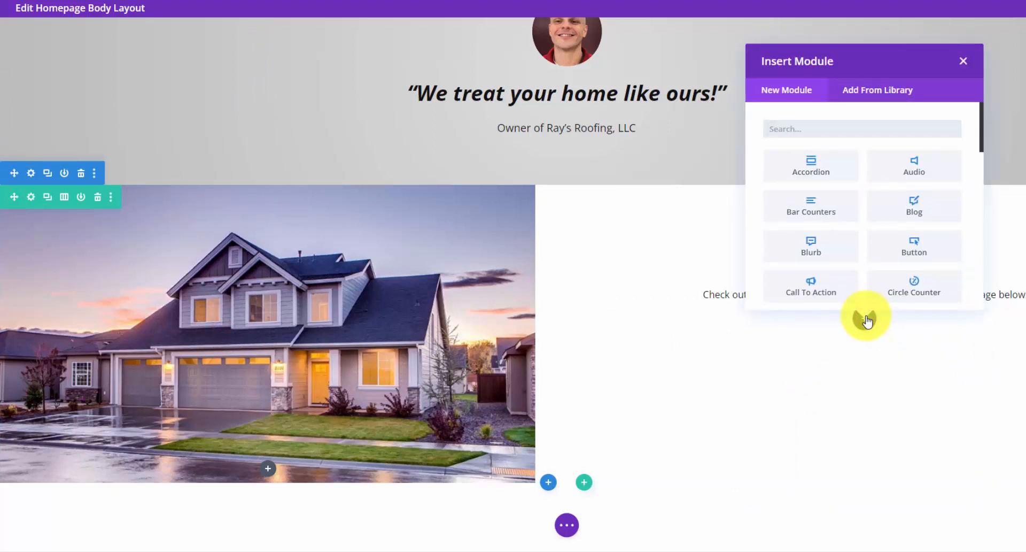
pyautogui.write('but')
pyautogui.click(839, 167)
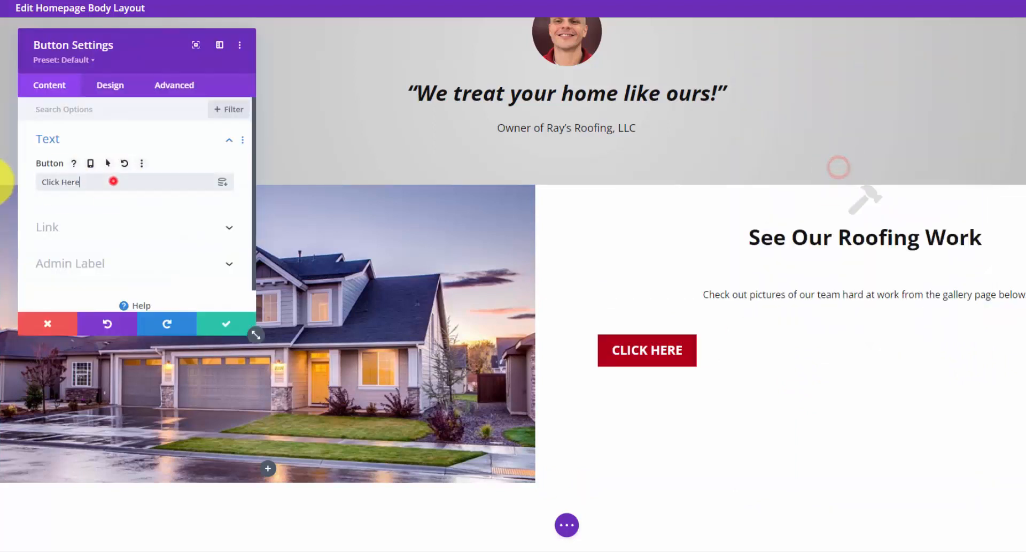
pyautogui.moveTo(110, 180); pyautogui.dragTo(9, 179)
pyautogui.write('View Ga')
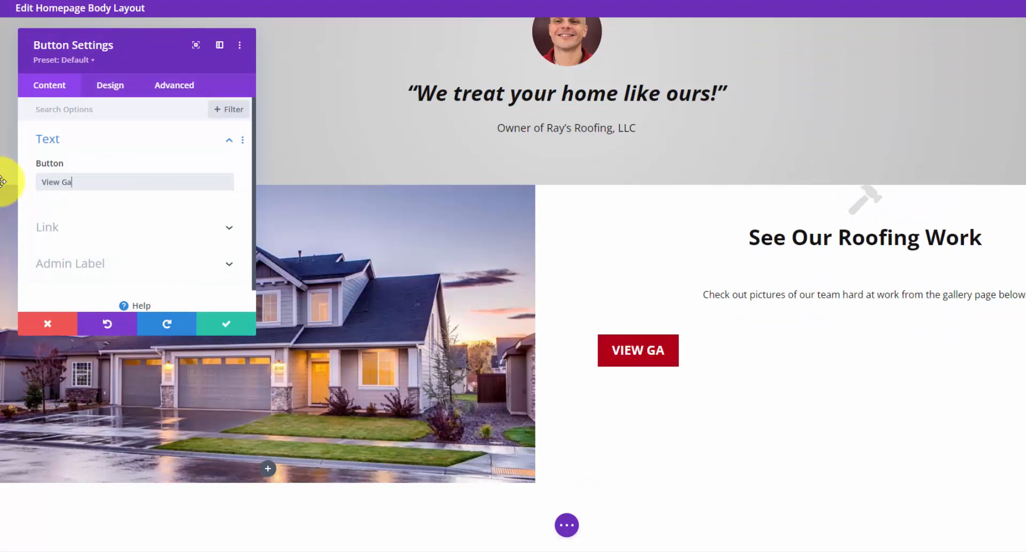
pyautogui.write('llery')
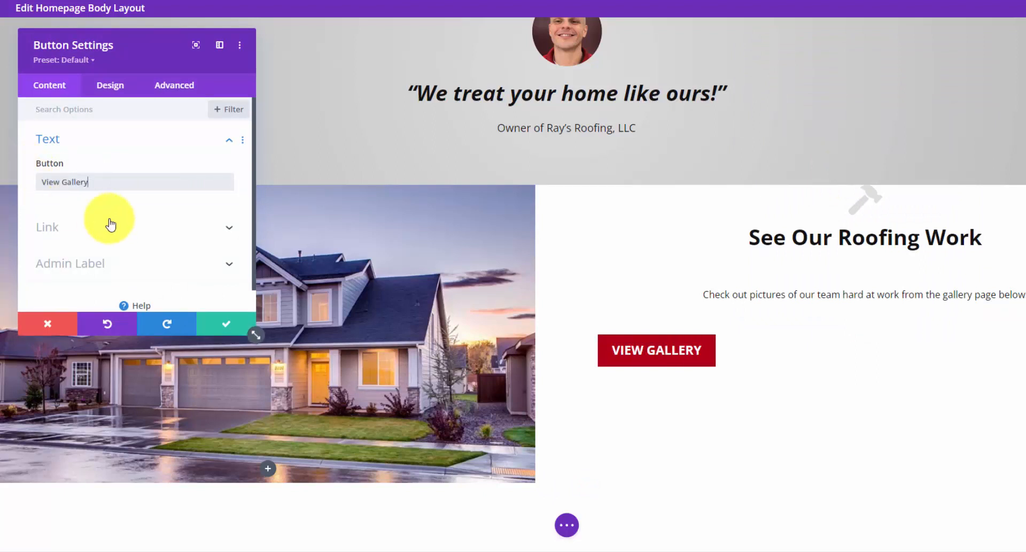
pyautogui.click(107, 226)
pyautogui.click(103, 158)
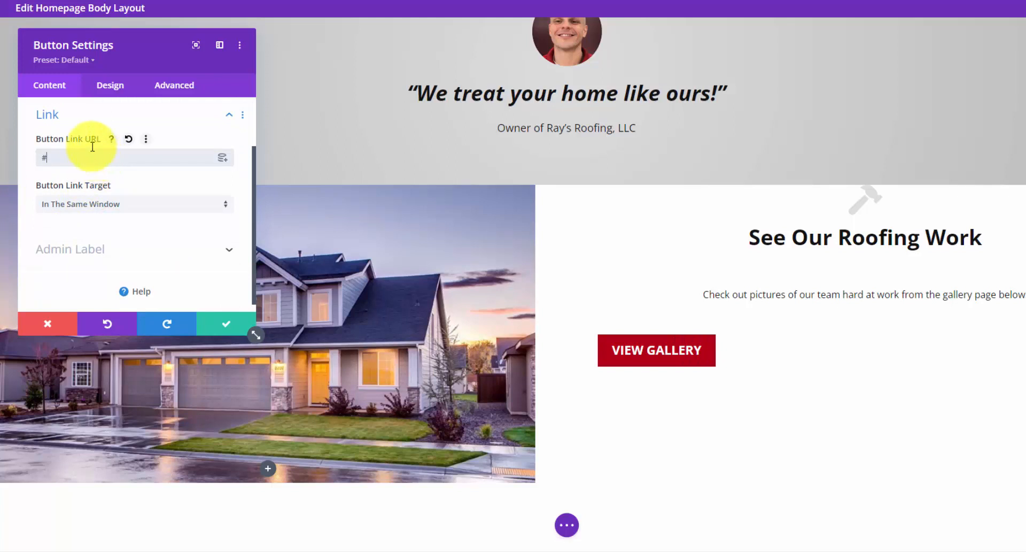
pyautogui.click(116, 85)
pyautogui.click(155, 139)
pyautogui.click(127, 180)
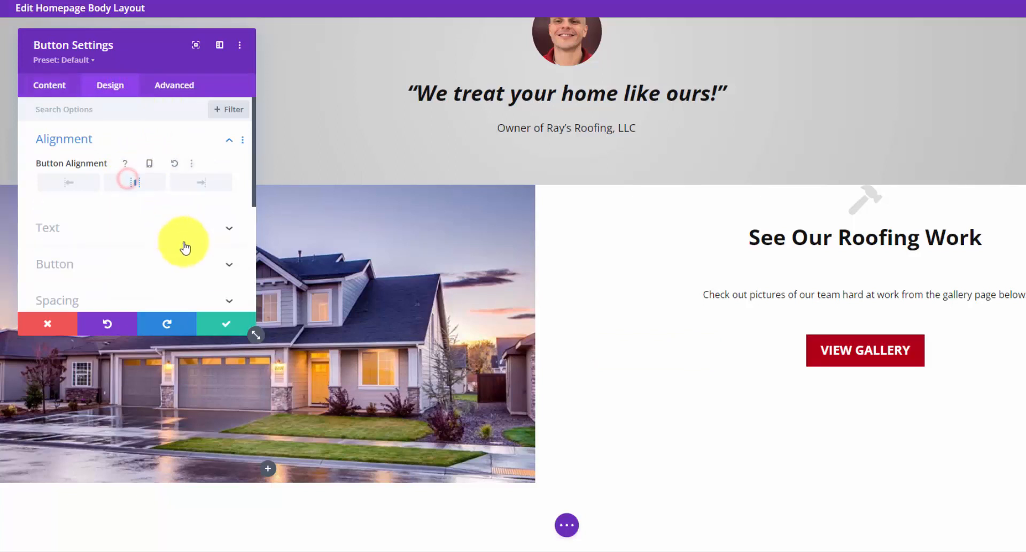
pyautogui.click(223, 323)
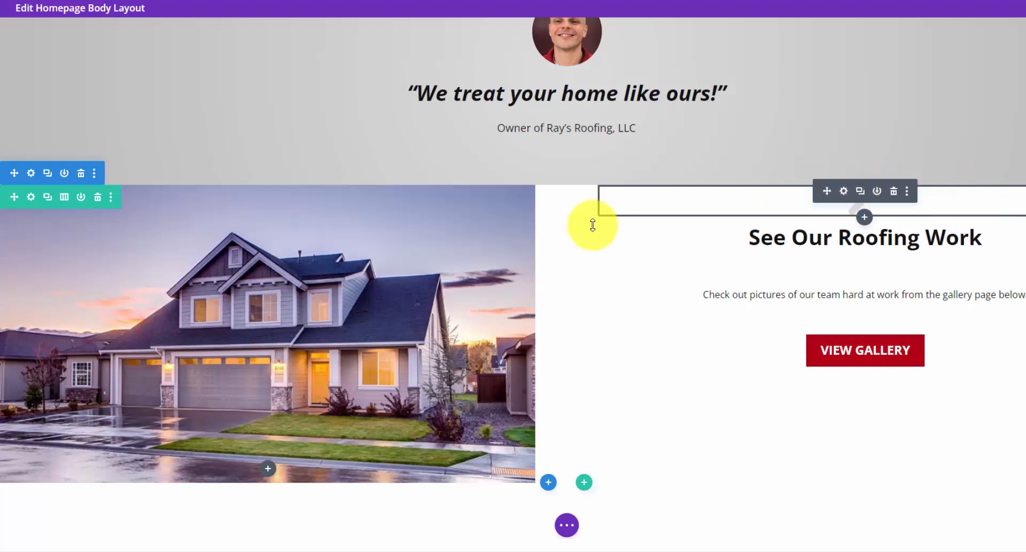
# - Open the text column's spacing and set its top and bottom padding to 100px
pyautogui.click(30, 197)
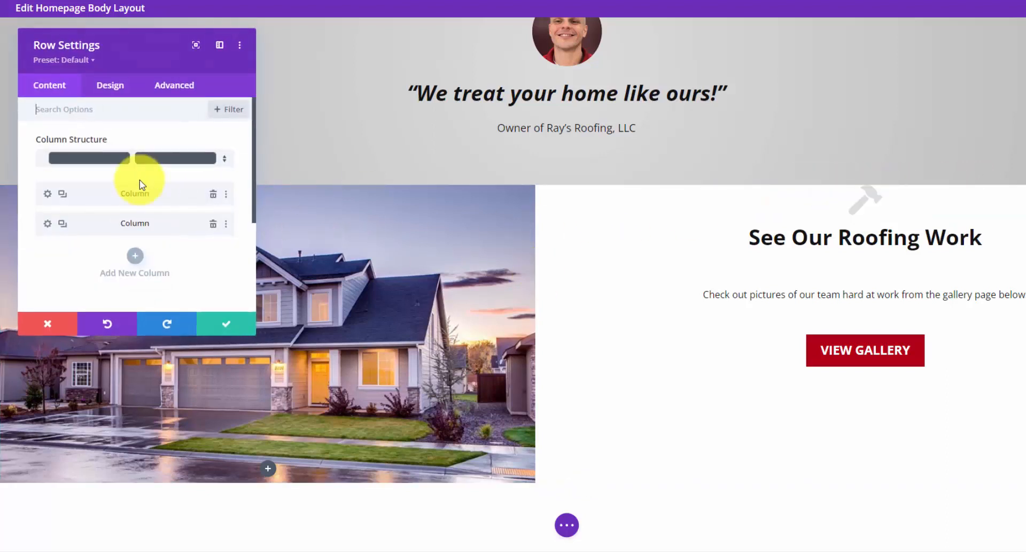
pyautogui.click(47, 224)
pyautogui.click(103, 86)
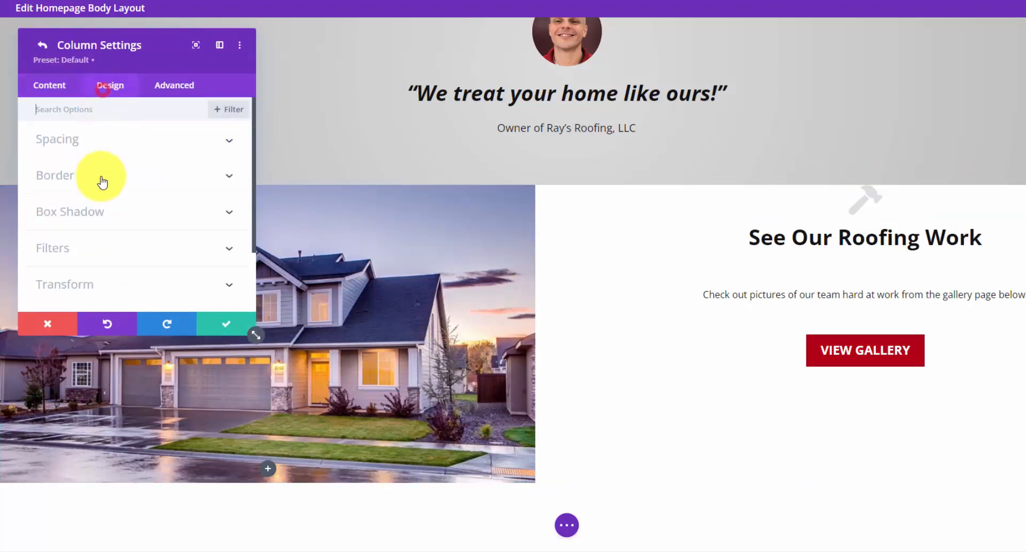
pyautogui.click(109, 141)
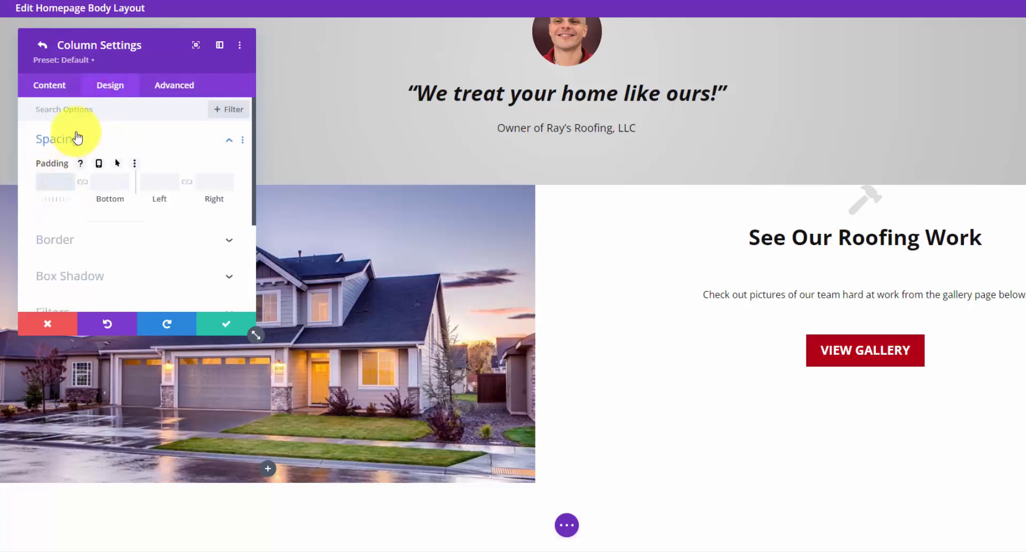
pyautogui.write('100')
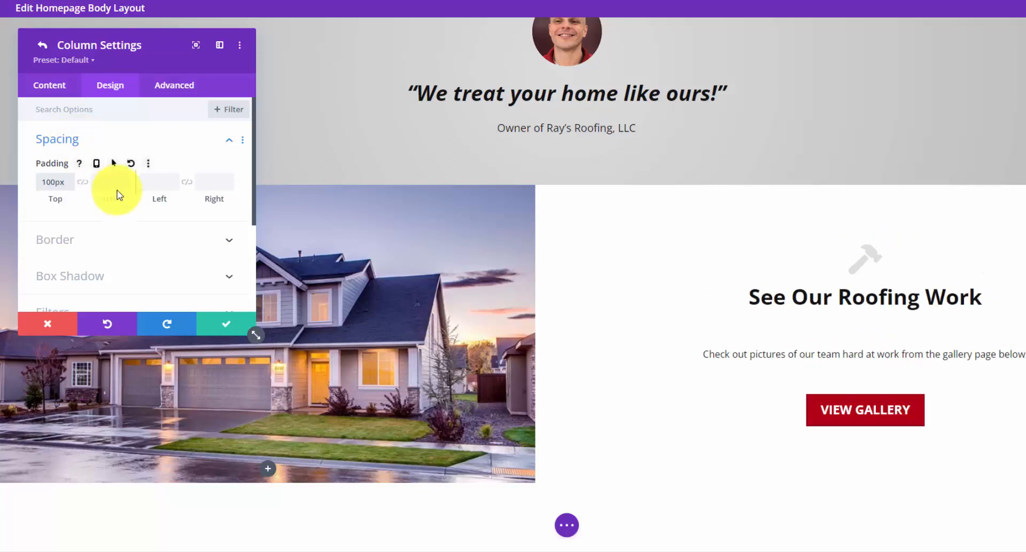
pyautogui.click(109, 181)
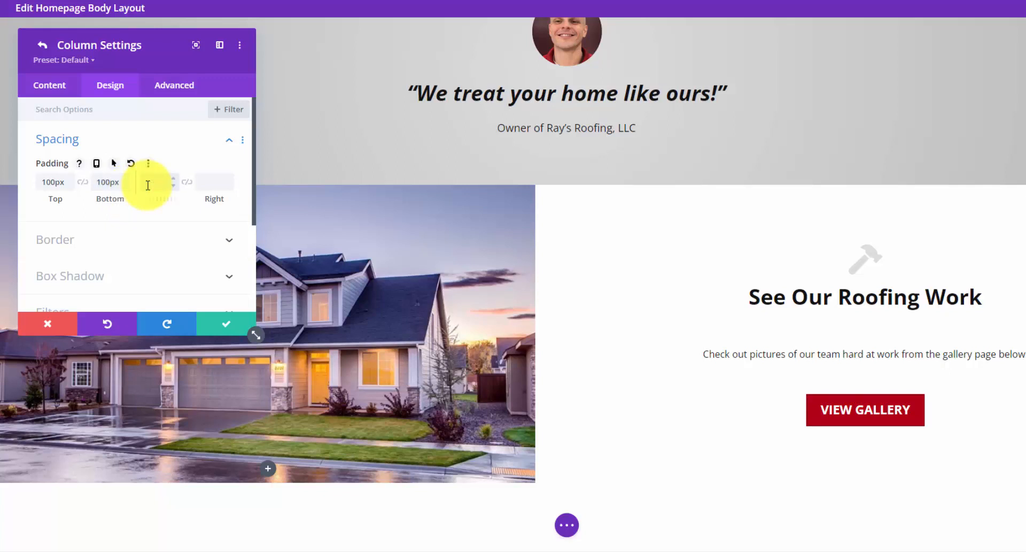
pyautogui.write('50')
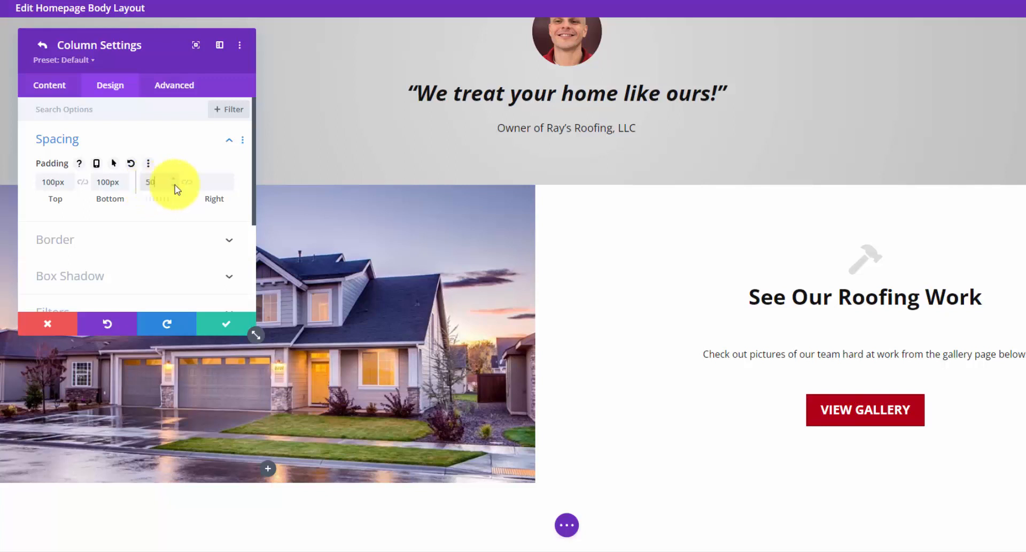
pyautogui.click(188, 183)
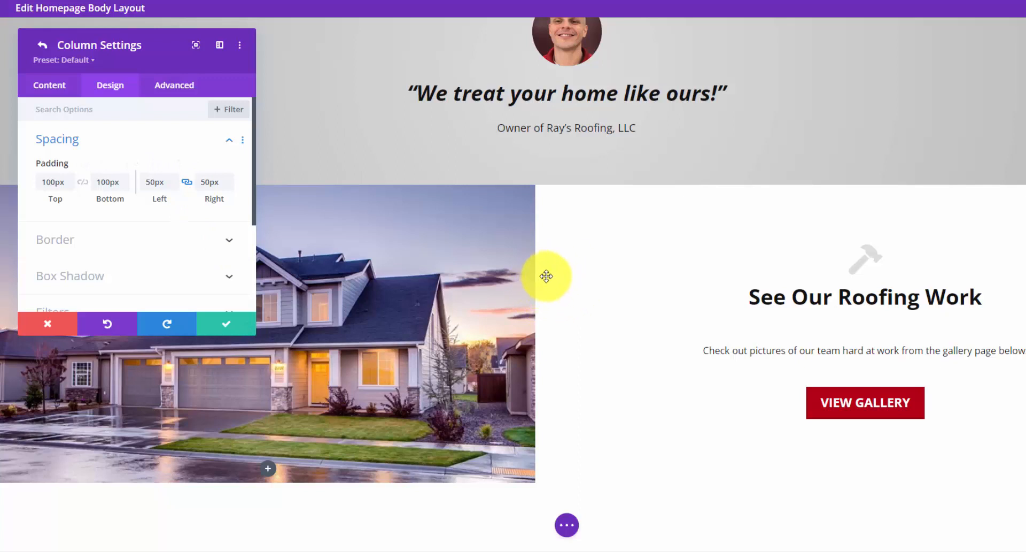
# - Set the column's left padding to 0px and unlinked right padding to 50px, then preview in Tablet View
pyautogui.click(165, 185)
pyautogui.write('0')
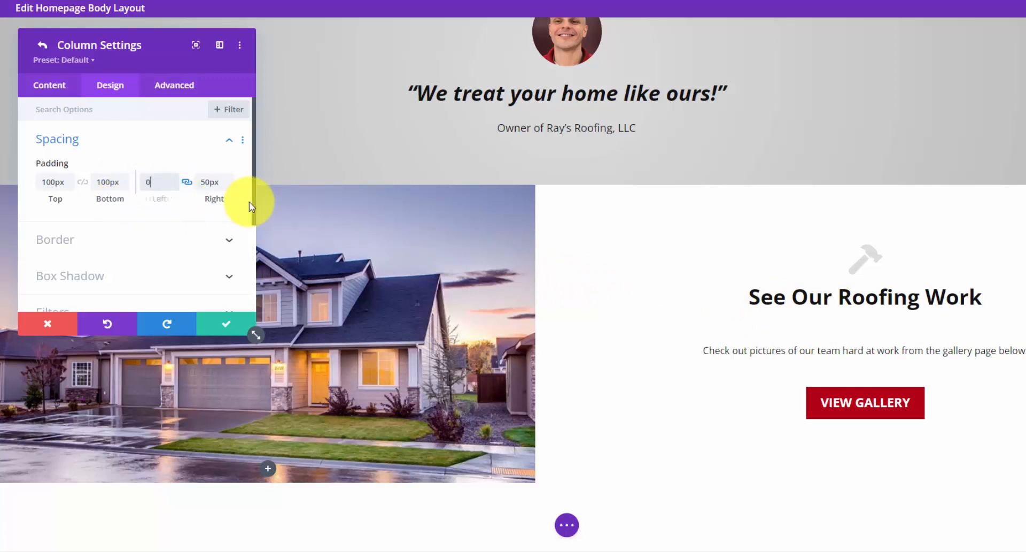
pyautogui.click(187, 182)
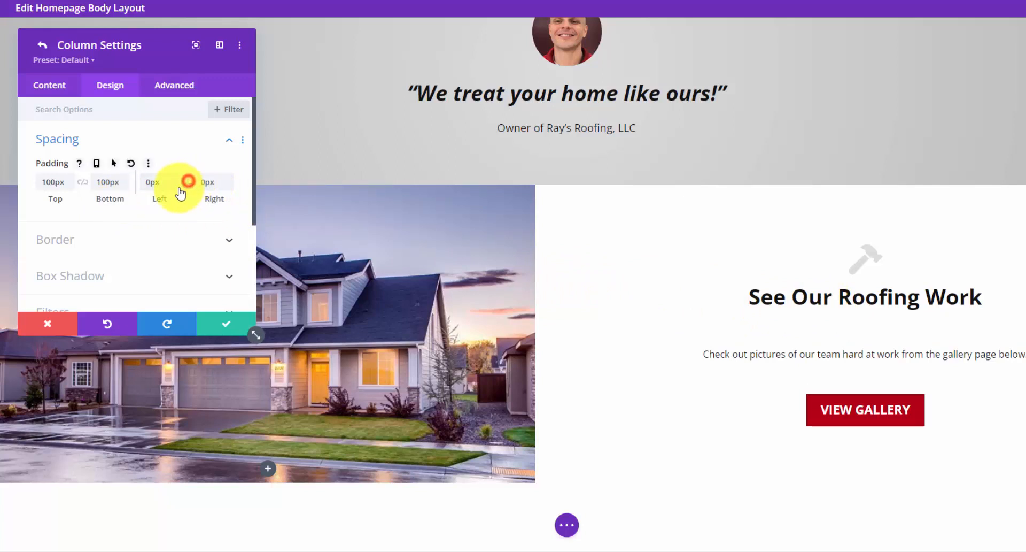
pyautogui.click(218, 182)
pyautogui.write('50')
pyautogui.press('Tab')
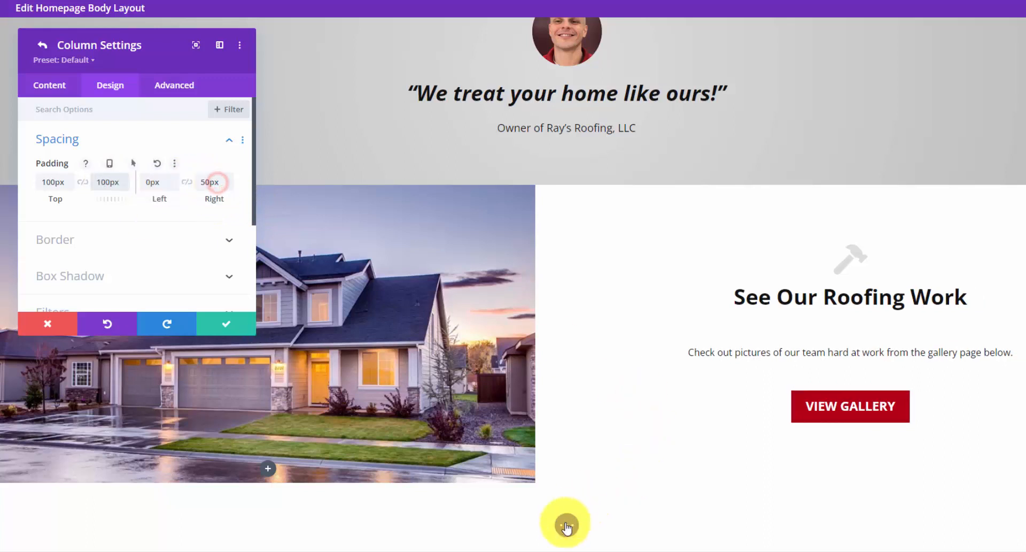
pyautogui.click(566, 525)
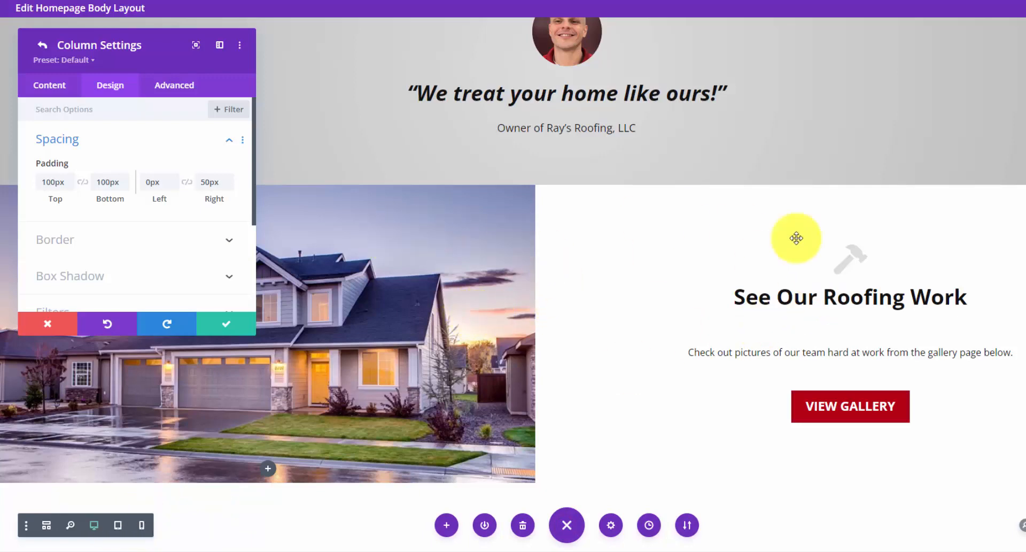
pyautogui.click(118, 528)
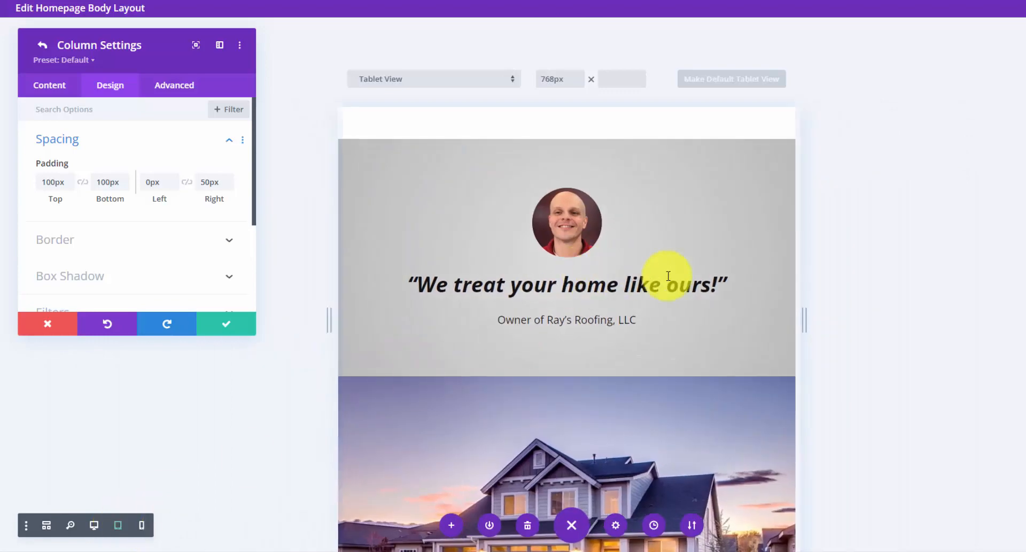
# - Enable responsive padding on the house image column and set its tablet top padding to 350px
pyautogui.scroll(2, 690, 276)
pyautogui.scroll(-6, 697, 278)
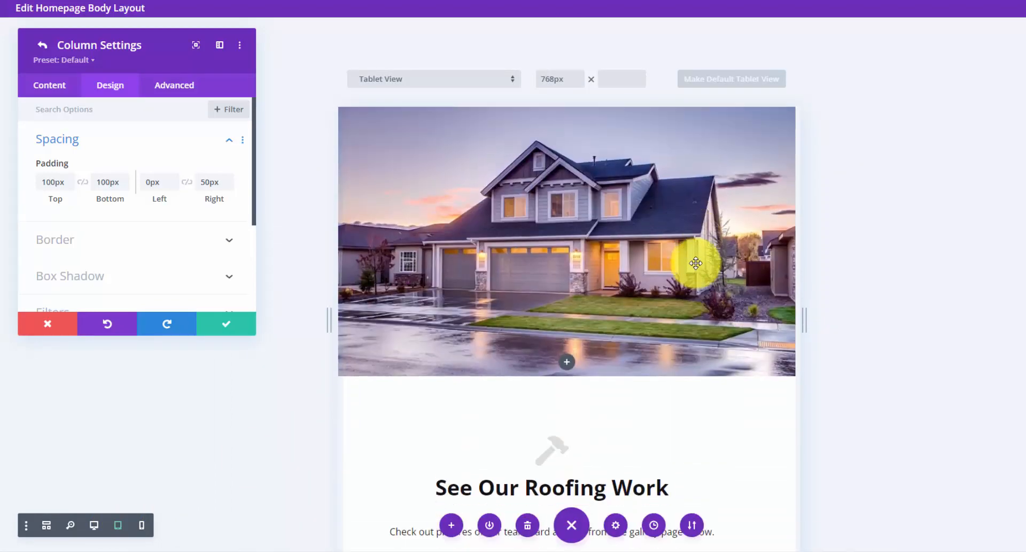
pyautogui.scroll(1, 696, 263)
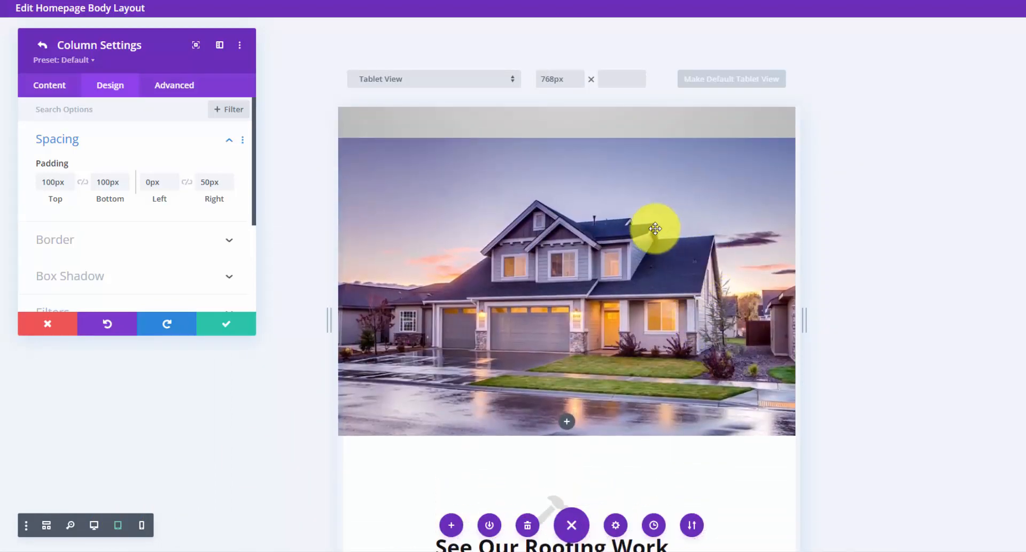
pyautogui.click(237, 318)
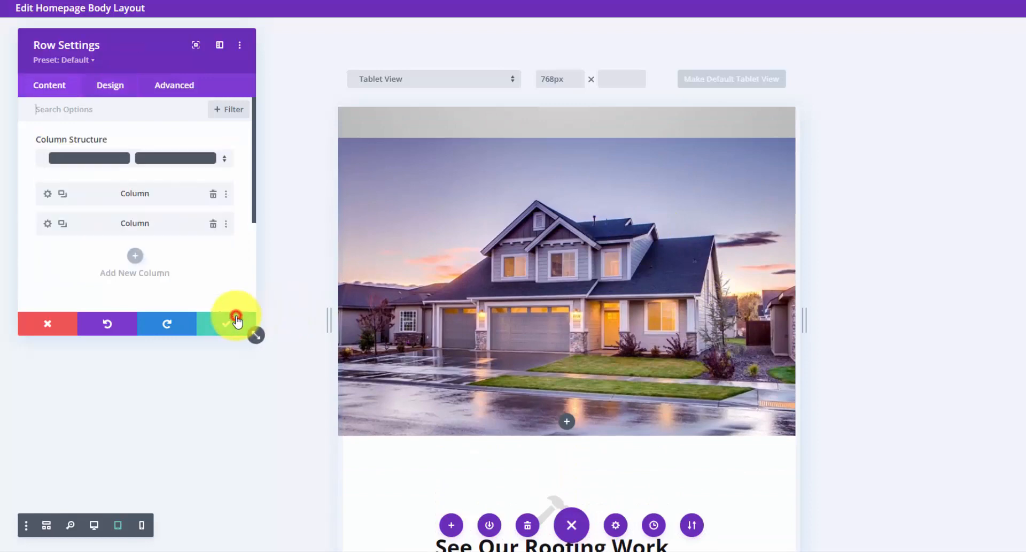
pyautogui.click(46, 196)
pyautogui.click(109, 87)
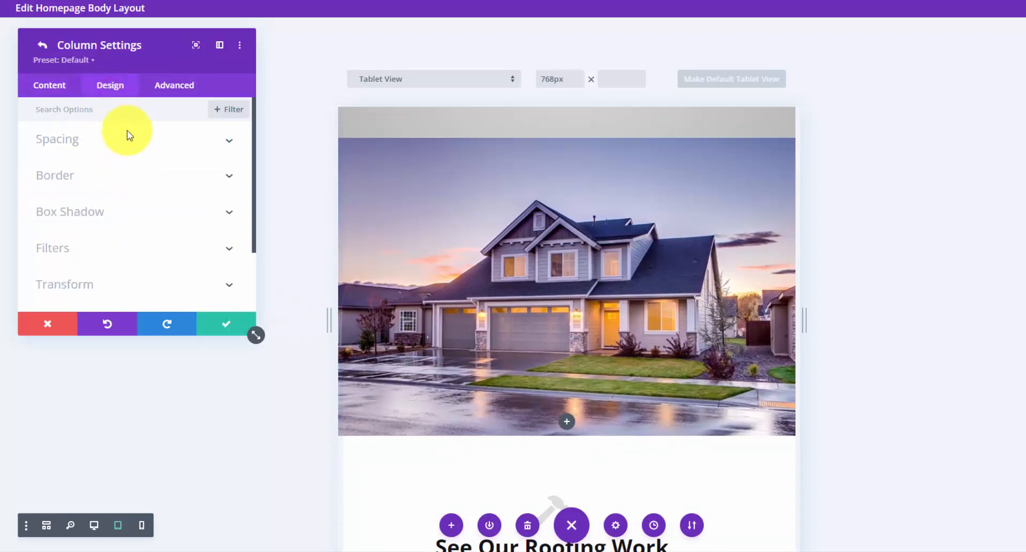
pyautogui.click(183, 141)
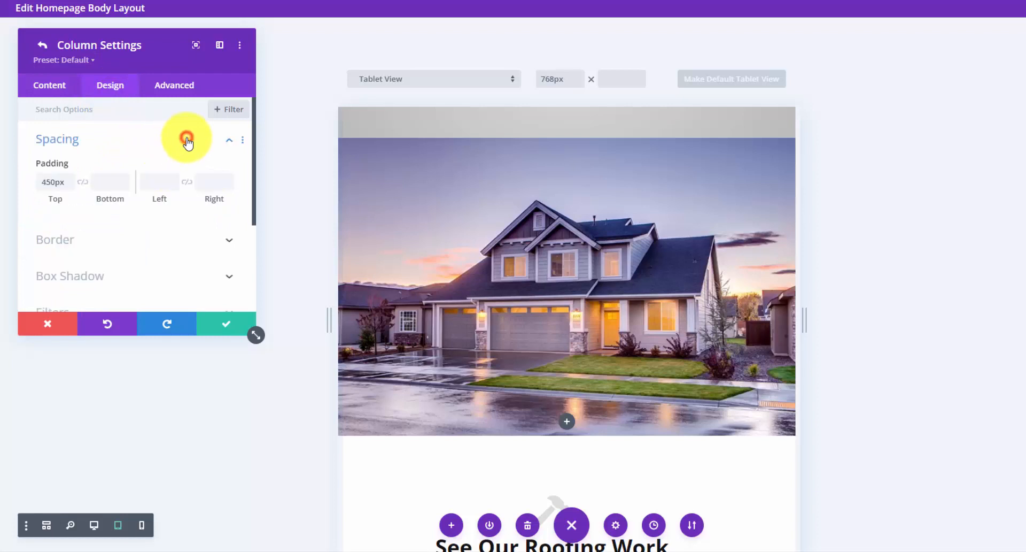
pyautogui.click(96, 164)
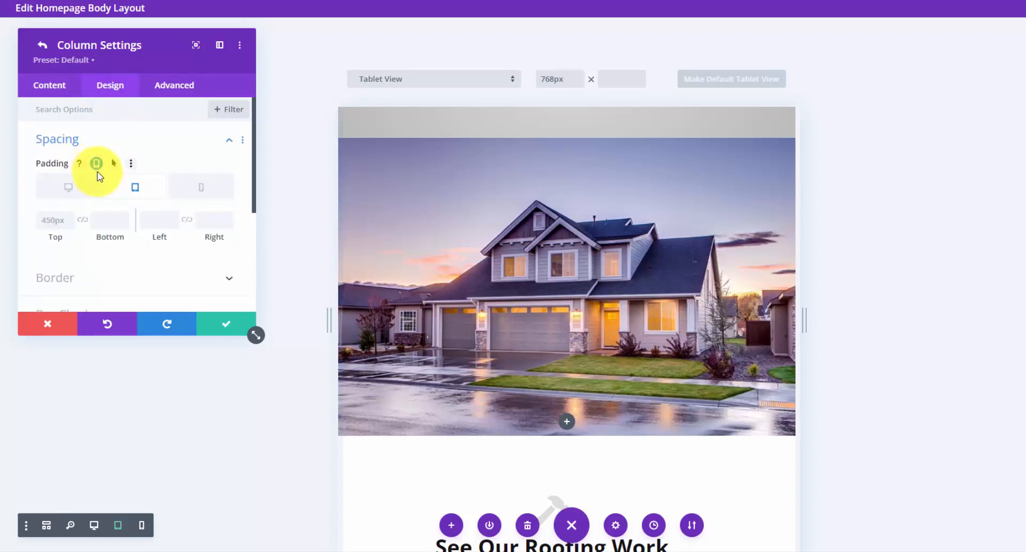
pyautogui.click(63, 222)
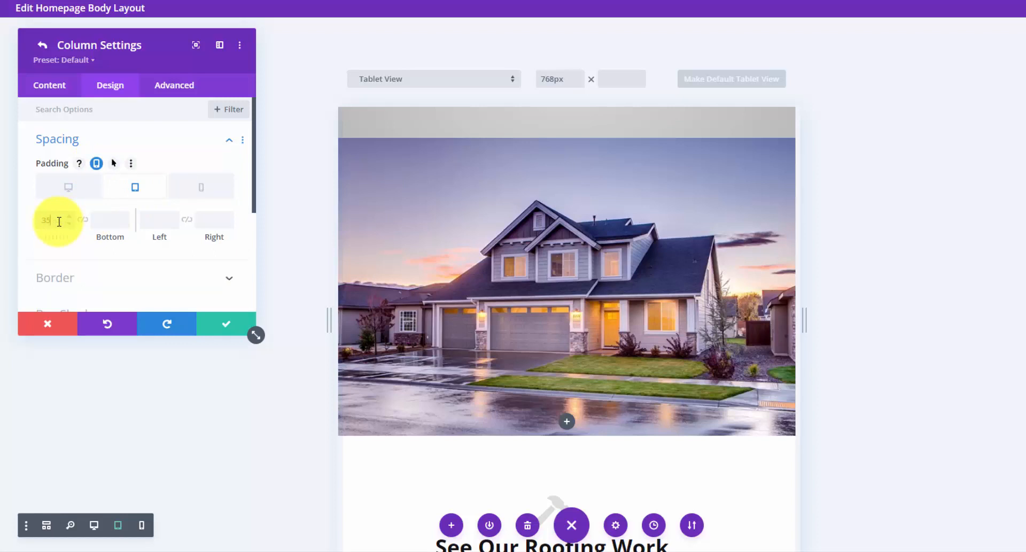
pyautogui.write('350px')
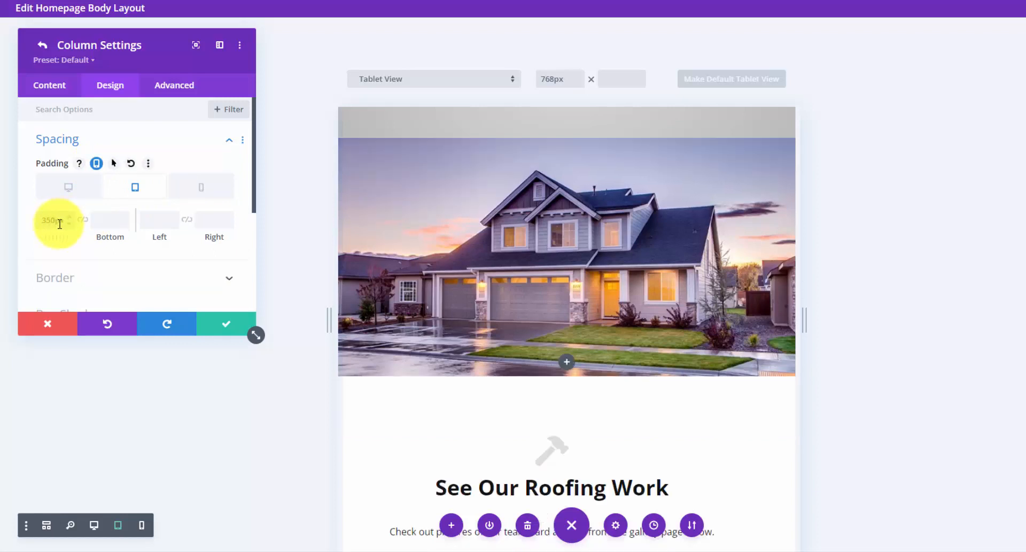
# - Review the image column's phone and desktop padding values, then return to the tablet values
pyautogui.click(207, 197)
pyautogui.scroll(5, 639, 307)
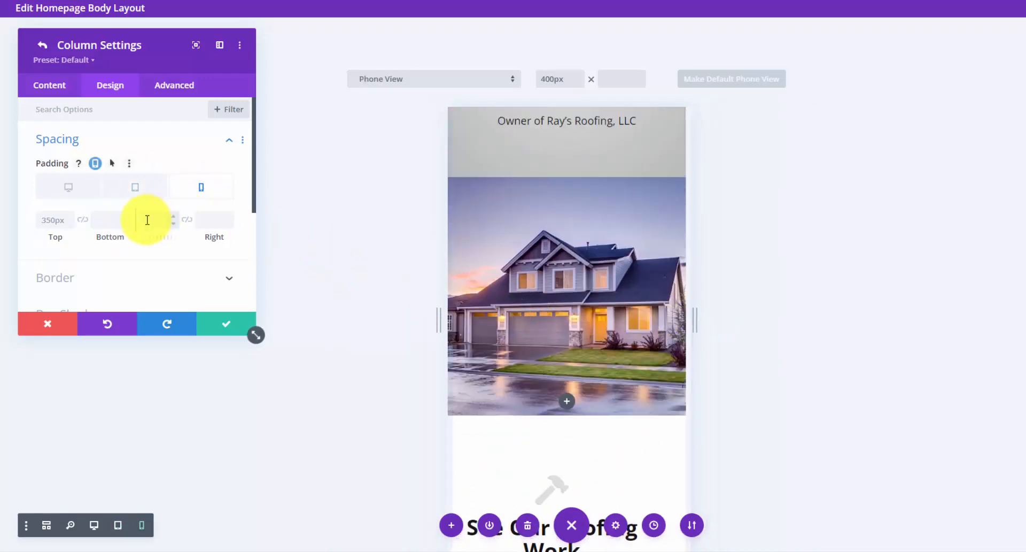
pyautogui.click(57, 218)
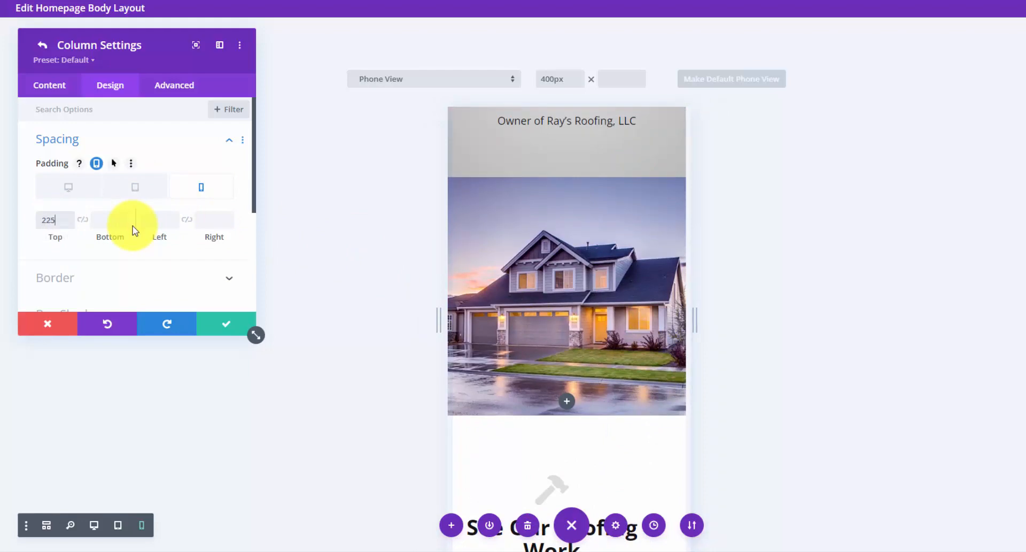
pyautogui.click(149, 192)
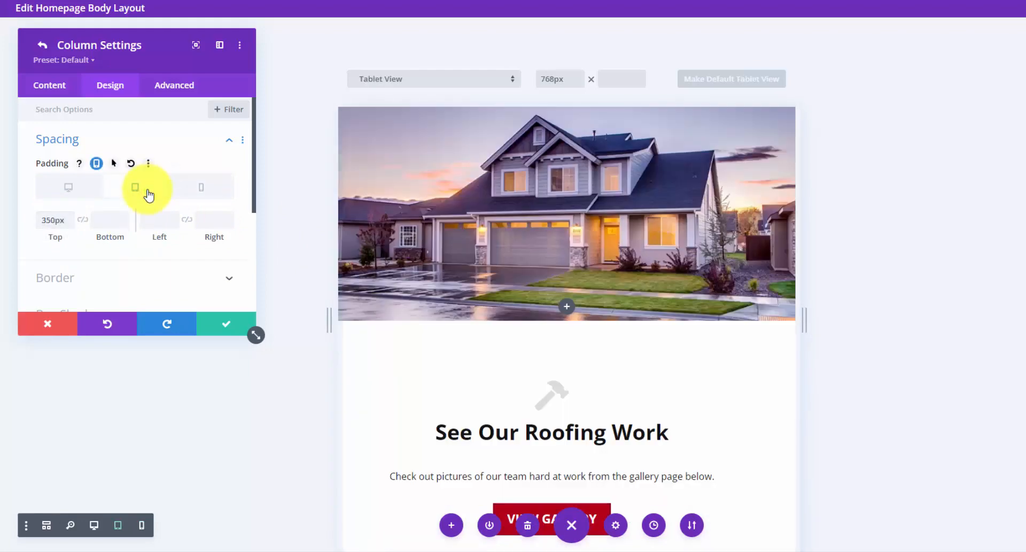
pyautogui.click(92, 186)
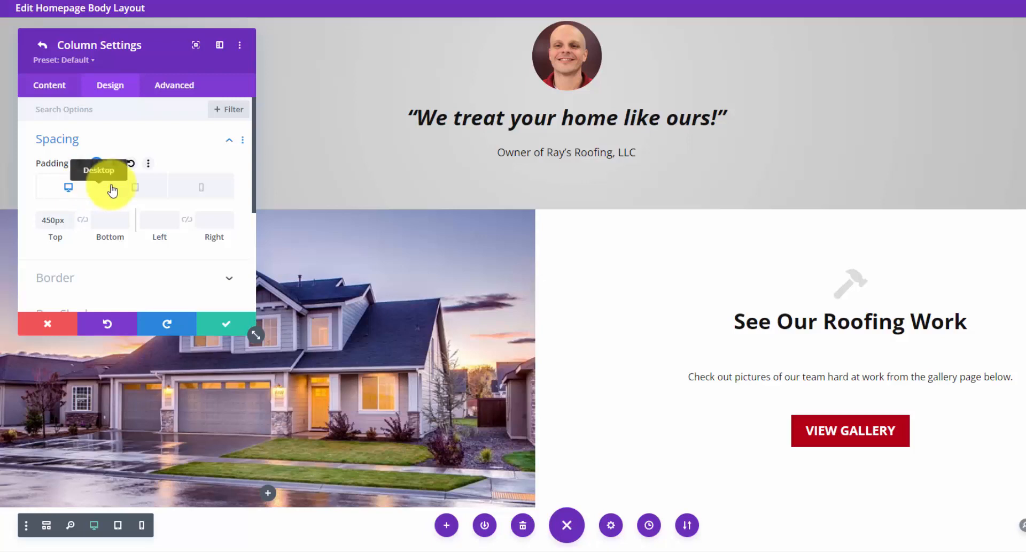
pyautogui.click(143, 190)
pyautogui.scroll(-5, 406, 234)
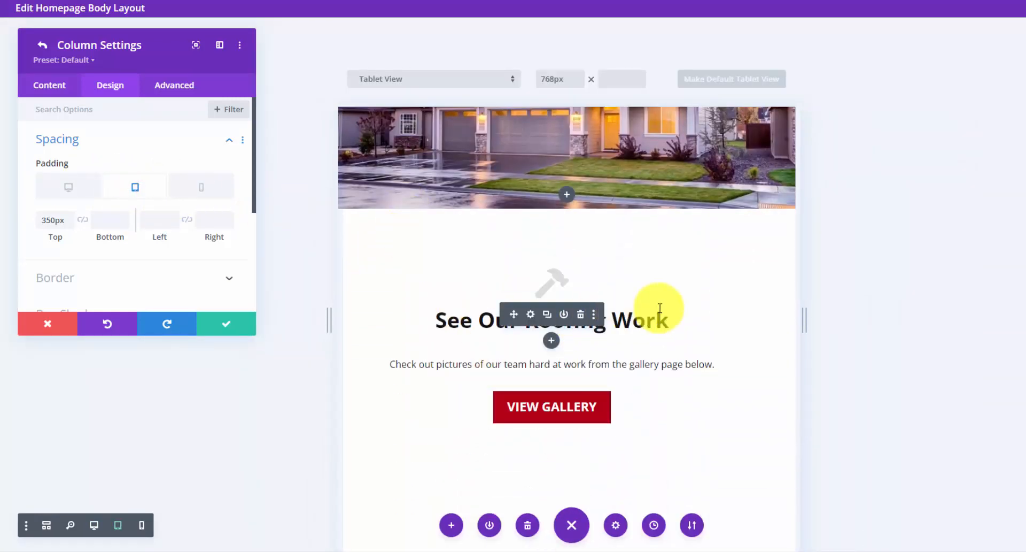
pyautogui.click(132, 138)
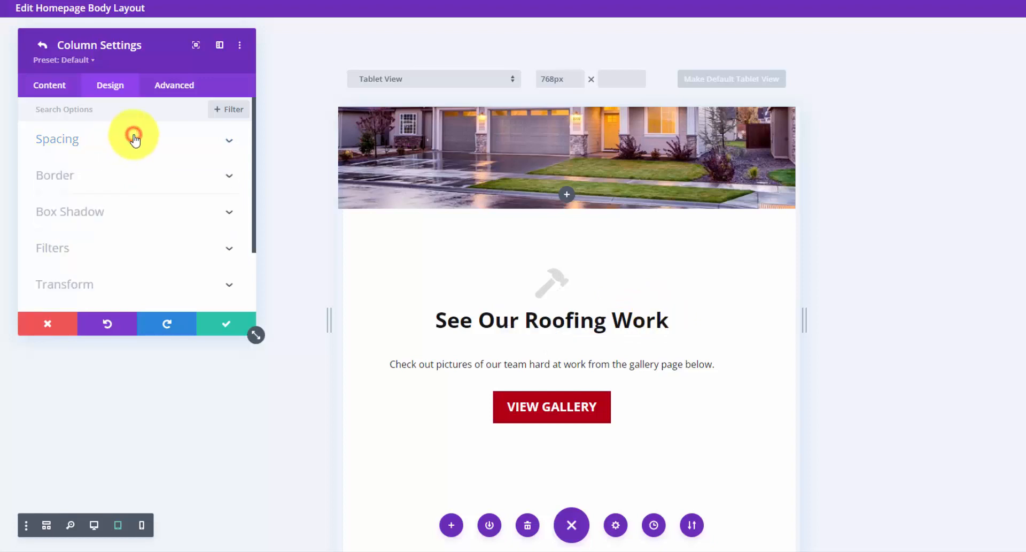
# - Give the text column a responsive tablet left padding of 50px and check the Phone View
pyautogui.click(40, 46)
pyautogui.click(48, 224)
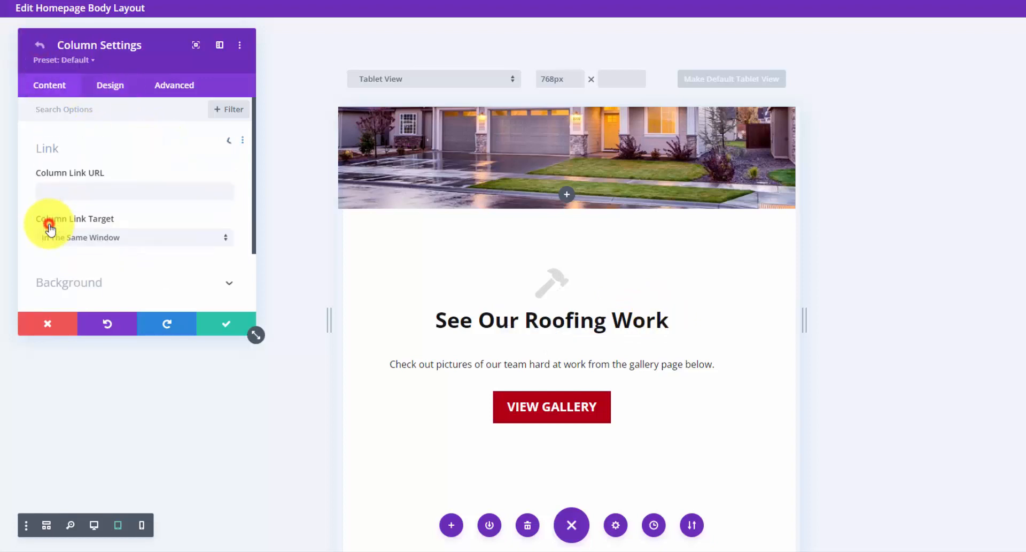
pyautogui.click(112, 92)
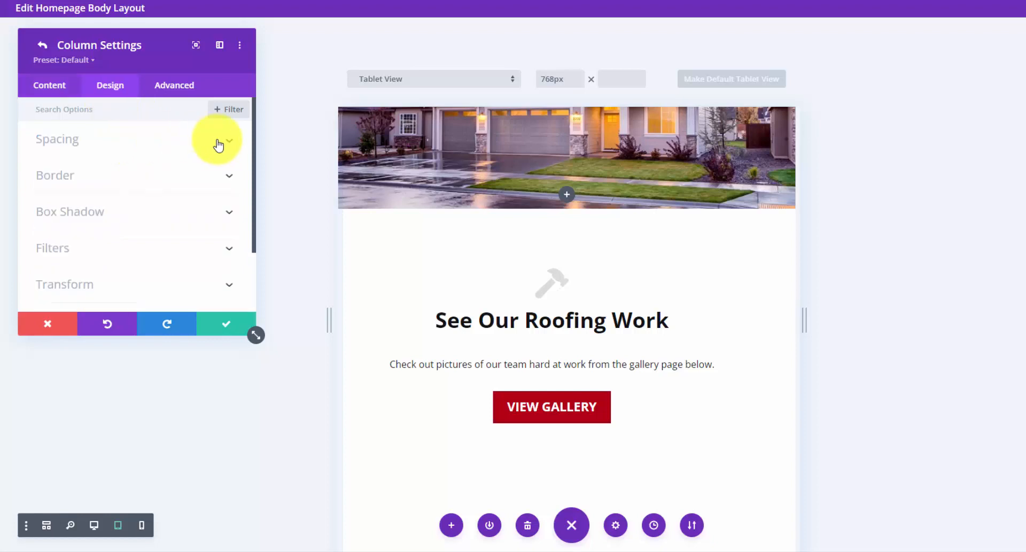
pyautogui.click(218, 143)
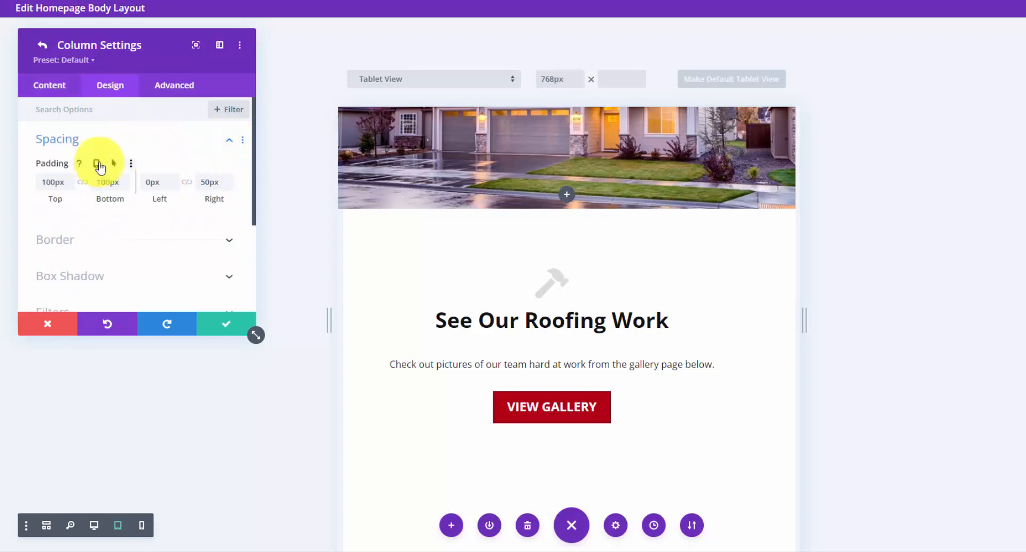
pyautogui.click(96, 163)
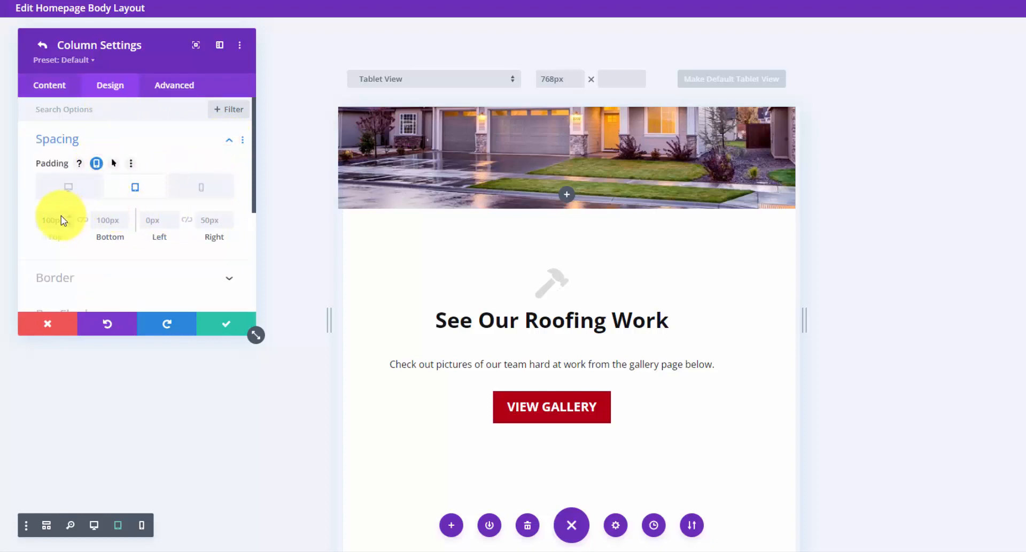
pyautogui.click(158, 219)
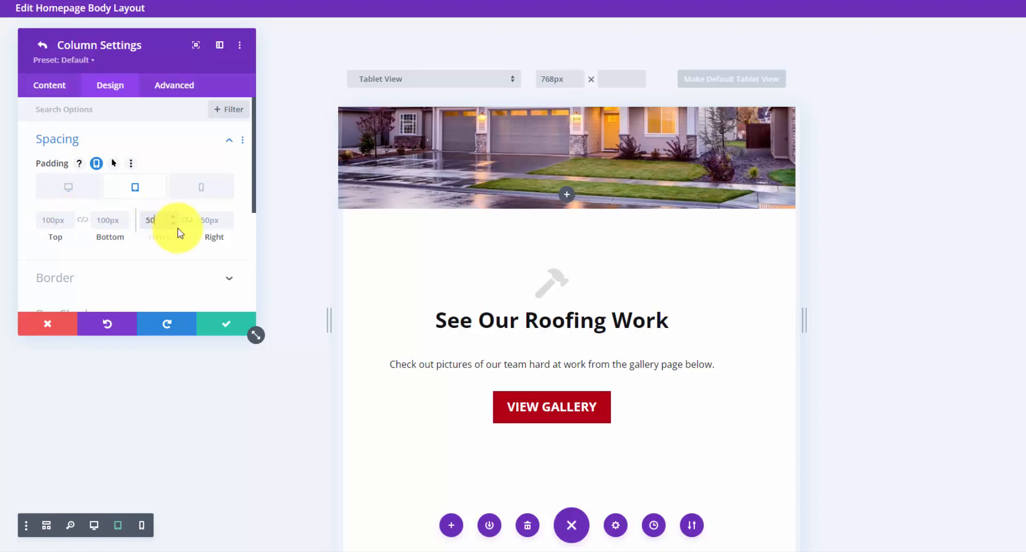
pyautogui.write('50')
pyautogui.click(202, 190)
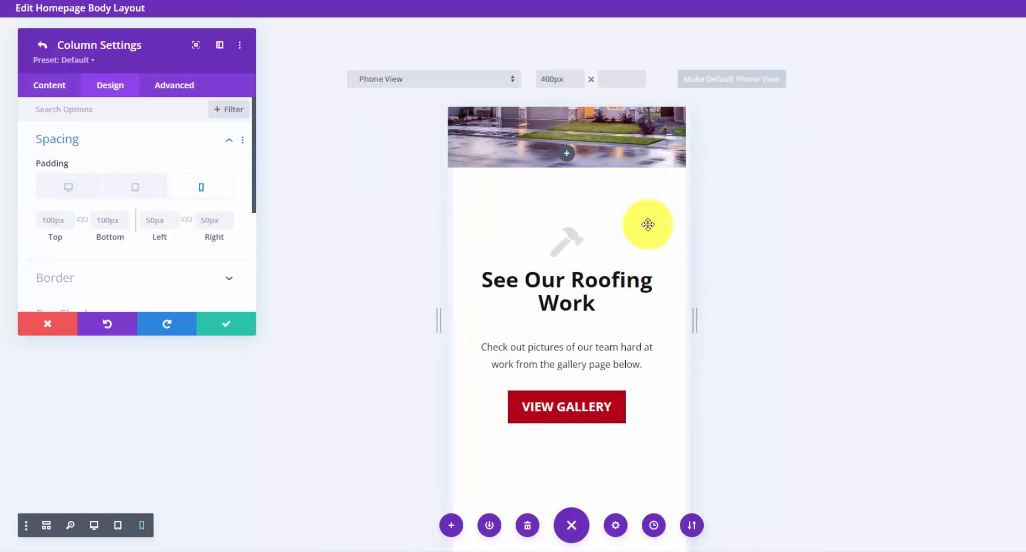
pyautogui.scroll(1, 648, 225)
pyautogui.scroll(-6, 647, 236)
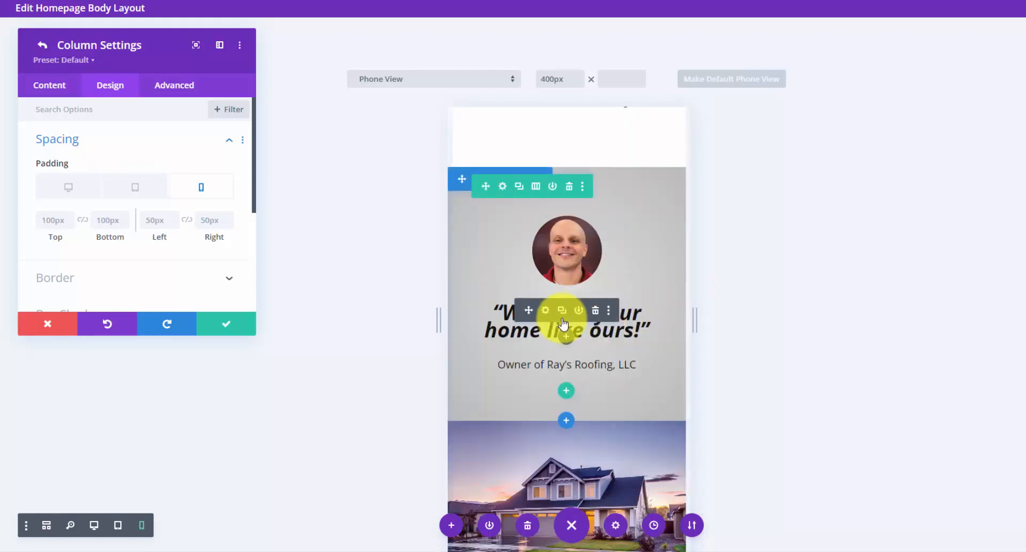
# - Step the 'We treat your home like ours!' quote's phone Text Line Height down from 1.8em to 1.3em
pyautogui.click(545, 310)
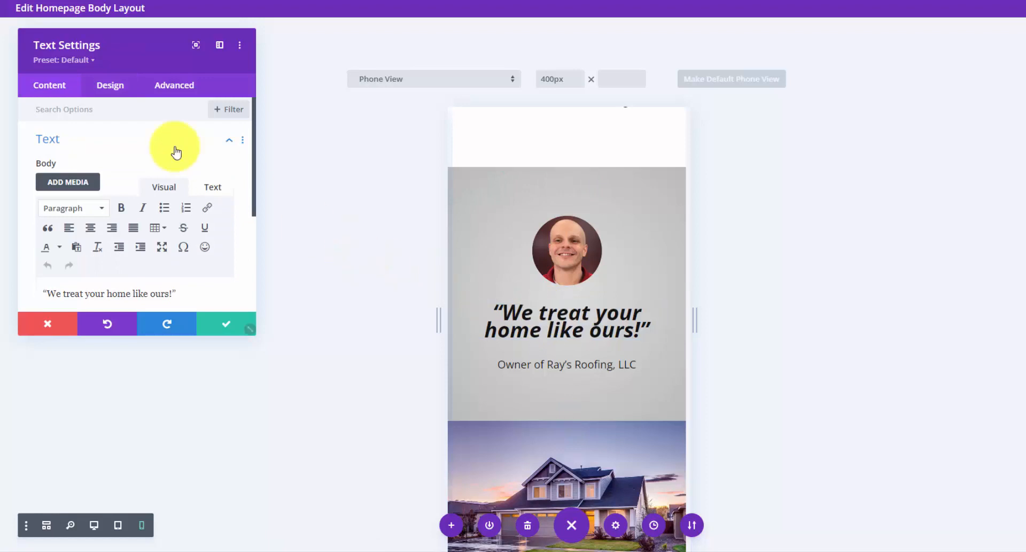
pyautogui.click(119, 91)
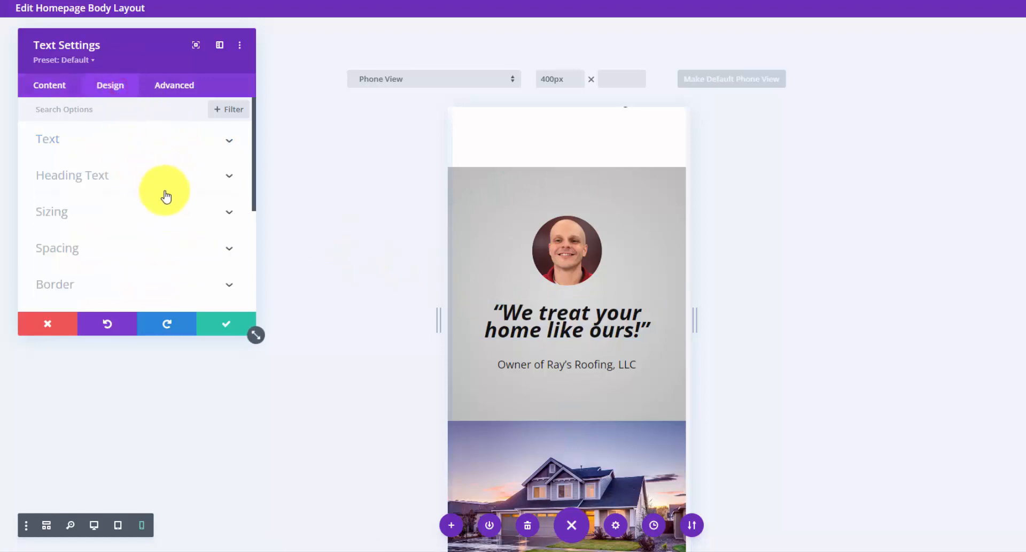
pyautogui.click(220, 141)
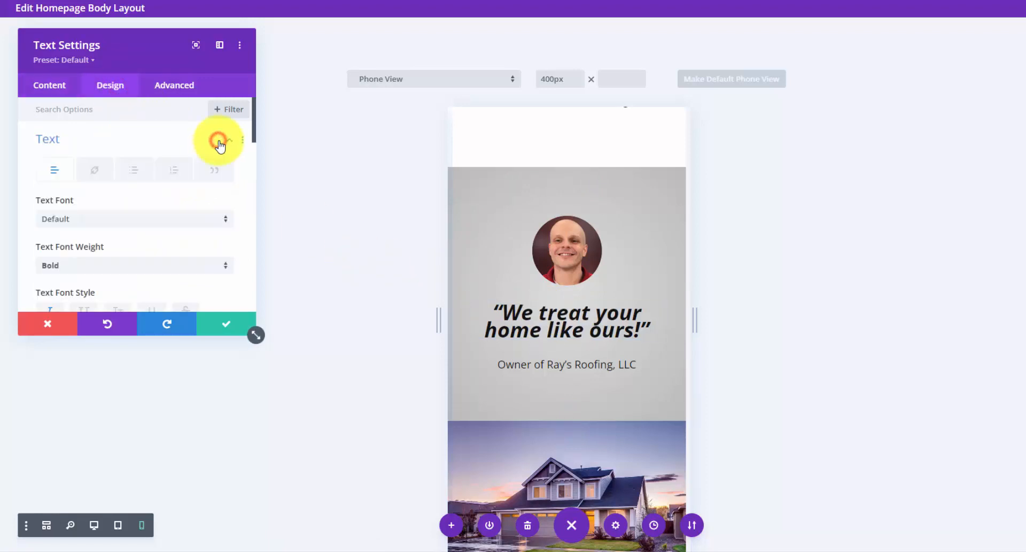
pyautogui.scroll(-5, 184, 179)
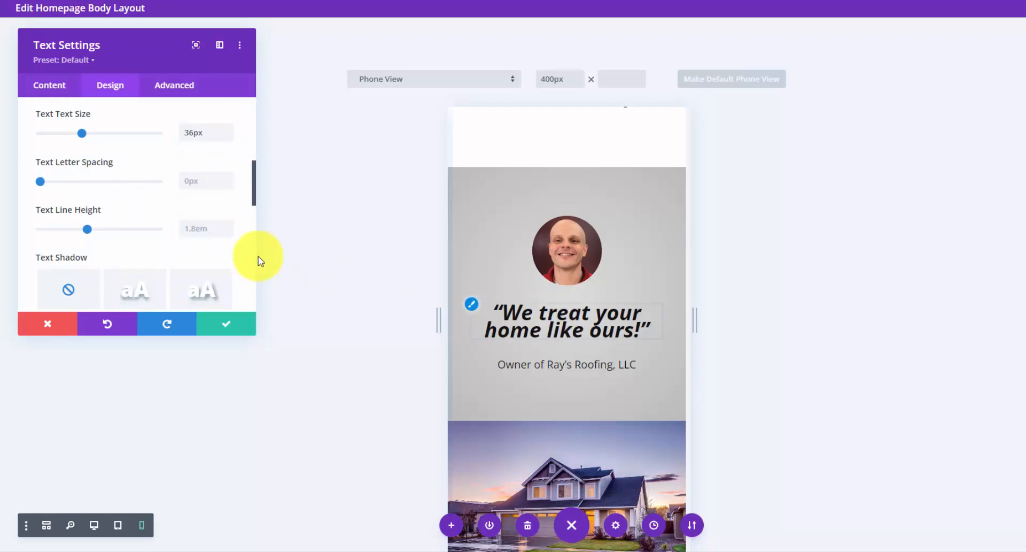
pyautogui.click(229, 233)
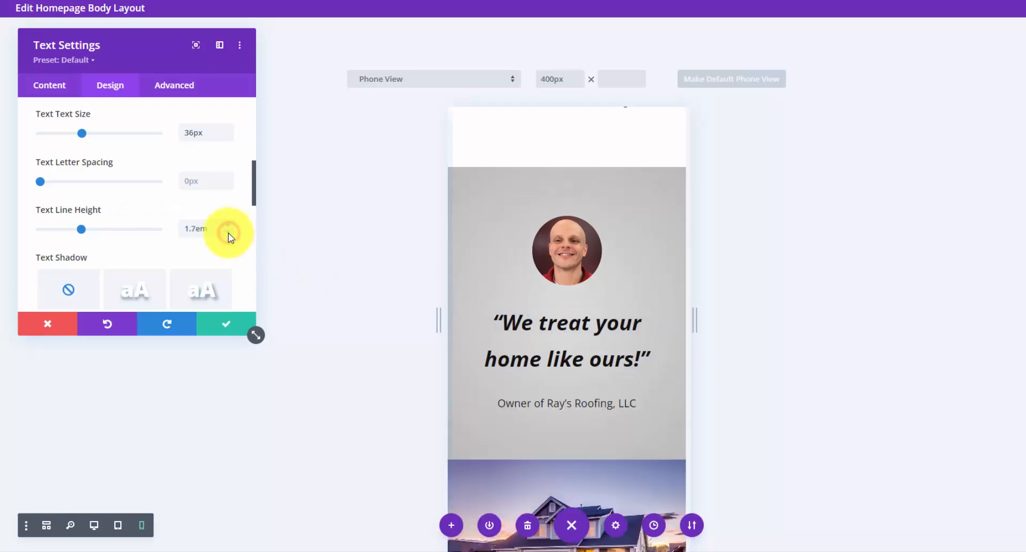
pyautogui.click(230, 233)
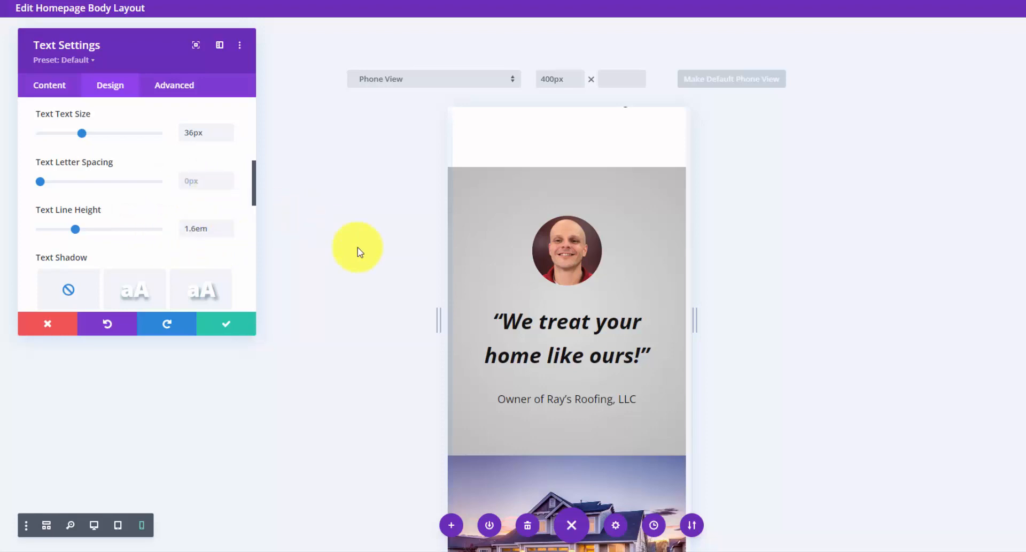
pyautogui.click(230, 234)
pyautogui.click(230, 234)
pyautogui.click(230, 233)
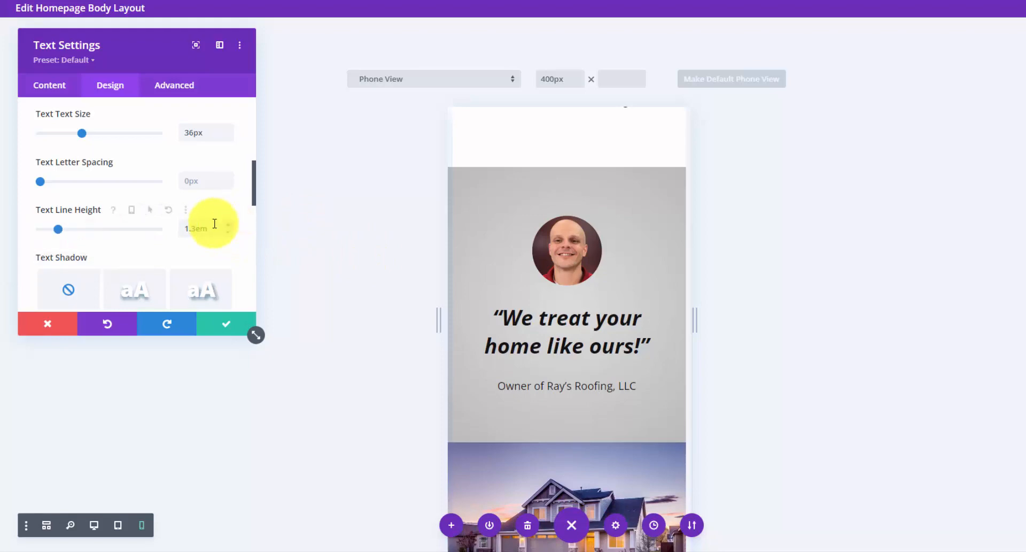
pyautogui.scroll(3, 614, 258)
pyautogui.scroll(3, 614, 258)
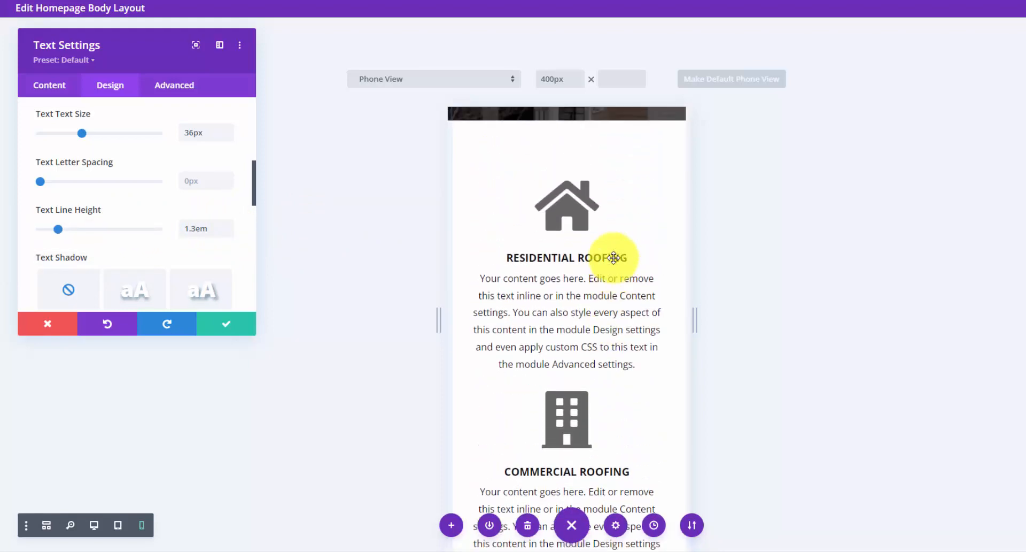
pyautogui.scroll(8, 615, 256)
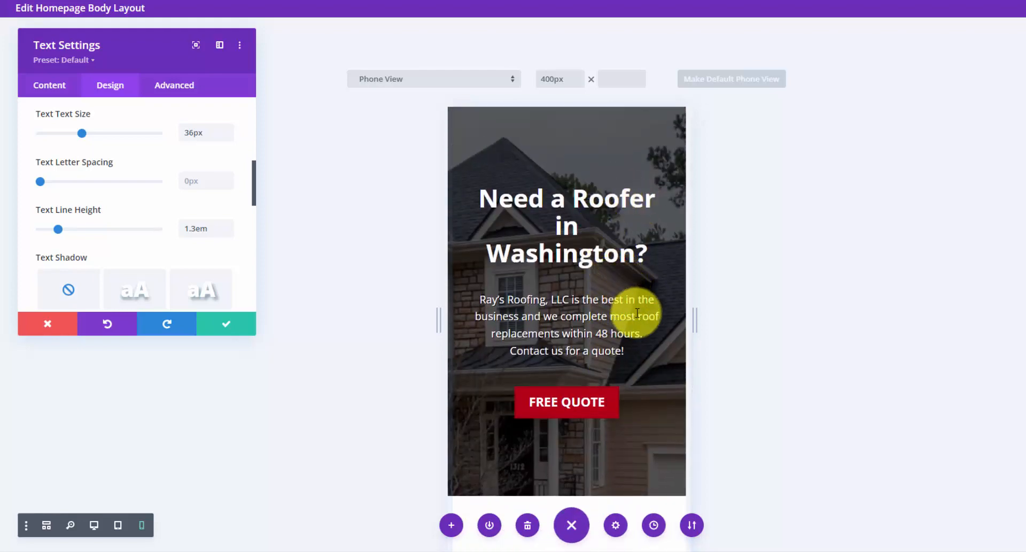
# - Save the quote in desktop view and add a Fullwidth section with a Fullwidth Code module below the row
pyautogui.click(94, 525)
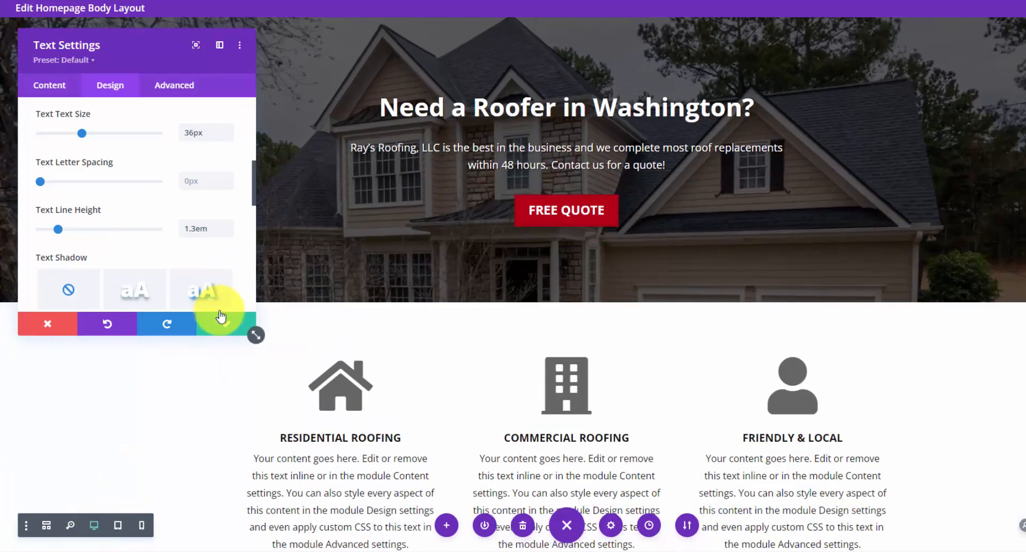
pyautogui.click(221, 323)
pyautogui.scroll(-5, 223, 297)
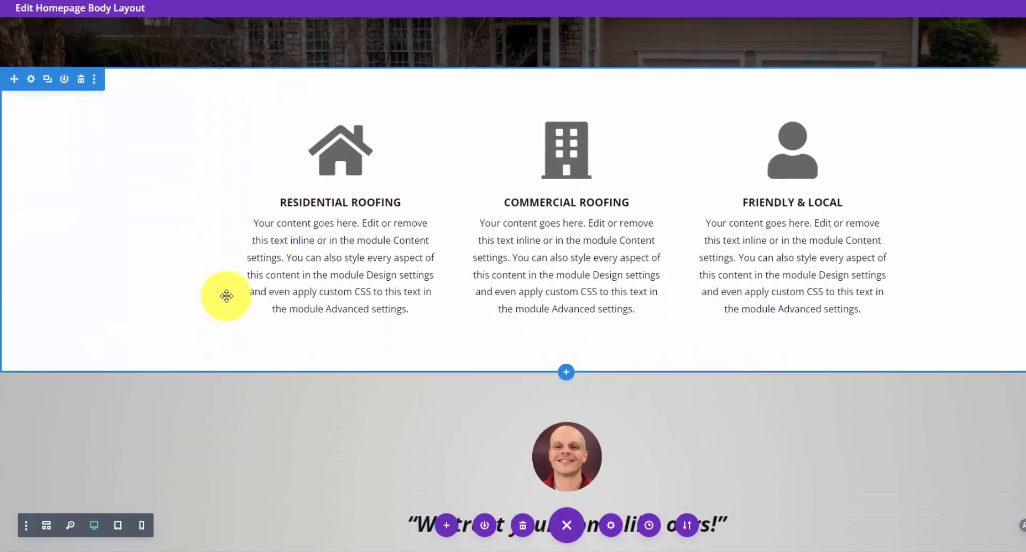
pyautogui.scroll(-9, 227, 294)
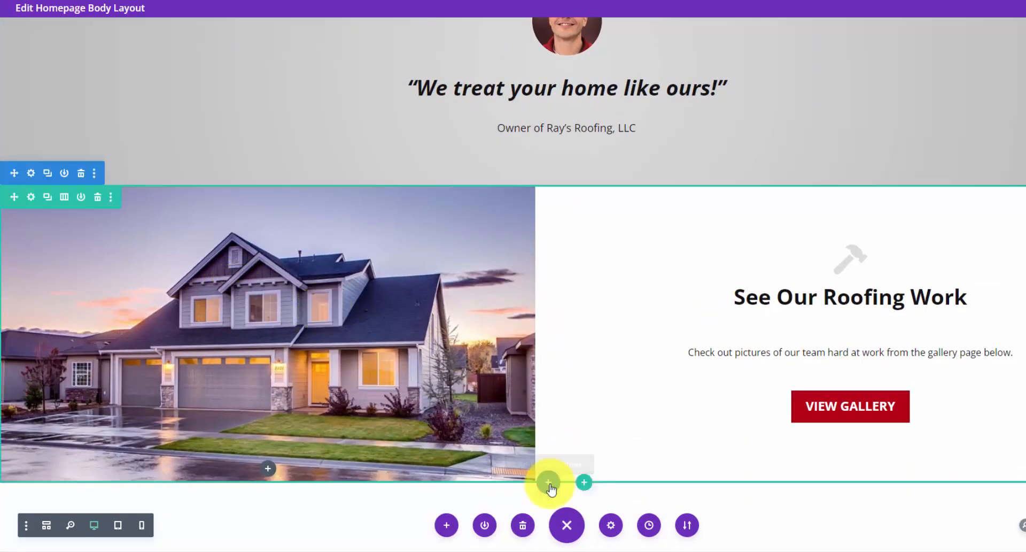
pyautogui.click(546, 481)
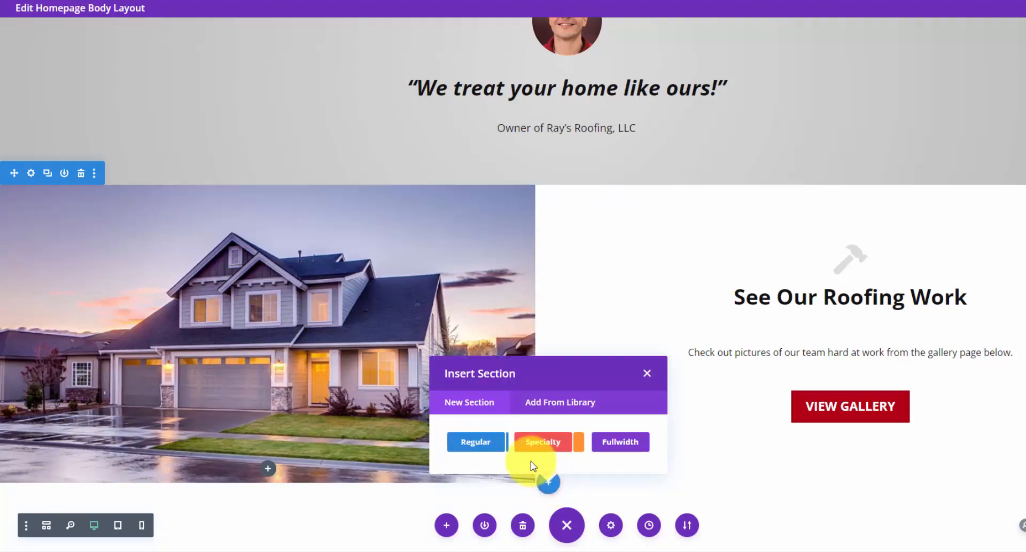
pyautogui.click(620, 444)
pyautogui.click(529, 289)
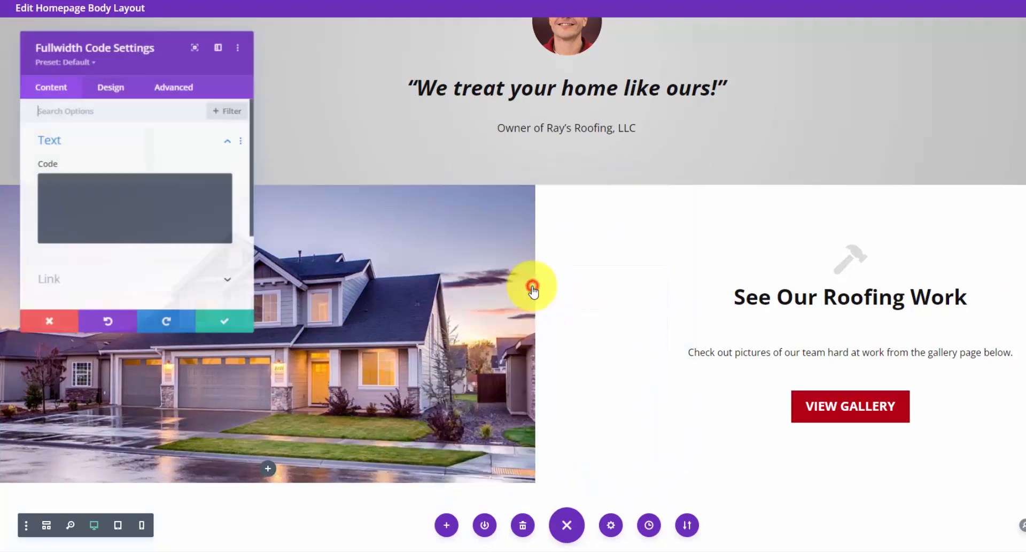
# - Paste the Google Maps embed iframe for Washington, IL (width 100%, height 600px) and save the module
pyautogui.click(147, 207)
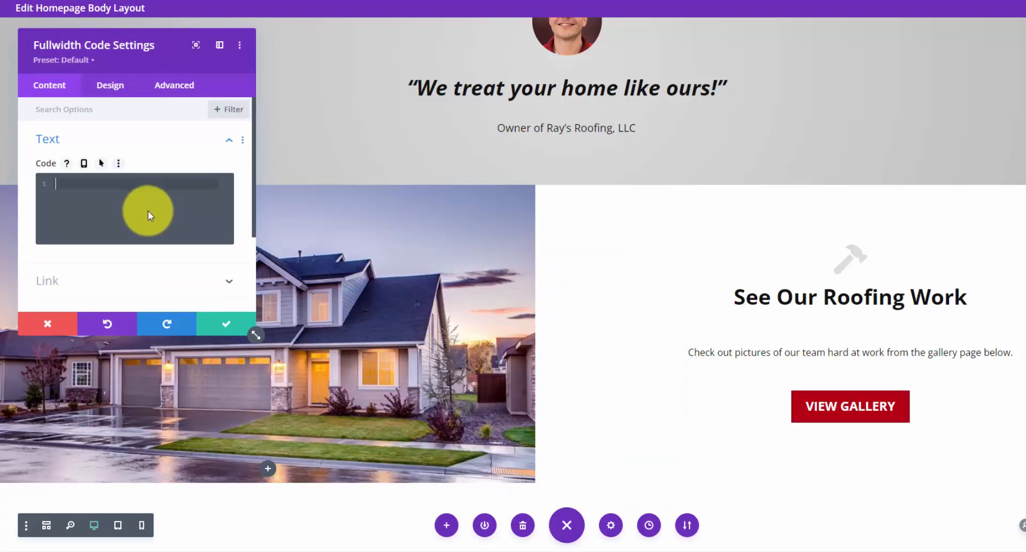
pyautogui.hotkey('ctrl', 'v')
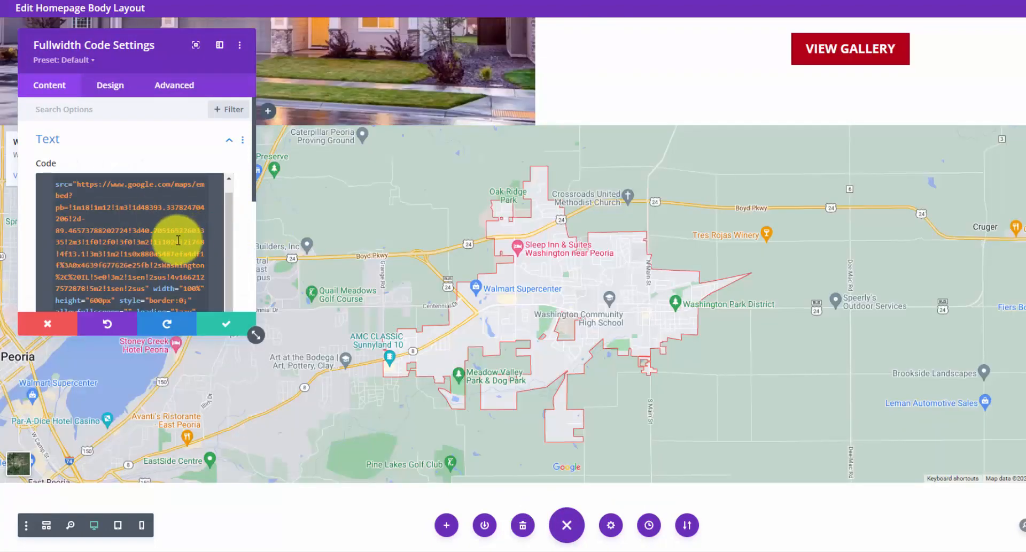
pyautogui.scroll(-2, 227, 200)
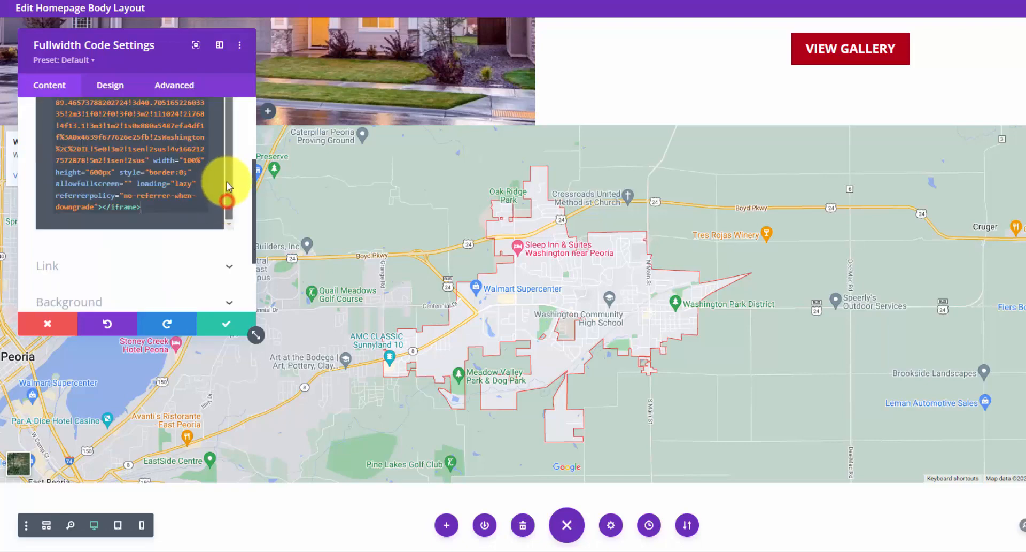
pyautogui.moveTo(202, 183); pyautogui.dragTo(206, 162)
pyautogui.click(67, 174)
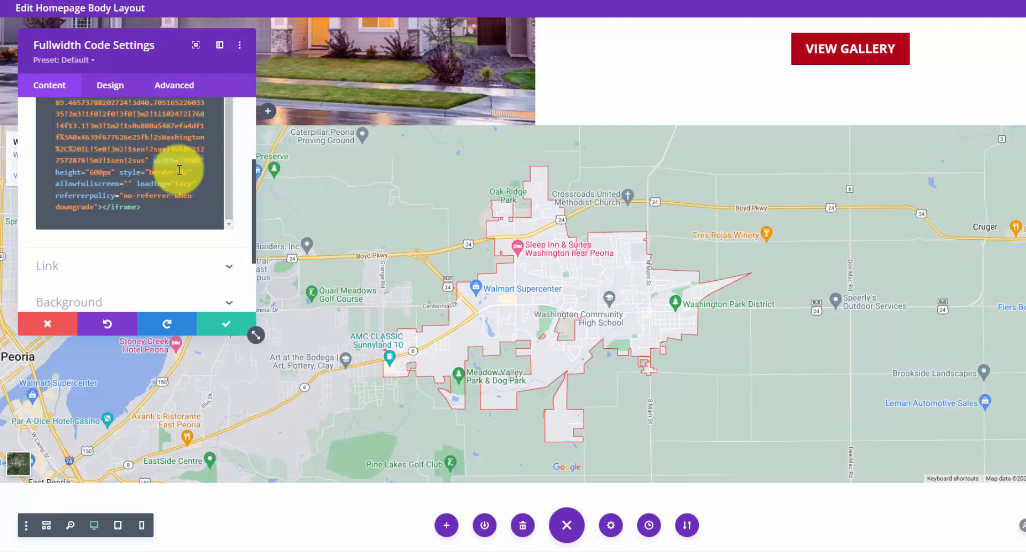
pyautogui.moveTo(57, 174); pyautogui.dragTo(120, 174)
pyautogui.click(117, 174)
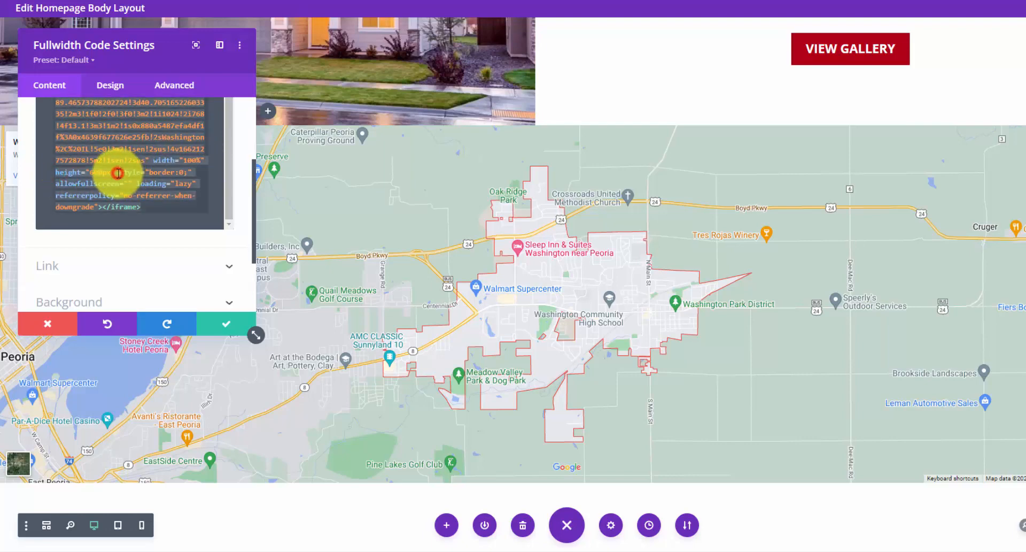
pyautogui.click(218, 331)
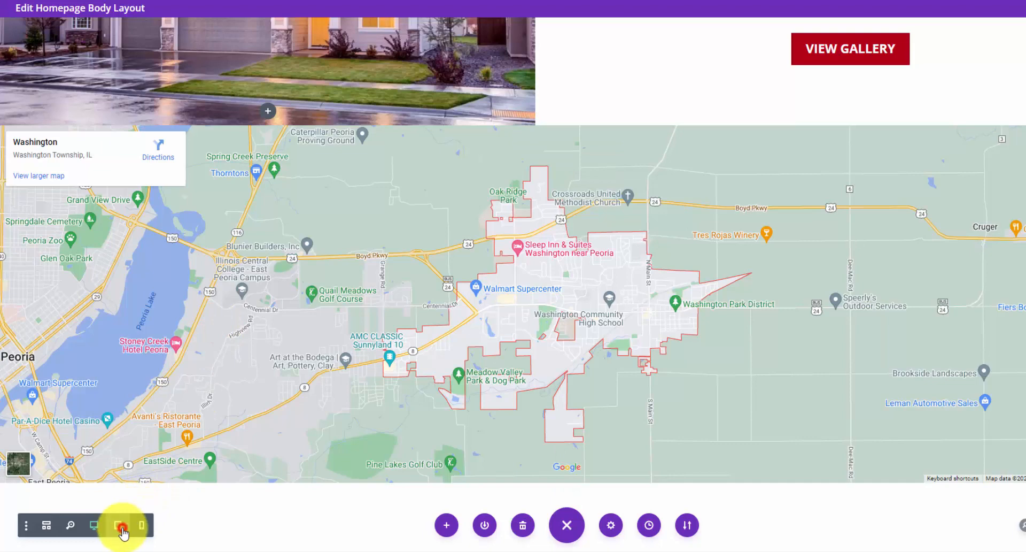
# - Preview the map section at tablet, phone and desktop widths
pyautogui.click(121, 528)
pyautogui.scroll(-5, 648, 310)
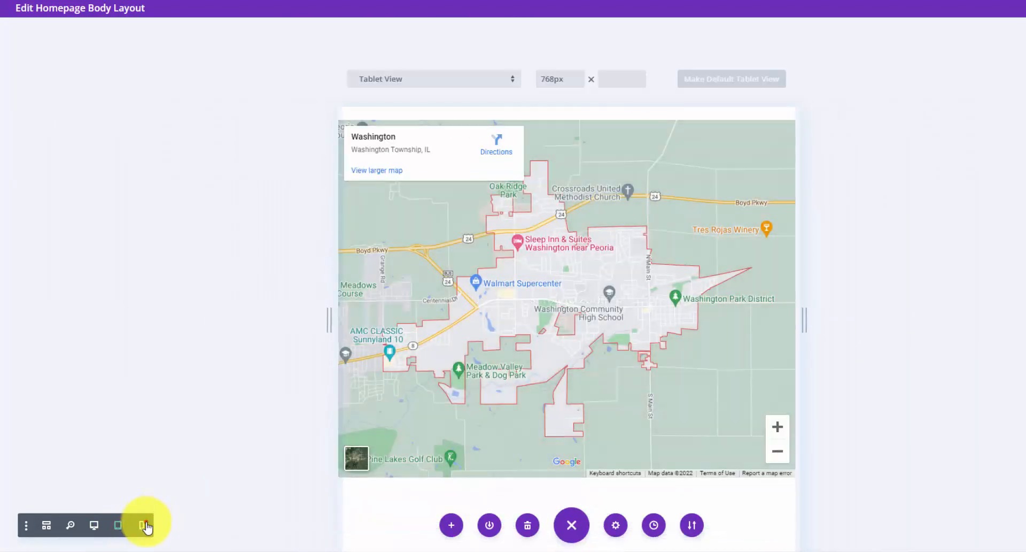
pyautogui.click(145, 527)
pyautogui.scroll(3, 620, 284)
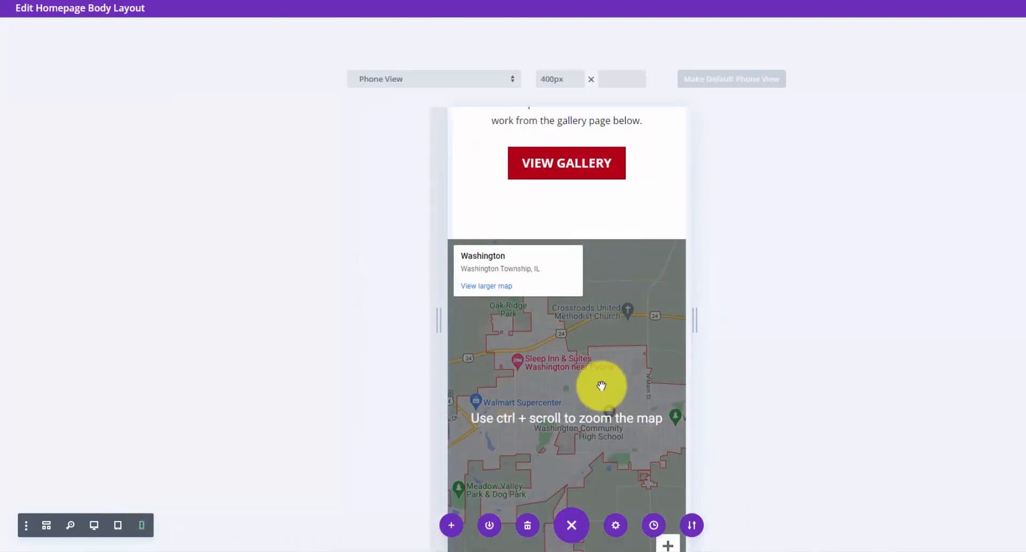
pyautogui.click(118, 526)
pyautogui.click(94, 525)
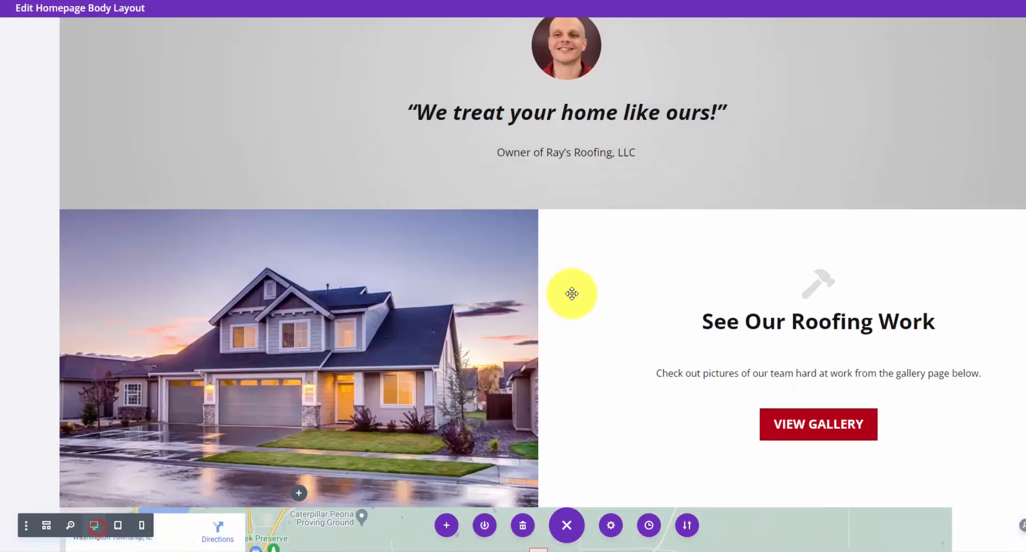
pyautogui.scroll(-5, 572, 293)
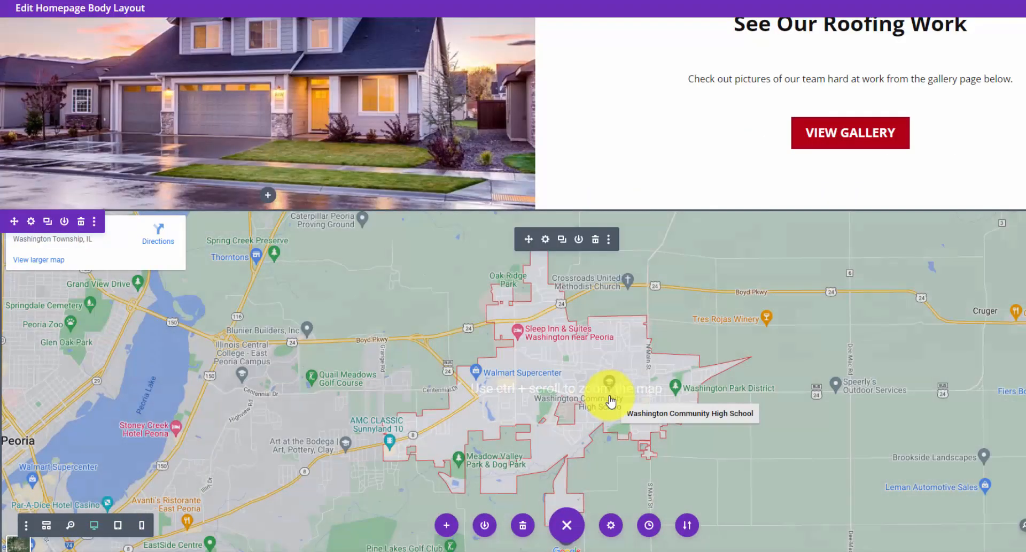
pyautogui.scroll(-2, 711, 283)
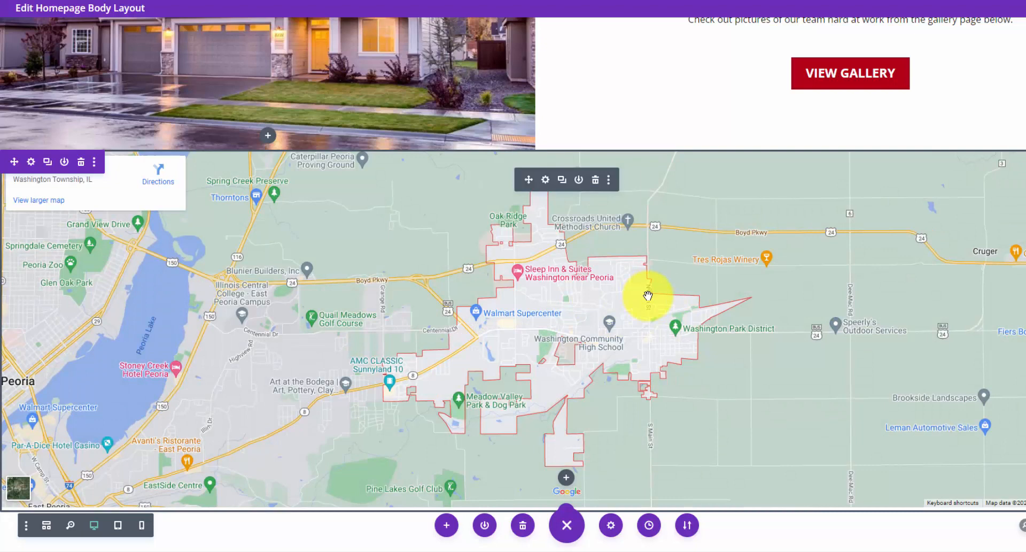
# - Open and cancel the section's settings, then reopen the Fullwidth Code module showing the map embed code
pyautogui.click(31, 161)
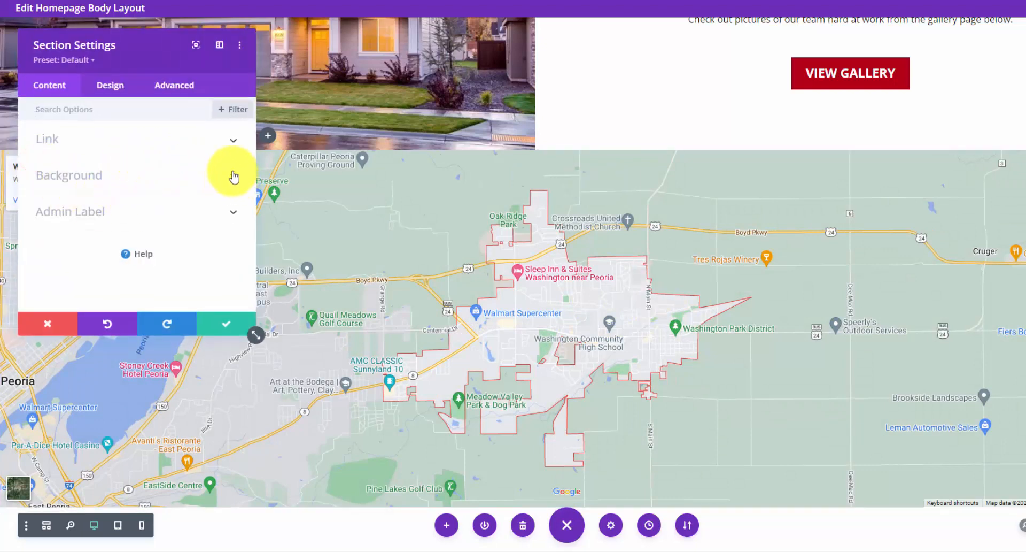
pyautogui.click(47, 324)
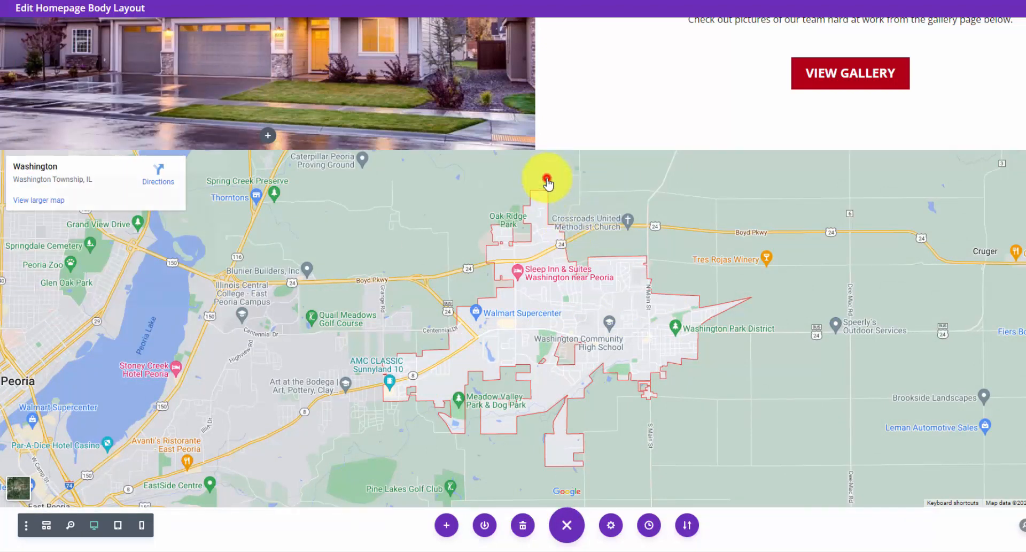
pyautogui.click(547, 179)
pyautogui.scroll(-1, 184, 234)
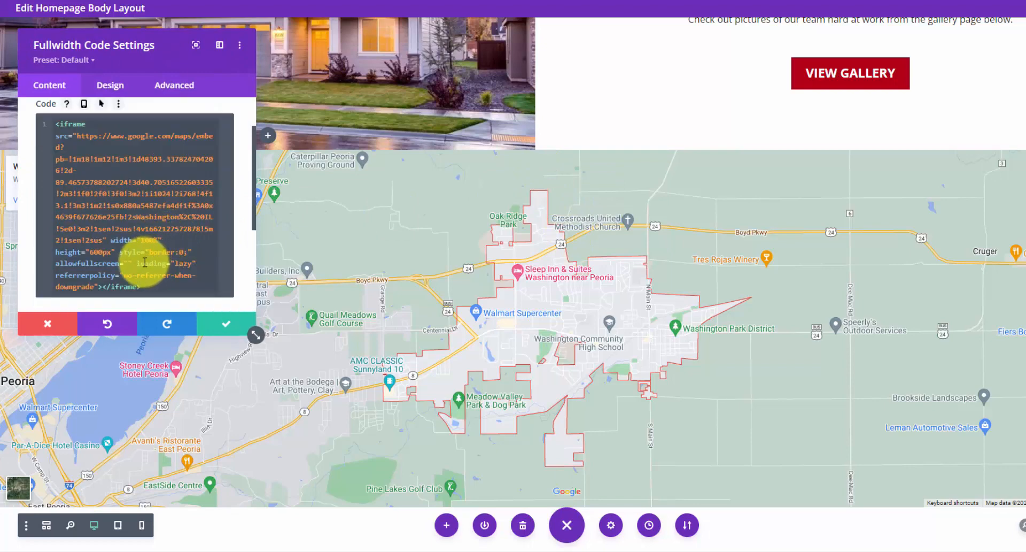
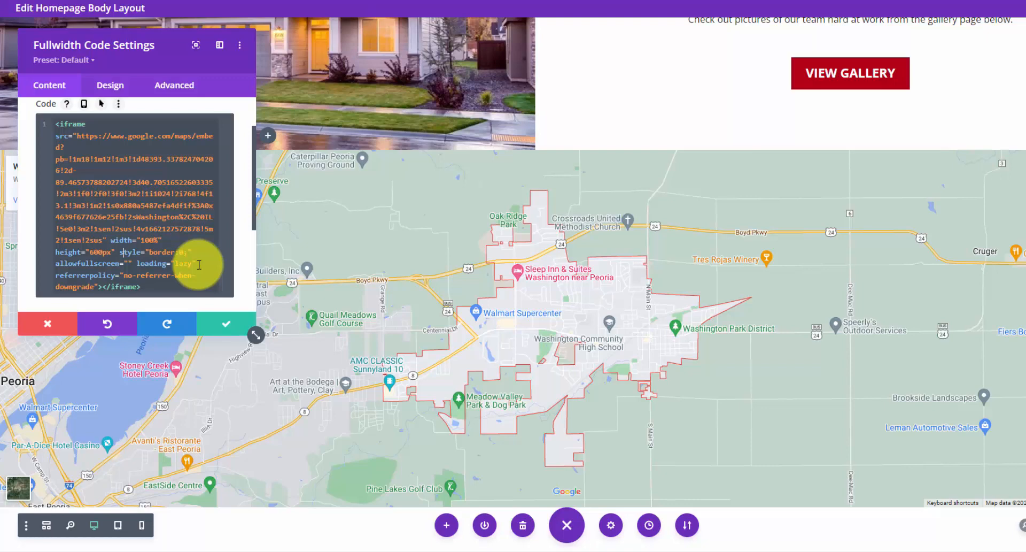
# - Keep the map embed code, save the homepage body layout, and exit the Visual Builder
pyautogui.click(228, 325)
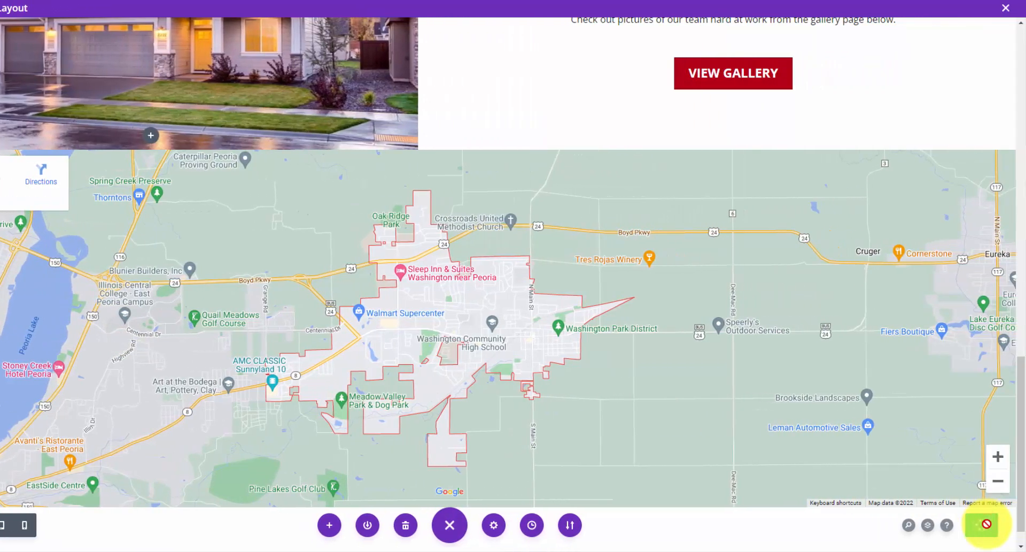
pyautogui.click(986, 524)
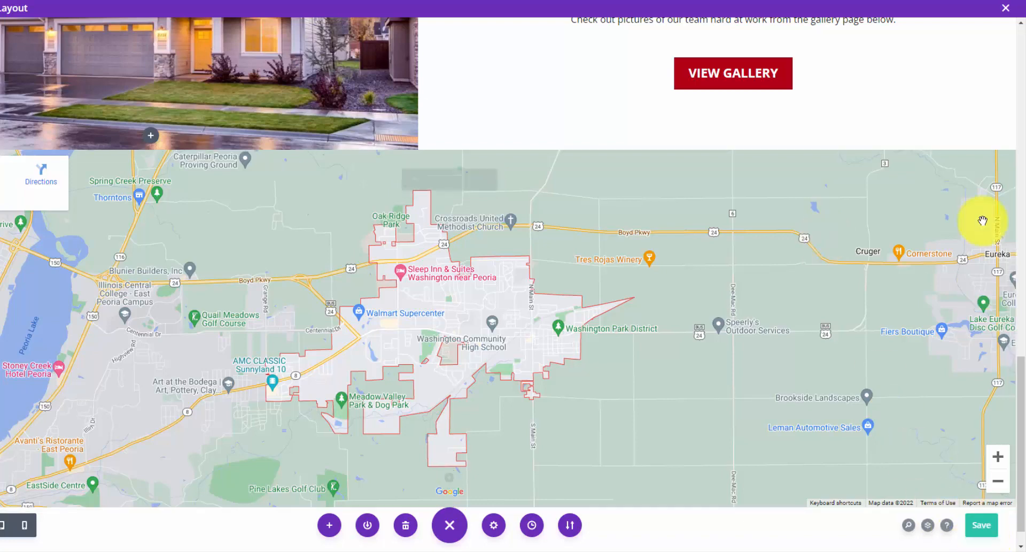
pyautogui.click(1007, 12)
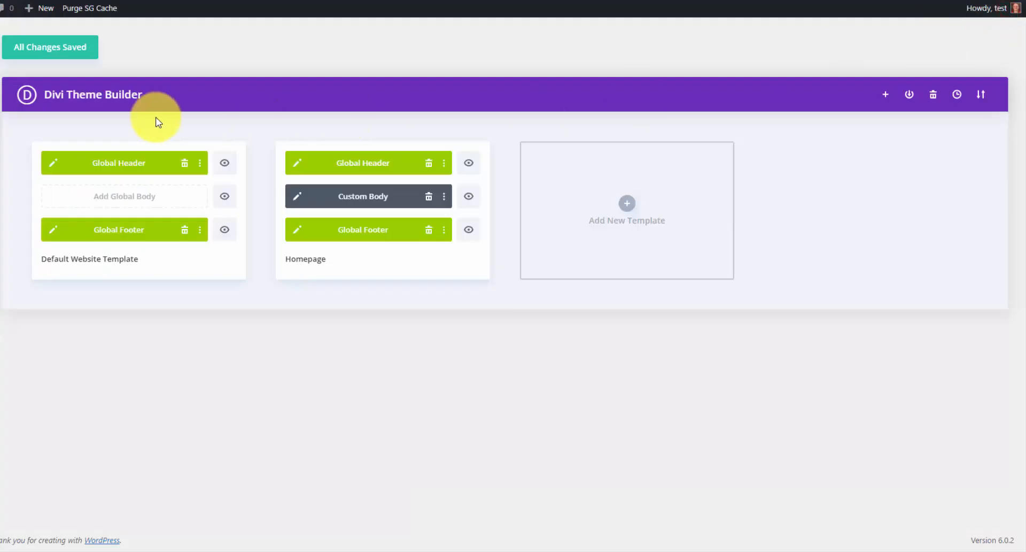
# - Save the Theme Builder changes and scroll the live homepage down to the map and Free Quote form
pyautogui.click(70, 54)
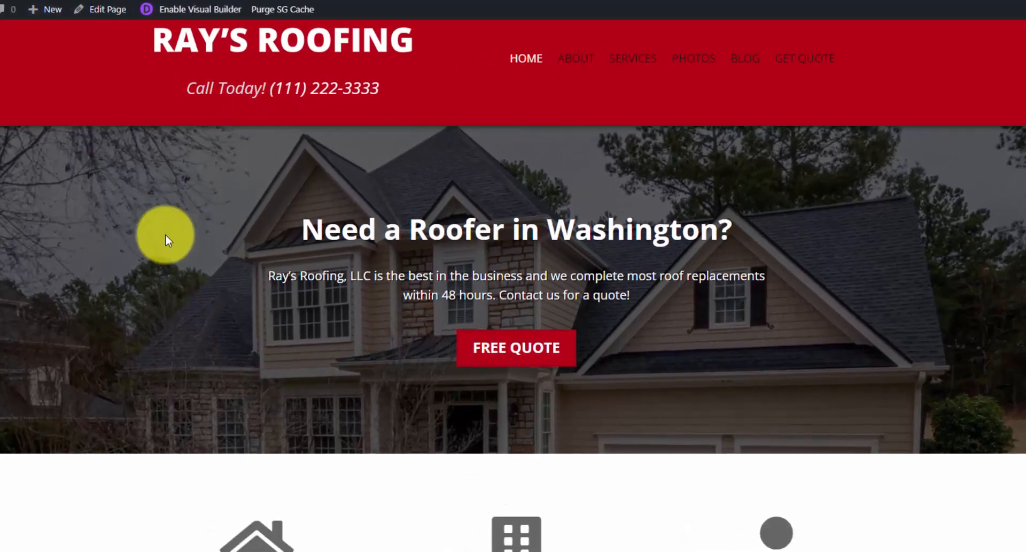
pyautogui.scroll(-9, 146, 237)
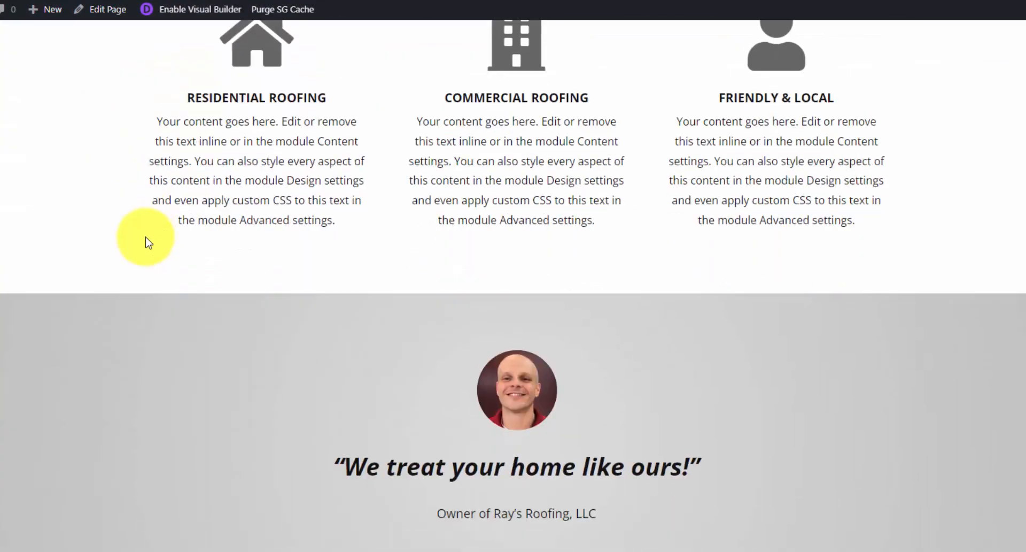
pyautogui.scroll(-10, 149, 242)
pyautogui.scroll(-1, 146, 235)
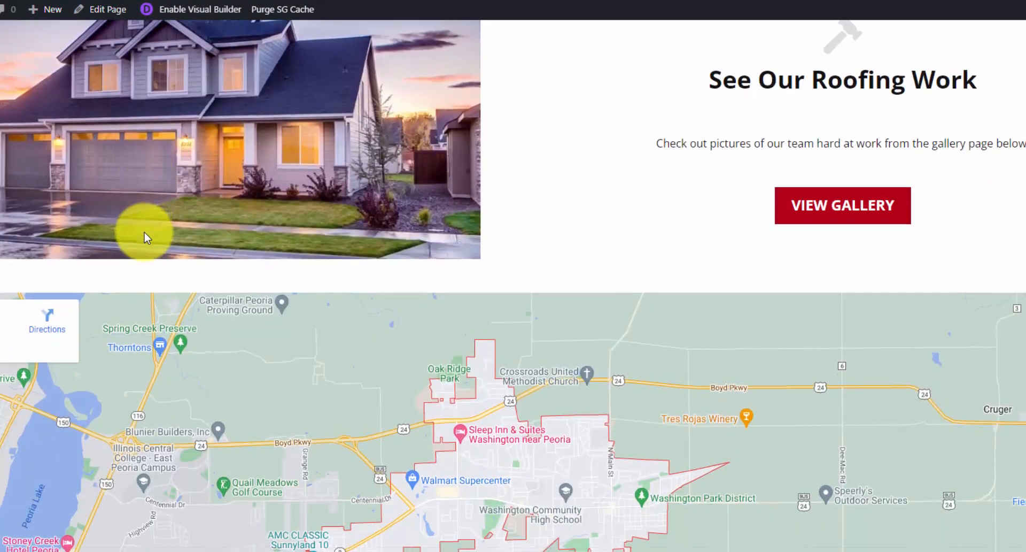
pyautogui.scroll(-1, 151, 275)
pyautogui.scroll(-3, 151, 273)
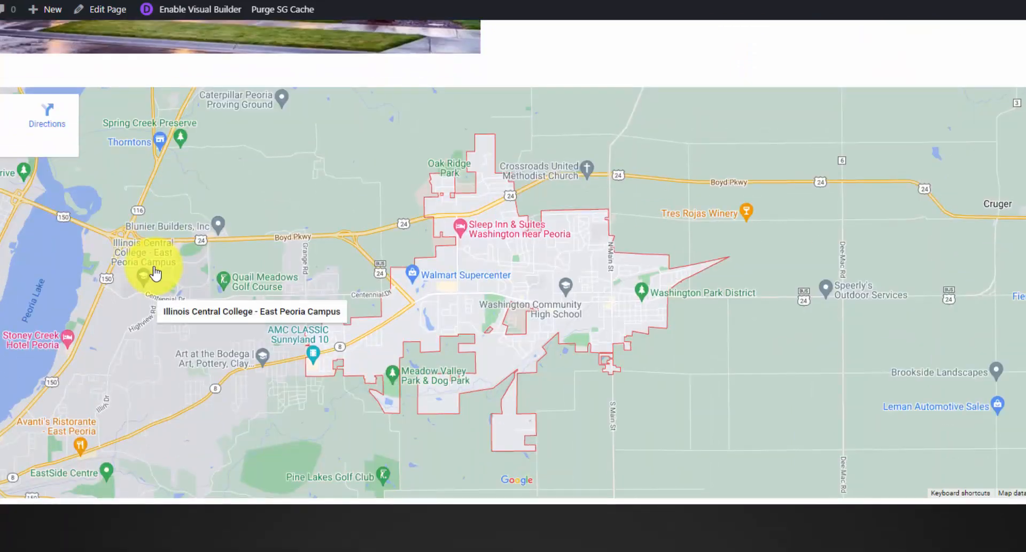
pyautogui.scroll(-8, 166, 370)
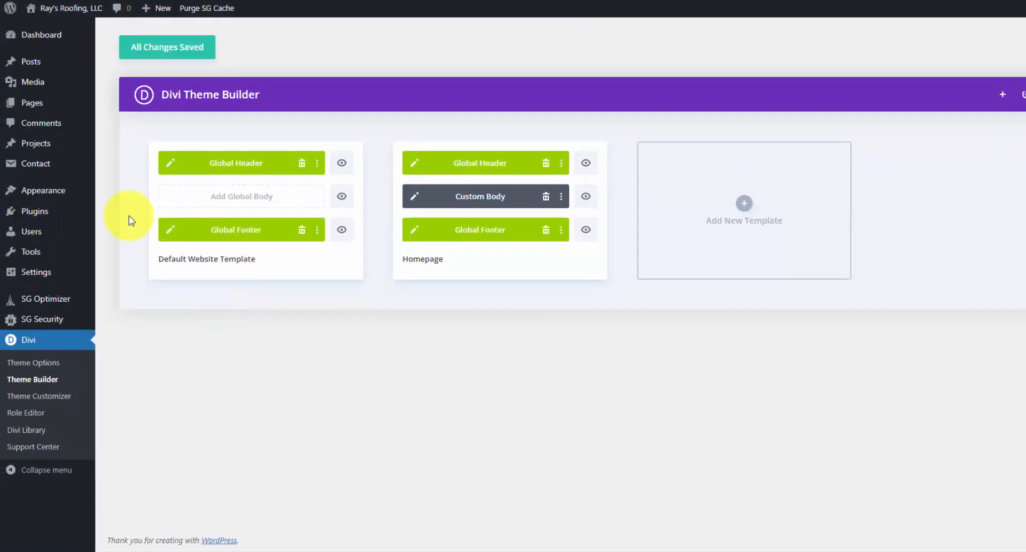
# - Paste the prepared custom CSS into the Customizer's Additional CSS editor
pyautogui.moveTo(79, 193)
pyautogui.click(111, 211)
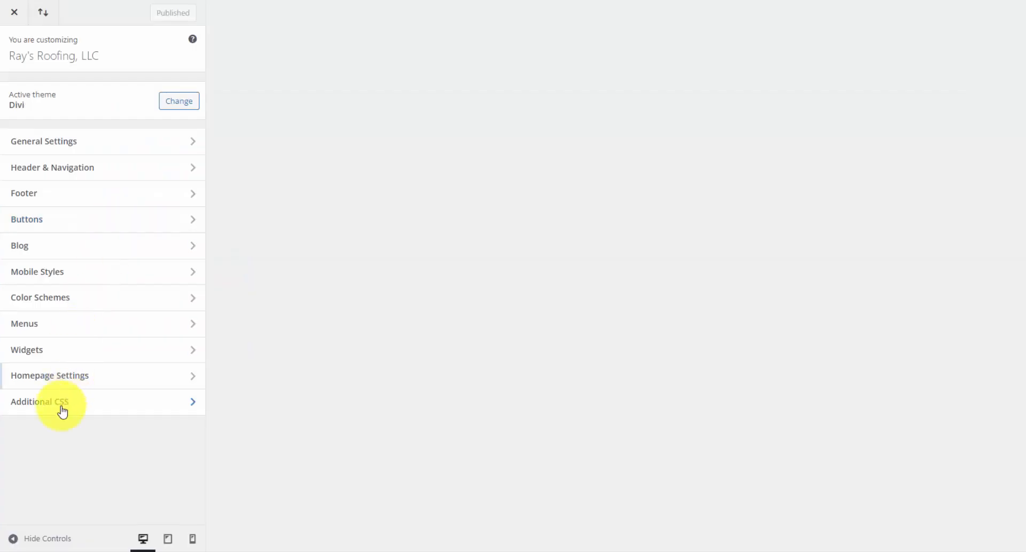
pyautogui.click(62, 408)
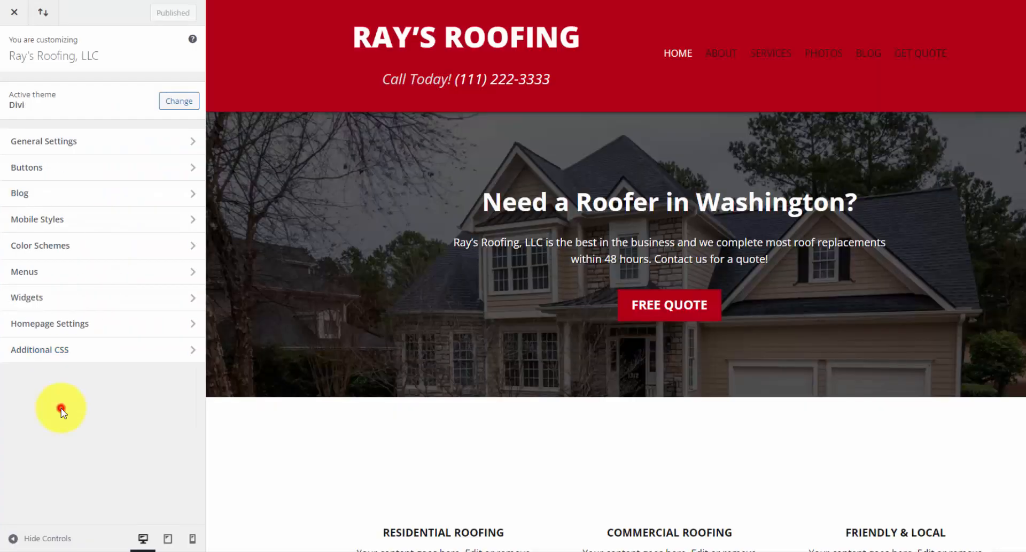
pyautogui.click(71, 358)
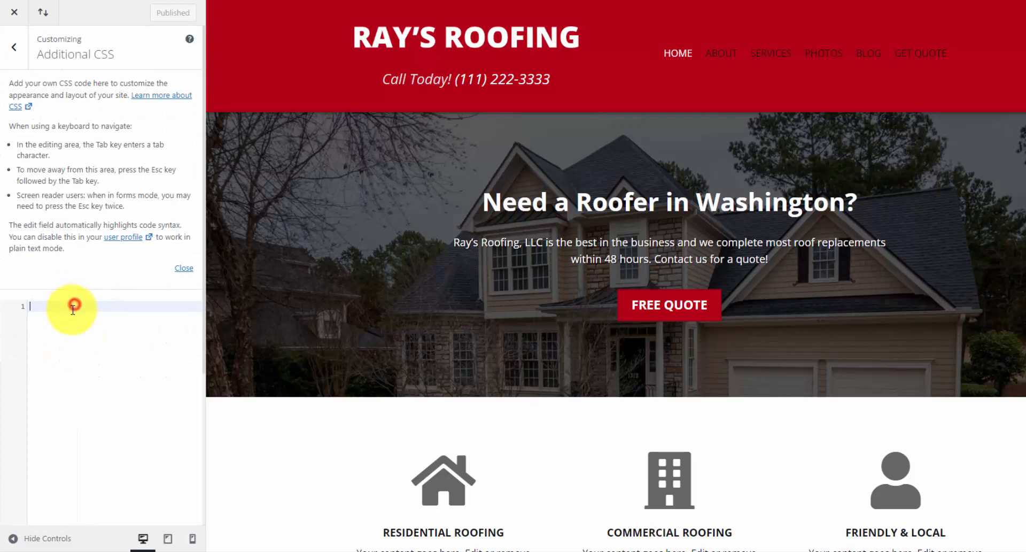
pyautogui.scroll(-15, 270, 298)
pyautogui.hotkey('ctrl', 'v')
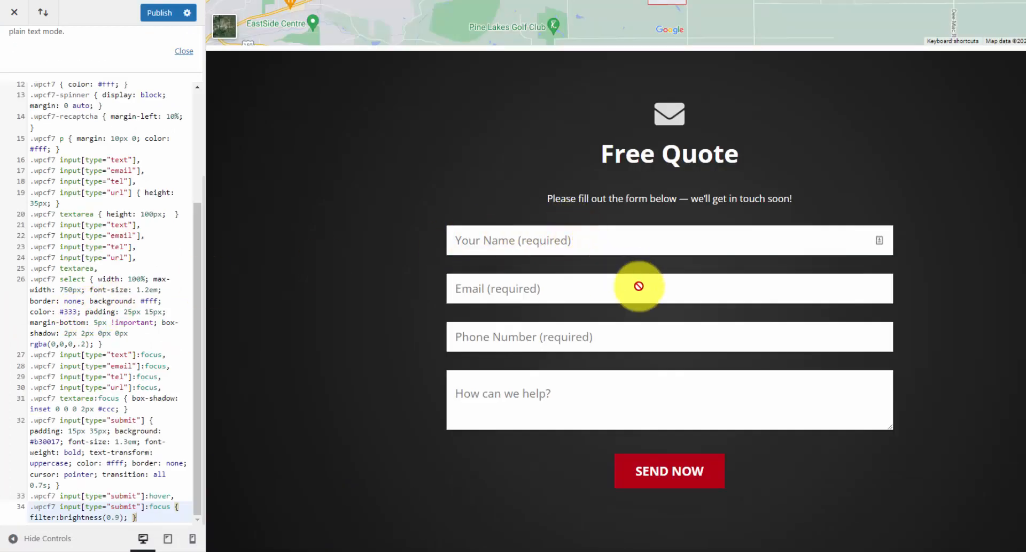
pyautogui.scroll(5, 96, 238)
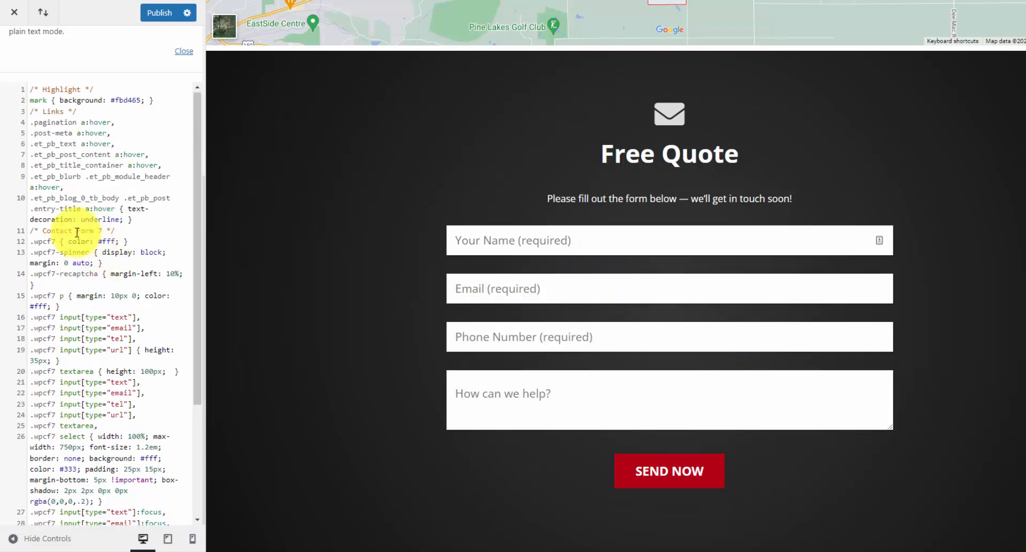
# - Review the pasted CSS, highlighting the Contact Form 7 comment and the link hover rules on lines 3–10
pyautogui.moveTo(114, 231); pyautogui.dragTo(22, 235)
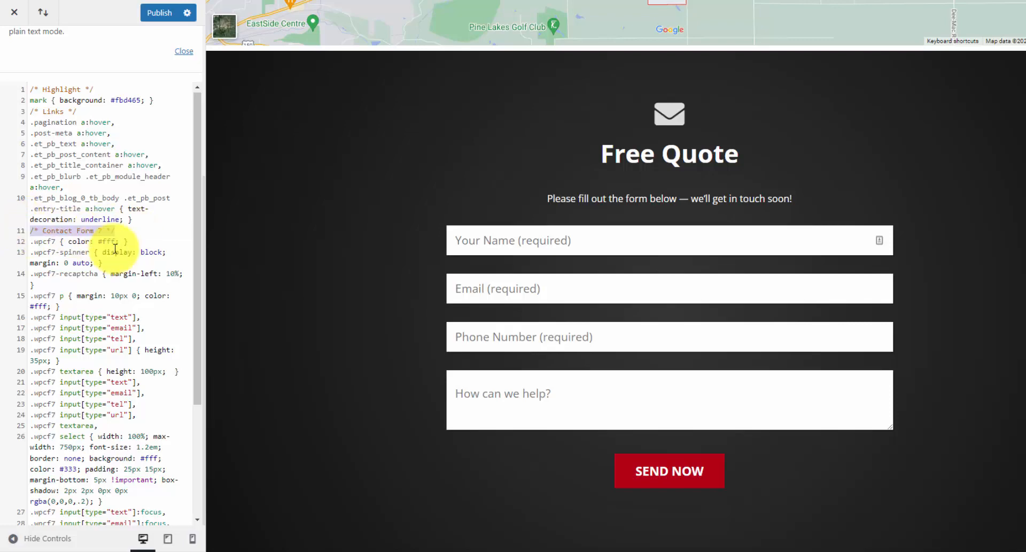
pyautogui.scroll(-3, 80, 243)
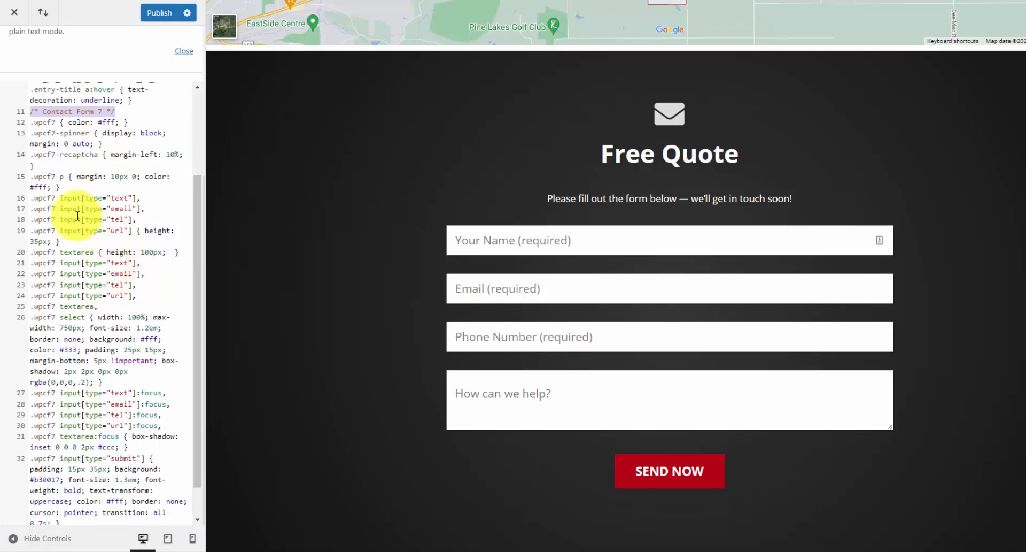
pyautogui.click(68, 217)
pyautogui.scroll(3, 48, 254)
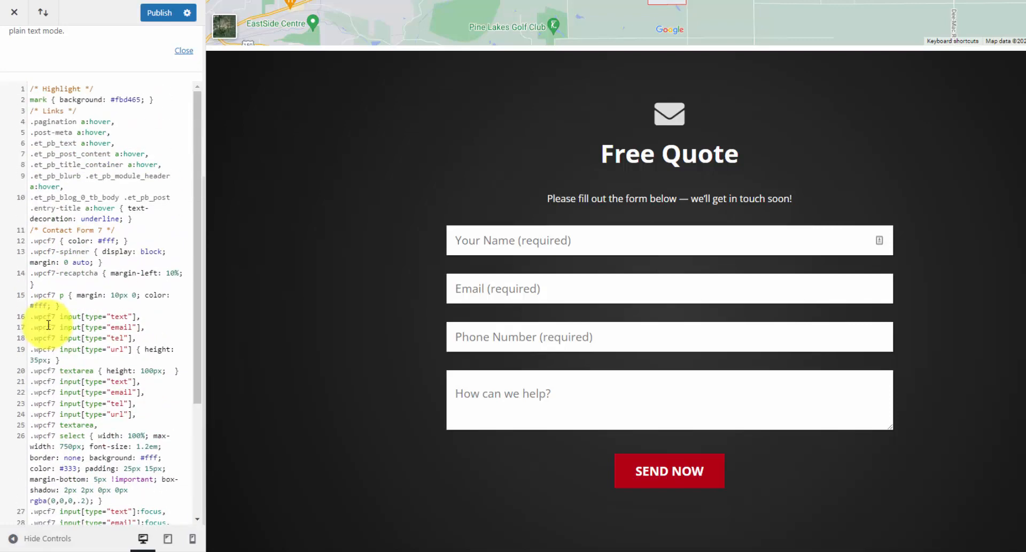
pyautogui.moveTo(160, 223); pyautogui.dragTo(31, 111)
pyautogui.click(152, 221)
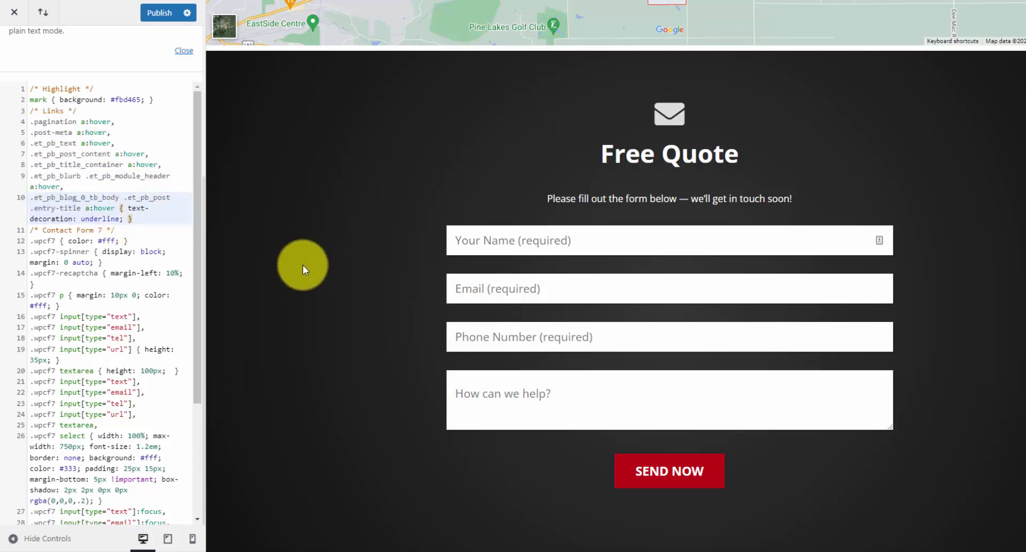
pyautogui.scroll(10, 329, 294)
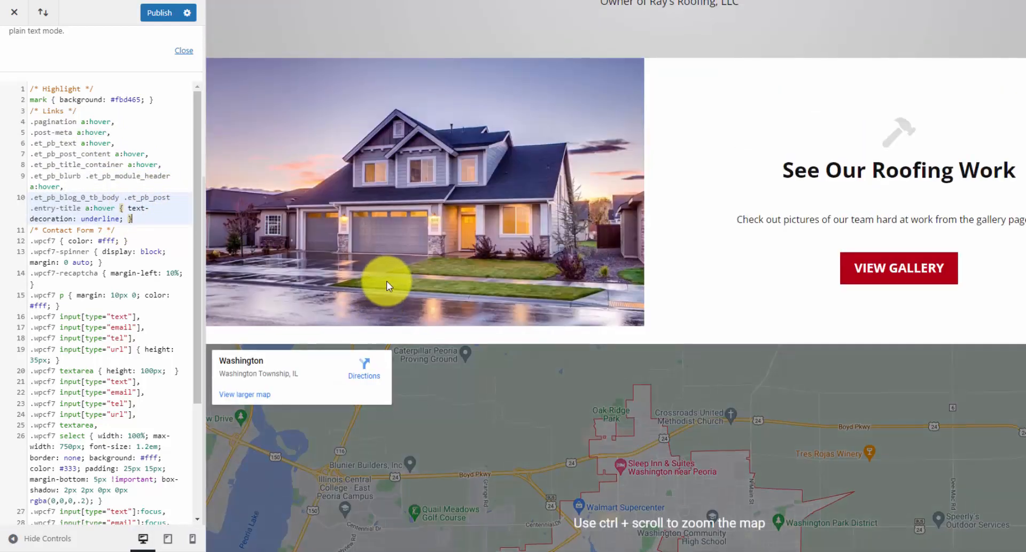
pyautogui.scroll(-15, 600, 321)
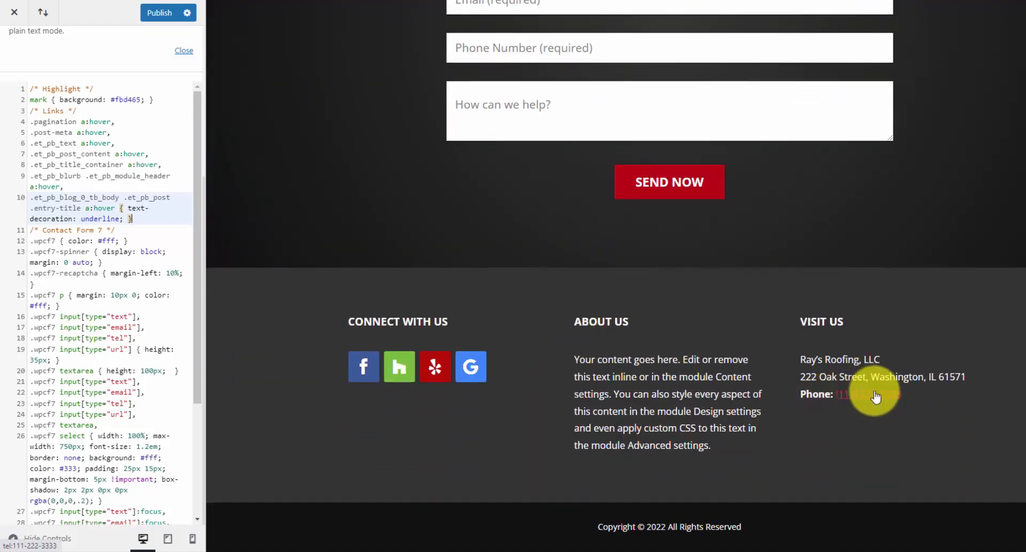
pyautogui.scroll(2, 131, 149)
pyautogui.moveTo(166, 159); pyautogui.dragTo(141, 159)
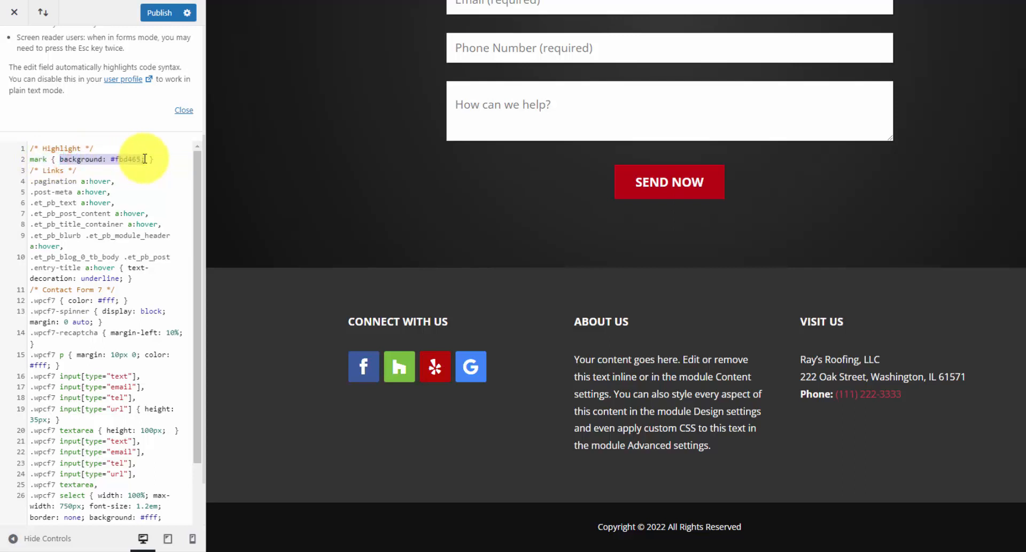
# - Publish the custom CSS, reload the live page to check the styling, and close the Customizer
pyautogui.click(156, 18)
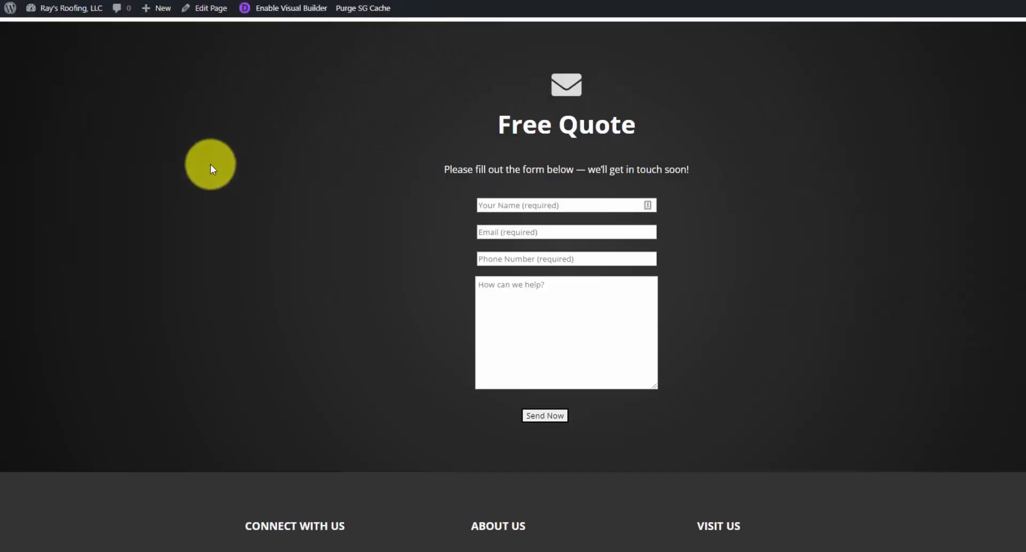
pyautogui.rightClick(211, 164)
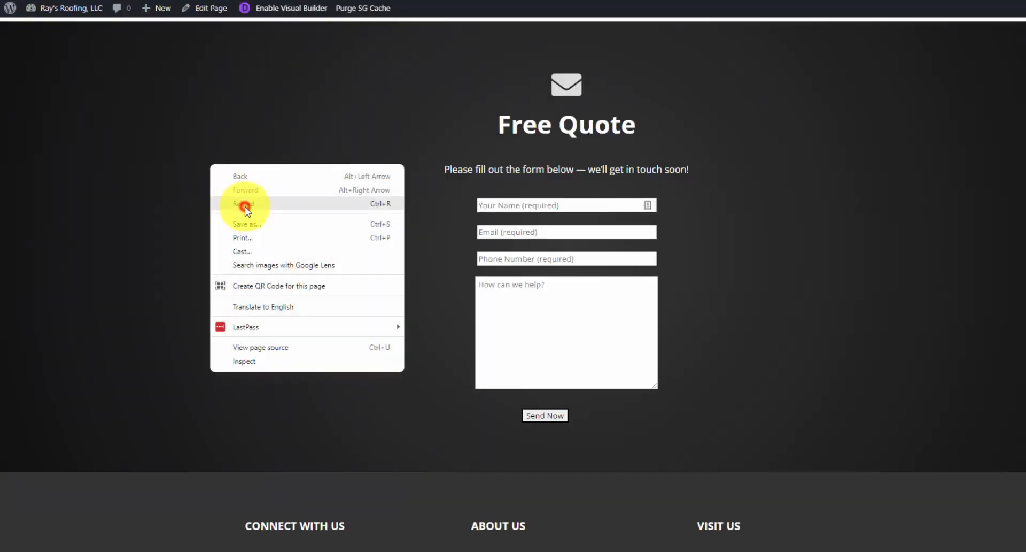
pyautogui.click(245, 208)
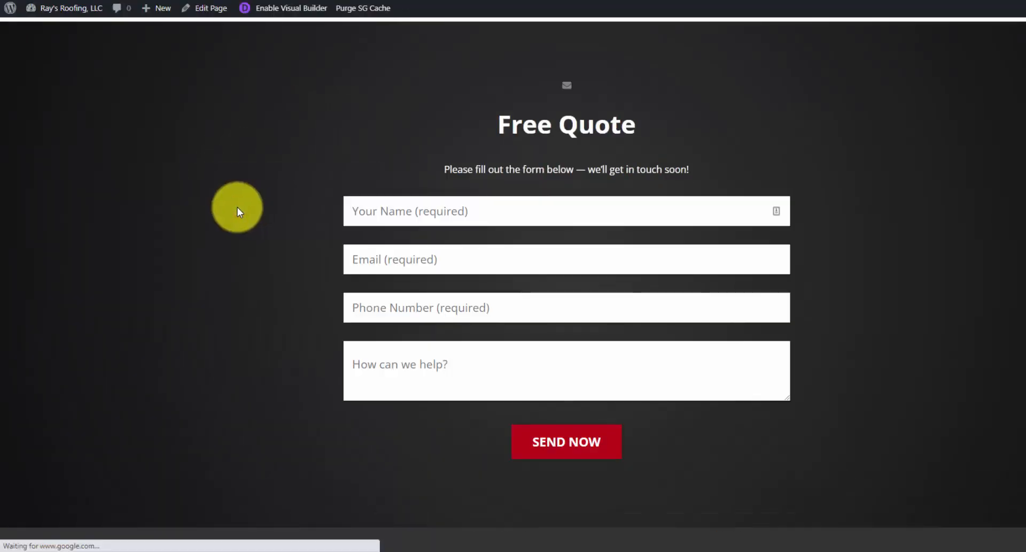
pyautogui.scroll(-5, 529, 255)
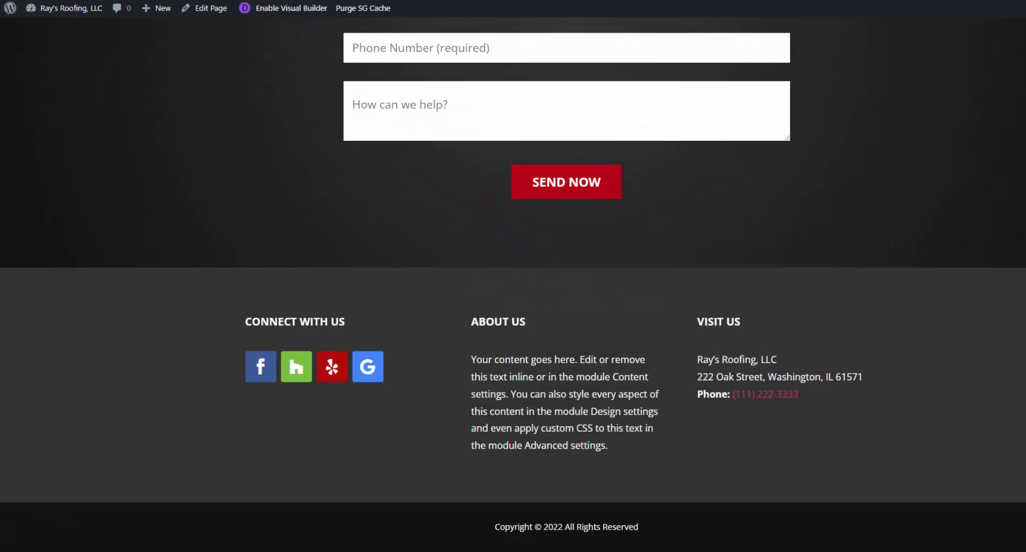
pyautogui.click(235, 1)
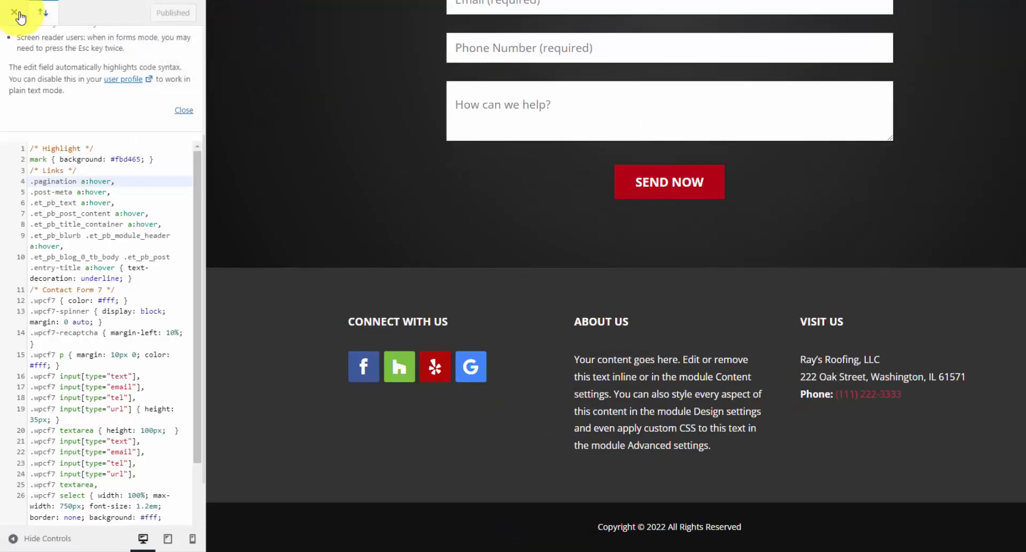
pyautogui.click(18, 12)
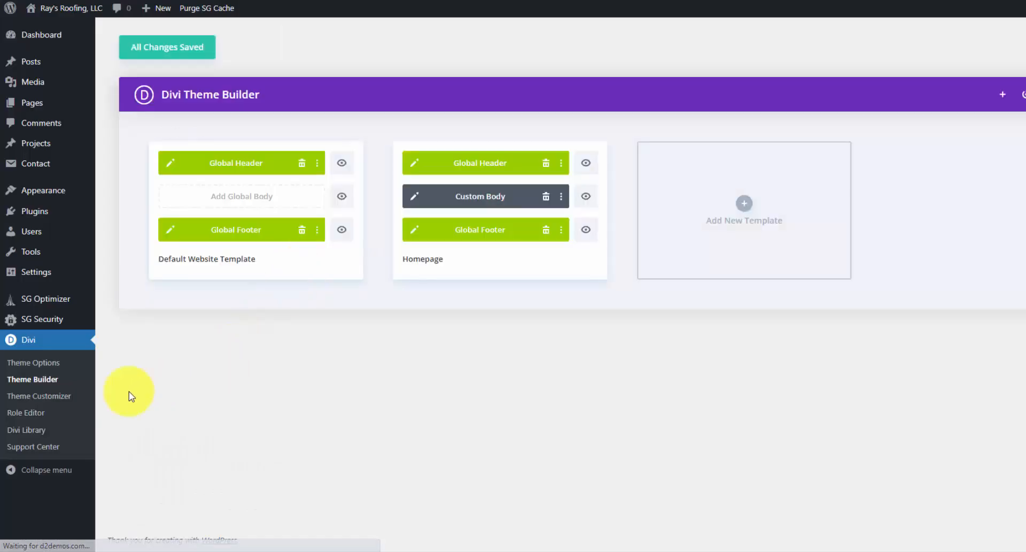
# - Build a global body with a fullwidth section holding a Fullwidth Post Title module, removing the empty top section
pyautogui.click(244, 201)
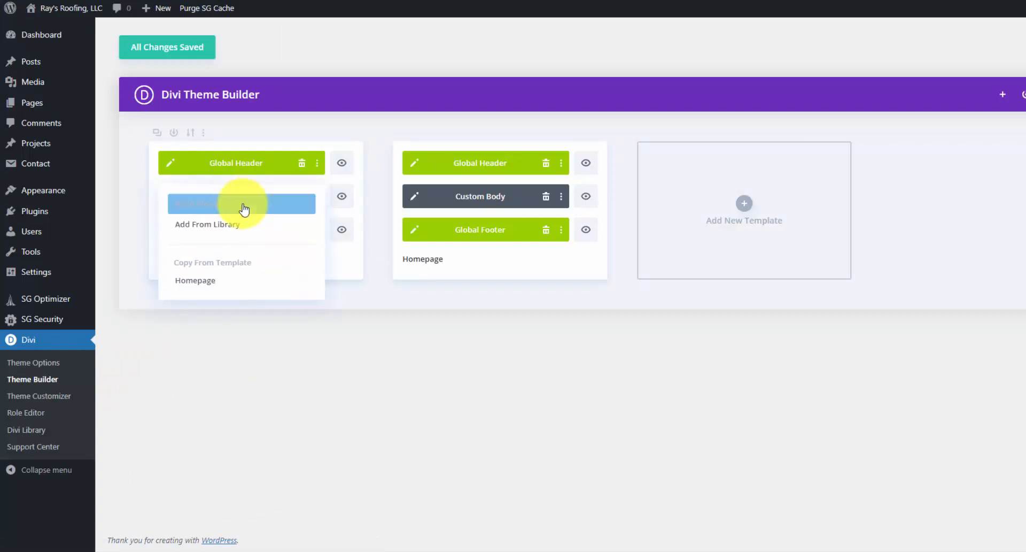
pyautogui.click(244, 204)
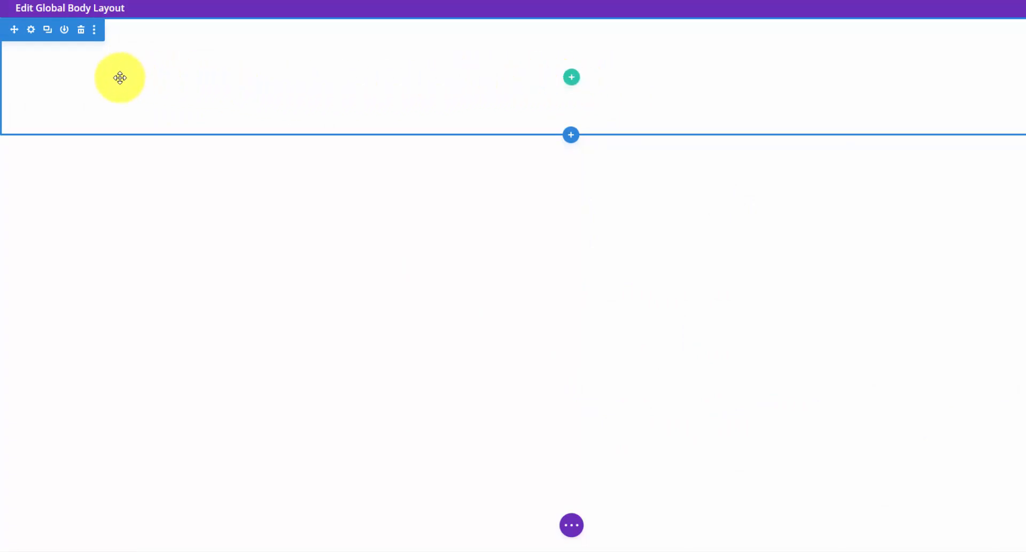
pyautogui.click(571, 134)
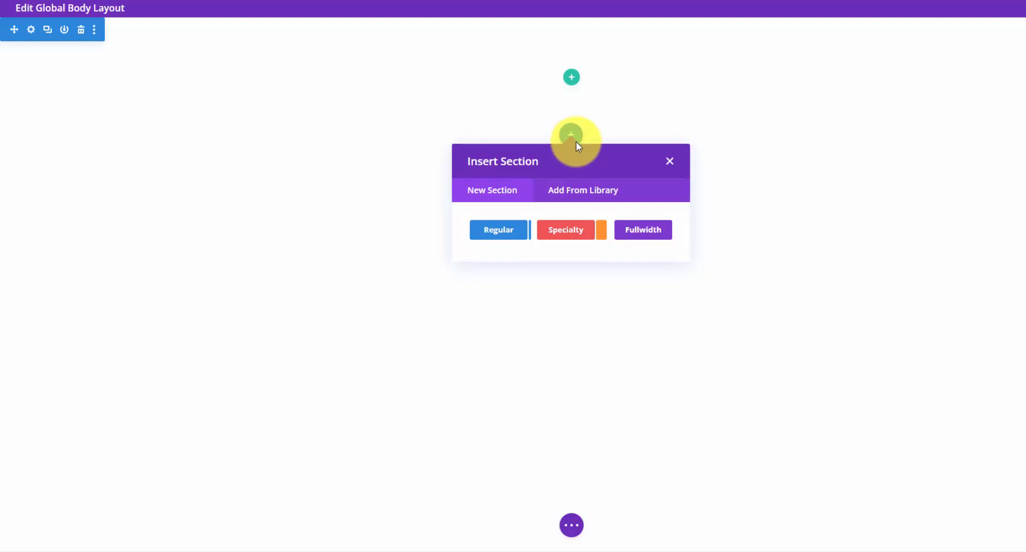
pyautogui.click(632, 230)
pyautogui.scroll(-1, 591, 331)
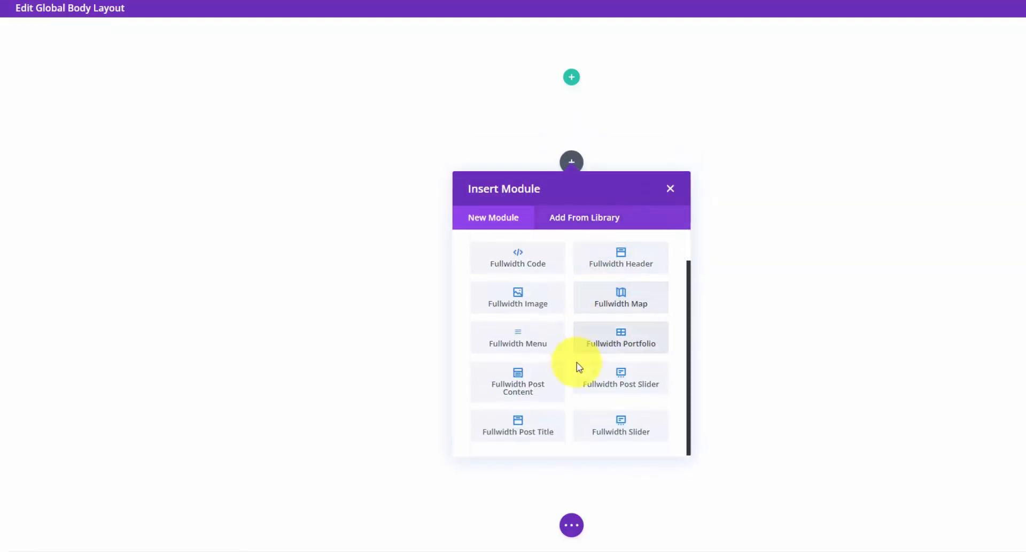
pyautogui.click(539, 423)
pyautogui.click(228, 325)
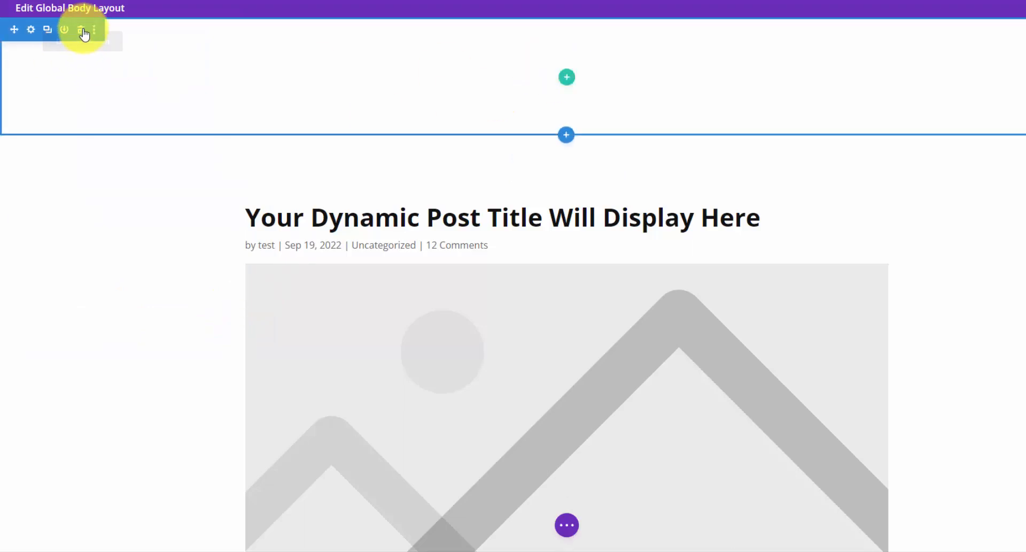
pyautogui.click(82, 30)
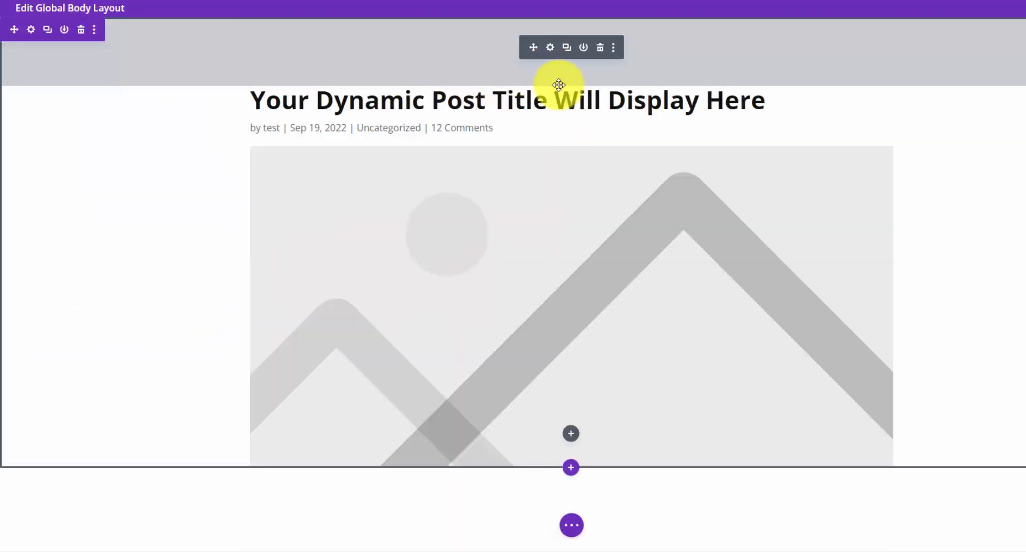
pyautogui.click(551, 47)
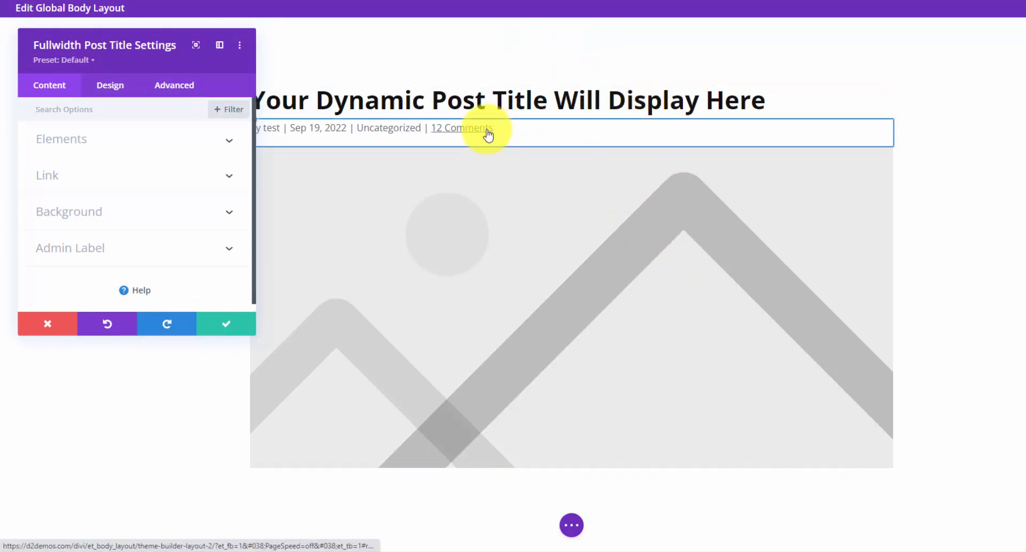
# - Hide the post meta and featured image, and give the header a semi-transparent #111111 background
pyautogui.click(127, 138)
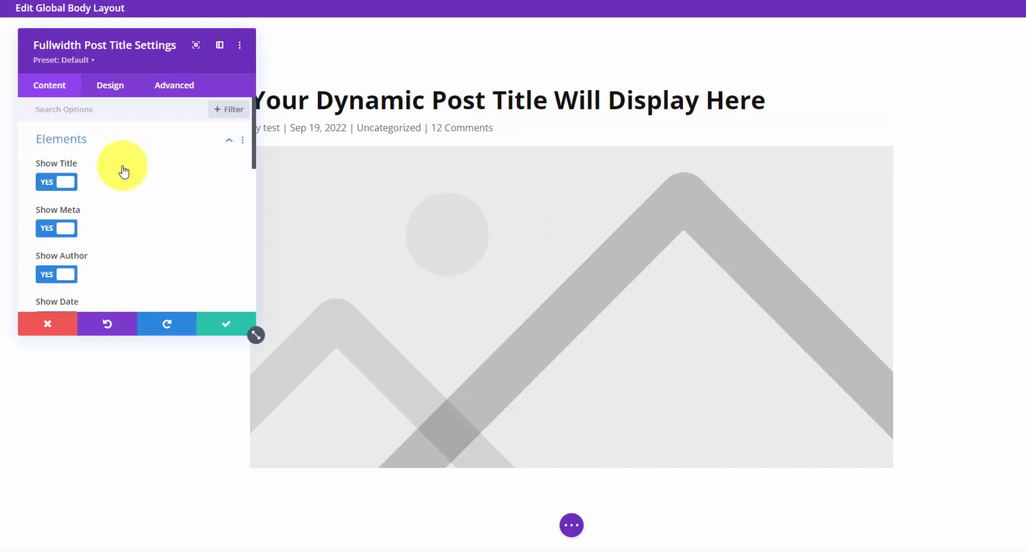
pyautogui.click(74, 227)
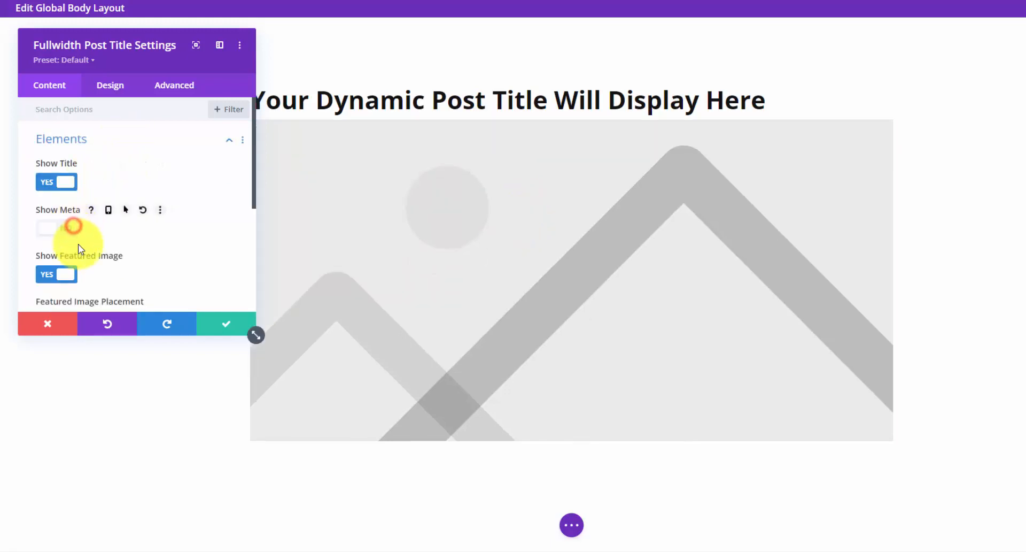
pyautogui.click(63, 274)
pyautogui.scroll(-3, 116, 235)
pyautogui.click(143, 201)
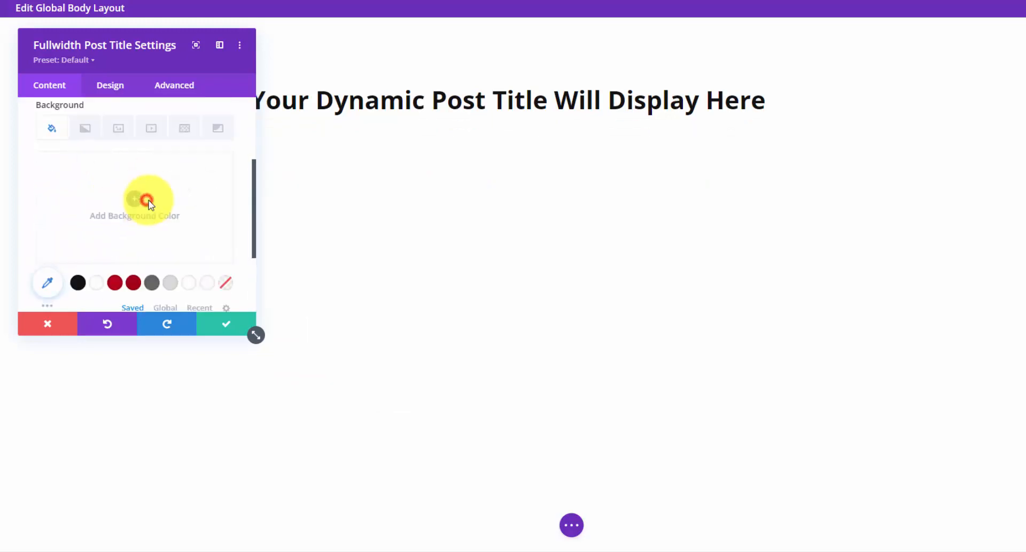
pyautogui.click(79, 273)
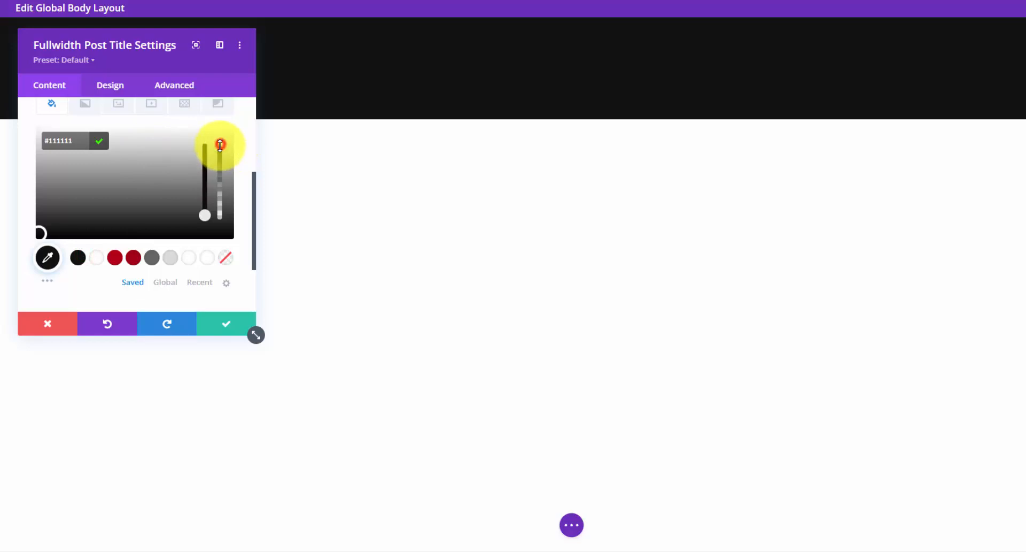
pyautogui.moveTo(220, 145); pyautogui.dragTo(221, 170)
# - Set roofing-banner-2-full as the background image with Multiply blend, anchored at Top Center
pyautogui.scroll(1, 134, 152)
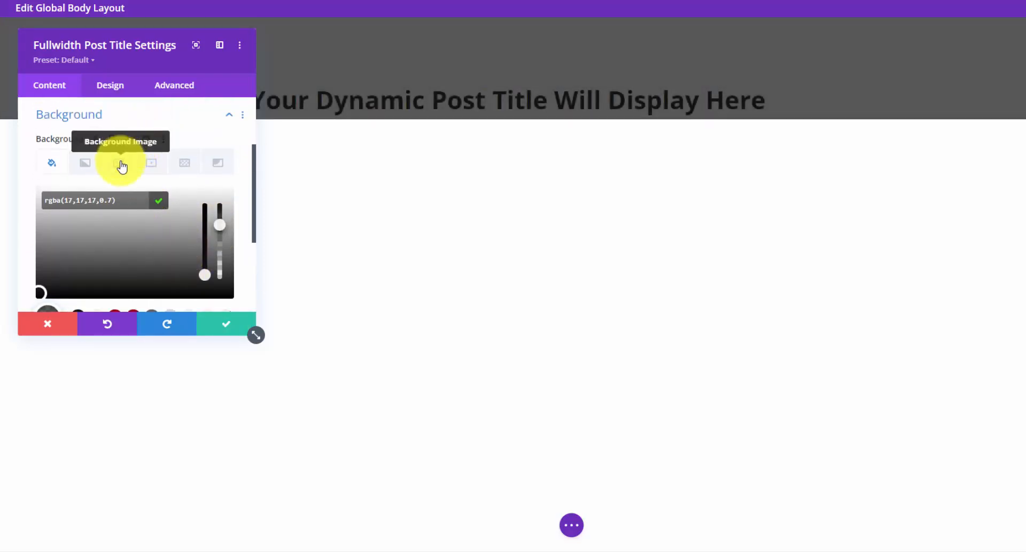
pyautogui.click(122, 165)
pyautogui.click(141, 231)
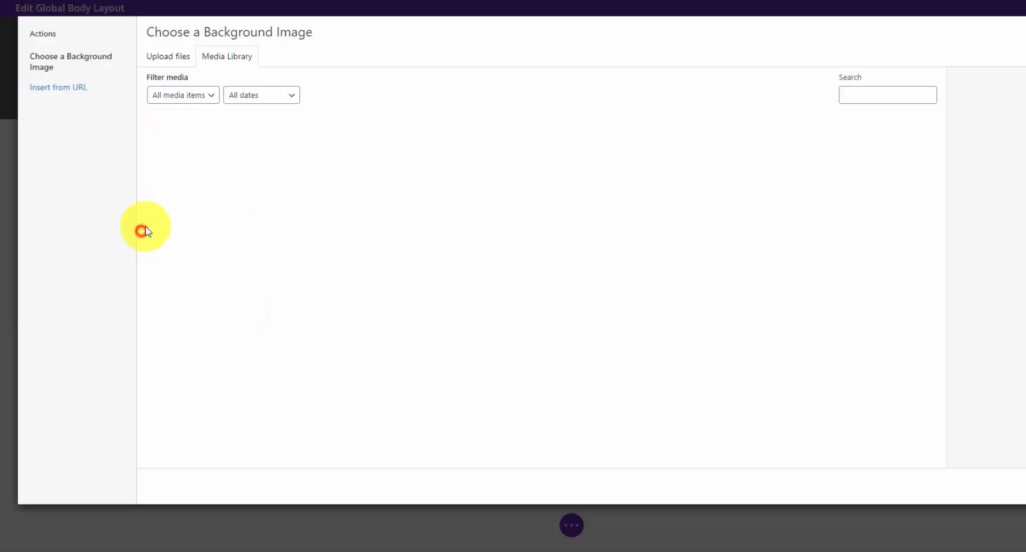
pyautogui.click(374, 155)
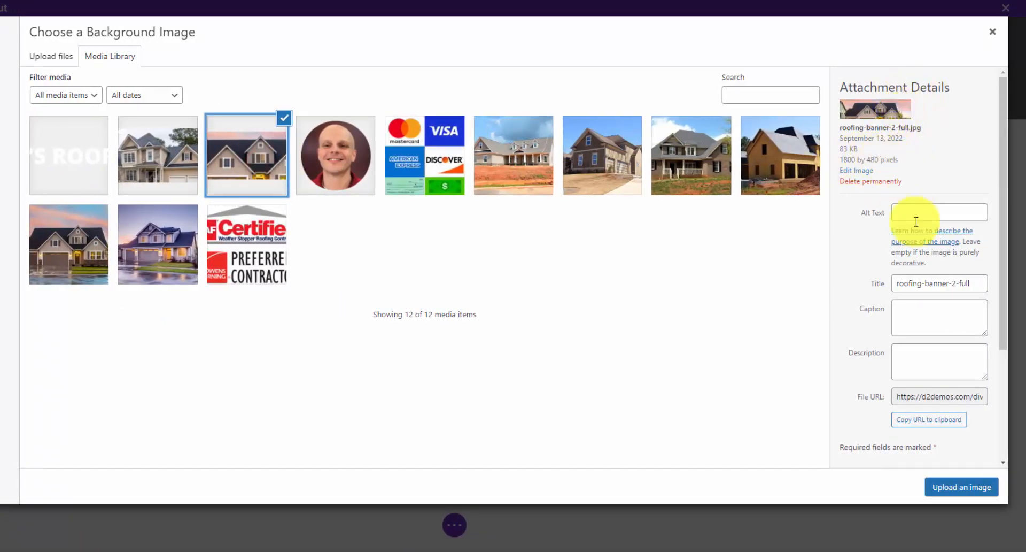
pyautogui.click(952, 486)
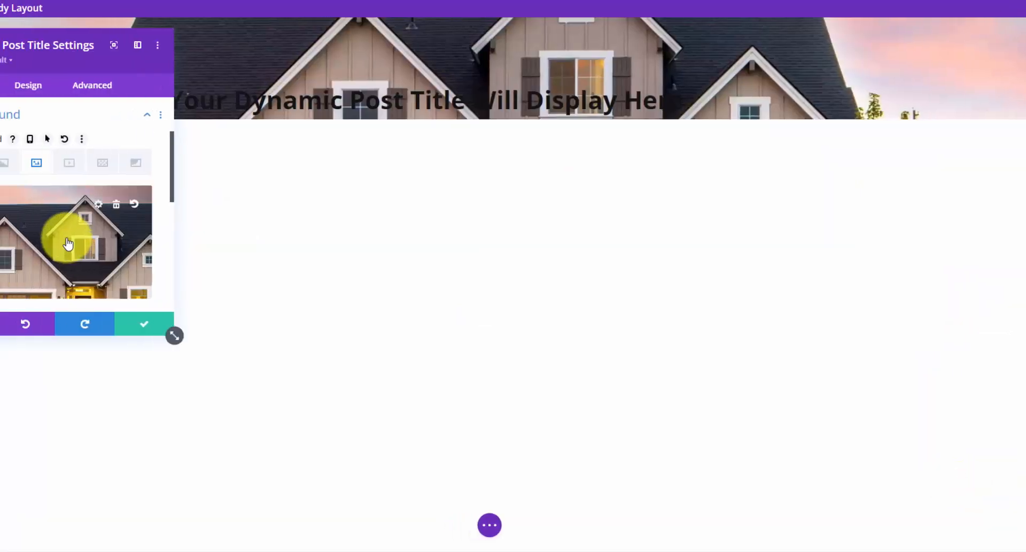
pyautogui.scroll(-2, 33, 244)
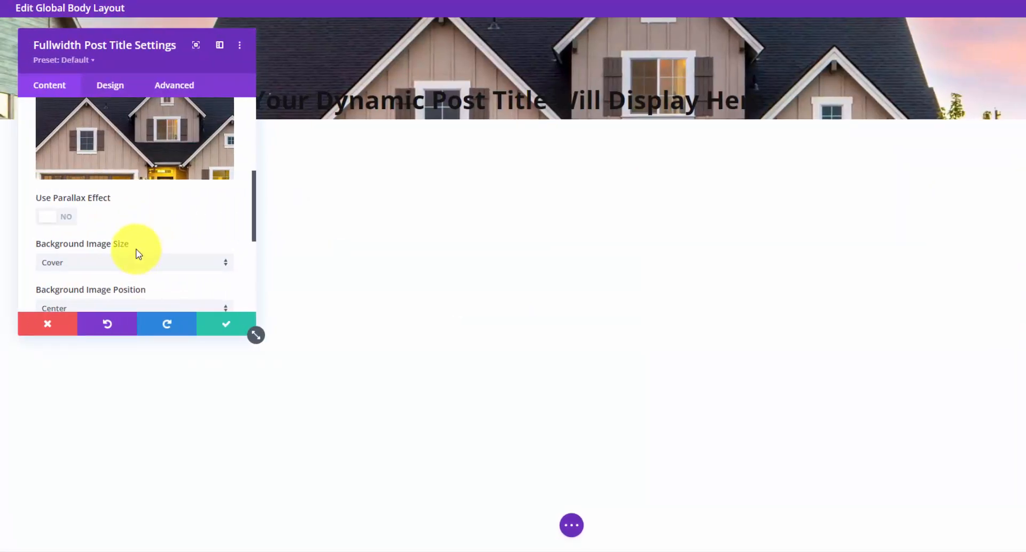
pyautogui.scroll(-5, 138, 251)
pyautogui.click(147, 227)
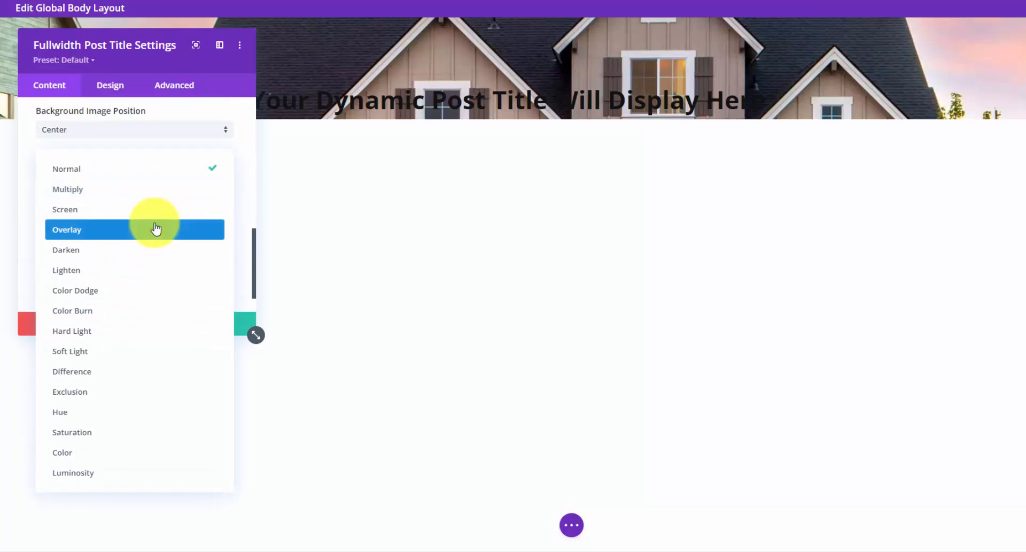
pyautogui.click(158, 195)
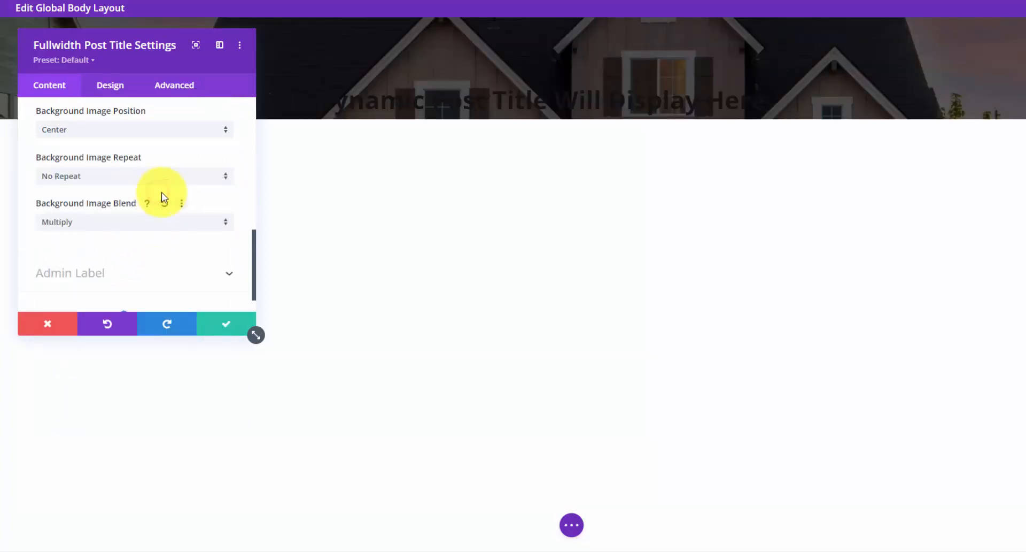
pyautogui.scroll(2, 178, 192)
pyautogui.click(216, 190)
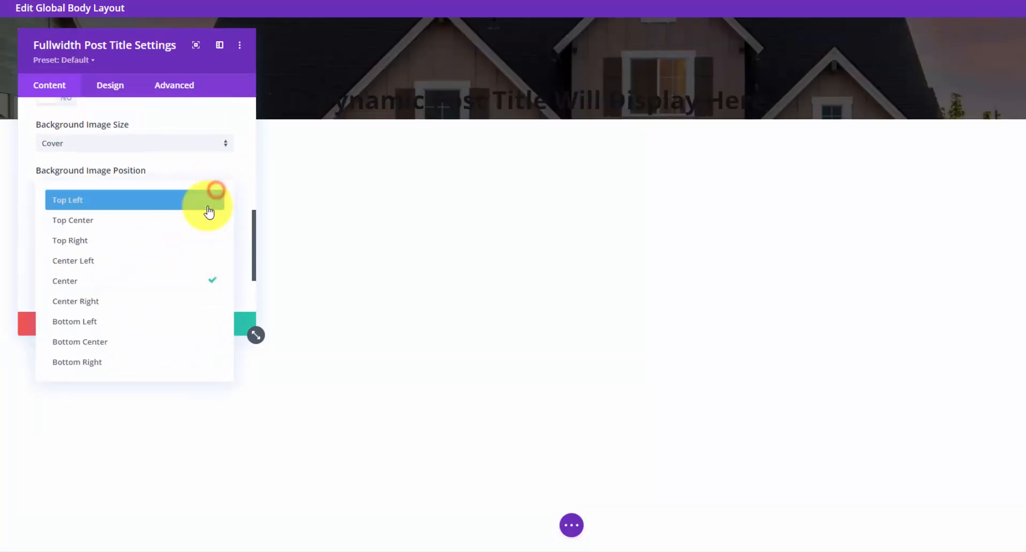
pyautogui.click(197, 214)
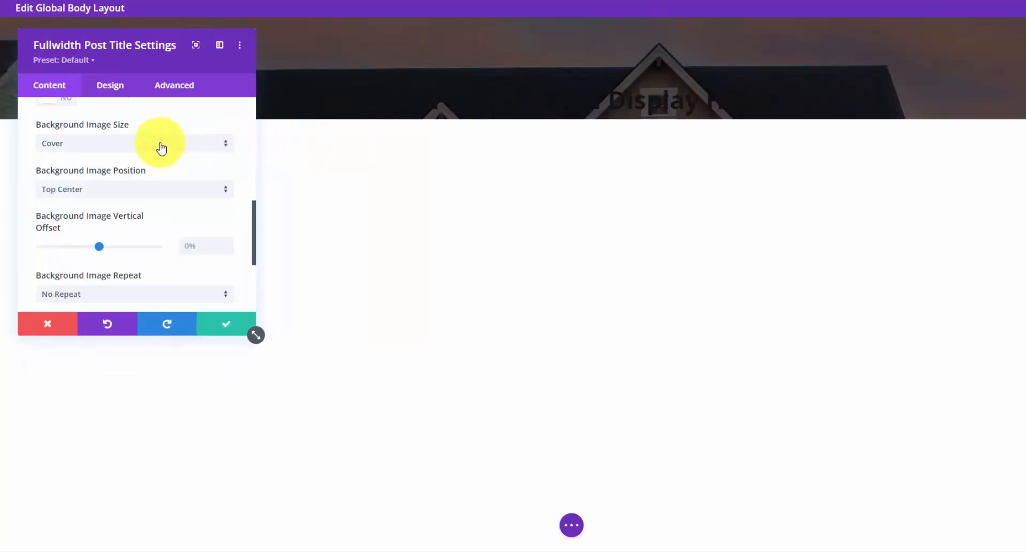
# - Make the post title text white and centered
pyautogui.click(110, 86)
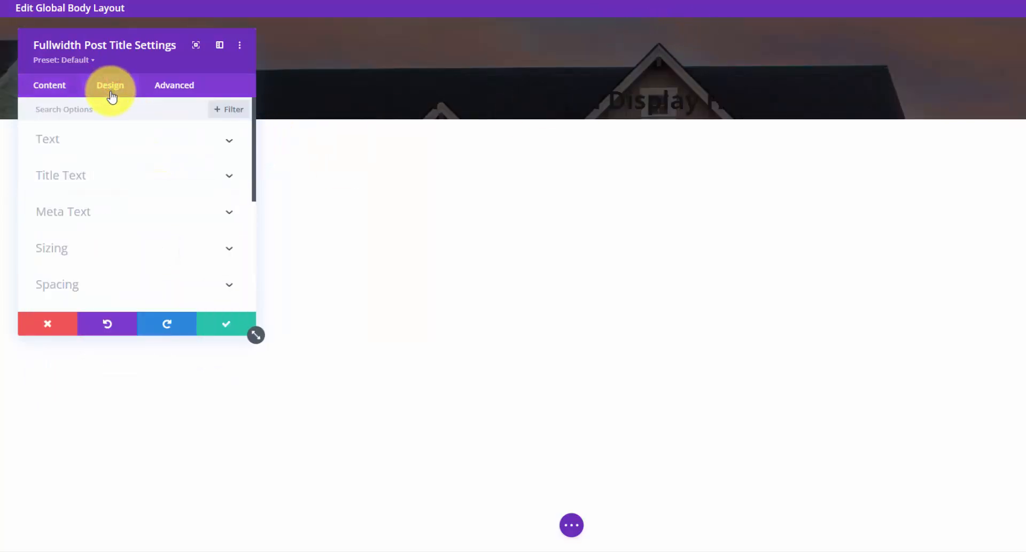
pyautogui.click(230, 176)
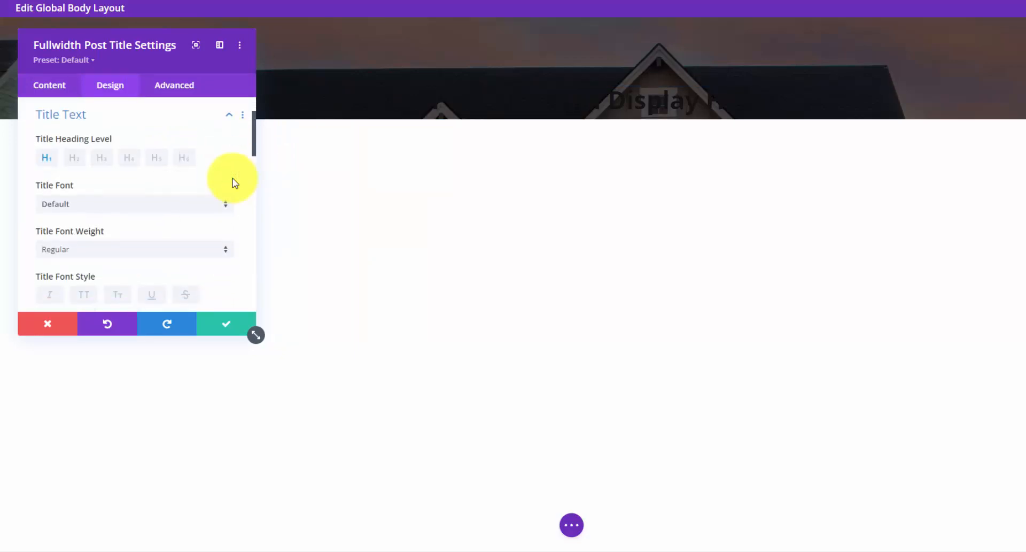
pyautogui.scroll(-6, 221, 189)
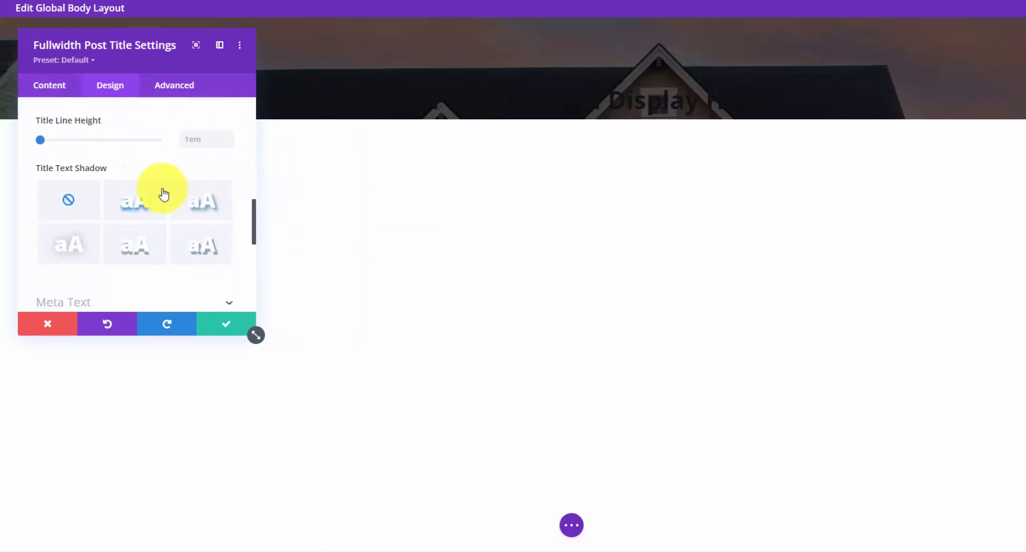
pyautogui.scroll(-2, 127, 200)
pyautogui.scroll(5, 119, 201)
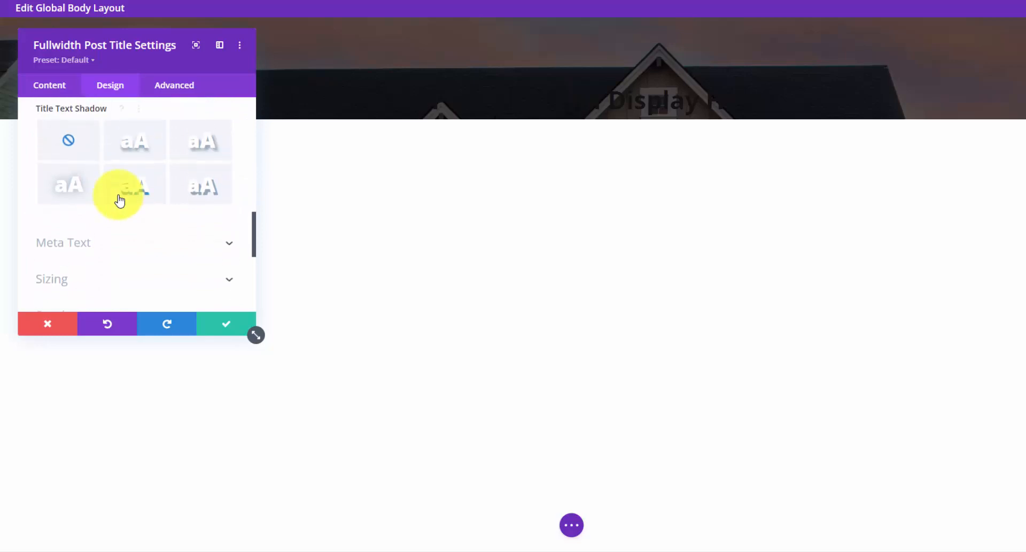
pyautogui.click(96, 214)
pyautogui.click(109, 168)
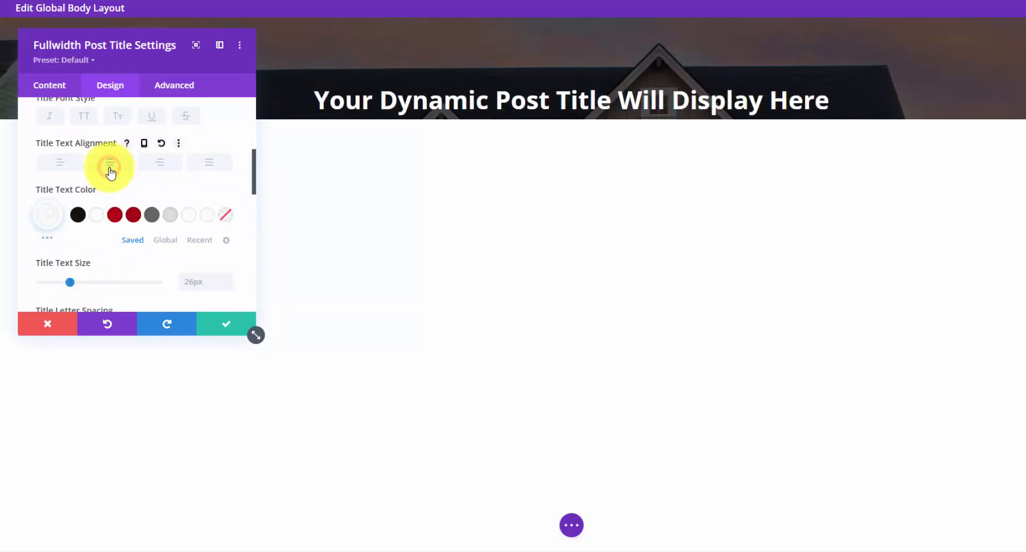
# - Enlarge the title so it wraps onto two lines and add a drop shadow
pyautogui.scroll(4, 112, 173)
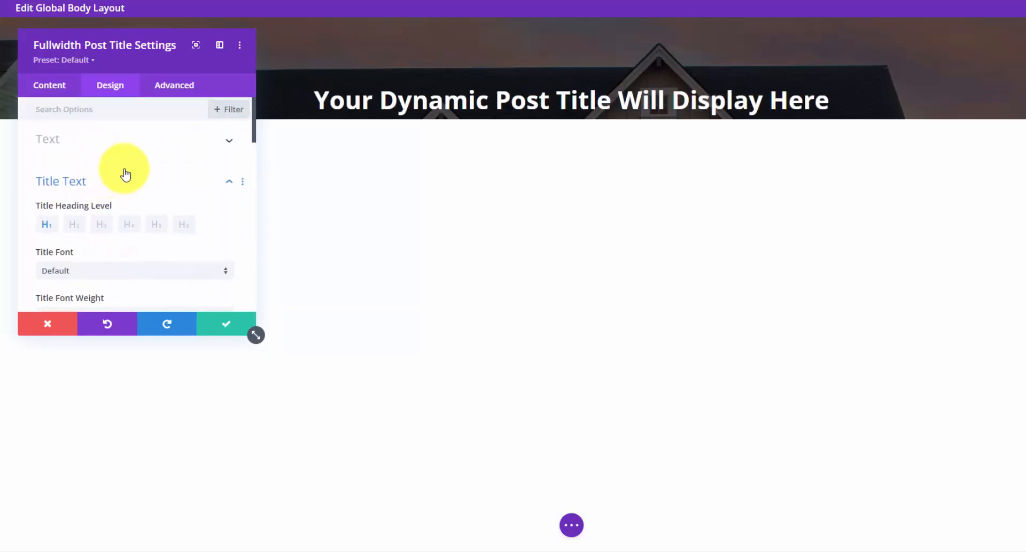
pyautogui.scroll(-5, 125, 174)
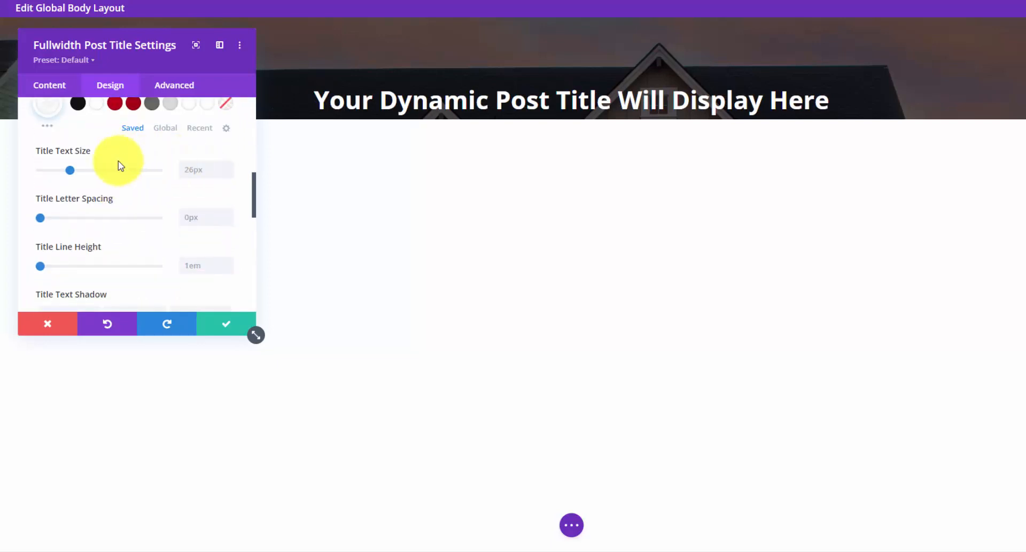
pyautogui.moveTo(70, 170); pyautogui.dragTo(120, 171)
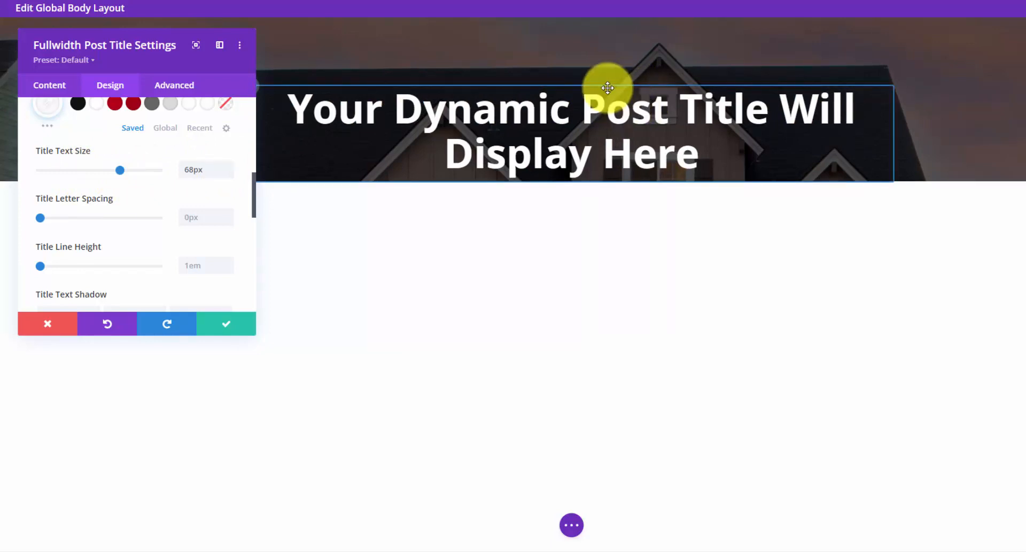
pyautogui.scroll(6, 165, 187)
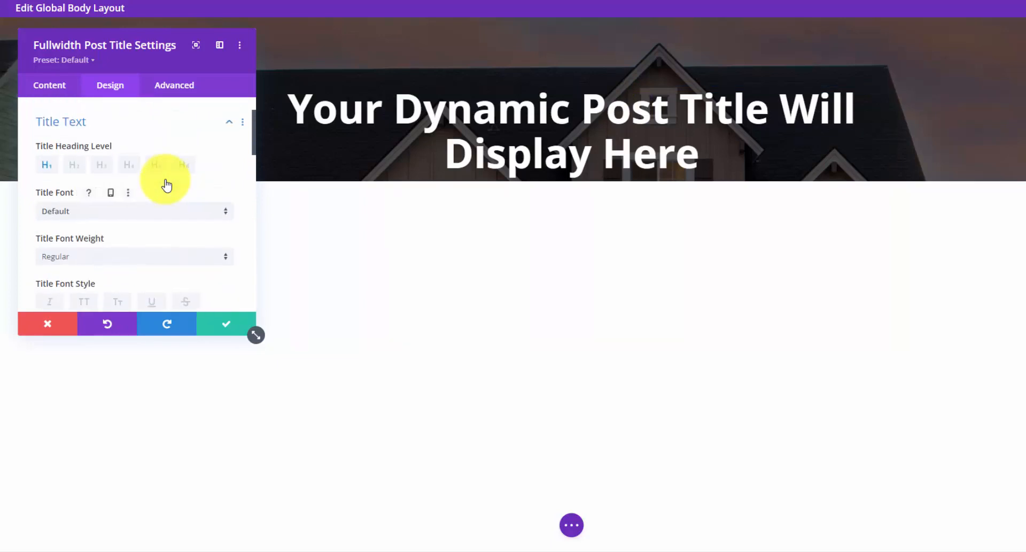
pyautogui.scroll(-10, 171, 192)
pyautogui.click(202, 256)
pyautogui.scroll(8, 132, 155)
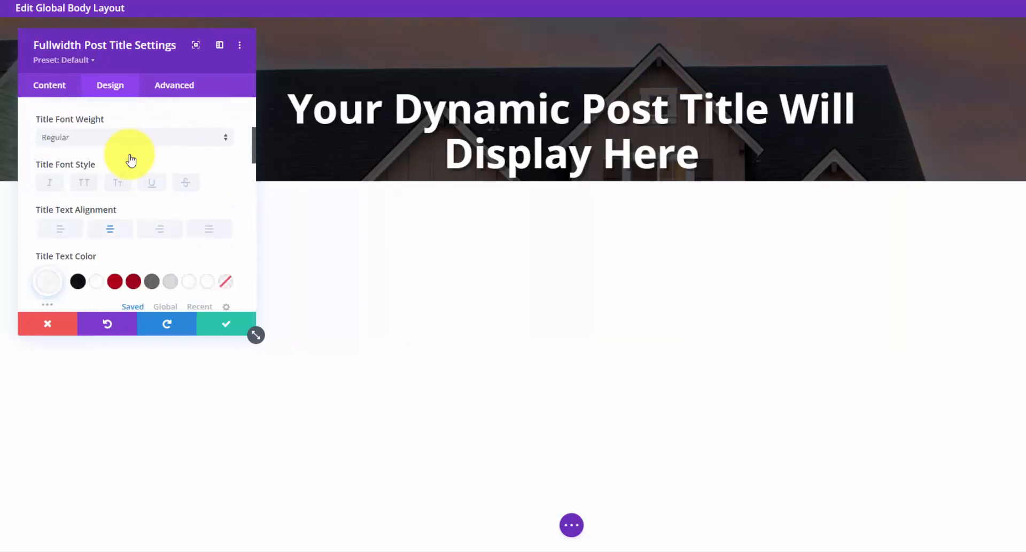
pyautogui.scroll(3, 132, 166)
pyautogui.click(224, 184)
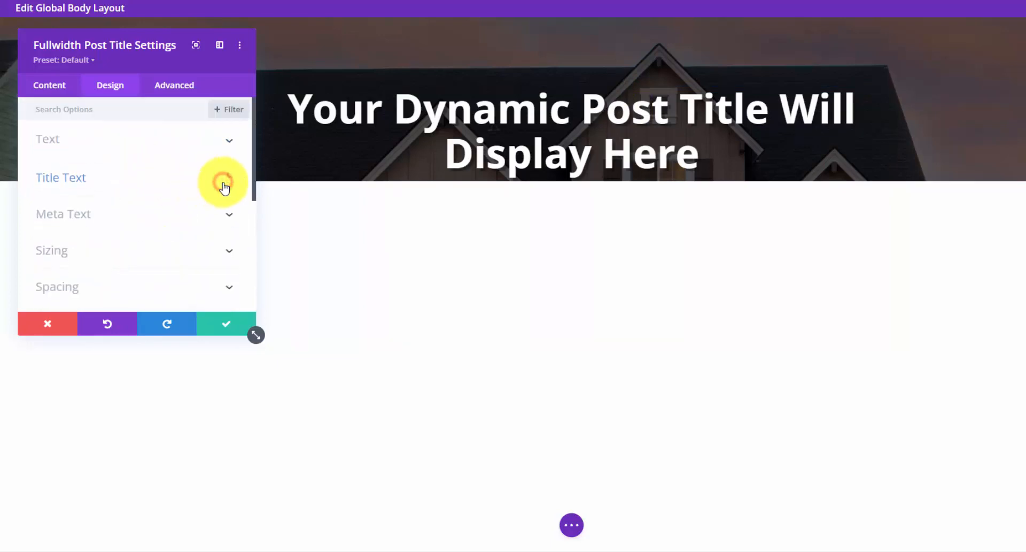
pyautogui.scroll(-2, 172, 217)
# - Set 50px top and bottom padding on the header and save the module
pyautogui.click(228, 225)
pyautogui.scroll(-1, 48, 215)
pyautogui.click(49, 214)
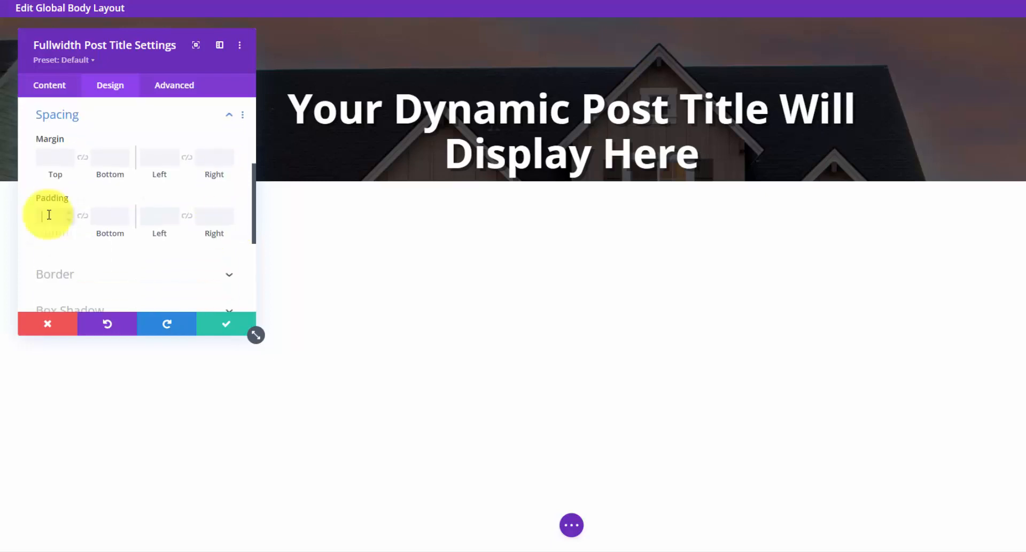
pyautogui.write('50')
pyautogui.click(101, 214)
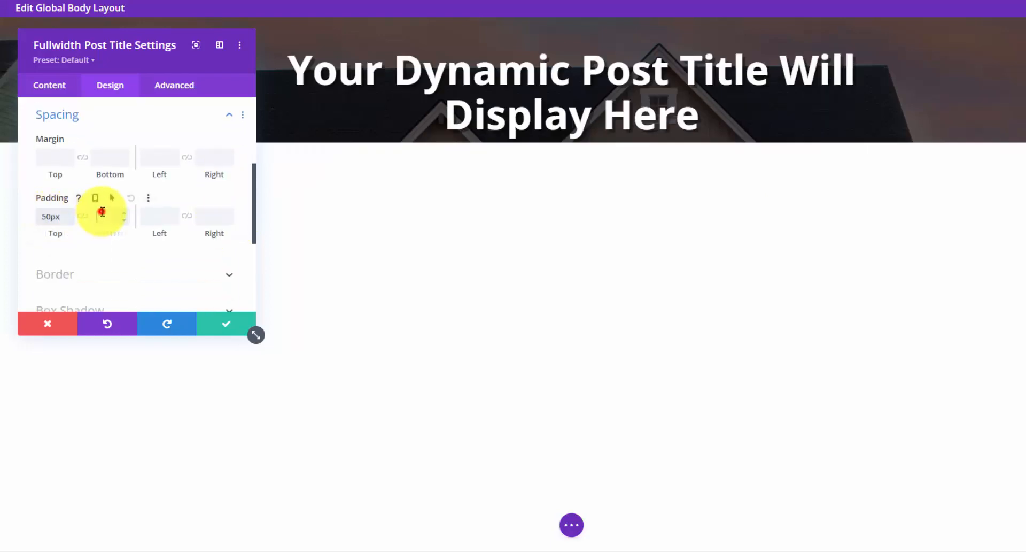
pyautogui.click(83, 216)
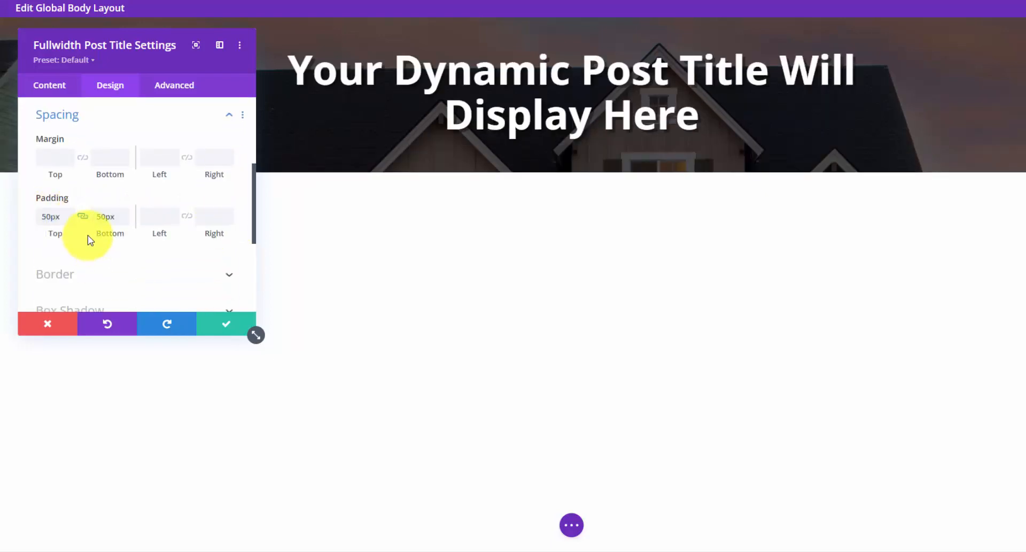
pyautogui.click(213, 325)
# - Preview the layout at tablet and phone widths, return to desktop, and save the body layout
pyautogui.click(570, 526)
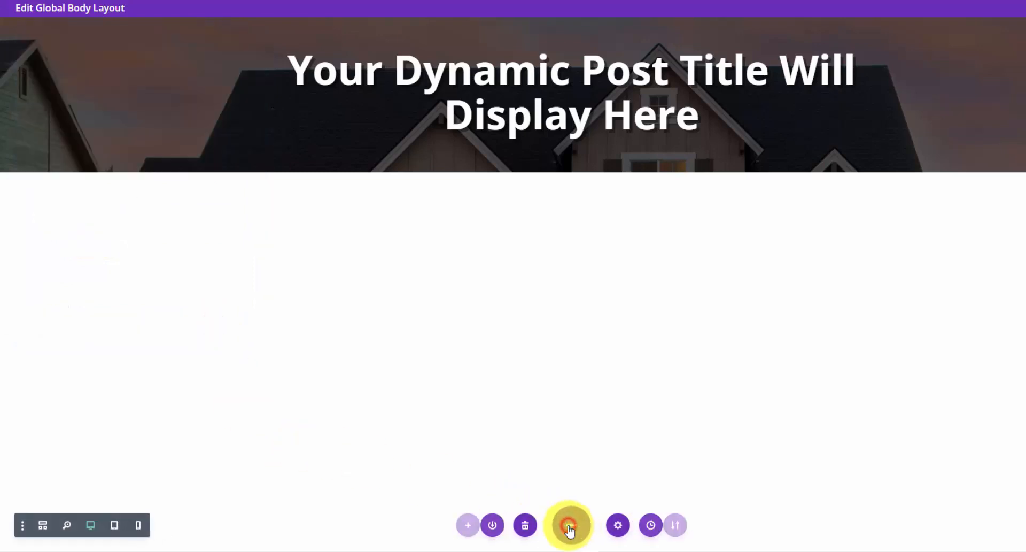
pyautogui.click(116, 525)
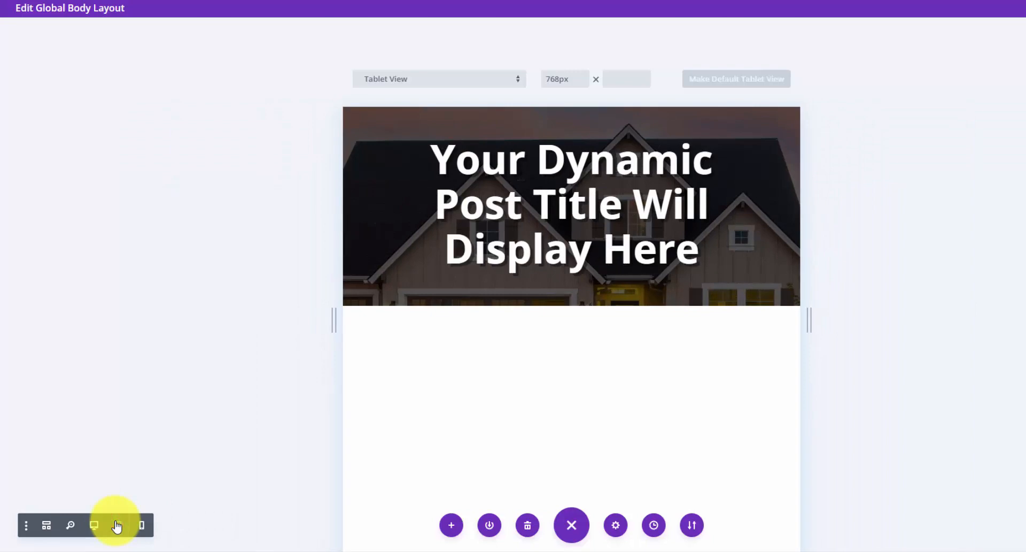
pyautogui.click(143, 525)
pyautogui.click(94, 525)
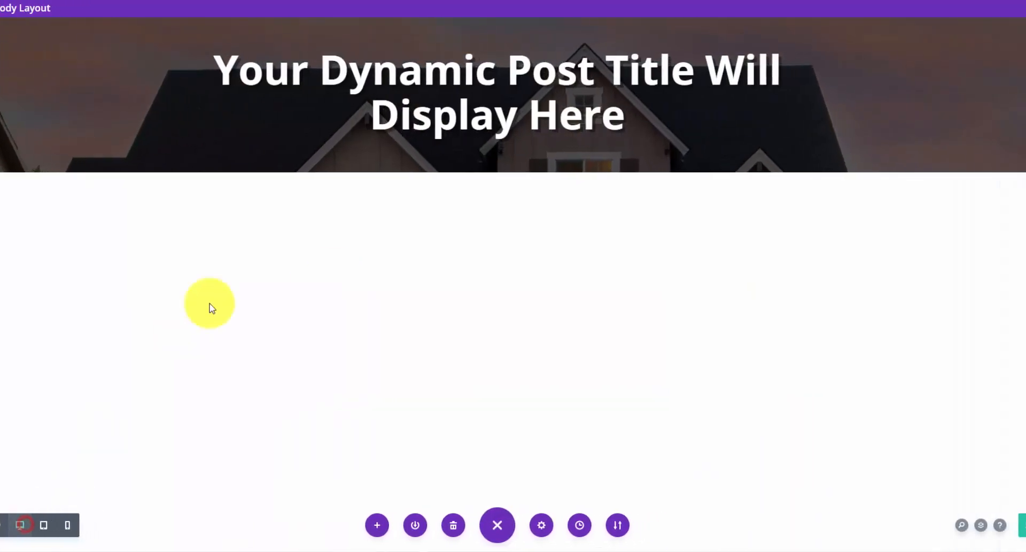
pyautogui.click(994, 525)
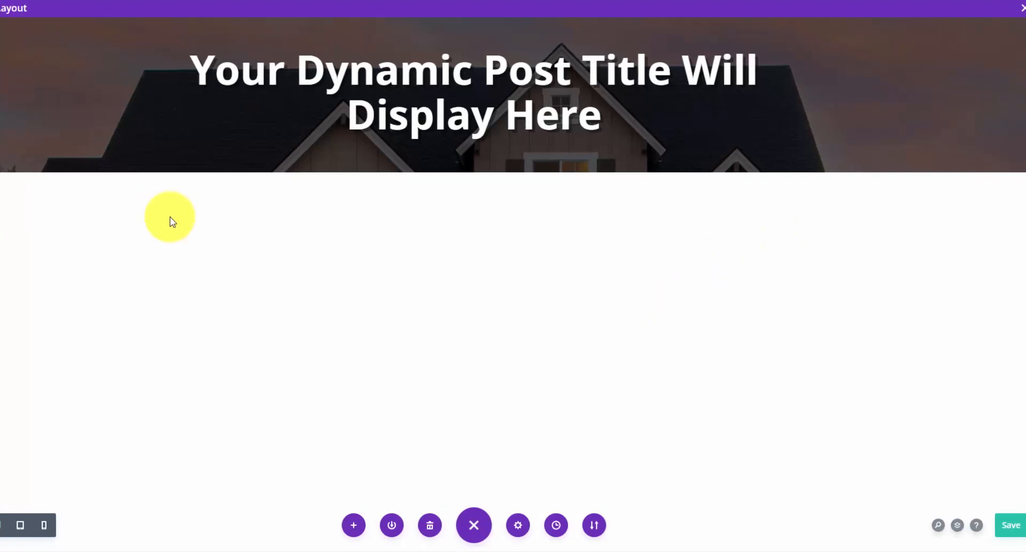
pyautogui.click(572, 172)
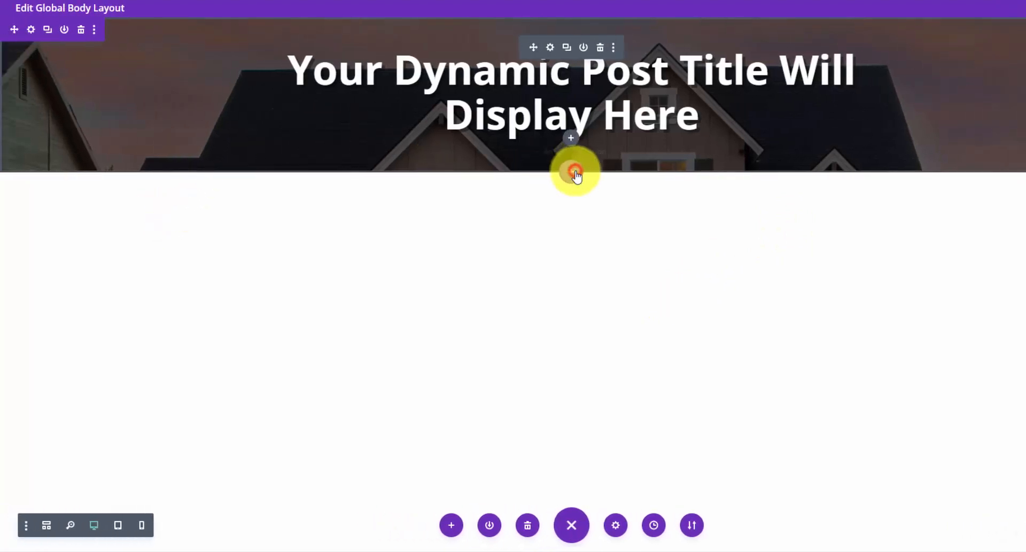
# - Add a regular section with a 2/3–1/3 row and a Post Title module showing only the featured image
pyautogui.click(513, 267)
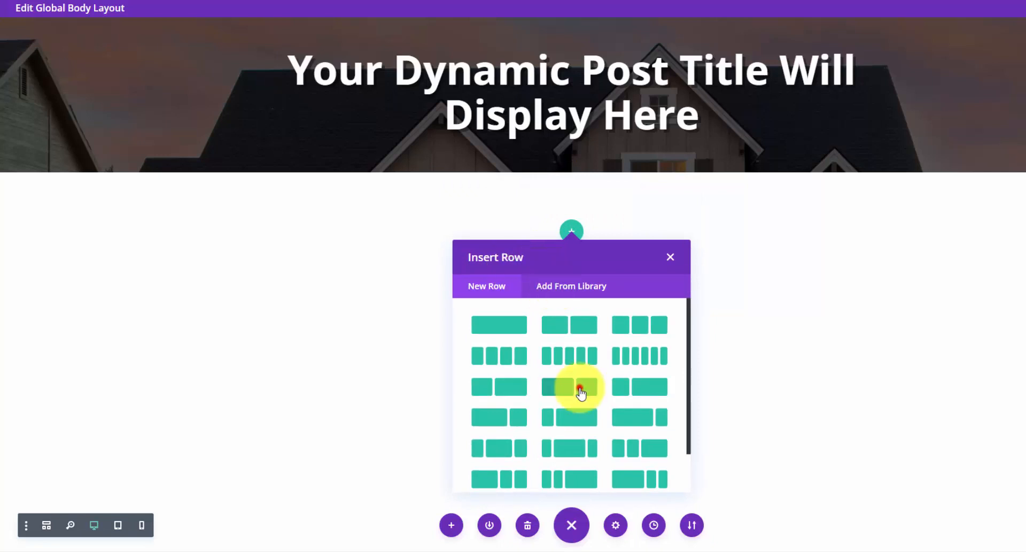
pyautogui.click(581, 393)
pyautogui.write('post')
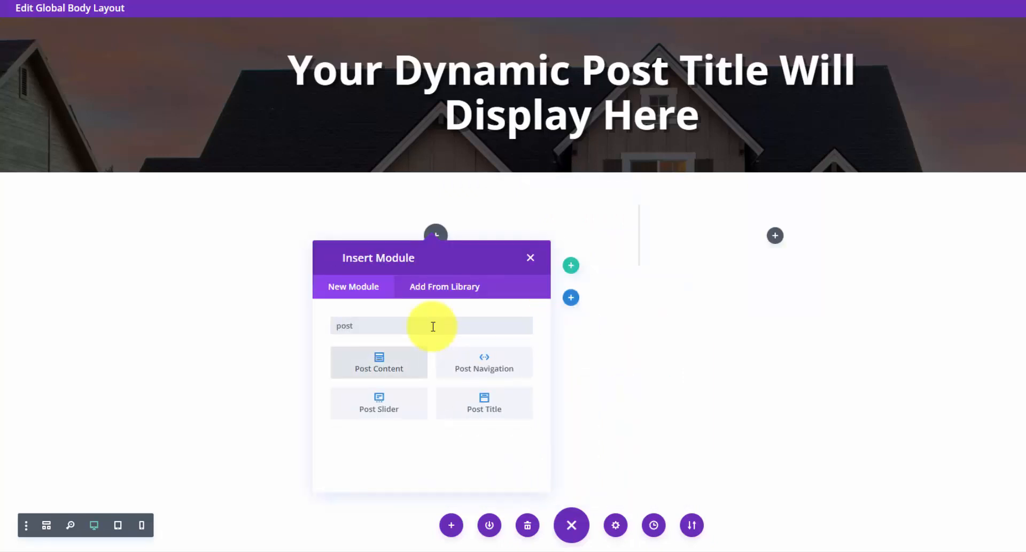
pyautogui.click(479, 398)
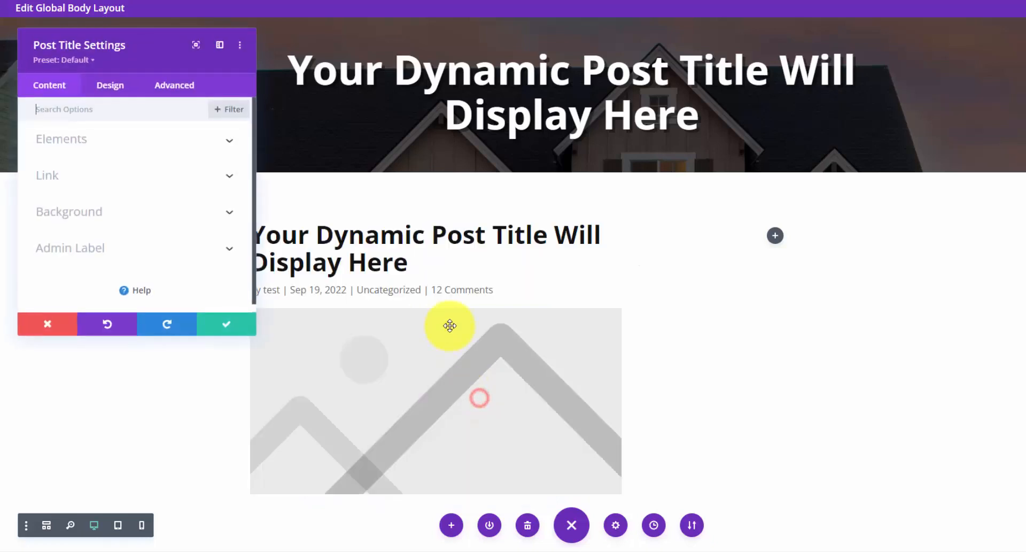
pyautogui.click(162, 140)
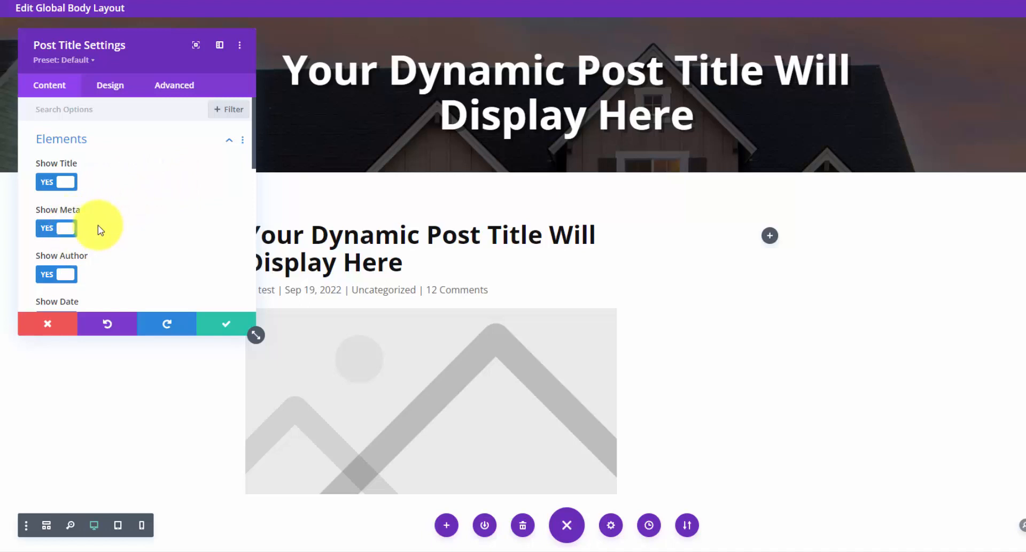
pyautogui.click(65, 229)
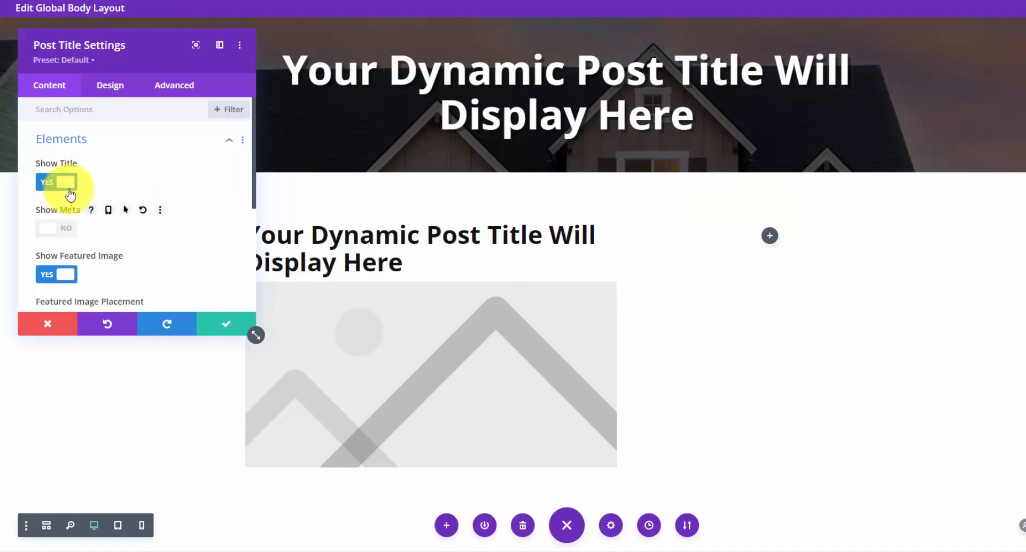
pyautogui.click(67, 186)
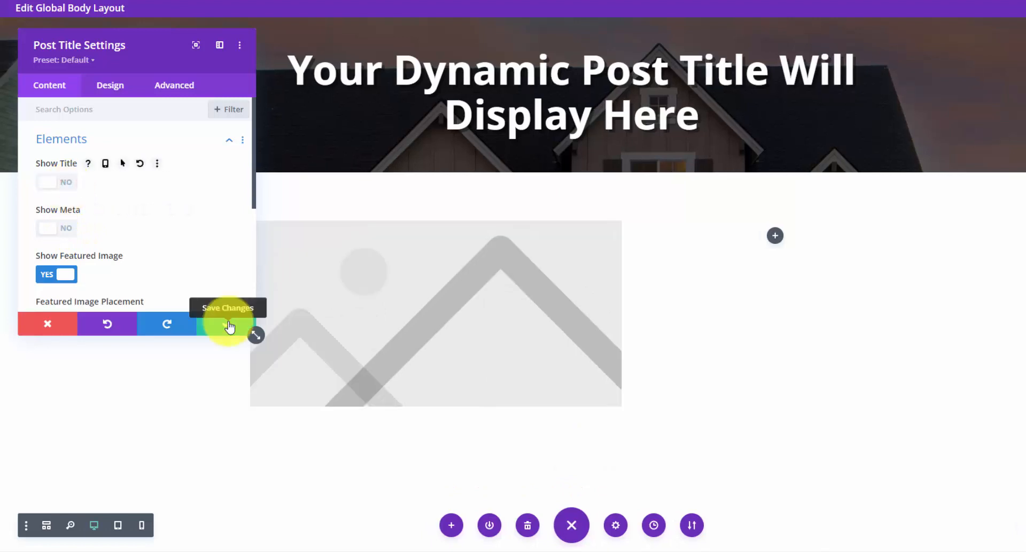
pyautogui.click(229, 324)
pyautogui.click(436, 386)
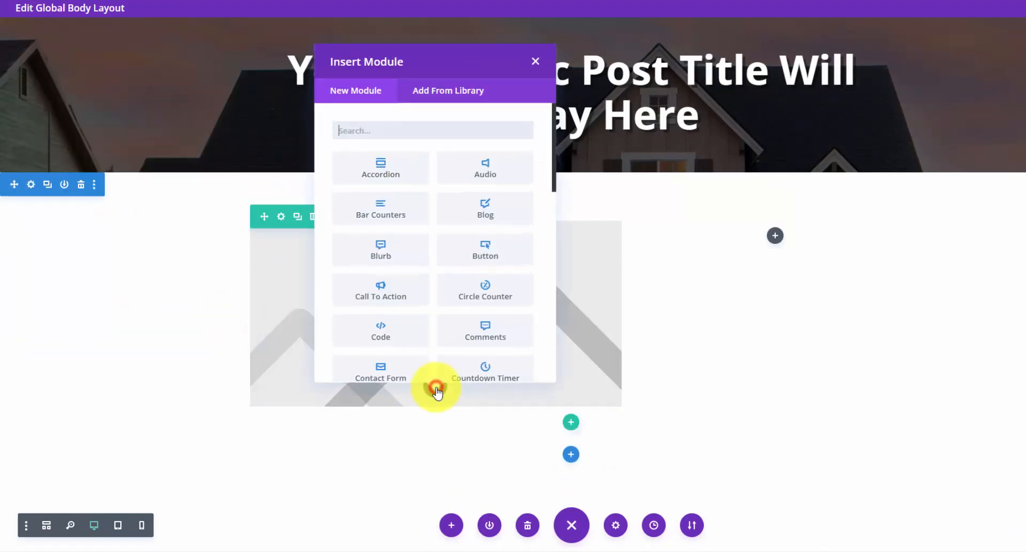
pyautogui.write('post')
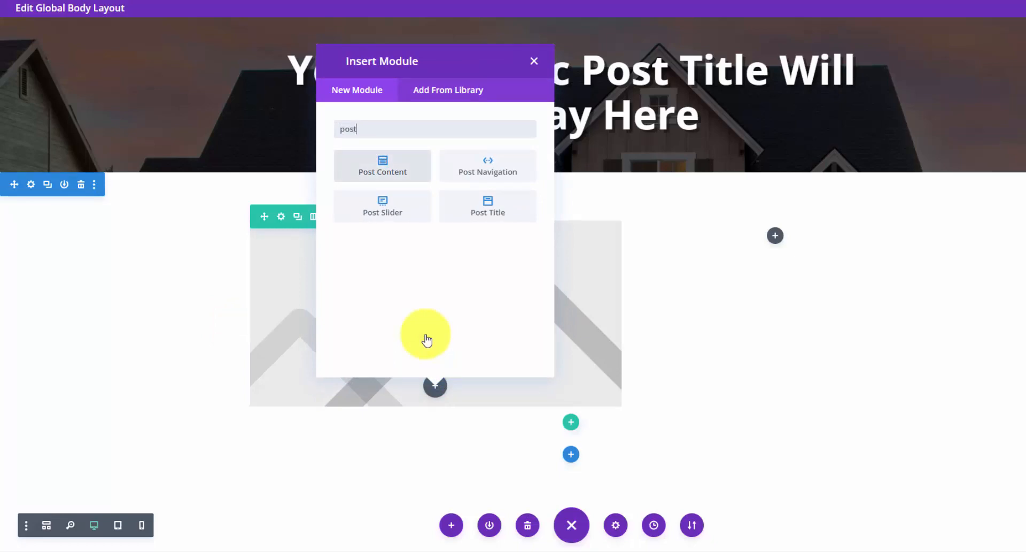
# - Insert a Post Content module below the featured image
pyautogui.click(400, 171)
pyautogui.scroll(-6, 401, 177)
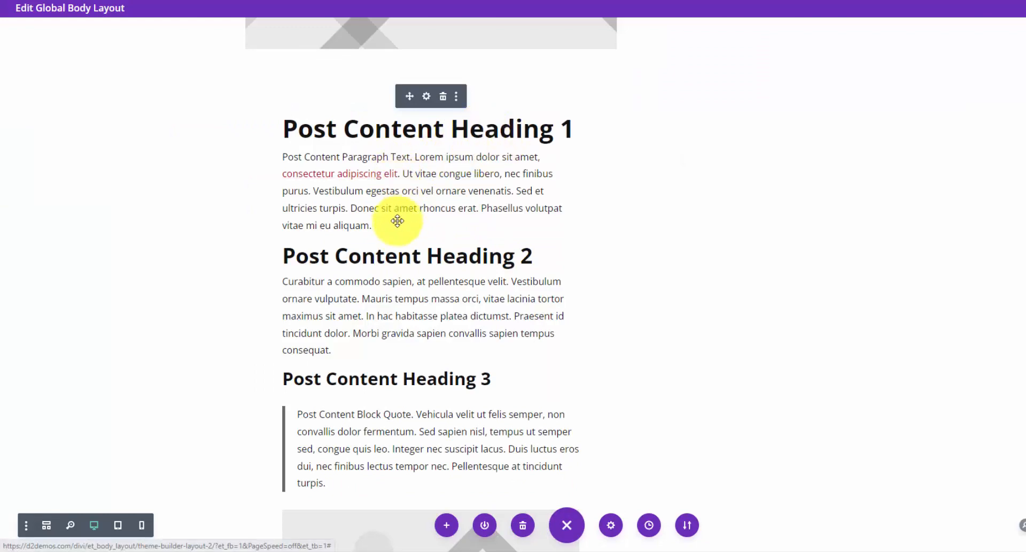
pyautogui.scroll(-2, 399, 218)
pyautogui.scroll(3, 388, 196)
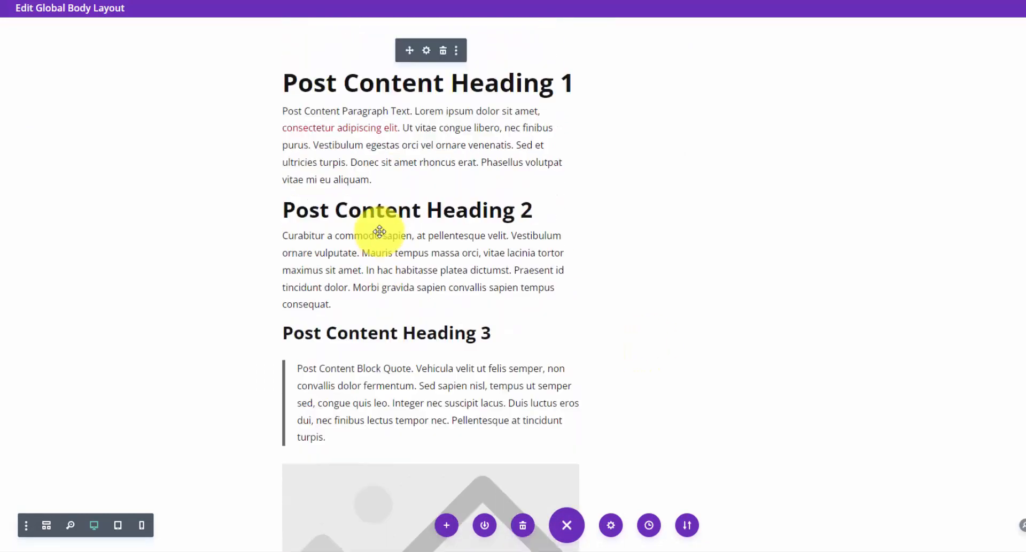
pyautogui.scroll(-1, 347, 348)
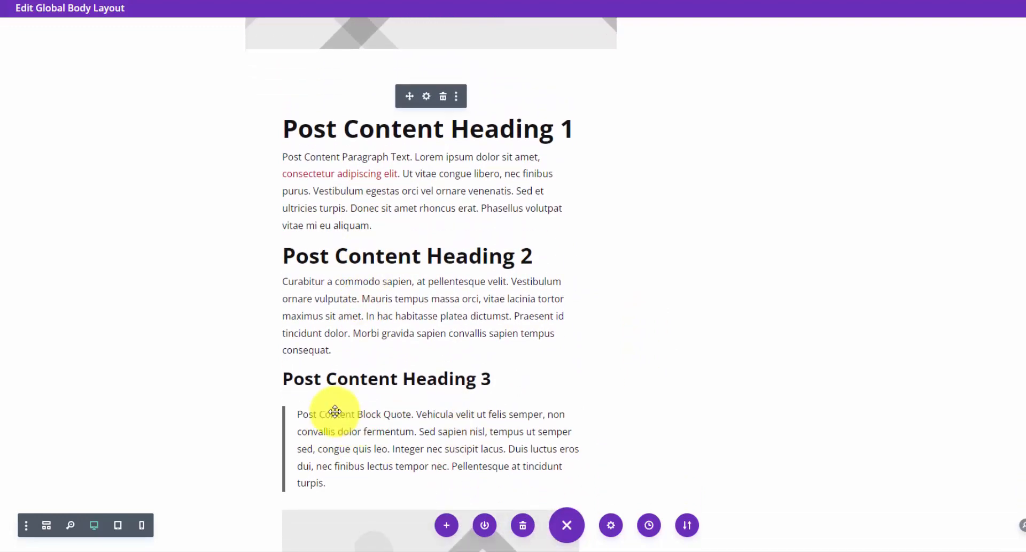
# - Style the blockquote text grey #666666 with a 10px border
pyautogui.click(426, 98)
pyautogui.click(115, 84)
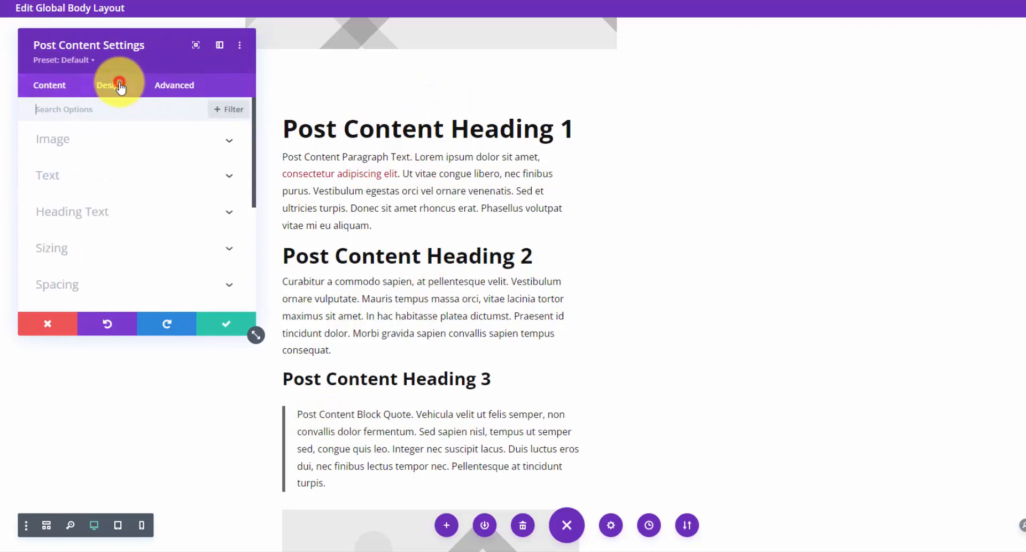
pyautogui.click(177, 179)
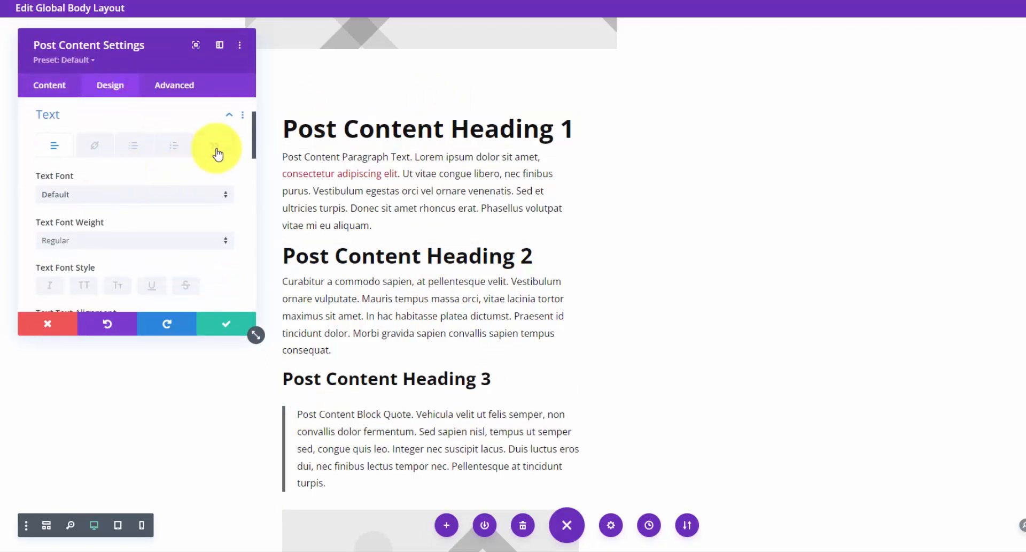
pyautogui.click(216, 148)
pyautogui.scroll(-3, 189, 188)
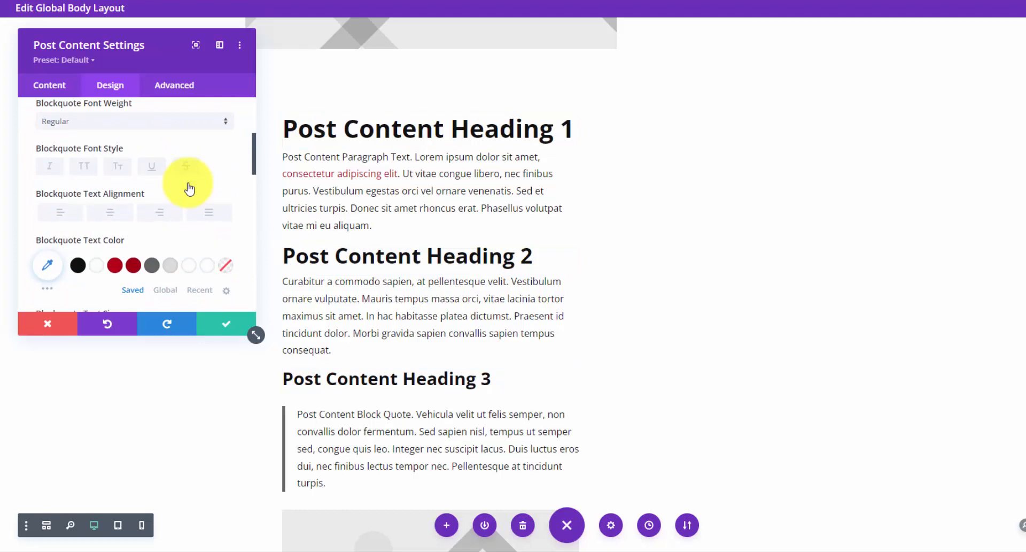
pyautogui.click(156, 271)
pyautogui.scroll(-3, 154, 267)
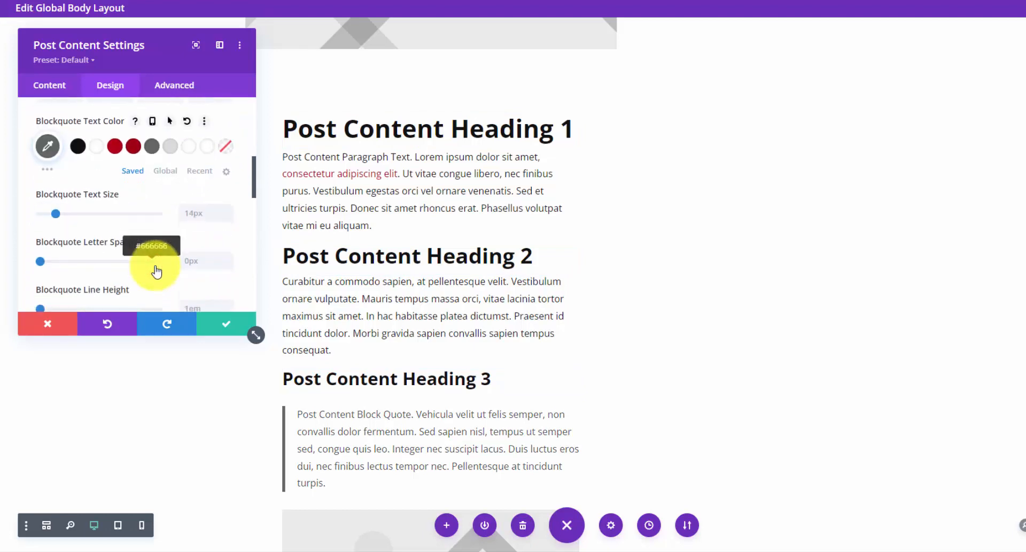
pyautogui.scroll(-3, 163, 246)
pyautogui.click(232, 171)
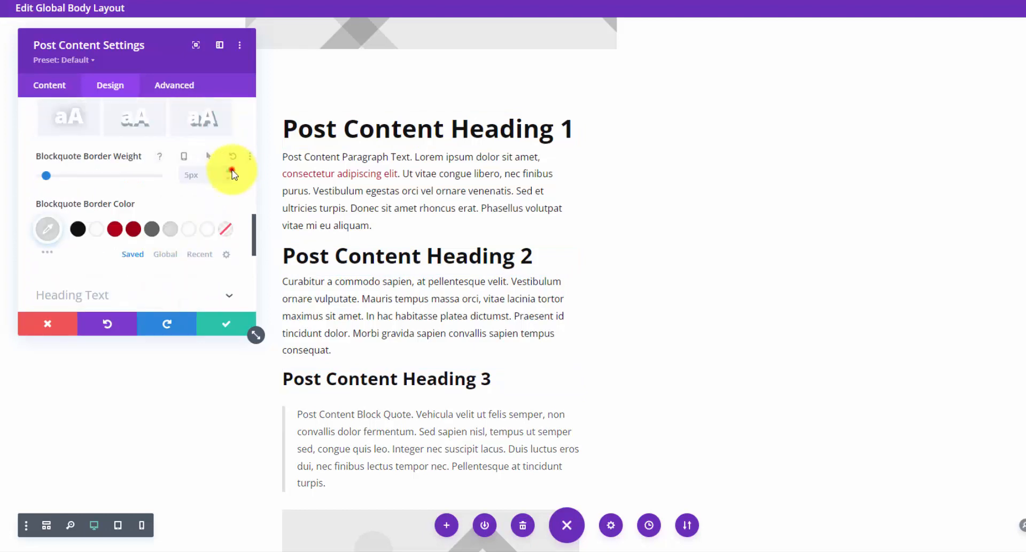
pyautogui.click(232, 171)
pyautogui.click(232, 171)
pyautogui.click(232, 171)
pyautogui.click(232, 171)
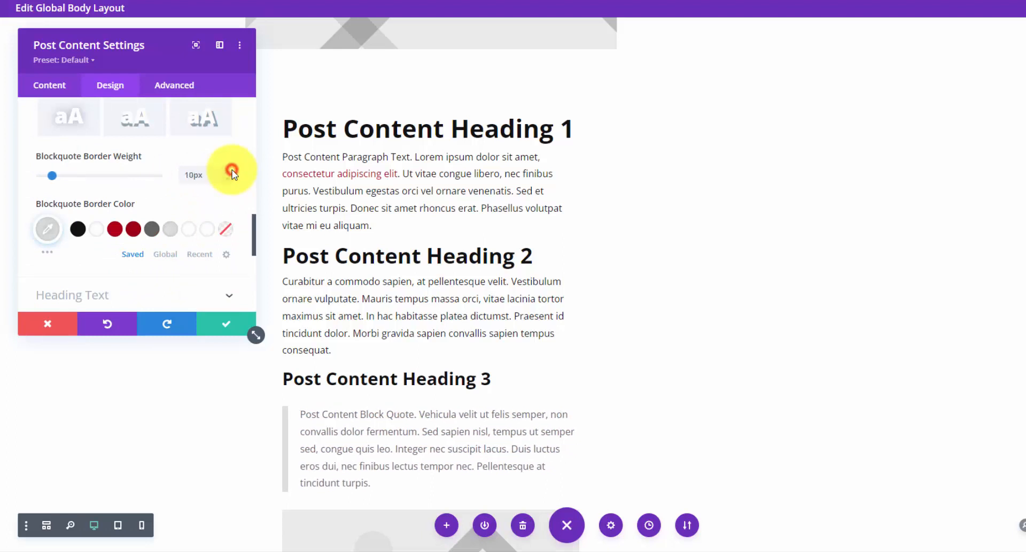
# - Set the blockquote text size to 24px and line height to 1.5em
pyautogui.scroll(6, 197, 205)
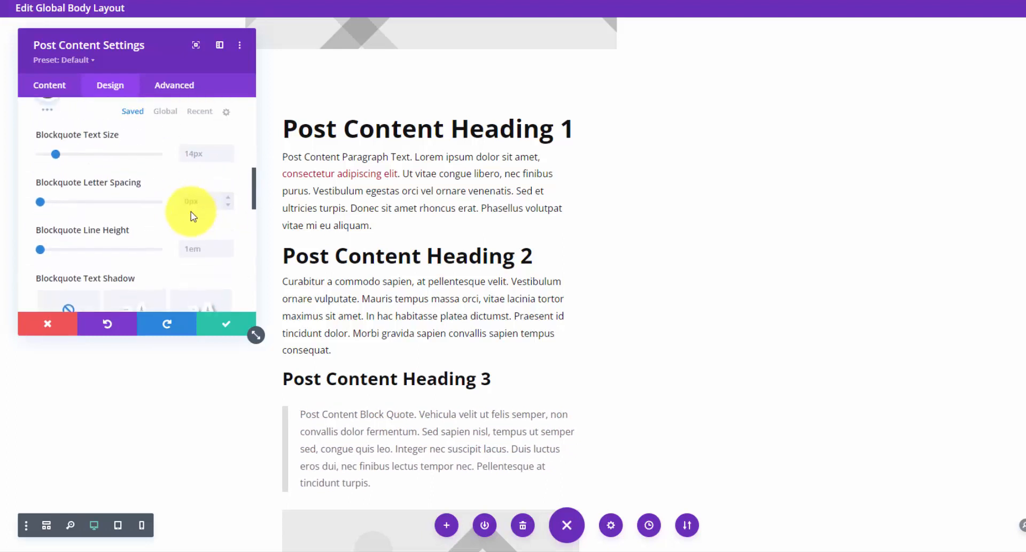
pyautogui.click(231, 271)
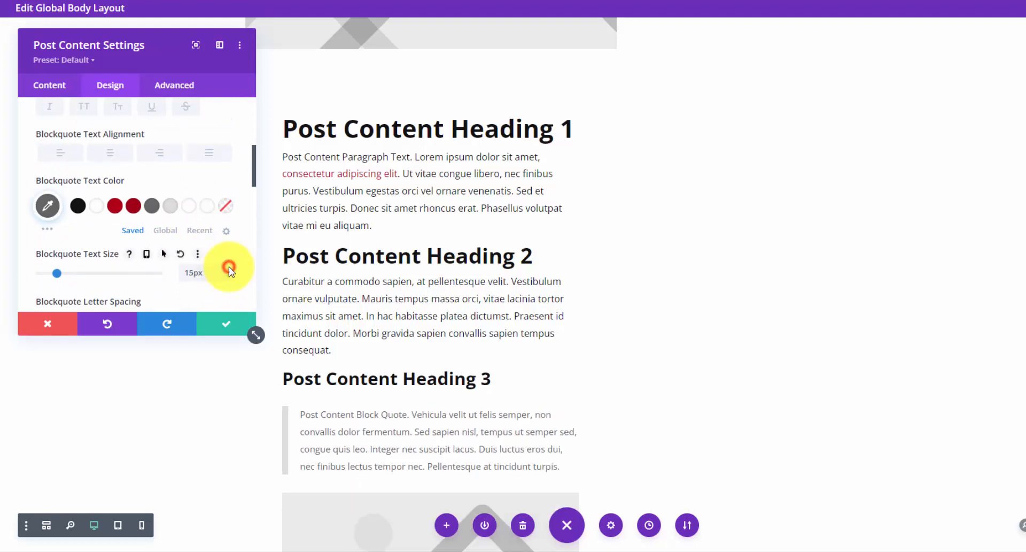
pyautogui.click(231, 271)
pyautogui.click(231, 272)
pyautogui.click(231, 271)
pyautogui.click(229, 266)
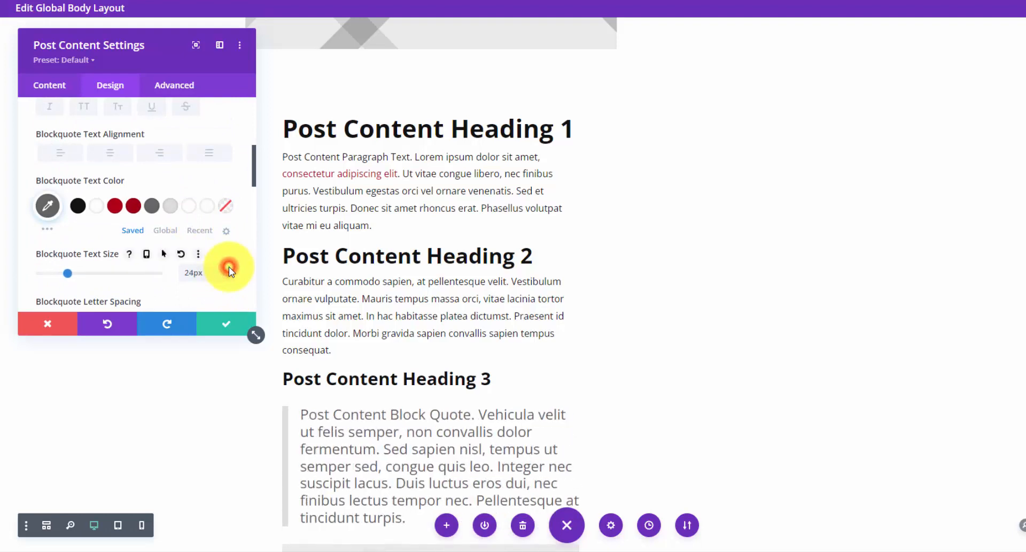
pyautogui.scroll(-2, 229, 266)
pyautogui.scroll(-3, 603, 321)
pyautogui.scroll(-1, 407, 310)
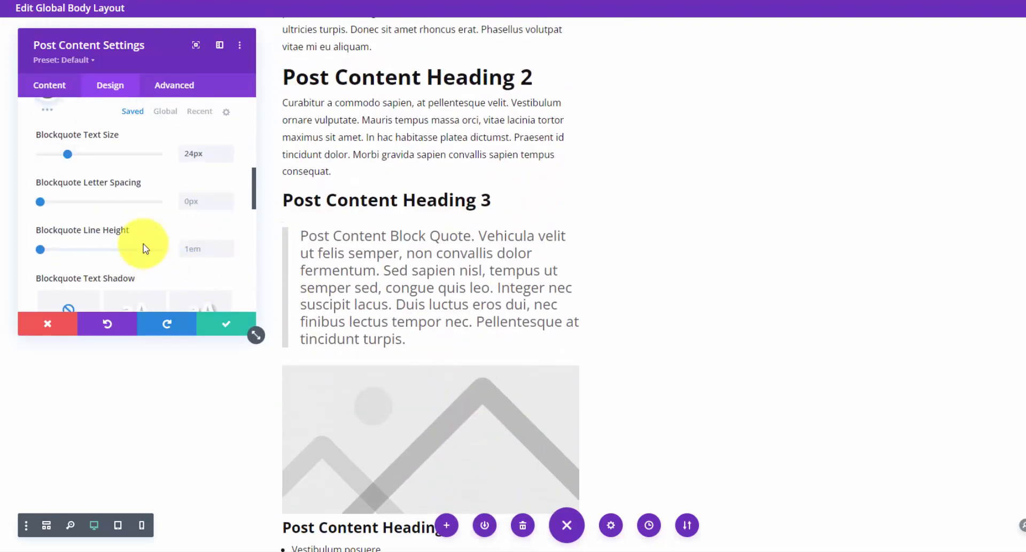
pyautogui.click(229, 246)
pyautogui.click(230, 245)
pyautogui.click(229, 245)
pyautogui.click(230, 246)
pyautogui.click(230, 245)
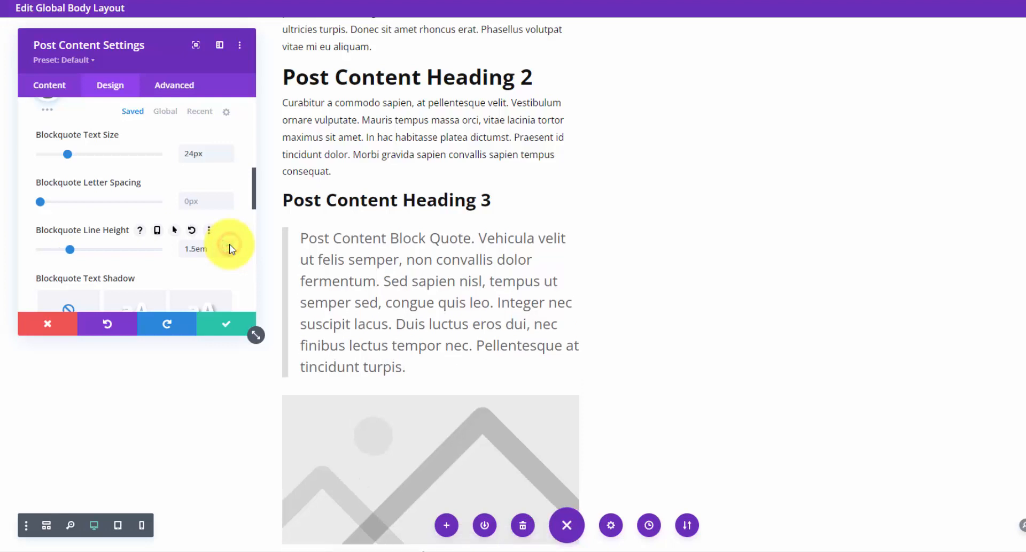
# - Center-align the post content heading text and save the module
pyautogui.scroll(1, 126, 218)
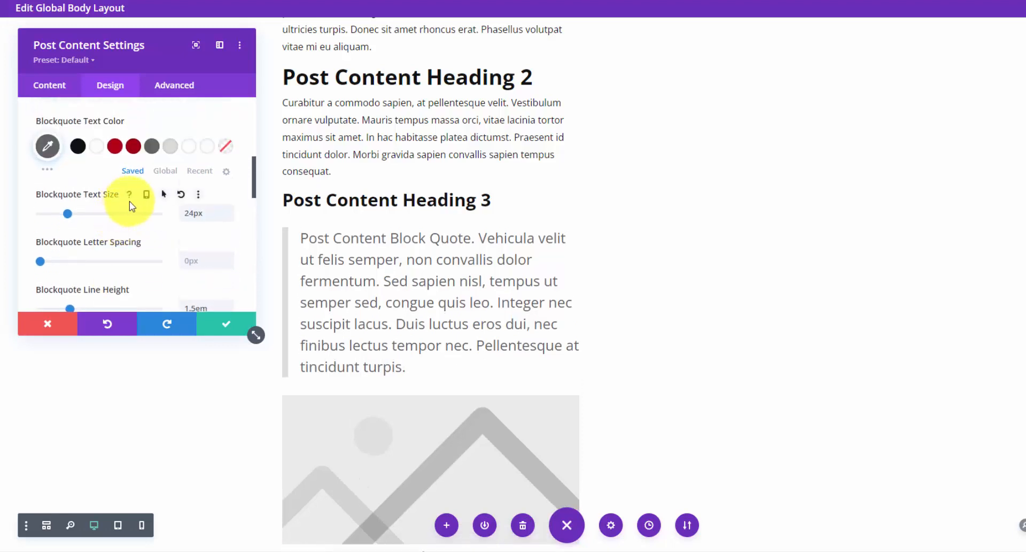
pyautogui.scroll(3, 108, 161)
pyautogui.scroll(5, 107, 171)
pyautogui.click(228, 179)
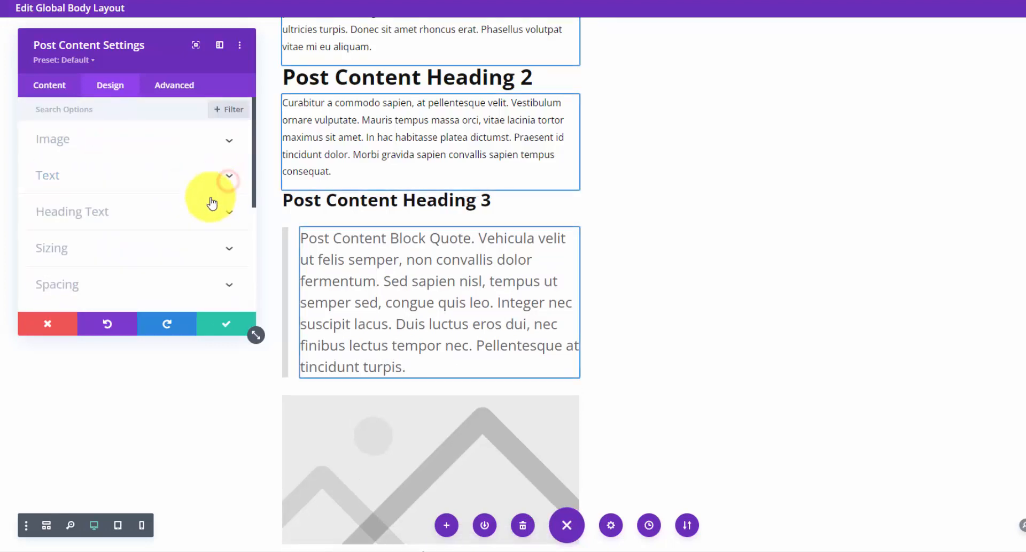
pyautogui.click(225, 210)
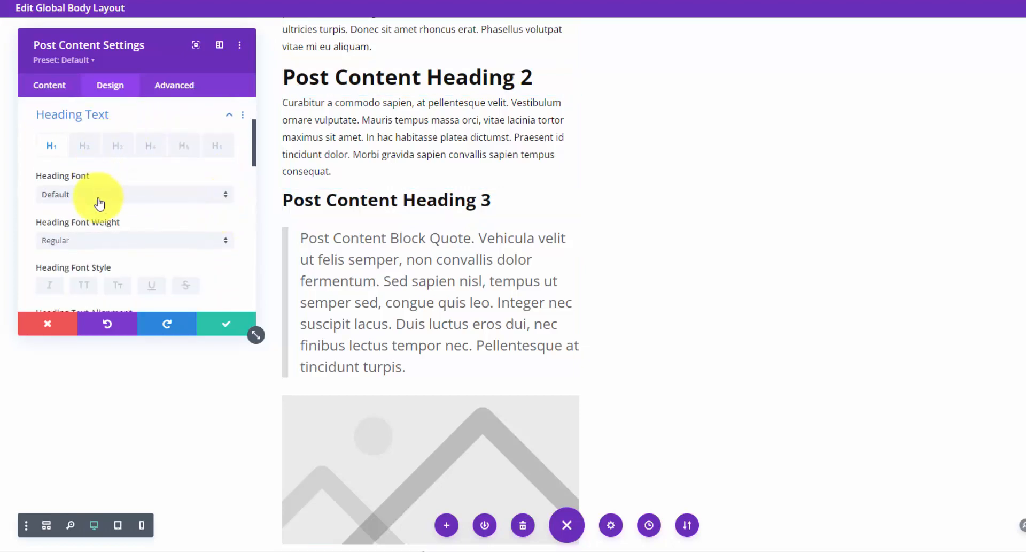
pyautogui.scroll(-2, 101, 225)
pyautogui.scroll(2, 101, 161)
pyautogui.scroll(-2, 224, 152)
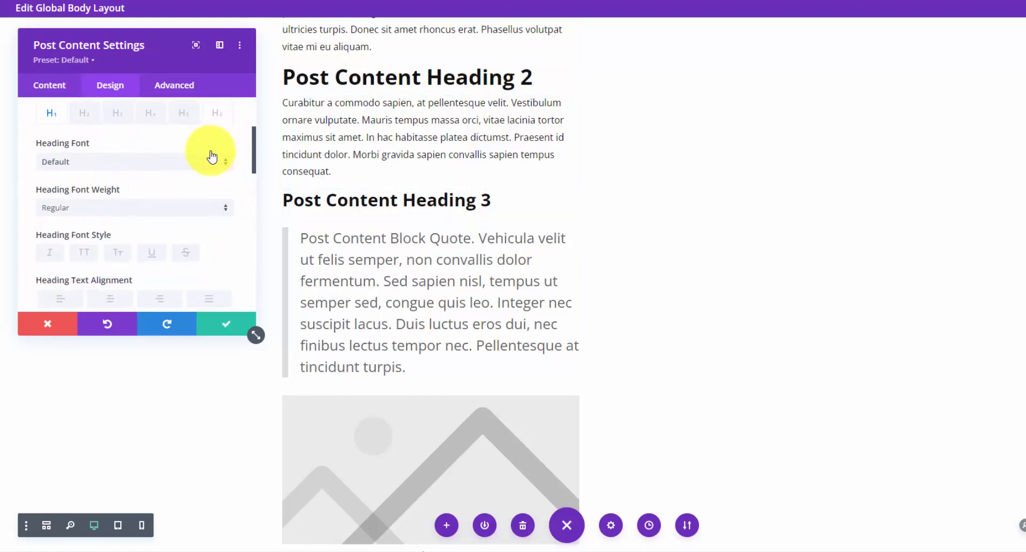
pyautogui.click(113, 210)
pyautogui.click(232, 329)
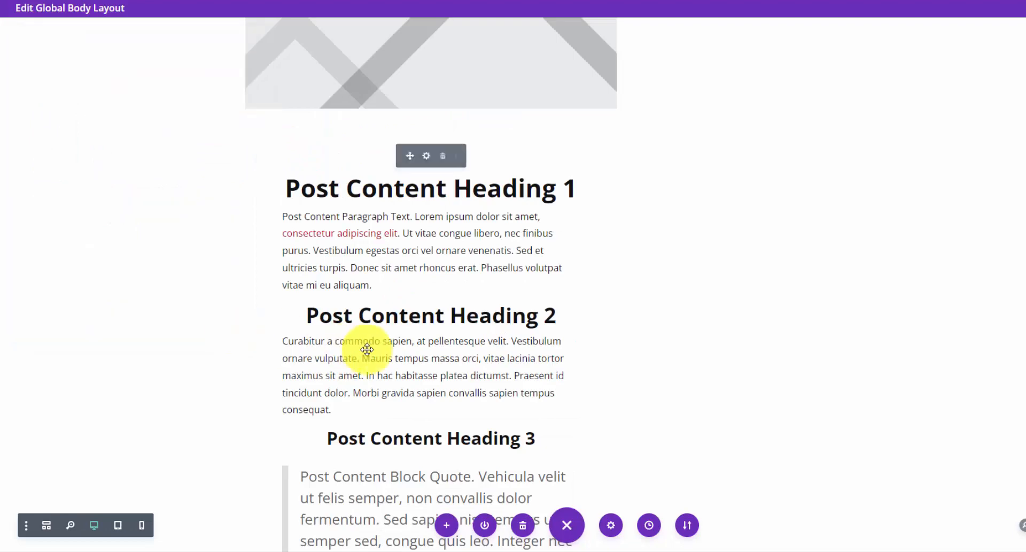
pyautogui.scroll(-12, 348, 349)
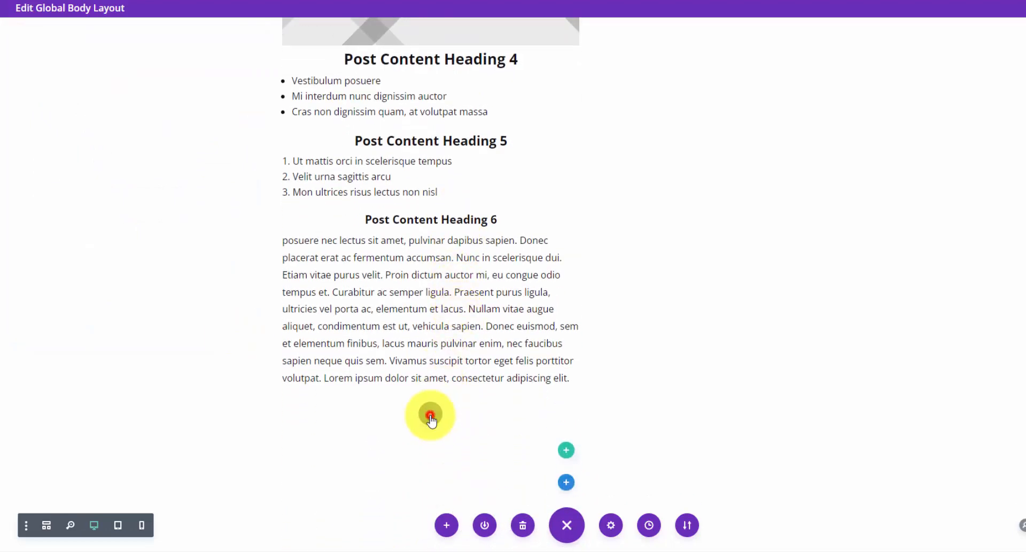
# - Add a Text module below the post content and link 'Send us an email' to #cta
pyautogui.click(430, 415)
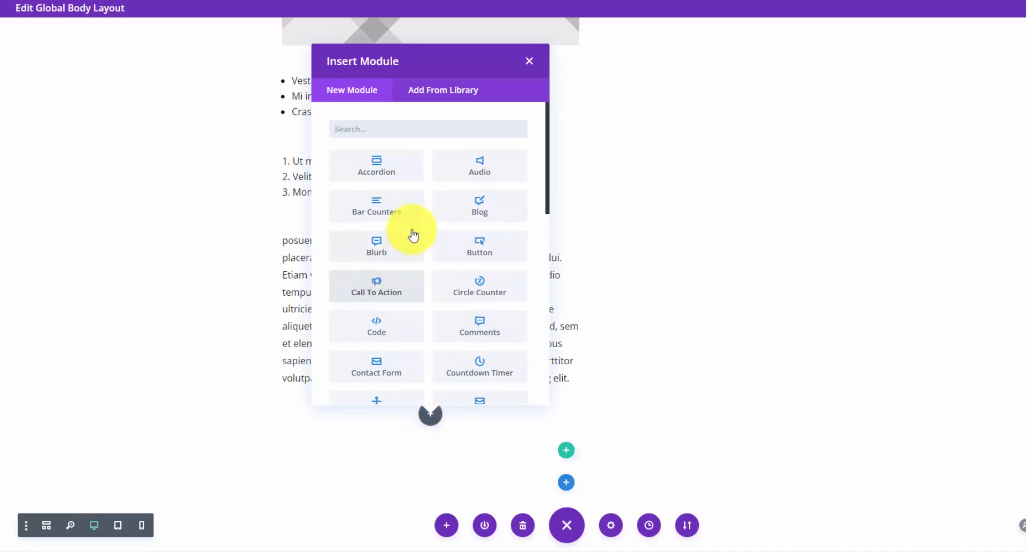
pyautogui.write('tex')
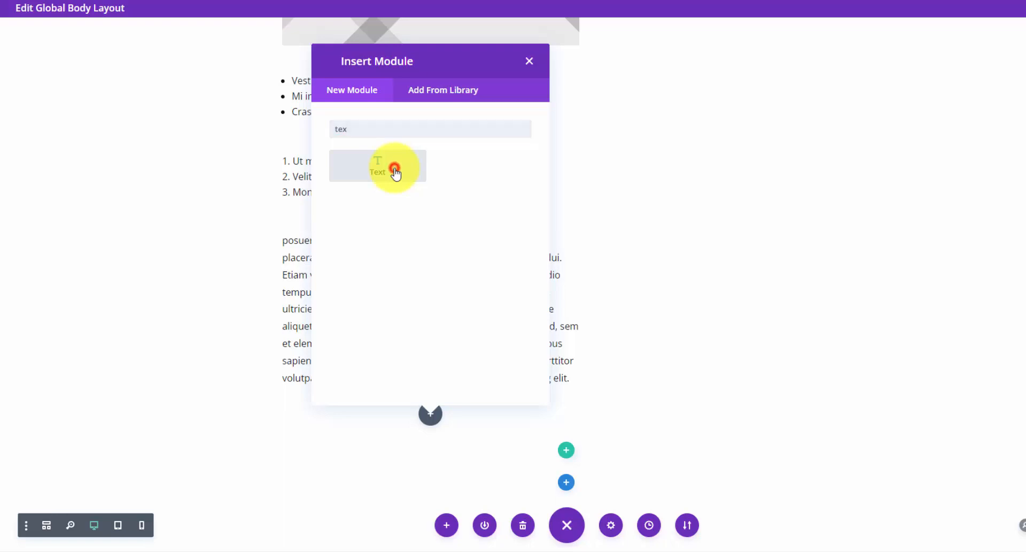
pyautogui.click(395, 172)
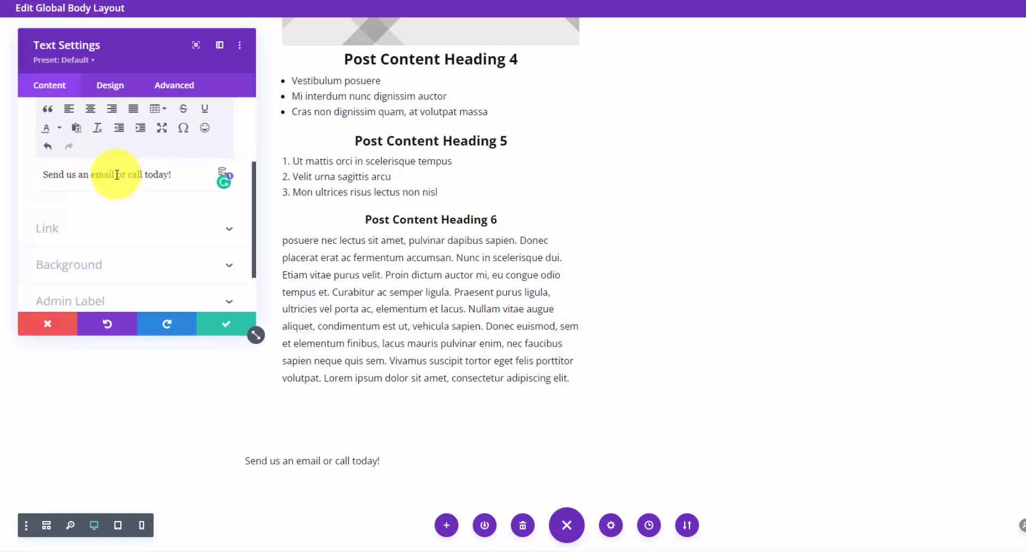
pyautogui.moveTo(115, 174); pyautogui.dragTo(25, 179)
pyautogui.scroll(1, 154, 216)
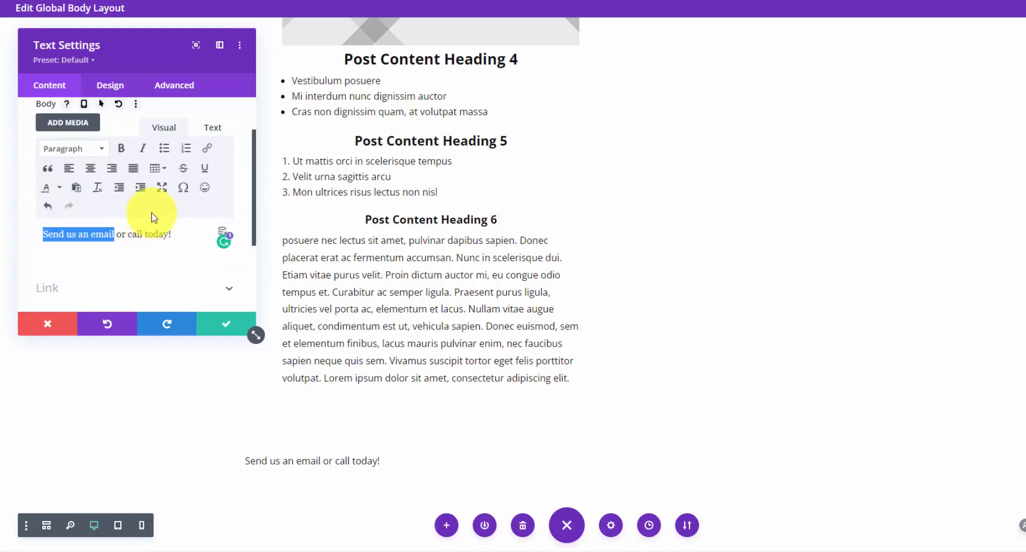
pyautogui.click(211, 154)
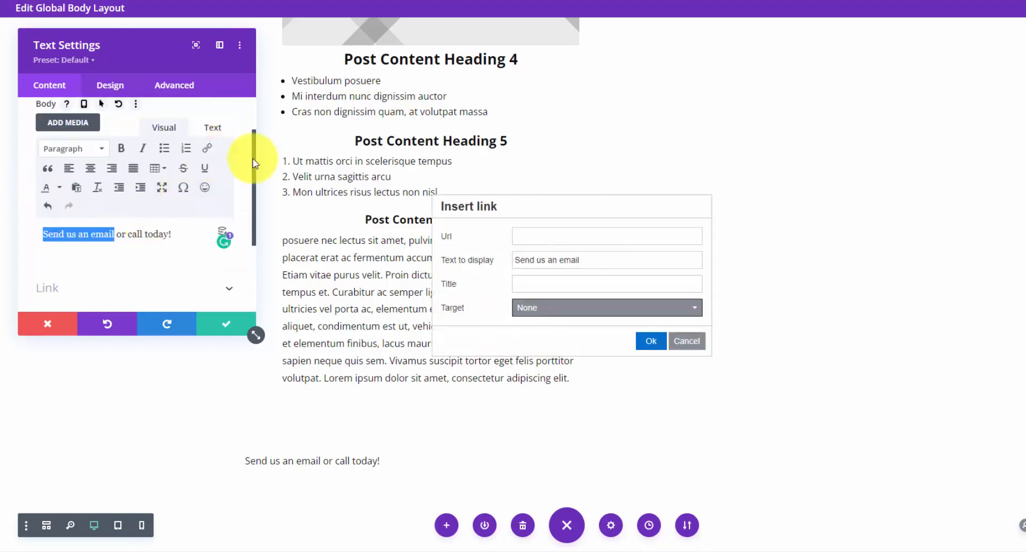
pyautogui.click(590, 229)
pyautogui.write('#')
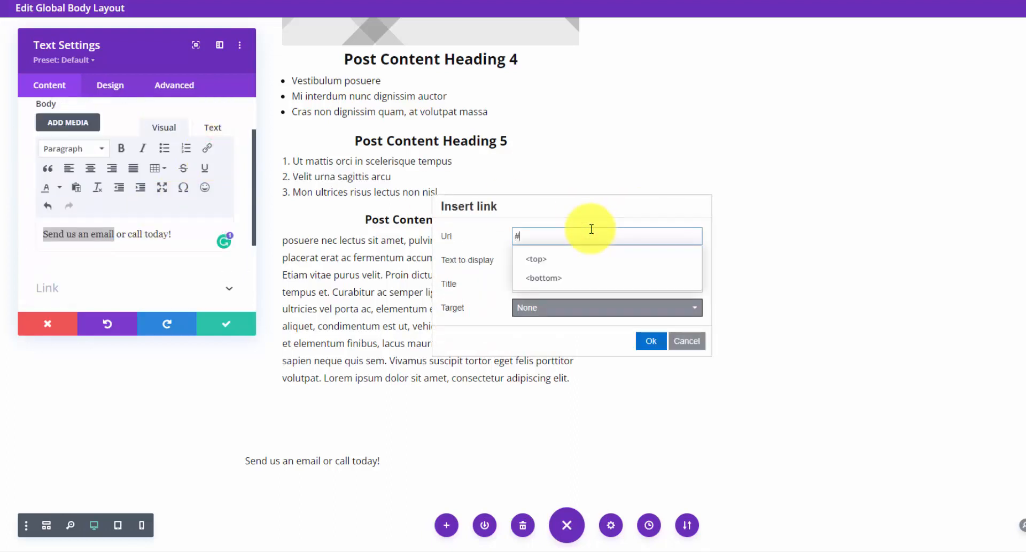
pyautogui.write('cta')
pyautogui.click(651, 341)
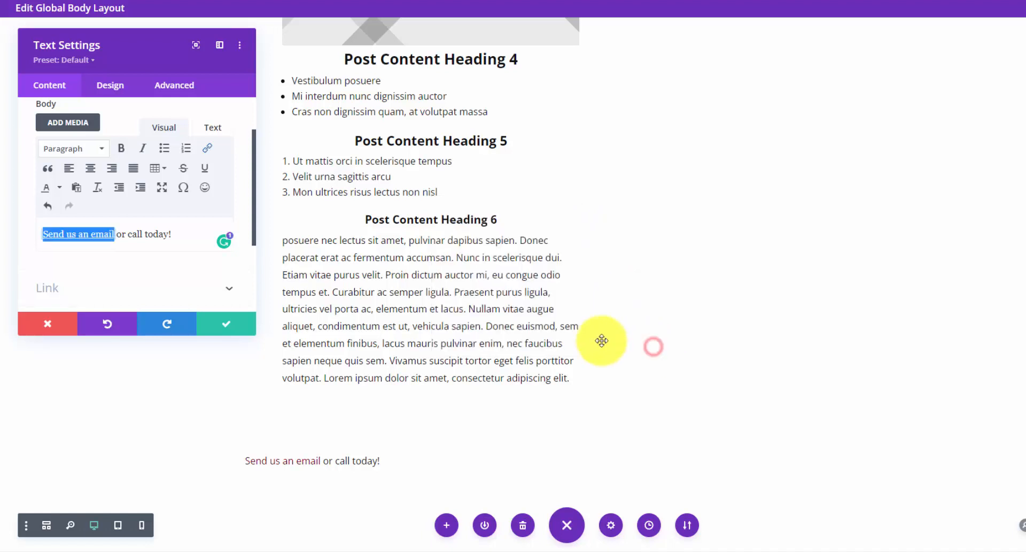
# - Make the whole 'Send us an email or call today!' line italic and centered, then save
pyautogui.tripleClick(145, 234)
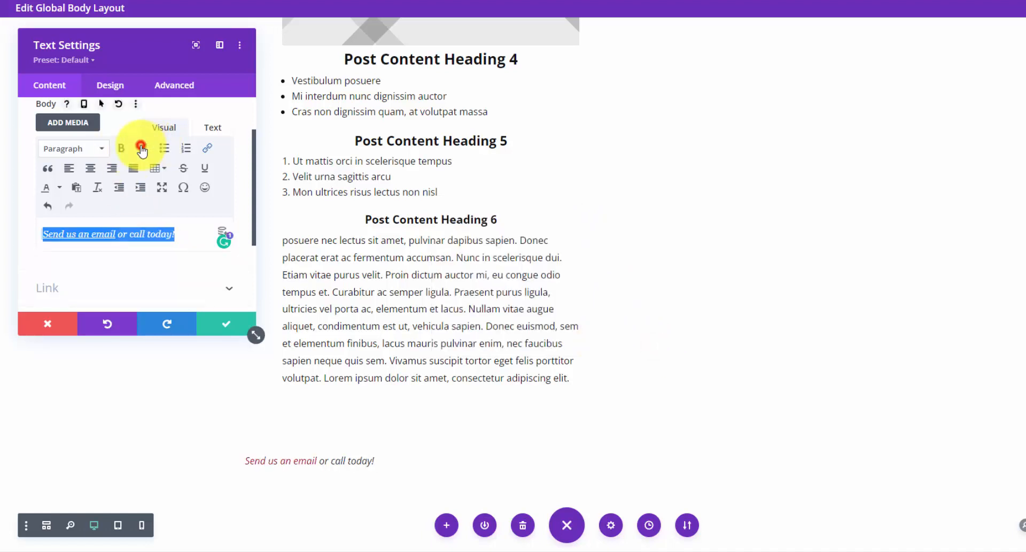
pyautogui.click(110, 85)
pyautogui.click(142, 143)
pyautogui.scroll(-5, 102, 213)
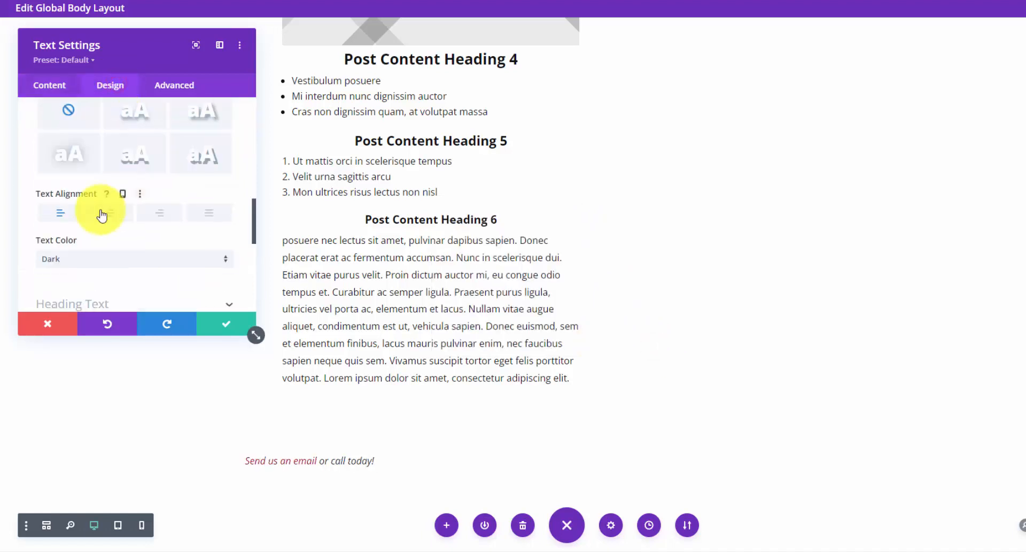
pyautogui.click(102, 214)
pyautogui.click(222, 323)
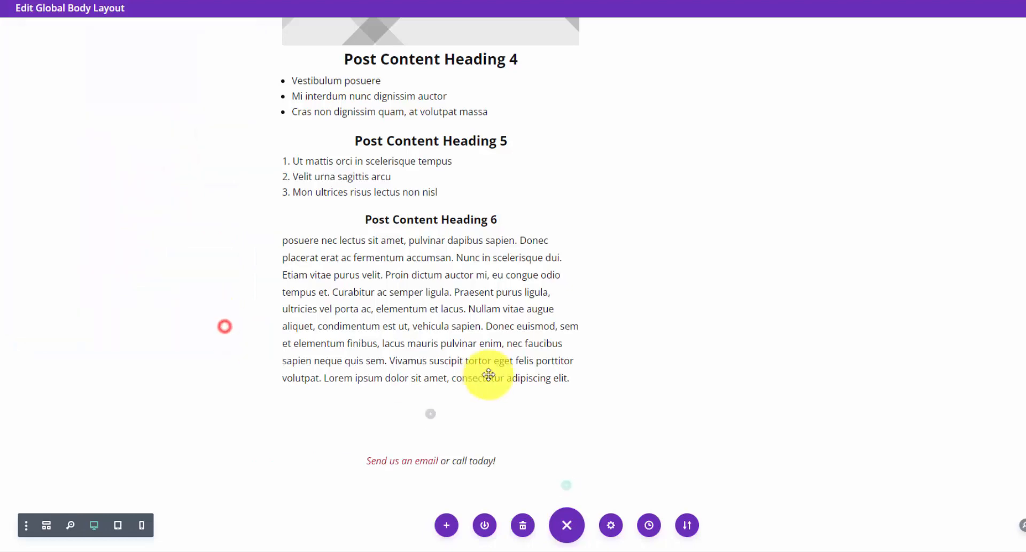
pyautogui.scroll(-1, 509, 451)
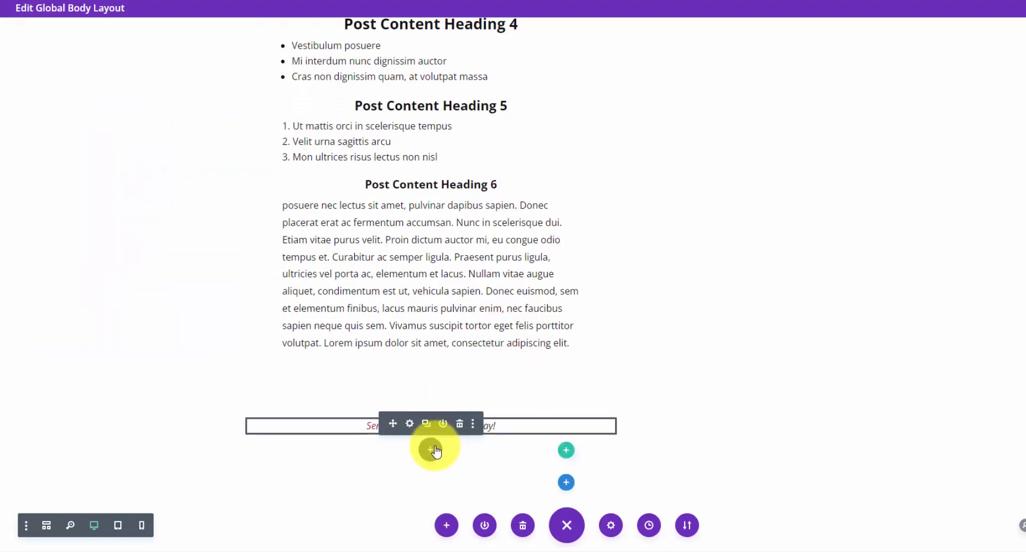
# - Add a second Text module with the phone number, linked with a tel: dial URL
pyautogui.click(435, 450)
pyautogui.write('tex')
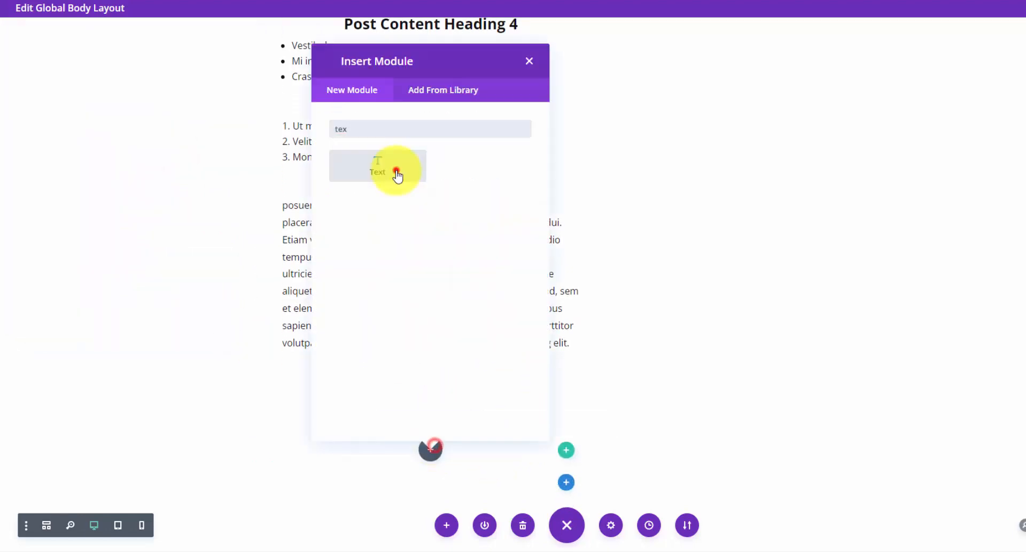
pyautogui.click(397, 174)
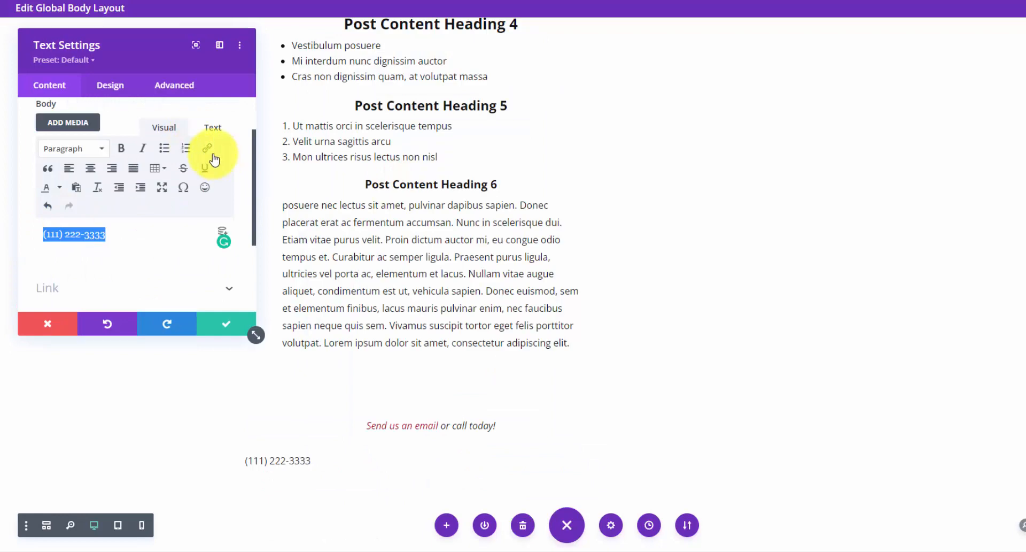
pyautogui.click(213, 155)
pyautogui.click(575, 236)
pyautogui.write('tel:111-222-3333')
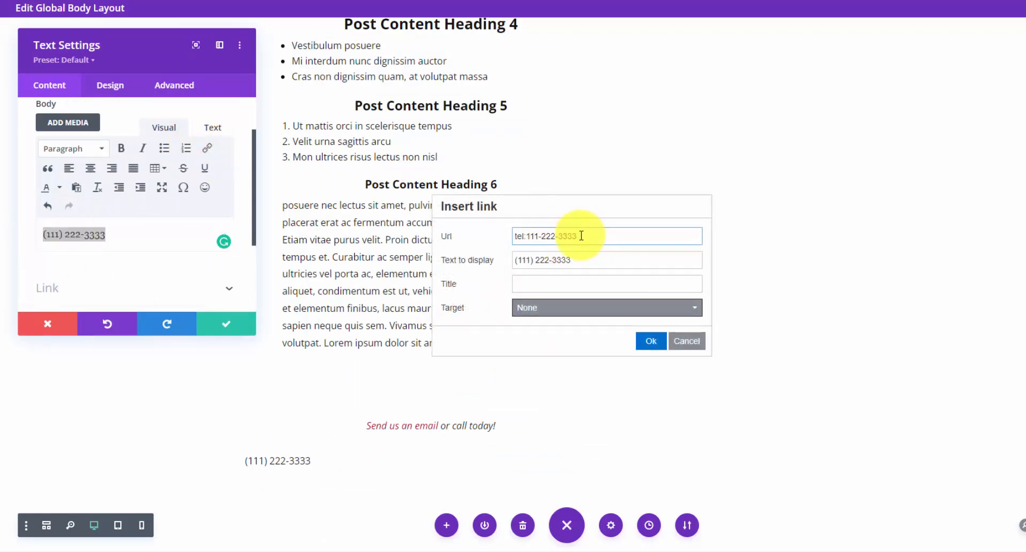
pyautogui.click(655, 341)
# - Center the phone number, set it to 32px Bold, and save the module
pyautogui.click(111, 85)
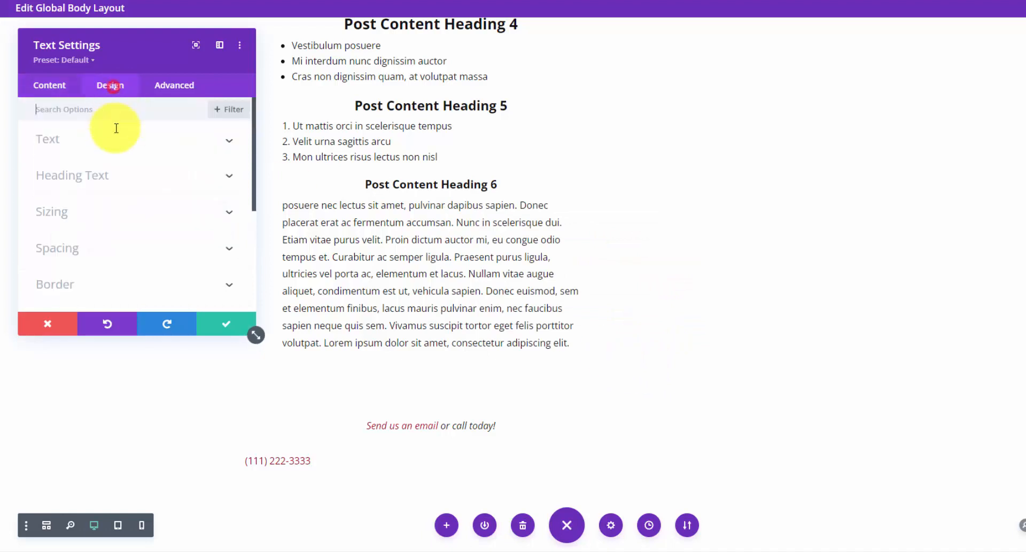
pyautogui.click(154, 141)
pyautogui.scroll(-3, 128, 191)
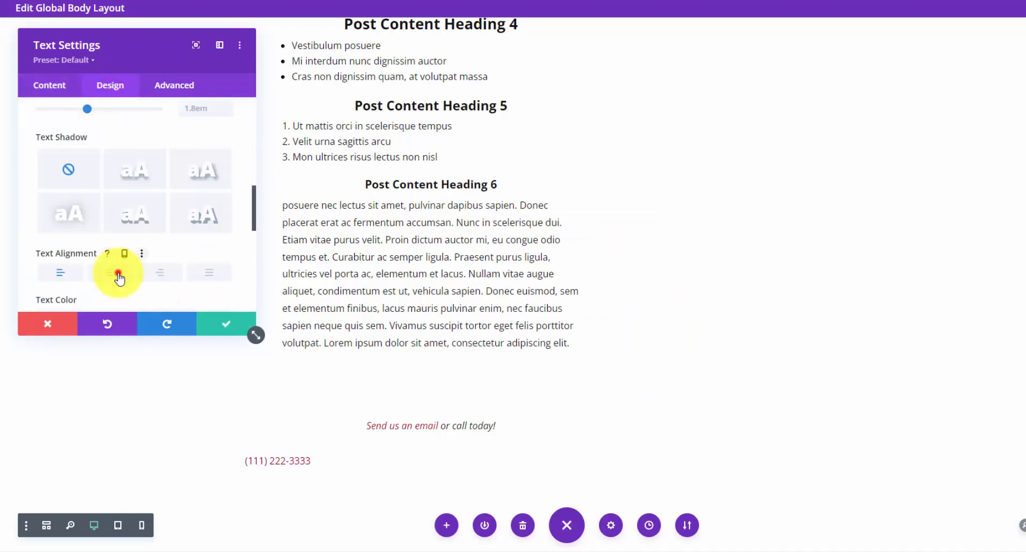
pyautogui.click(119, 271)
pyautogui.scroll(5, 142, 179)
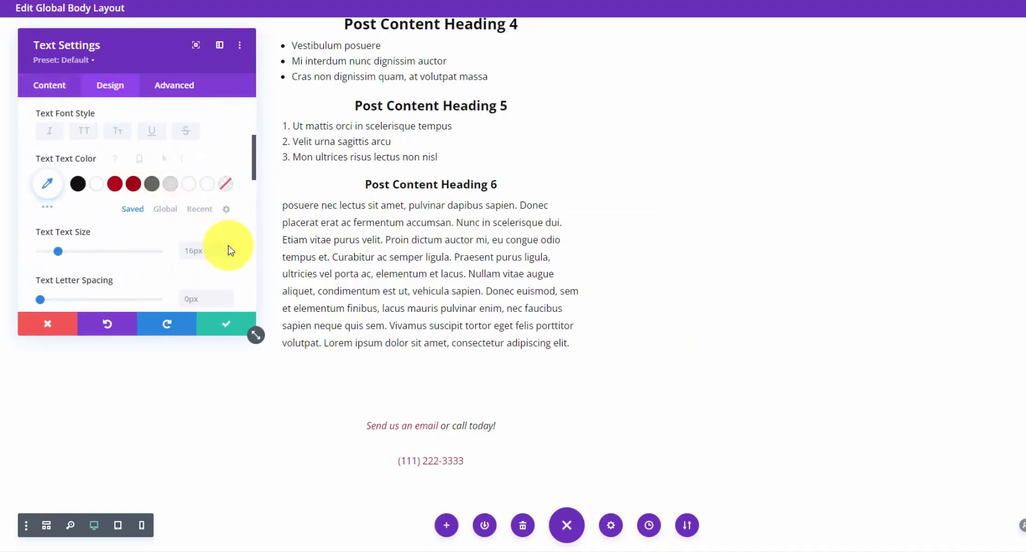
pyautogui.click(229, 246)
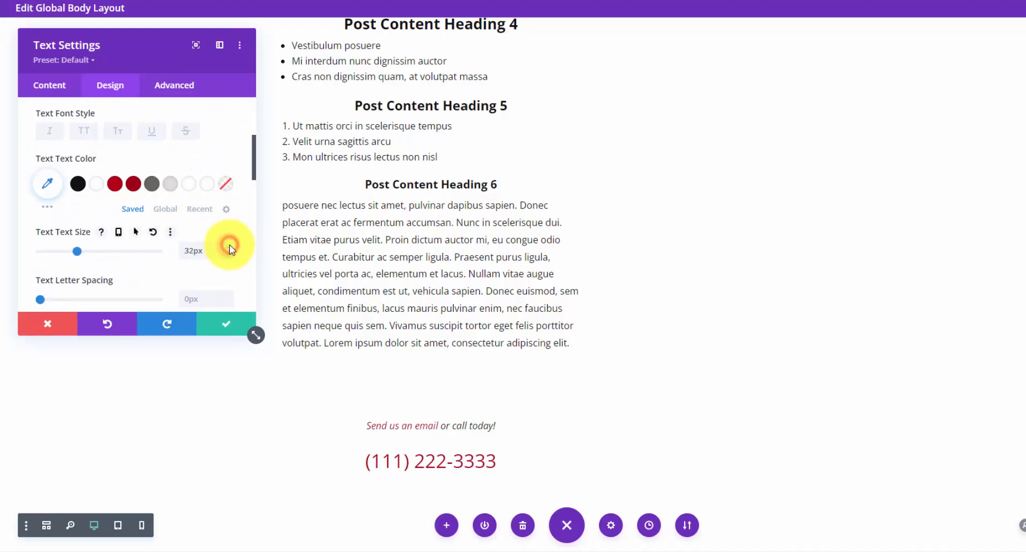
pyautogui.scroll(2, 90, 128)
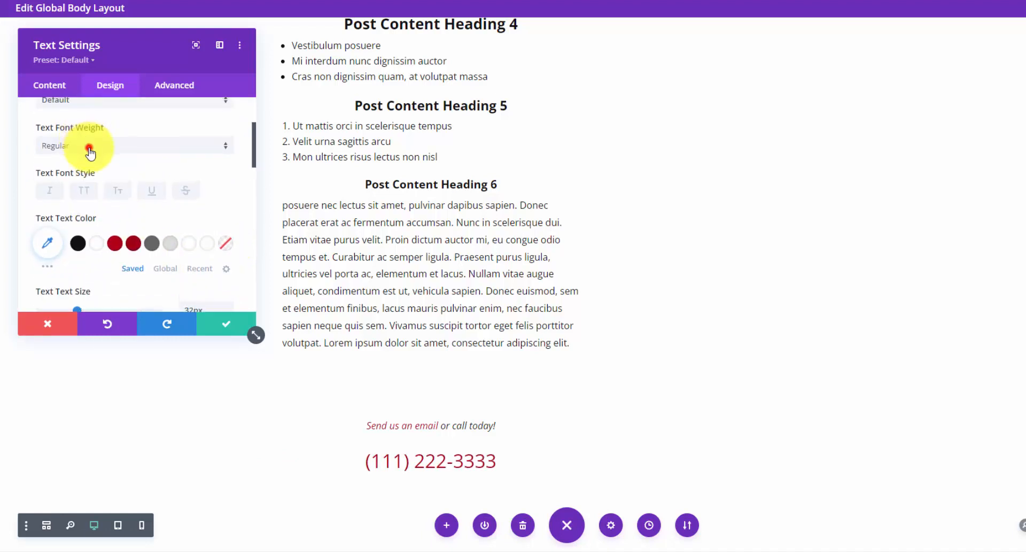
pyautogui.click(92, 140)
pyautogui.click(94, 217)
pyautogui.click(215, 323)
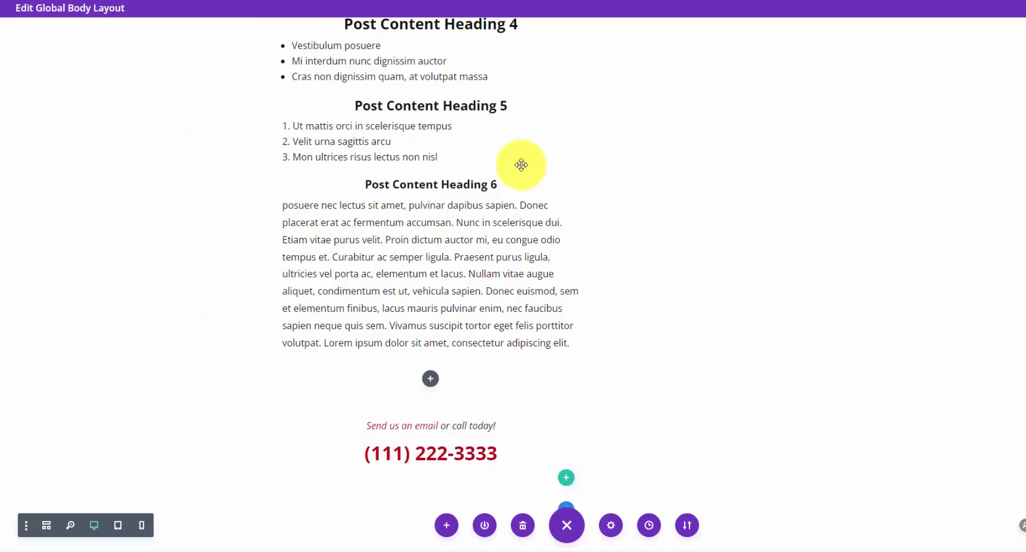
pyautogui.scroll(10, 567, 313)
# - Open the design settings of the first column in the image and post content row
pyautogui.scroll(5, 564, 314)
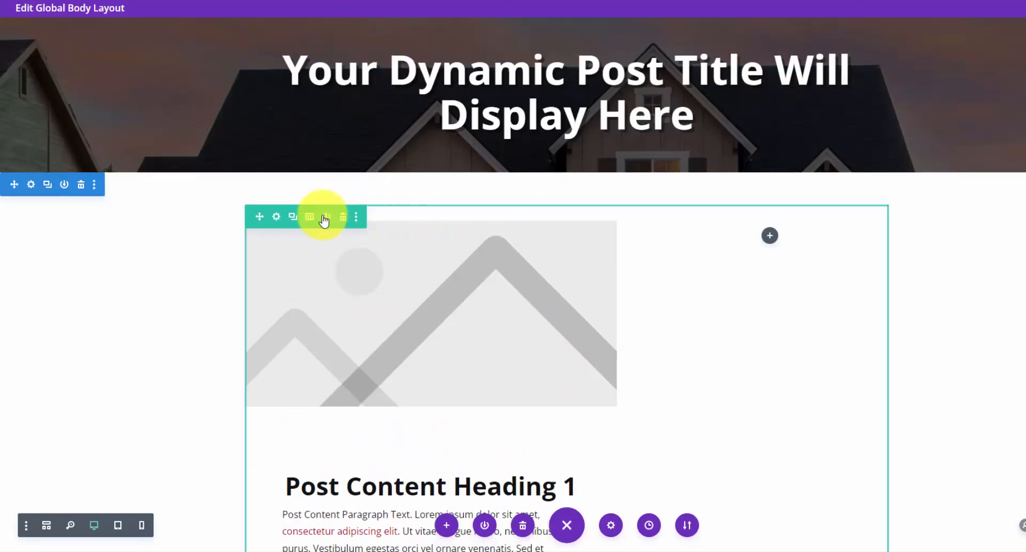
pyautogui.click(277, 219)
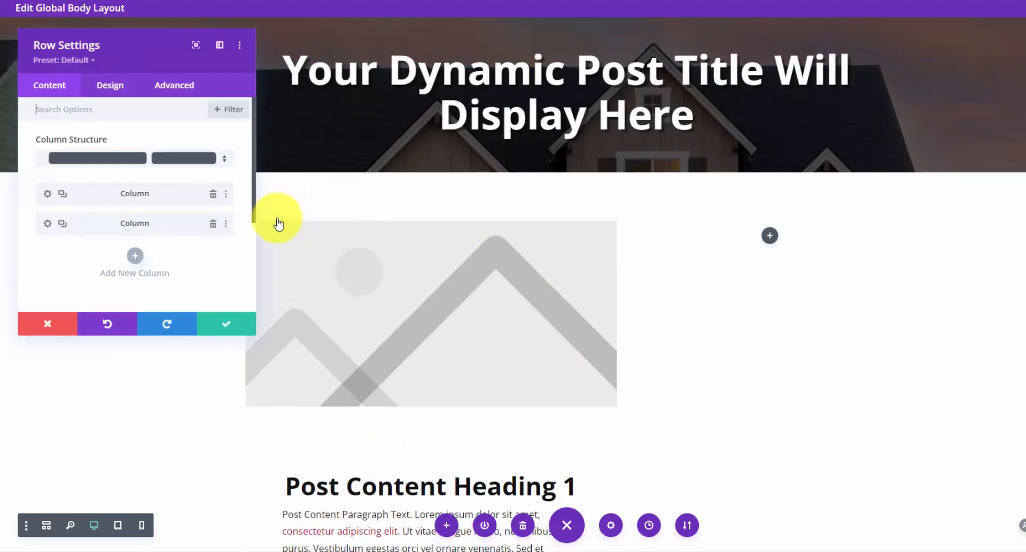
pyautogui.click(48, 194)
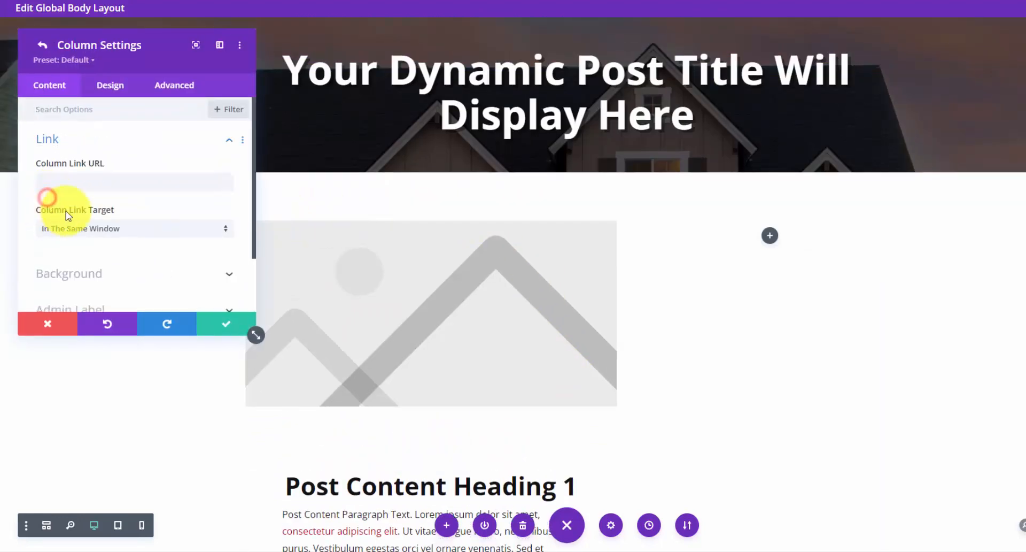
pyautogui.click(121, 91)
pyautogui.click(141, 172)
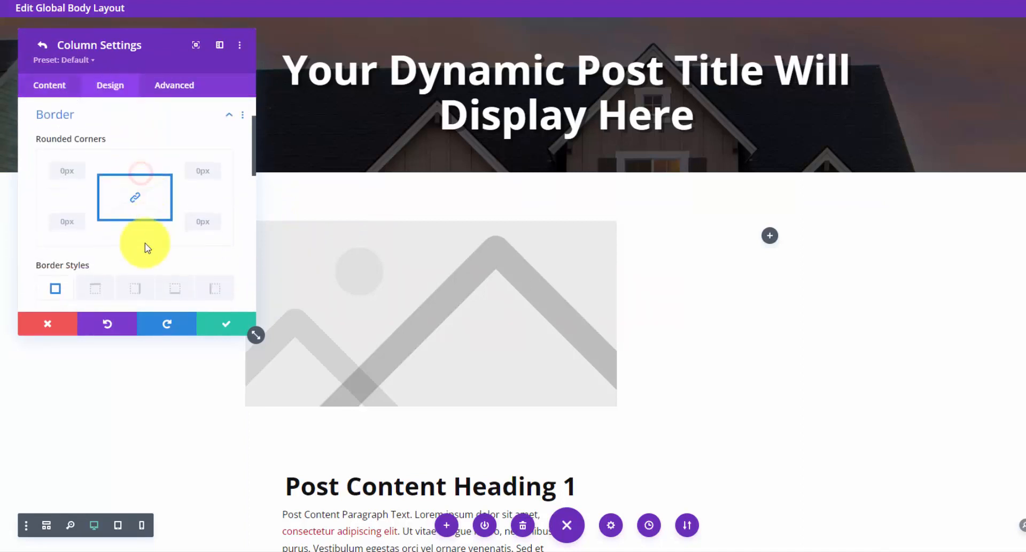
pyautogui.scroll(-3, 145, 244)
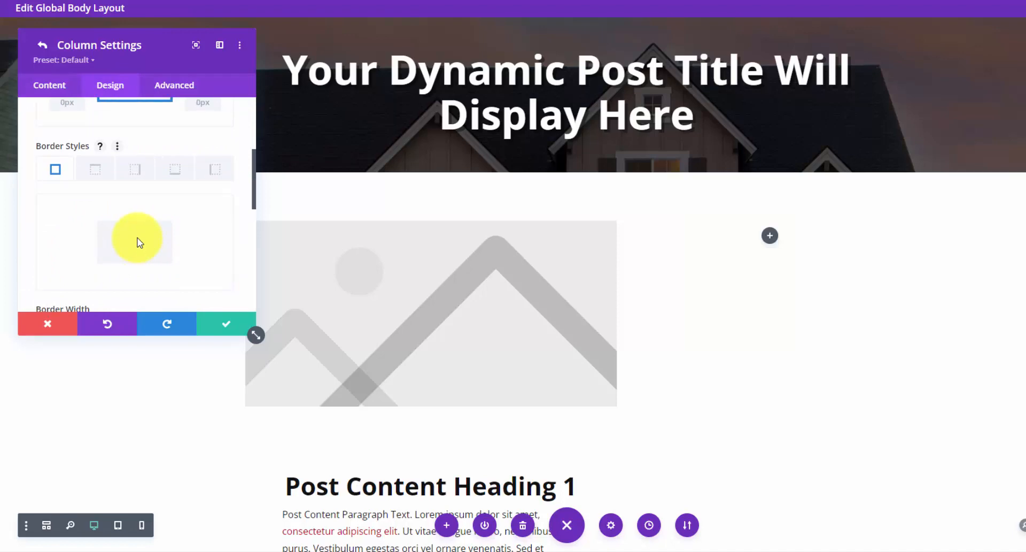
pyautogui.scroll(-3, 168, 262)
pyautogui.scroll(5, 178, 165)
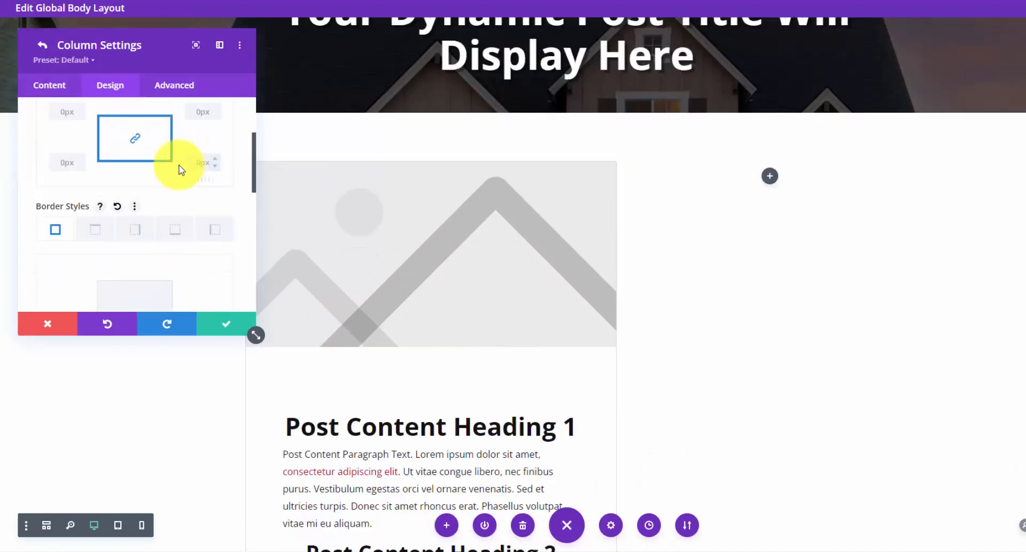
pyautogui.scroll(1, 167, 175)
pyautogui.scroll(-4, 248, 185)
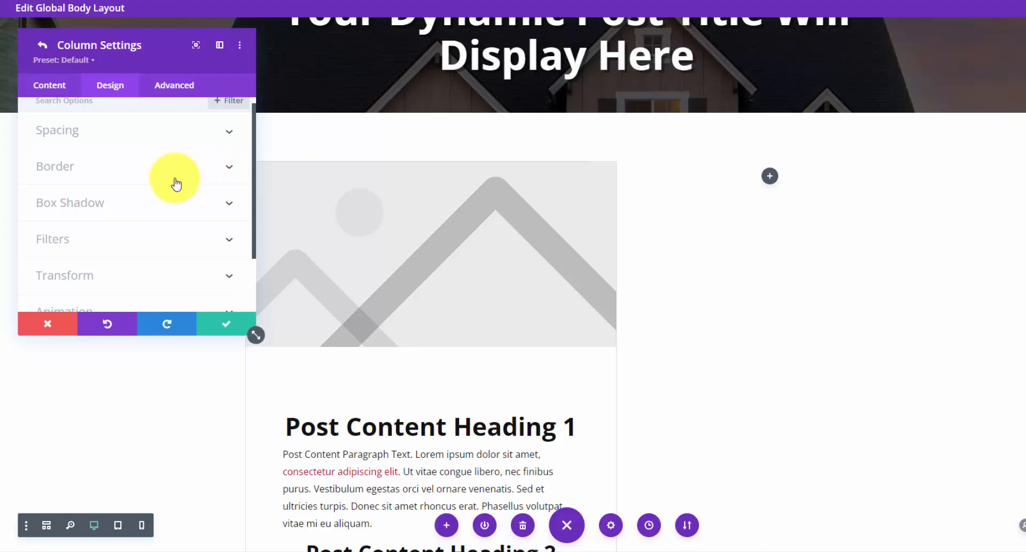
# - Set the column's padding to 35px on all sides and save the column settings
pyautogui.click(133, 138)
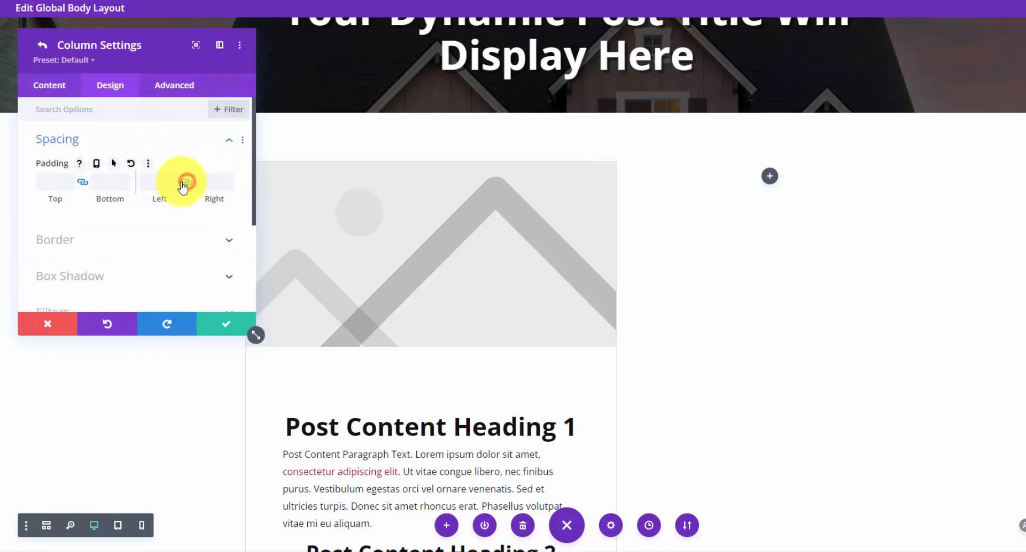
pyautogui.click(45, 184)
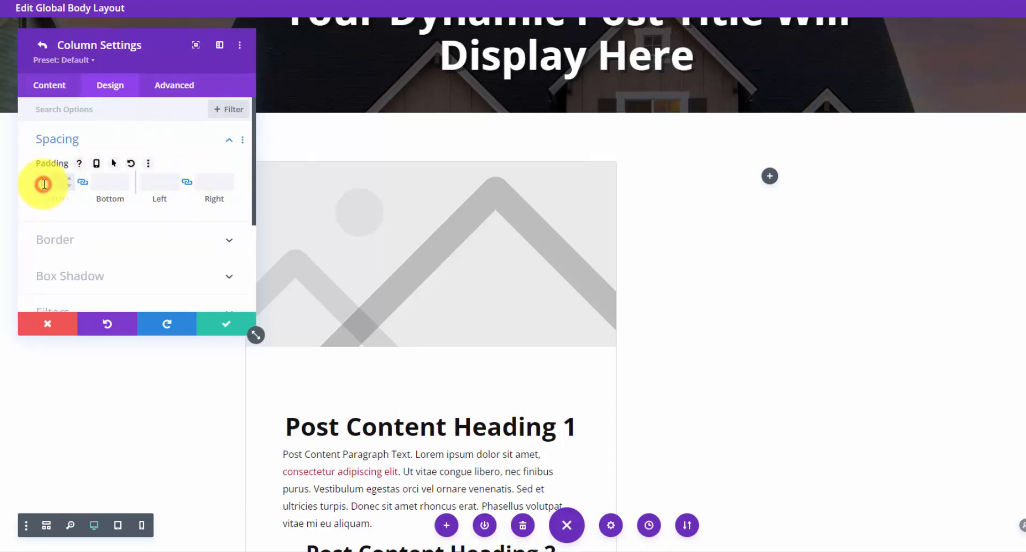
pyautogui.write('40')
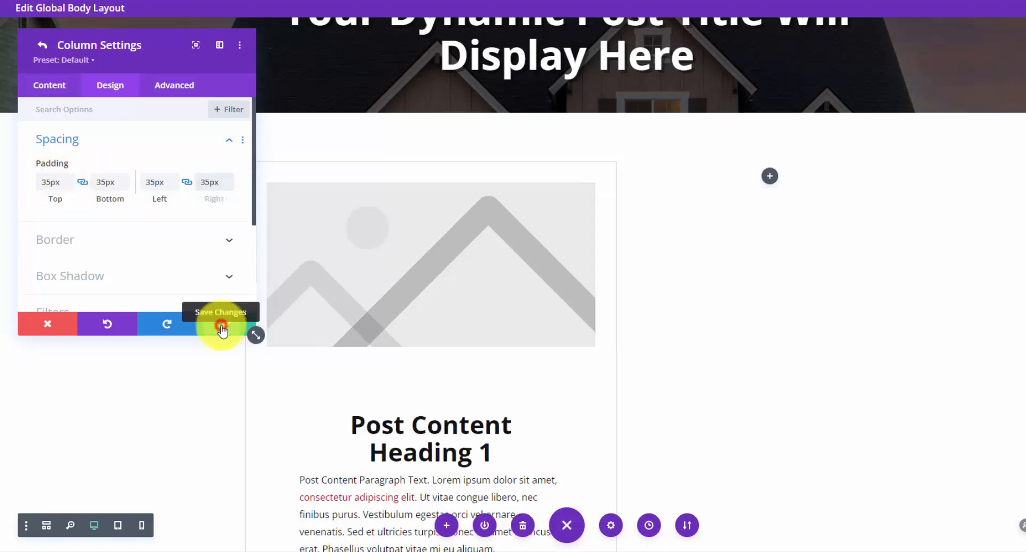
pyautogui.click(223, 325)
pyautogui.click(218, 323)
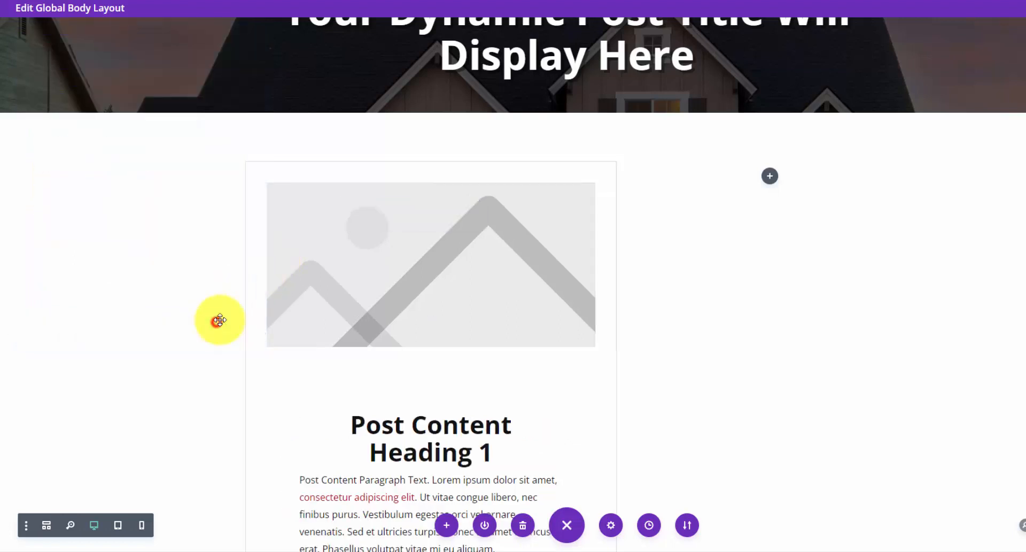
# - Add a Sidebar module with no border separator to the right column, then save and close the layout
pyautogui.click(767, 177)
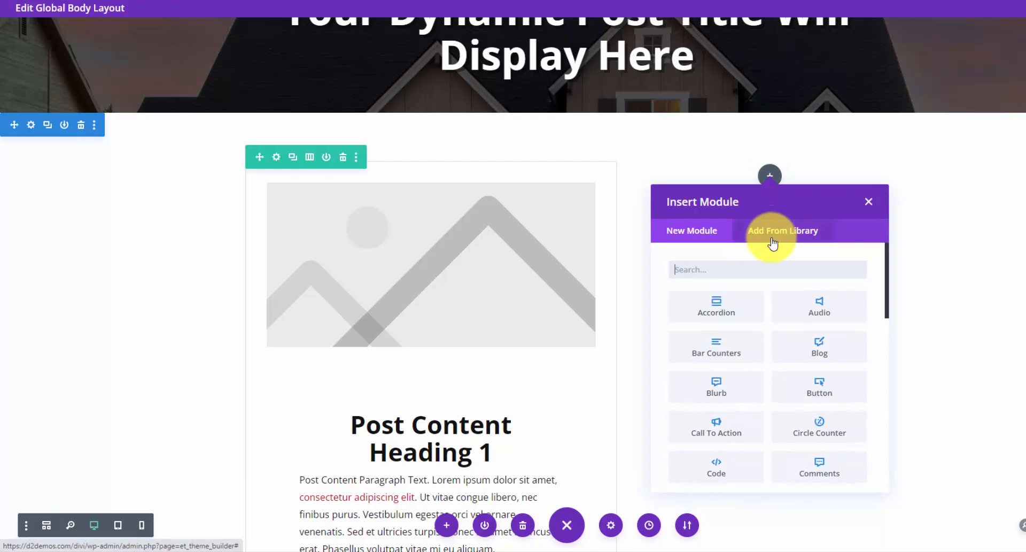
pyautogui.write('side')
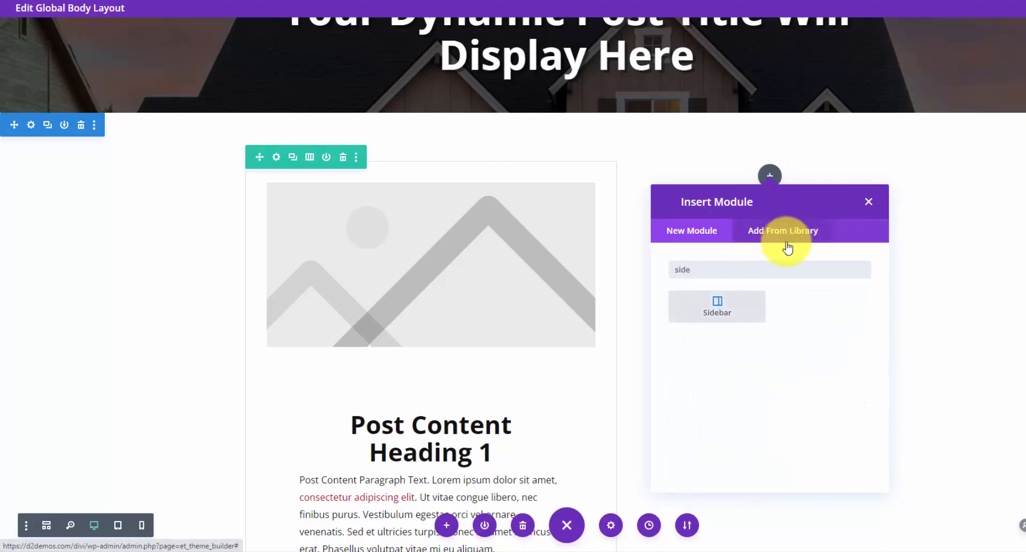
pyautogui.click(714, 304)
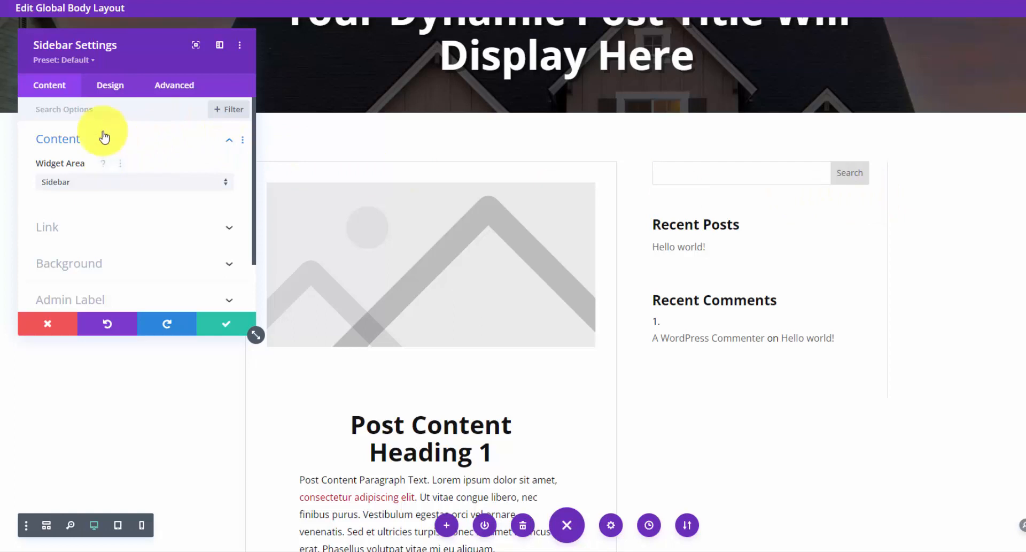
pyautogui.click(114, 86)
pyautogui.click(187, 138)
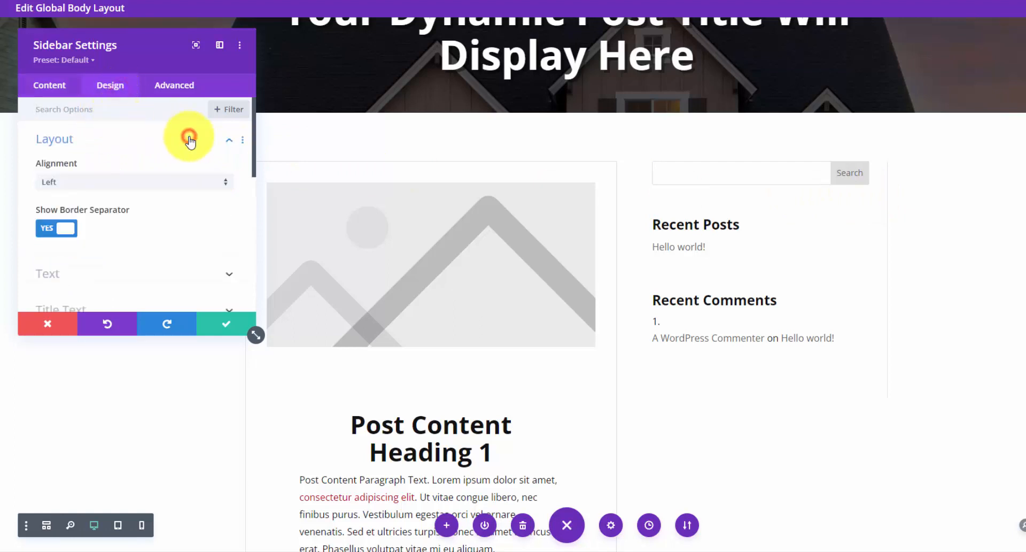
pyautogui.click(61, 229)
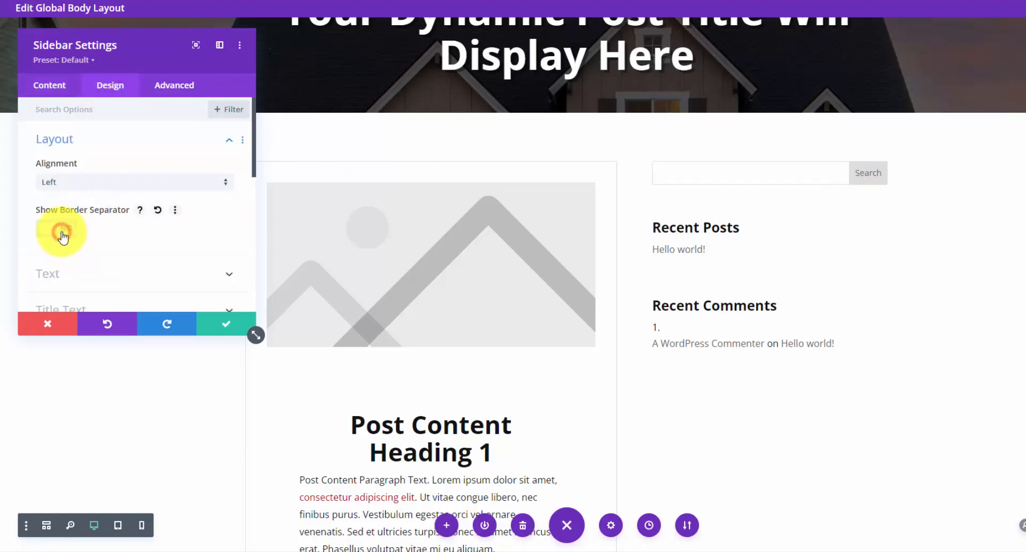
pyautogui.click(226, 332)
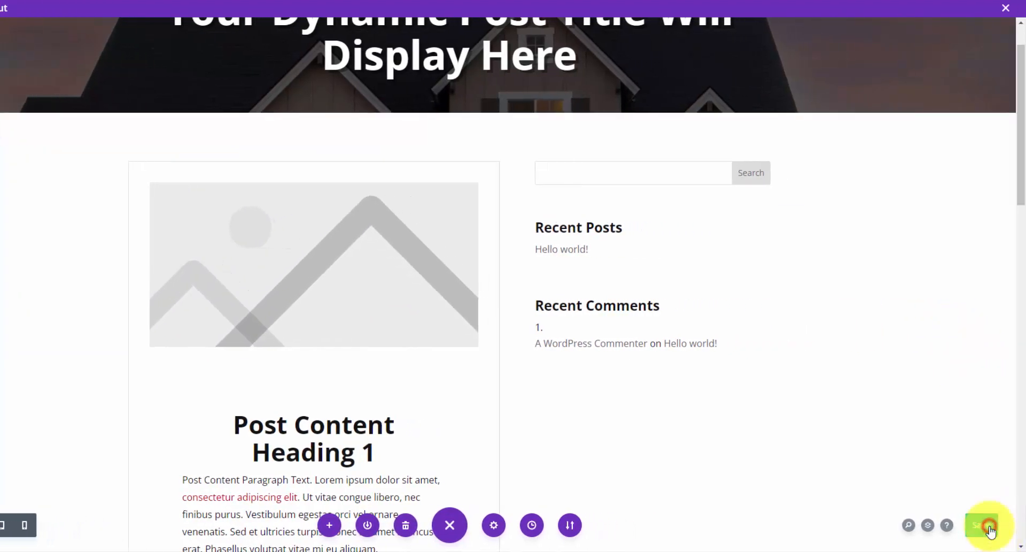
pyautogui.click(991, 529)
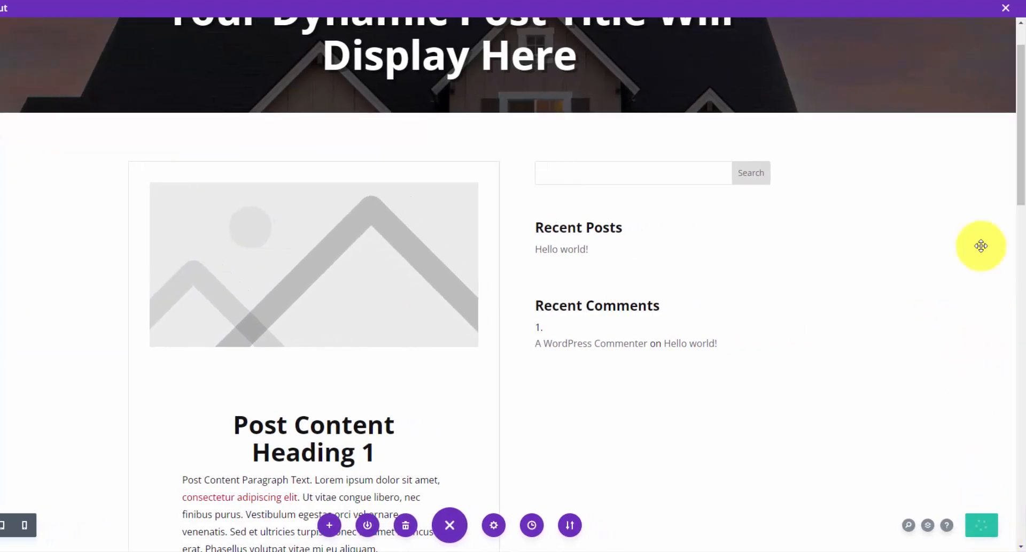
pyautogui.click(1006, 8)
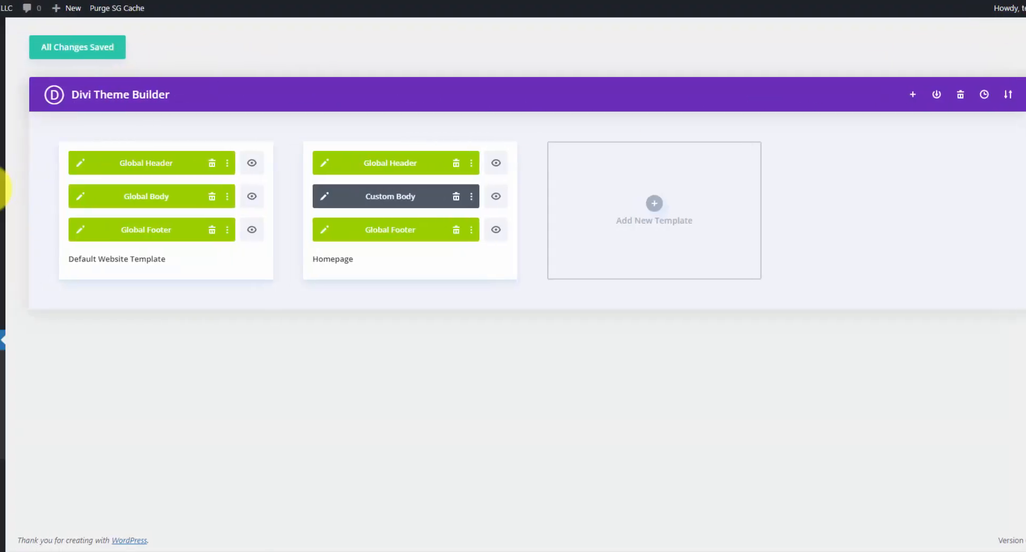
# - On the Widgets page, remove the Search block from the Sidebar using List View
pyautogui.moveTo(37, 191)
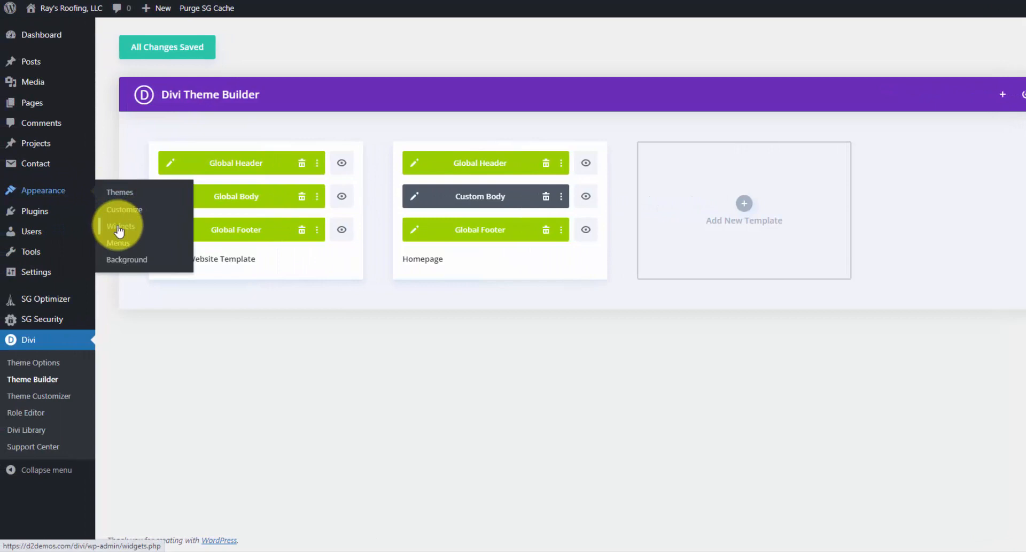
pyautogui.click(119, 230)
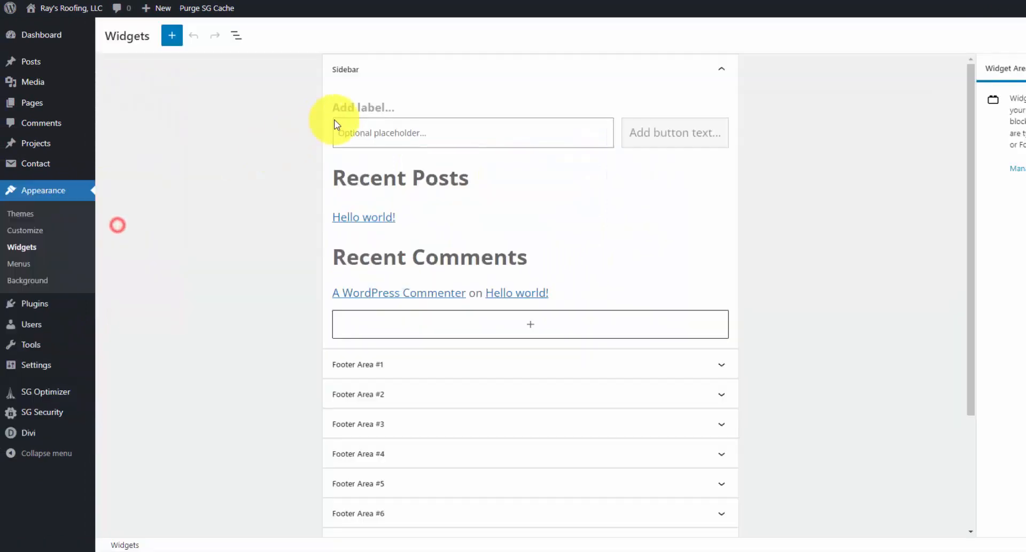
pyautogui.click(510, 134)
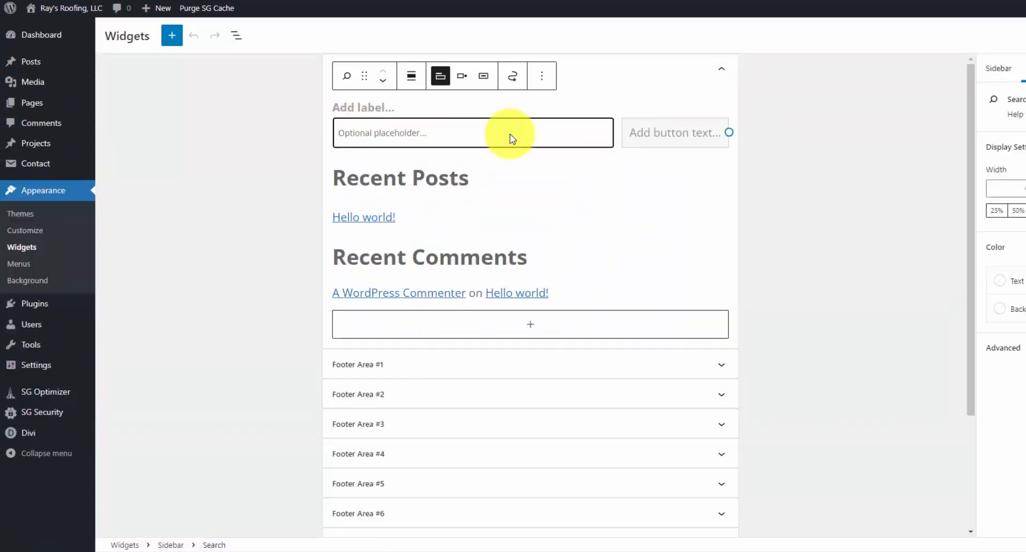
pyautogui.click(534, 172)
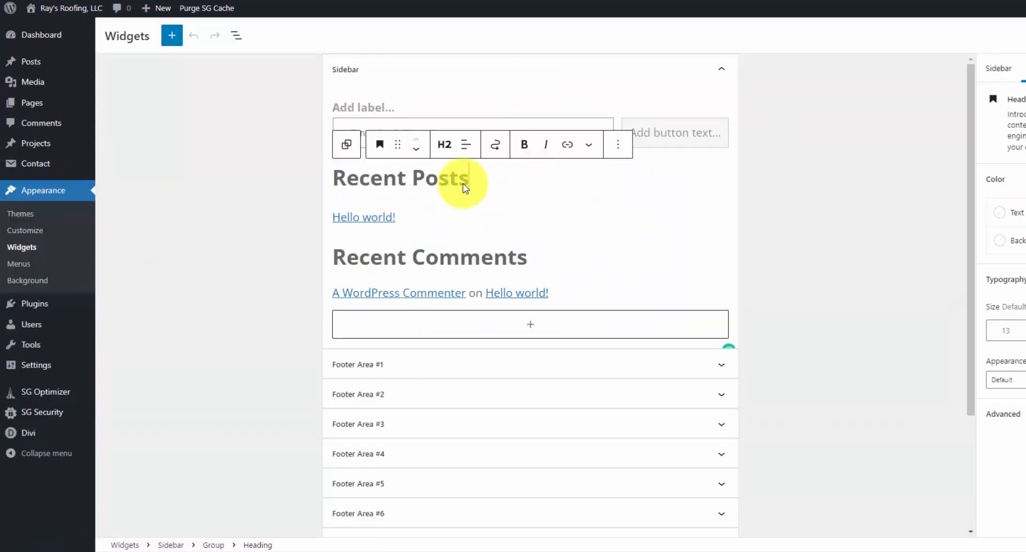
pyautogui.click(236, 36)
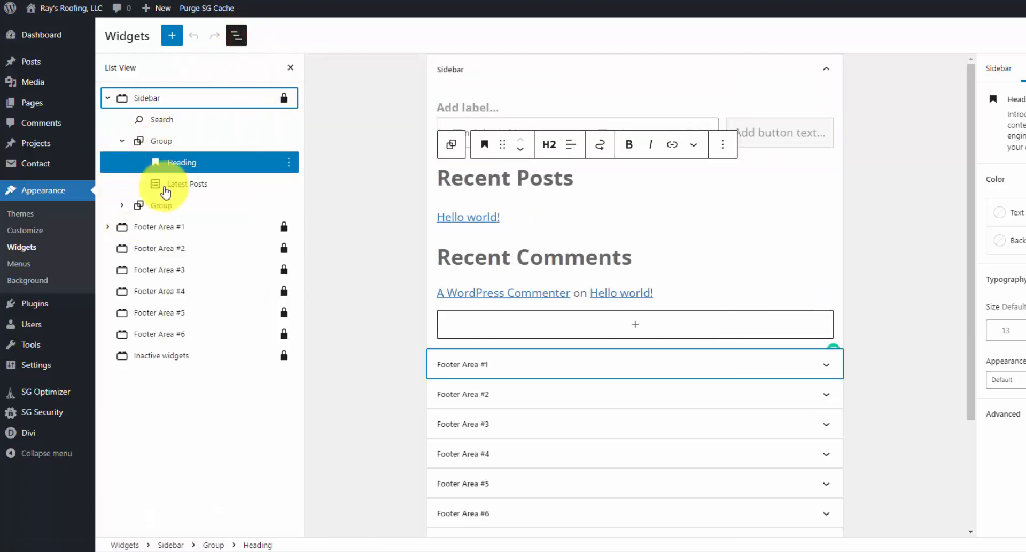
pyautogui.click(179, 120)
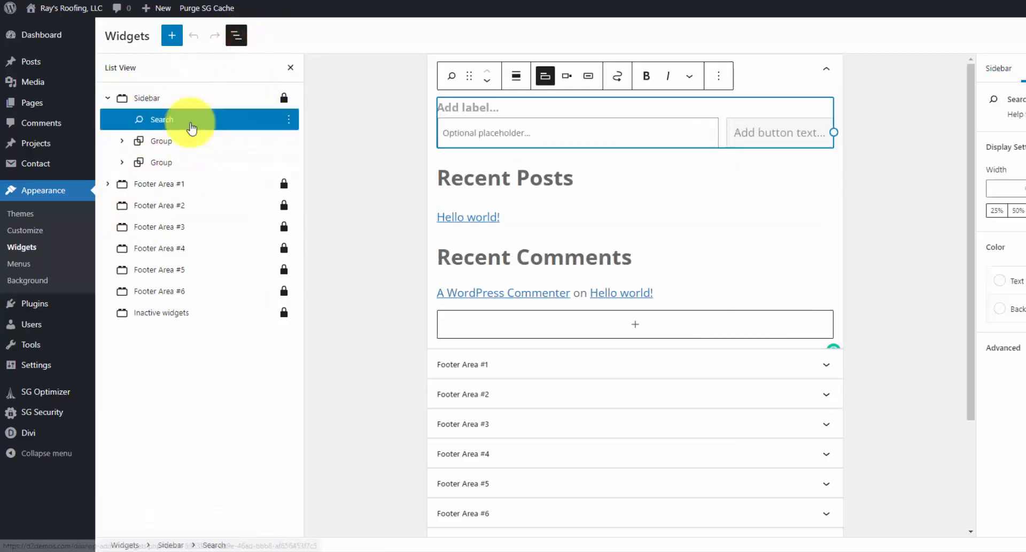
pyautogui.click(290, 121)
pyautogui.click(306, 320)
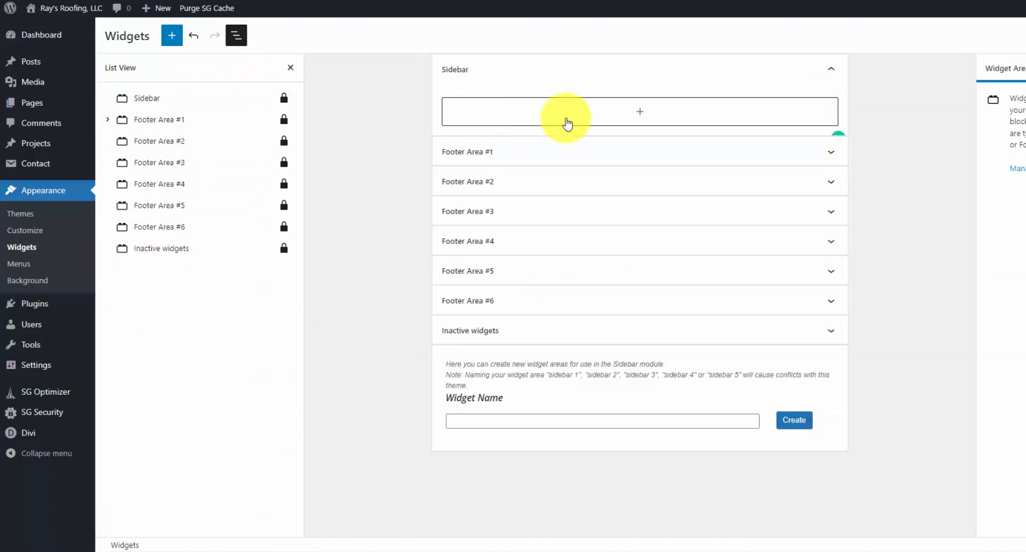
# - Insert a Shortcode block in the Sidebar and paste the centered Free Quote button shortcode linking to #cta
pyautogui.click(683, 117)
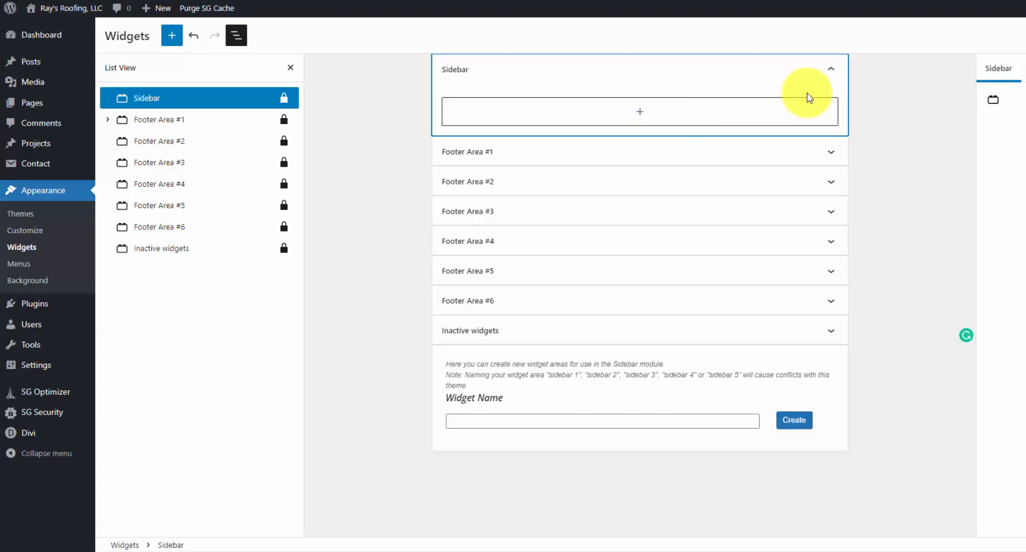
pyautogui.click(642, 113)
pyautogui.write('butt')
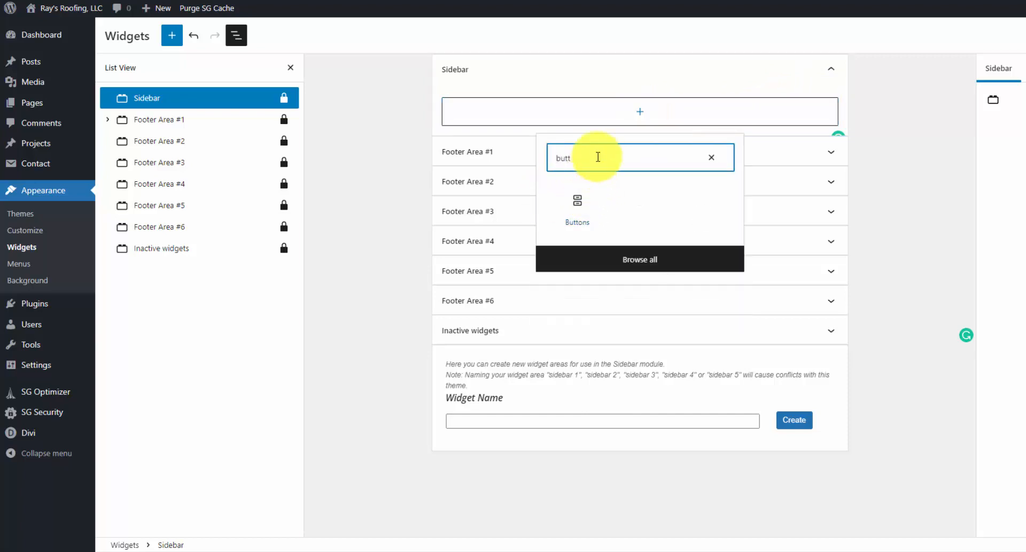
pyautogui.click(710, 163)
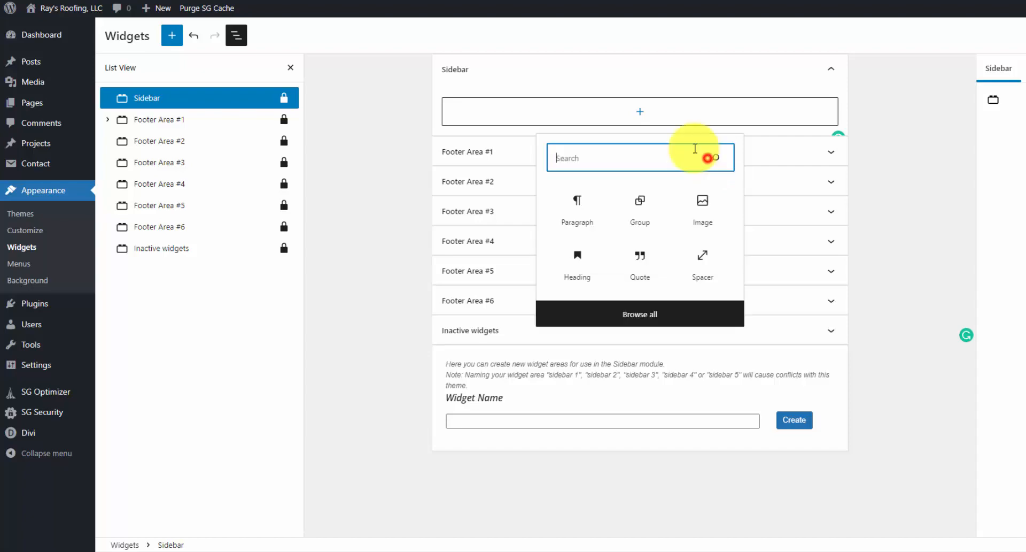
pyautogui.write('sh')
pyautogui.click(577, 215)
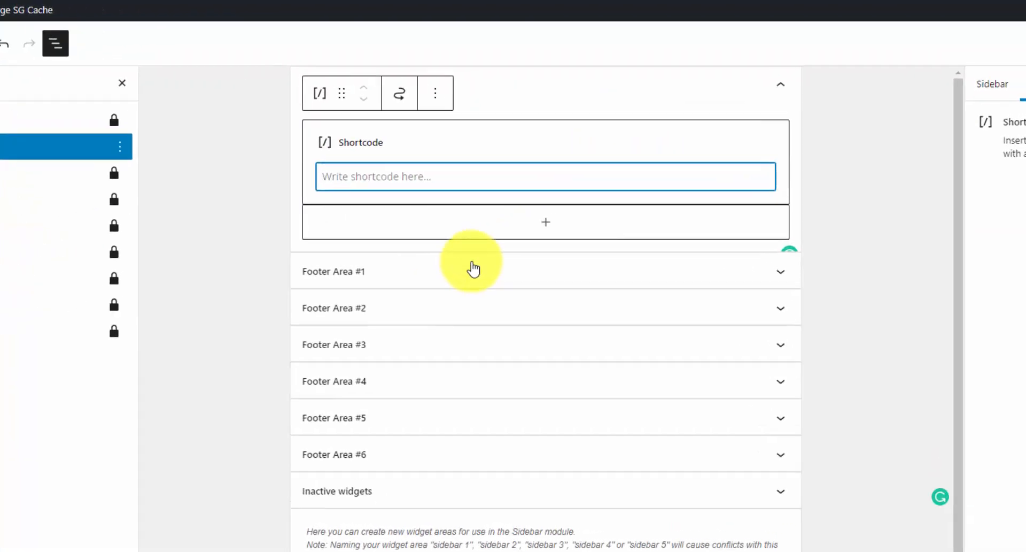
pyautogui.click(460, 144)
pyautogui.write('[et_pb_button button_text="Free Quote" button_url="#cta" button_alignment="center" /]')
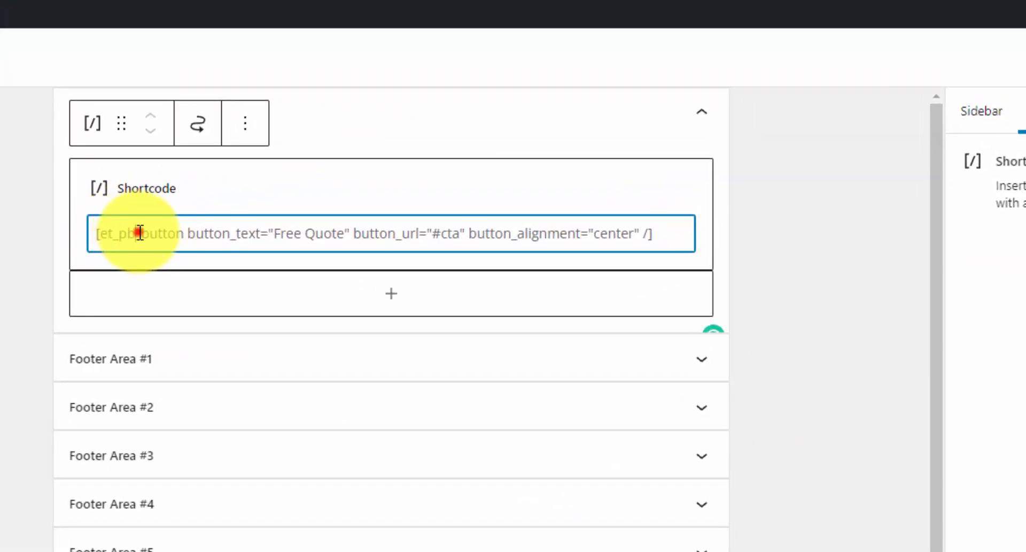
# - Check the pasted shortcode's button_text, button_url and button_alignment values
pyautogui.doubleClick(140, 233)
pyautogui.click(111, 234)
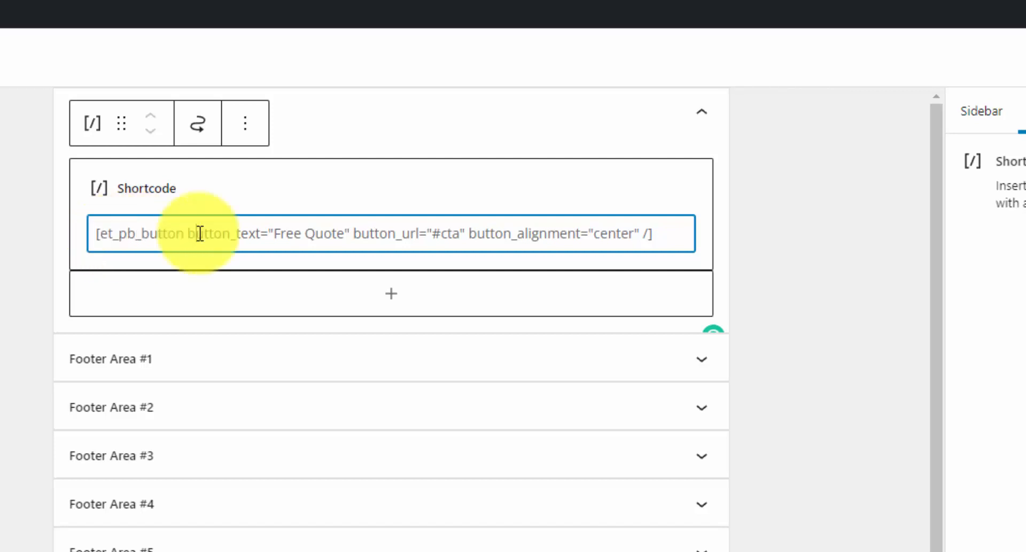
pyautogui.doubleClick(227, 233)
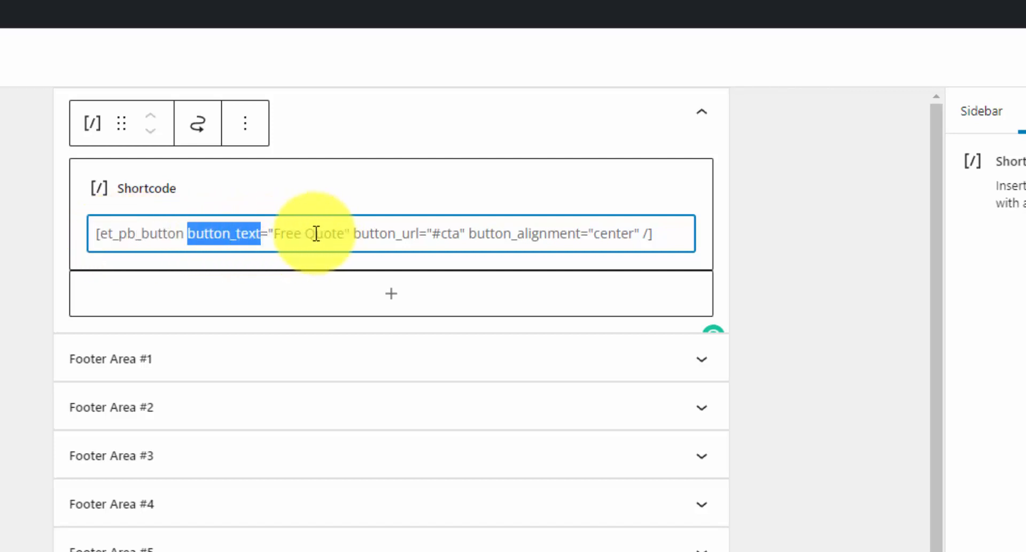
pyautogui.doubleClick(276, 234)
pyautogui.click(321, 233)
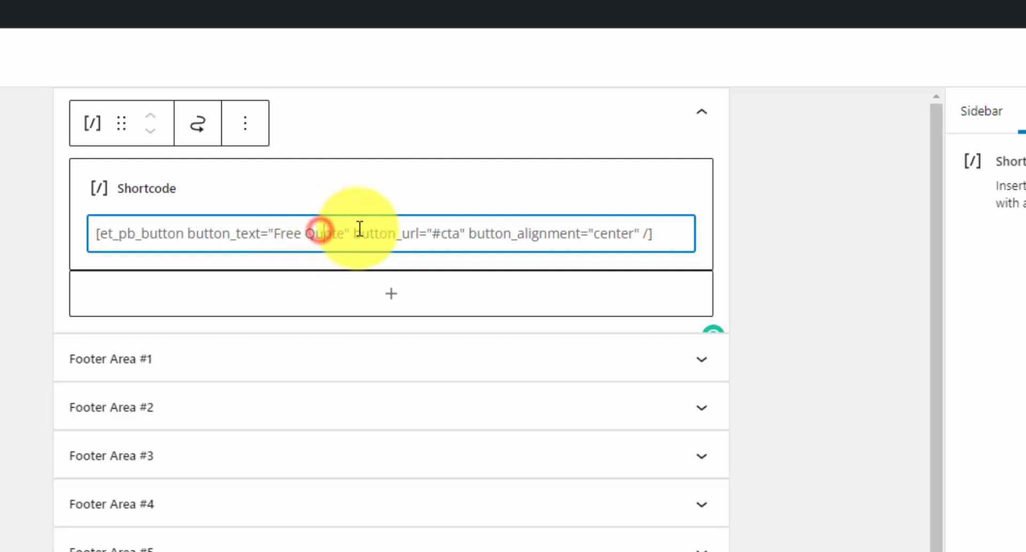
pyautogui.doubleClick(378, 233)
pyautogui.click(436, 233)
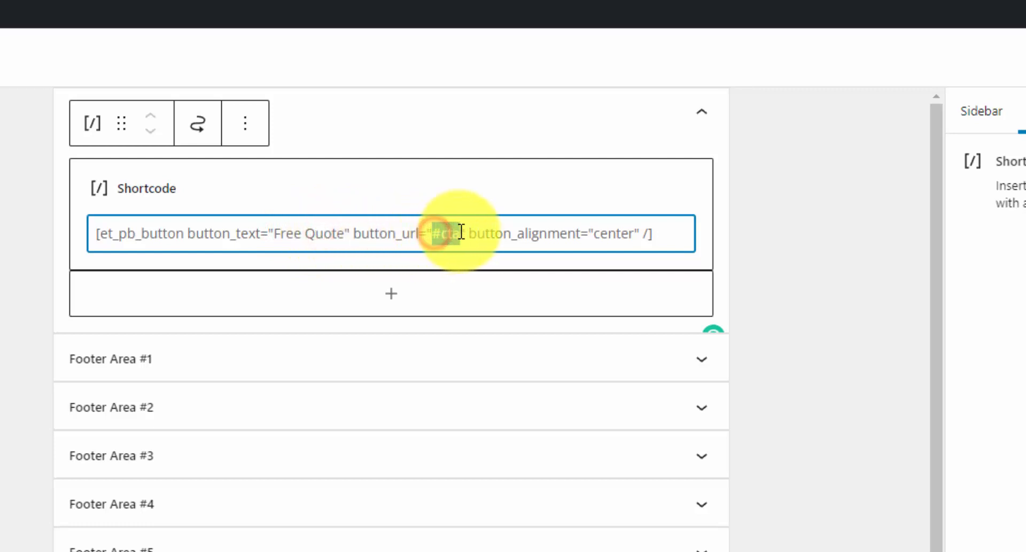
pyautogui.doubleClick(508, 233)
pyautogui.doubleClick(615, 234)
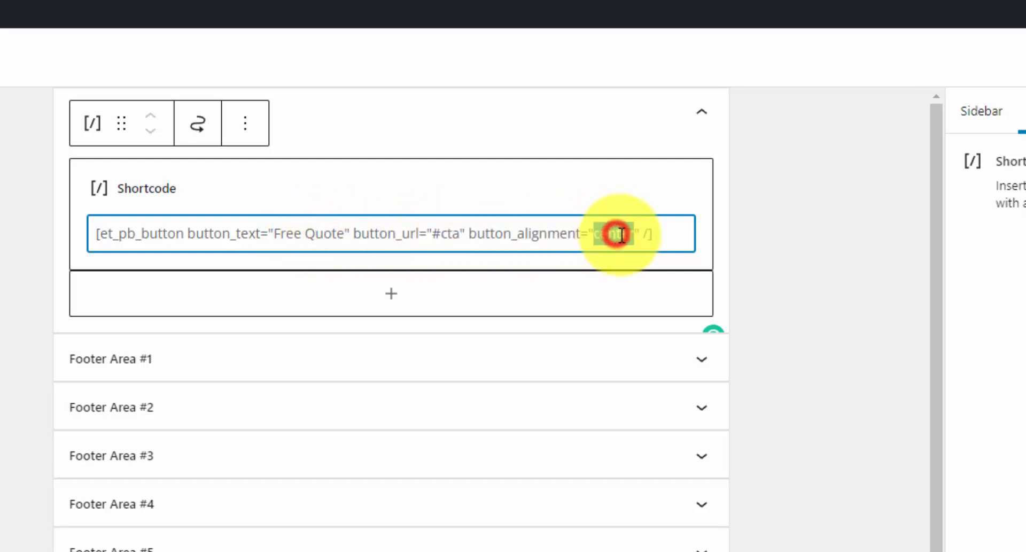
pyautogui.moveTo(657, 234); pyautogui.dragTo(78, 243)
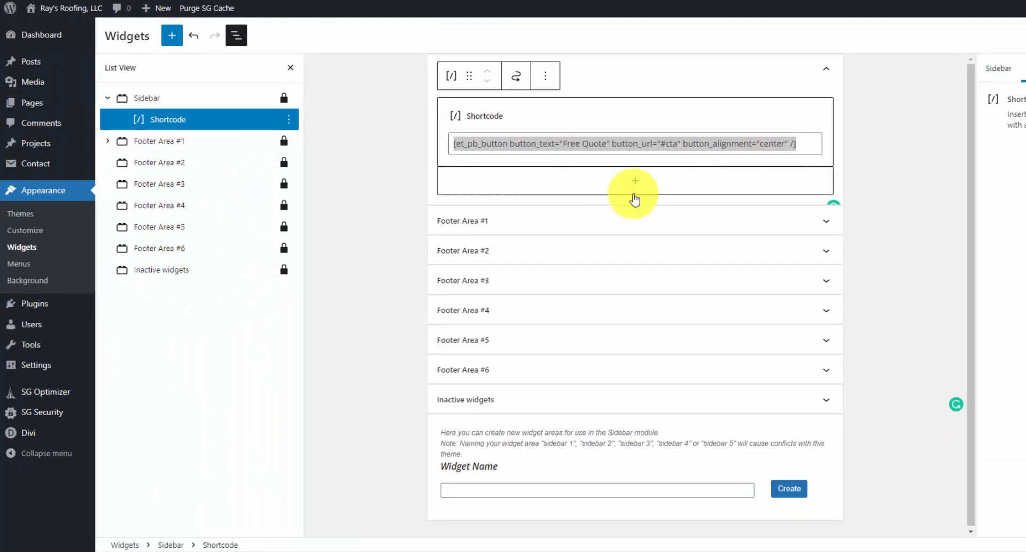
# - Add a centred Certifications heading below the shortcode
pyautogui.click(394, 300)
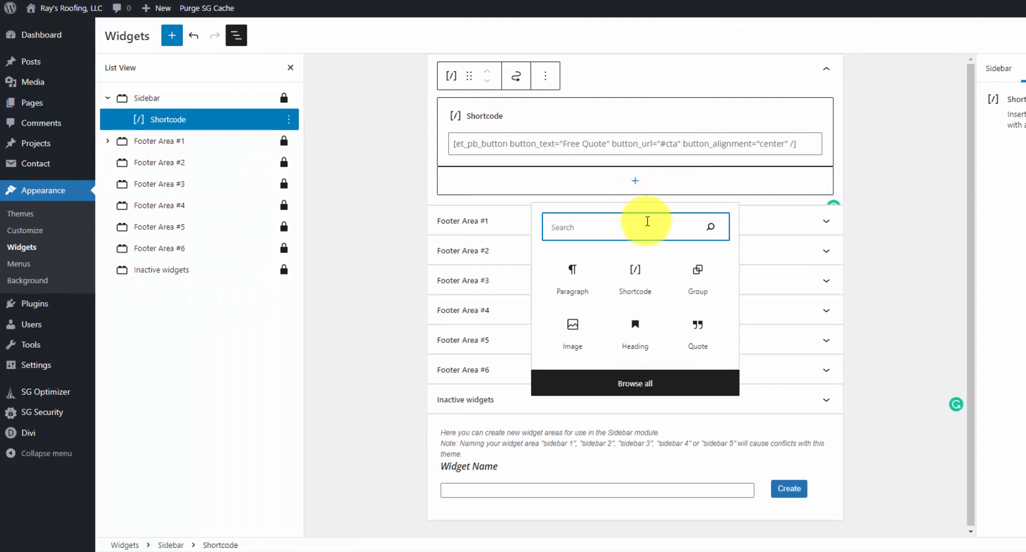
pyautogui.write('head')
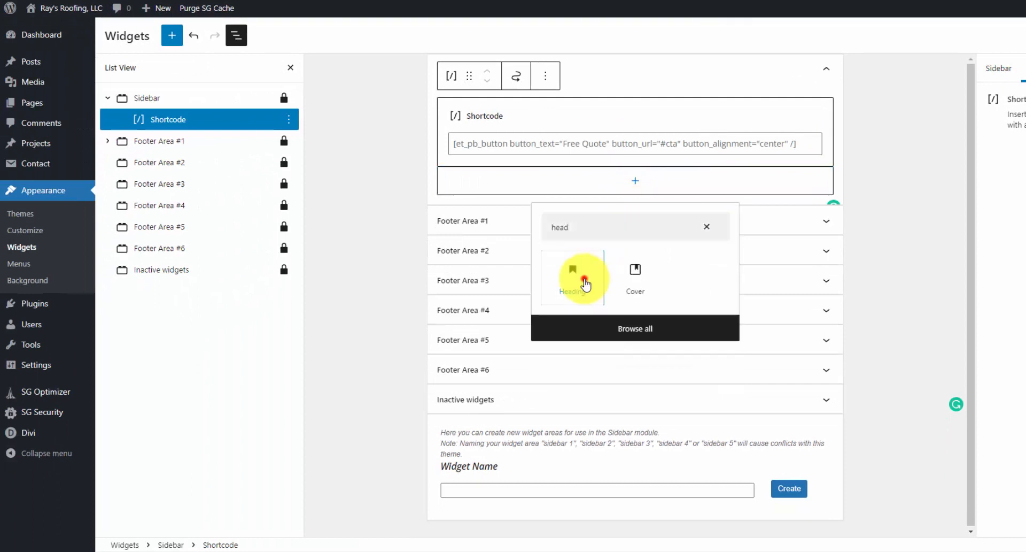
pyautogui.click(584, 278)
pyautogui.click(538, 163)
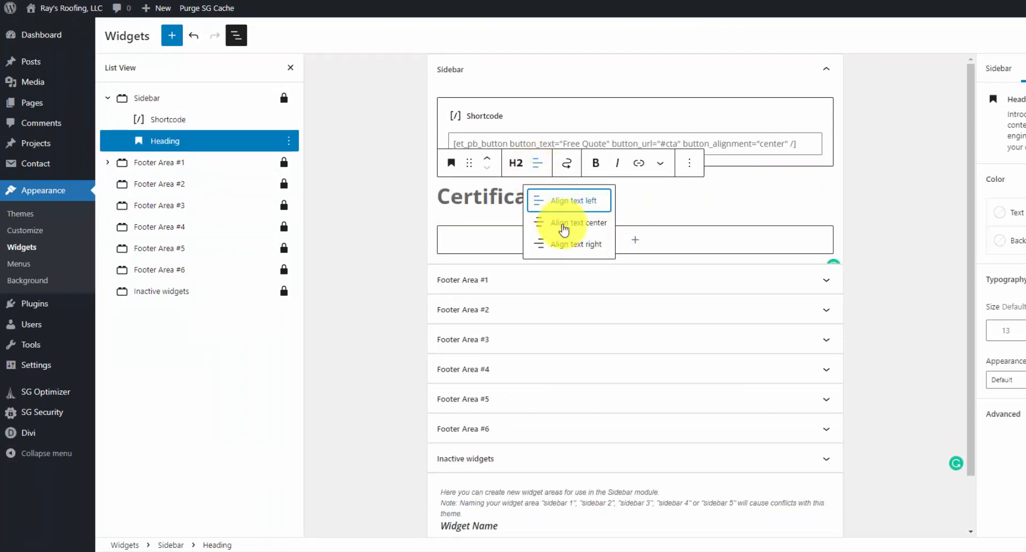
pyautogui.click(567, 227)
# - Add the certification logos image from the Media Library below the heading, centred
pyautogui.click(635, 238)
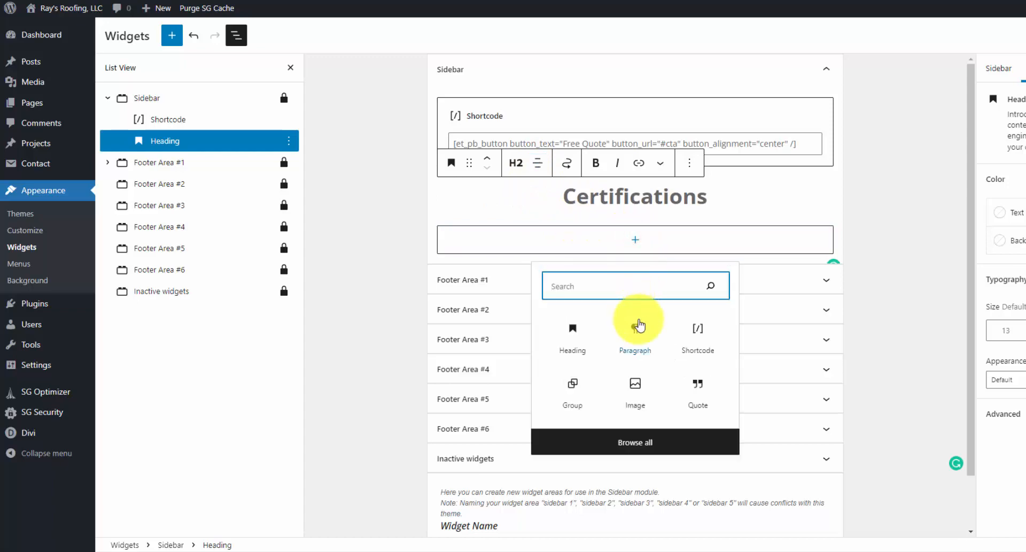
pyautogui.write('image')
pyautogui.click(583, 334)
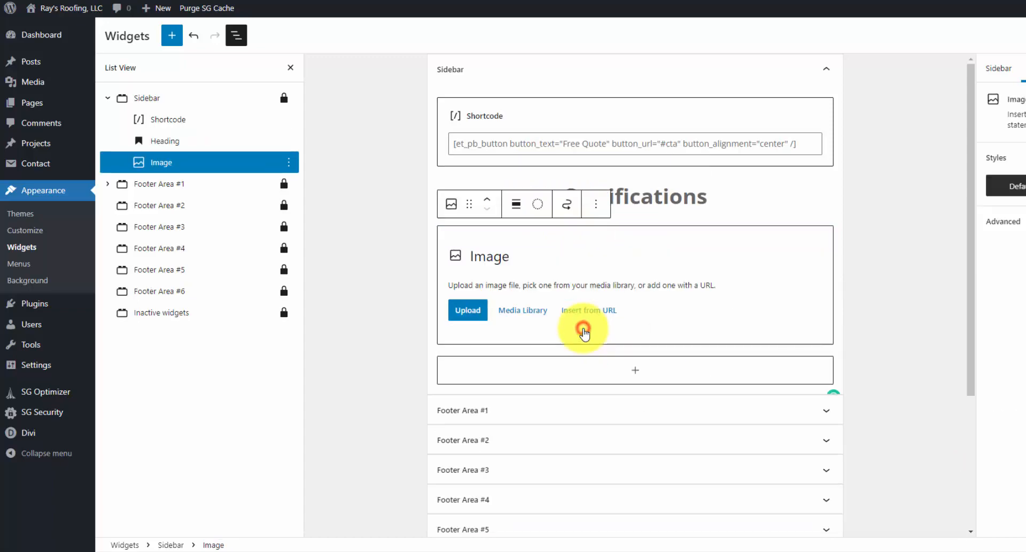
pyautogui.click(523, 311)
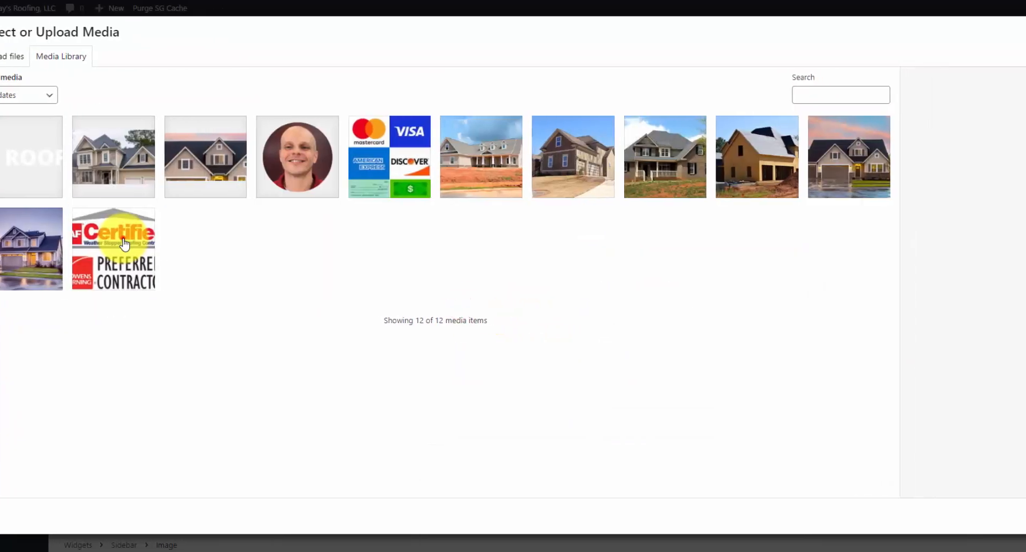
pyautogui.click(160, 249)
pyautogui.click(993, 516)
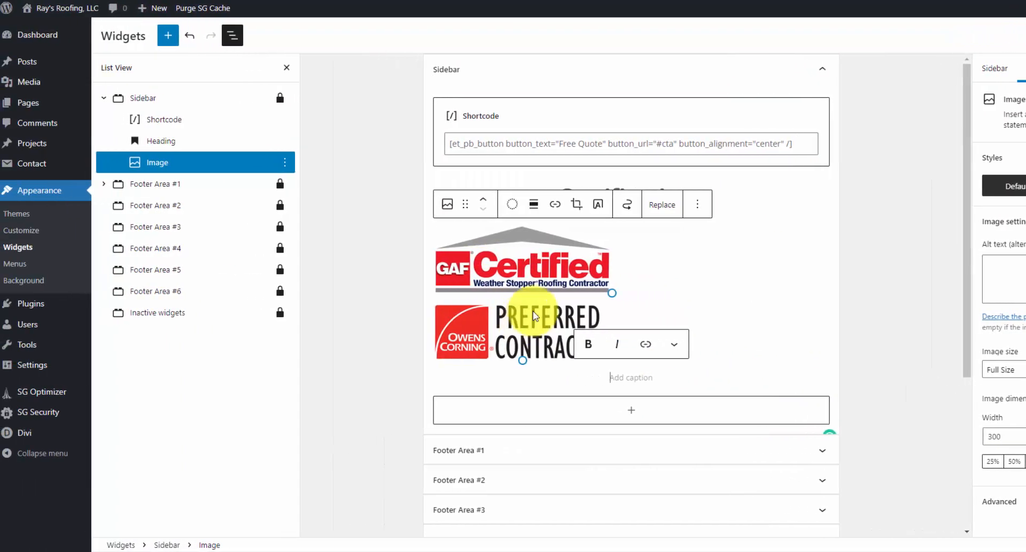
pyautogui.click(534, 203)
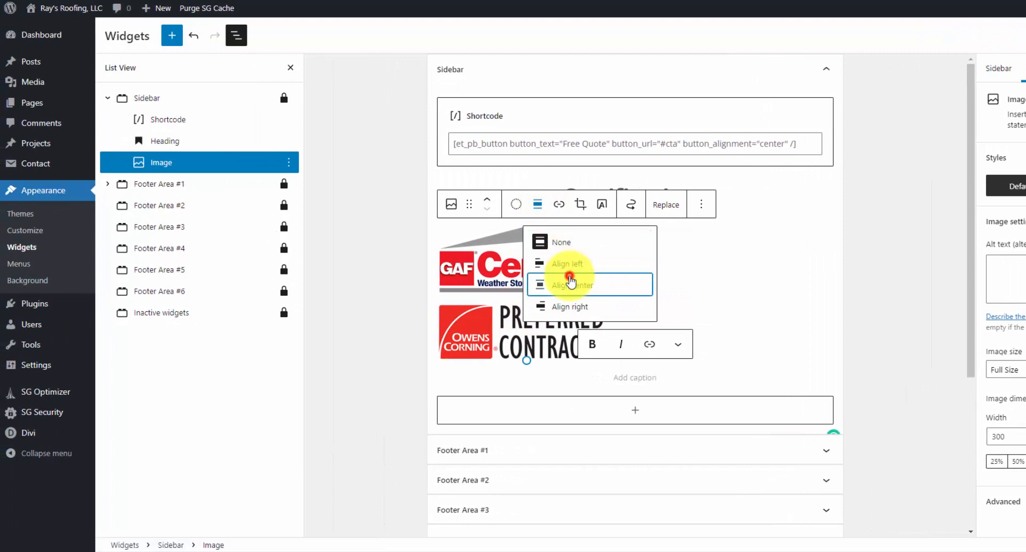
pyautogui.click(568, 274)
# - Duplicate the Certifications heading below the logos and rename it 'We Accept'
pyautogui.click(509, 203)
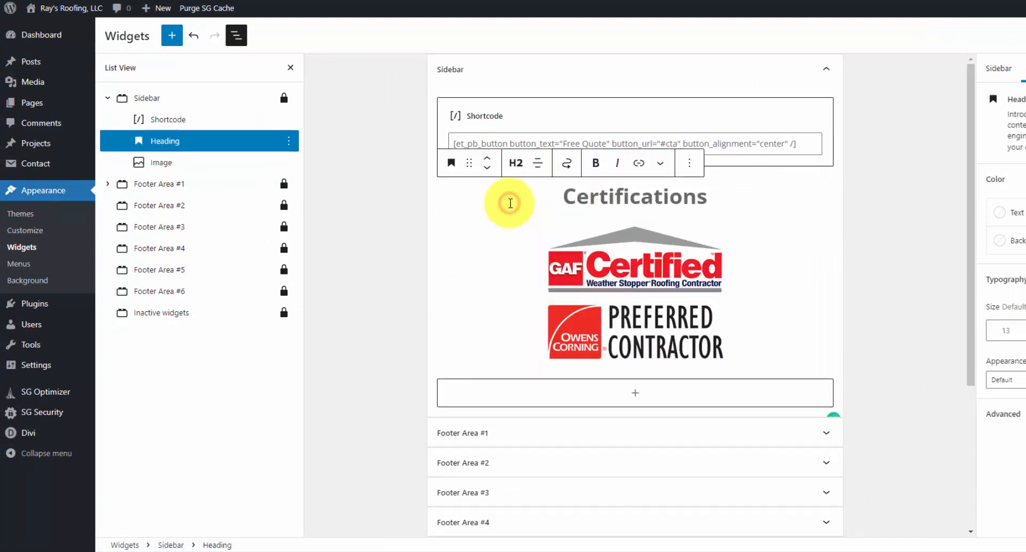
pyautogui.click(692, 164)
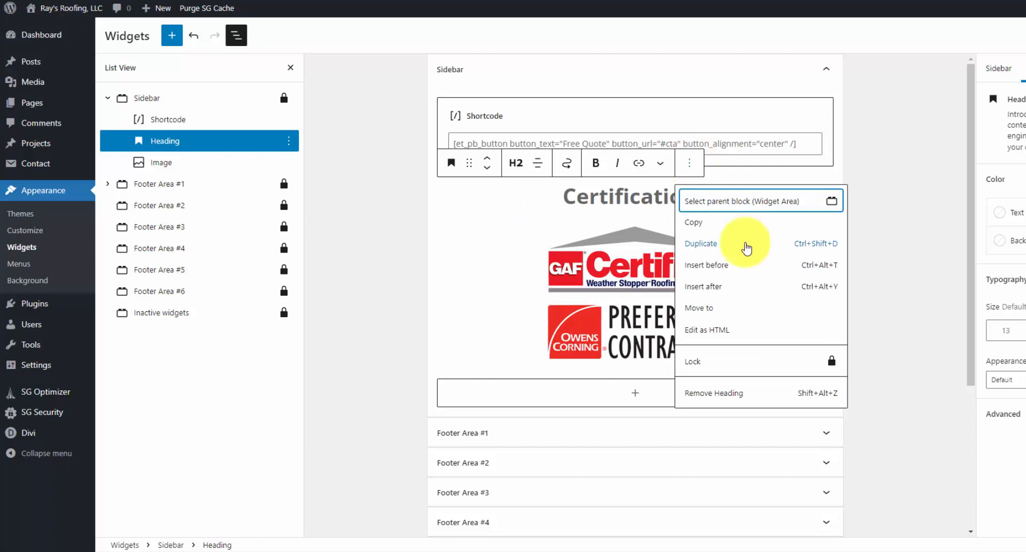
pyautogui.click(743, 244)
pyautogui.click(485, 214)
pyautogui.doubleClick(641, 236)
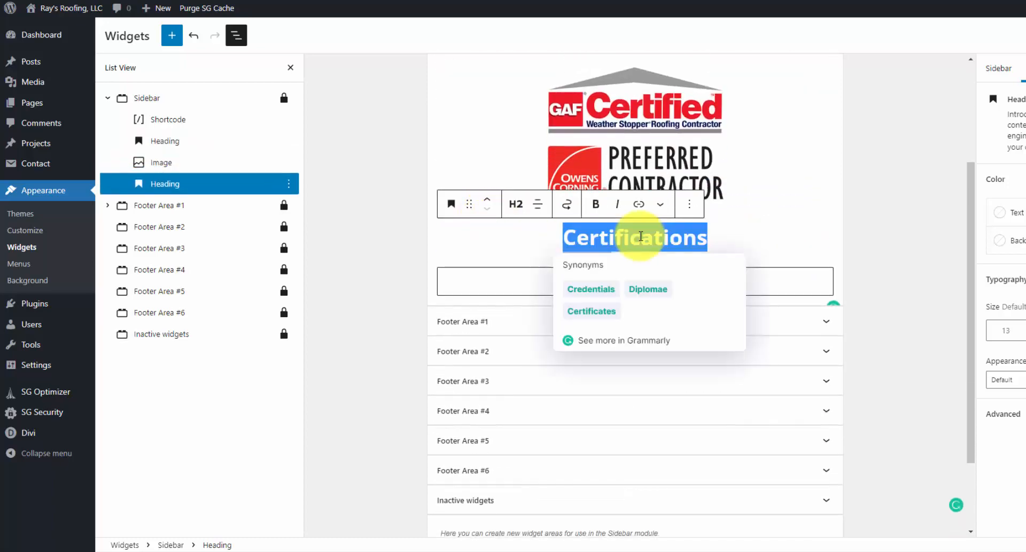
pyautogui.write('We Accept')
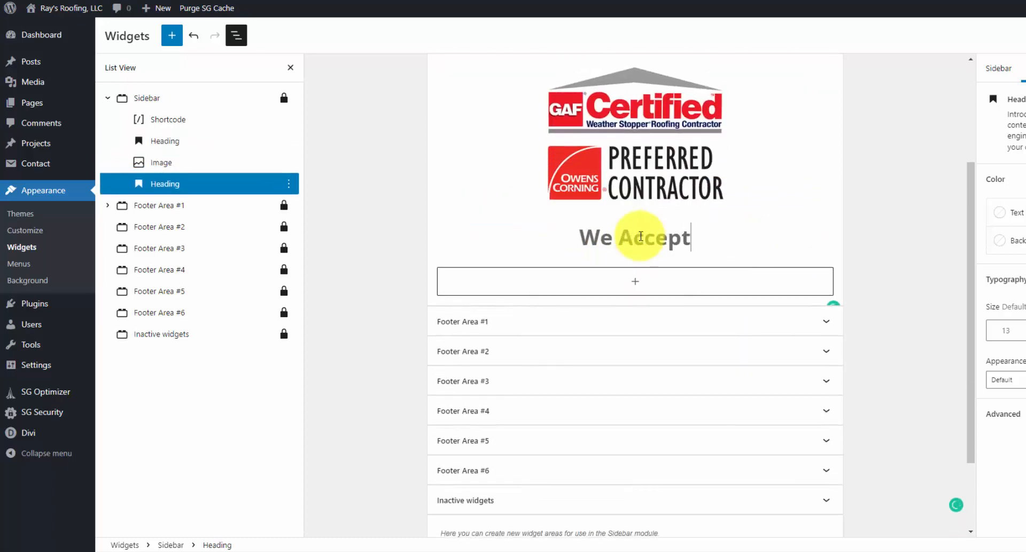
# - Add the payment-card logos image below We Accept and centre it
pyautogui.click(635, 280)
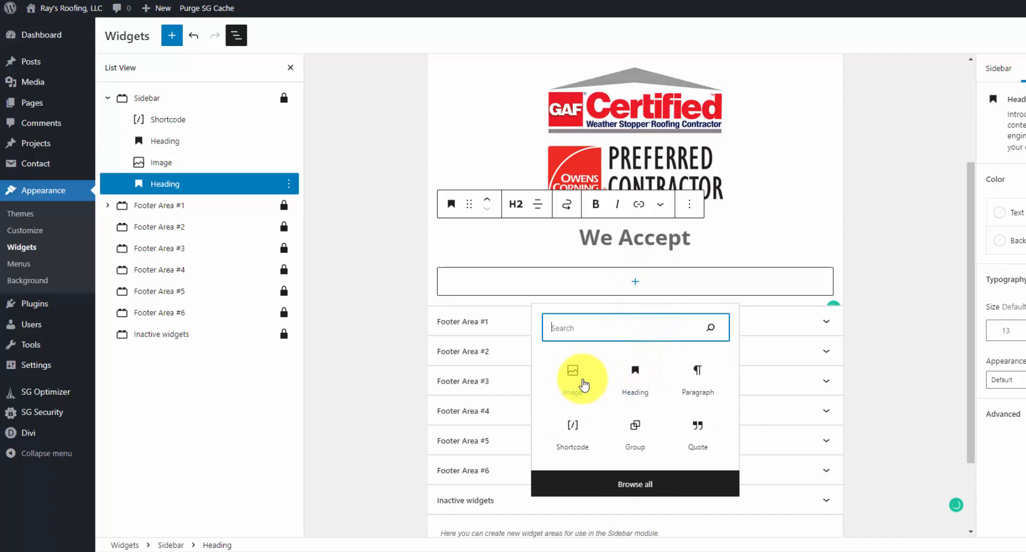
pyautogui.click(581, 382)
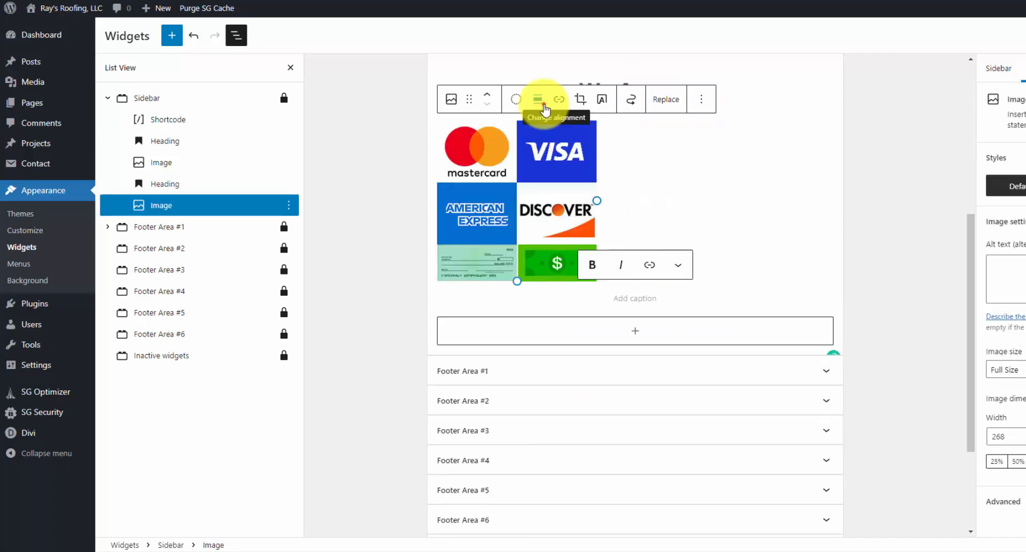
pyautogui.click(538, 104)
pyautogui.click(597, 173)
pyautogui.click(393, 172)
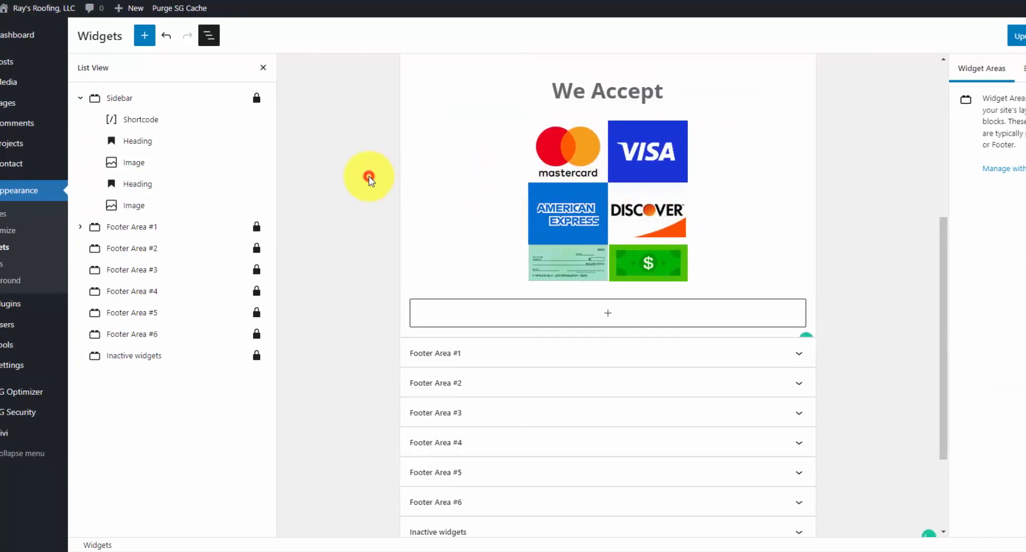
pyautogui.scroll(6, 399, 178)
# - Update the widgets and check the Free Quote button and logos in the live About page sidebar
pyautogui.click(943, 39)
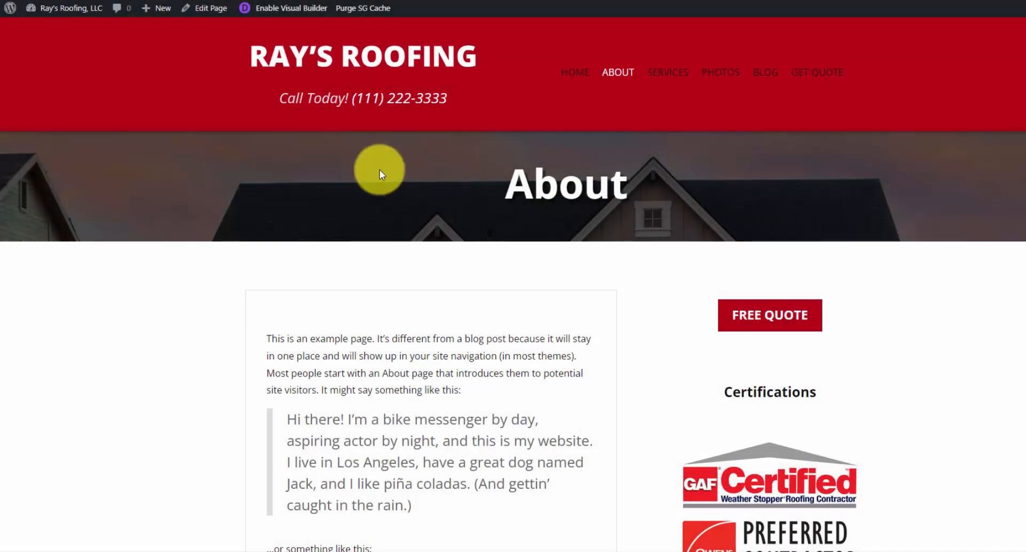
pyautogui.scroll(-1, 377, 174)
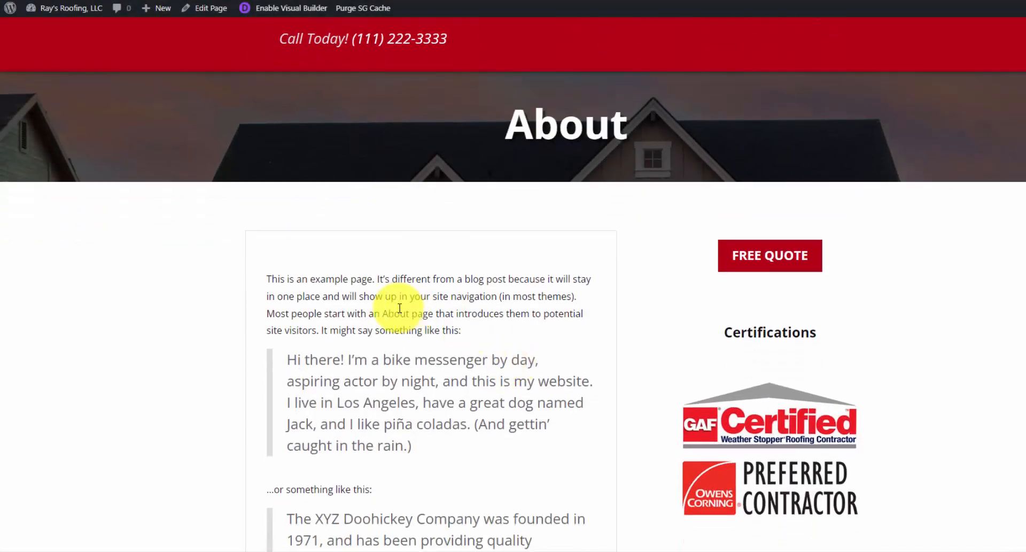
pyautogui.scroll(-1, 405, 309)
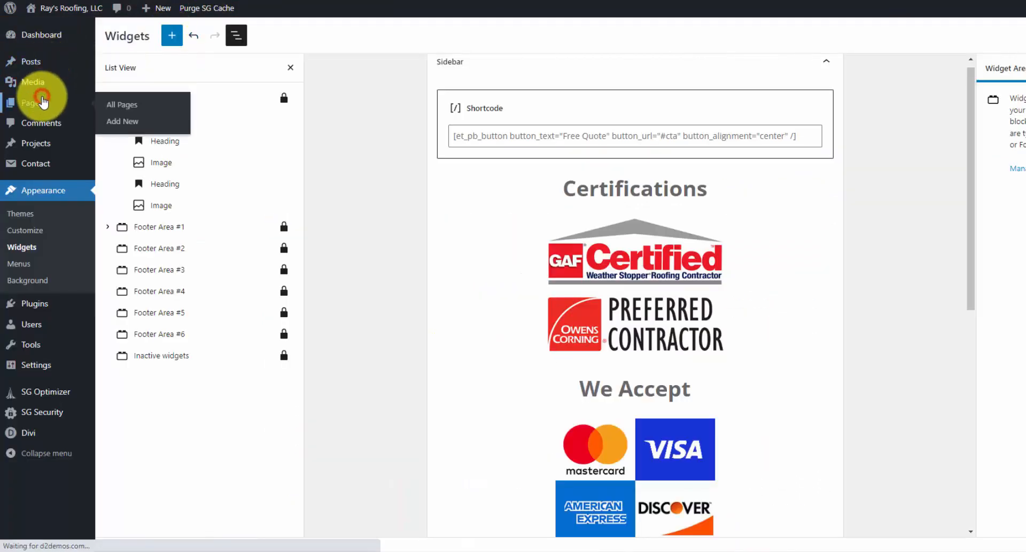
# - Set the house photo as the About page's featured image and update the page
pyautogui.click(41, 101)
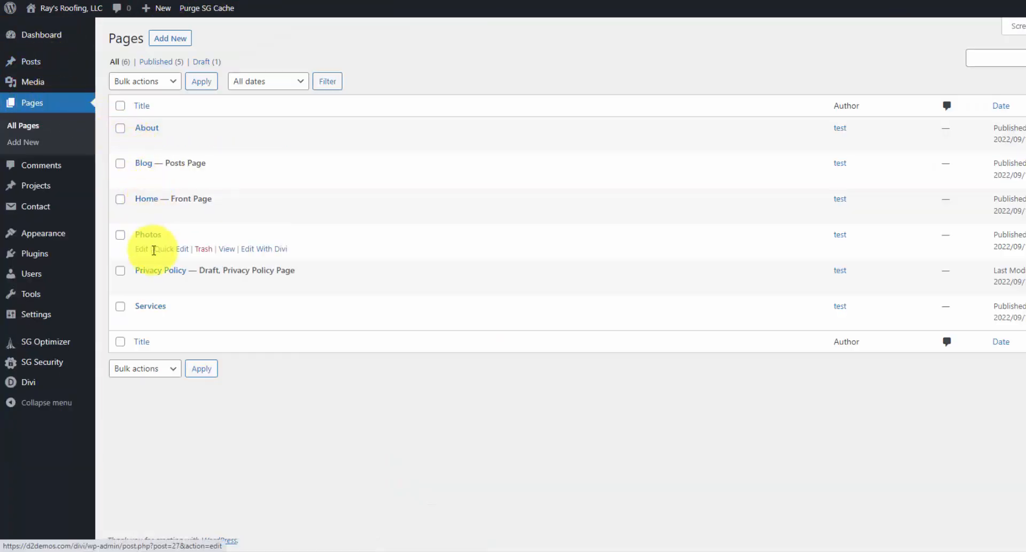
pyautogui.click(152, 131)
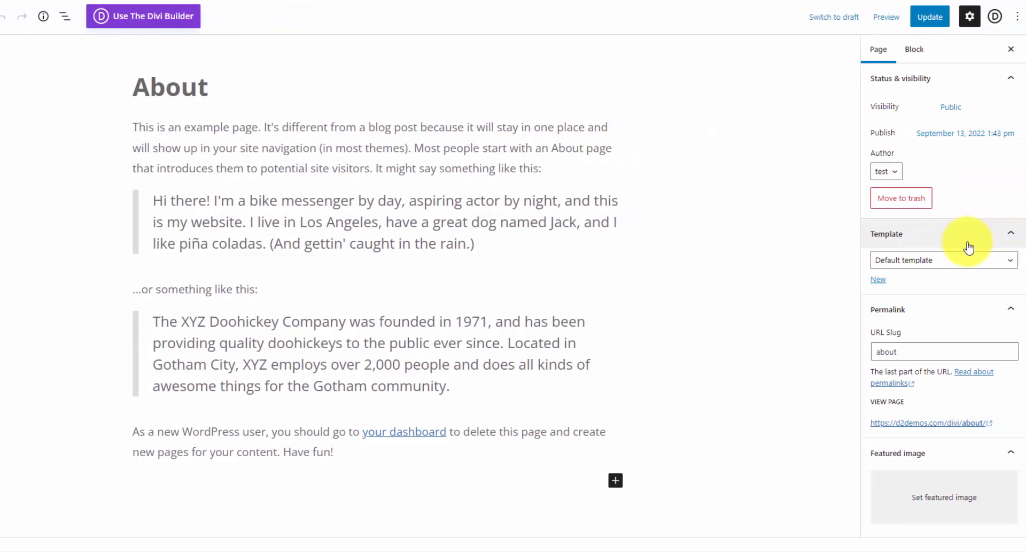
pyautogui.scroll(-4, 969, 291)
pyautogui.click(969, 289)
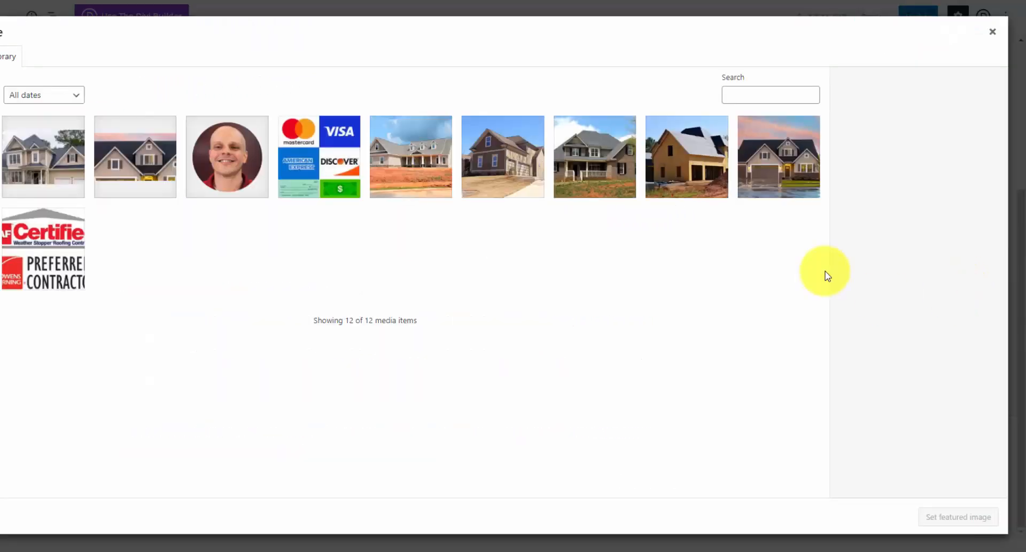
pyautogui.click(437, 189)
pyautogui.click(971, 516)
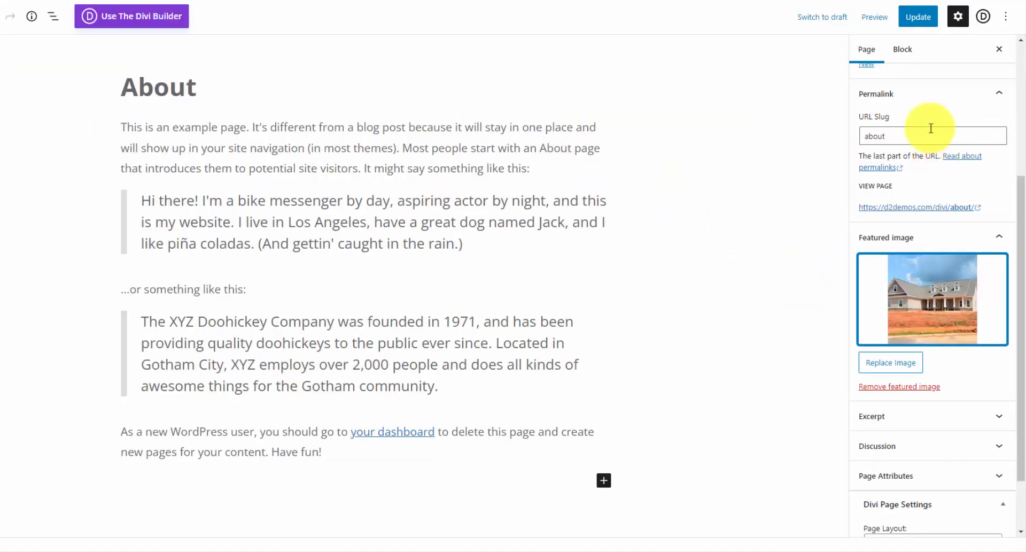
pyautogui.click(924, 17)
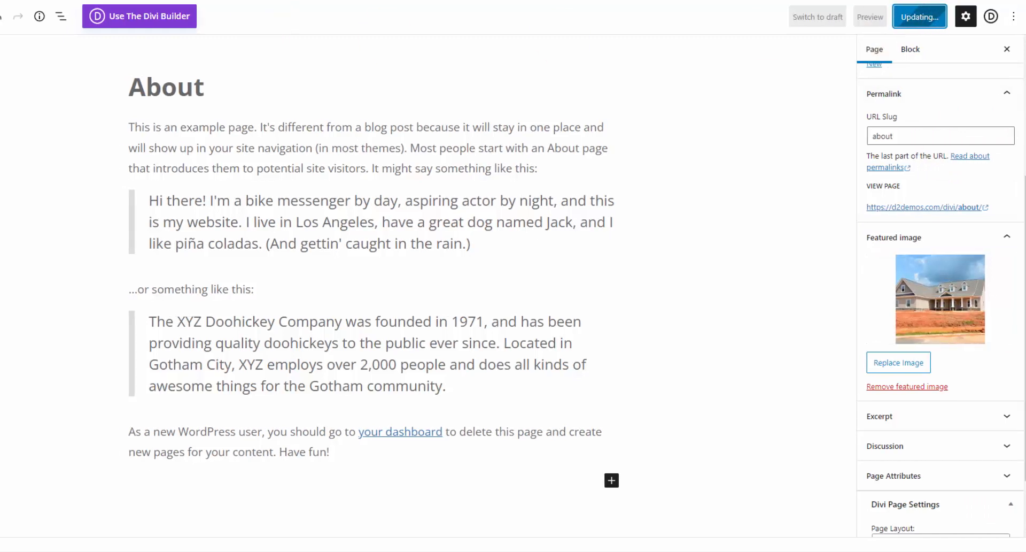
# - View the live About page to check its featured image, contact line and phone number
pyautogui.click(361, 1)
pyautogui.scroll(-8, 142, 238)
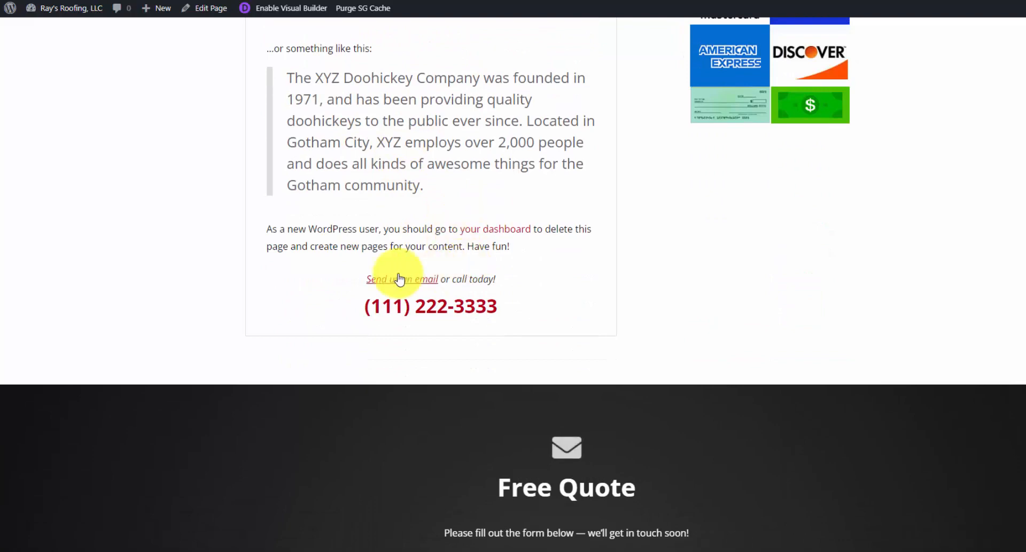
pyautogui.scroll(9, 451, 281)
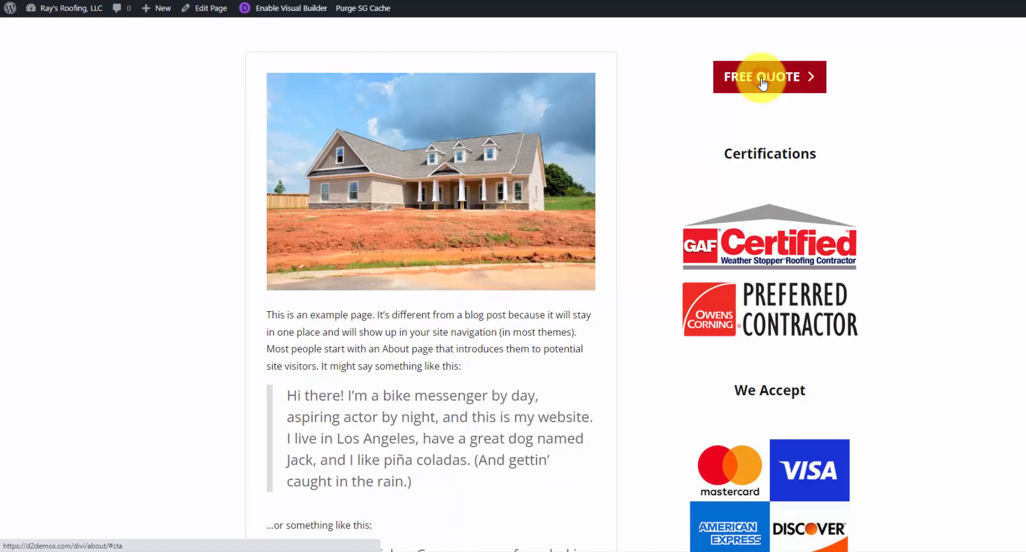
pyautogui.scroll(-12, 703, 132)
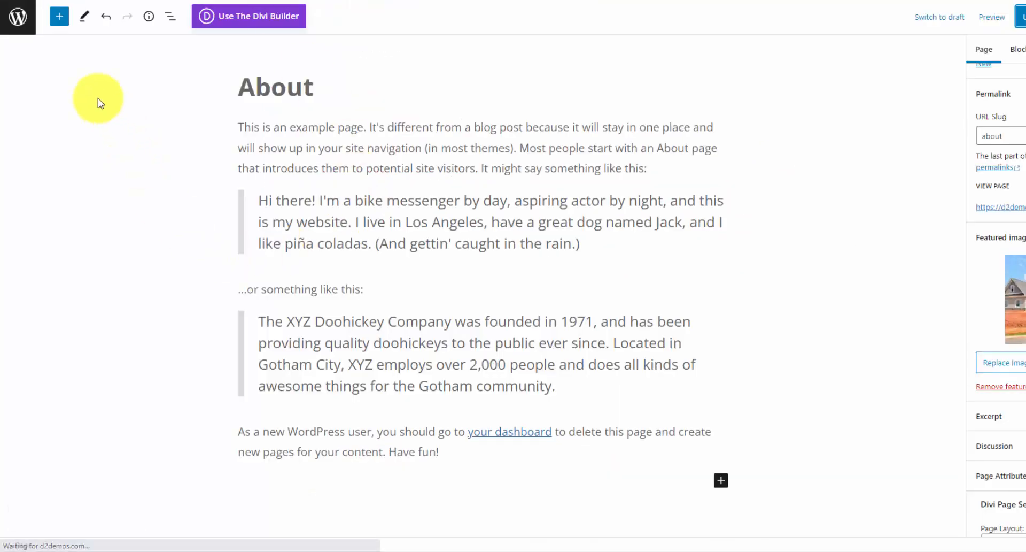
# - Open the global footer layout in the Divi Theme Builder
pyautogui.click(10, 16)
pyautogui.moveTo(29, 382)
pyautogui.click(128, 410)
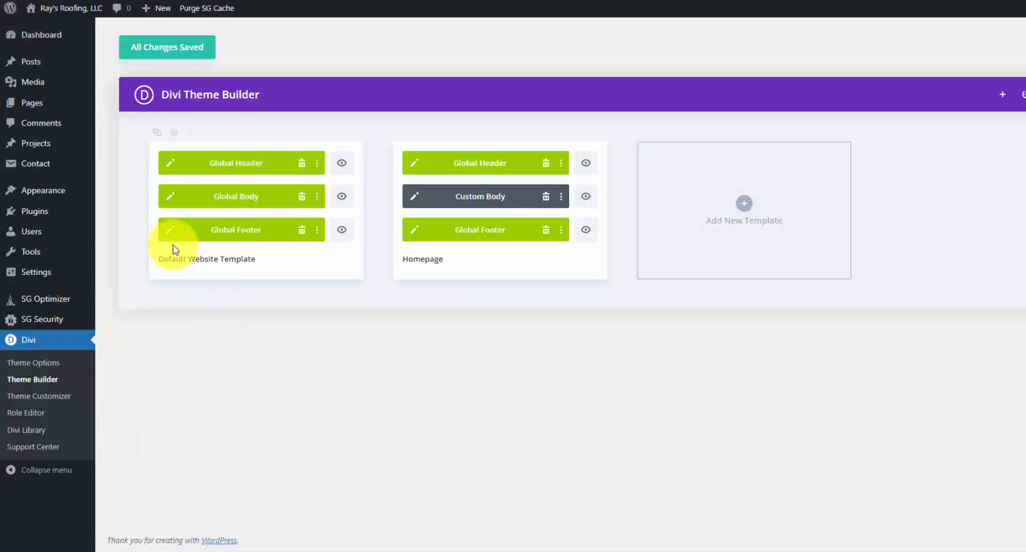
pyautogui.click(166, 230)
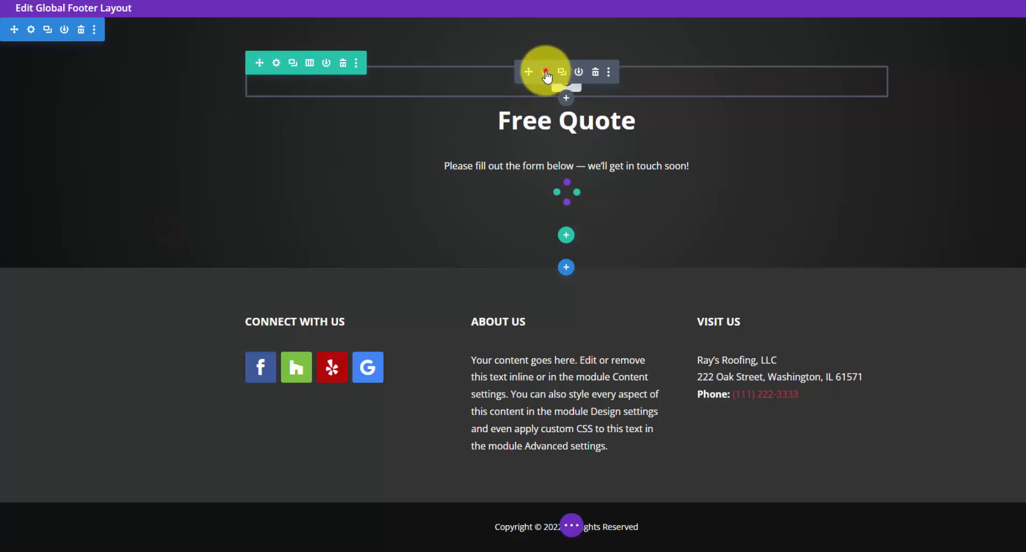
# - Give the footer envelope icon the CSS ID 'cta', save the layout, and view the live About page
pyautogui.click(546, 73)
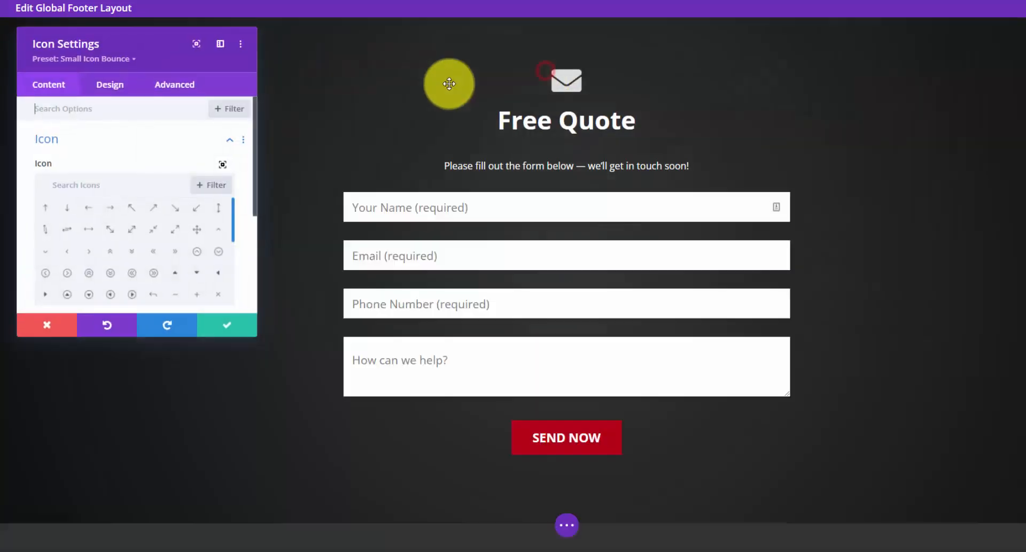
pyautogui.click(178, 92)
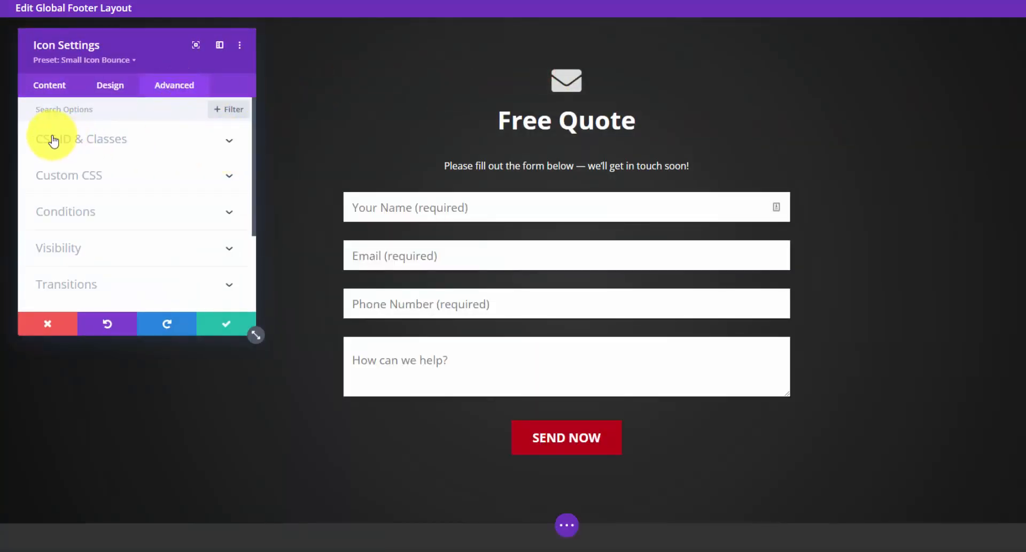
pyautogui.click(213, 141)
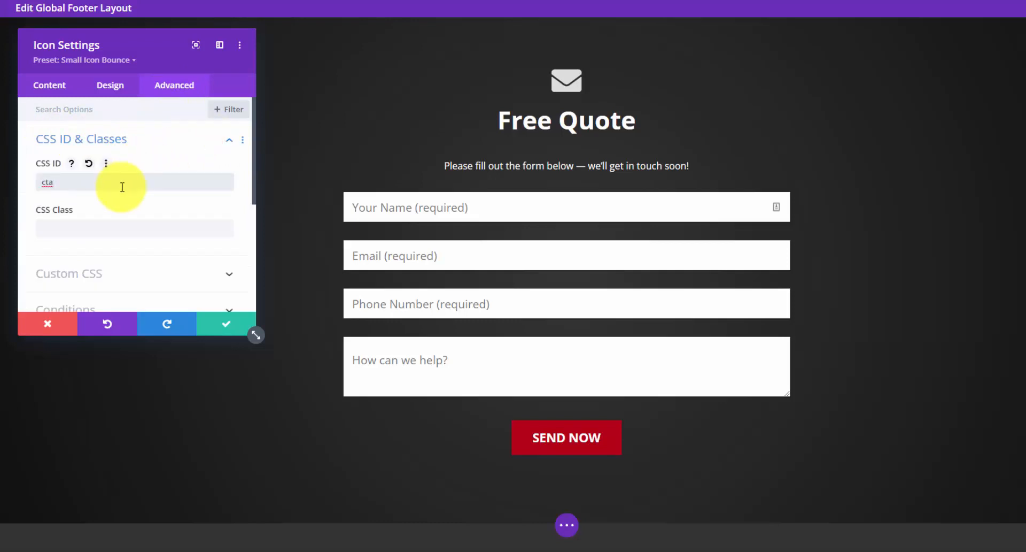
pyautogui.click(224, 323)
pyautogui.click(567, 524)
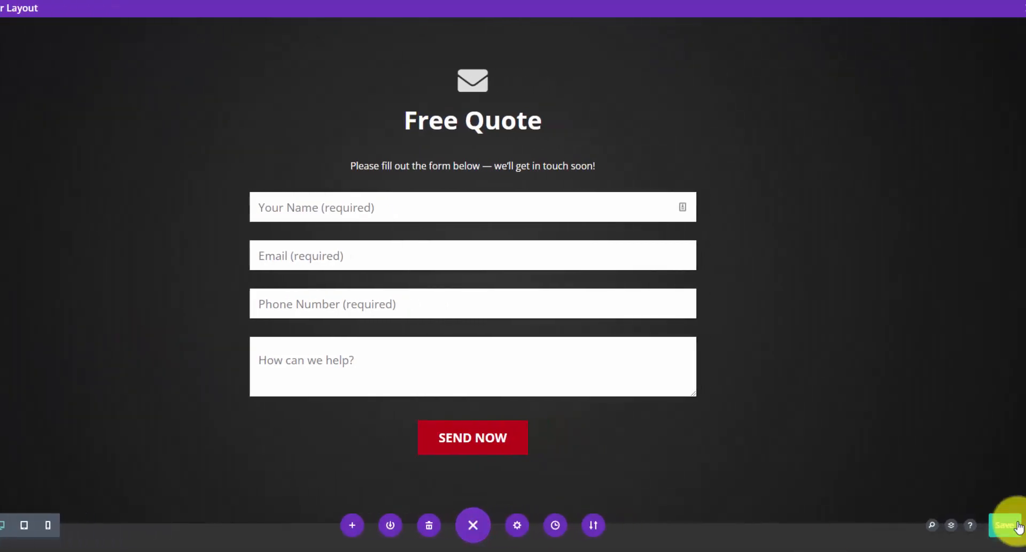
pyautogui.click(1005, 525)
pyautogui.rightClick(28, 180)
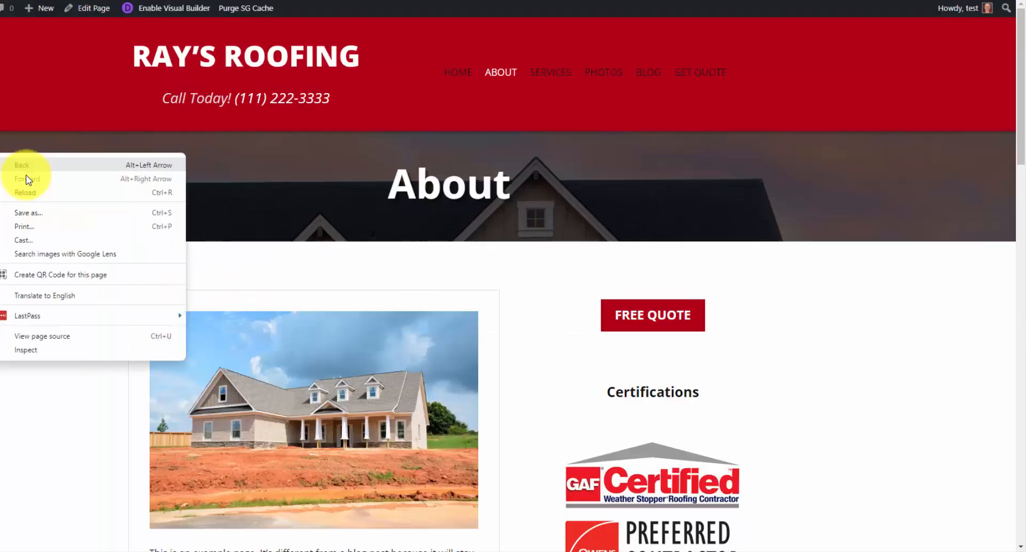
# - Reload the live About page and scroll through it to see the changes
pyautogui.click(27, 191)
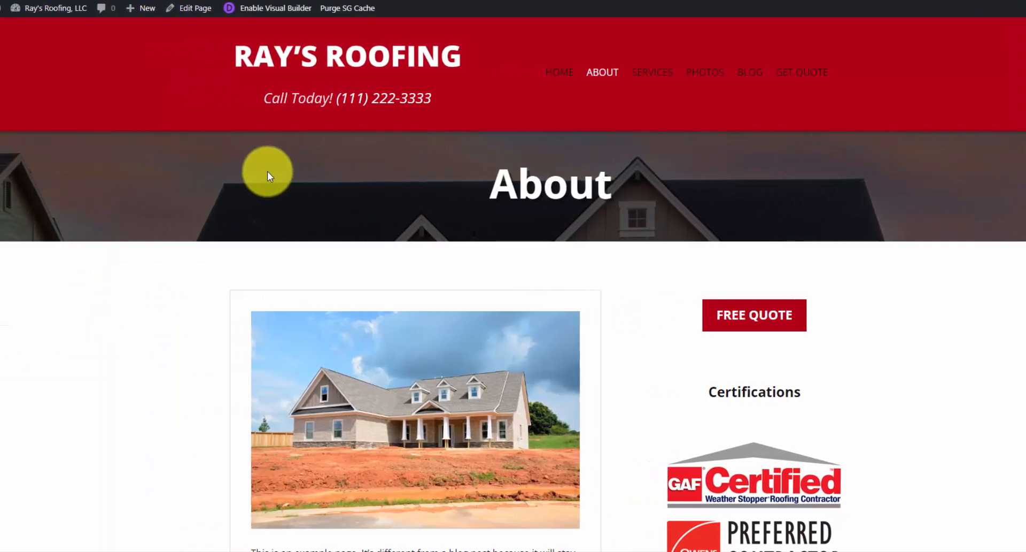
pyautogui.scroll(-15, 268, 173)
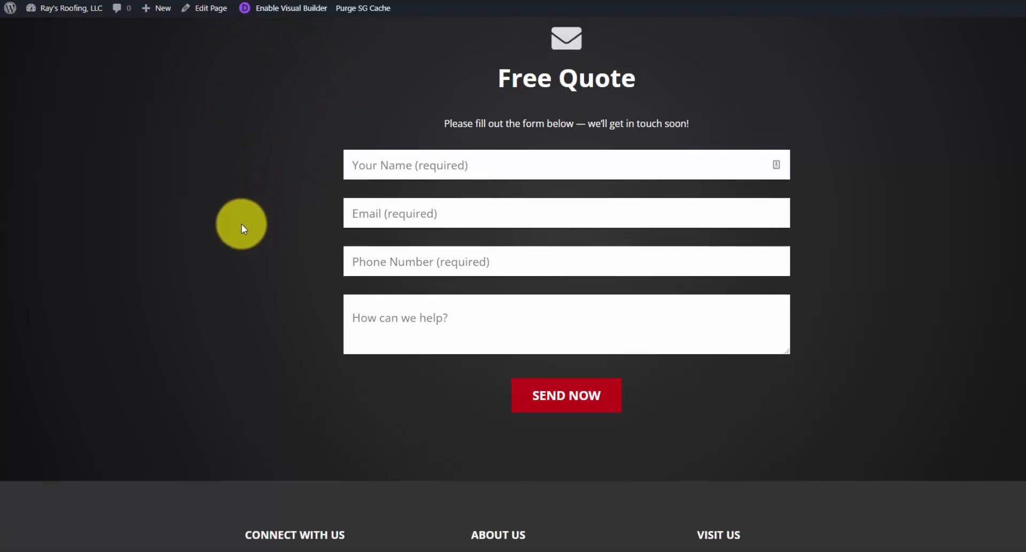
pyautogui.scroll(15, 242, 224)
# - Jump to the Free Quote form with the FREE QUOTE button and review it
pyautogui.click(768, 323)
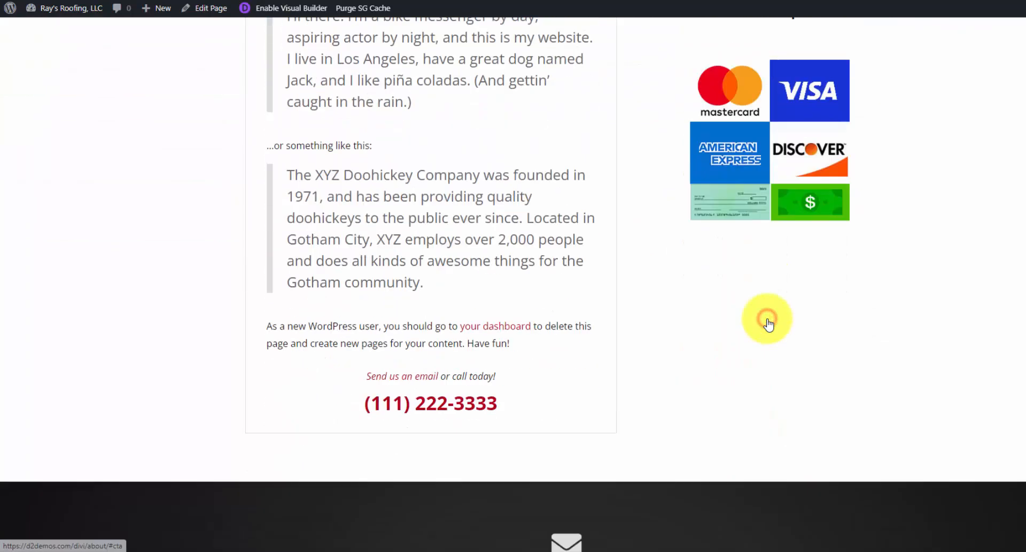
pyautogui.scroll(-4, 704, 316)
pyautogui.scroll(12, 634, 359)
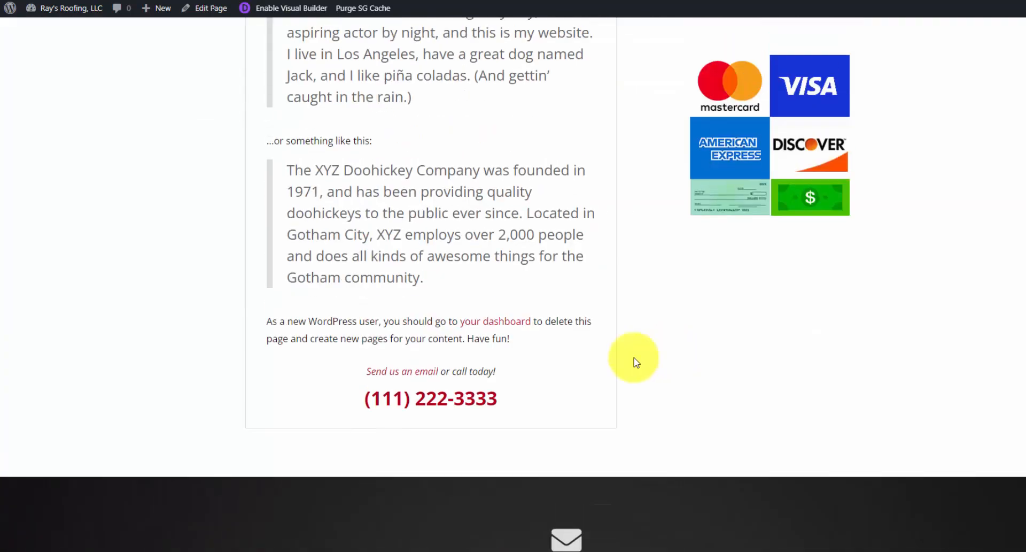
pyautogui.click(392, 377)
pyautogui.scroll(-8, 392, 377)
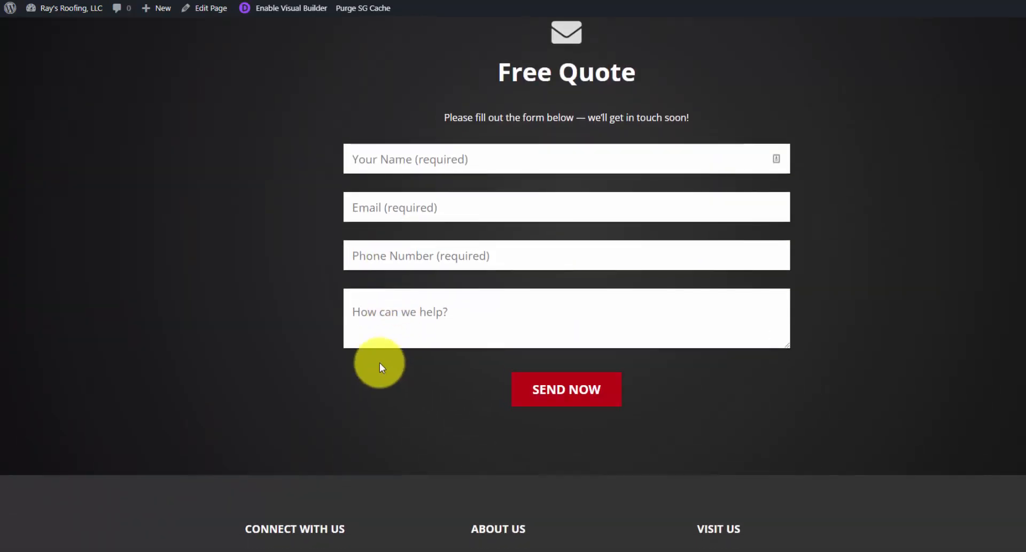
pyautogui.scroll(11, 802, 342)
pyautogui.scroll(-3, 802, 338)
pyautogui.scroll(10, 802, 335)
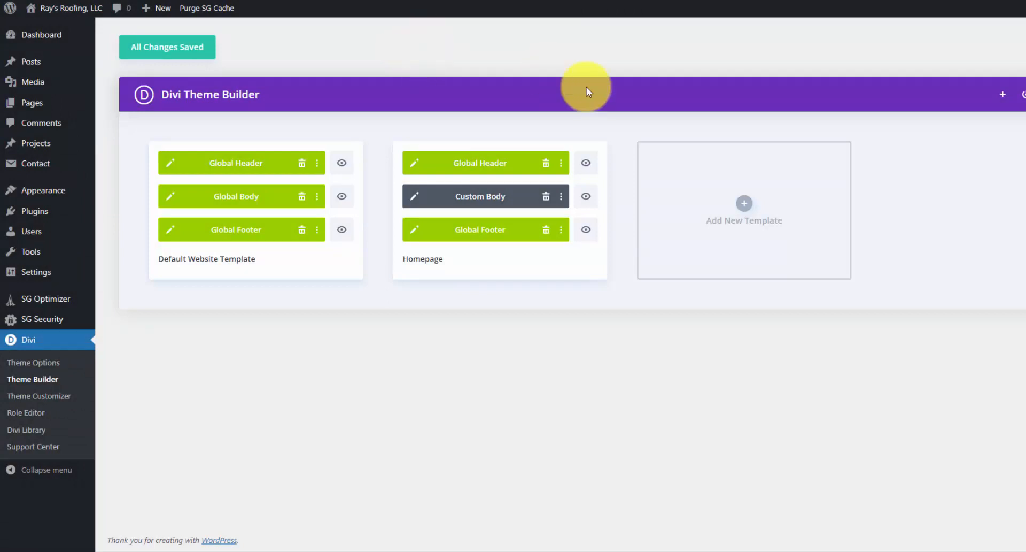
# - Build a new template from scratch assigned to the Blog page under Posts
pyautogui.click(756, 199)
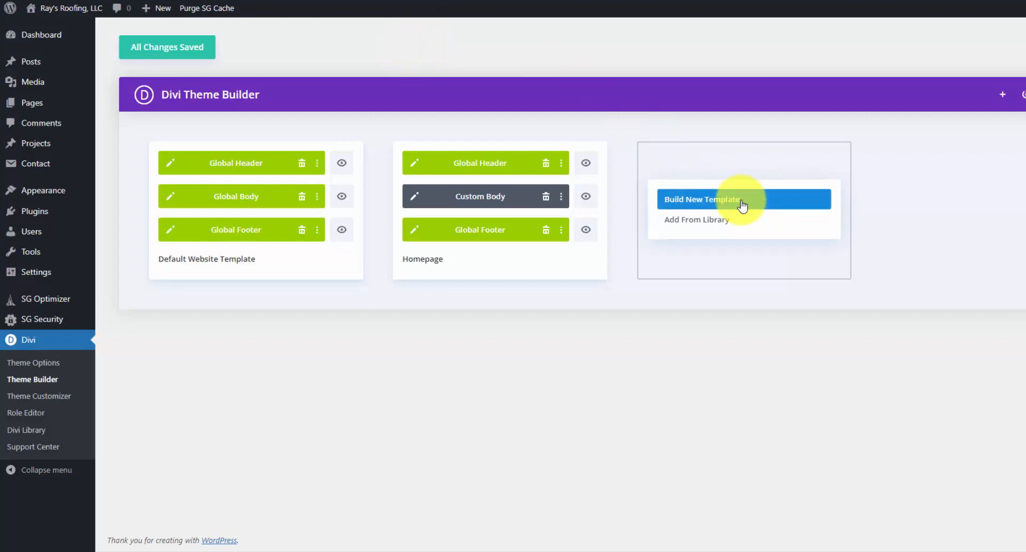
pyautogui.click(742, 203)
pyautogui.click(659, 252)
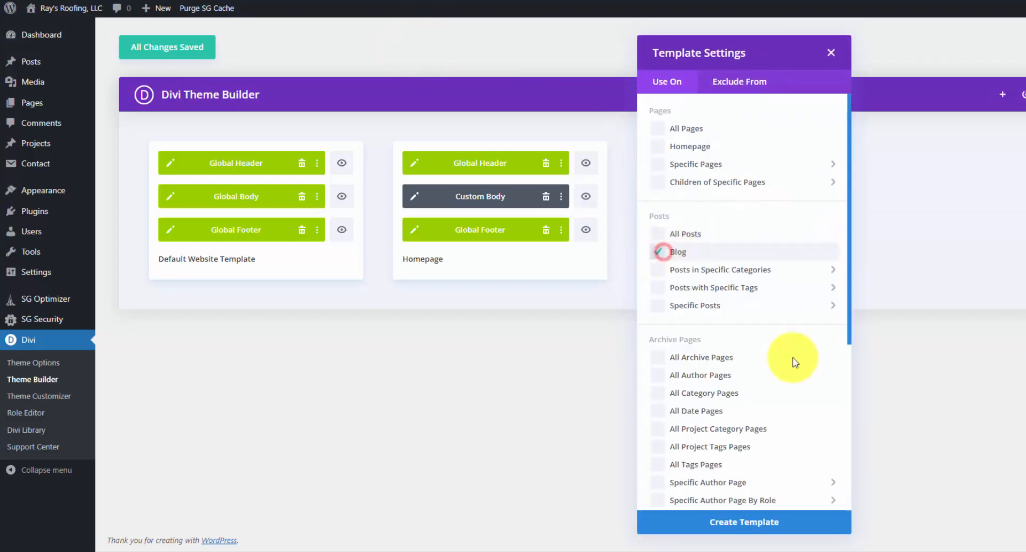
pyautogui.click(795, 522)
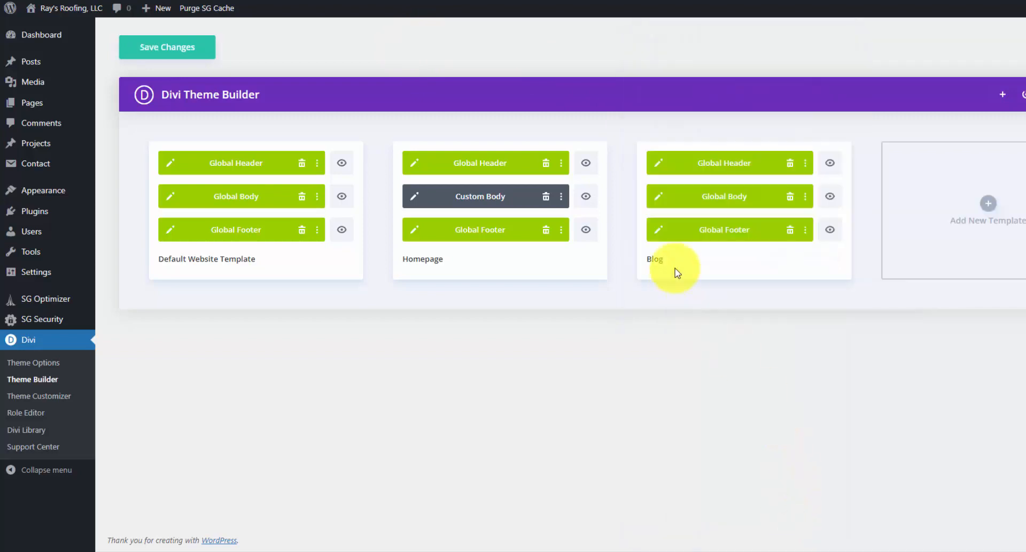
pyautogui.click(806, 196)
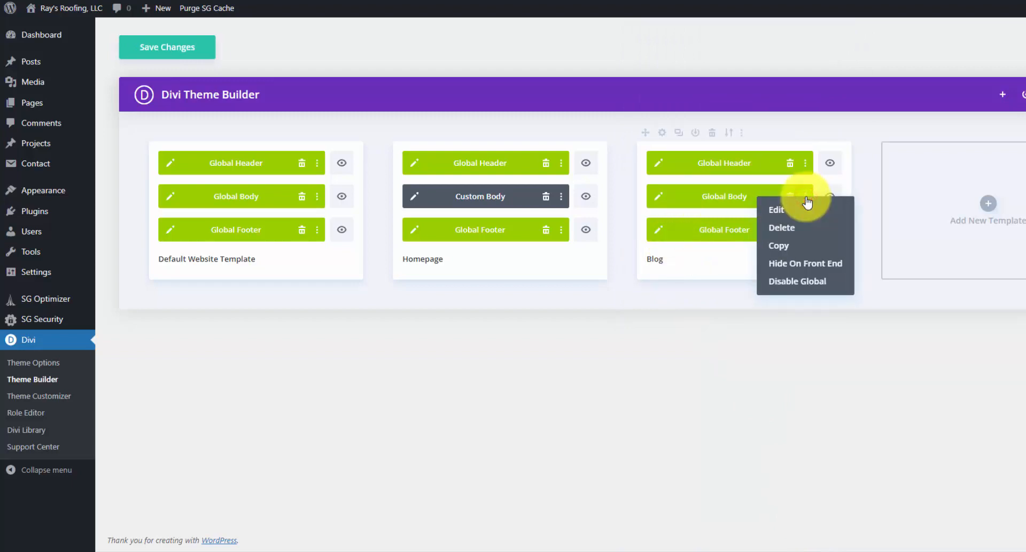
# - Detach the Blog body from the global body and delete its featured image and Post Content modules
pyautogui.click(801, 282)
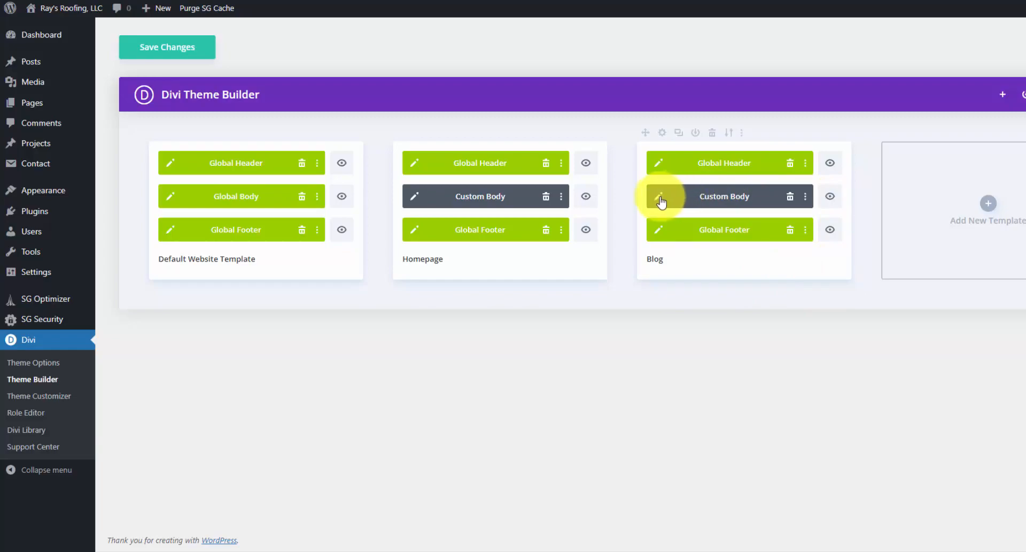
pyautogui.click(659, 198)
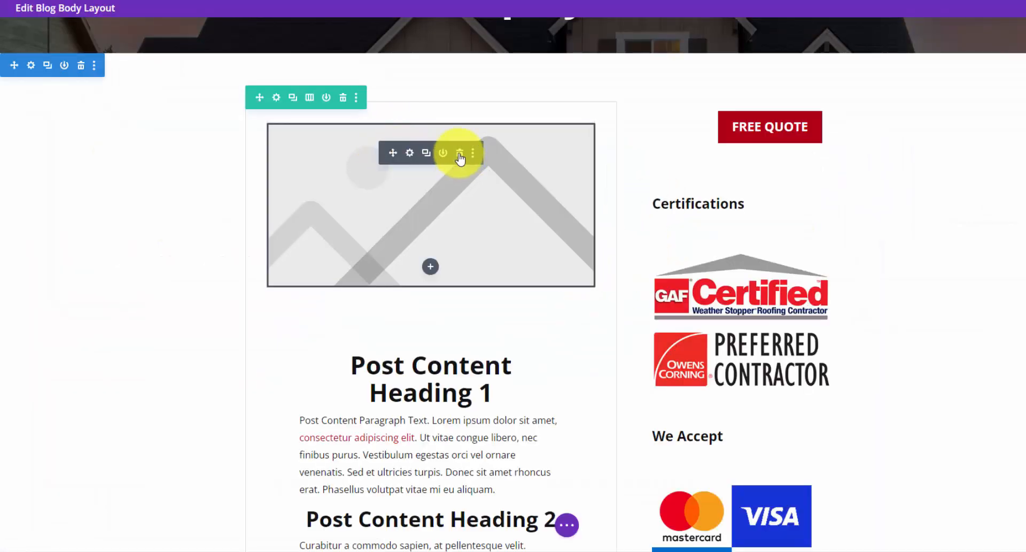
pyautogui.click(459, 157)
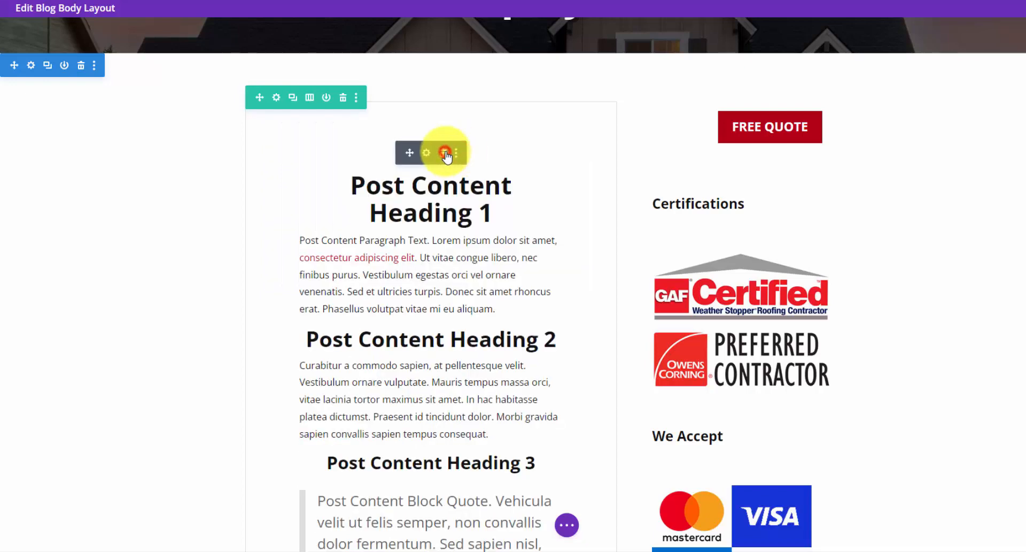
pyautogui.click(458, 154)
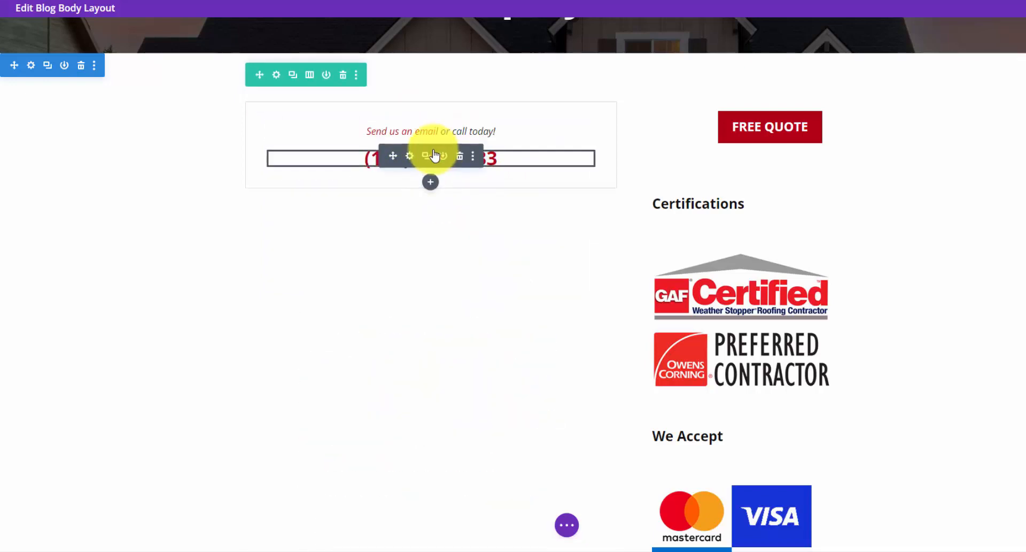
pyautogui.click(431, 182)
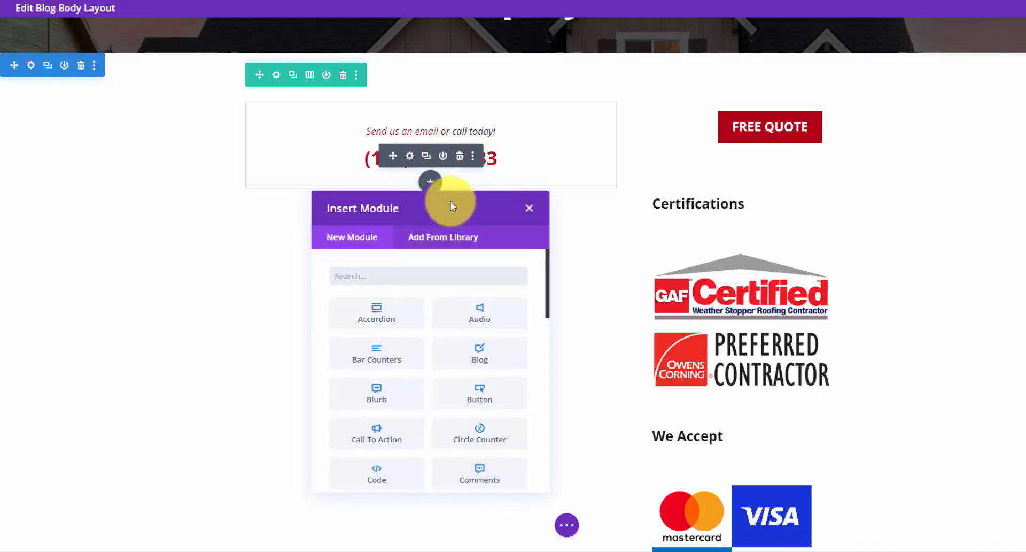
# - Insert a Blog module and style its meta text uppercase, bold and 13px
pyautogui.click(495, 362)
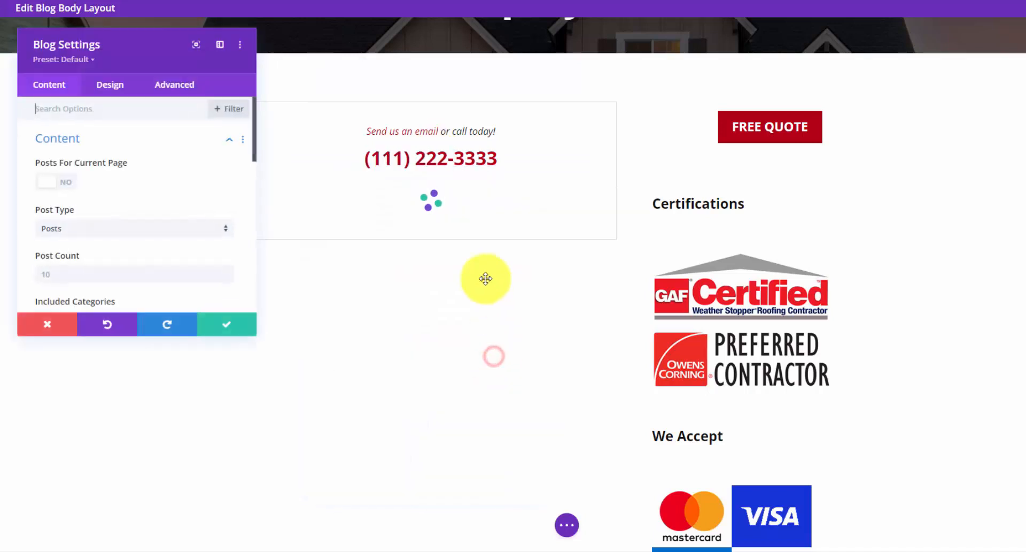
pyautogui.click(116, 85)
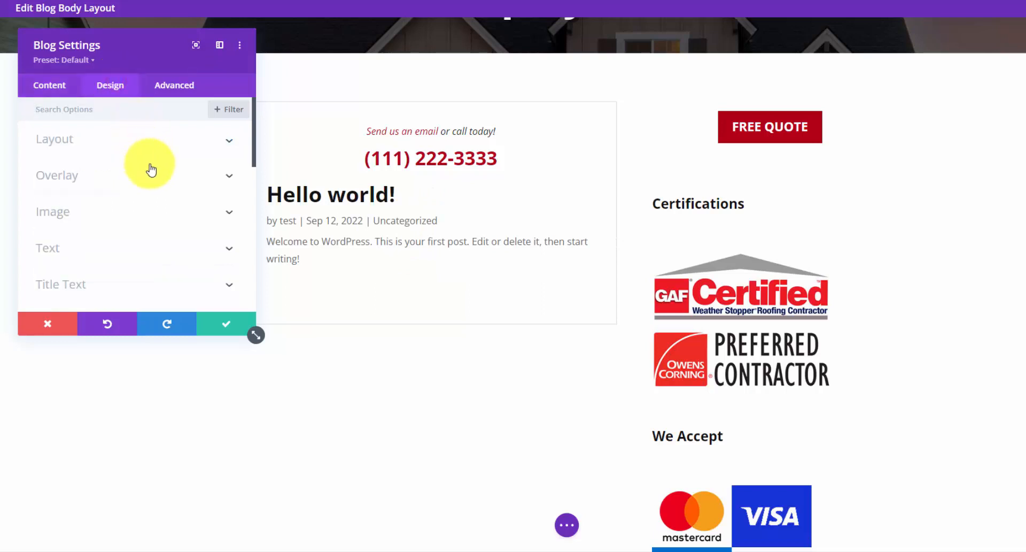
pyautogui.scroll(-5, 187, 214)
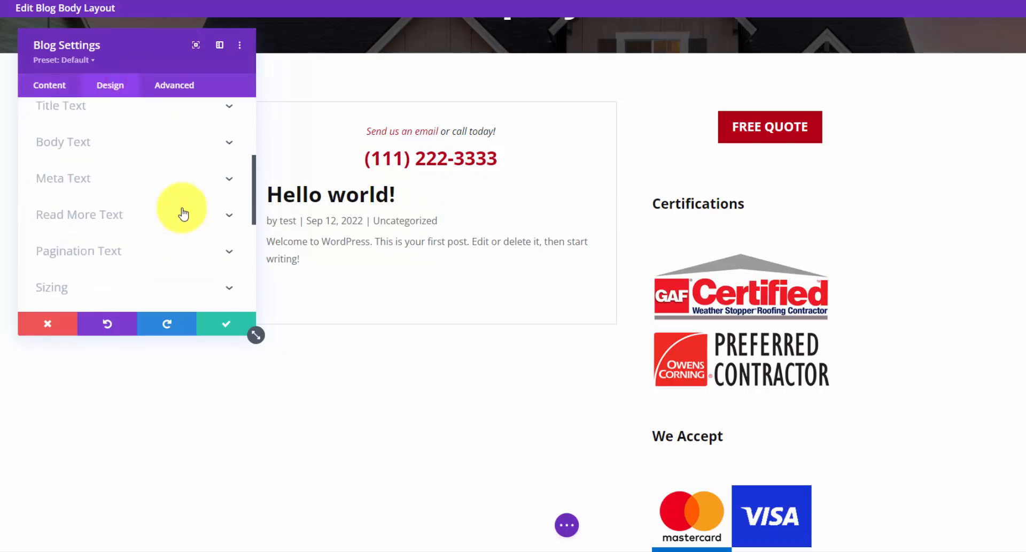
pyautogui.click(230, 181)
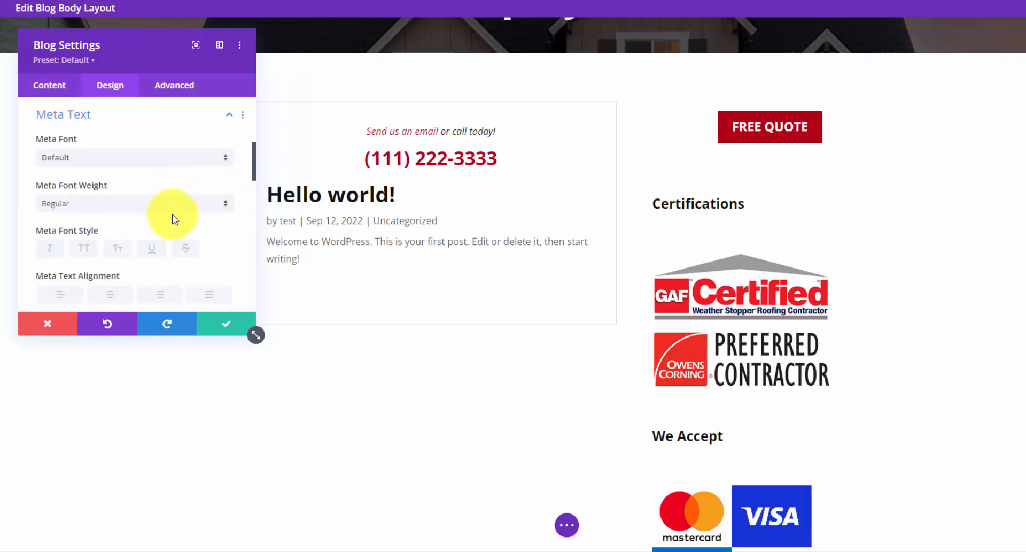
pyautogui.scroll(-2, 160, 228)
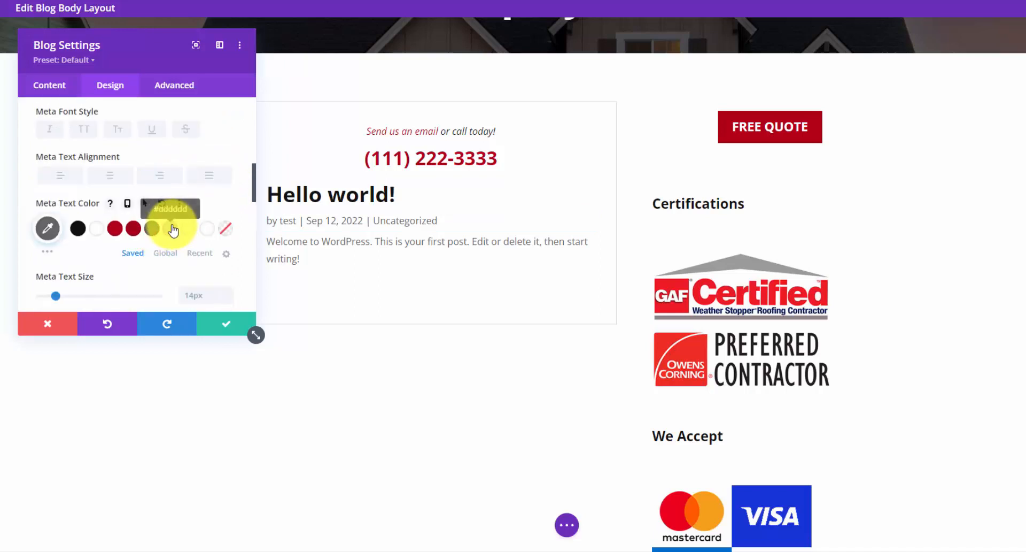
pyautogui.click(90, 133)
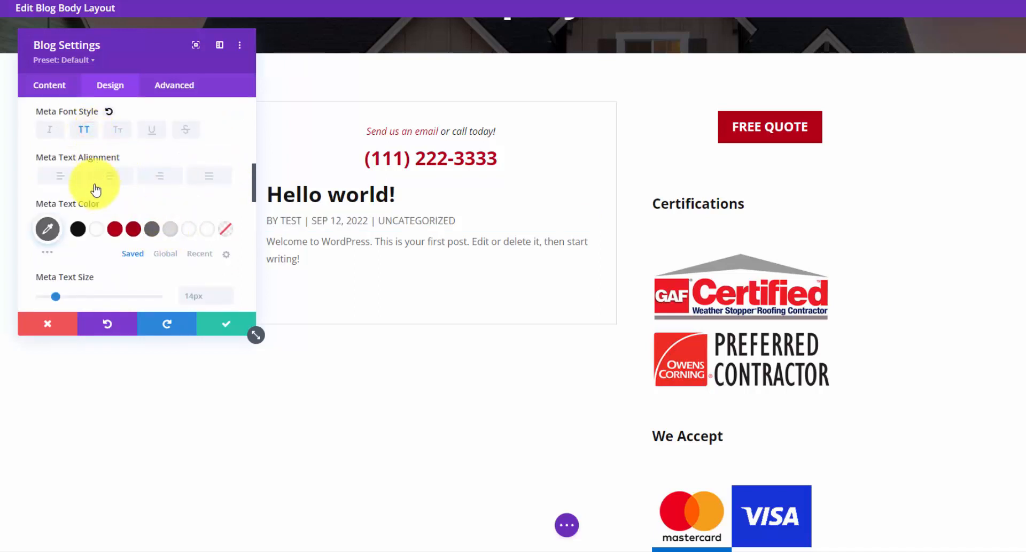
pyautogui.scroll(2, 115, 195)
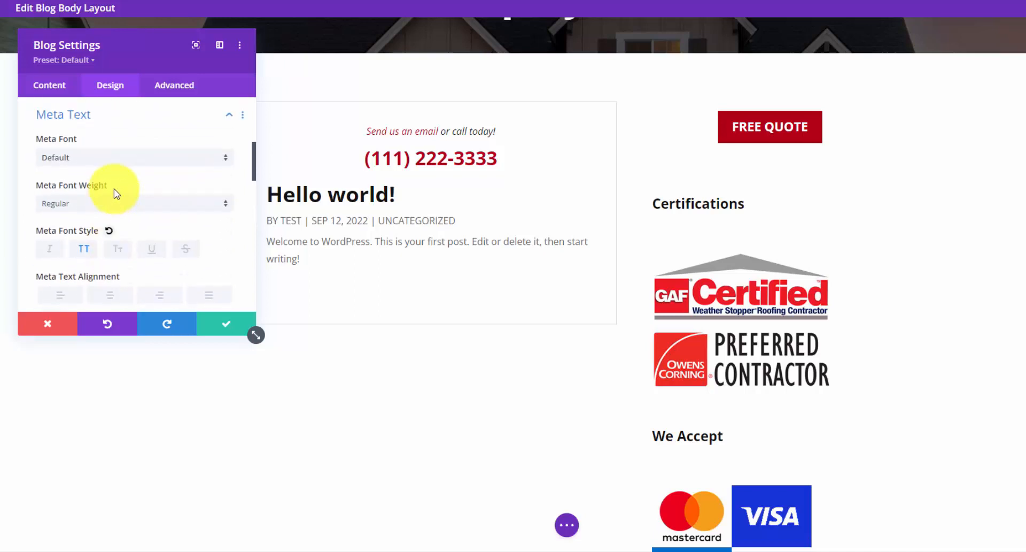
pyautogui.click(155, 204)
pyautogui.click(126, 275)
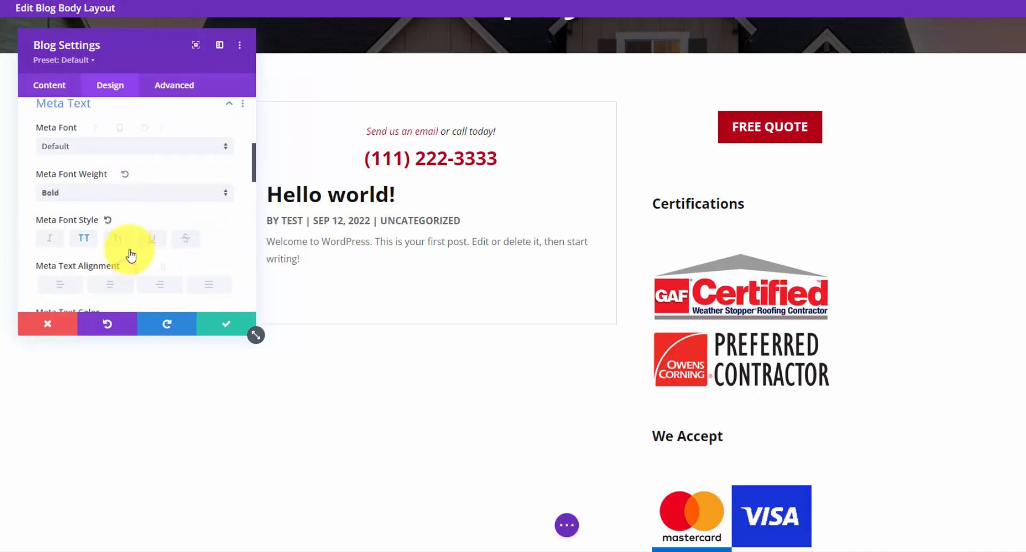
pyautogui.scroll(-3, 134, 241)
pyautogui.click(225, 182)
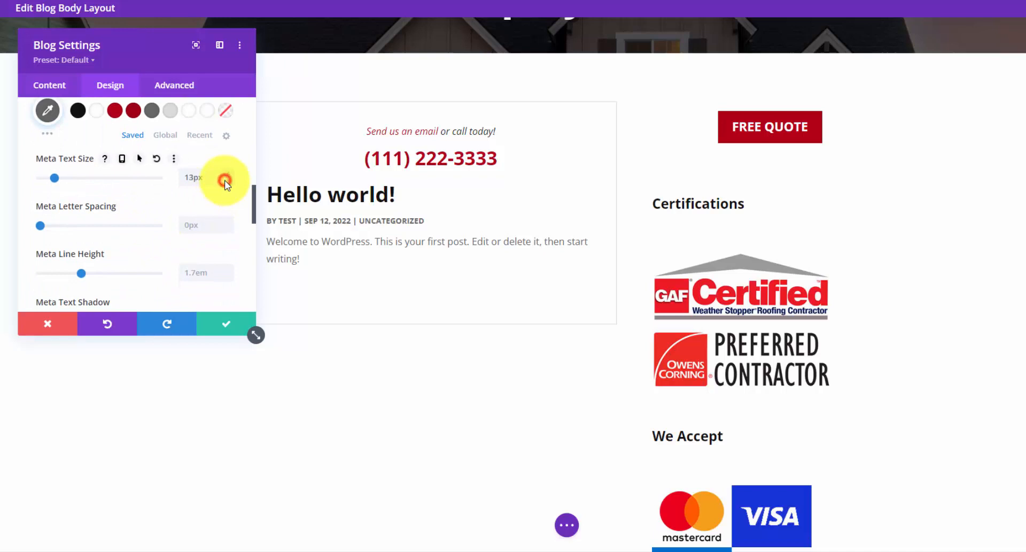
pyautogui.click(228, 322)
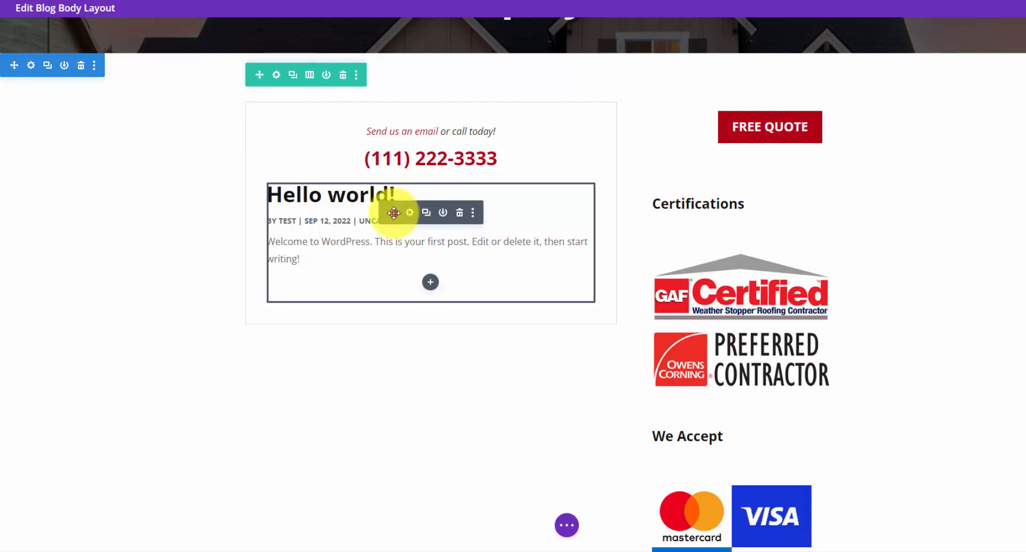
# - Move the Blog module above the 'Send us an email' text and save the layout
pyautogui.moveTo(394, 212); pyautogui.dragTo(394, 128)
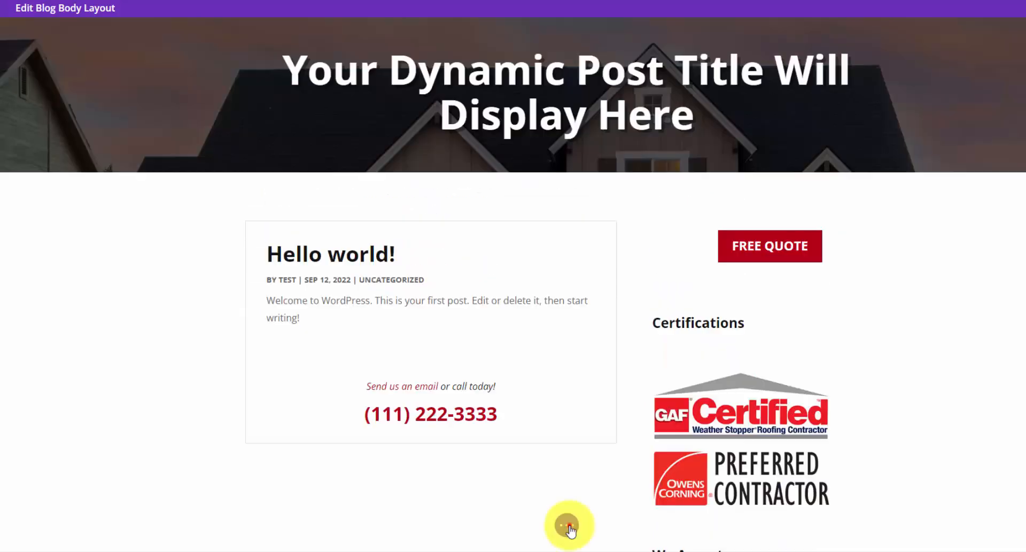
pyautogui.click(567, 524)
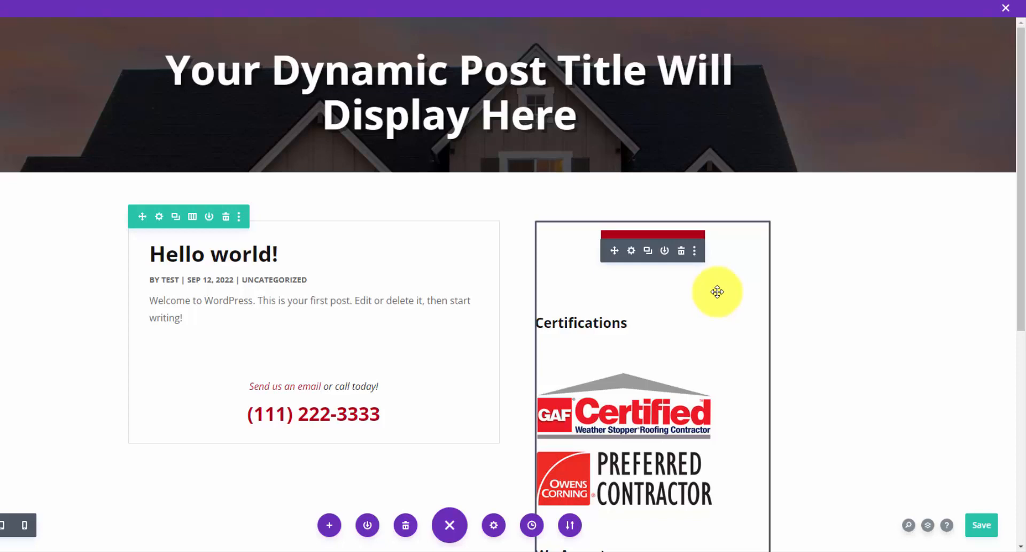
pyautogui.click(1006, 7)
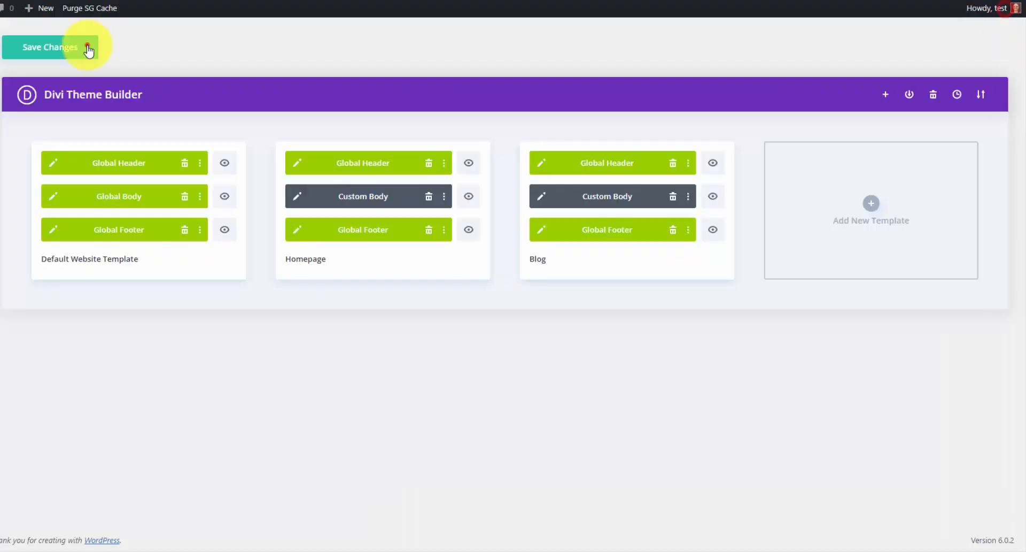
# - Save the Theme Builder changes and view the live Blog page listing
pyautogui.click(85, 47)
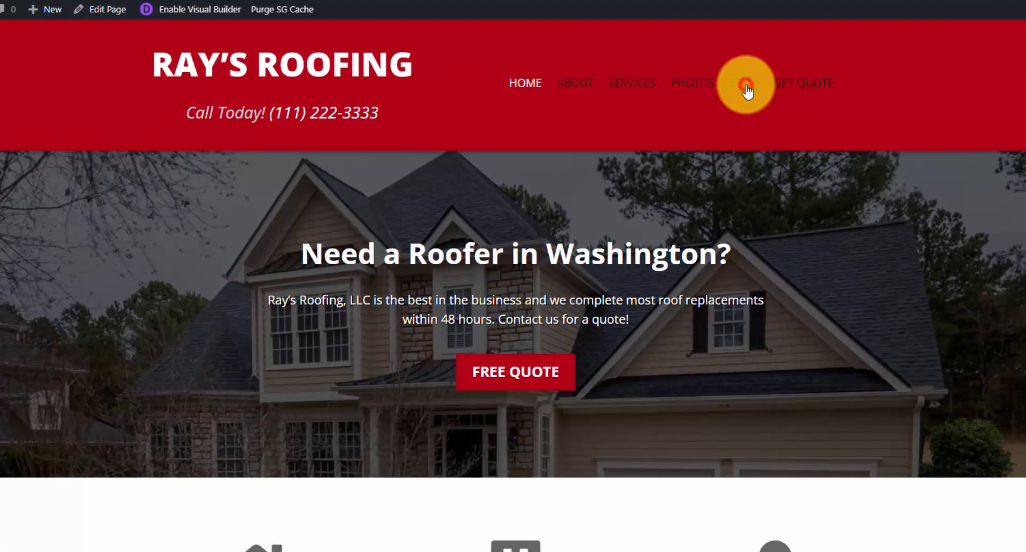
pyautogui.click(747, 85)
pyautogui.scroll(-3, 534, 214)
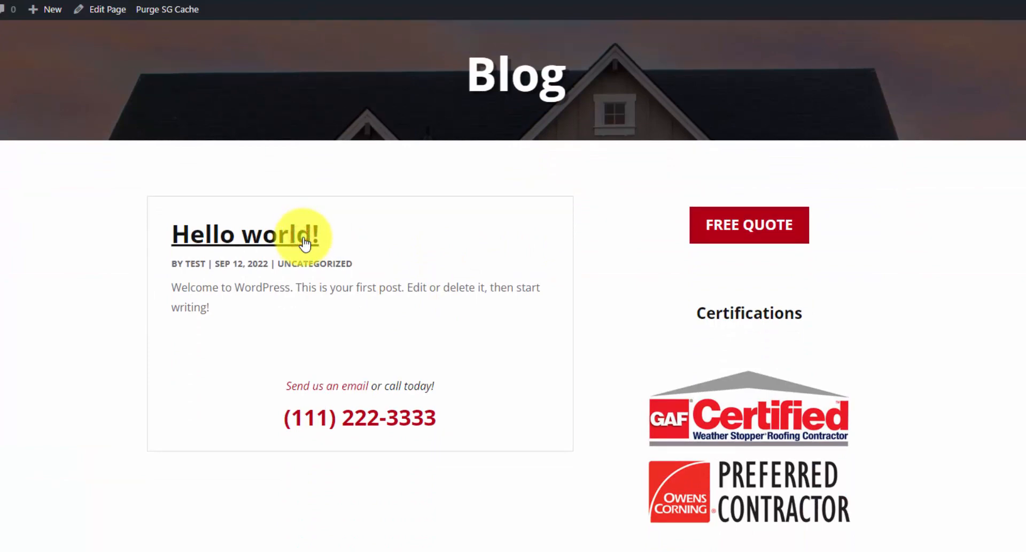
# - Open the 'Hello world!' post to check it, then return to the Theme Builder
pyautogui.click(305, 243)
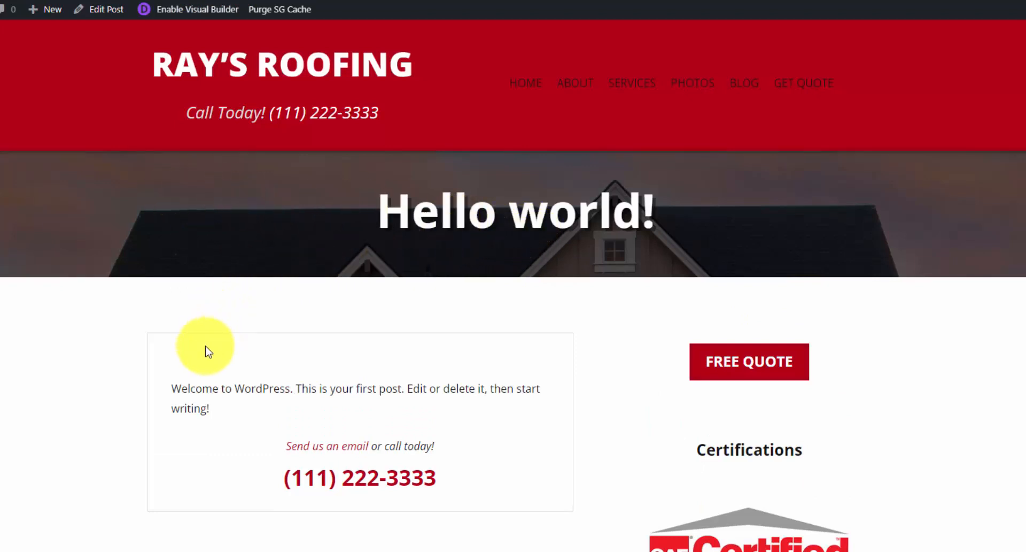
pyautogui.tripleClick(202, 388)
pyautogui.click(447, 391)
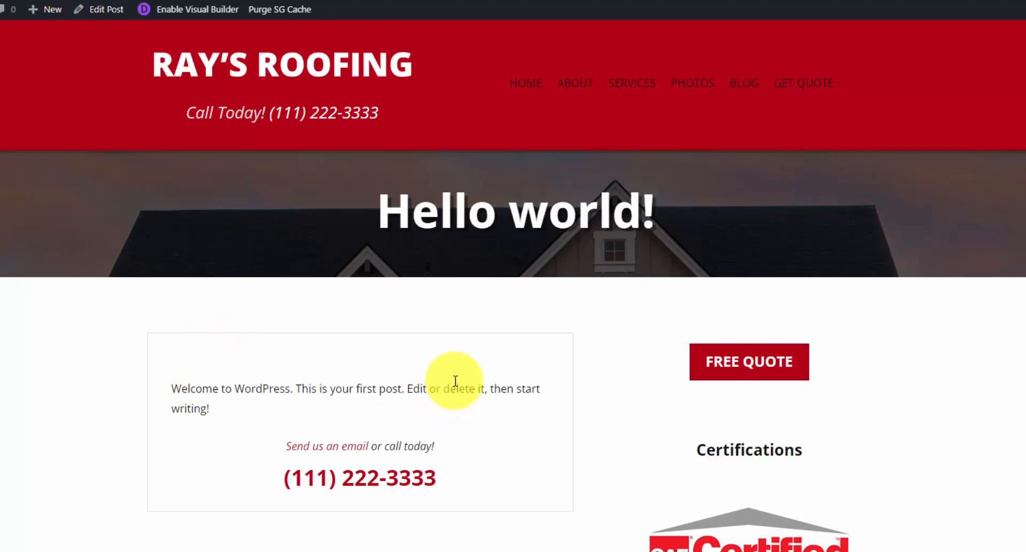
pyautogui.click(194, 10)
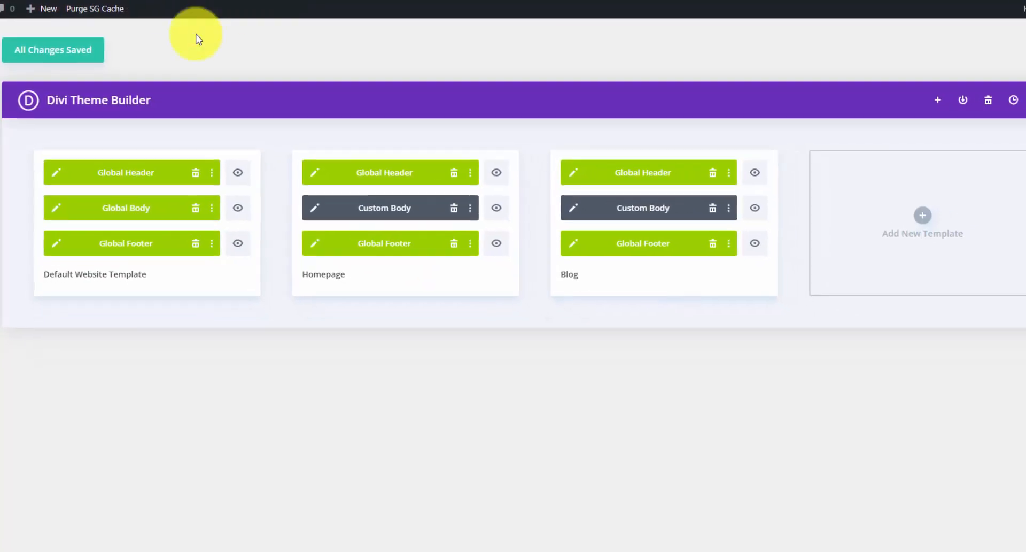
pyautogui.click(923, 215)
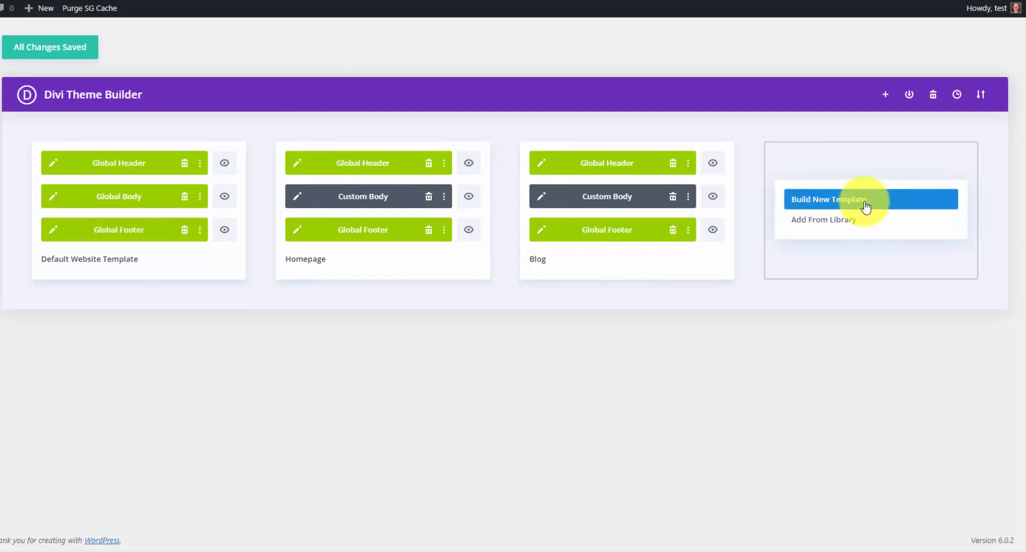
# - Create an All Posts template whose body is detached from the global body, and edit it
pyautogui.click(865, 203)
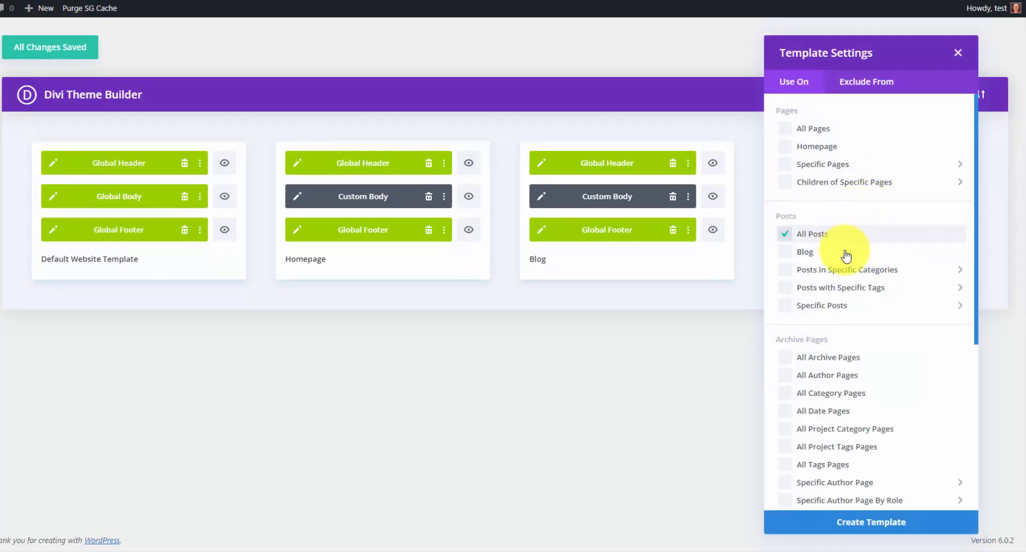
pyautogui.click(912, 519)
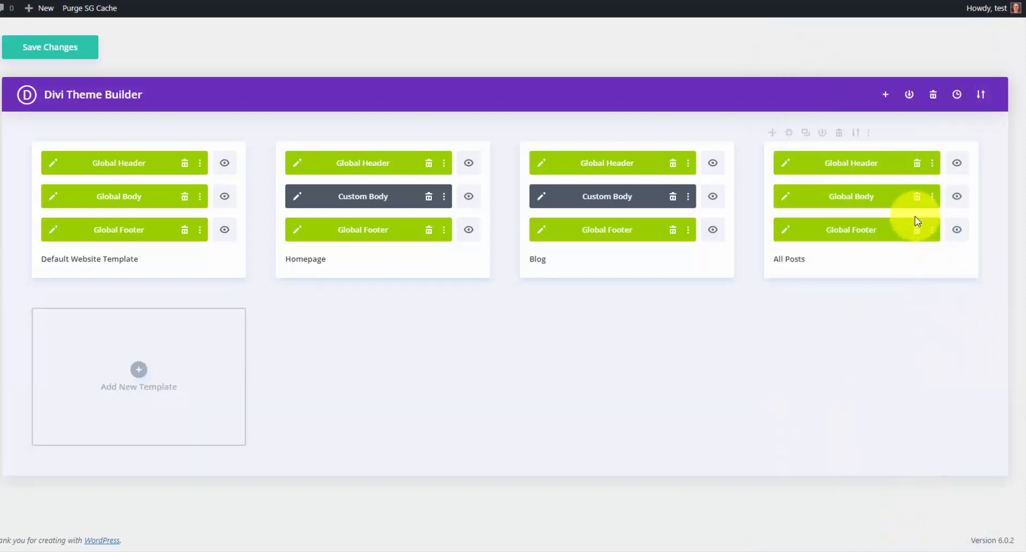
pyautogui.click(932, 197)
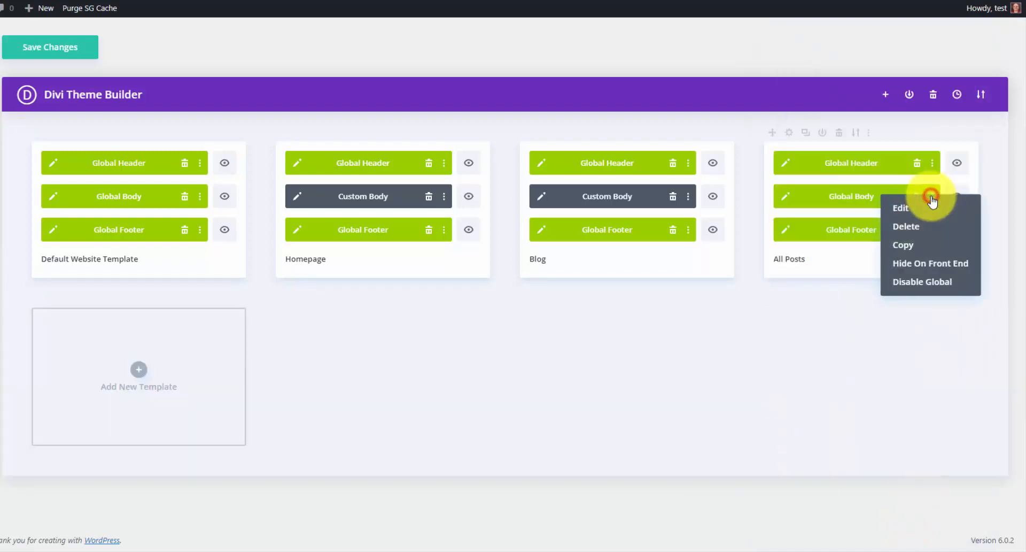
pyautogui.click(948, 283)
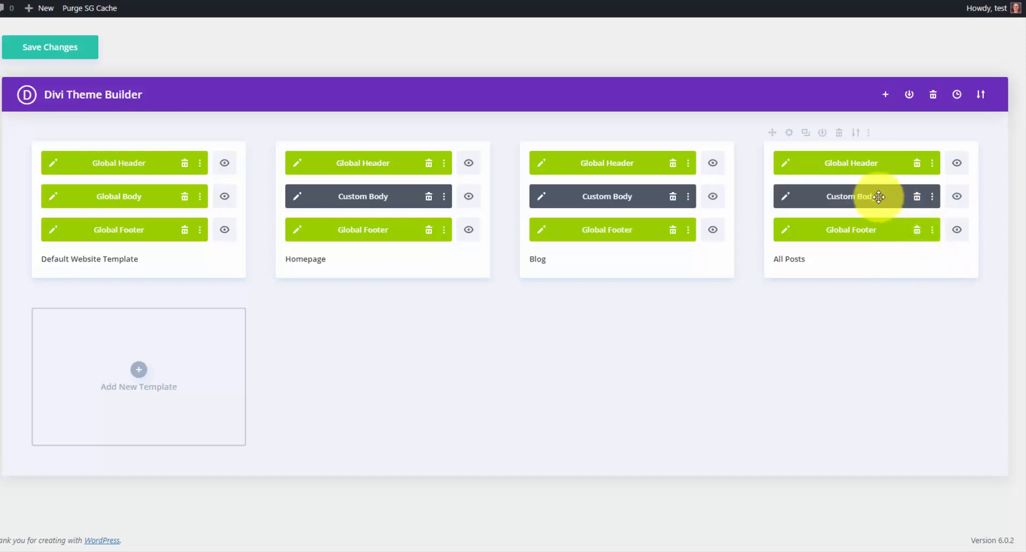
pyautogui.click(786, 196)
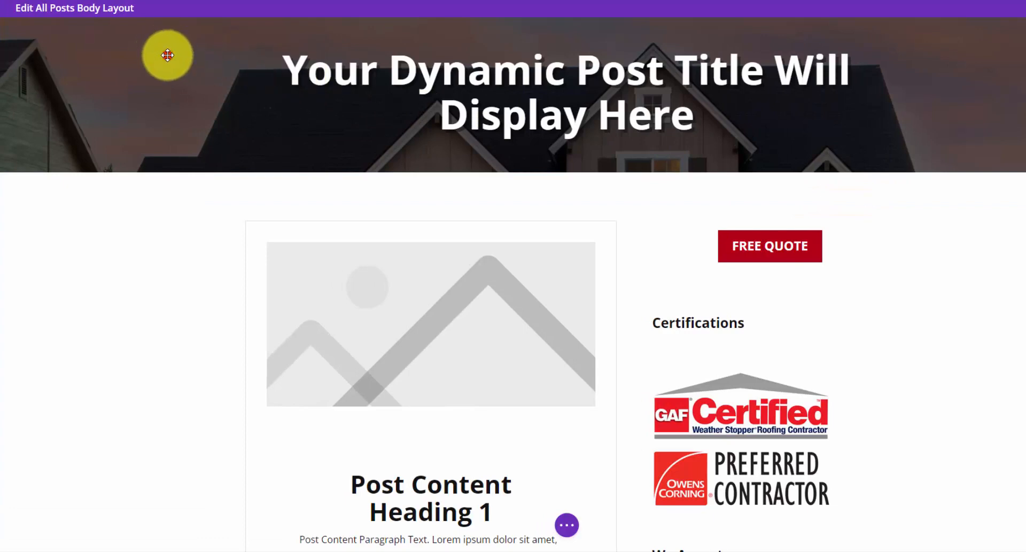
# - Delete the title banner and set Post Title to show title and meta, hiding comments count
pyautogui.click(81, 30)
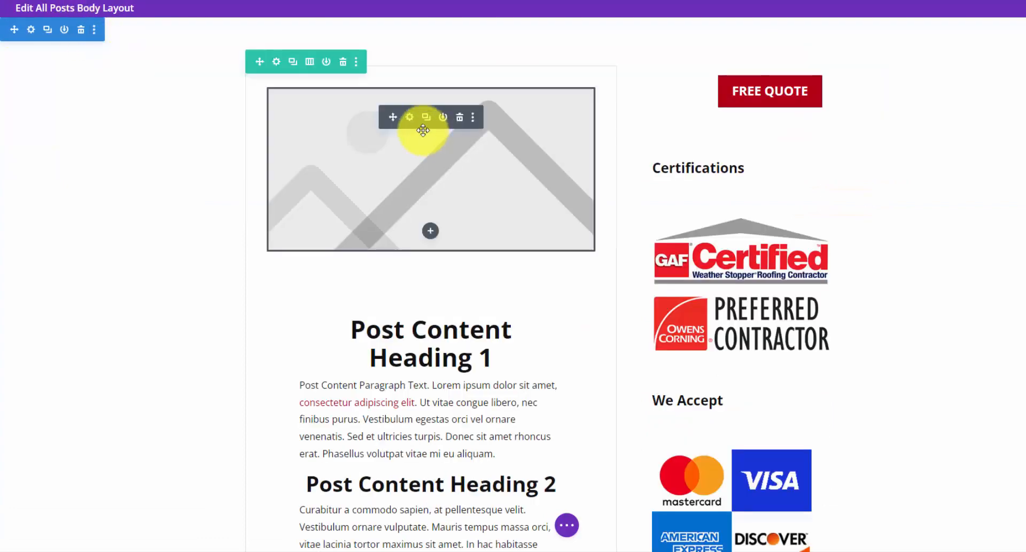
pyautogui.click(412, 122)
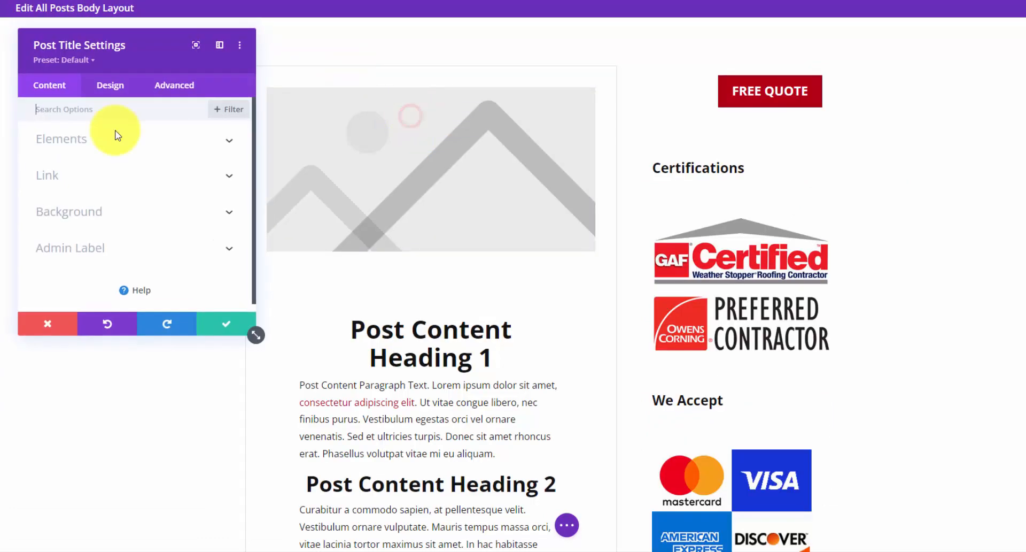
pyautogui.click(120, 138)
pyautogui.click(63, 183)
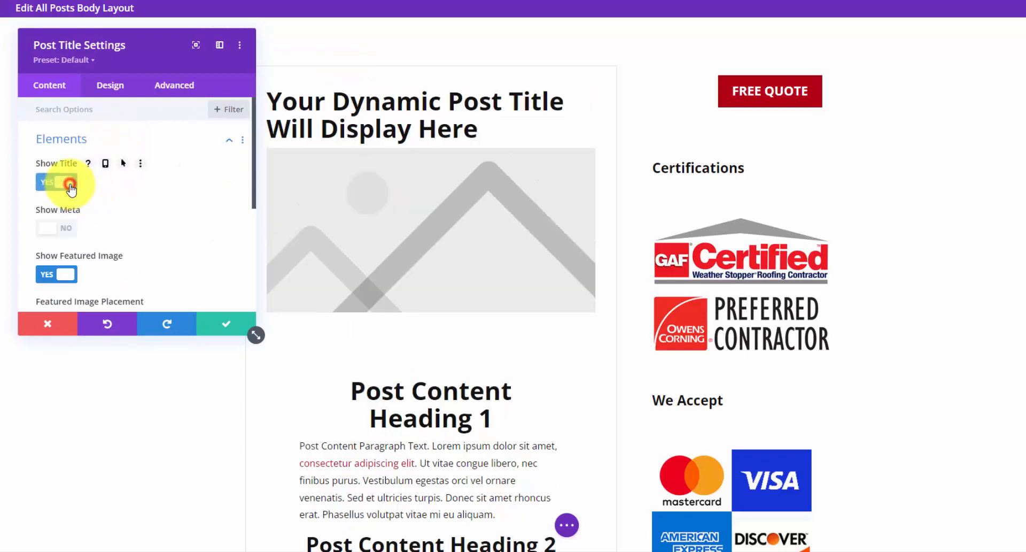
pyautogui.click(58, 230)
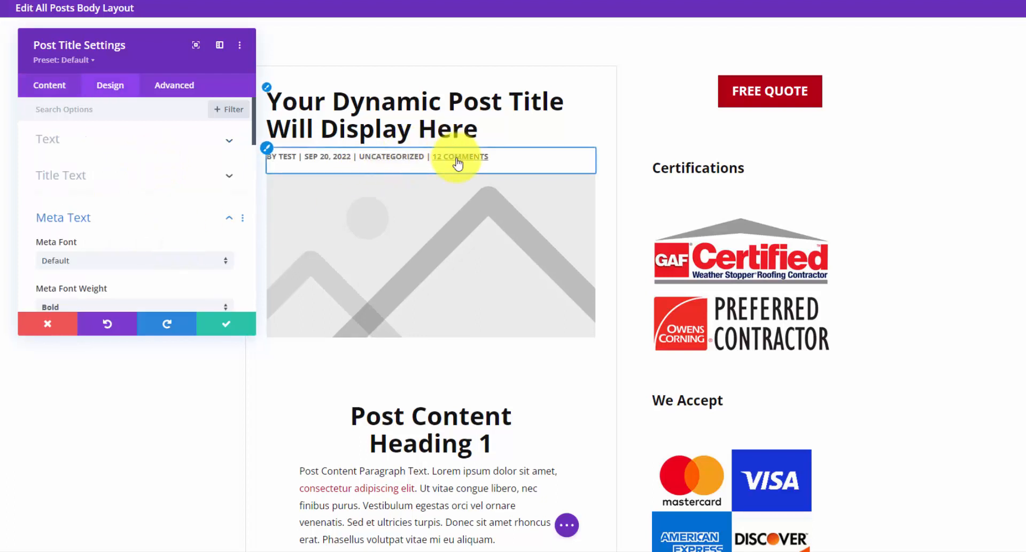
pyautogui.click(228, 217)
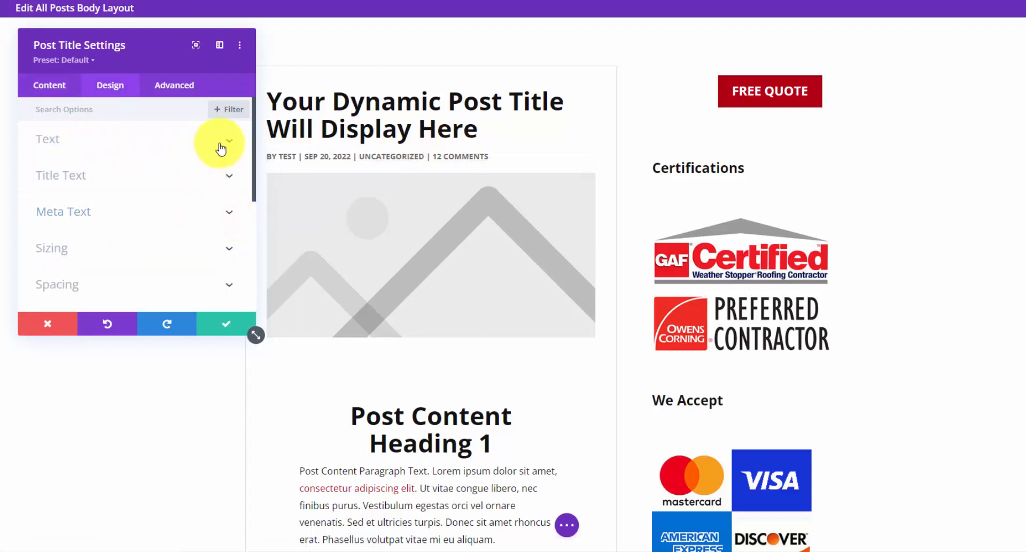
pyautogui.click(48, 85)
pyautogui.click(103, 139)
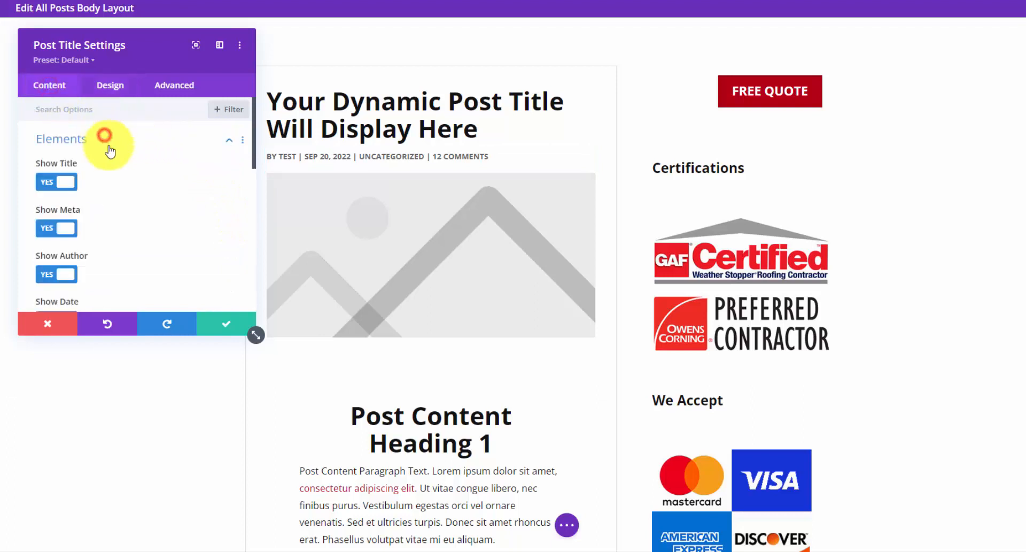
pyautogui.scroll(-4, 59, 209)
pyautogui.click(67, 278)
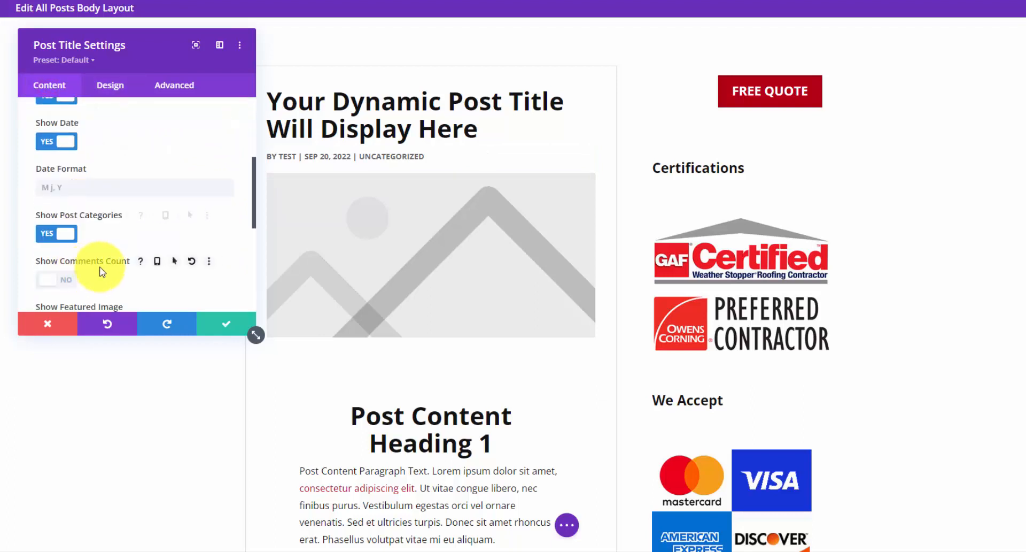
pyautogui.click(224, 324)
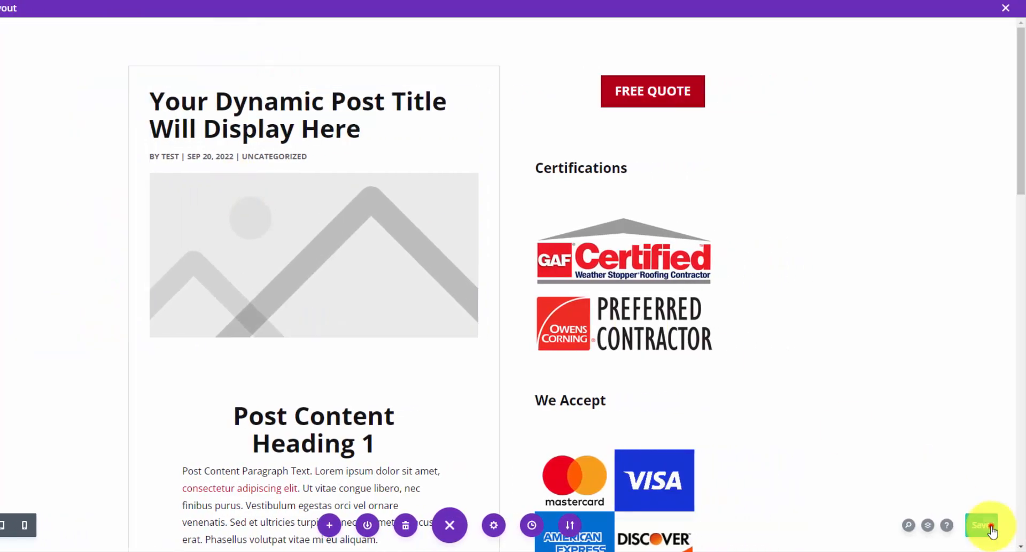
# - Save the All Posts body layout and the Theme Builder changes
pyautogui.click(984, 524)
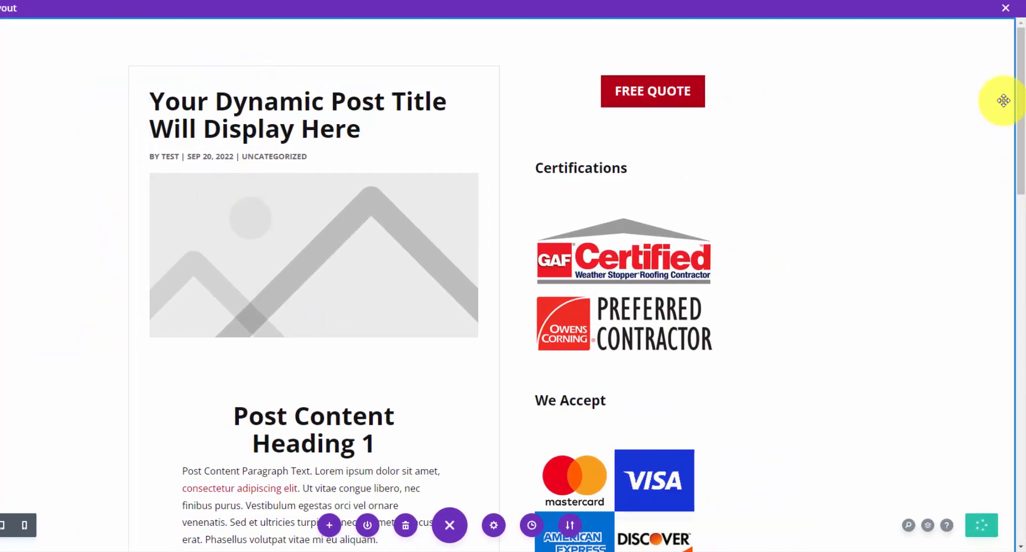
pyautogui.click(1005, 8)
pyautogui.click(86, 52)
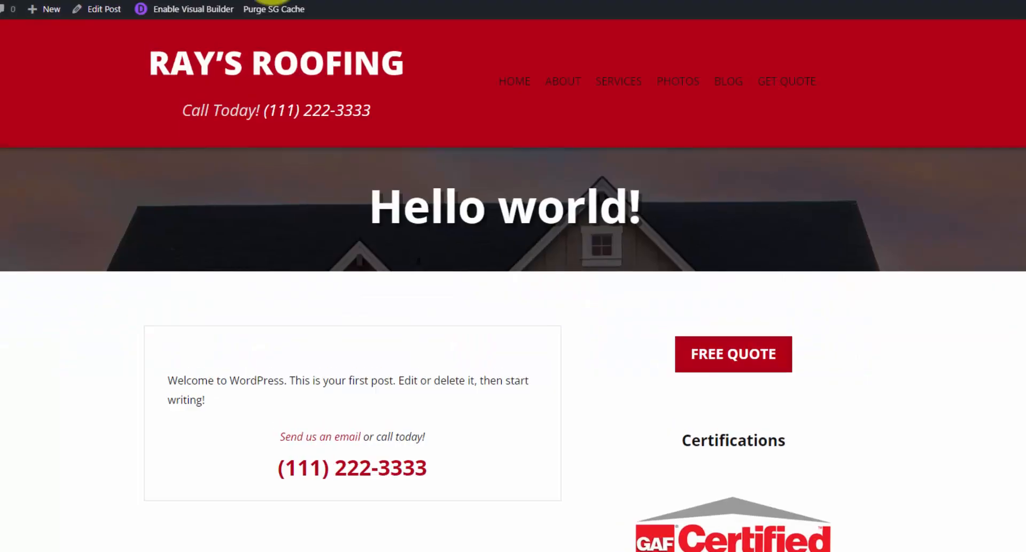
# - Reload the 'Hello world!' post to confirm its title and meta sit inside the post box
pyautogui.click(114, 84)
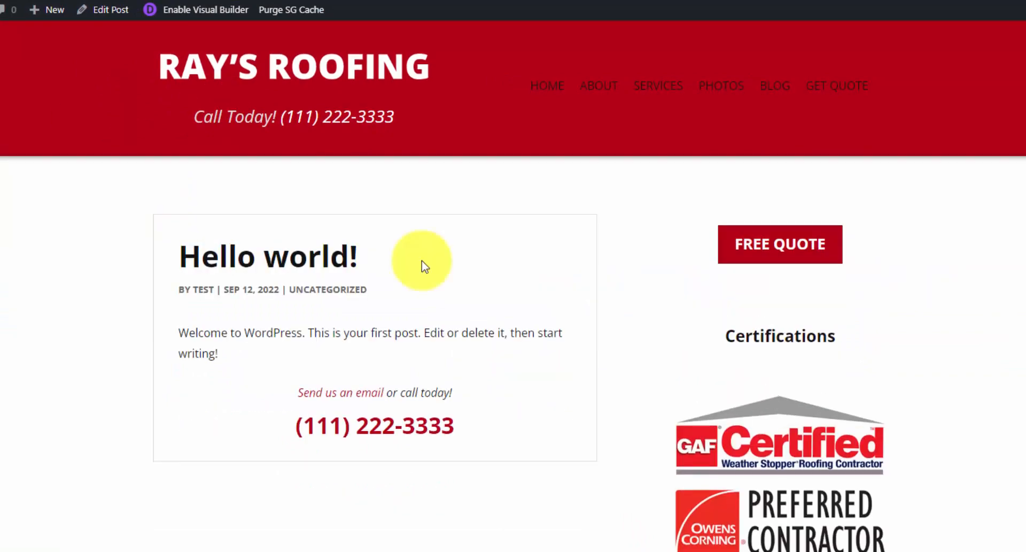
pyautogui.scroll(-5, 446, 257)
pyautogui.scroll(5, 446, 257)
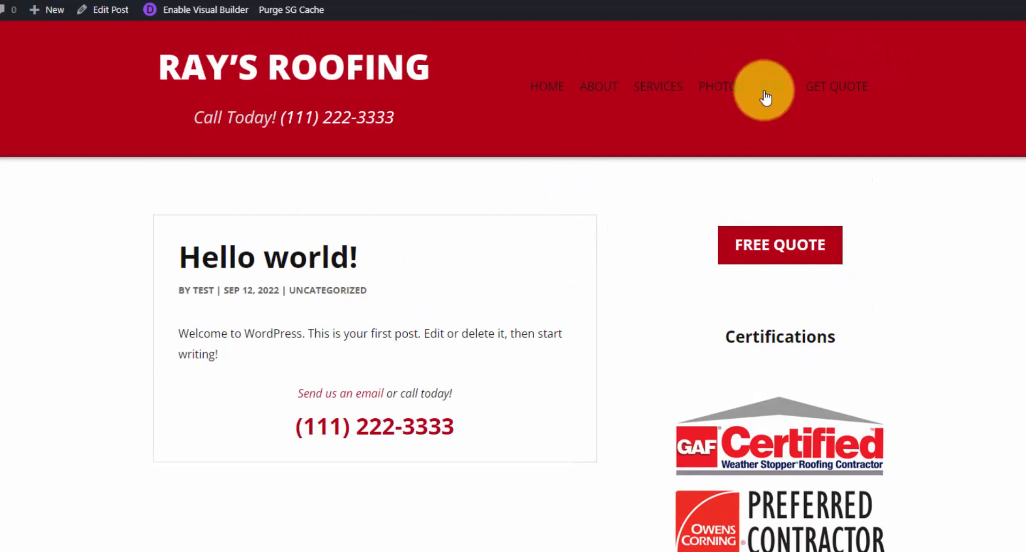
# - Browse the Photos page to check the new sidebar layout
pyautogui.click(728, 98)
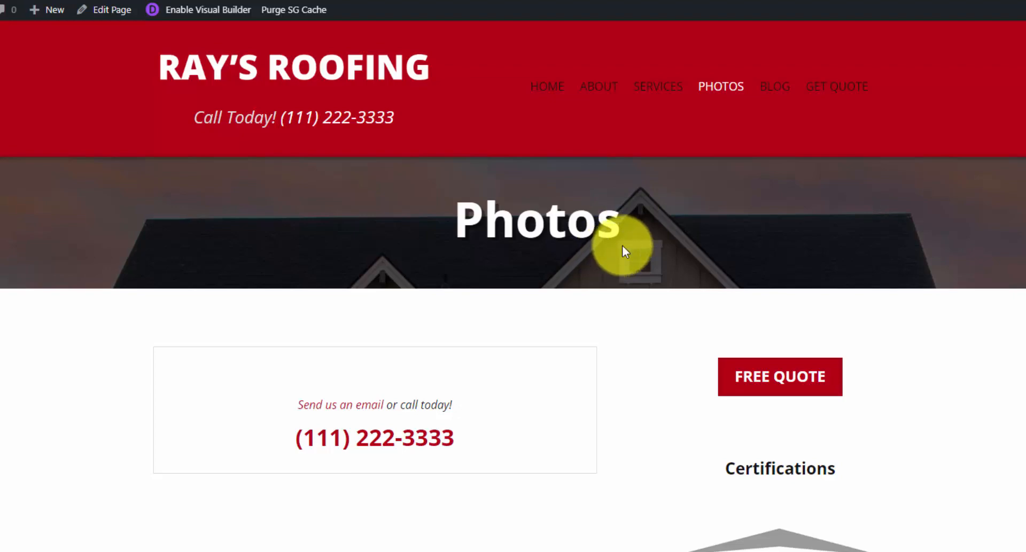
pyautogui.scroll(-3, 642, 241)
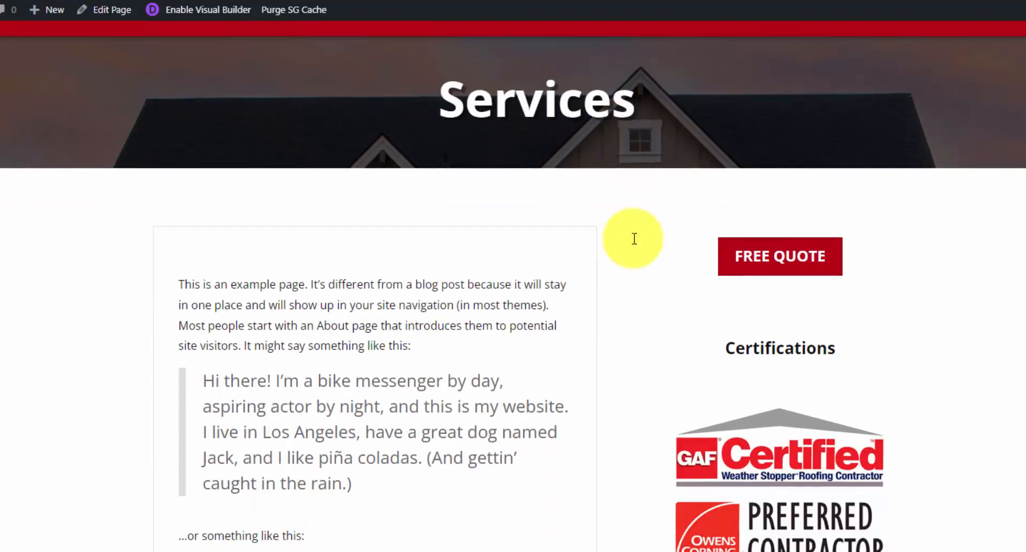
pyautogui.scroll(3, 628, 245)
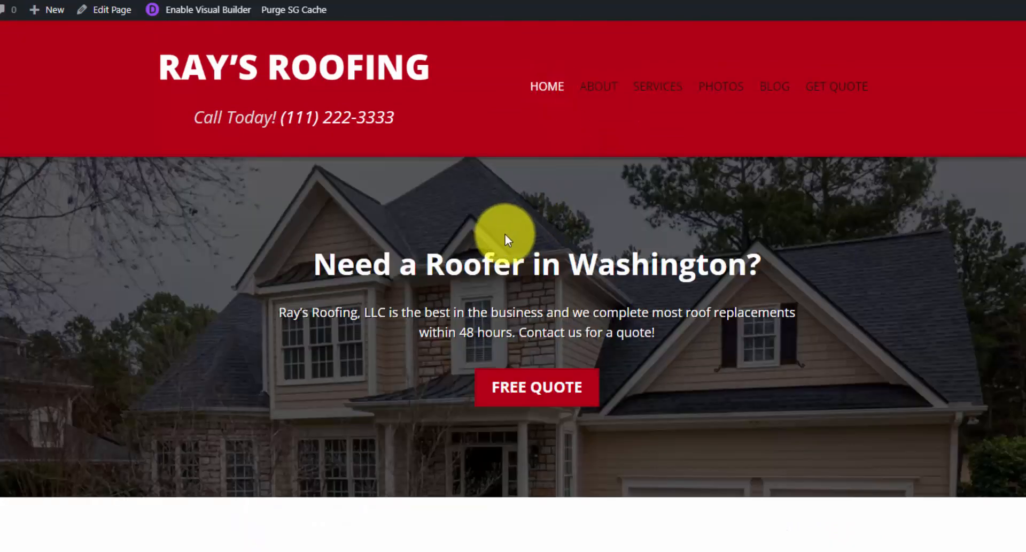
pyautogui.scroll(-3, 522, 216)
pyautogui.scroll(-10, 562, 299)
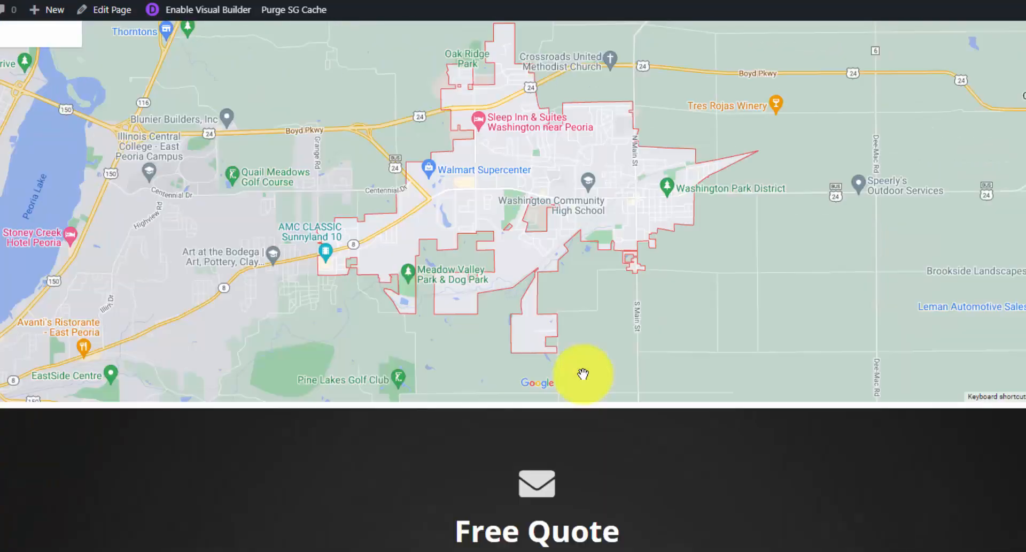
pyautogui.scroll(15, 586, 377)
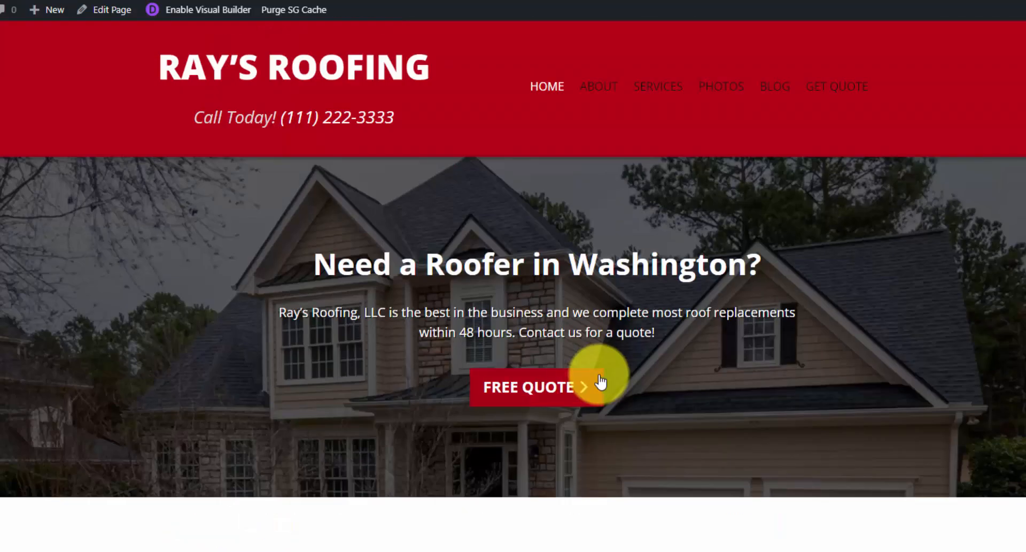